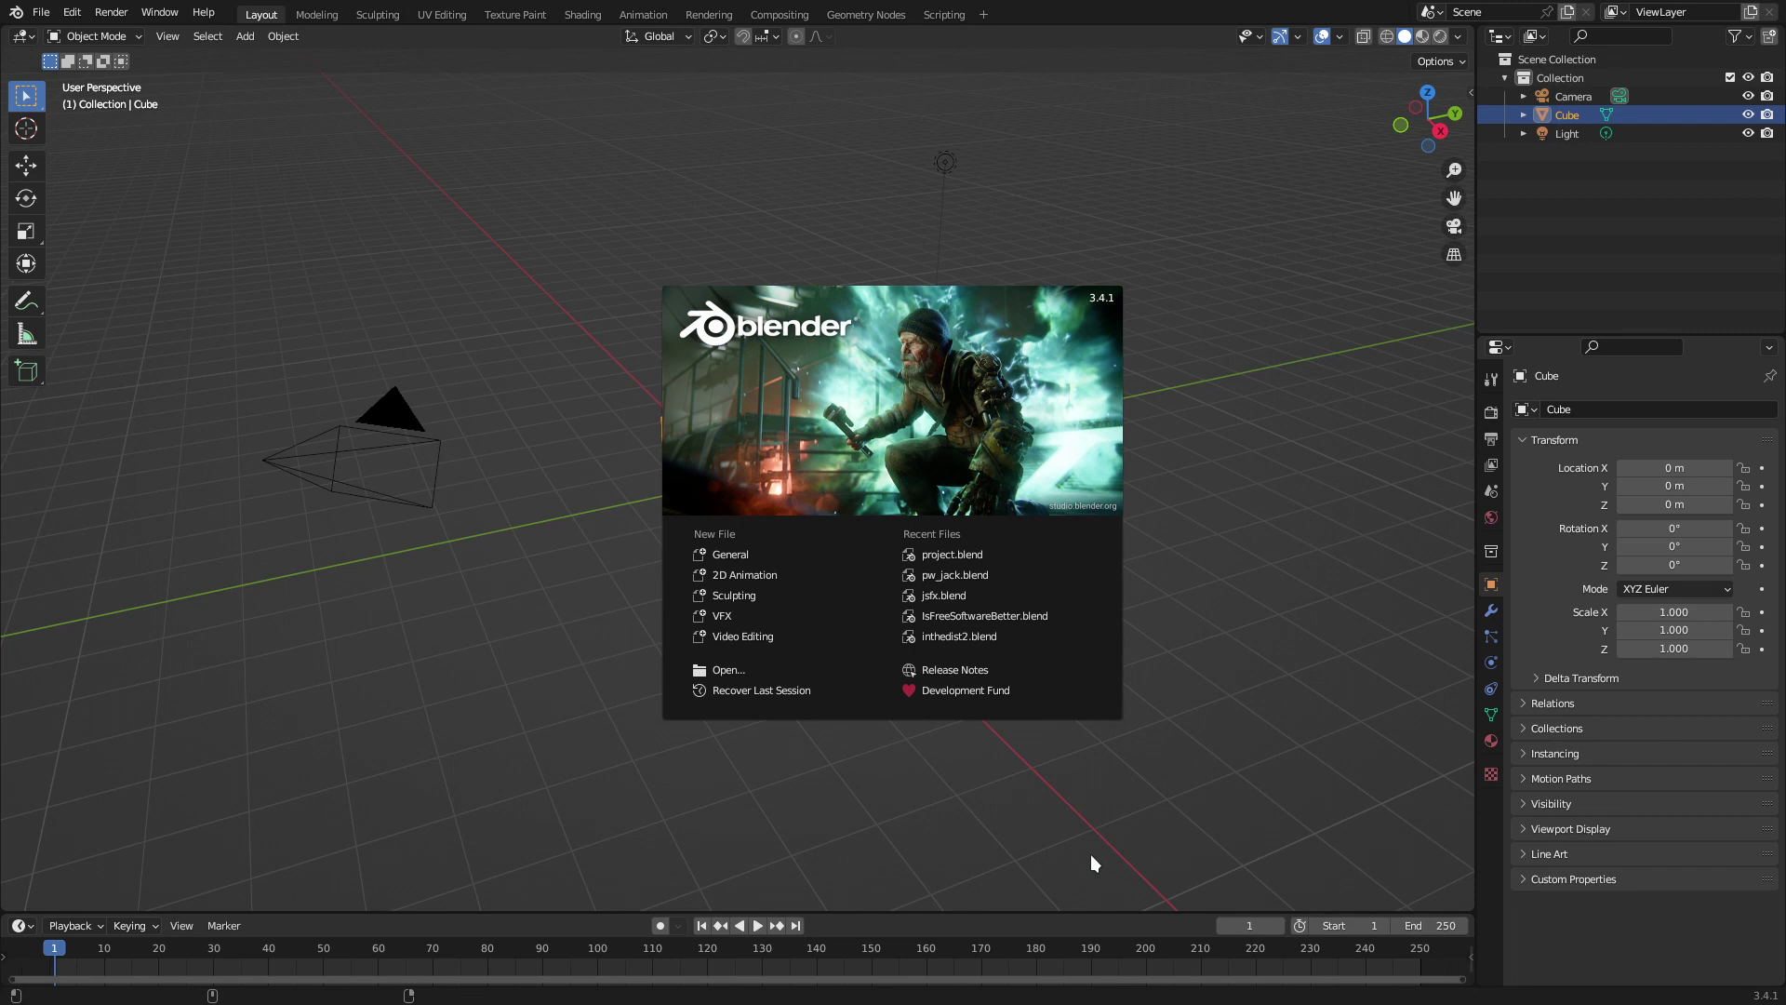
Create a new project from the Video Editing template
click(755, 637)
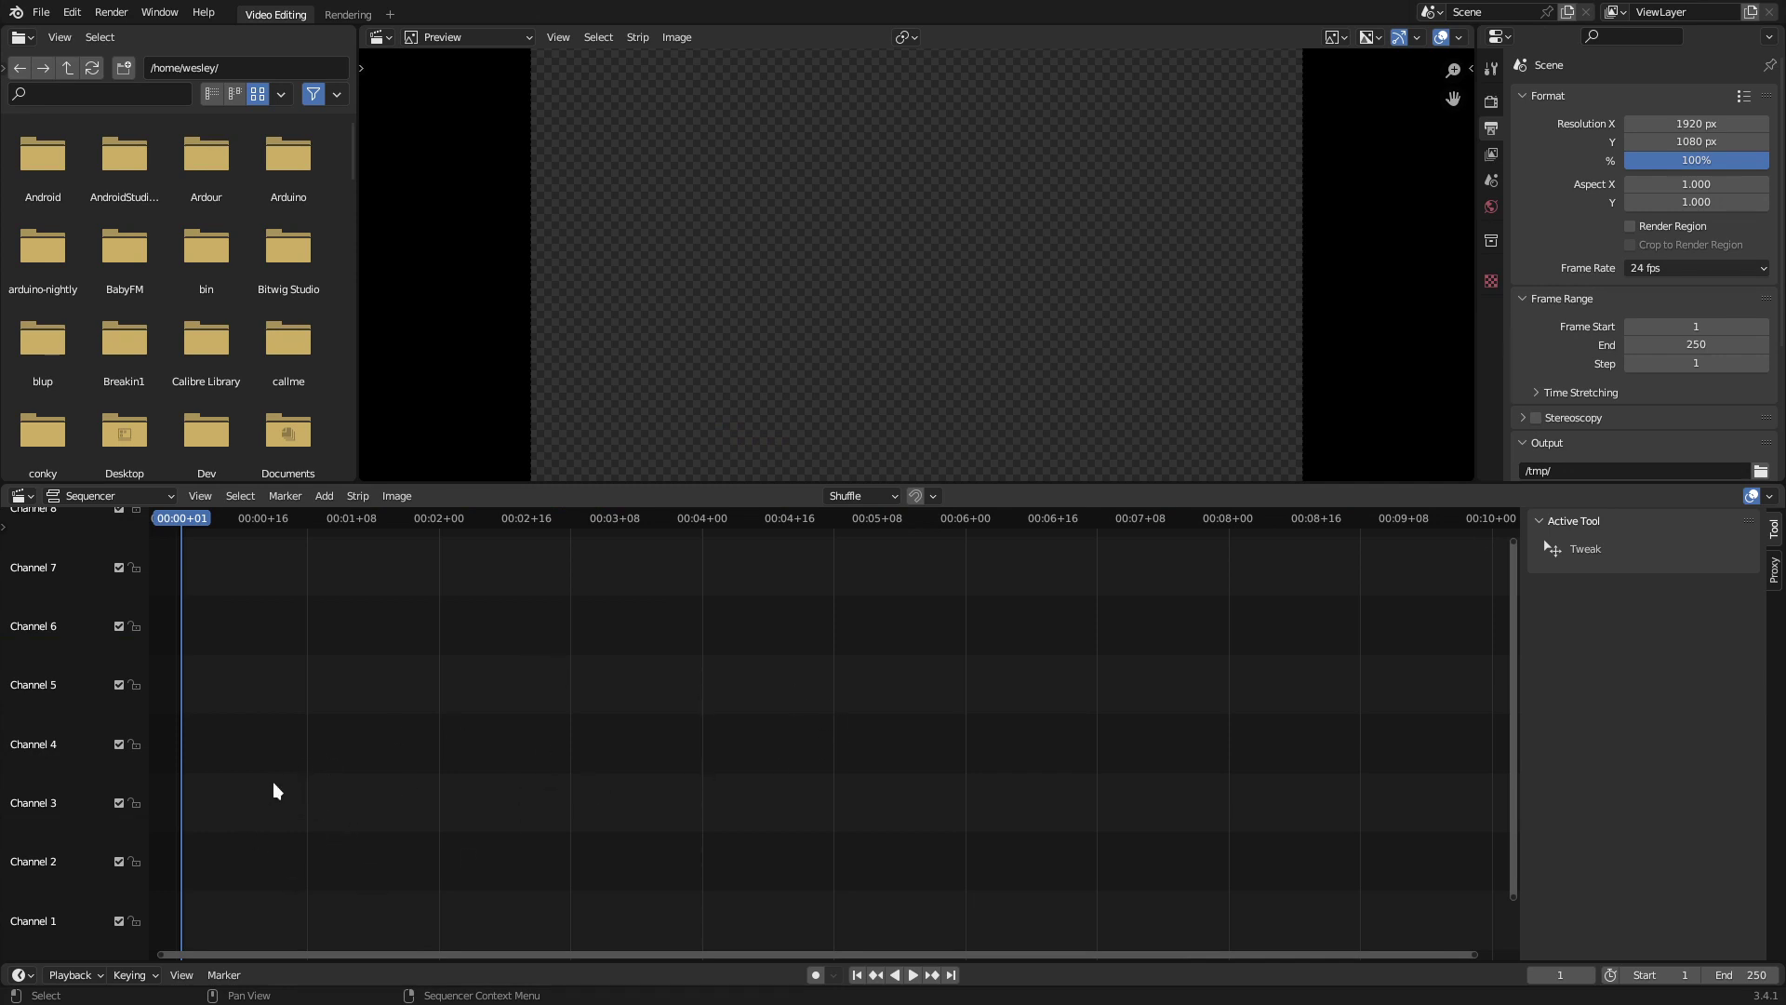
key(shift+a)
mouse_move(275, 789)
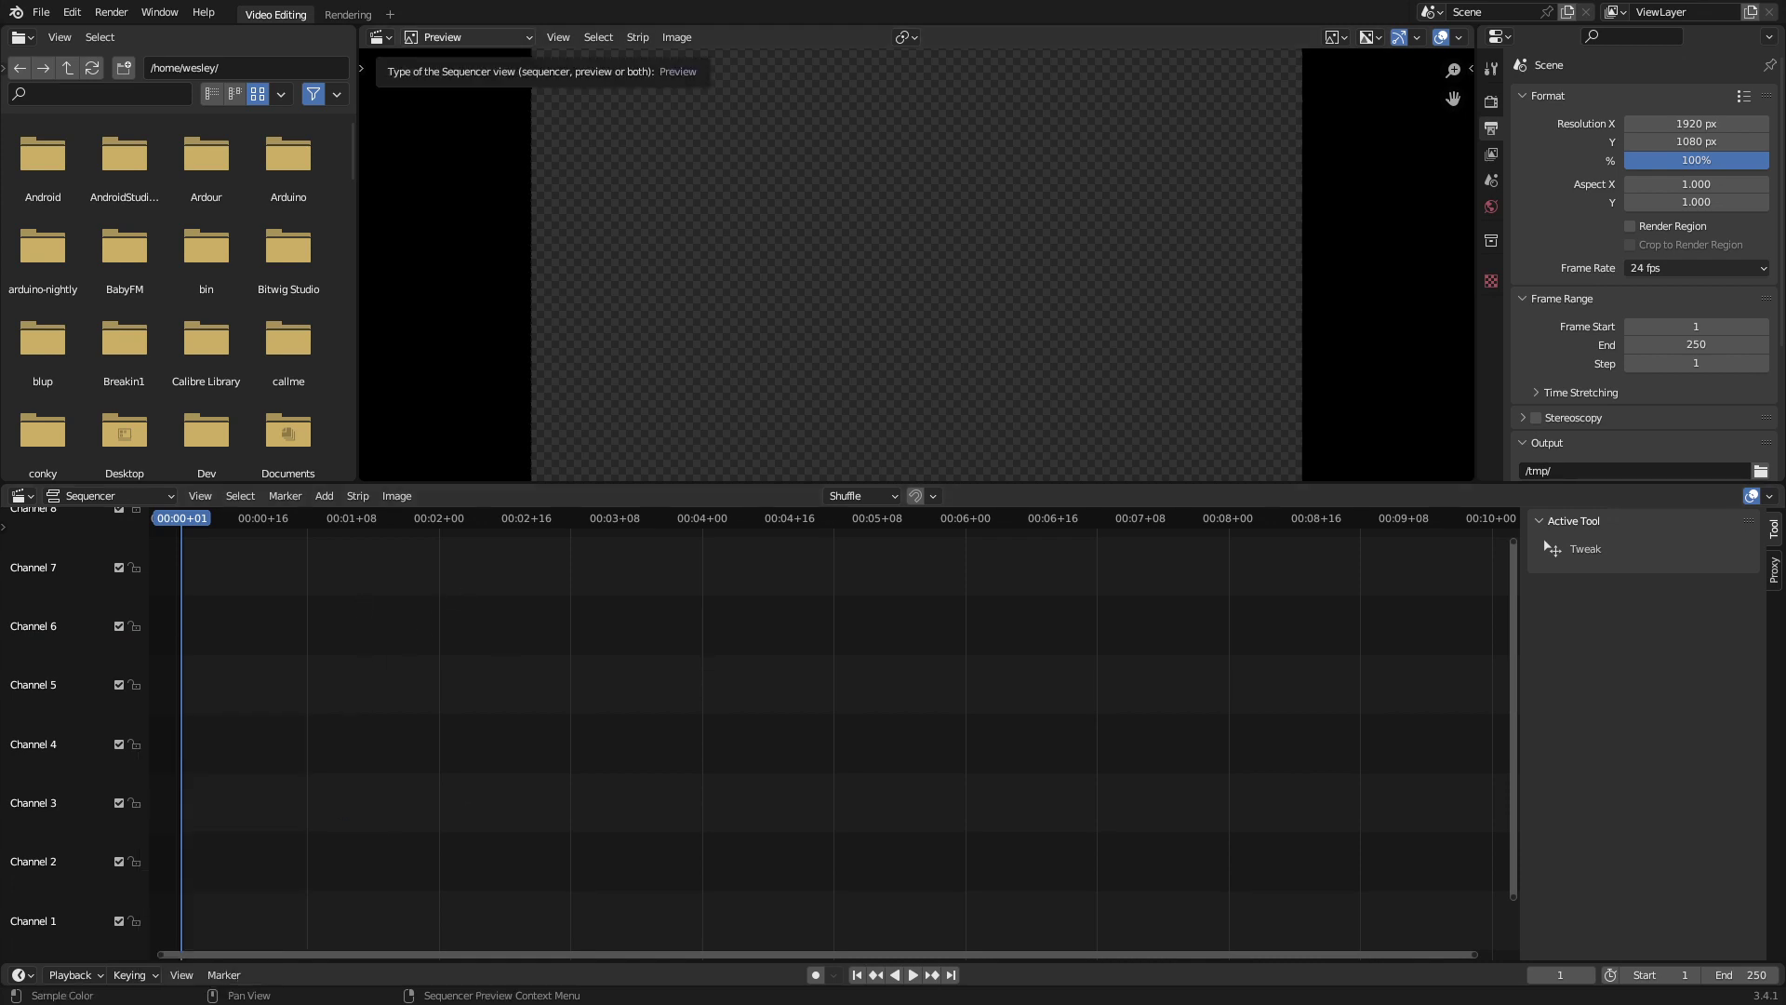
Add VID20230321171441.mp4 at the timeline start, followed by VID20230321171458.mp4, VID_20230321172541.mp4 and VID_20230321172441.mp4 on higher channels
drag(1532, 149, 642, 744)
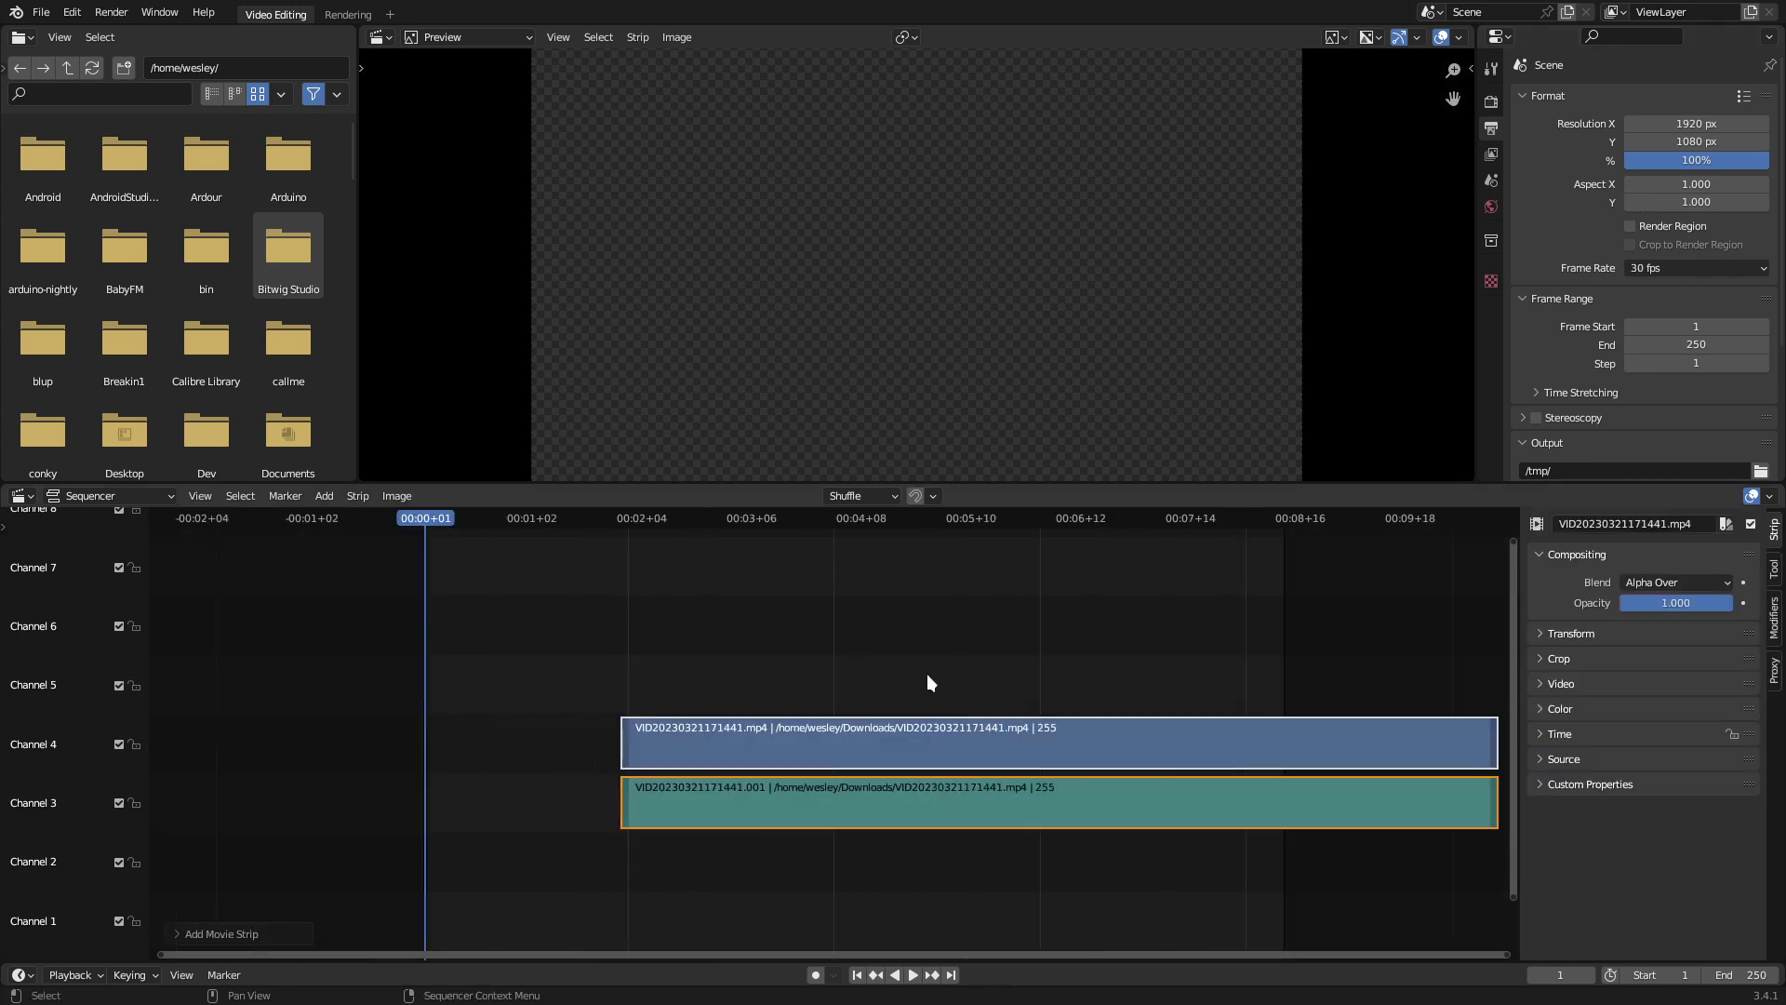
click(433, 805)
drag(808, 729, 808, 729)
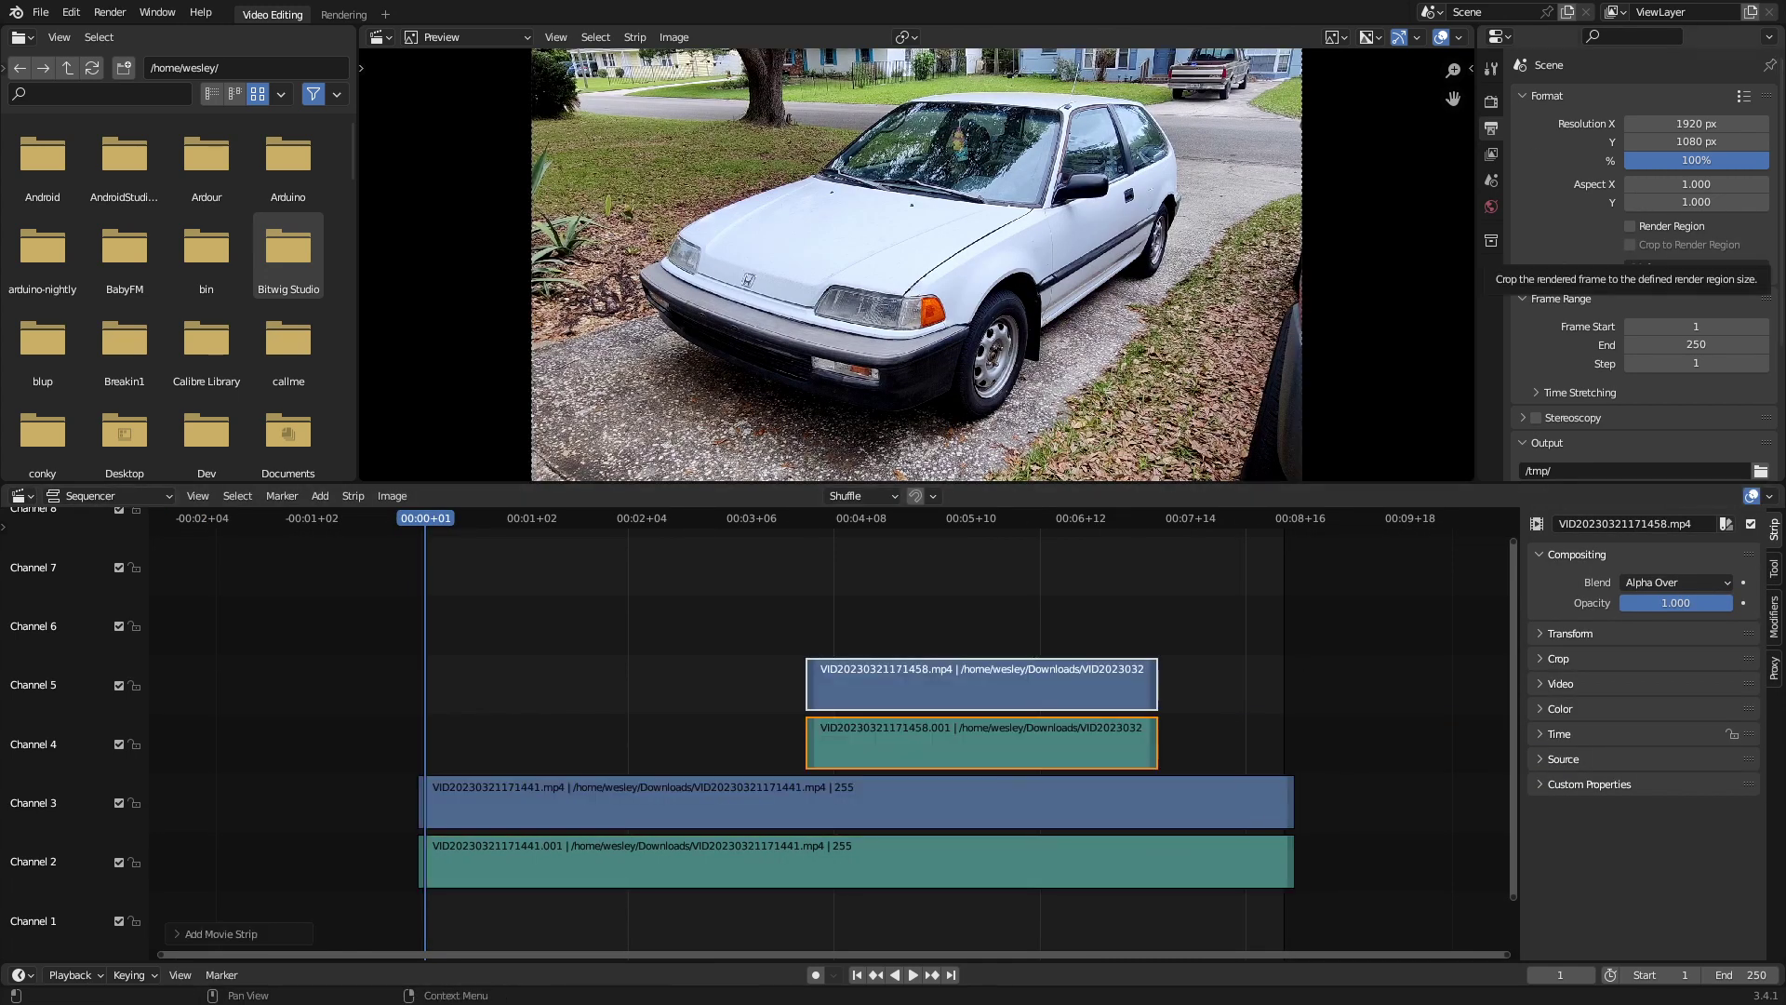
drag(1079, 608, 1073, 607)
scroll(1069, 662, down, 14)
click(718, 518)
scroll(666, 551, up, 15)
drag(602, 518, 408, 518)
drag(418, 804, 363, 921)
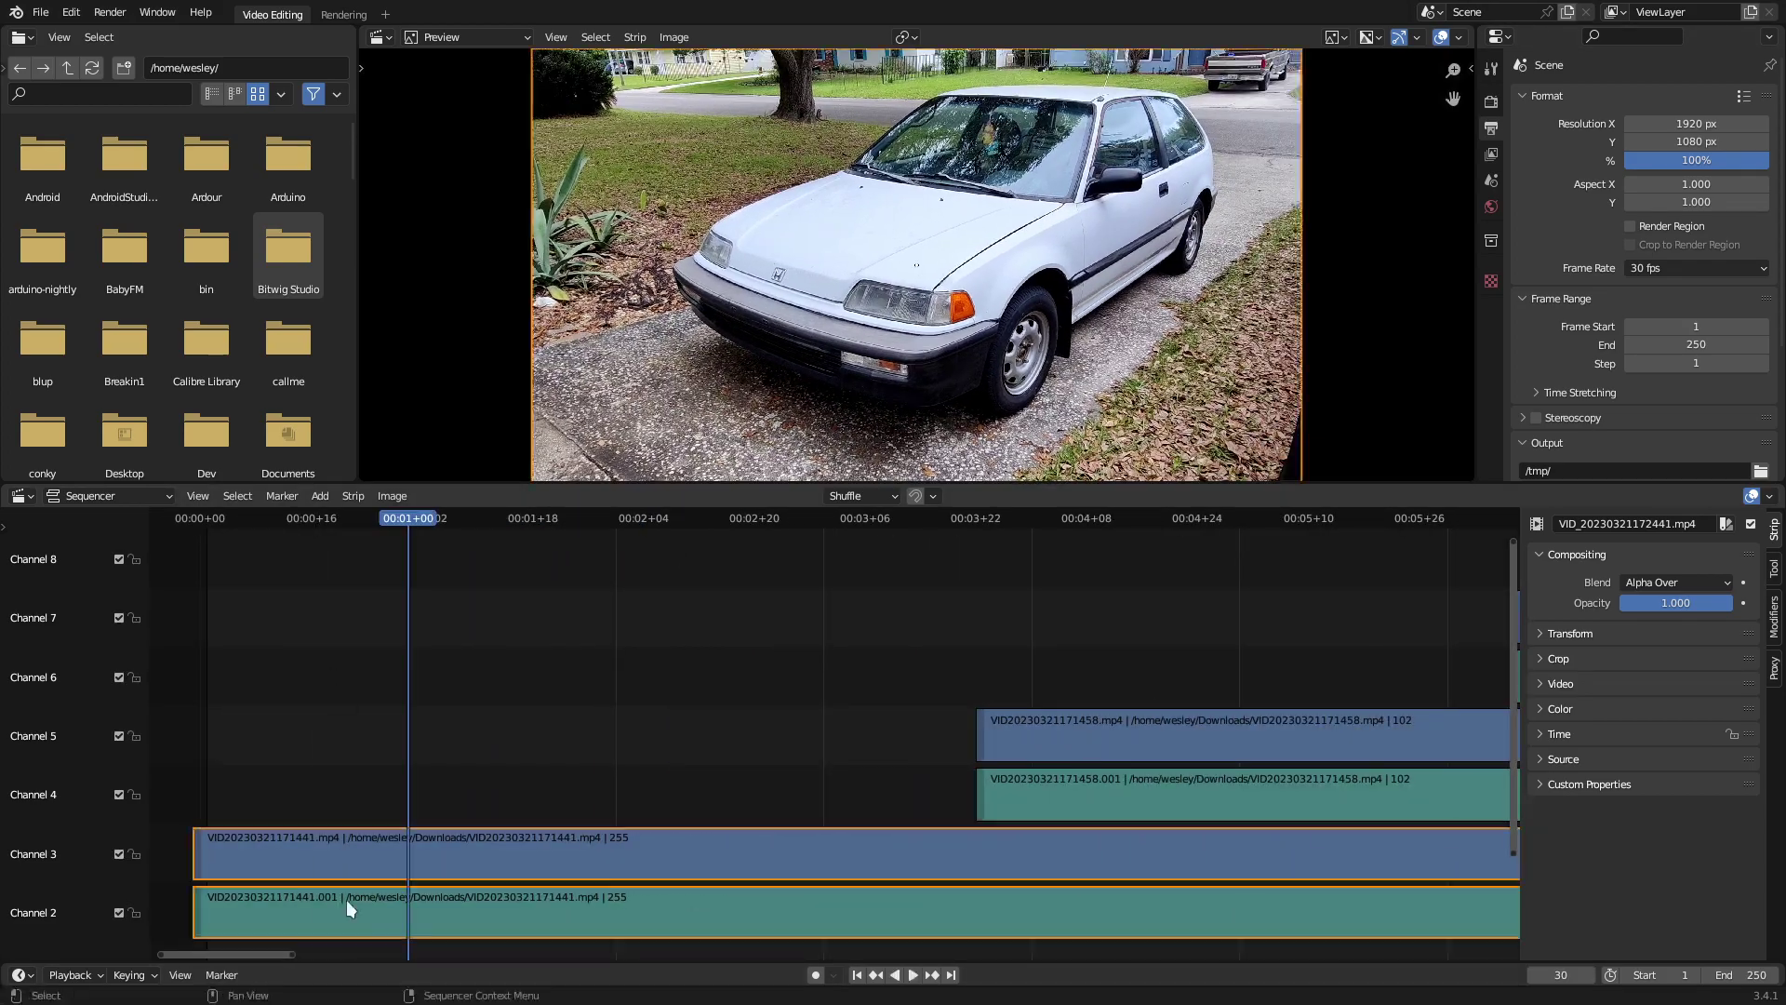
key(s)
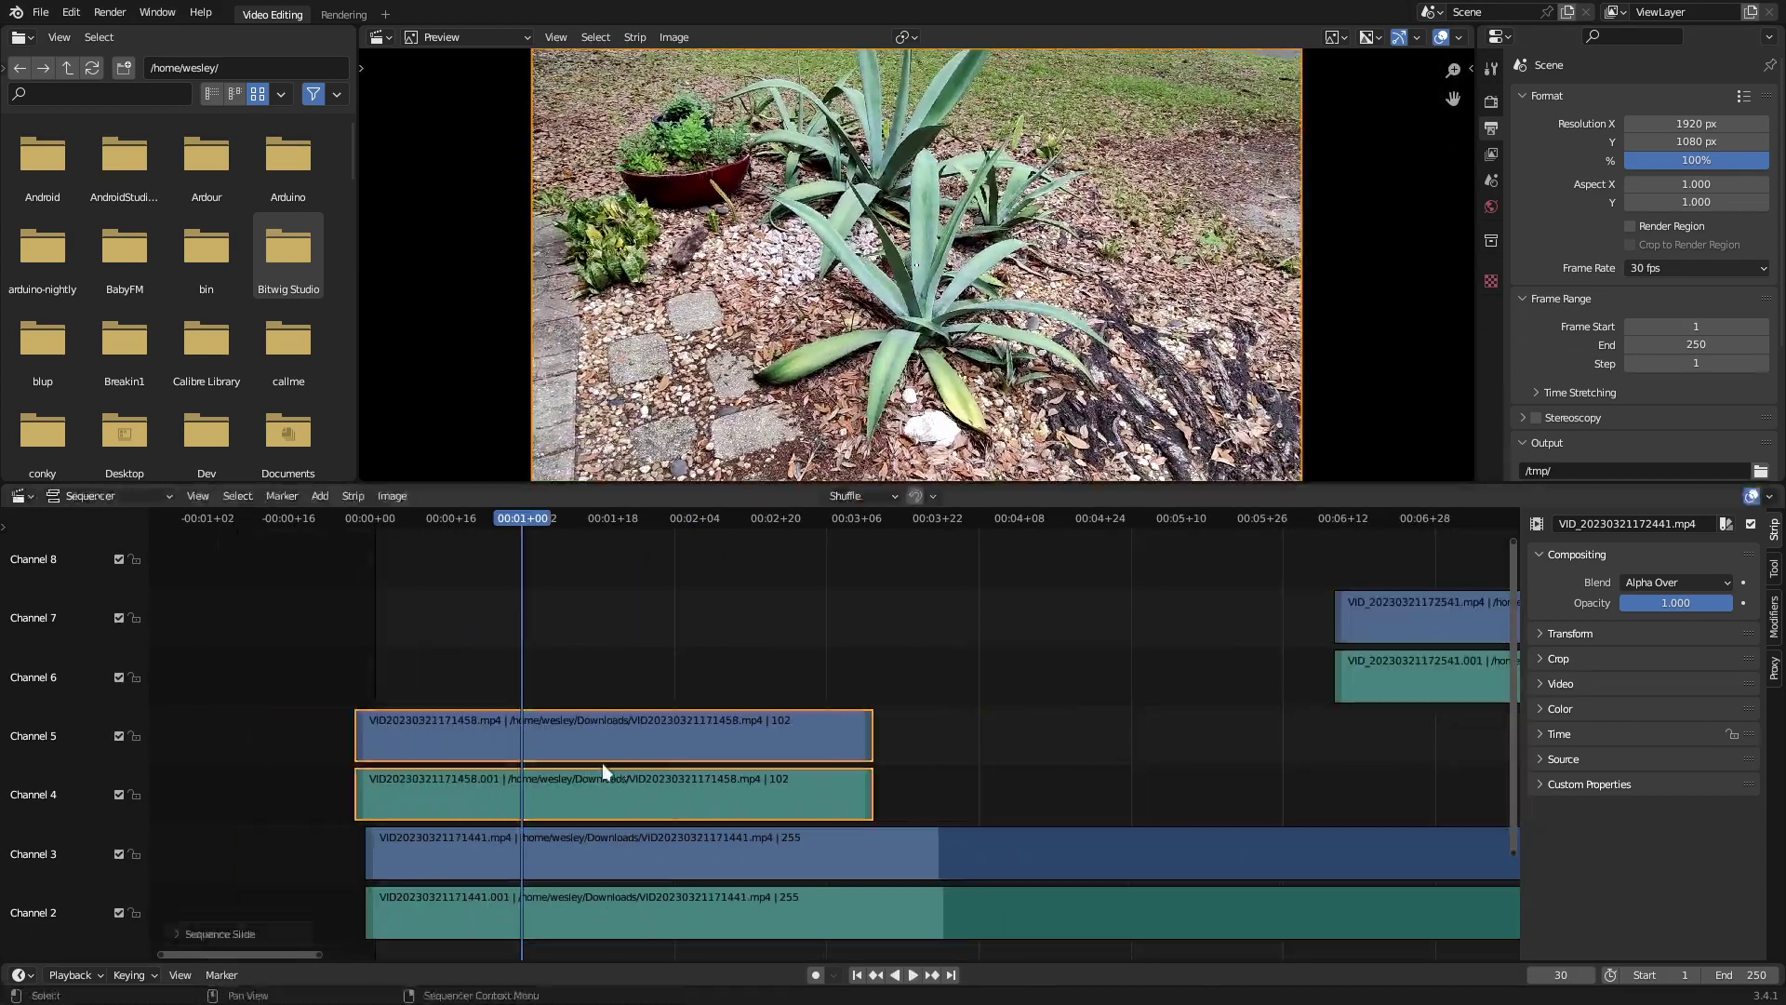
key(Delete)
key(ctrl+z)
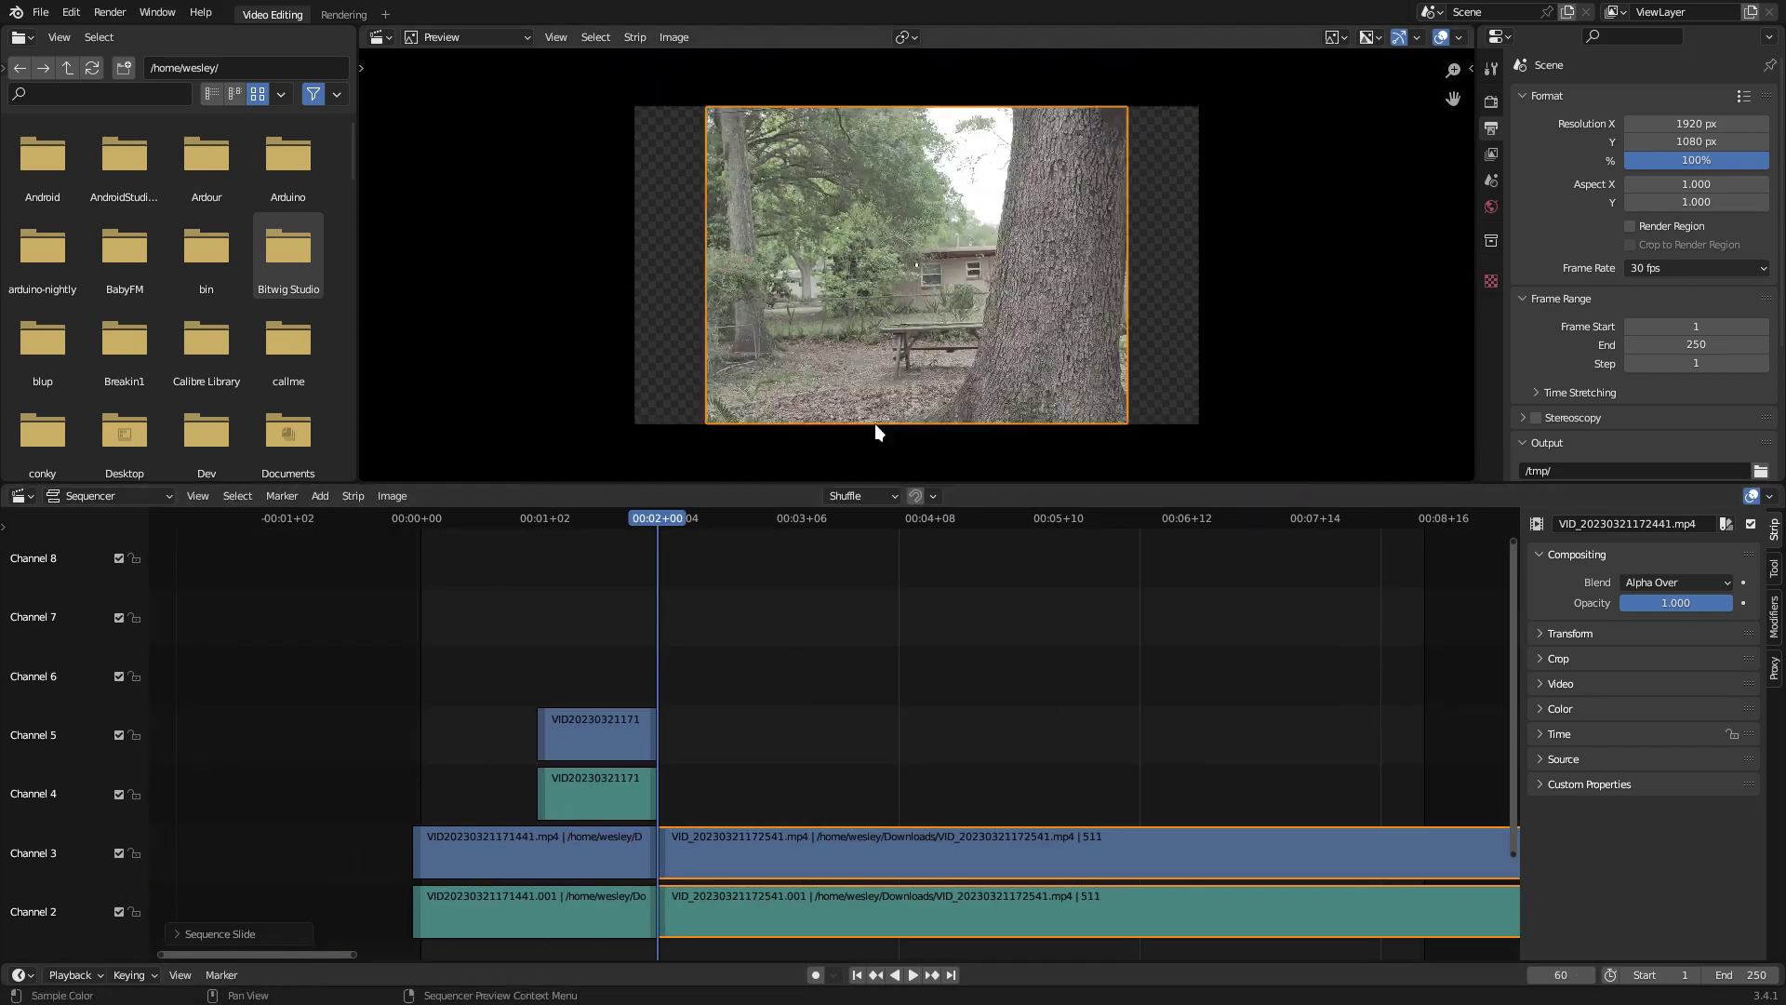
drag(658, 519, 1274, 518)
drag(1144, 801, 1343, 951)
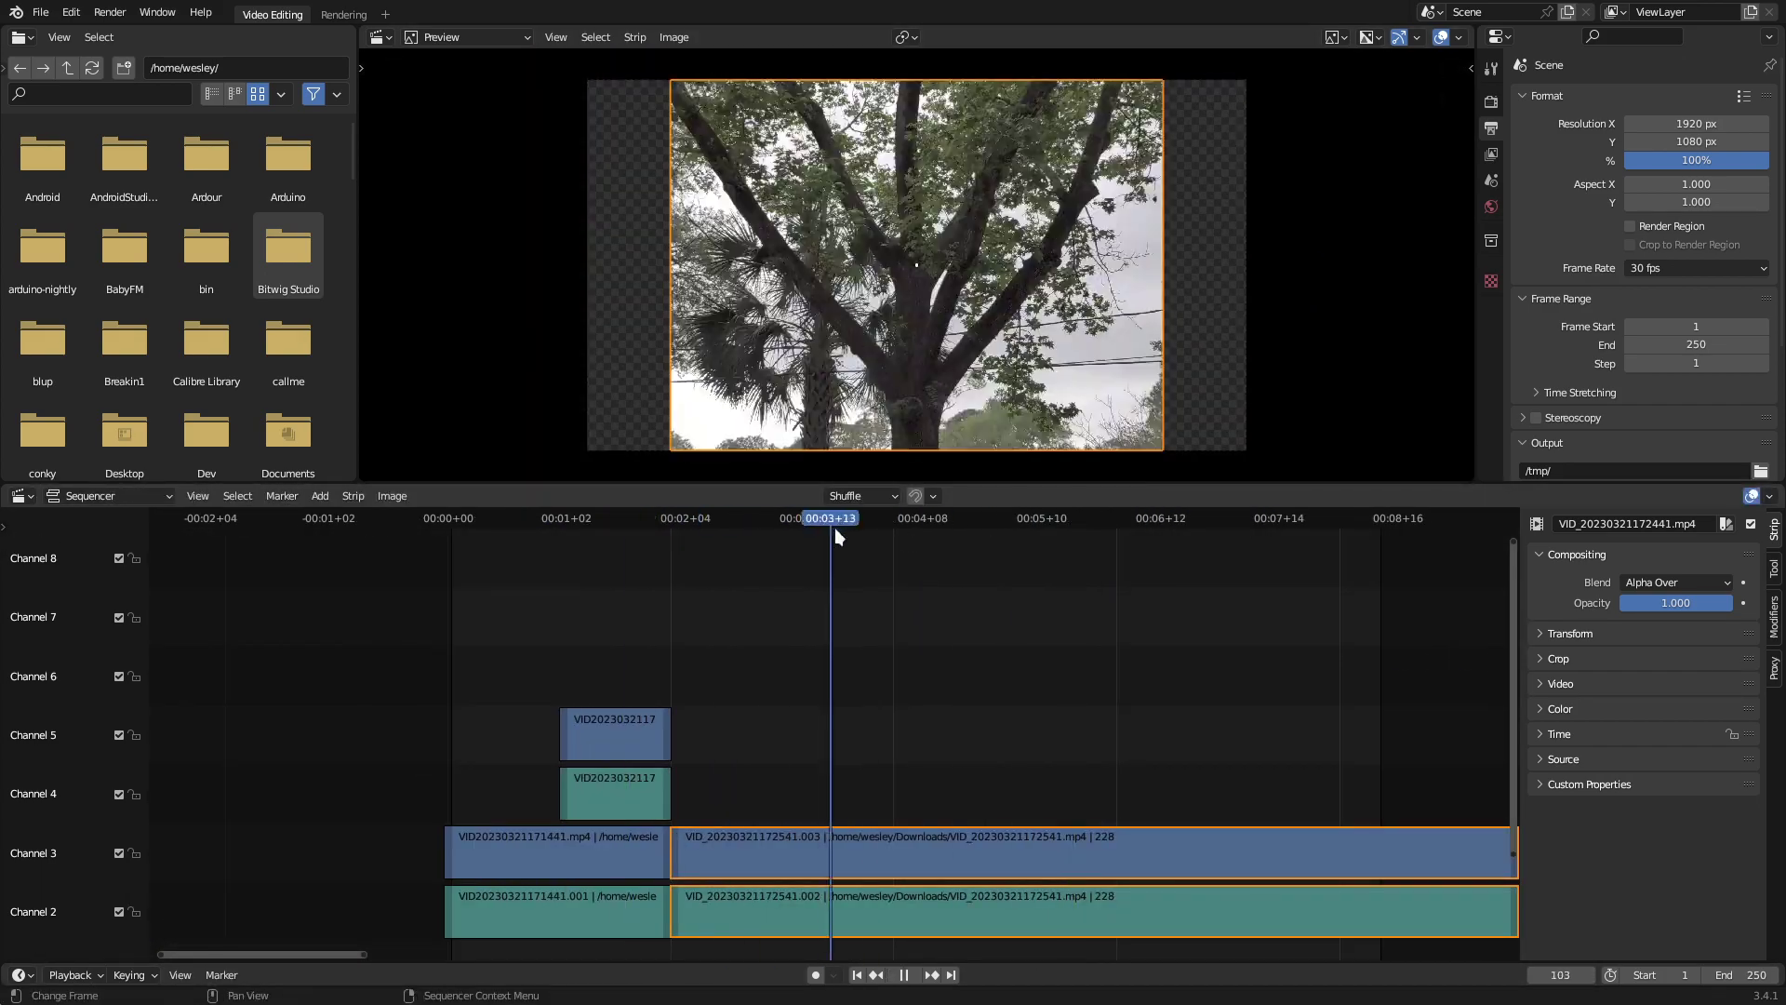
scroll(800, 577, up, 2)
drag(864, 723, 865, 916)
key(space)
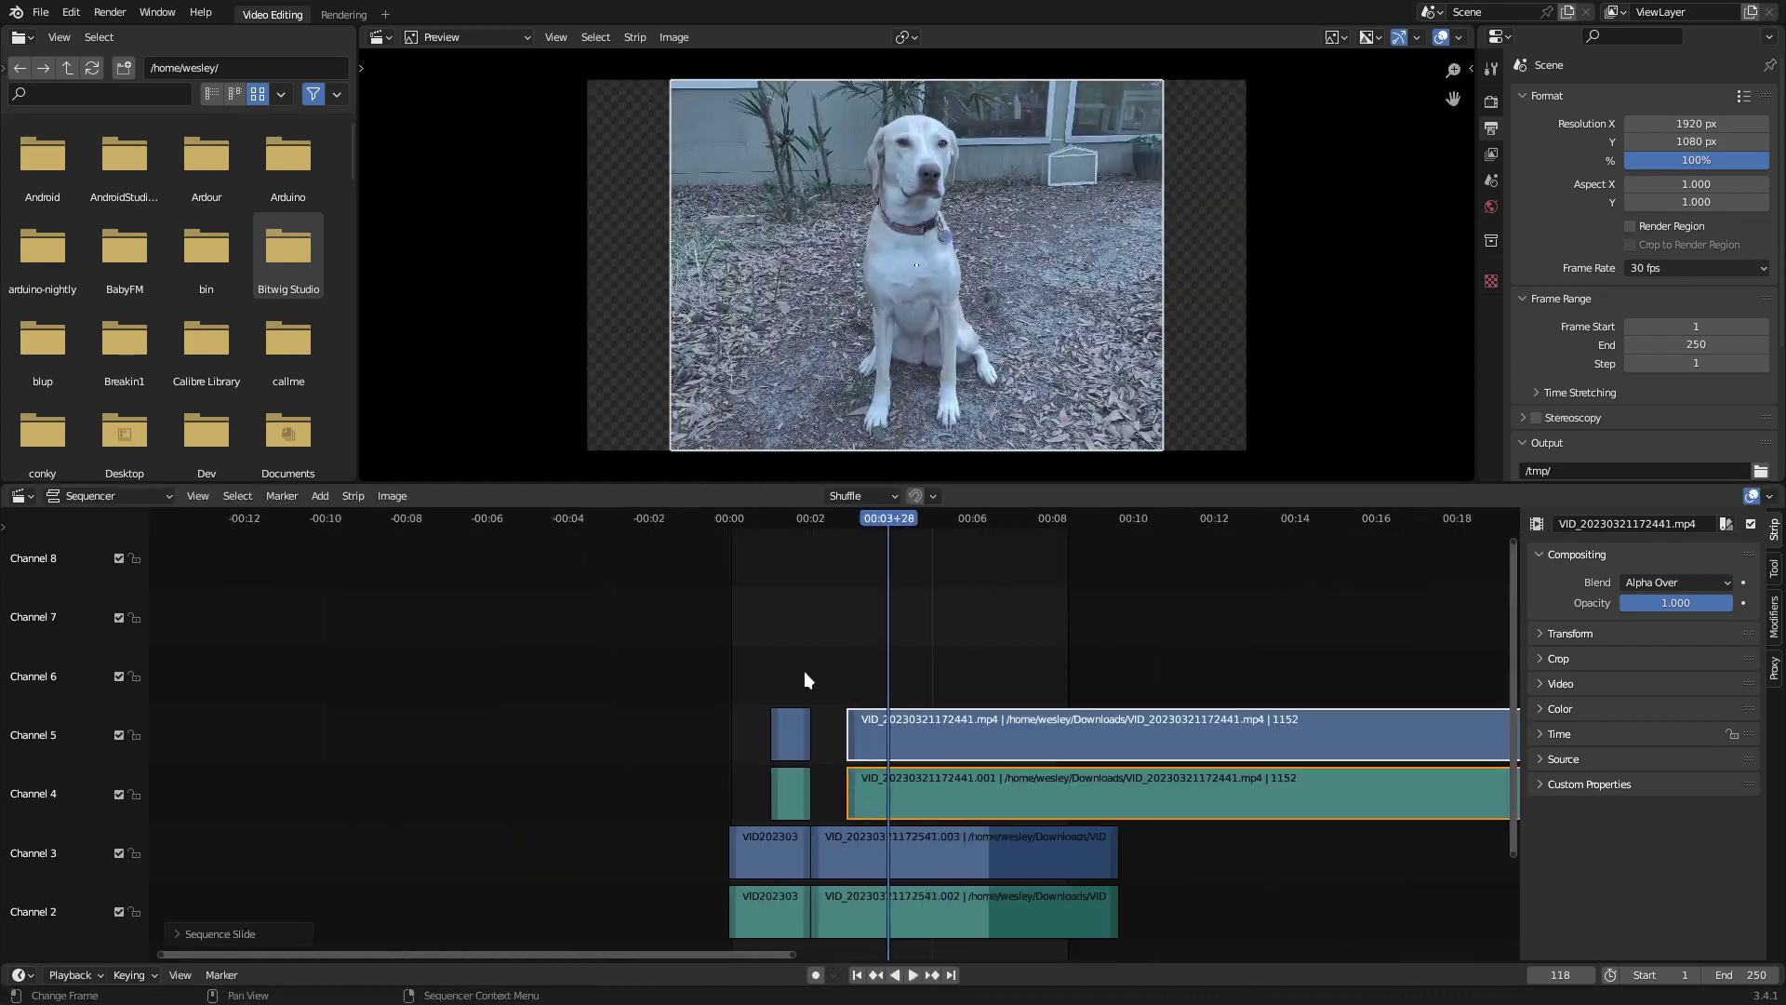
key(g)
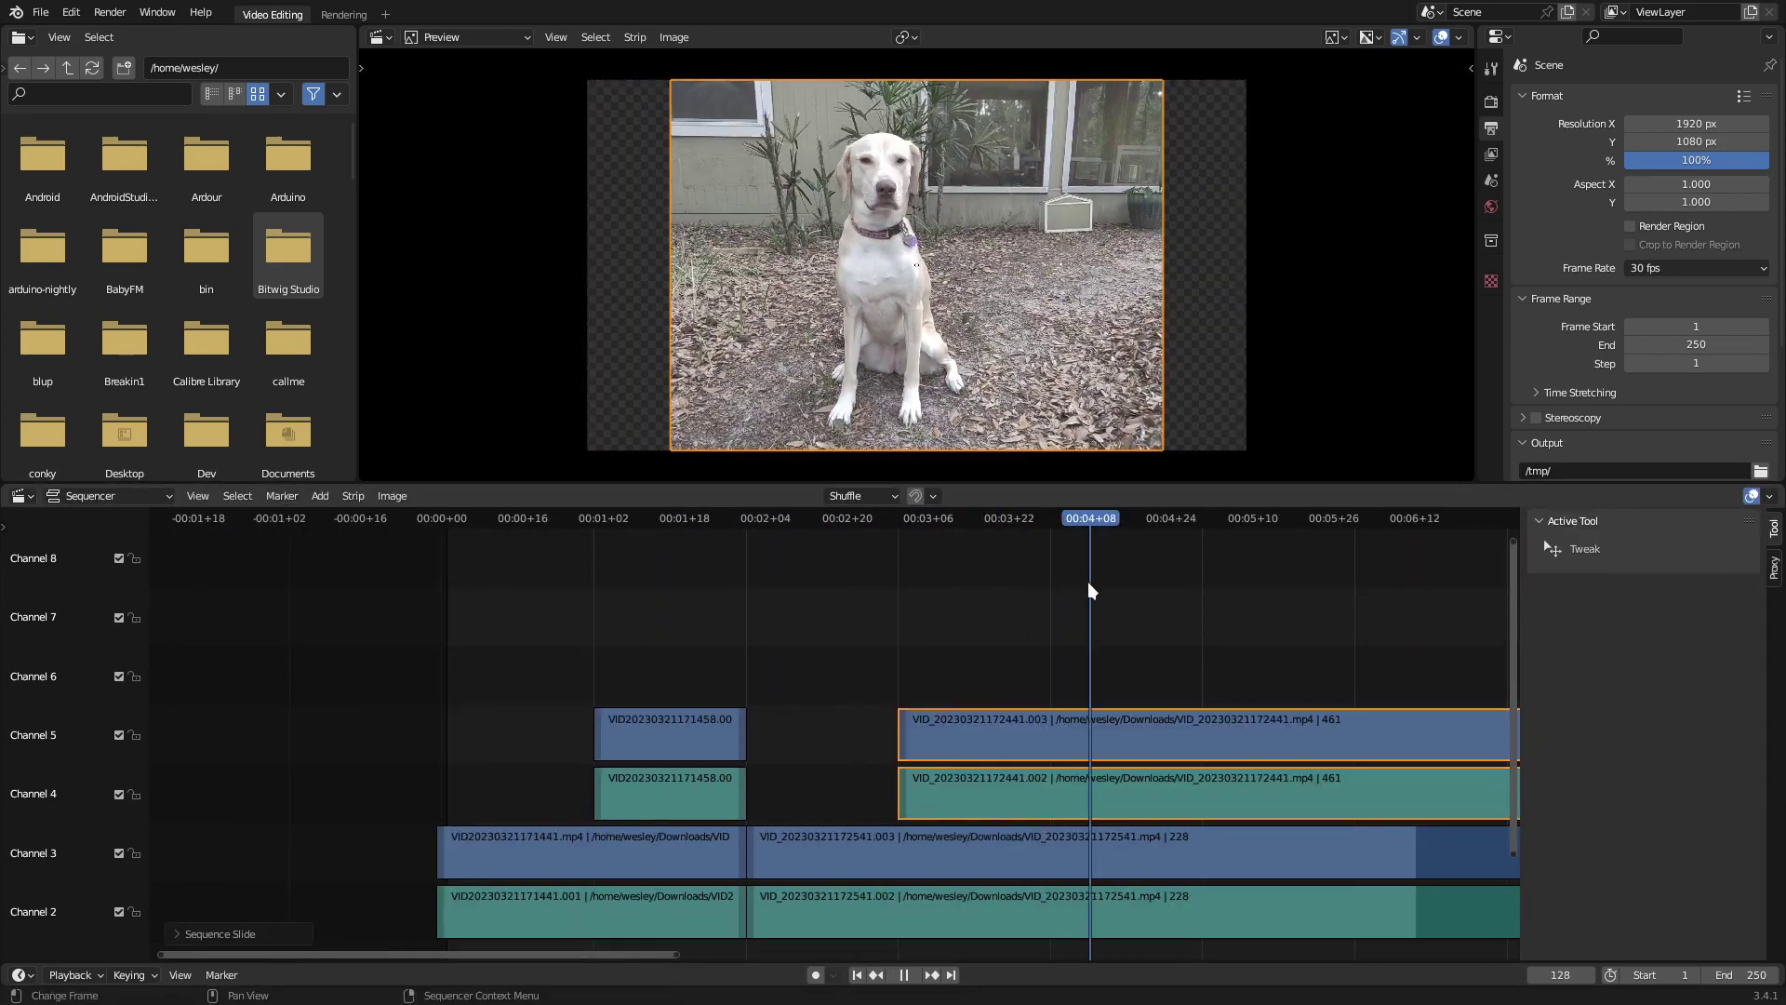
key(s)
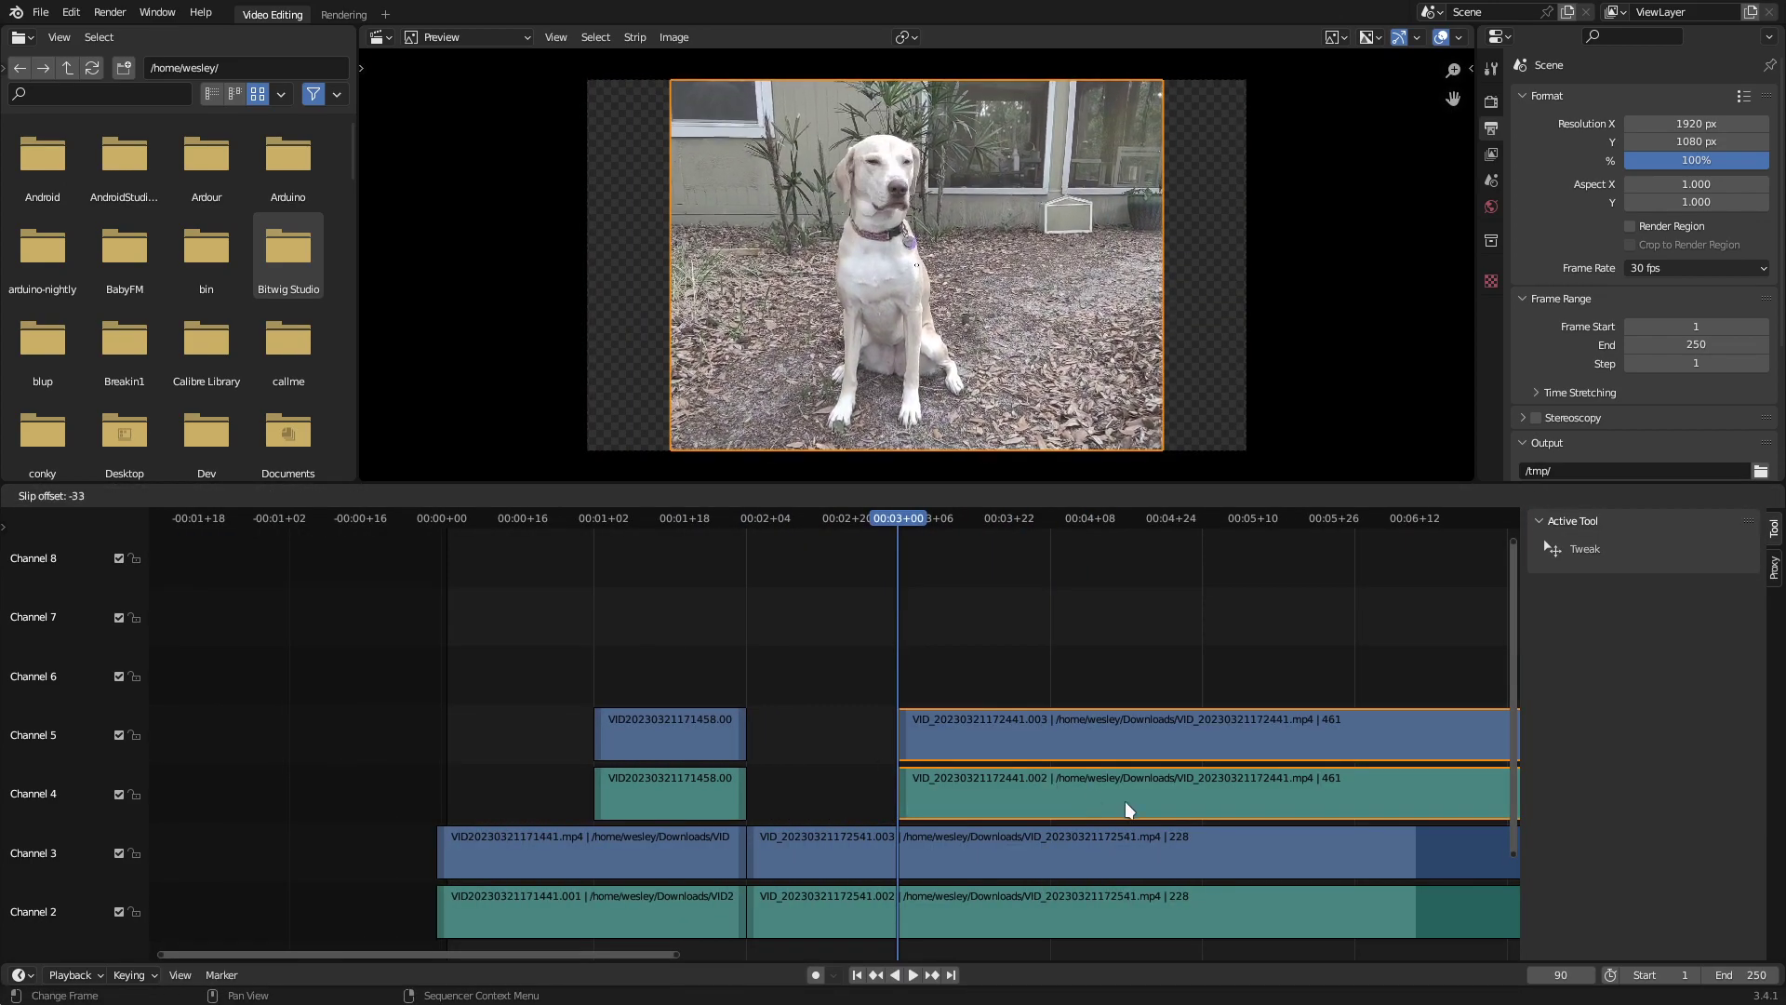
click(1135, 800)
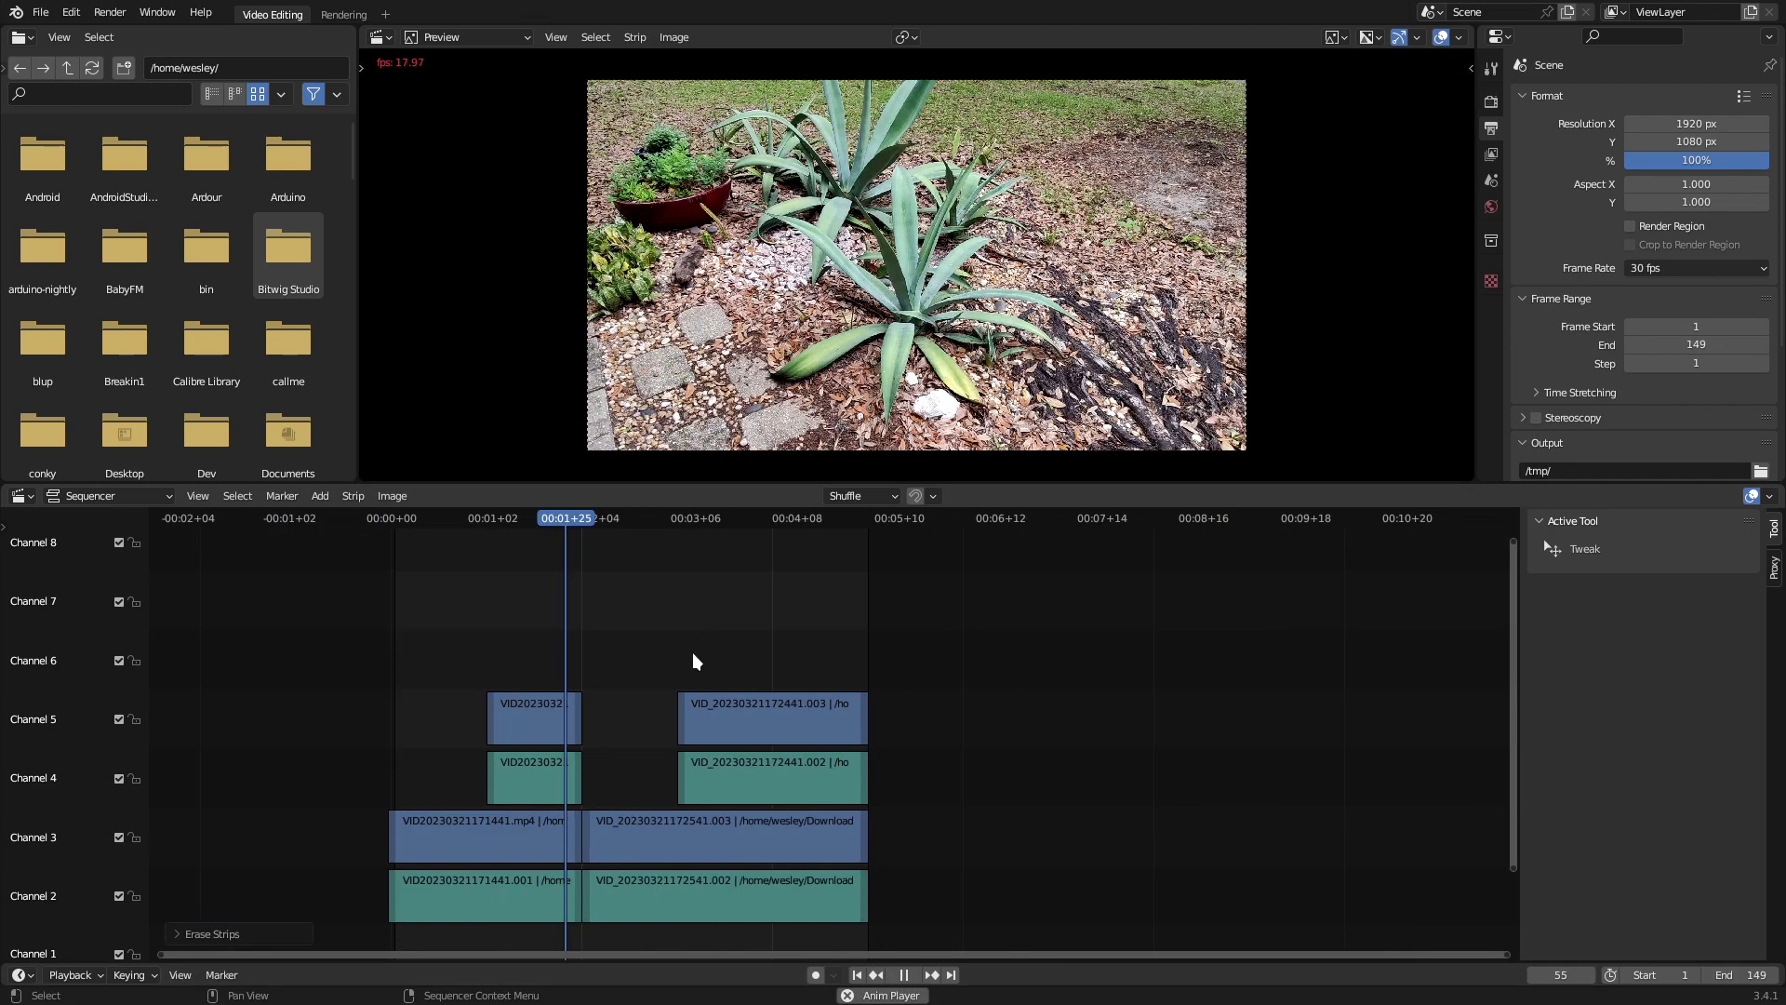
drag(400, 517, 573, 527)
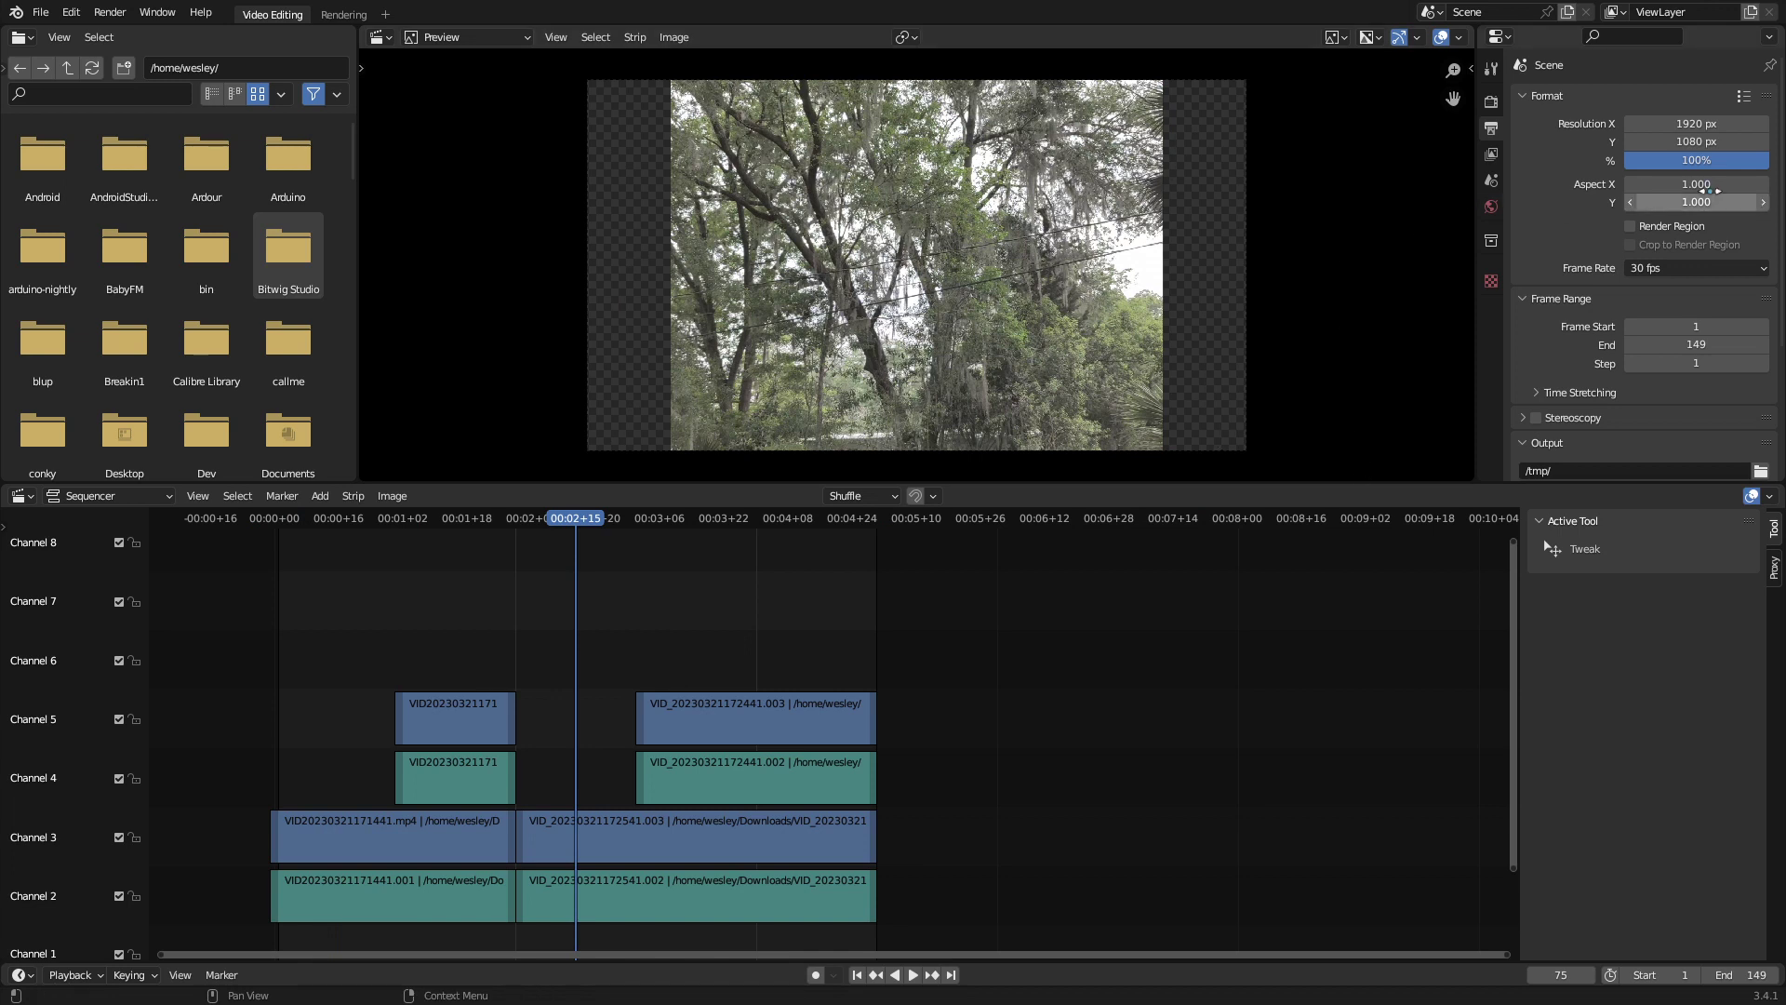
Set the output's X resolution to 1080*4/3 (1440 px) for a 4:3 frame
click(1689, 141)
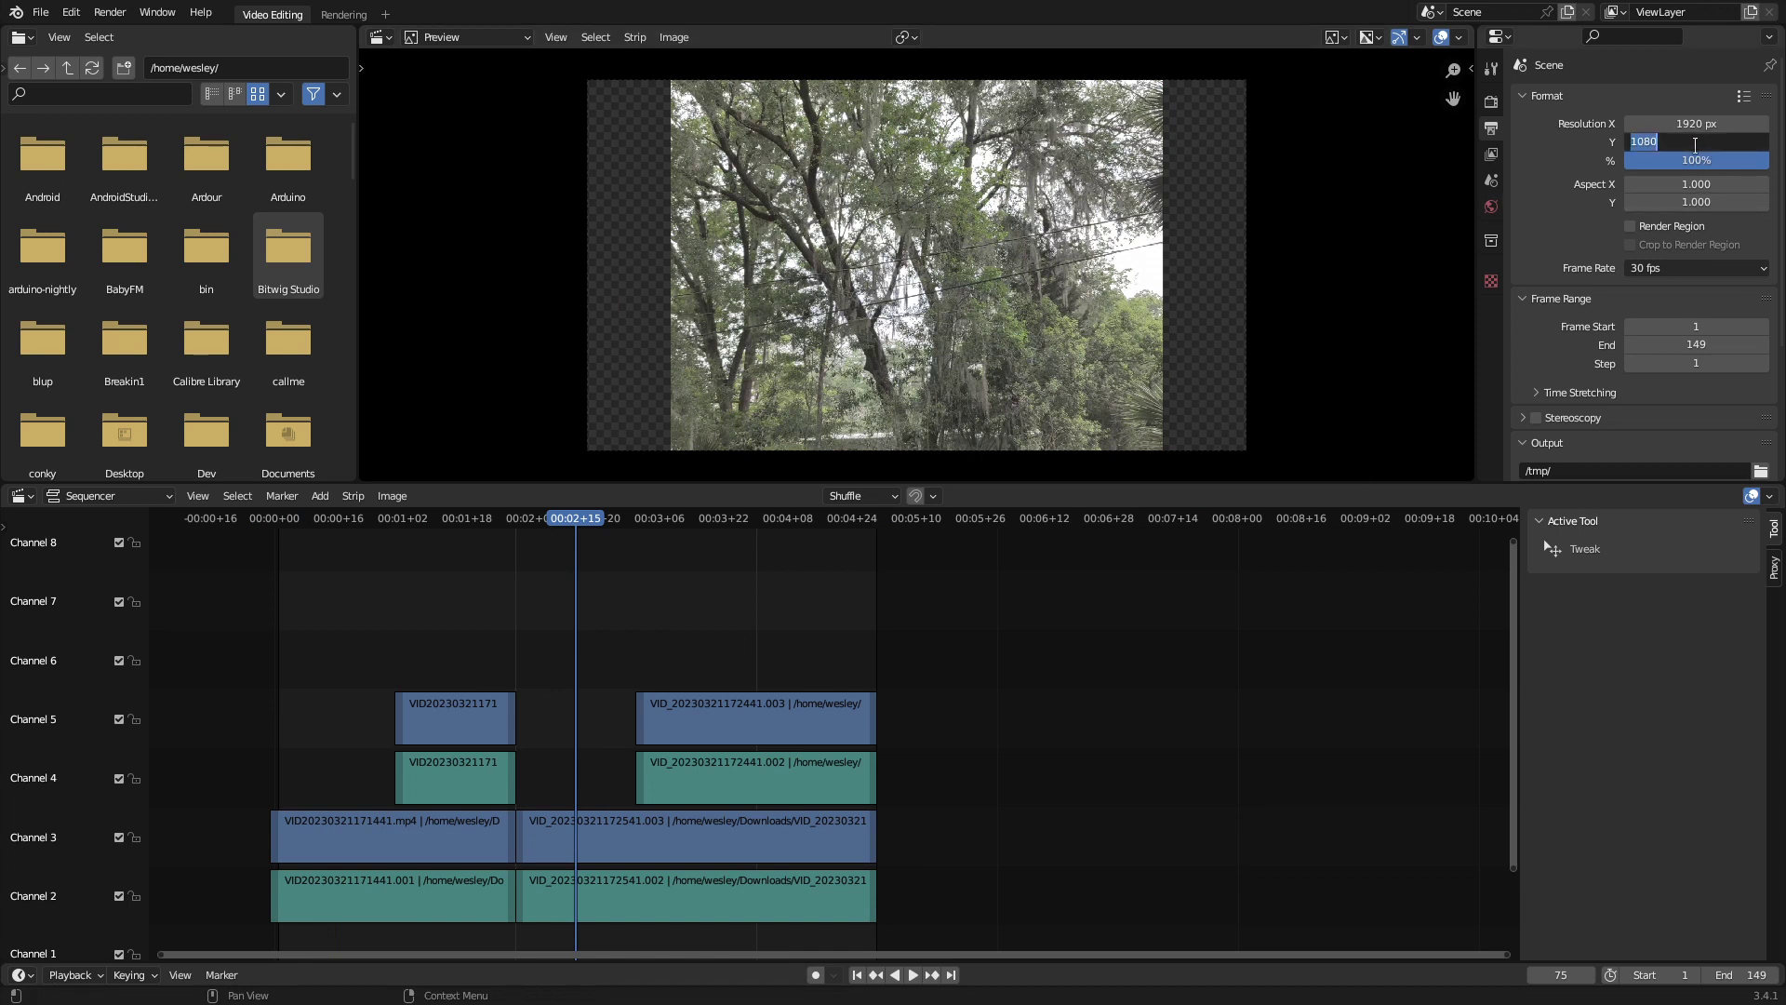
click(1688, 123)
text(1080*4/3)
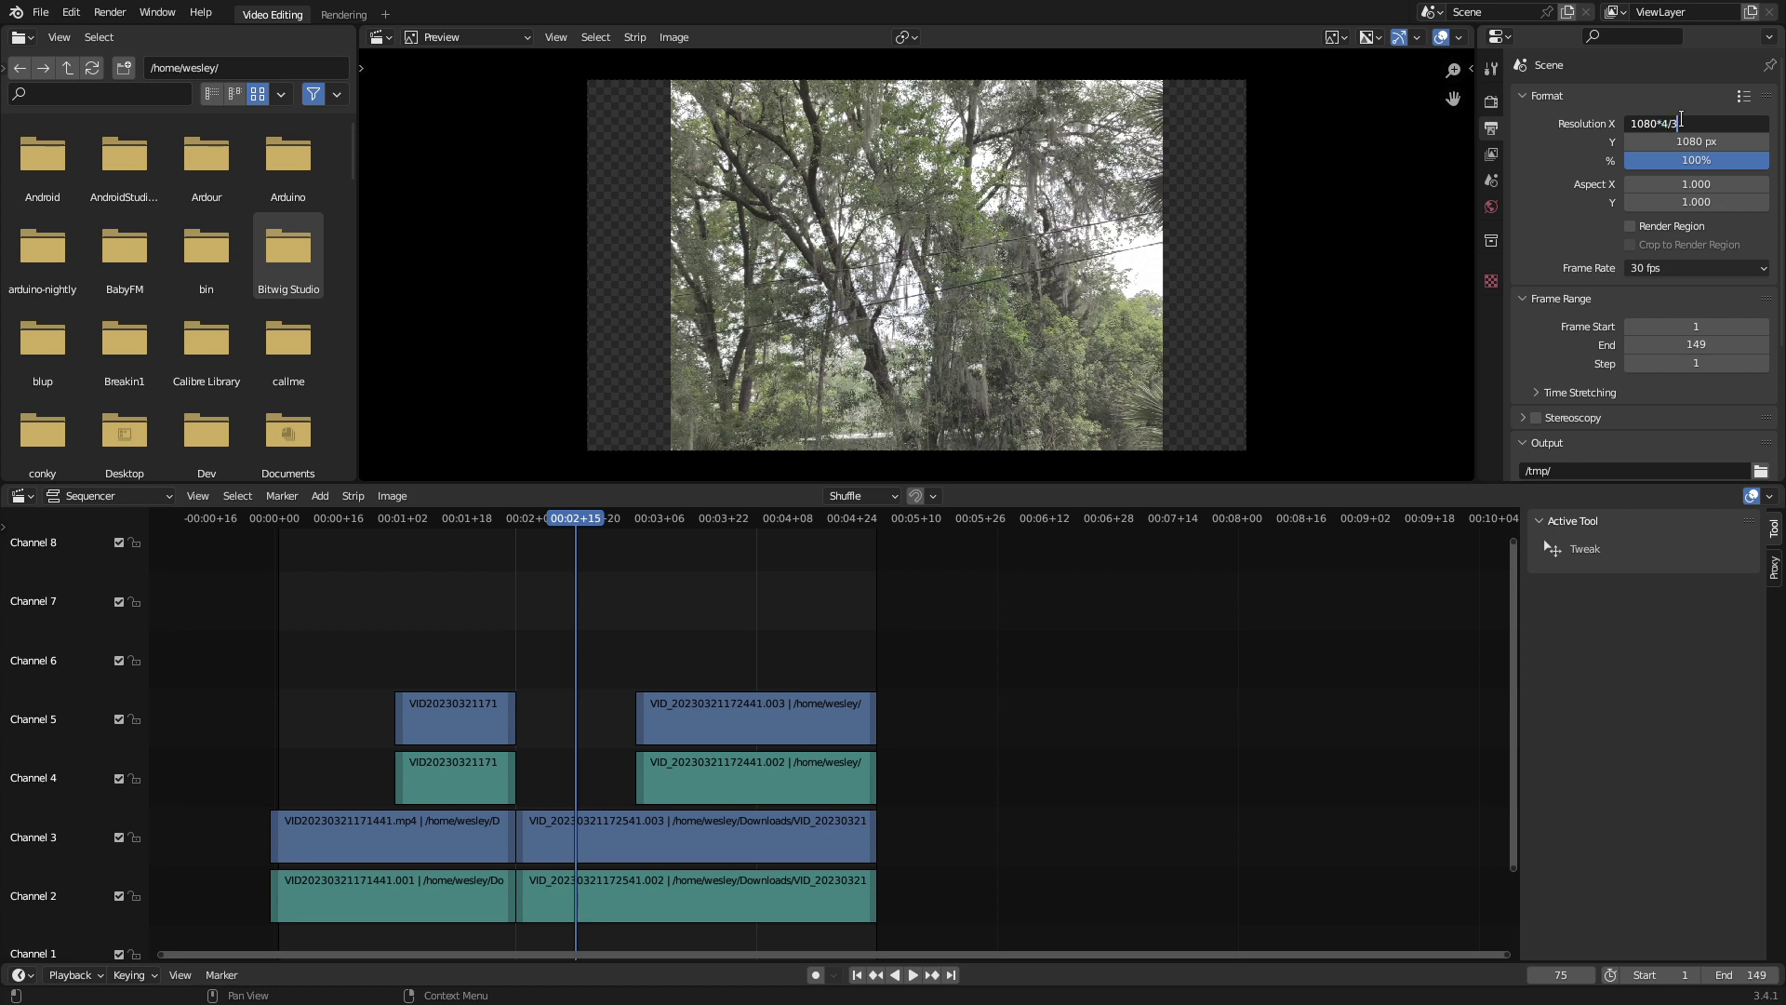
key(Return)
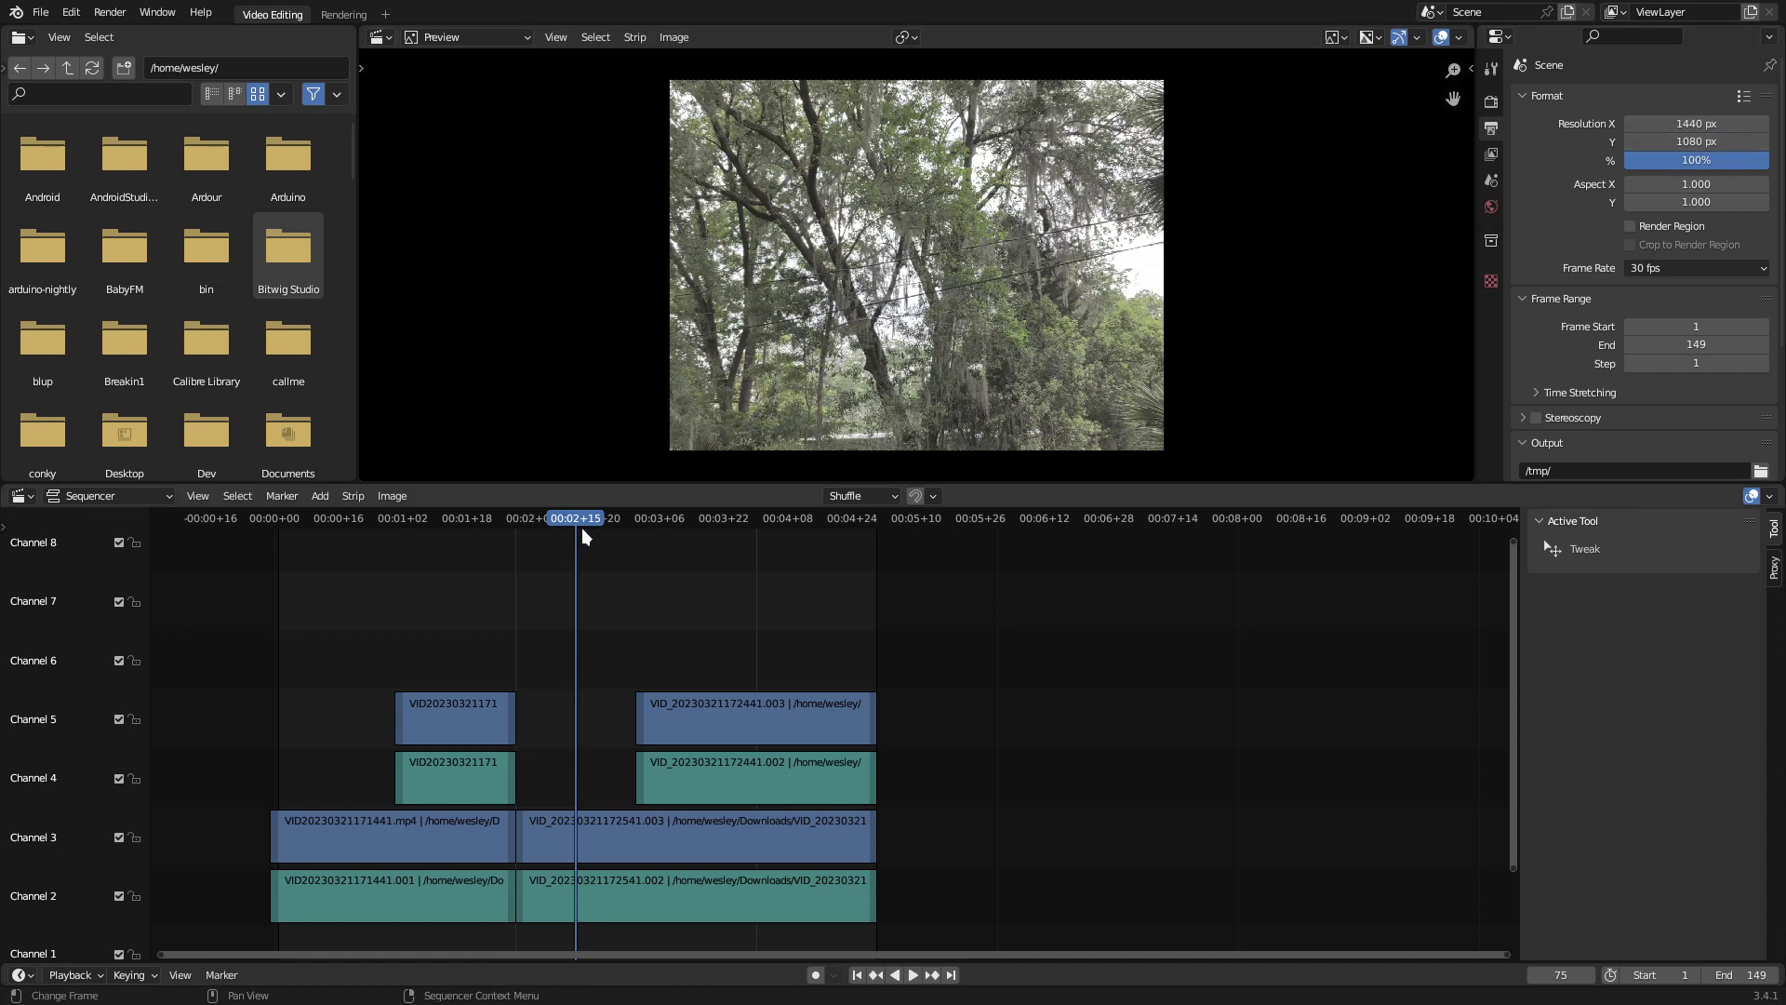
Shift the first car clip's image by about 125 along the X axis to reframe it in the 4:3 preview
drag(549, 520, 299, 558)
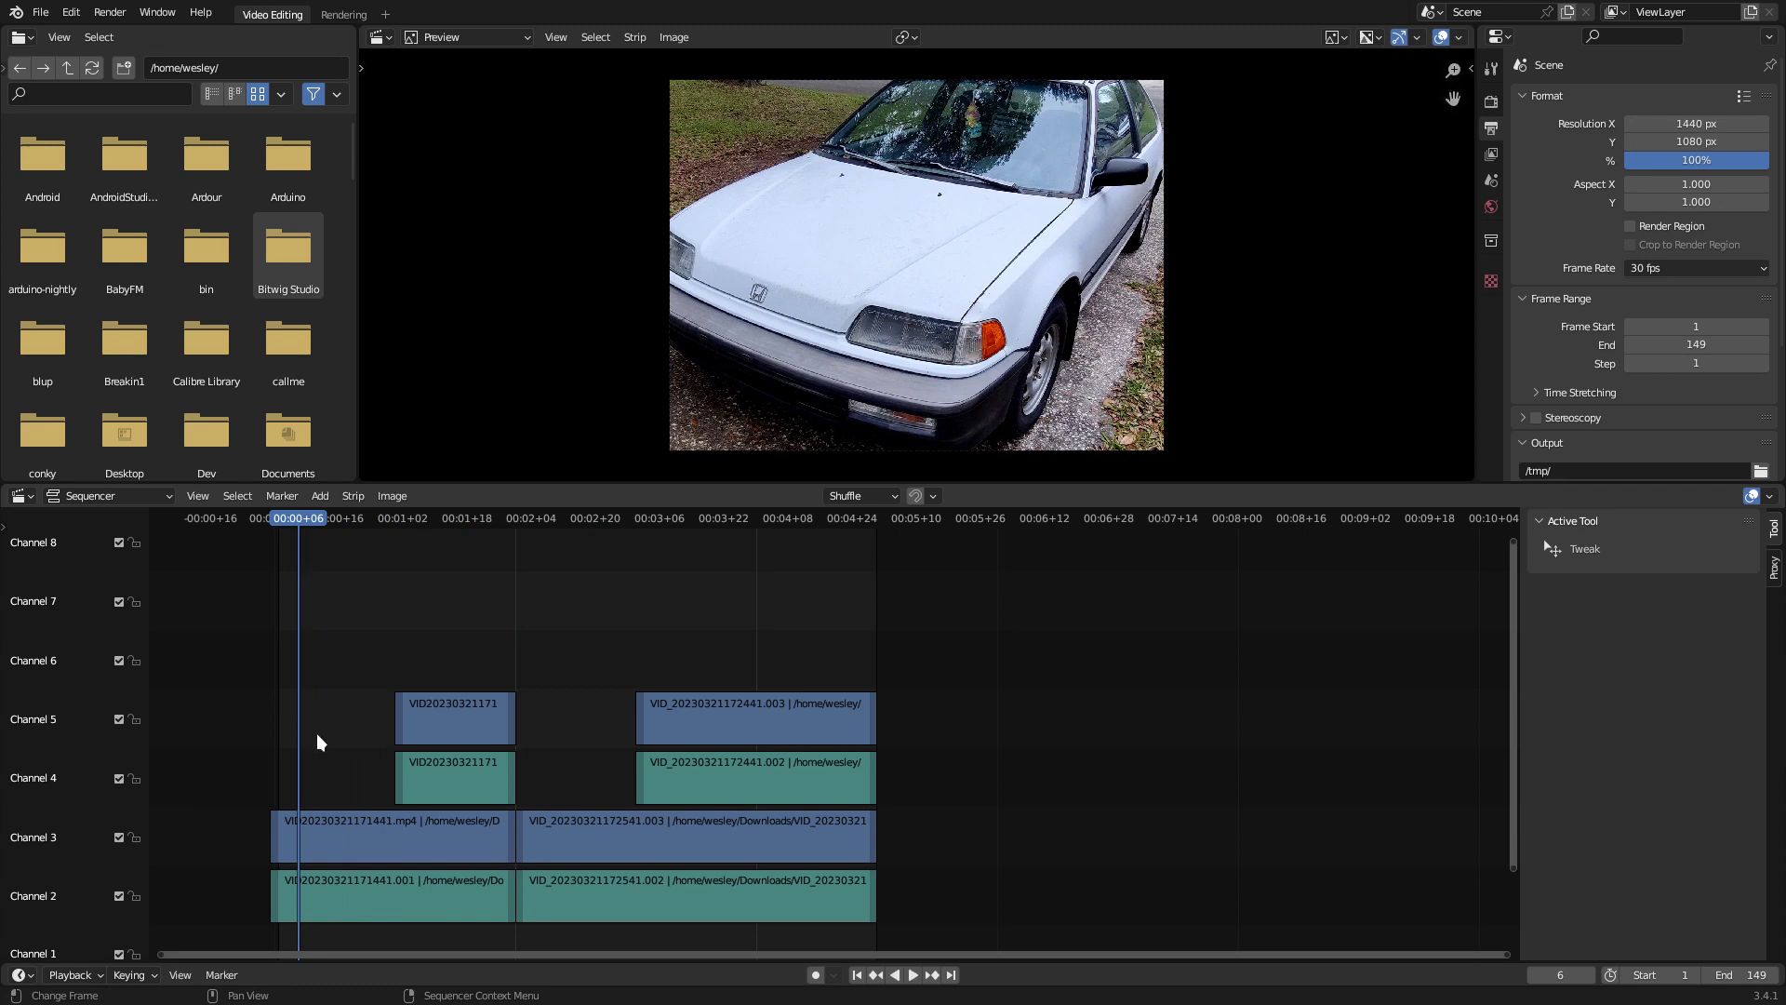
key(space)
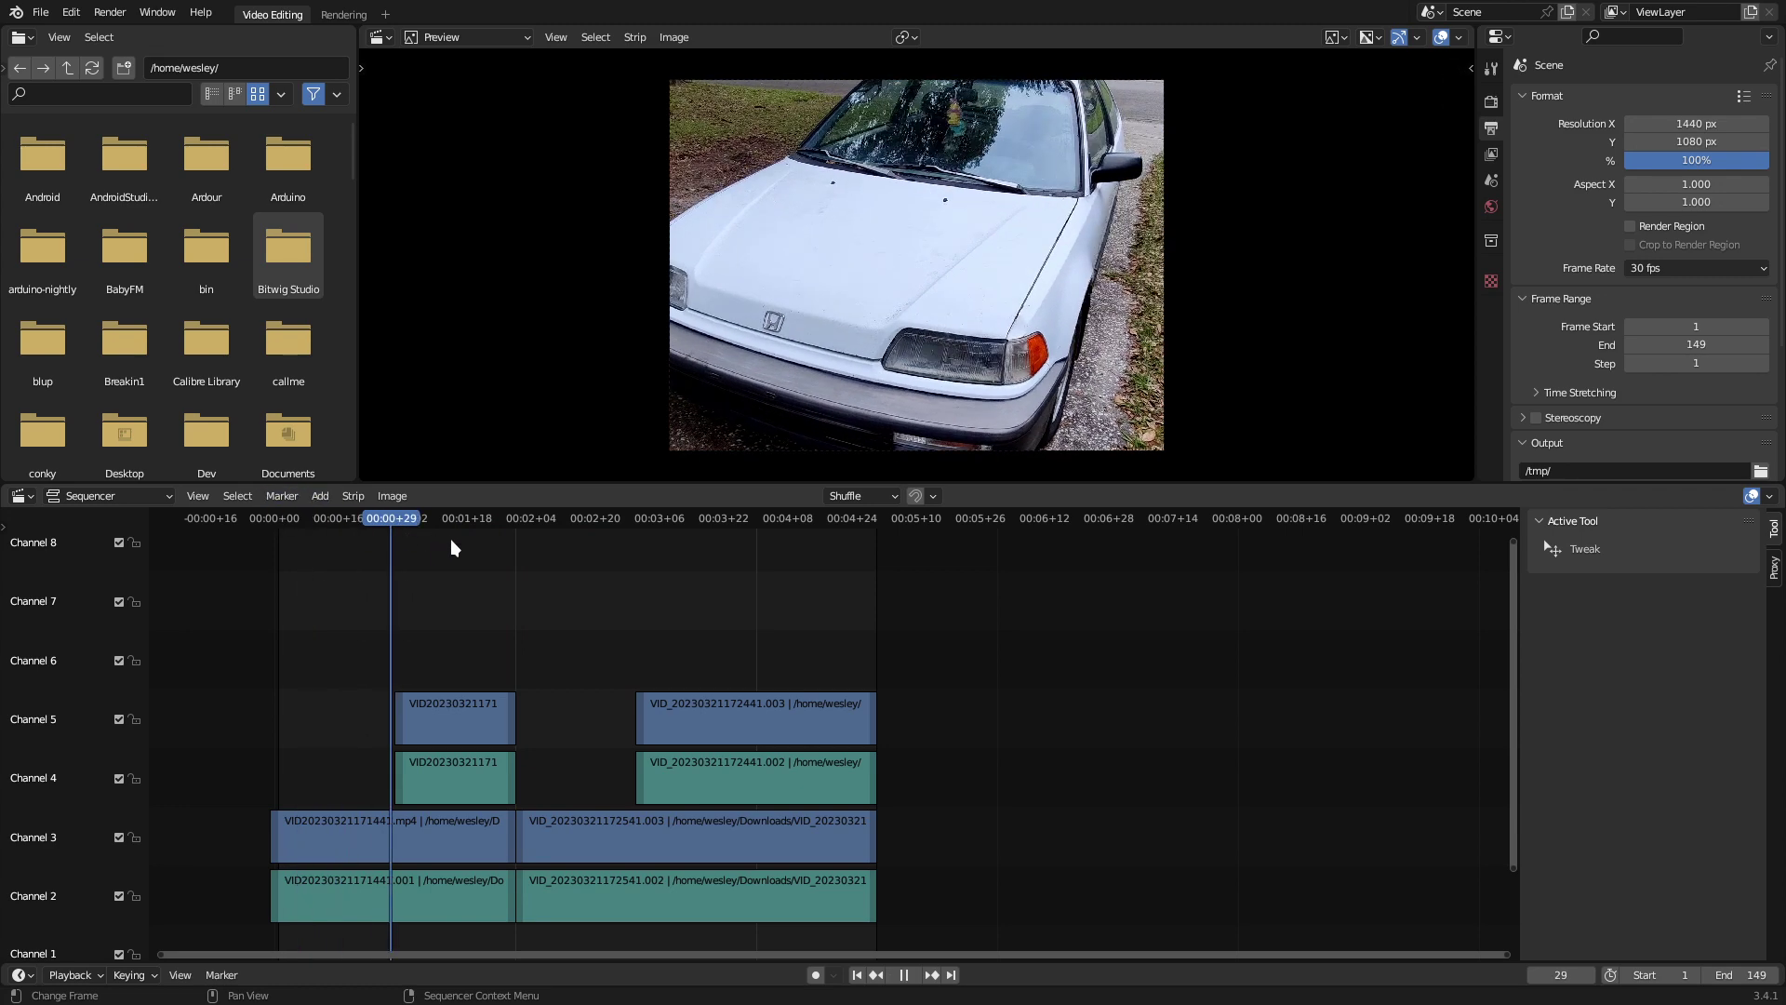
key(space)
drag(458, 539, 357, 549)
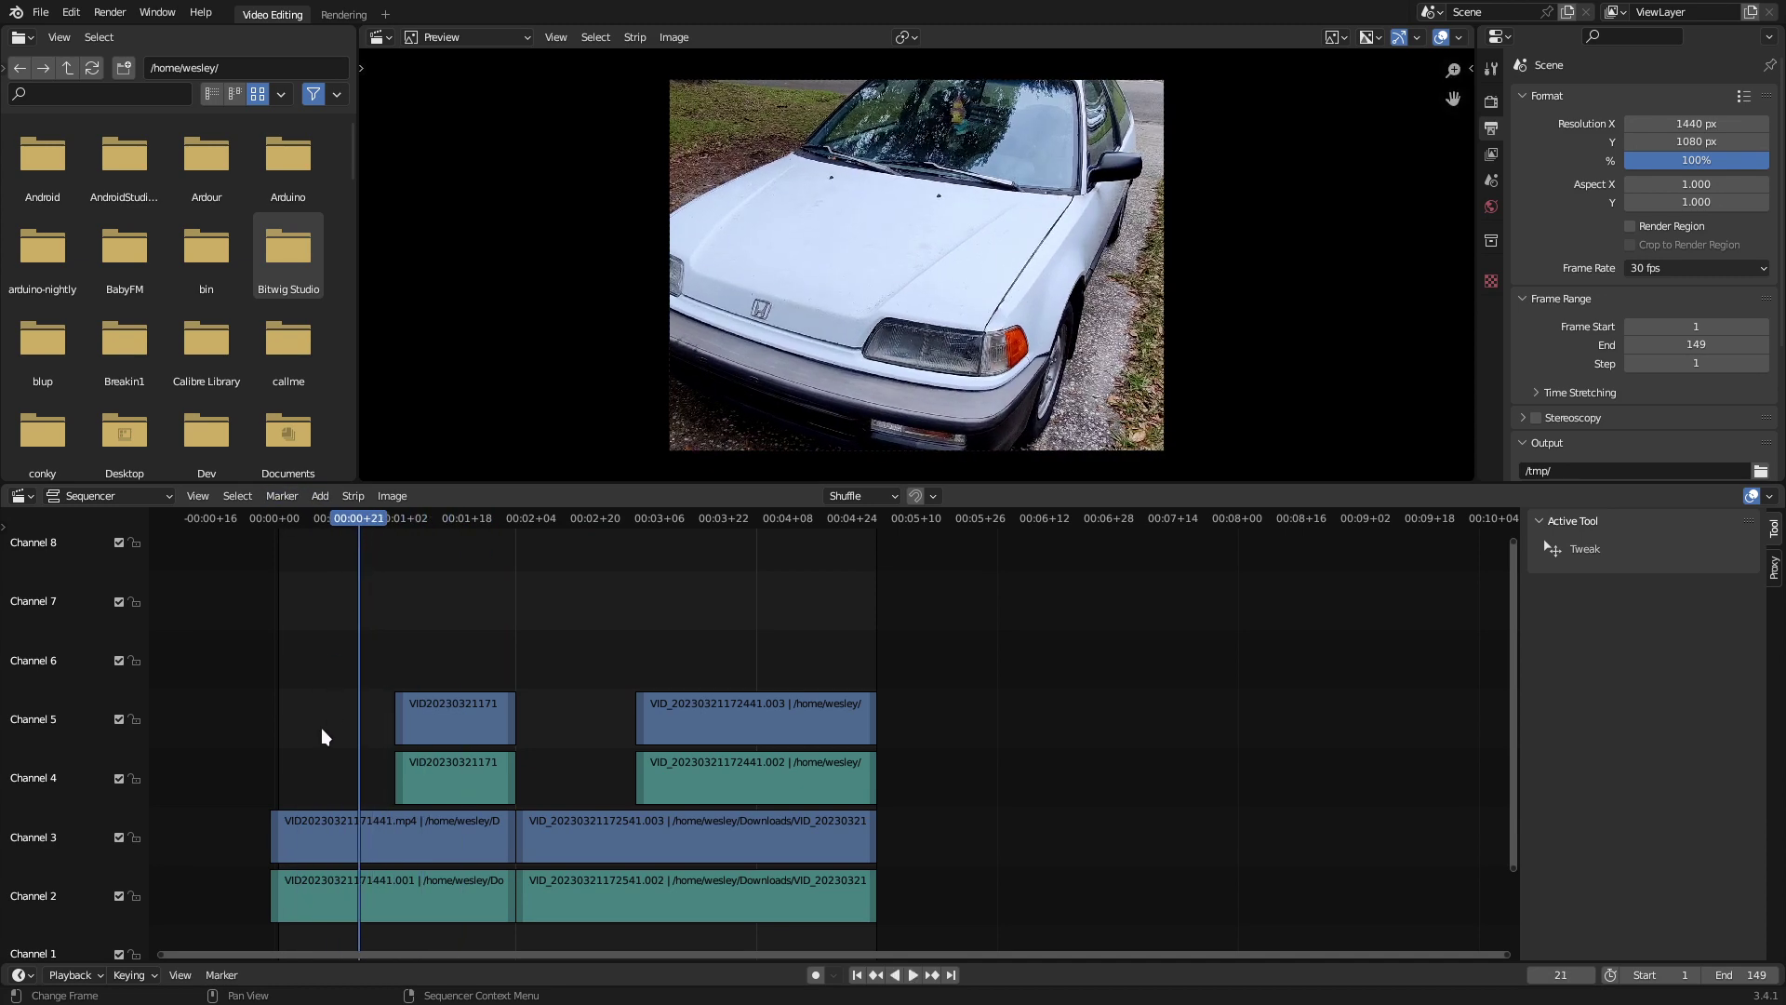
drag(319, 737, 315, 858)
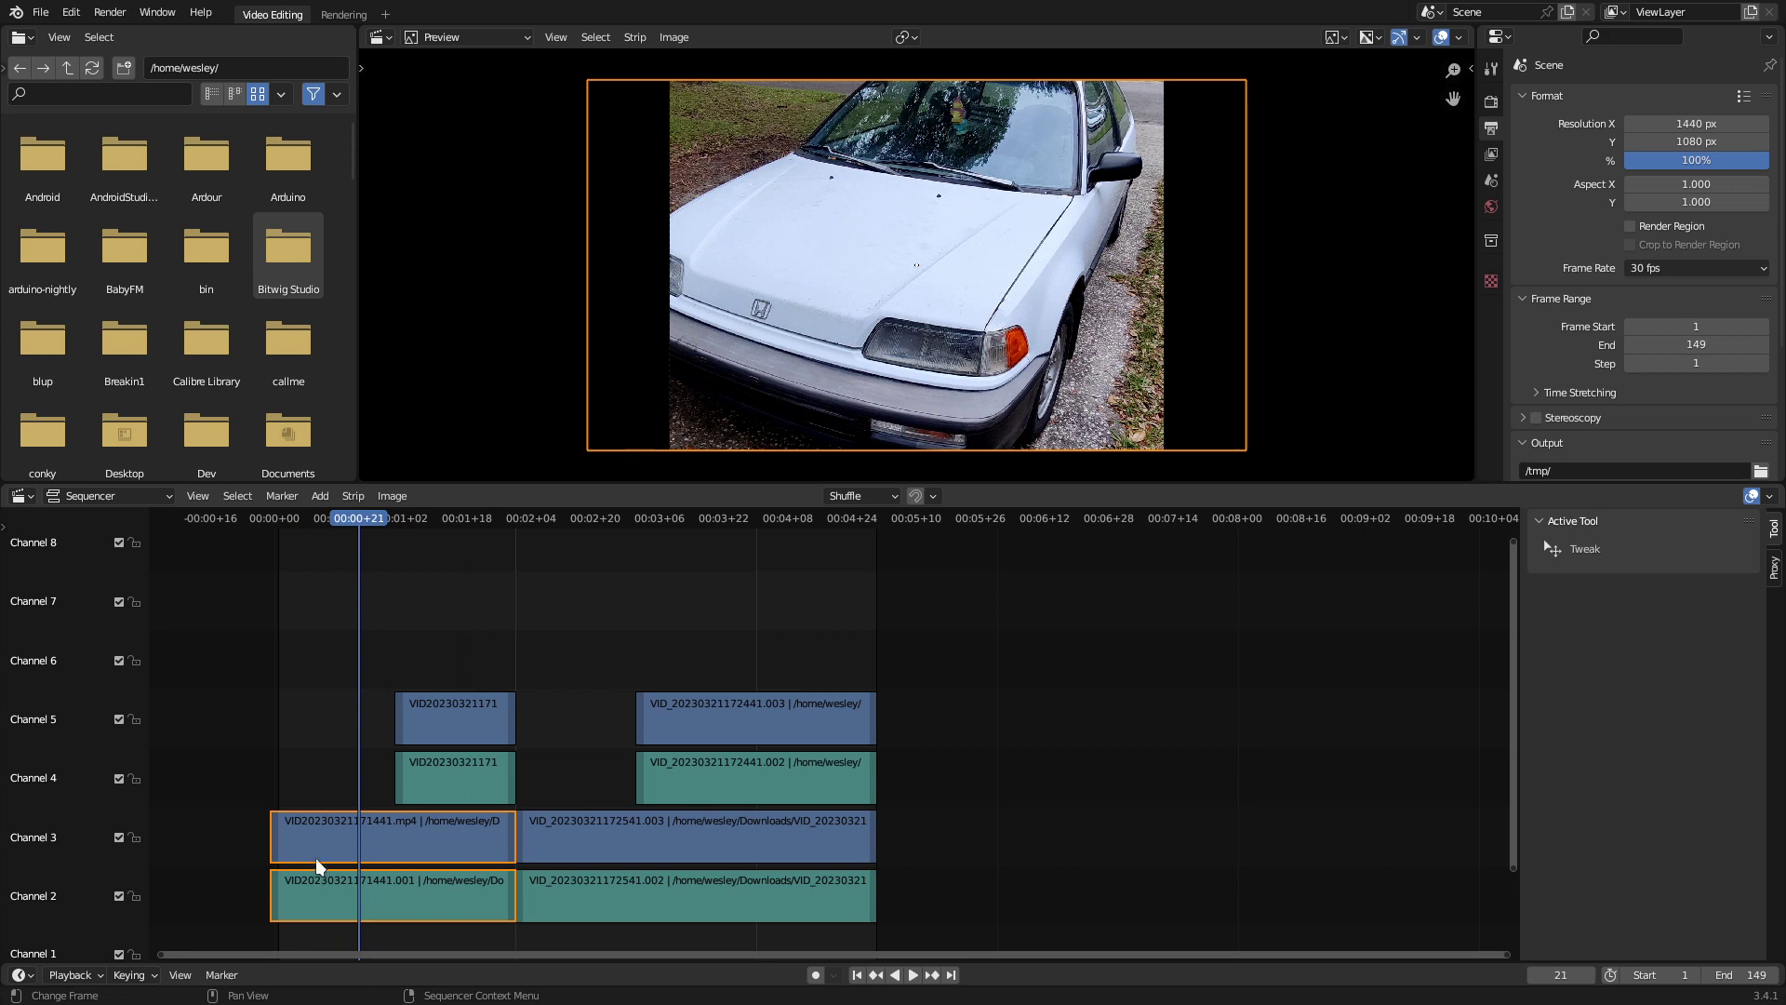
click(359, 902)
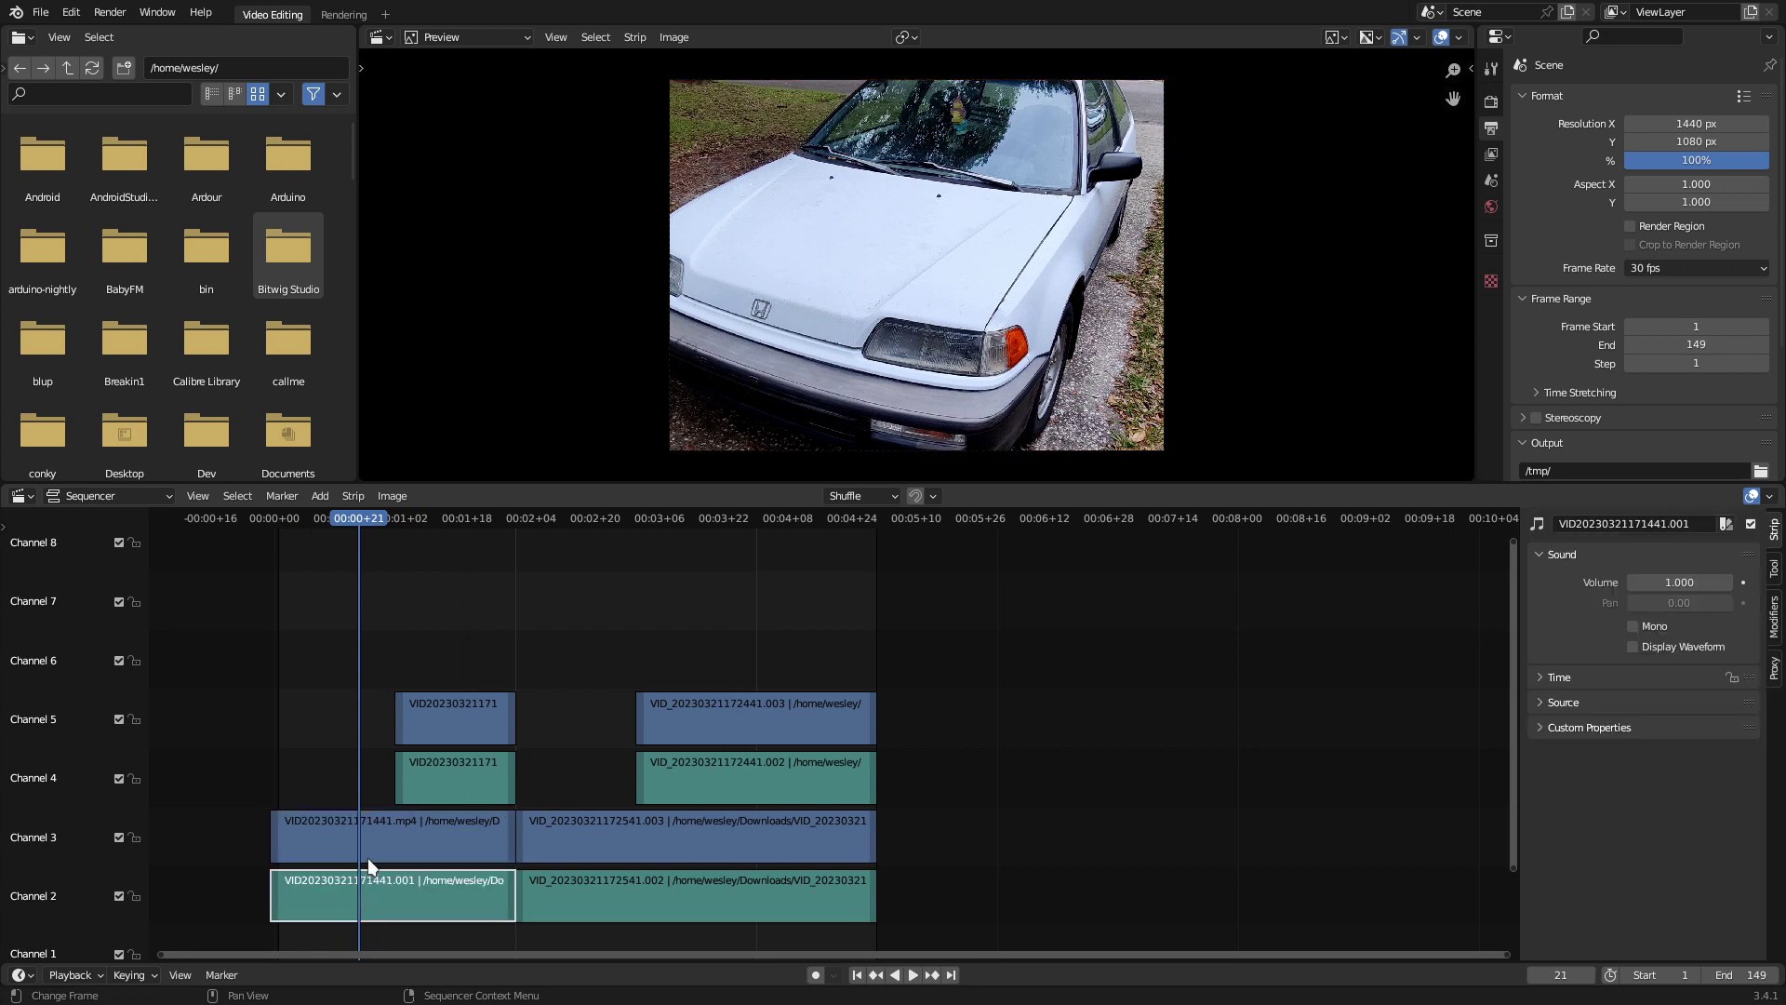
click(349, 856)
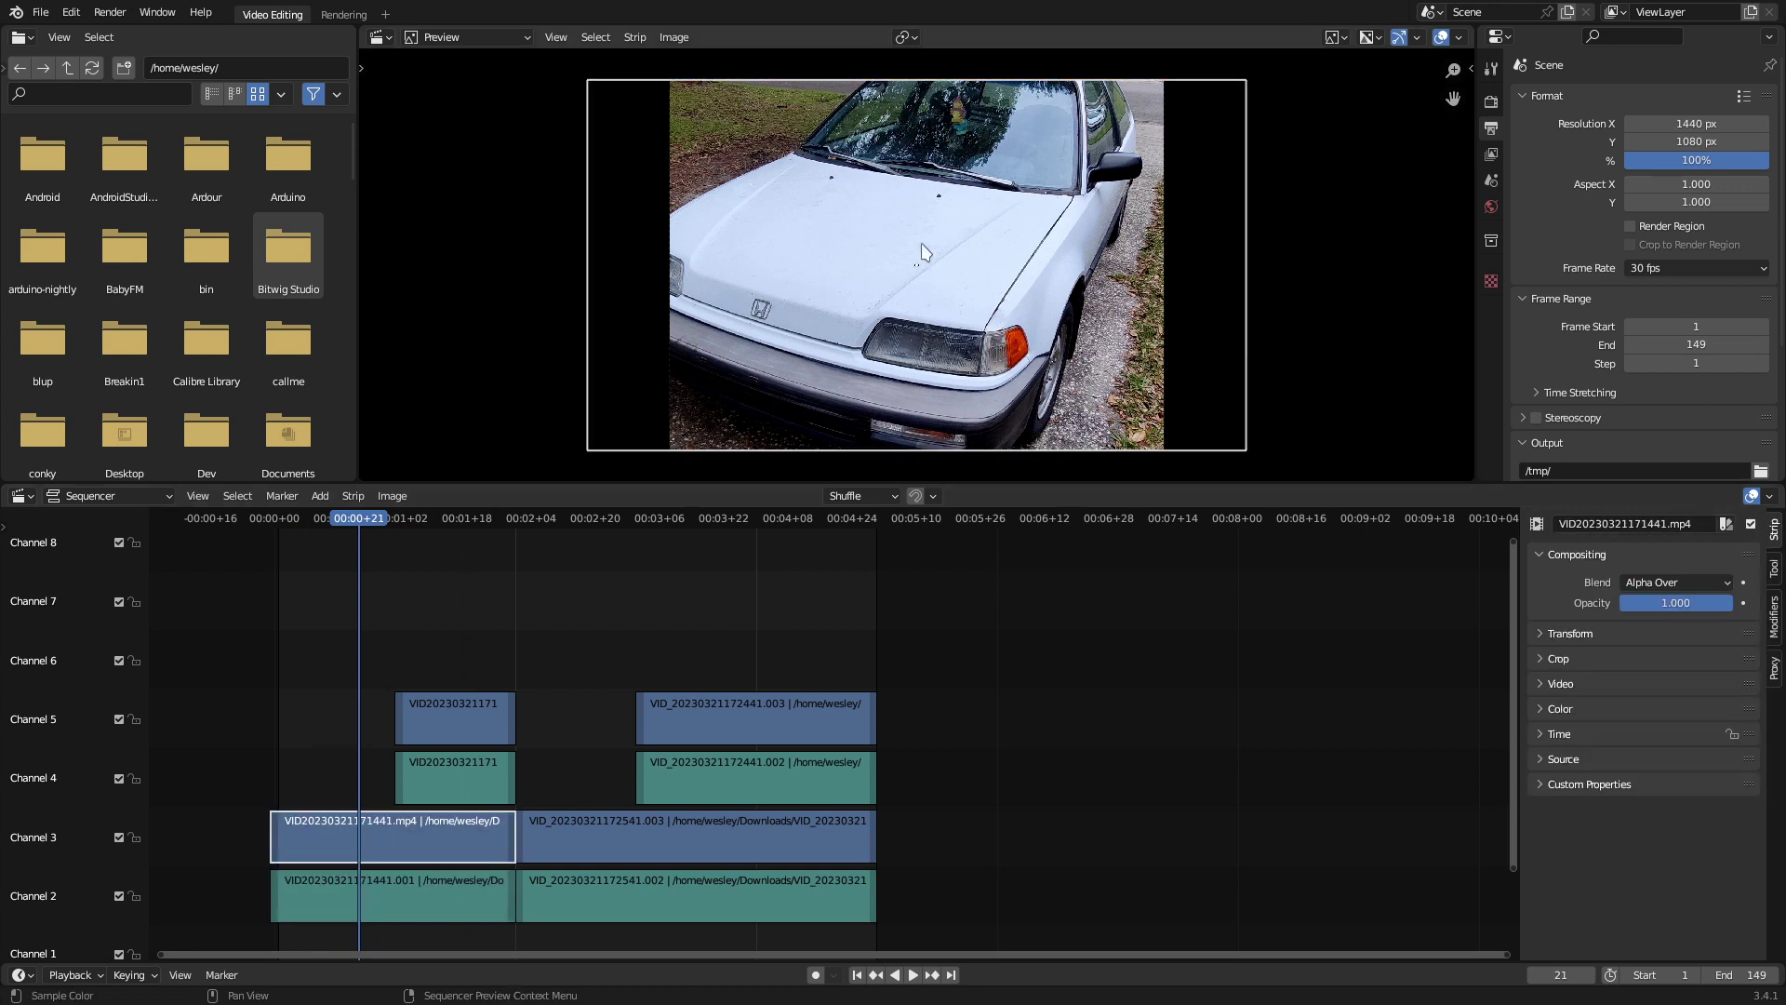
key(g)
key(x)
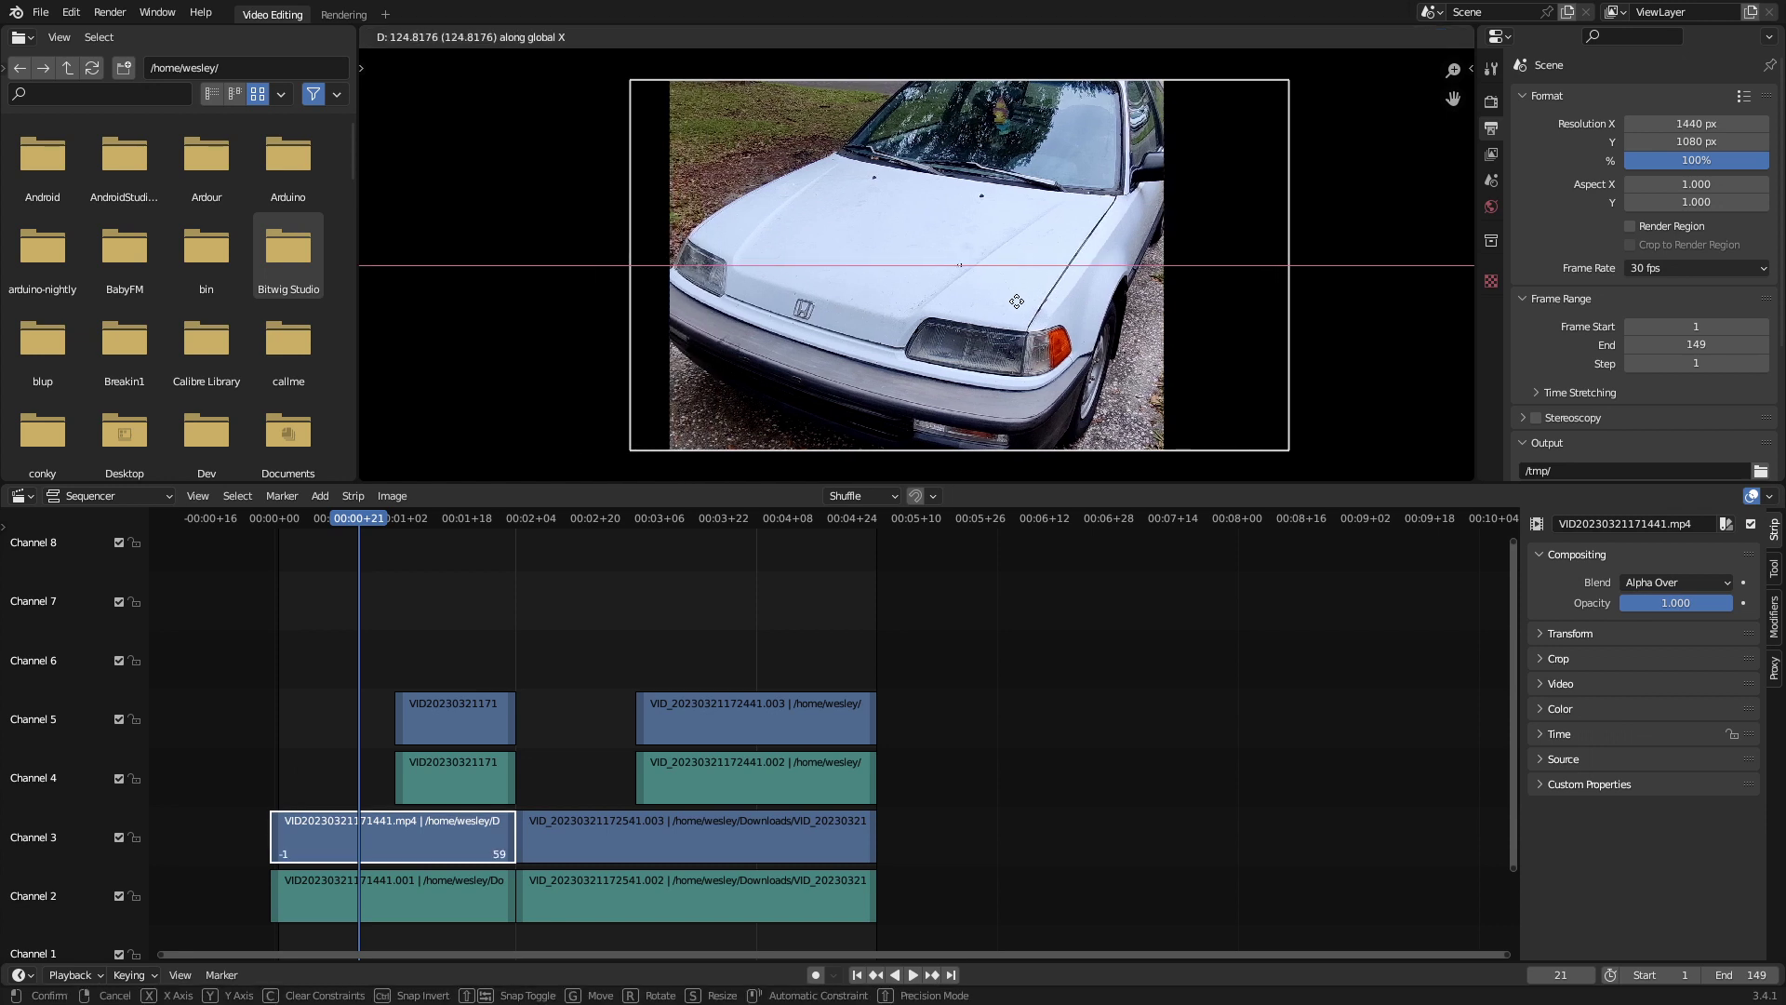
click(1016, 302)
Add a Color Balance modifier to the tree clip VID_20230321172541.003 in channel 3
drag(287, 521, 432, 700)
click(432, 702)
drag(533, 524, 610, 819)
click(618, 854)
click(1774, 619)
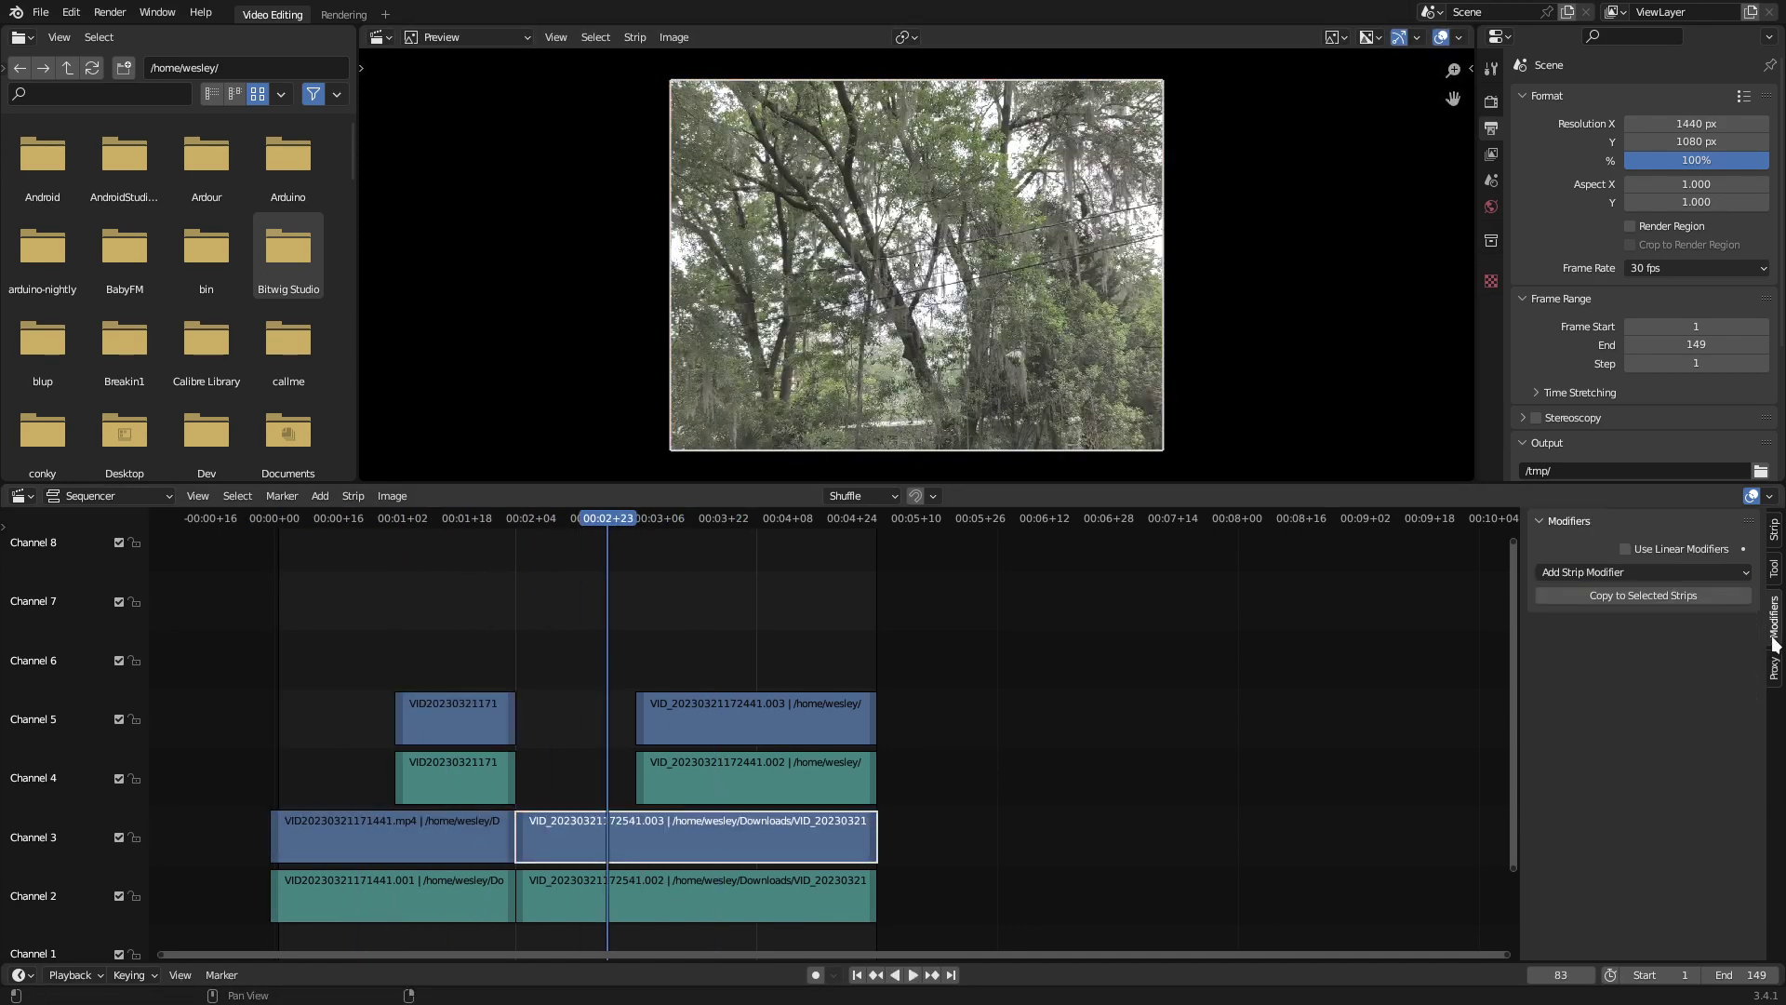
click(474, 518)
drag(475, 517, 553, 572)
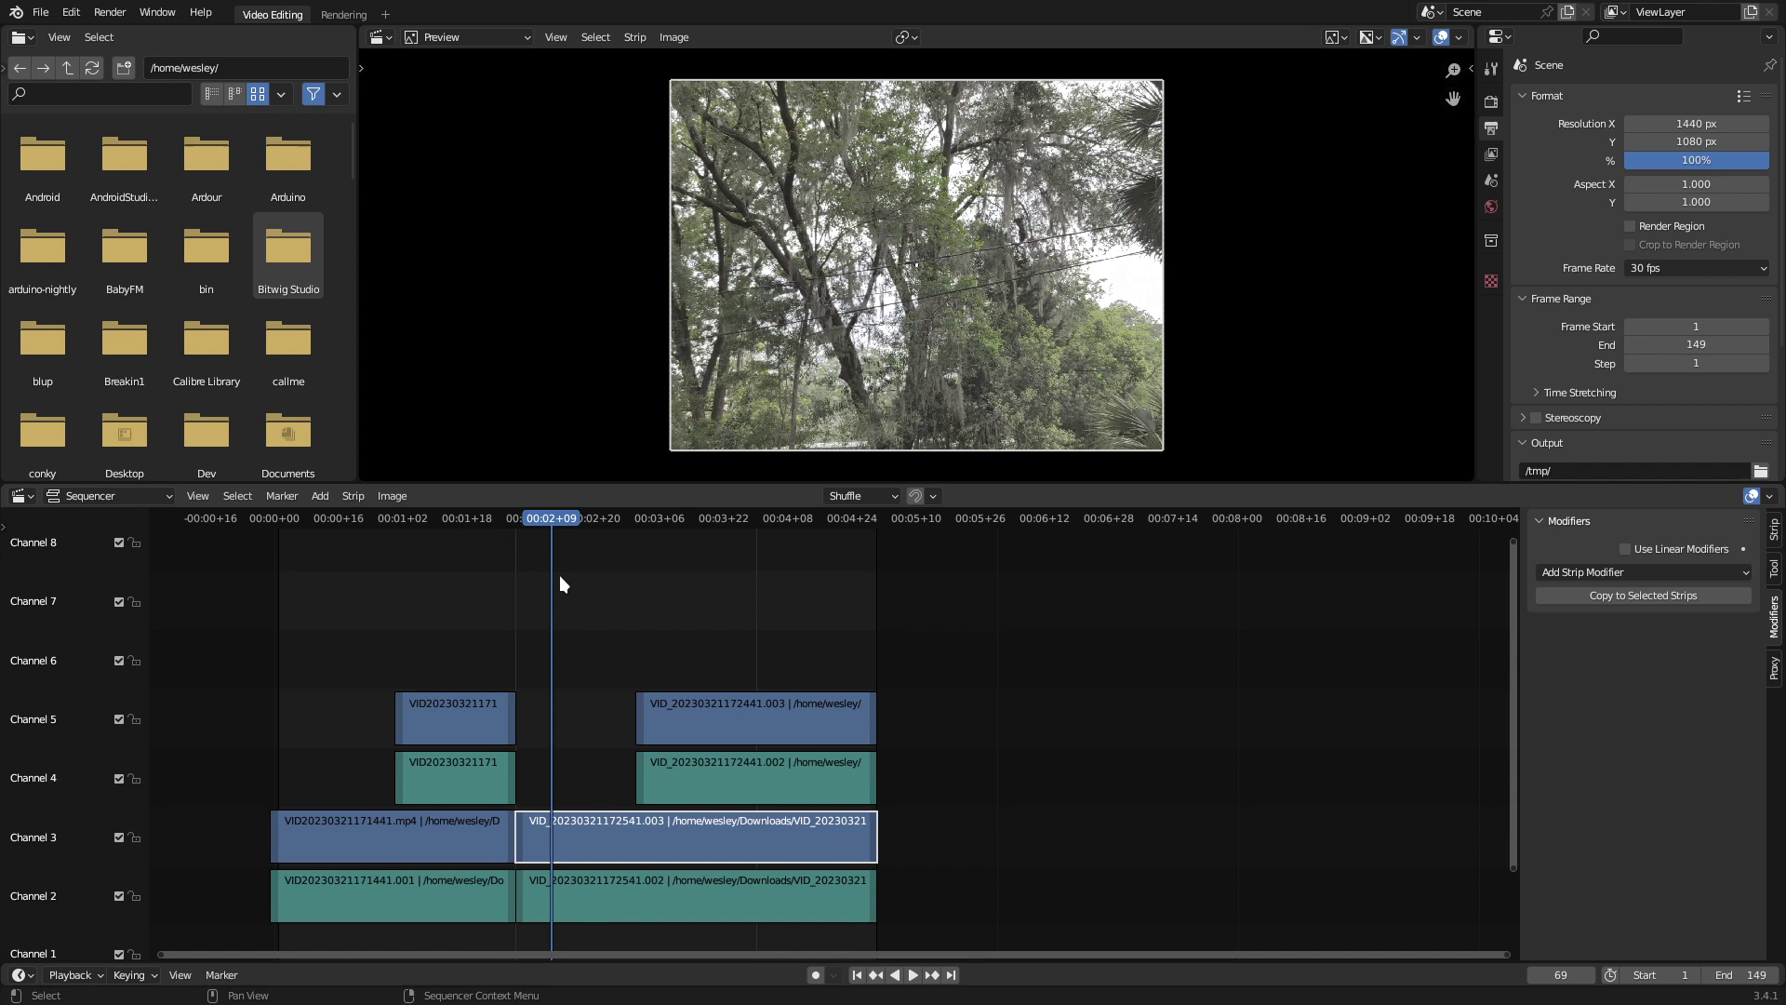
click(1666, 573)
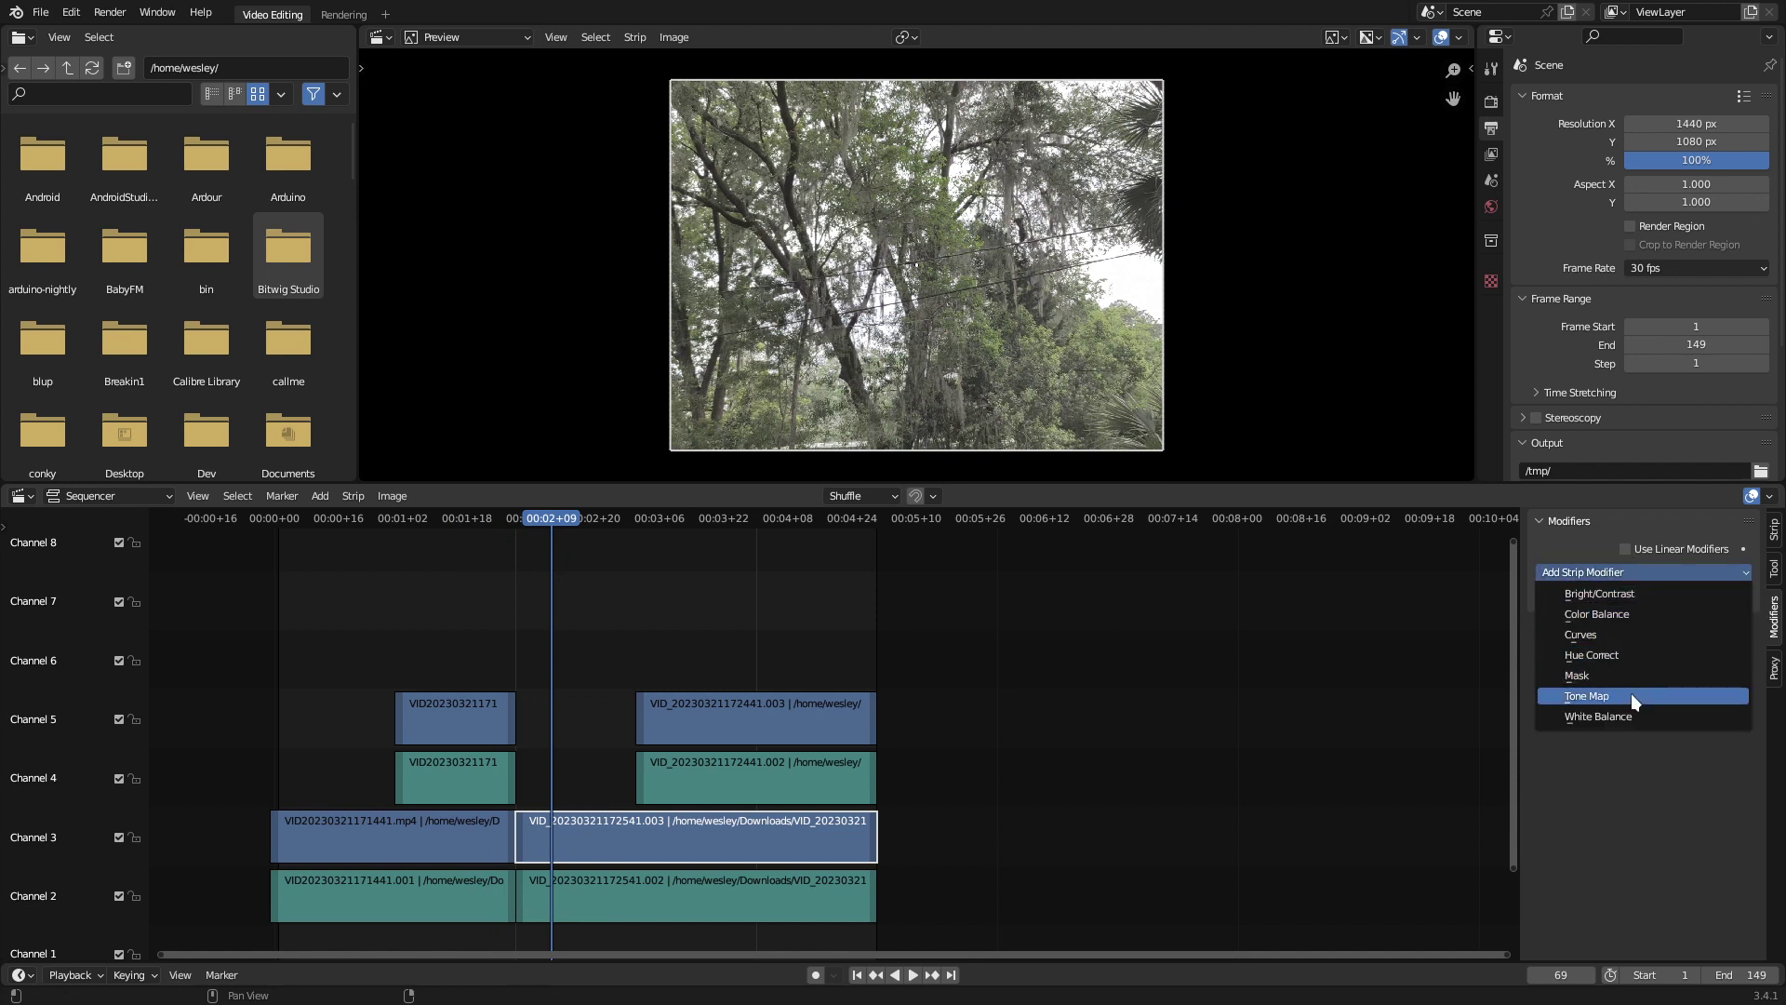
click(1623, 615)
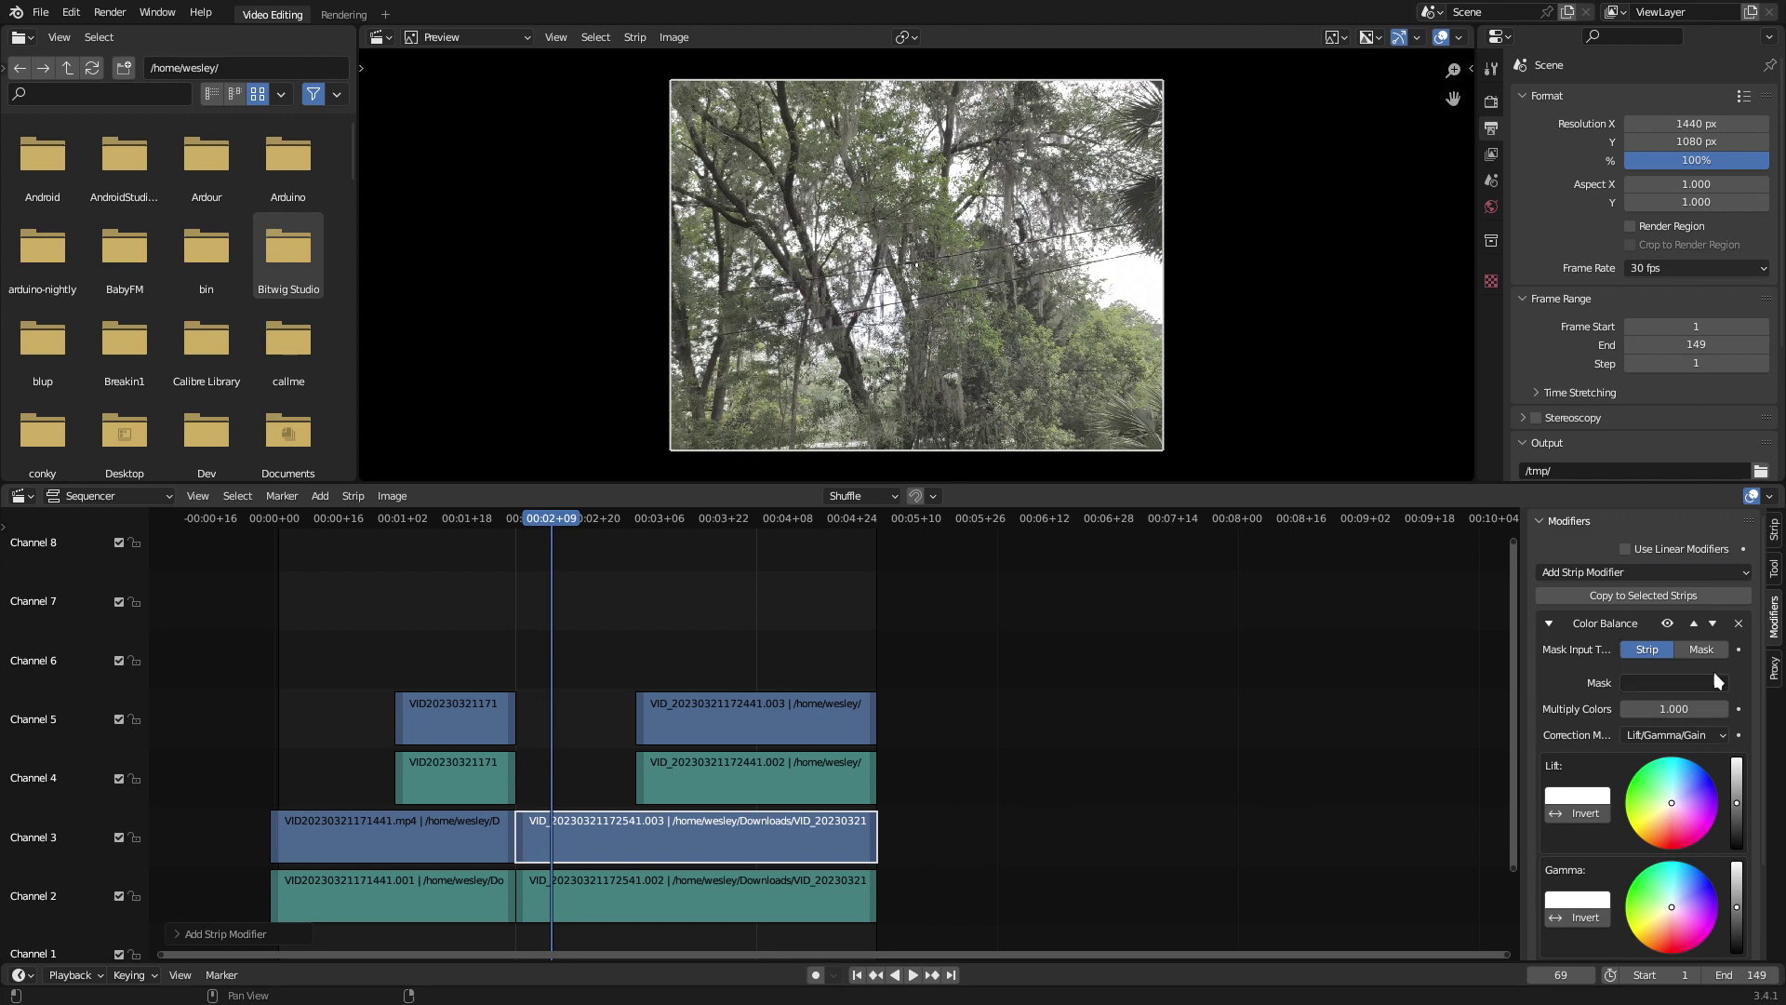
Darken the Lift, fine-tune the Gain and slightly tint the Lift color in the tree clip's Color Balance modifier
scroll(1752, 750, down, 3)
drag(1738, 690, 1736, 695)
mouse_move(1736, 897)
mouse_down()
mouse_move(1736, 876)
mouse_move(1736, 894)
mouse_up()
click(1335, 37)
click(1349, 119)
drag(1736, 694, 1668, 687)
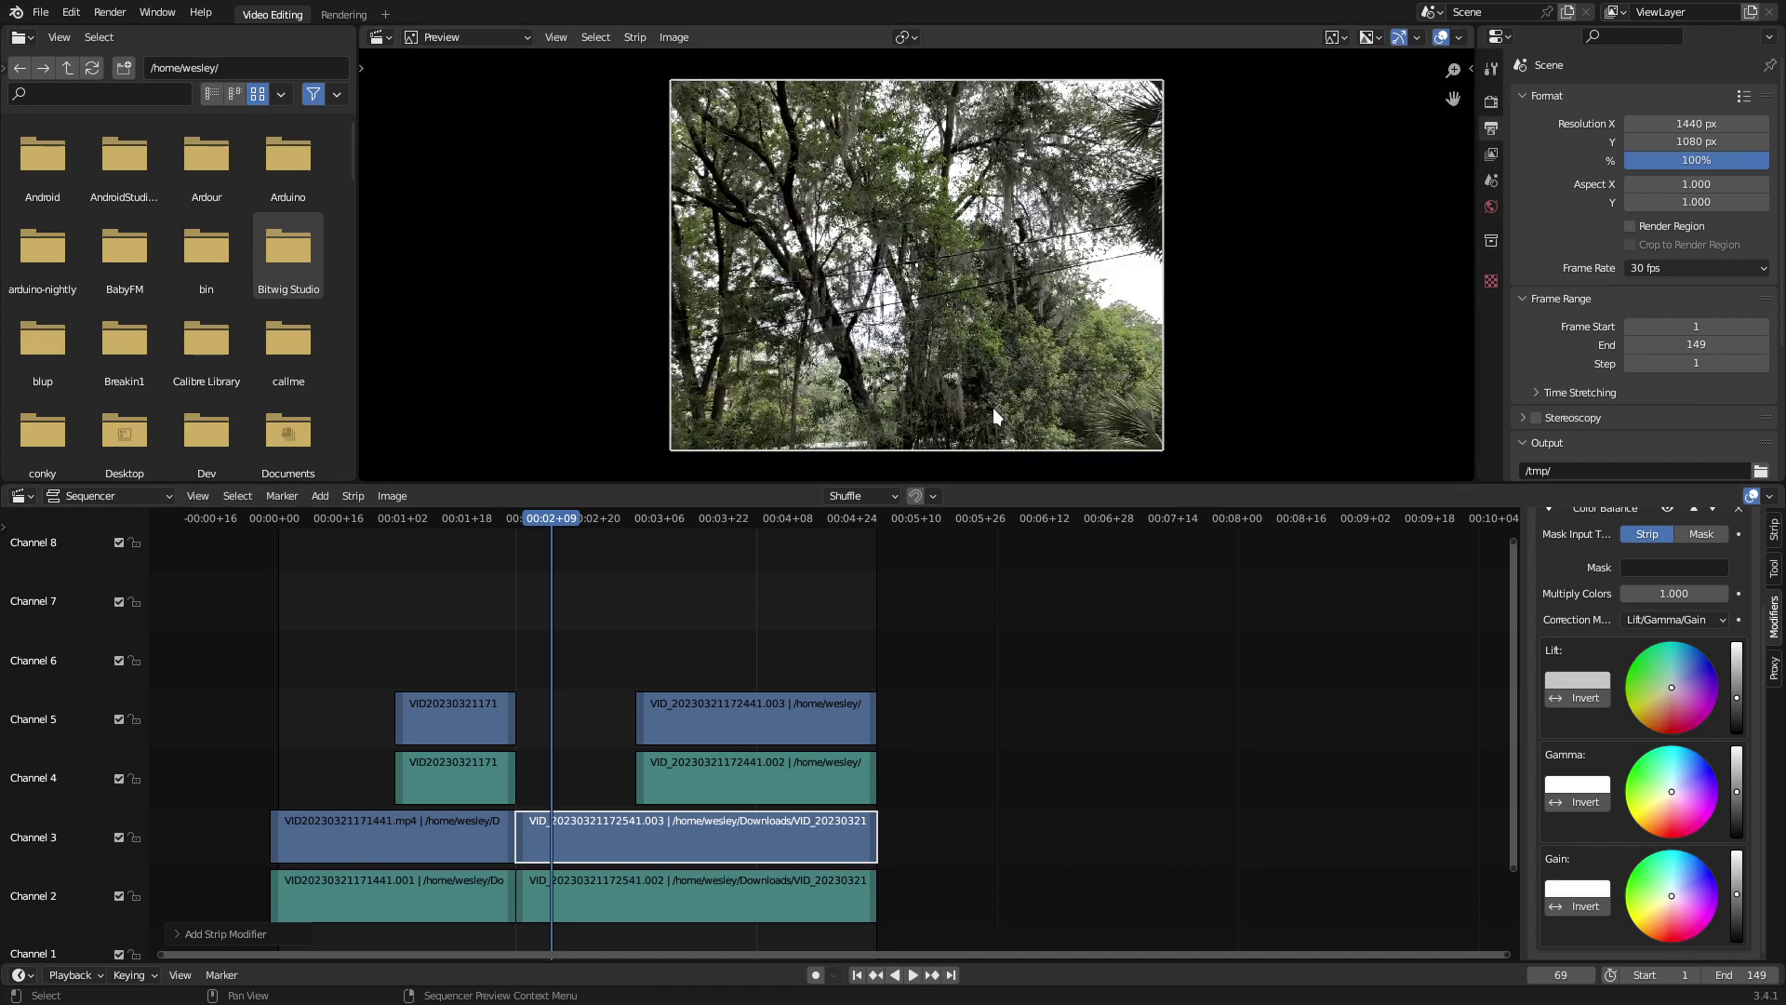
drag(552, 518, 570, 595)
drag(1668, 687, 1676, 683)
drag(570, 518, 587, 583)
Tint the Lift and slightly brighten the Gamma in the Color Balance modifier of the car clip in channel 3
click(391, 837)
click(371, 518)
drag(1681, 678, 1681, 673)
drag(1736, 792, 1736, 788)
Adjust the Gamma and Lift brightness of the plant clip in channel 5 using a scope display, and restore the image preview
drag(372, 518, 438, 548)
click(446, 718)
scroll(1656, 651, down, 3)
click(1335, 37)
click(1349, 119)
mouse_move(1736, 791)
mouse_down()
mouse_move(1736, 819)
mouse_move(1736, 797)
mouse_up()
drag(1736, 702, 1736, 687)
click(1335, 37)
click(1349, 61)
Redo the recent color grading edits and undo the last four of them
click(391, 837)
click(366, 518)
key(ctrl+shift+z)
key(ctrl+shift+z)
key(ctrl+shift+z)
key(ctrl+shift+z)
key(ctrl+shift+z)
key(ctrl+shift+z)
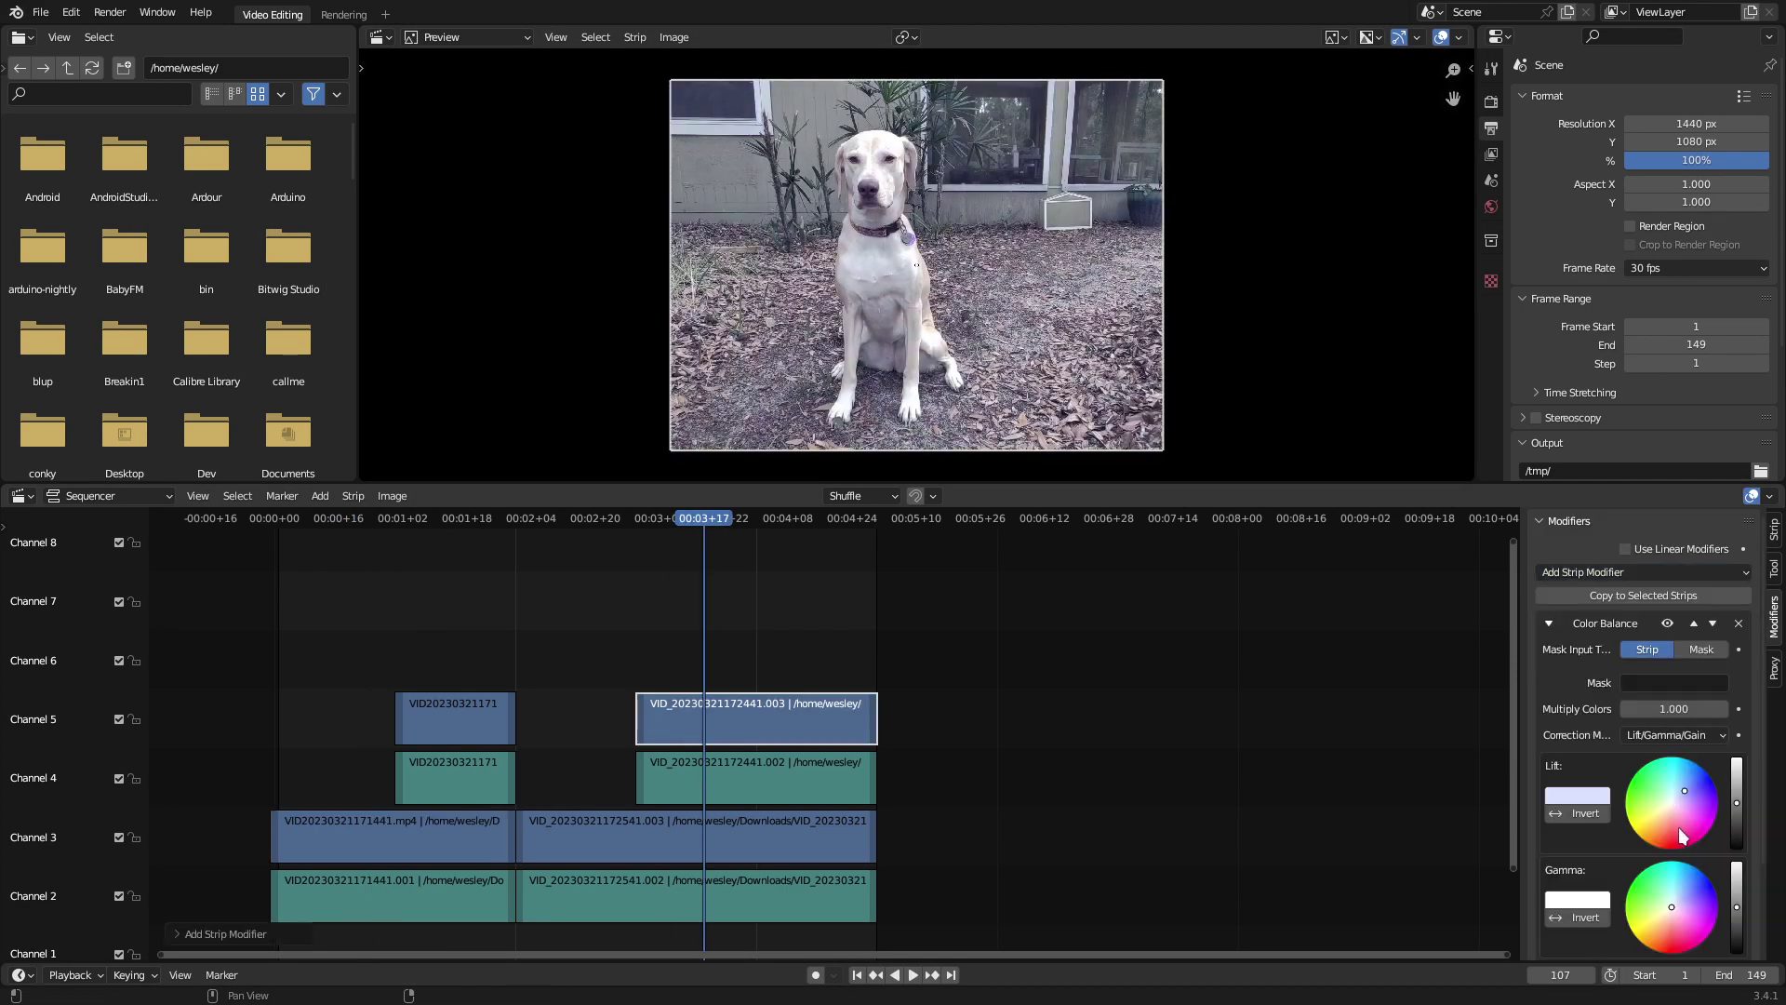
key(ctrl+z)
key(ctrl+z)
key(ctrl+z)
key(ctrl+z)
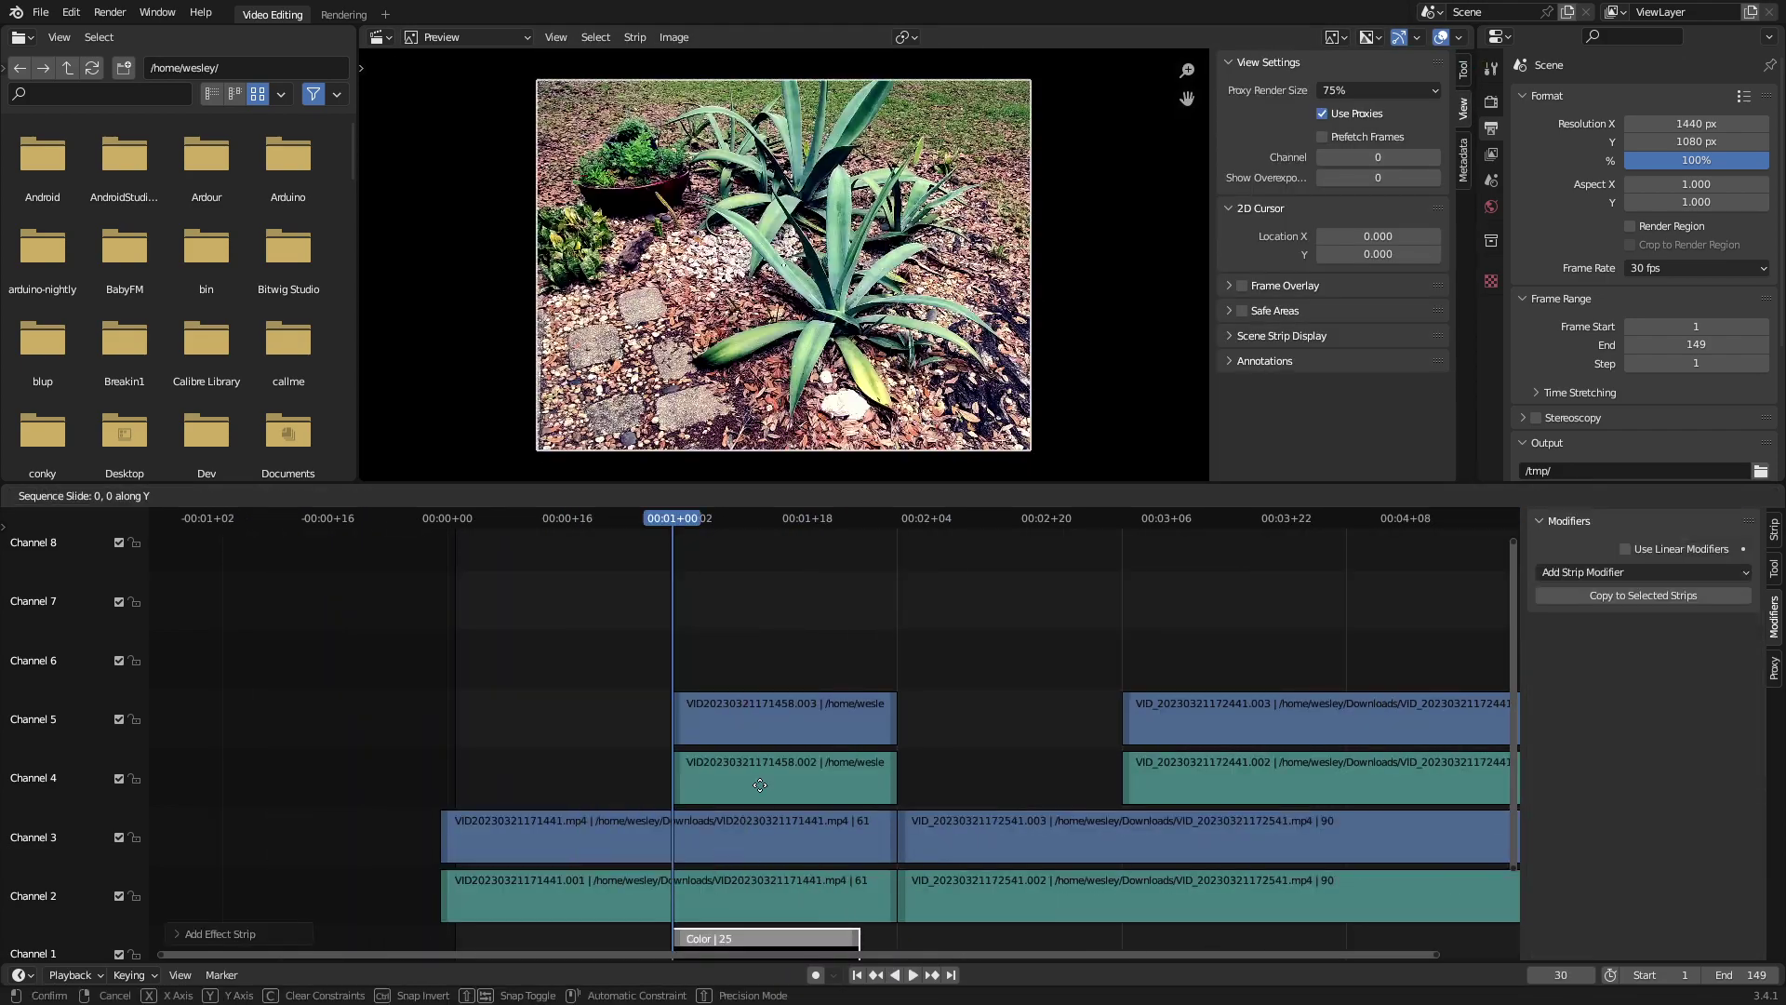
Add a Color strip in channel 6 at 00:01+00 above the plant clip and shorten it to 6 frames, ending at frame 35
key(shift+a)
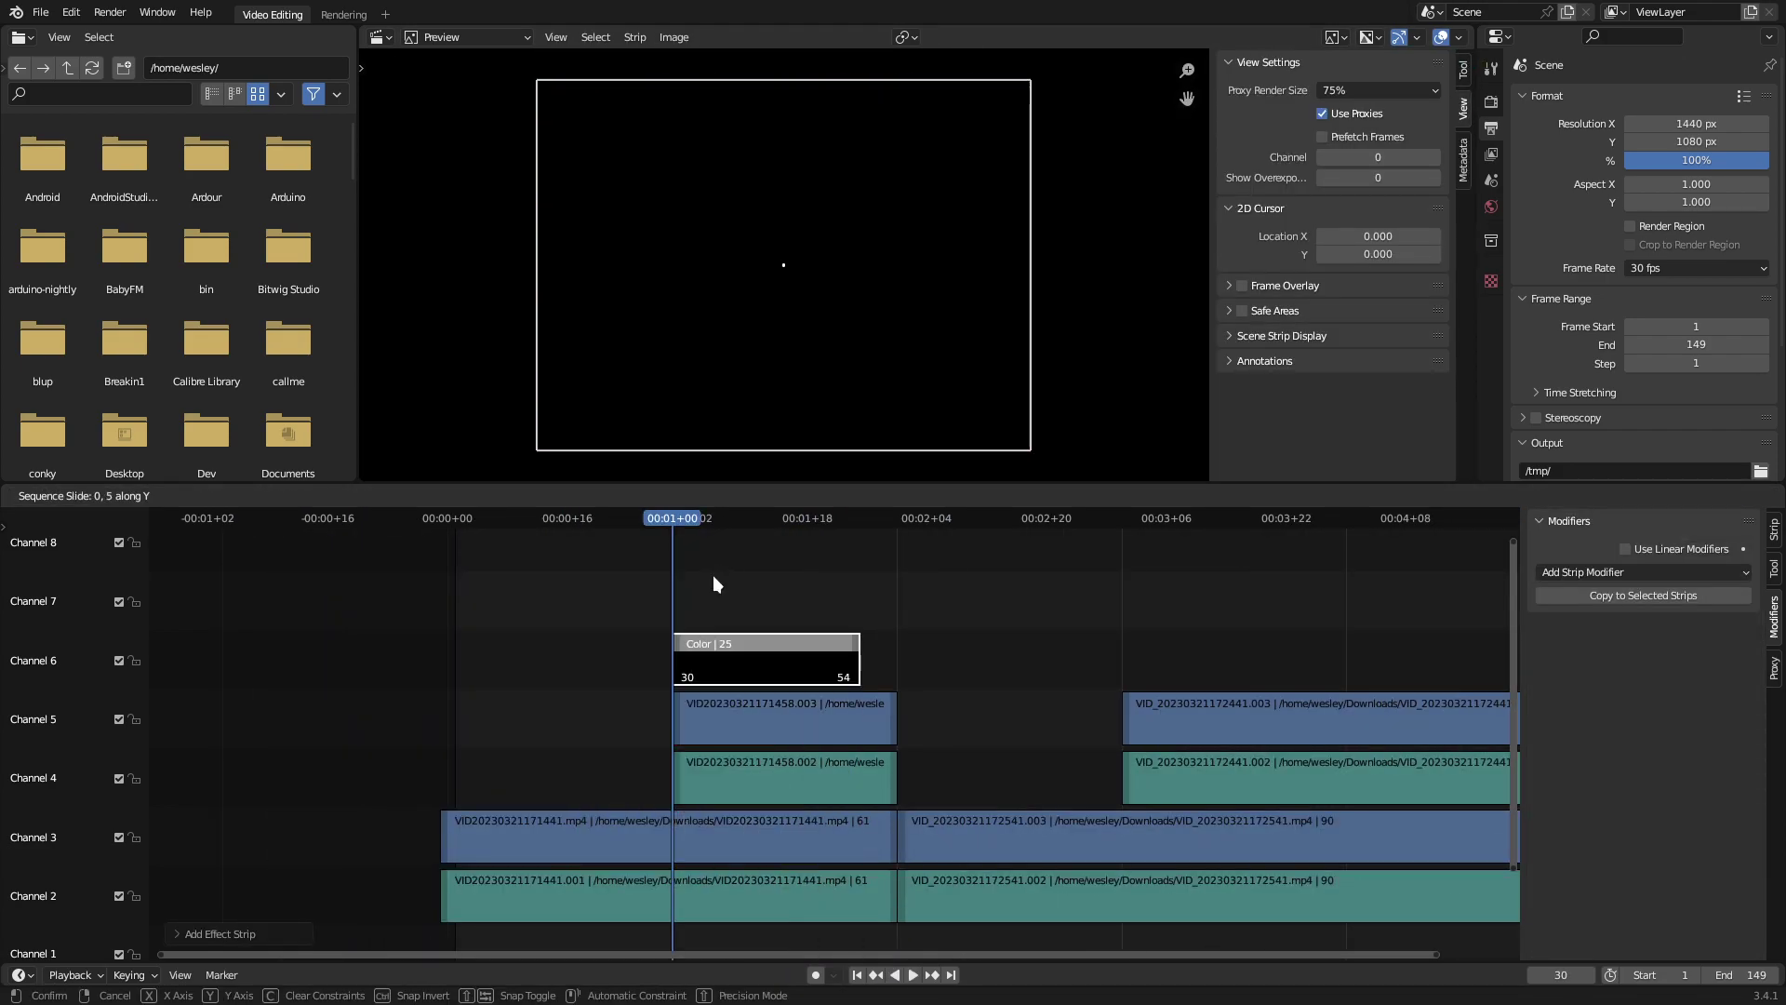
click(714, 577)
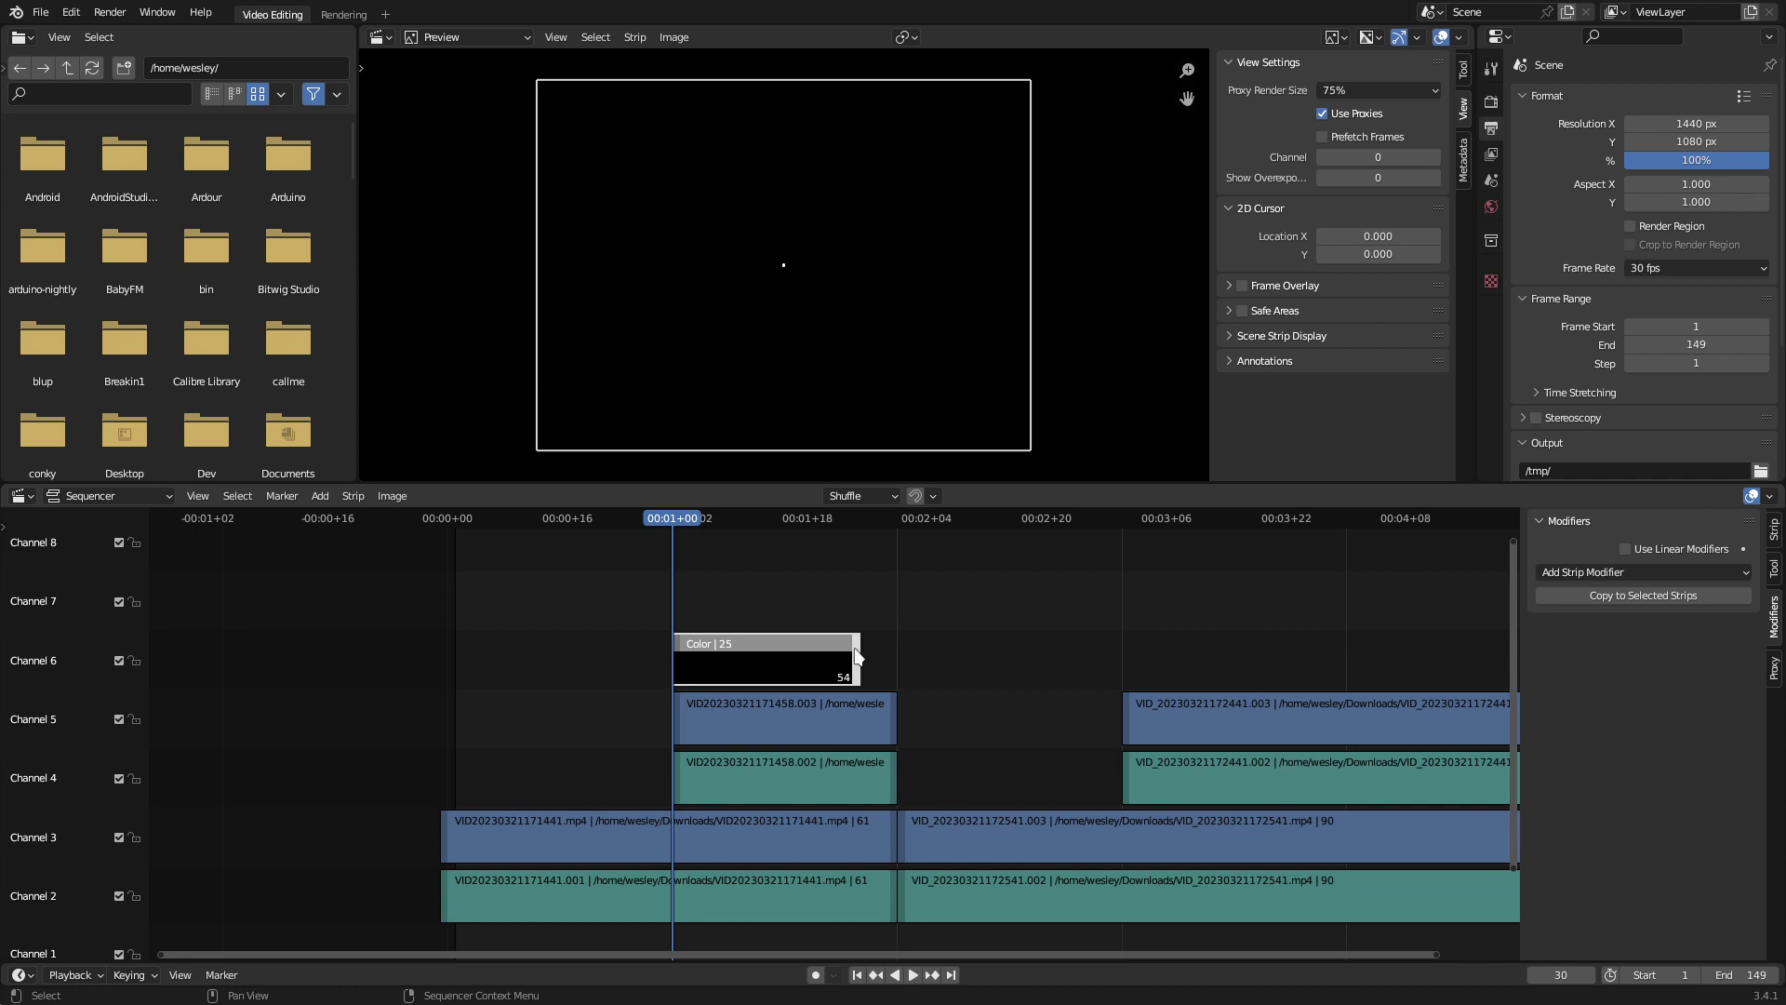
drag(857, 656, 750, 663)
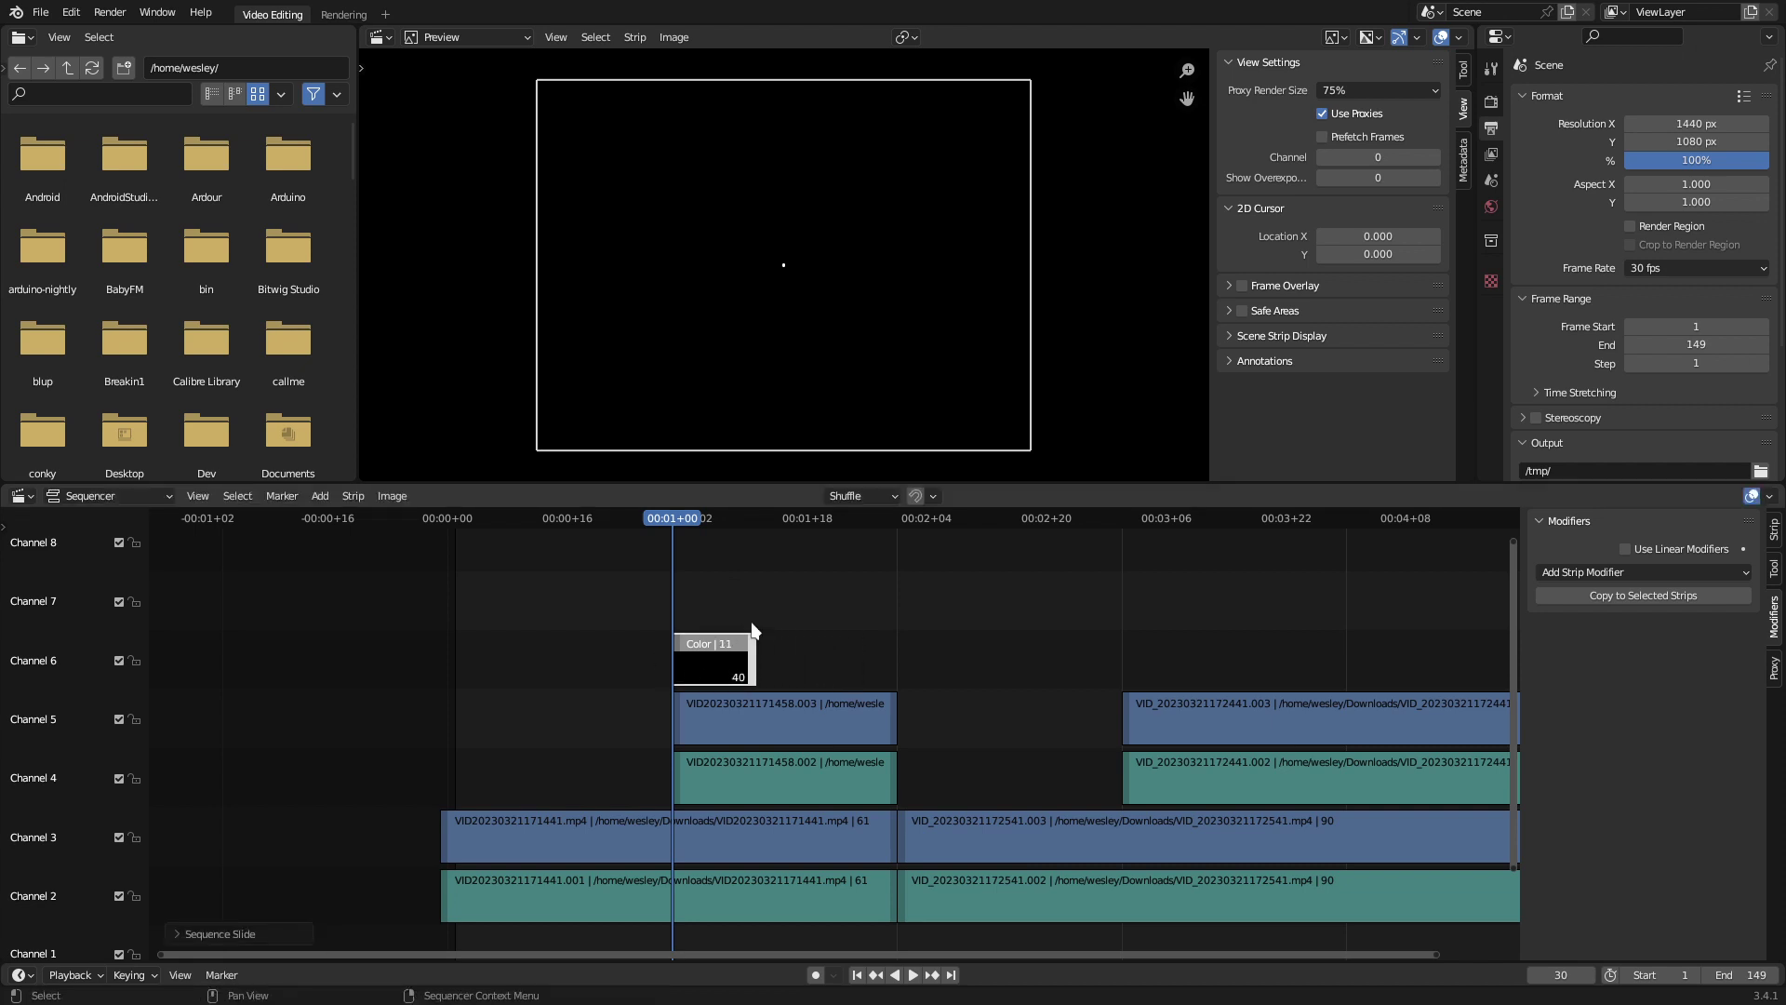
scroll(757, 634, up, 10)
middle_drag(741, 646, 891, 654)
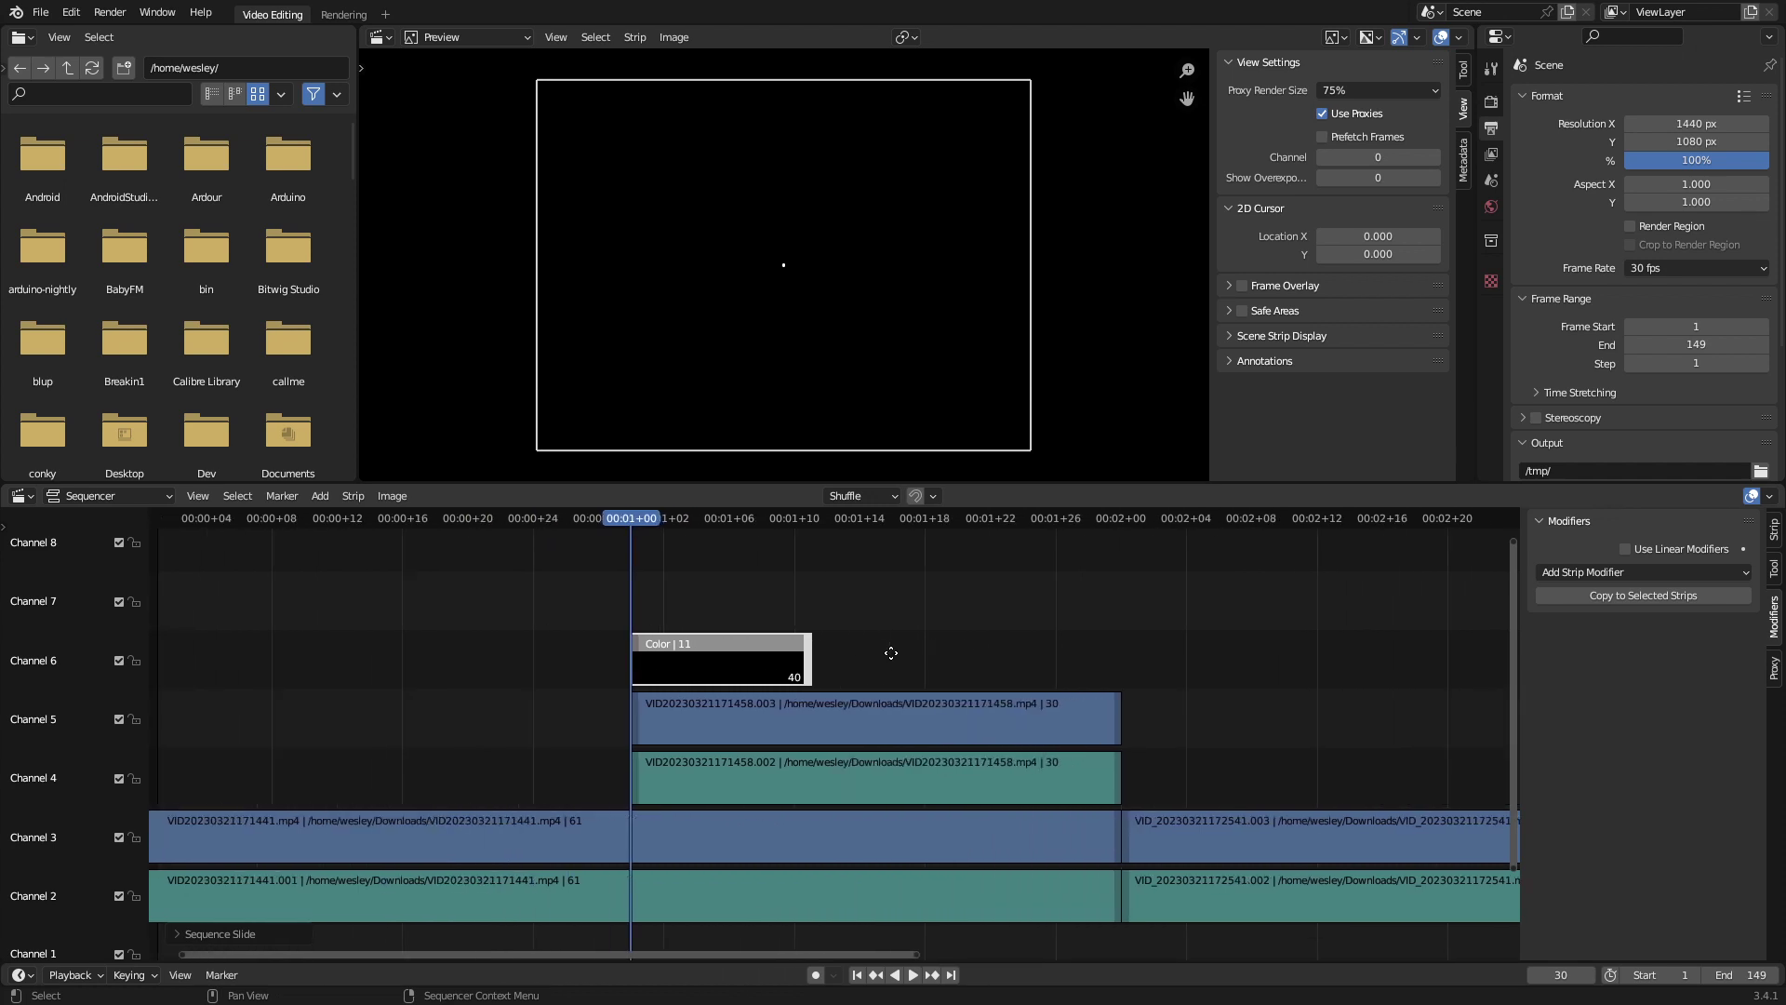
scroll(738, 654, up, 2)
drag(805, 666, 705, 663)
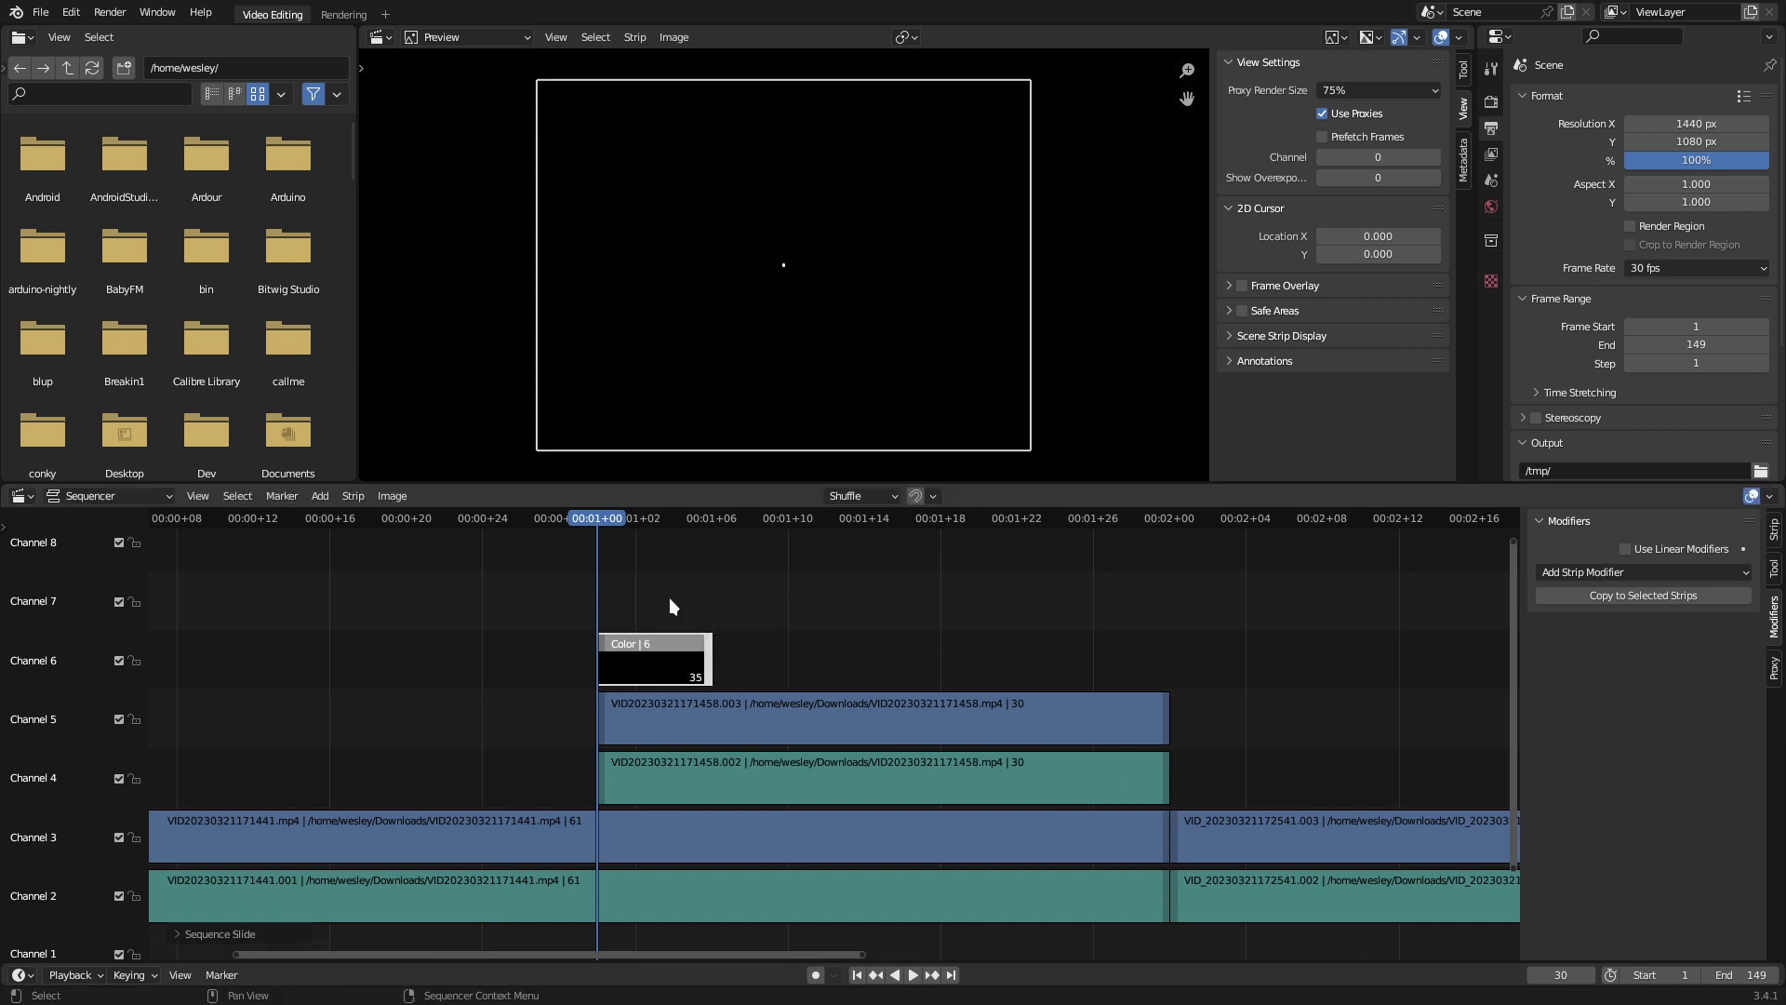
Set the Color strip in channel 6 to orange, bringing Green down to about 0.643 with Red at 1.000 and Blue at 0.000
click(661, 666)
click(1775, 537)
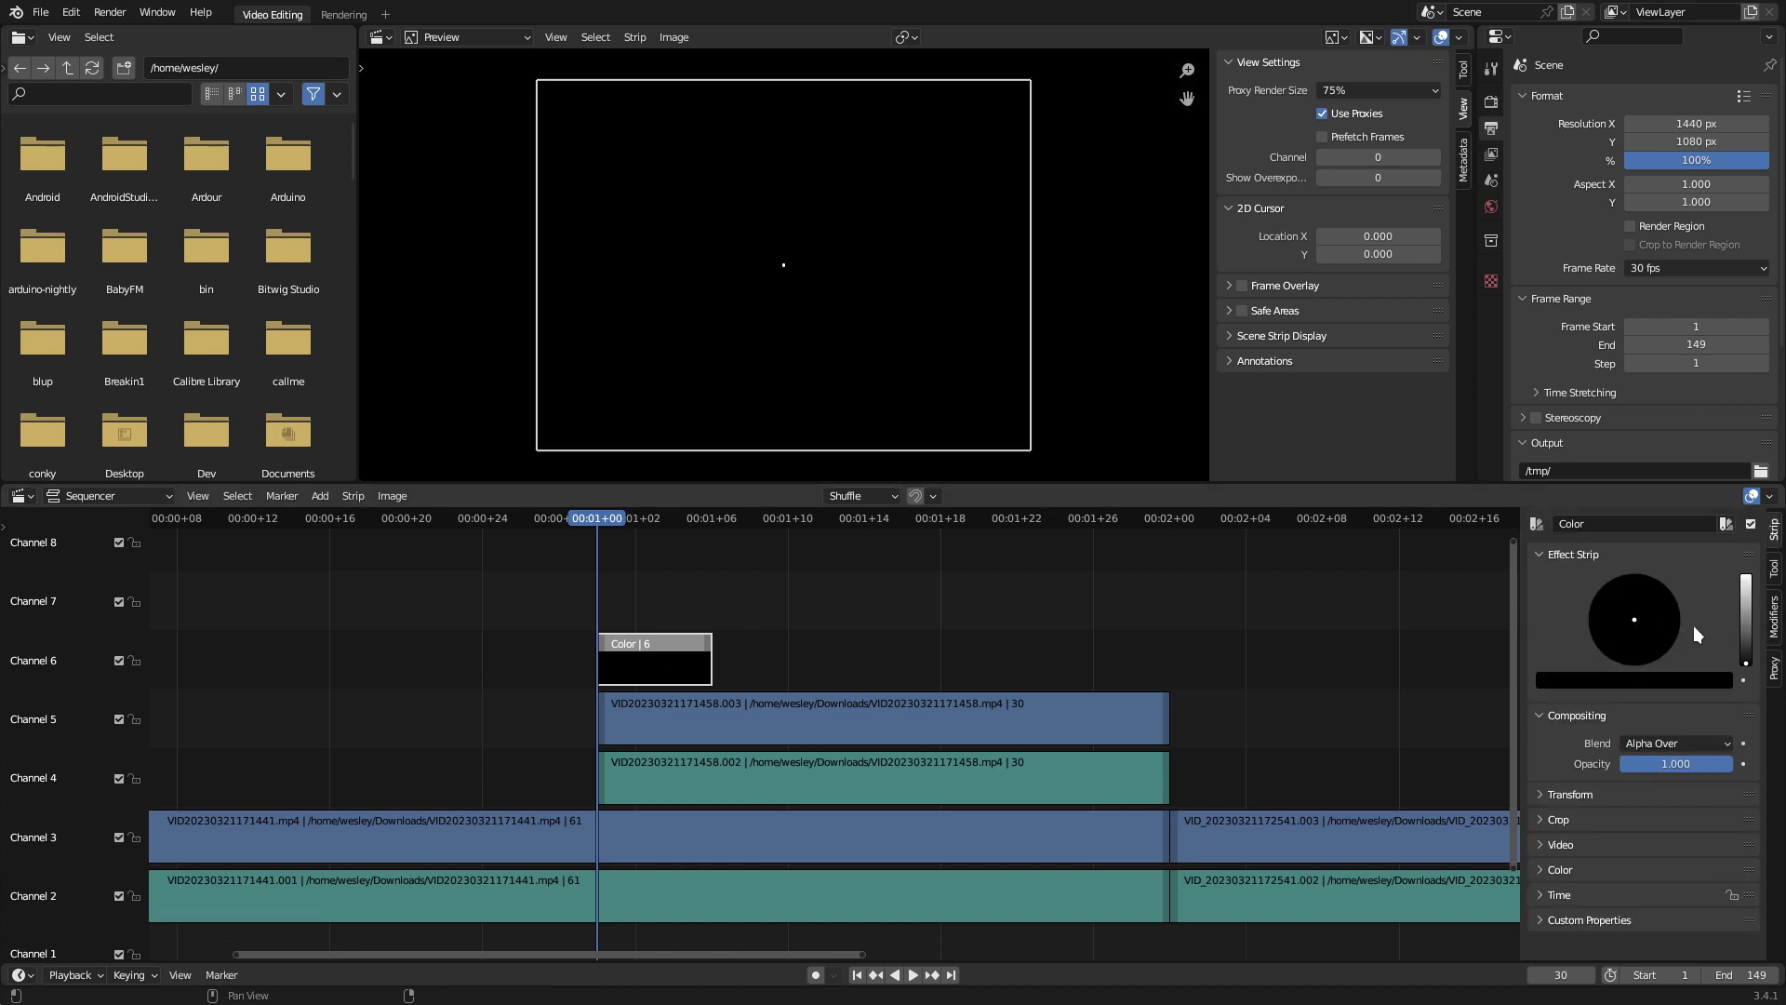
drag(1745, 658, 1743, 578)
drag(1635, 625, 1596, 644)
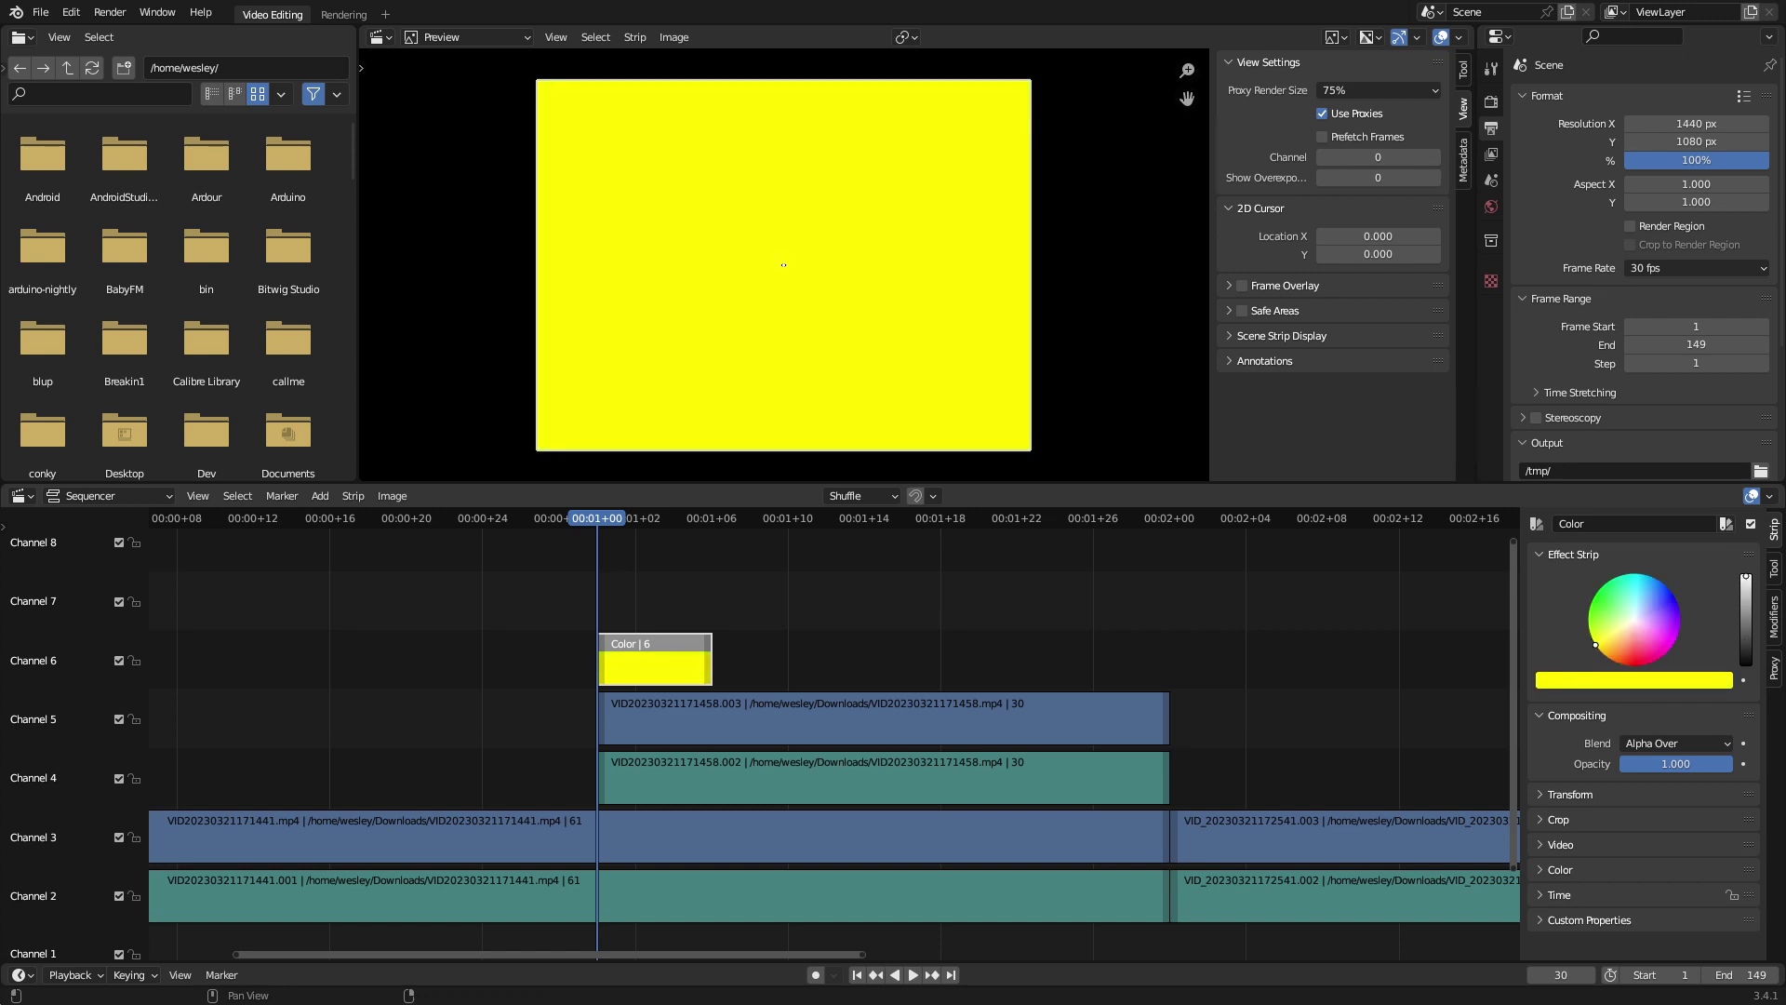
click(1676, 682)
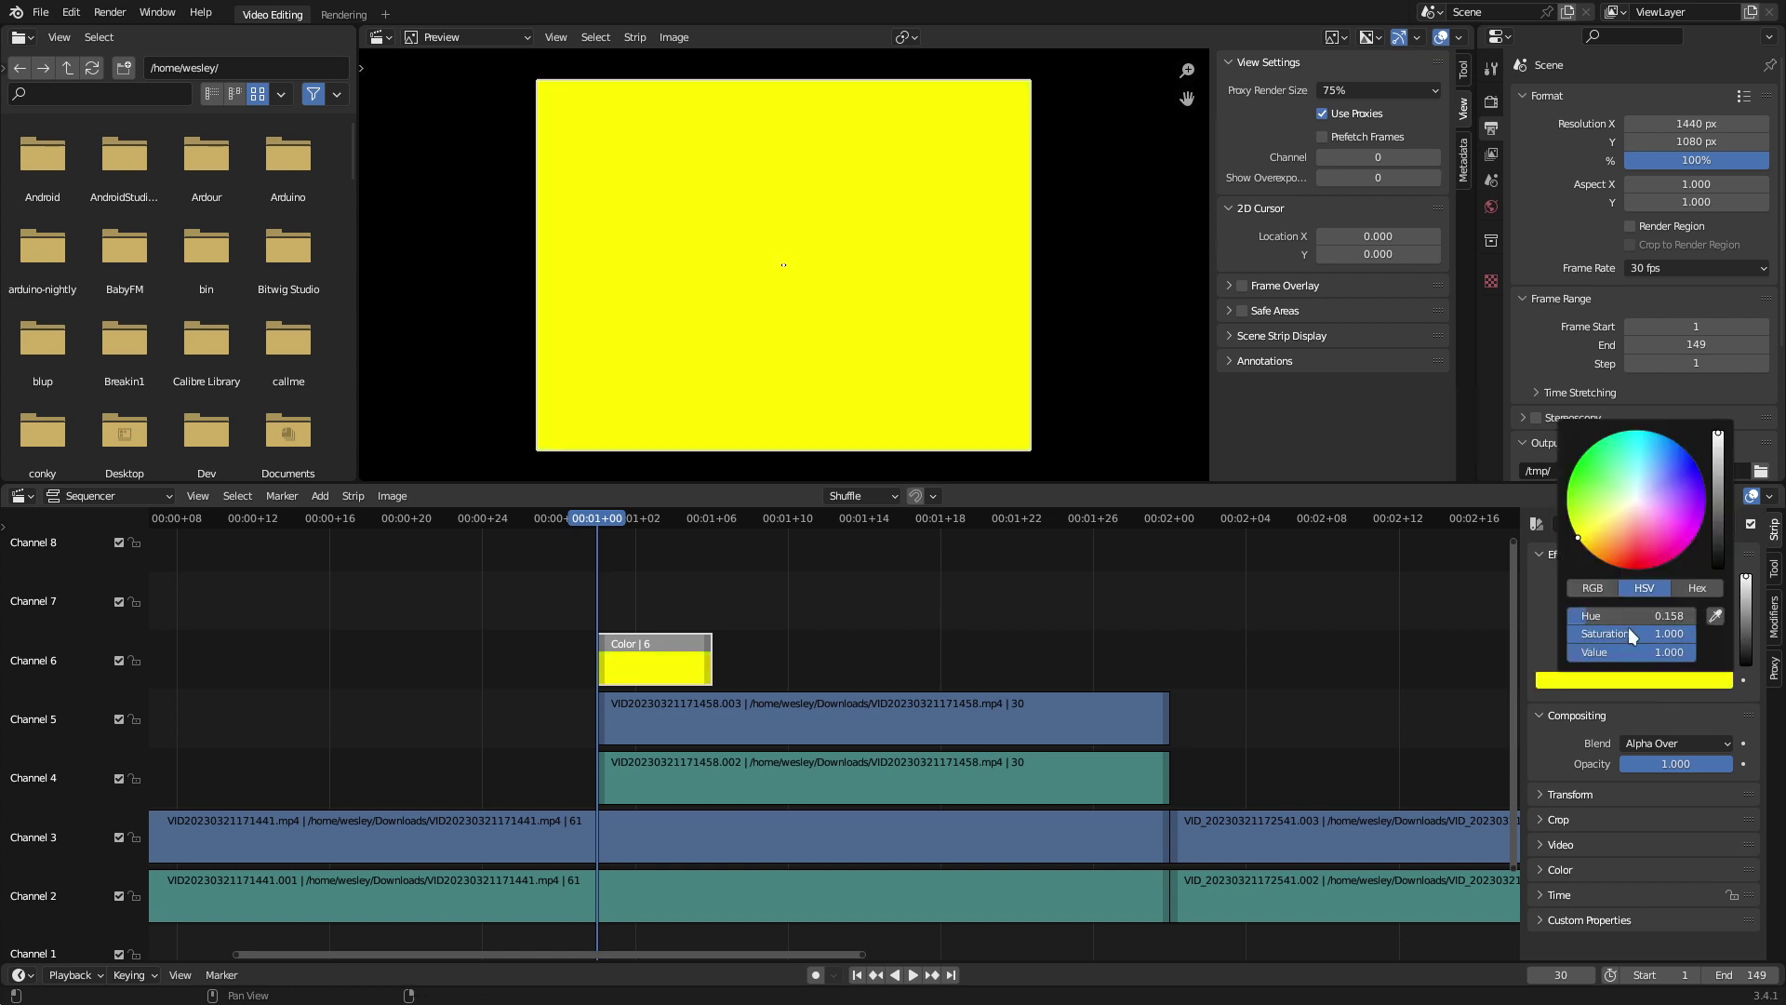
click(1600, 589)
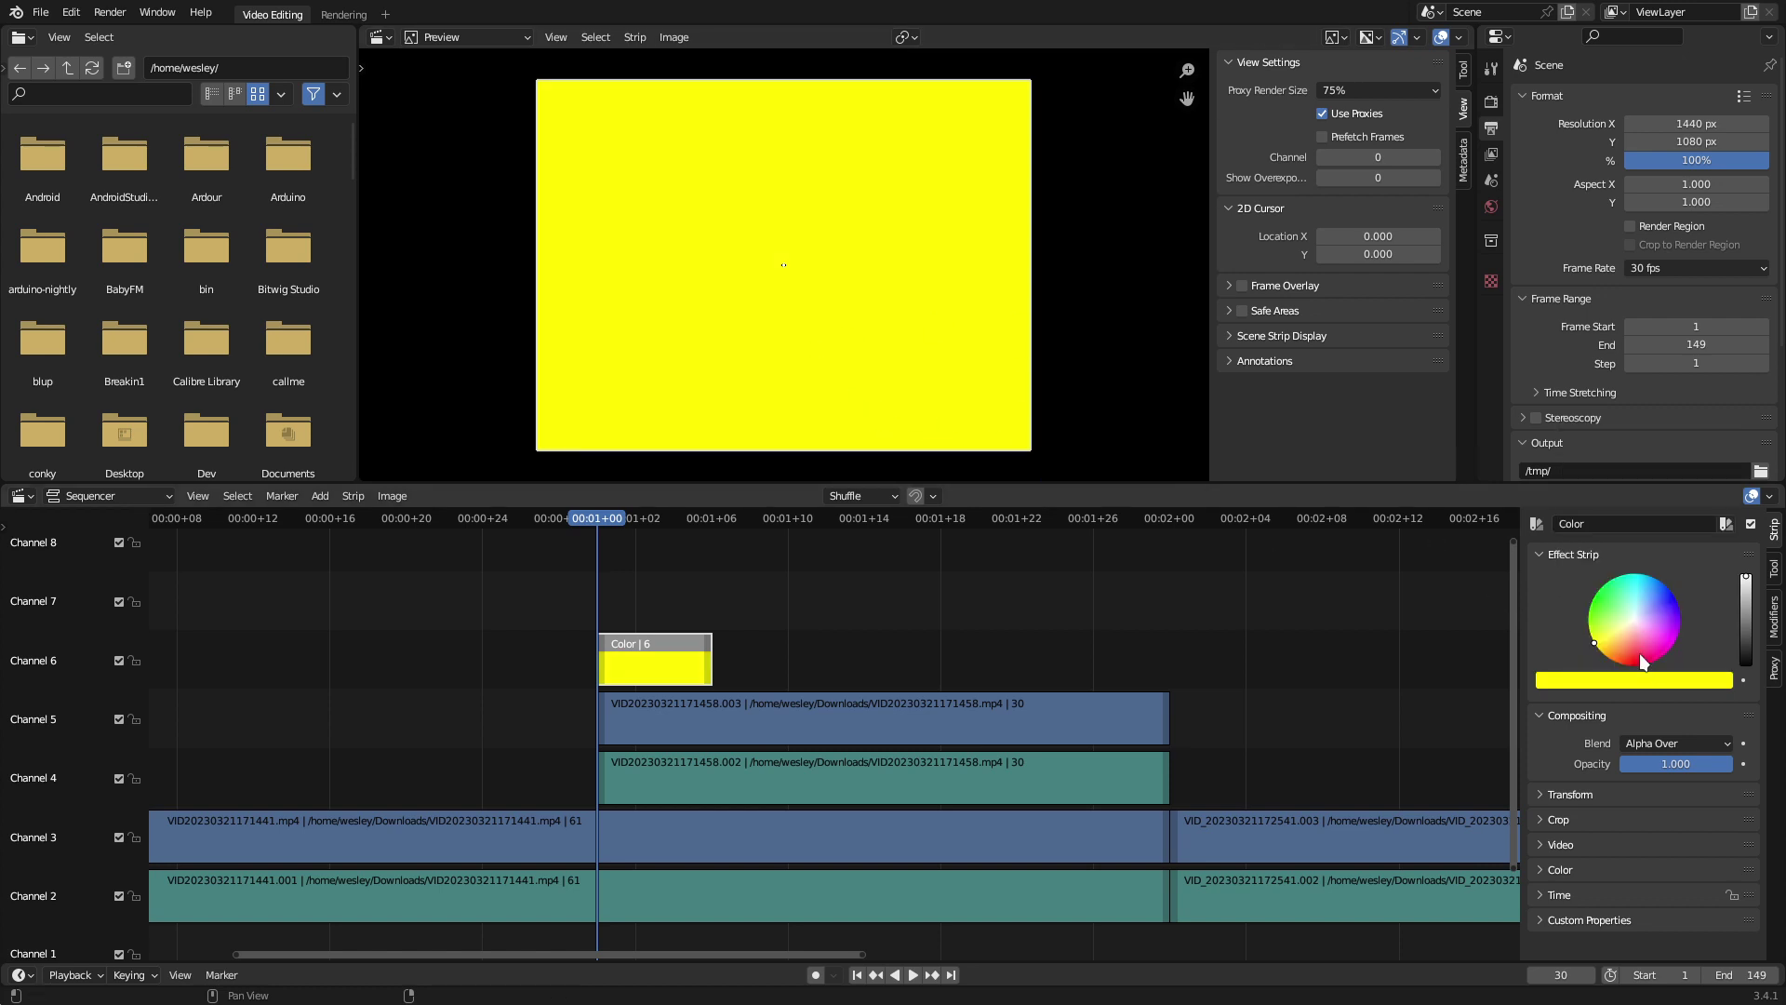
click(1706, 682)
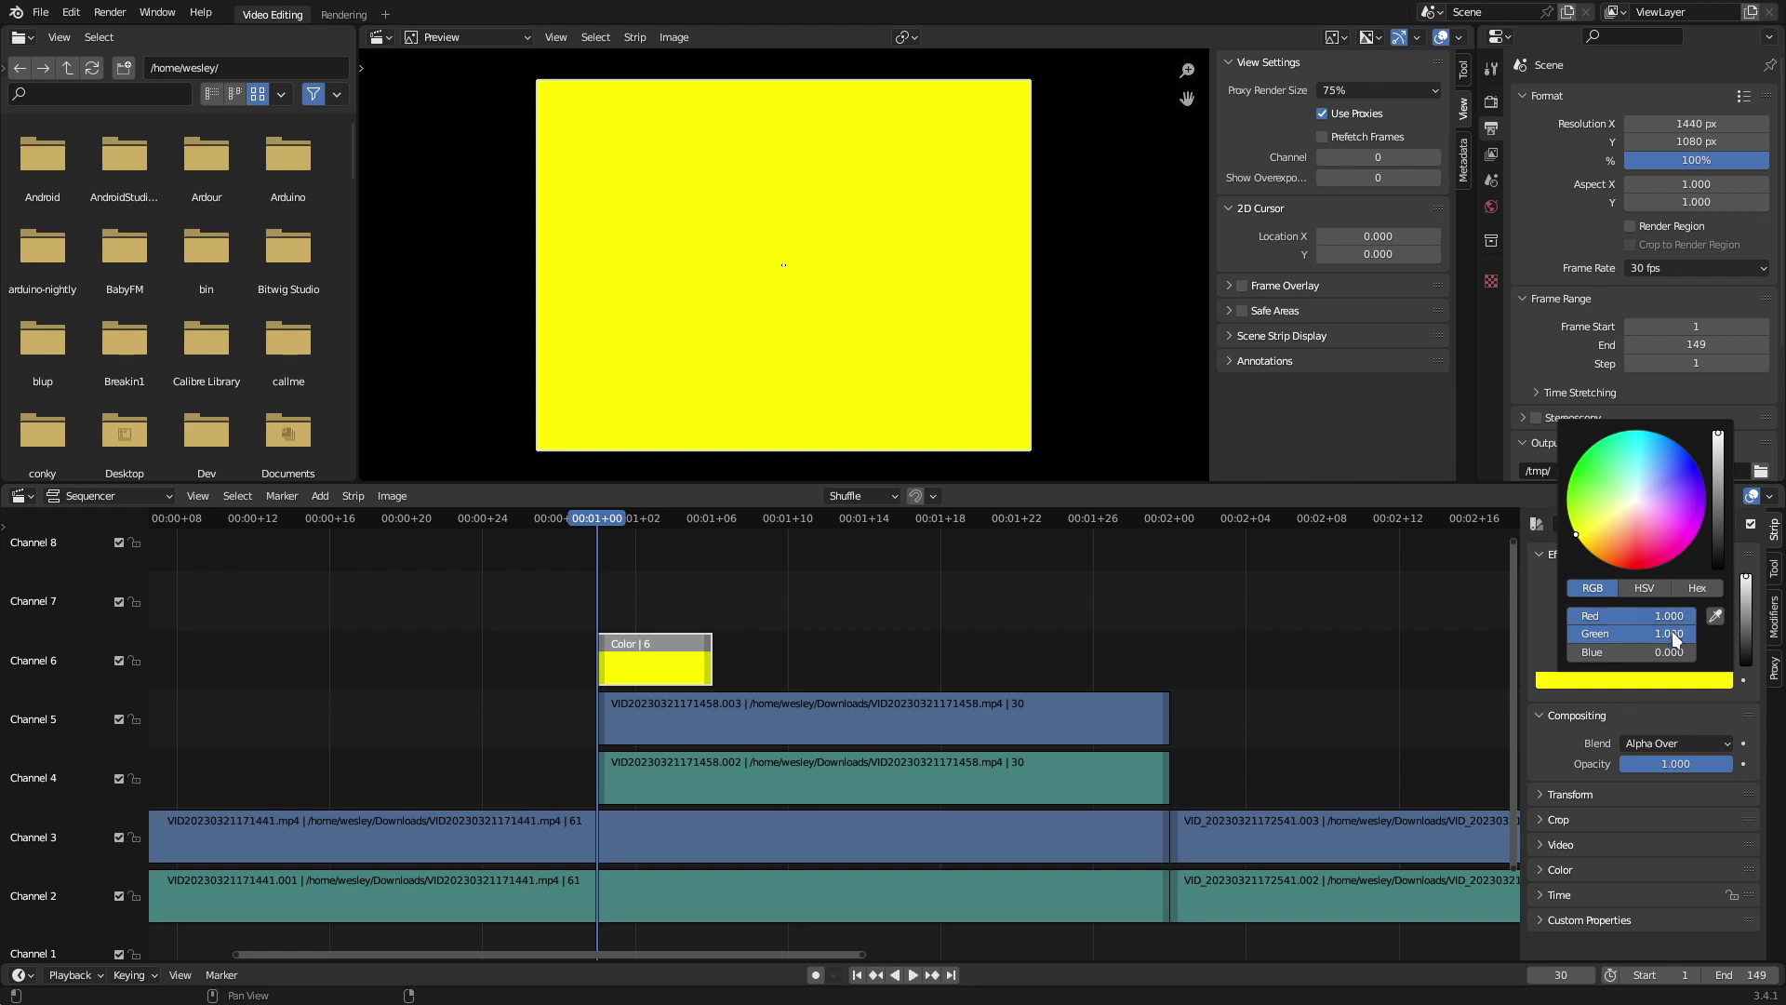
drag(1675, 639, 1633, 639)
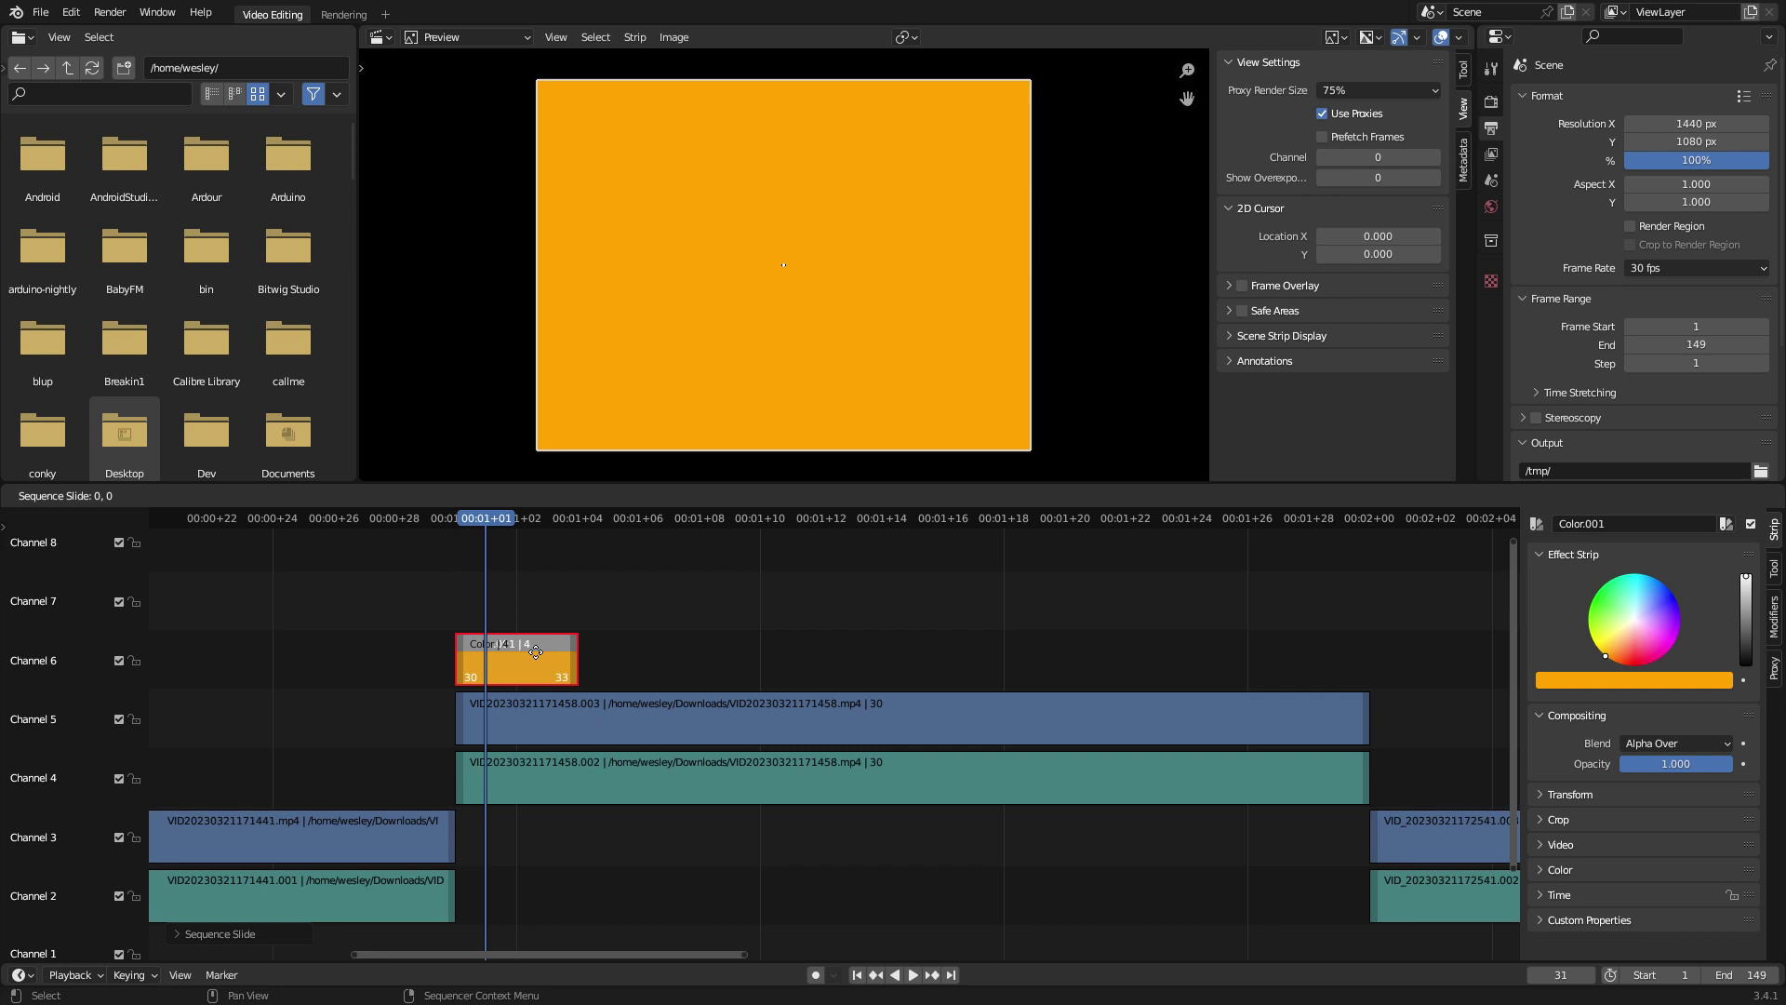
Place the duplicated Color strip in channel 7 directly above the orange one and make it white
click(537, 593)
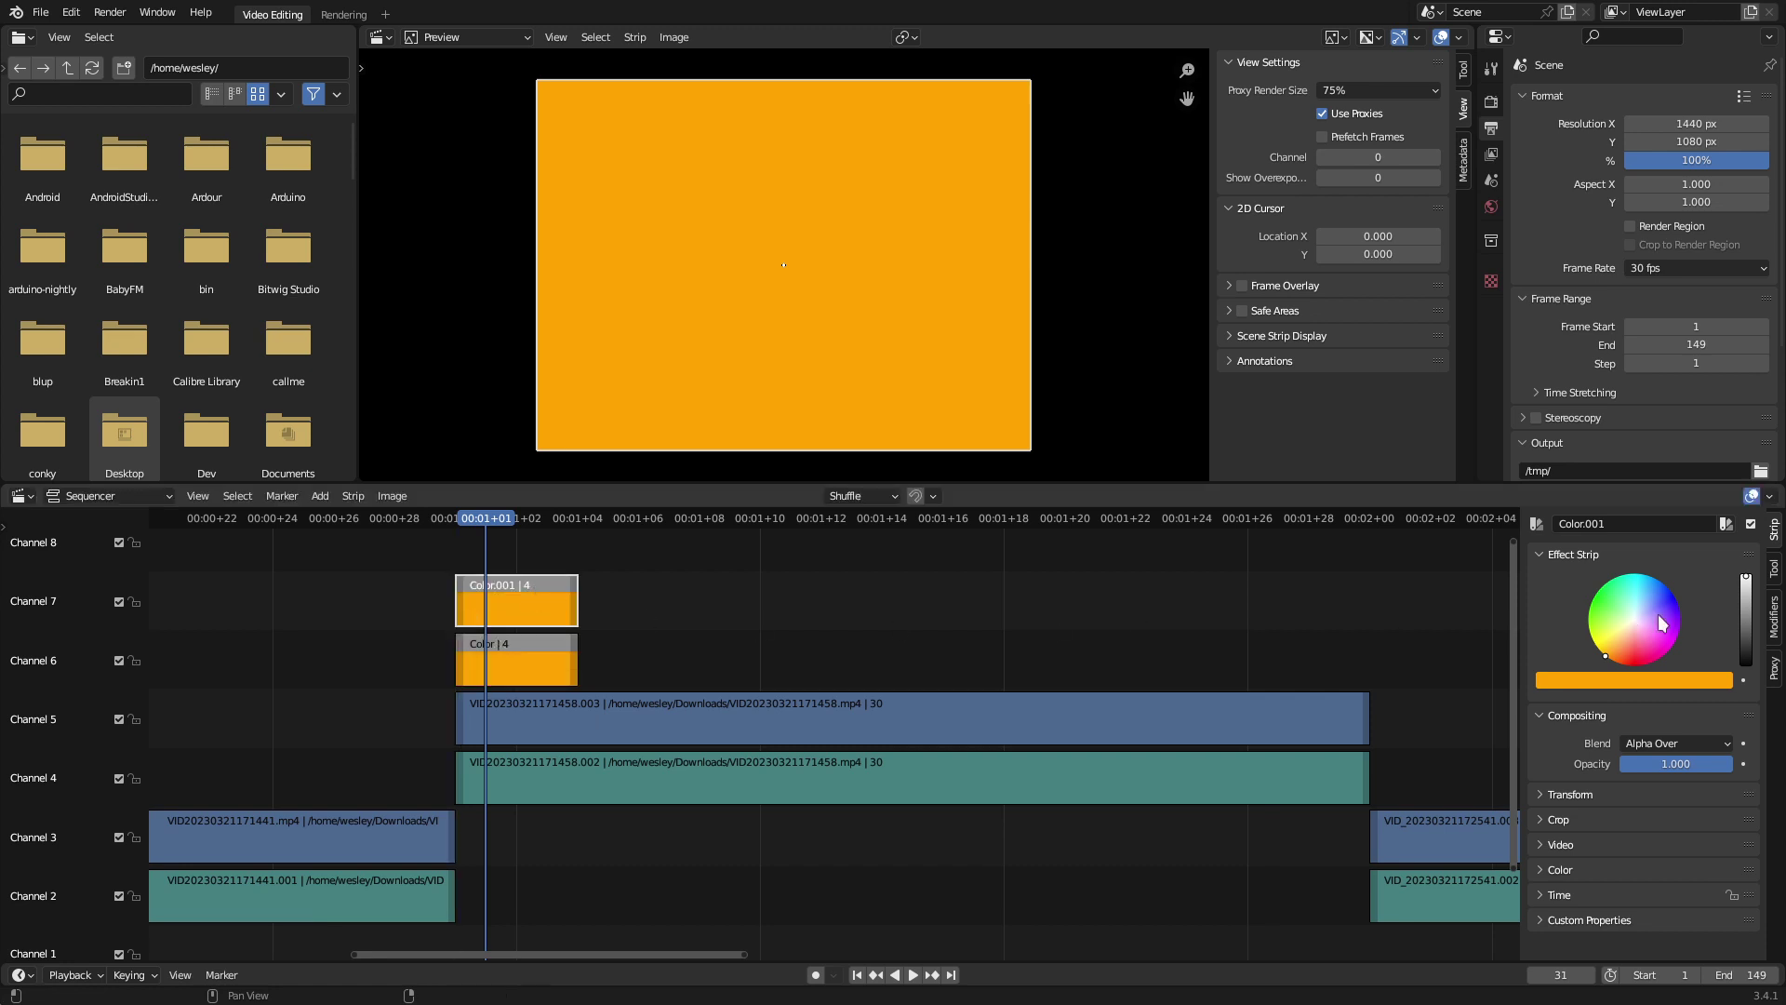
click(1650, 678)
drag(1626, 634, 1683, 652)
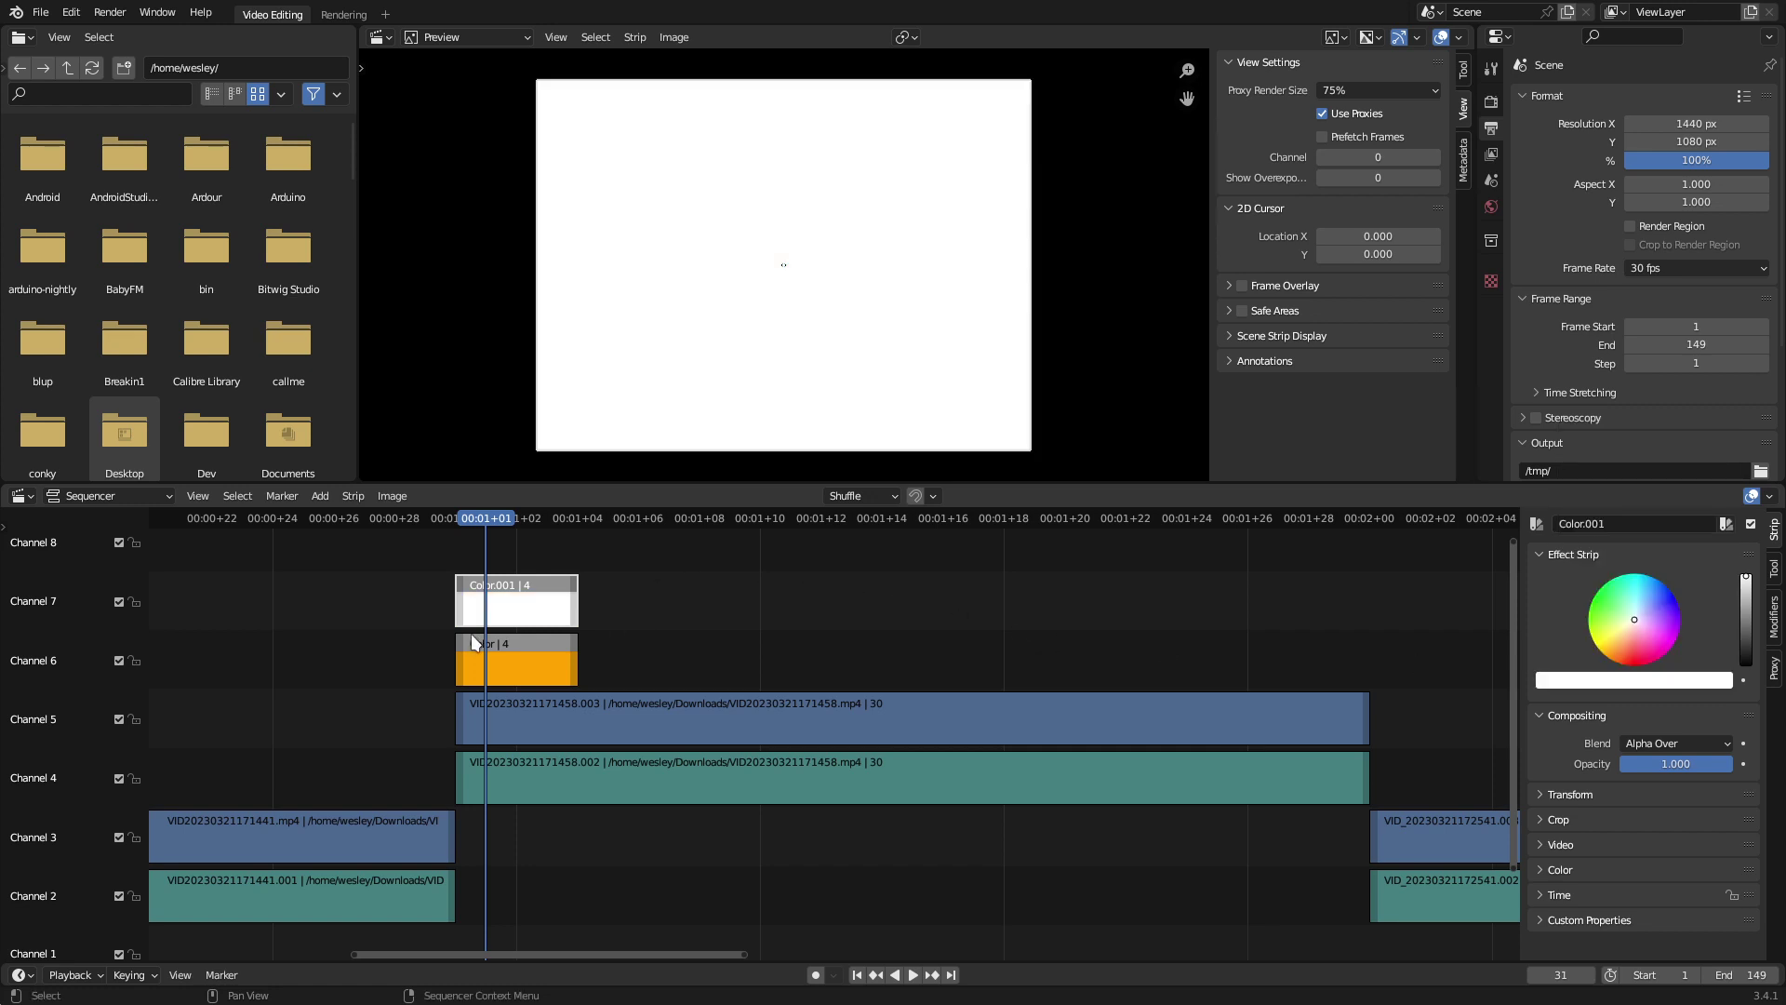
Add a Wipe transition from the orange strip to the white strip and scrub through it to frame 33
click(511, 646)
click(548, 624)
key(shift+a)
mouse_move(547, 622)
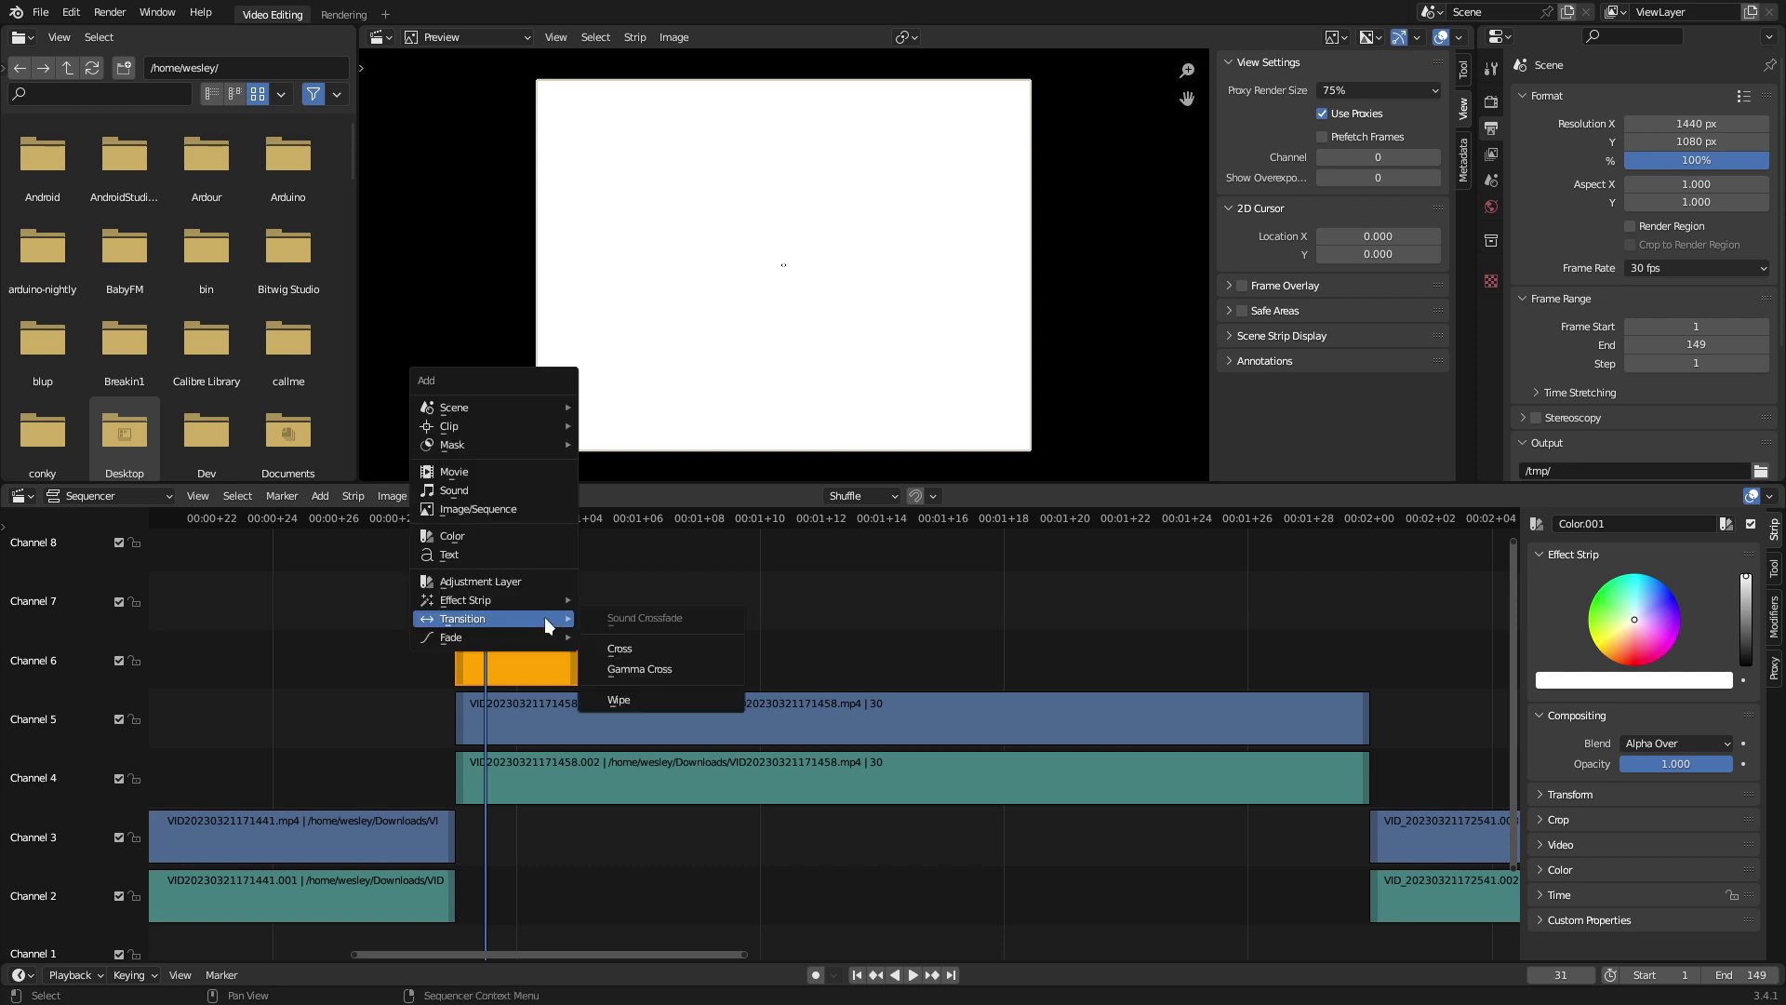
click(622, 700)
click(465, 519)
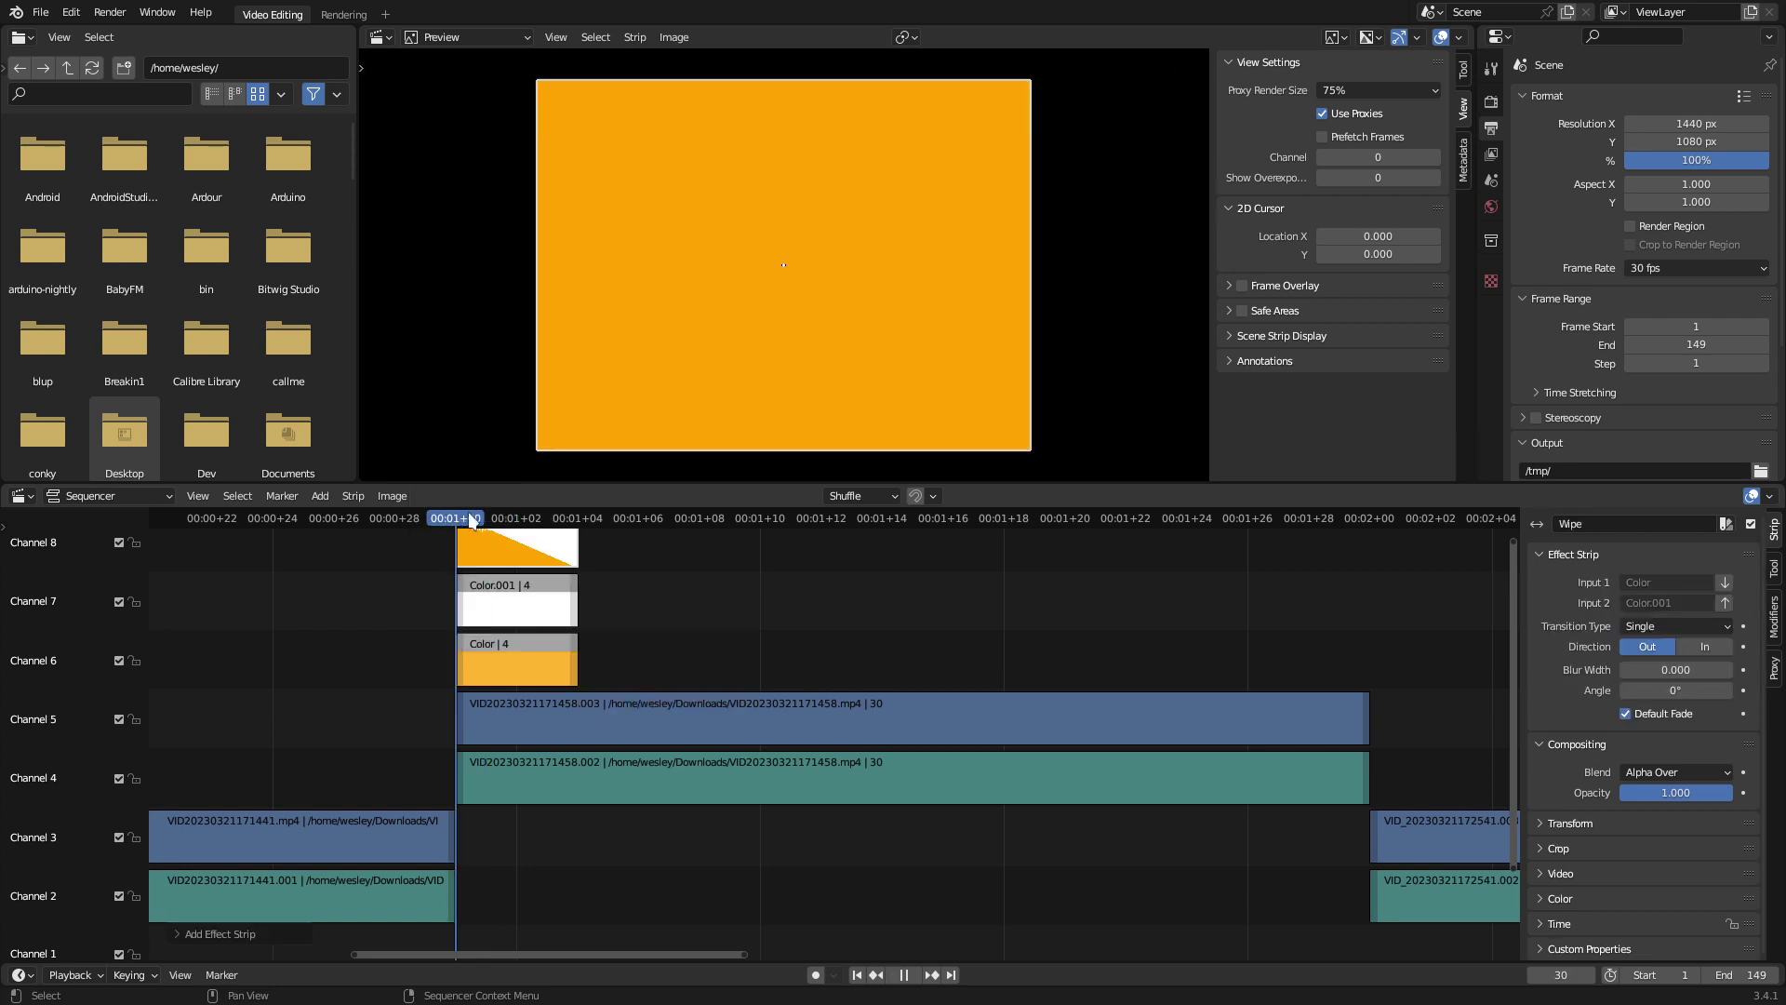
drag(474, 521, 548, 528)
Configure the wipe with direction In, a blur width of 1.000 and an angle of -10°
click(1699, 648)
drag(1655, 675, 1732, 672)
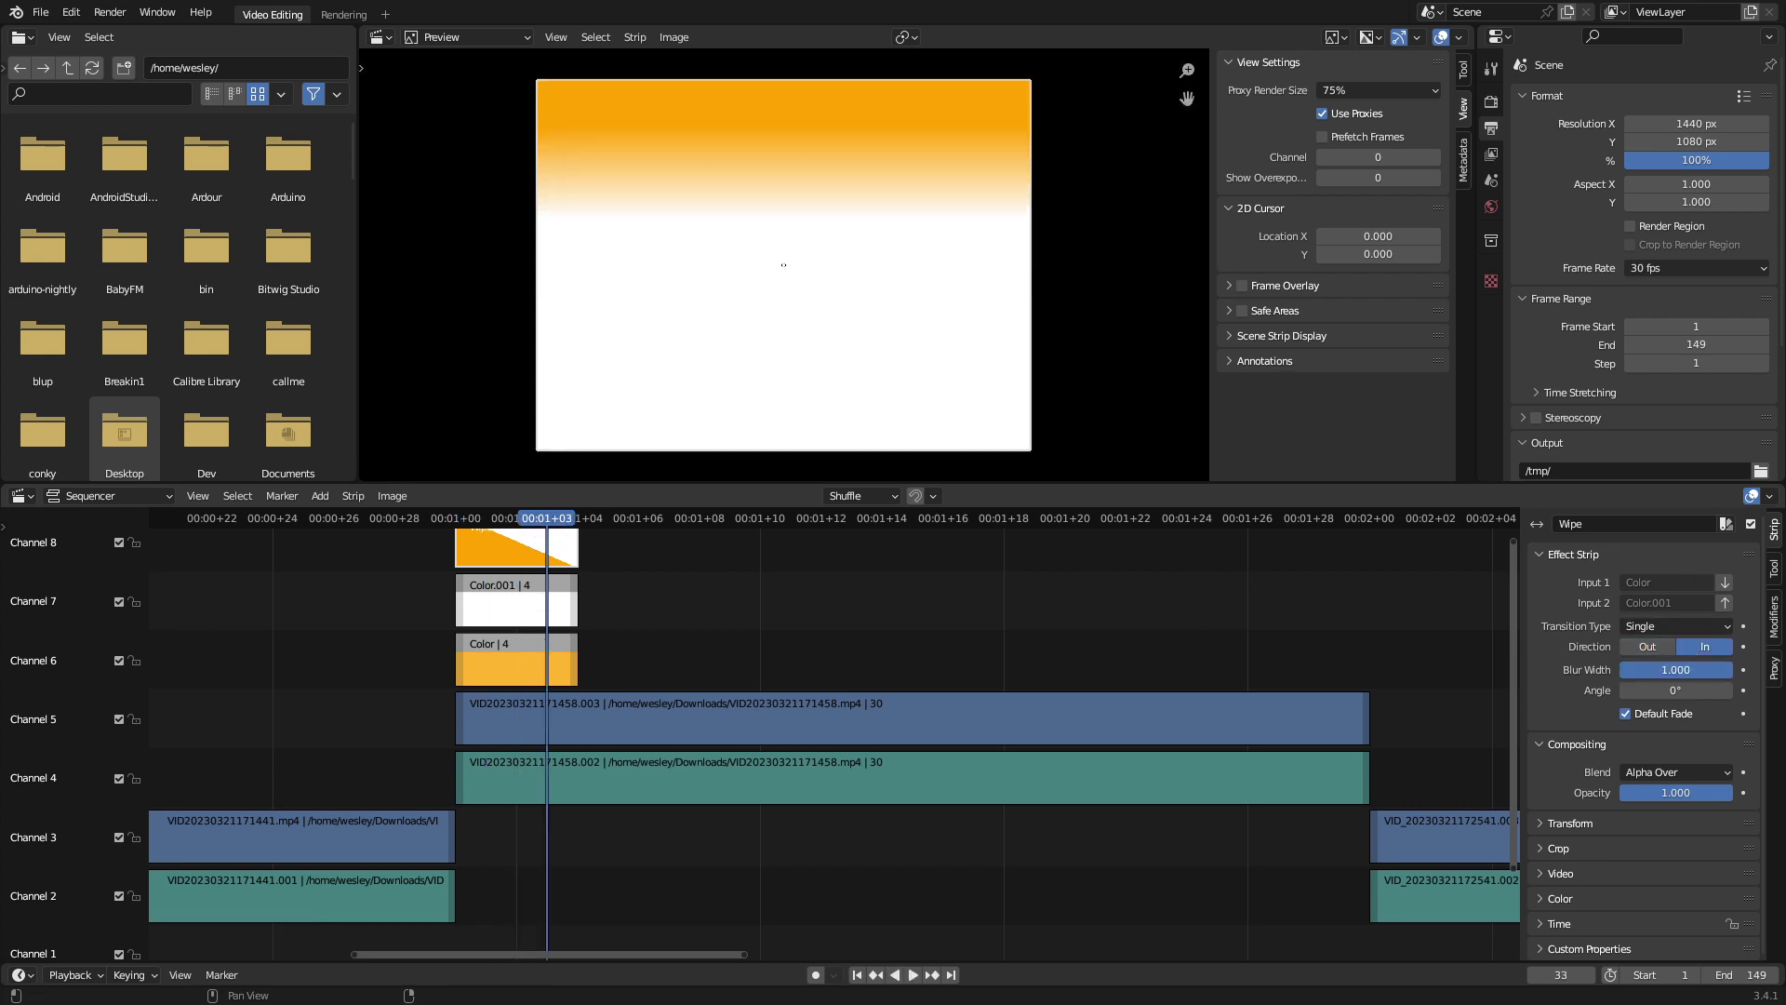
mouse_move(548, 521)
mouse_down()
mouse_move(460, 533)
mouse_move(586, 546)
mouse_move(469, 544)
mouse_move(539, 554)
mouse_up()
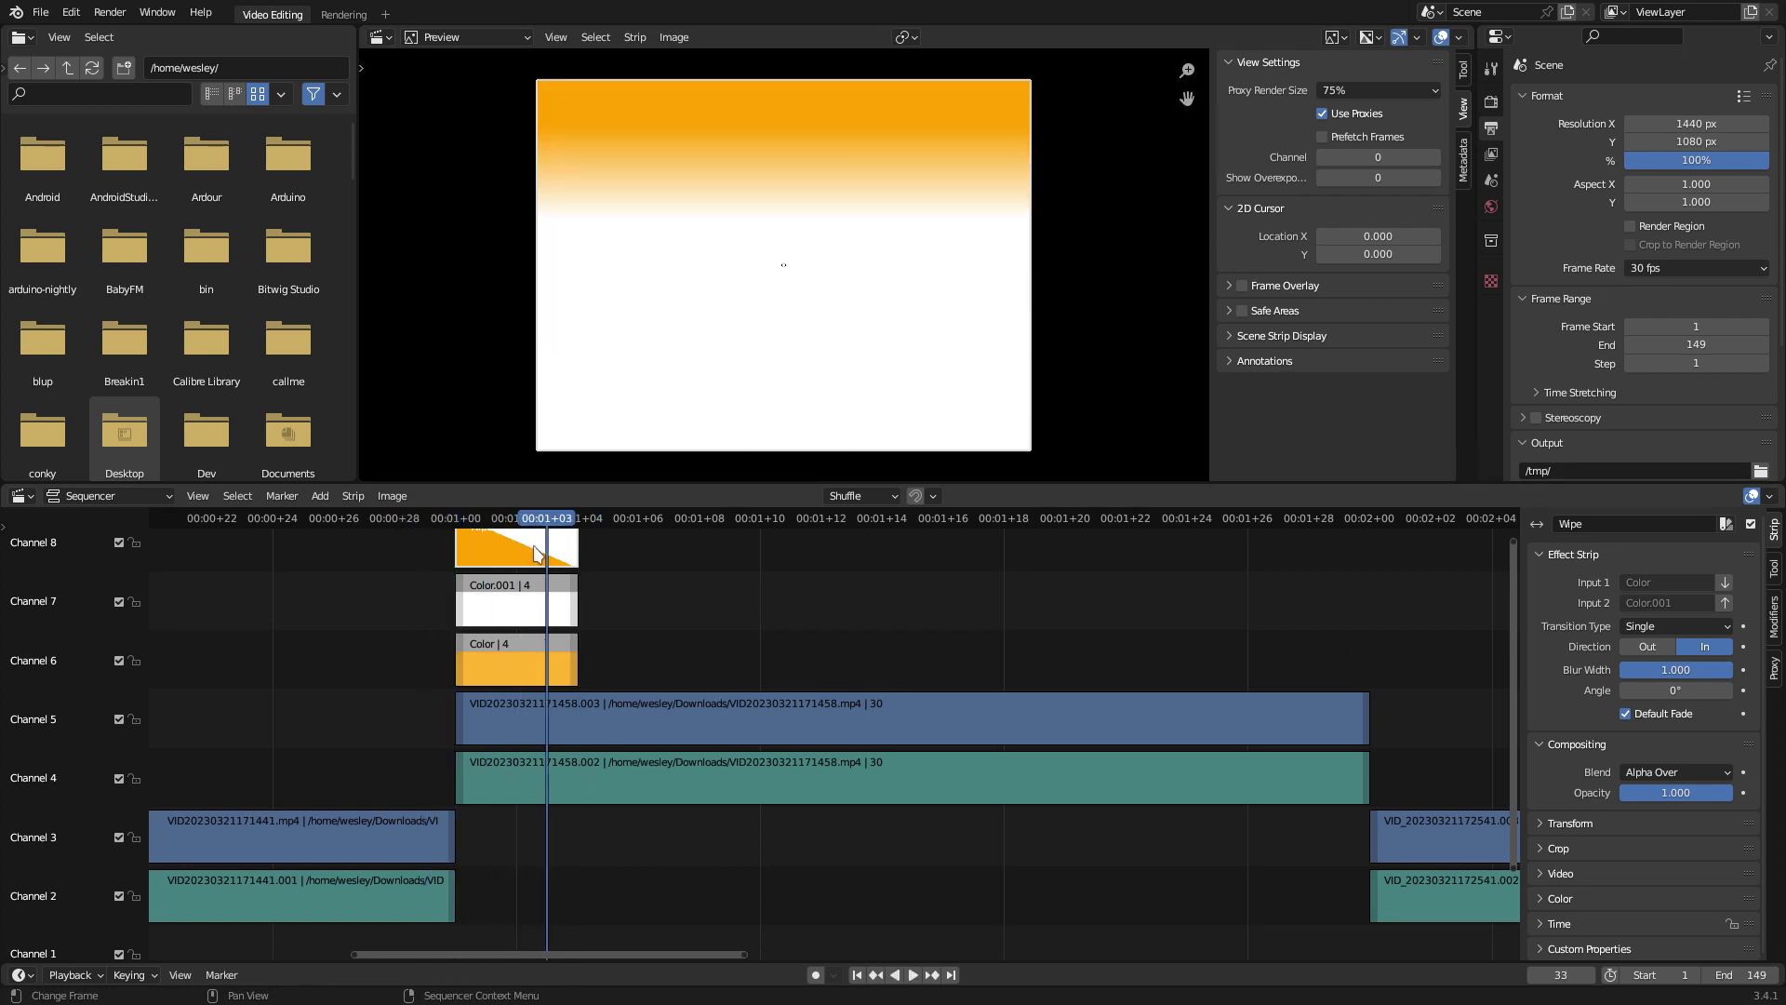
click(1663, 689)
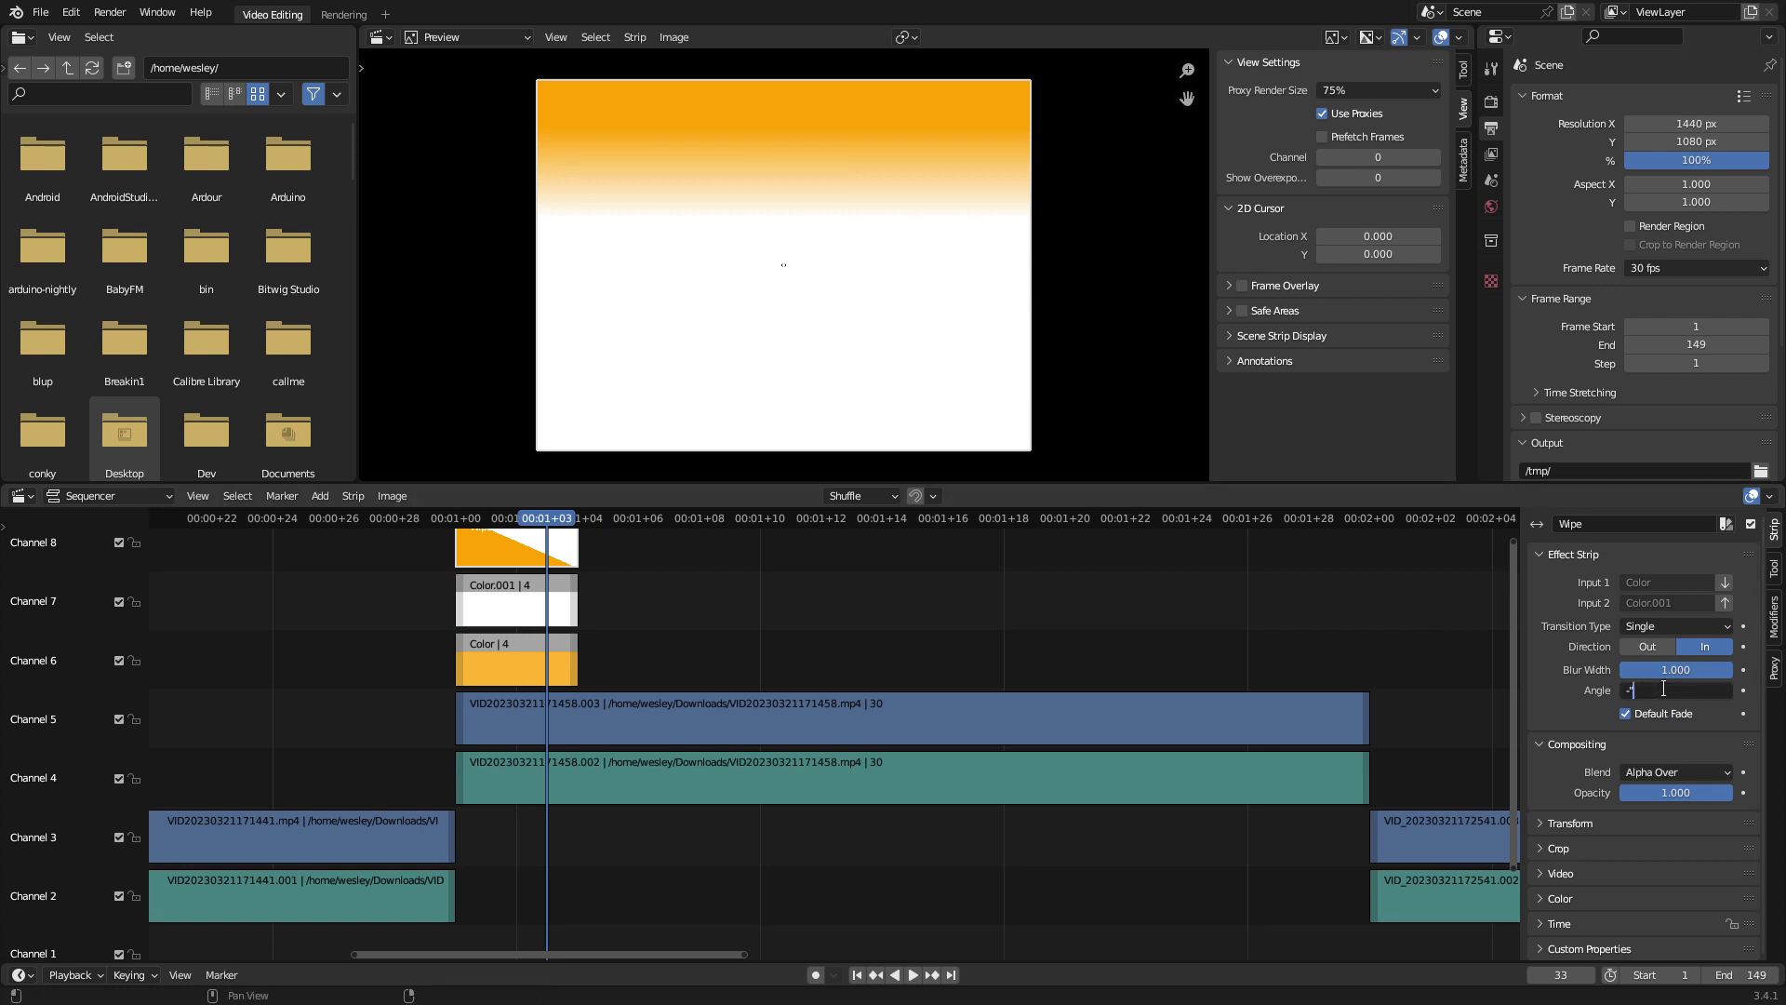
text(-10)
key(Return)
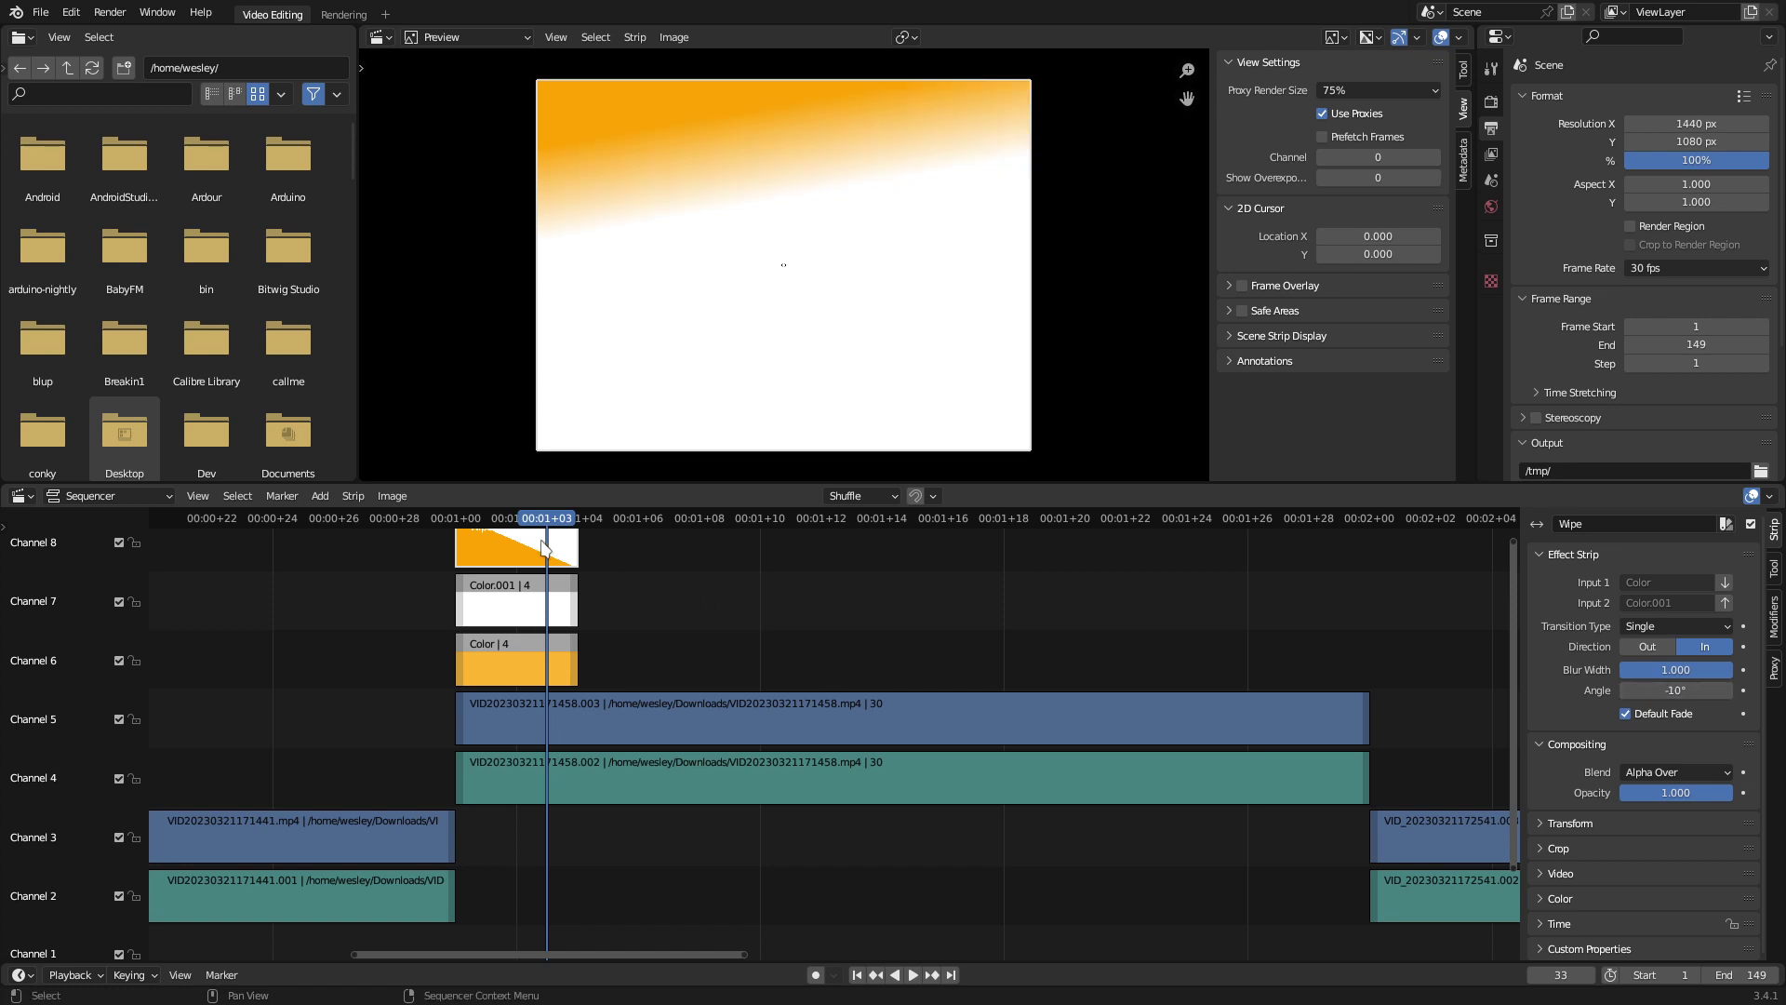
mouse_move(547, 531)
mouse_down()
mouse_move(456, 531)
mouse_move(517, 530)
mouse_up()
Mute the two Color strips in channels 6 and 7 beneath the wipe
drag(649, 563, 632, 610)
drag(648, 608, 562, 662)
key(h)
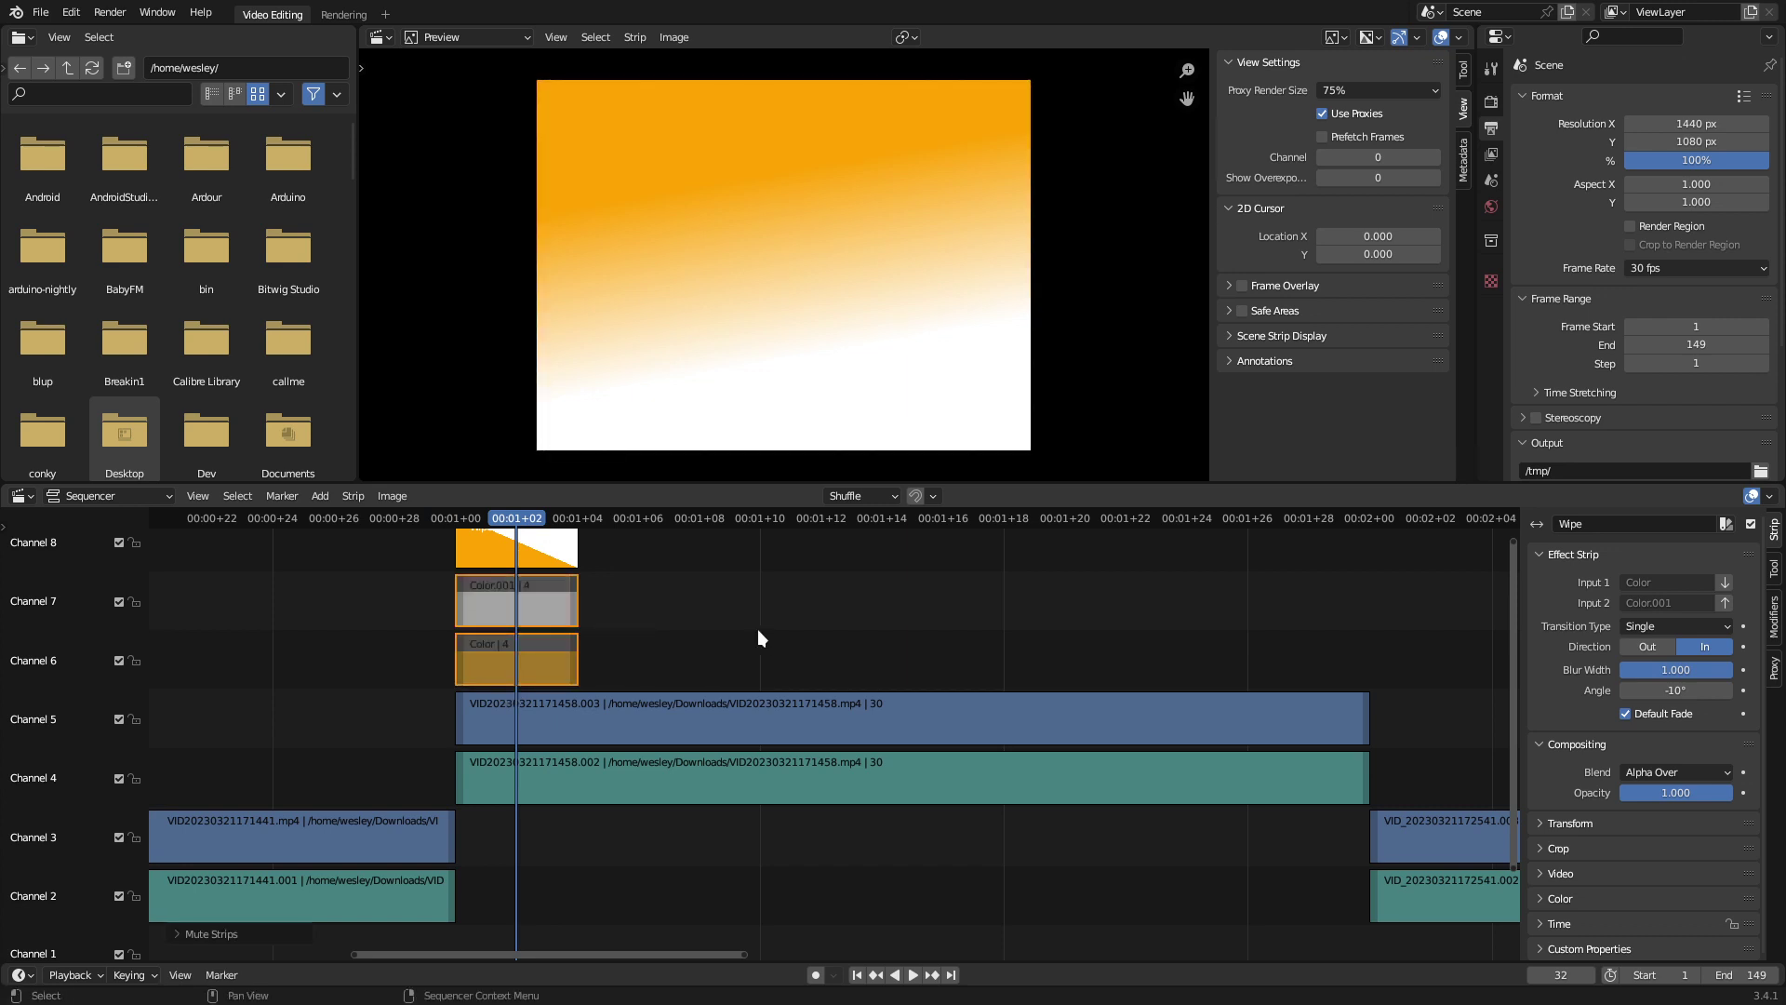
Set the wipe's blend mode to Color Burn and play the sequence across the cut to the plant clip
click(533, 558)
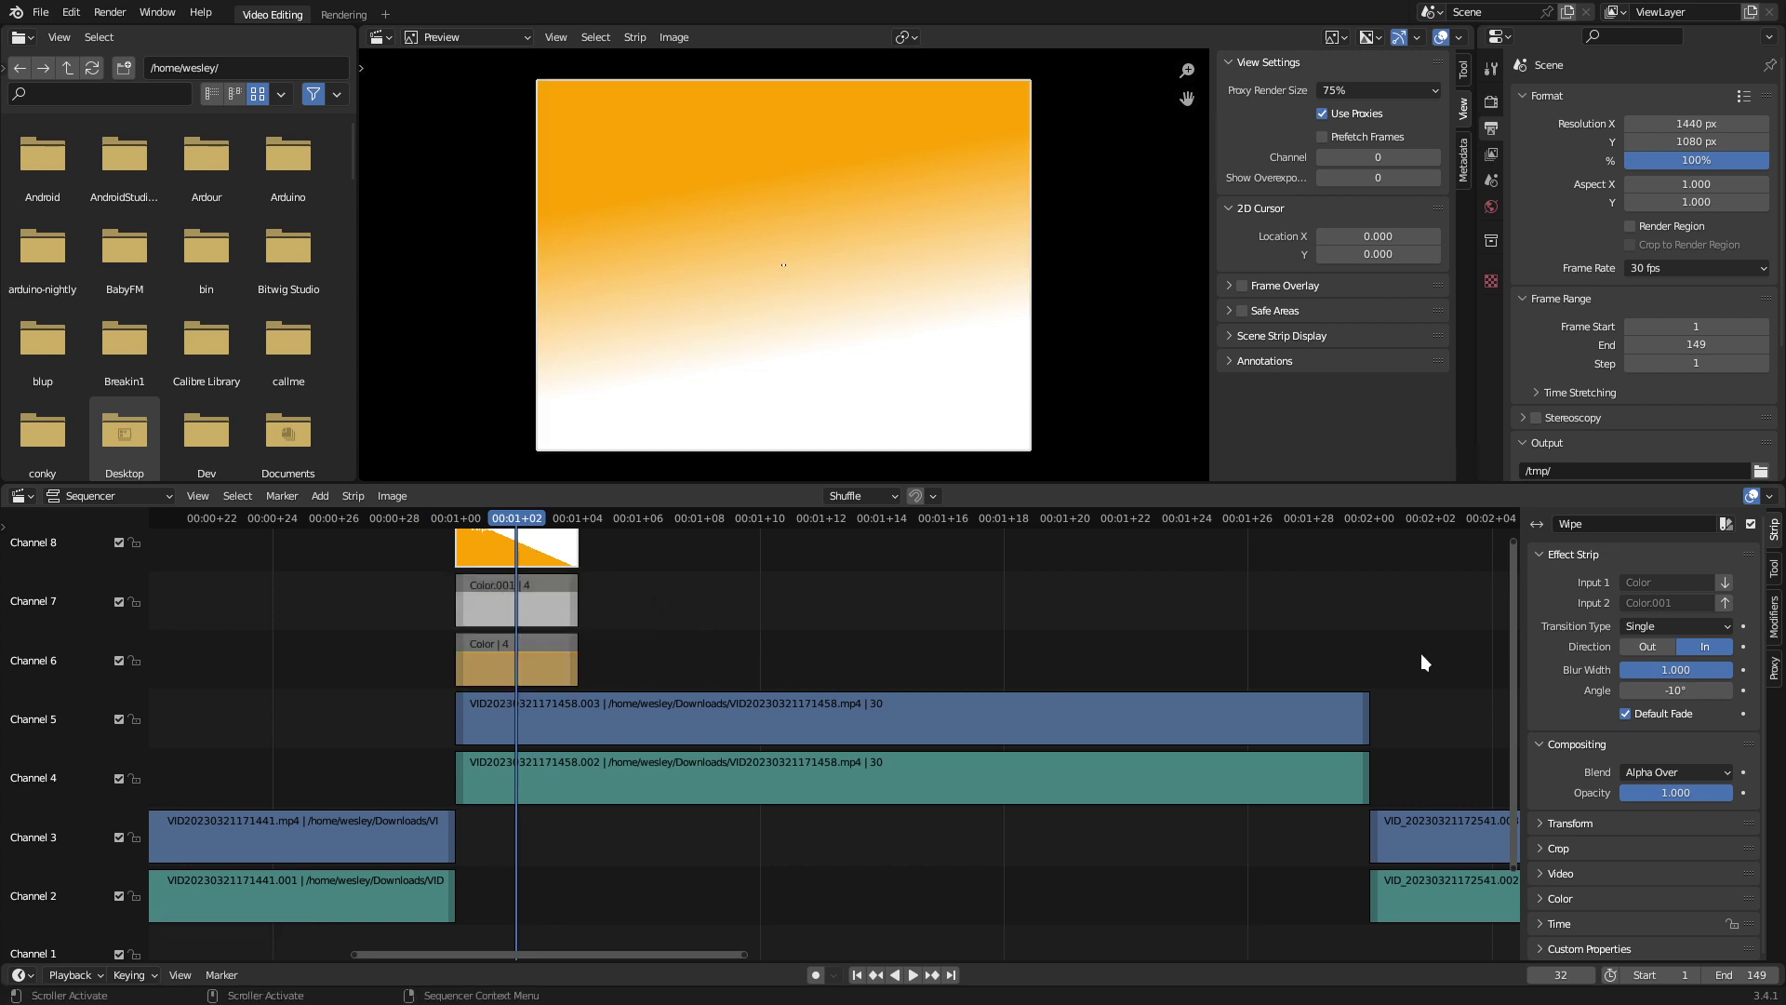
click(1689, 773)
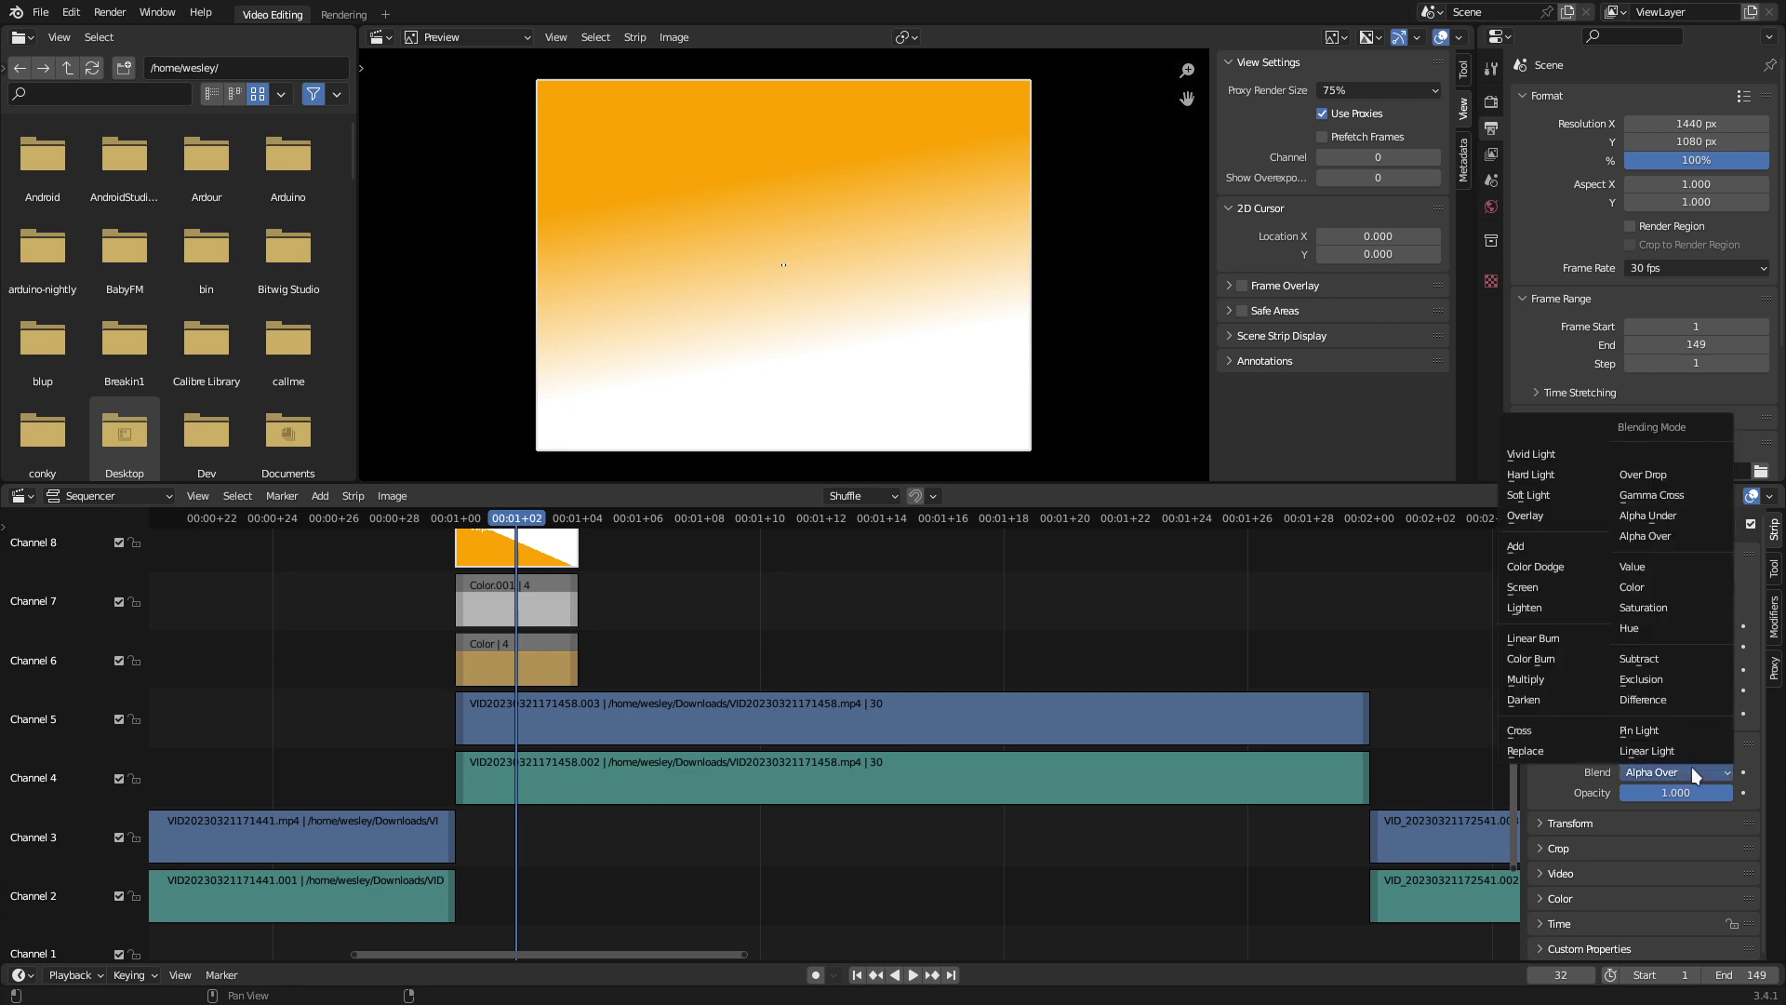
click(1528, 658)
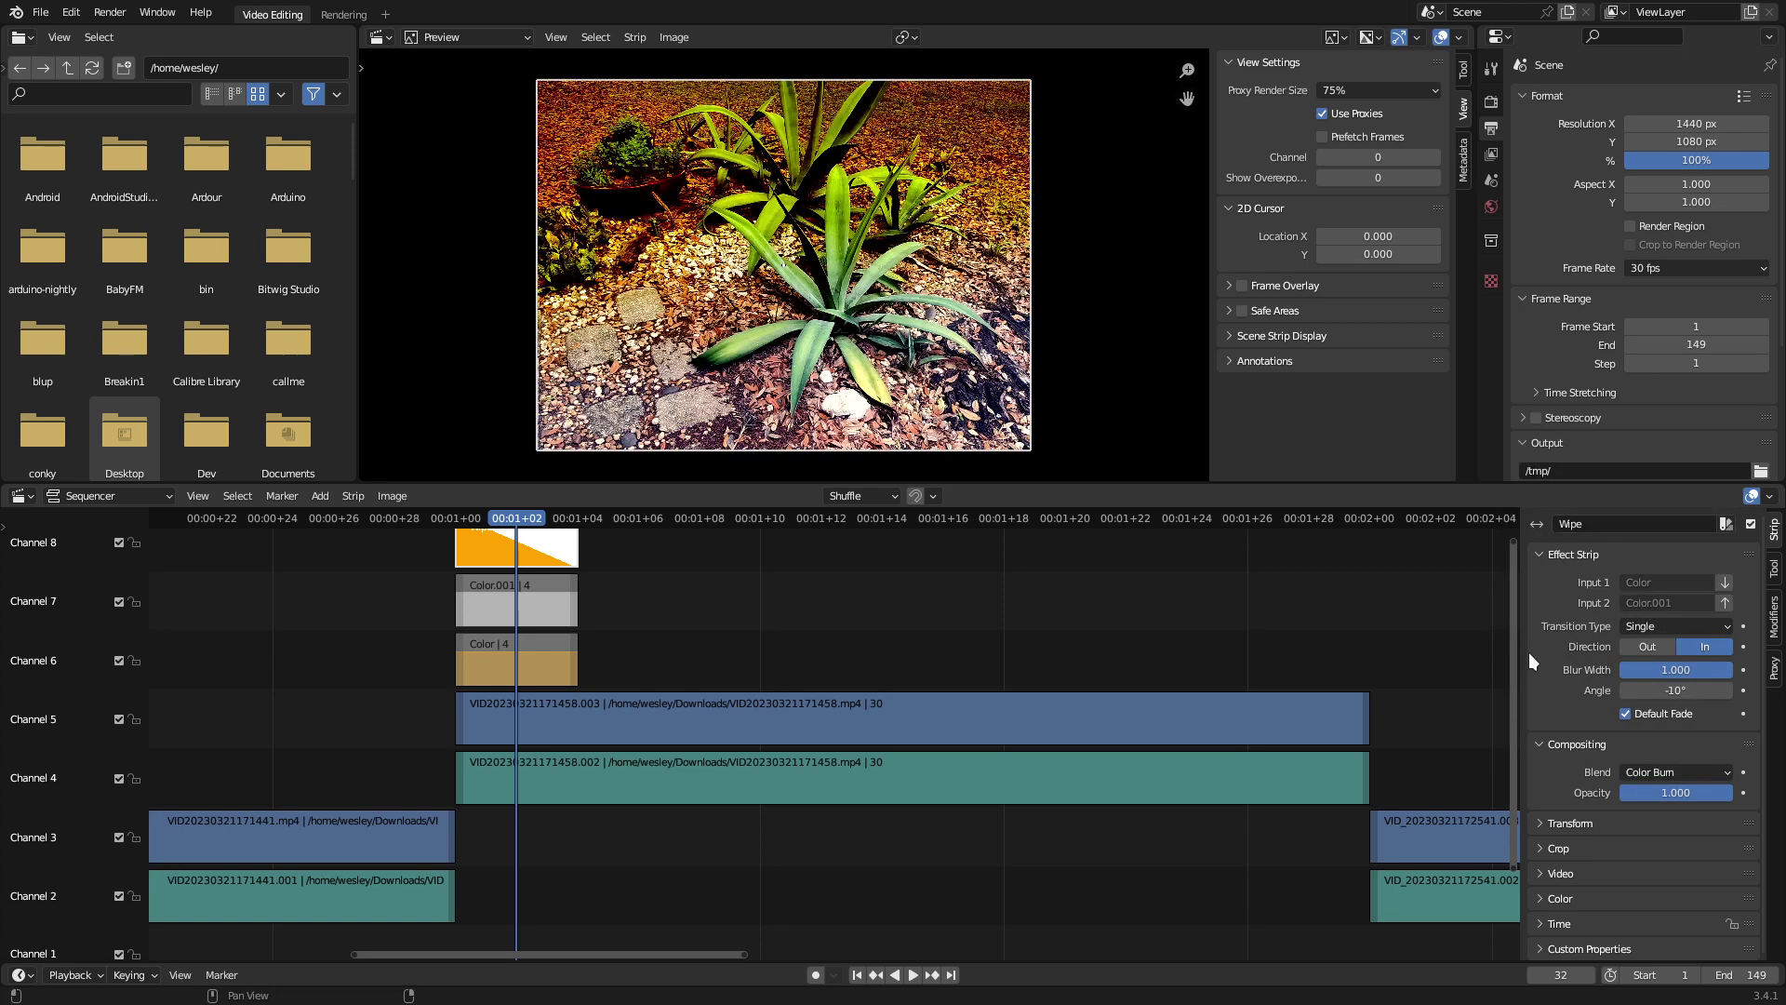
drag(527, 528, 418, 517)
key(space)
key(space)
Duplicate the wipe with its two Color strips to the start of the dog clip at 00:03+00
scroll(868, 685, down, 5)
middle_drag(868, 684, 577, 702)
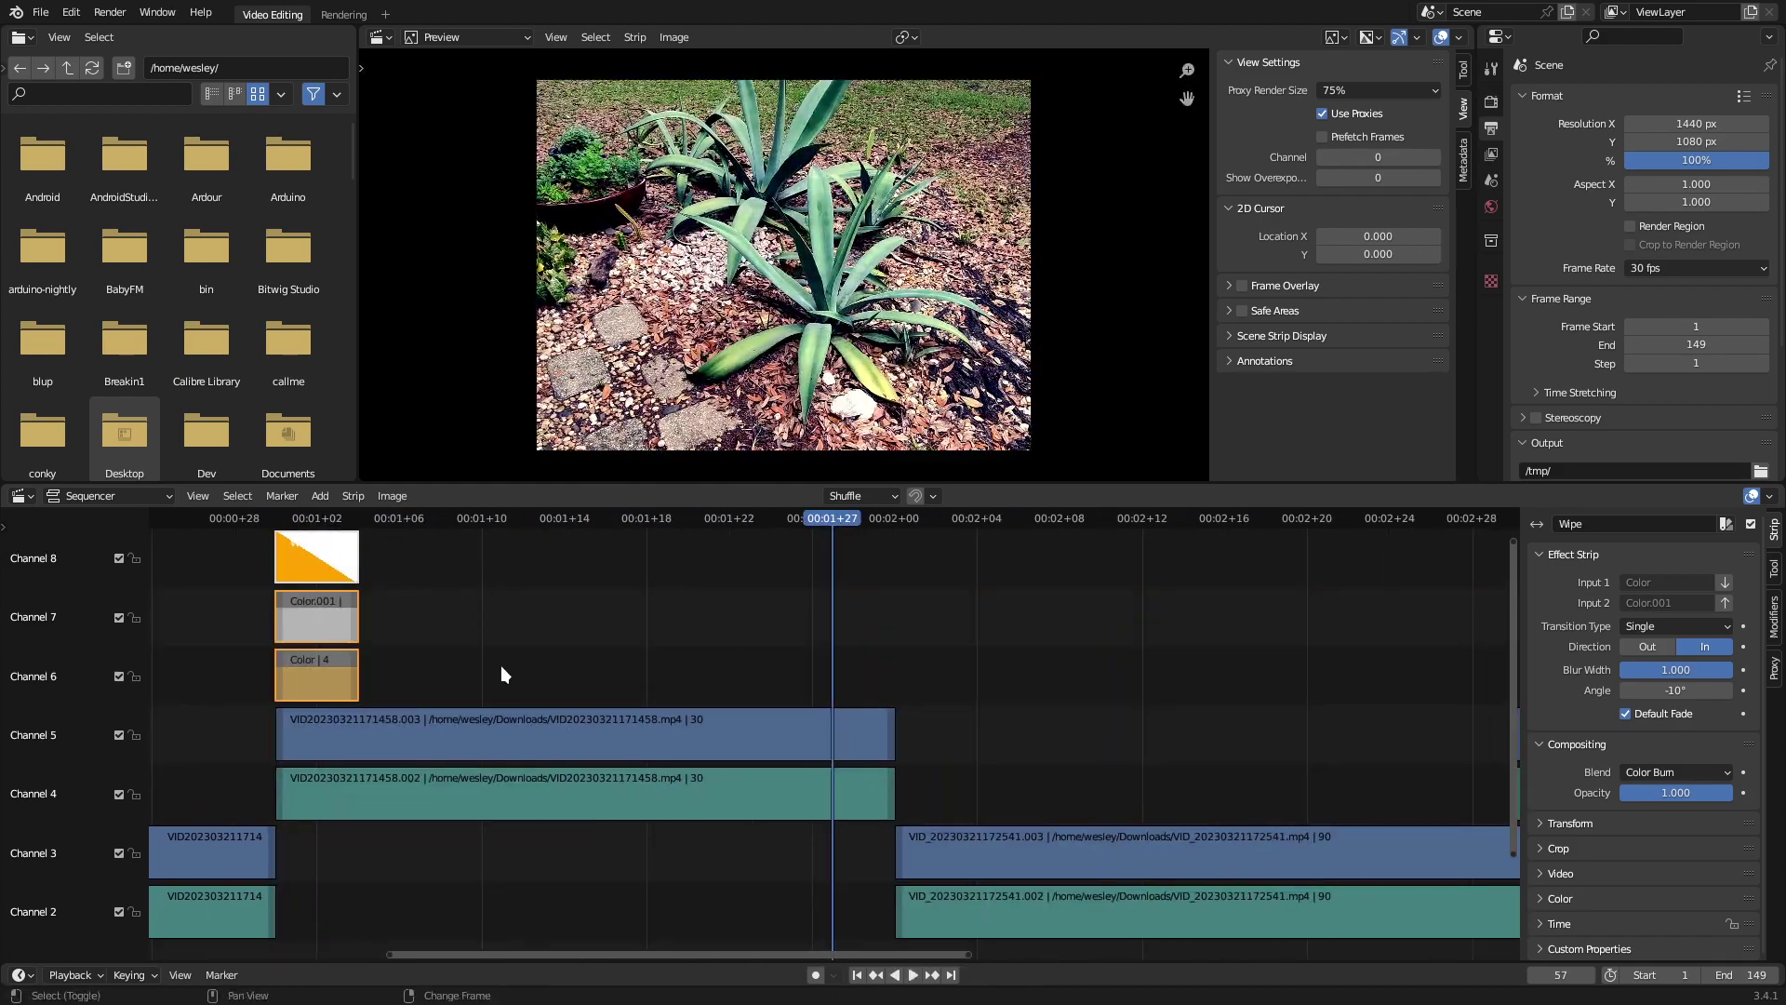
scroll(857, 677, down, 5)
key(shift+d)
click(1236, 577)
click(1315, 518)
scroll(1237, 649, up, 3)
middle_drag(1216, 649, 468, 648)
scroll(467, 648, up, 8)
click(1646, 647)
drag(590, 523, 559, 523)
click(1704, 646)
Duplicate the wipe and its two Color strips again, directly after the first copy at 00:03+04
click(630, 527)
key(shift+d)
click(664, 575)
click(1667, 629)
click(1660, 687)
Copy the orange hex color of the channel 6 strip at the dog clip's start to the channel 7 strip above it
drag(666, 521, 524, 521)
click(576, 578)
click(593, 633)
click(617, 678)
click(1634, 680)
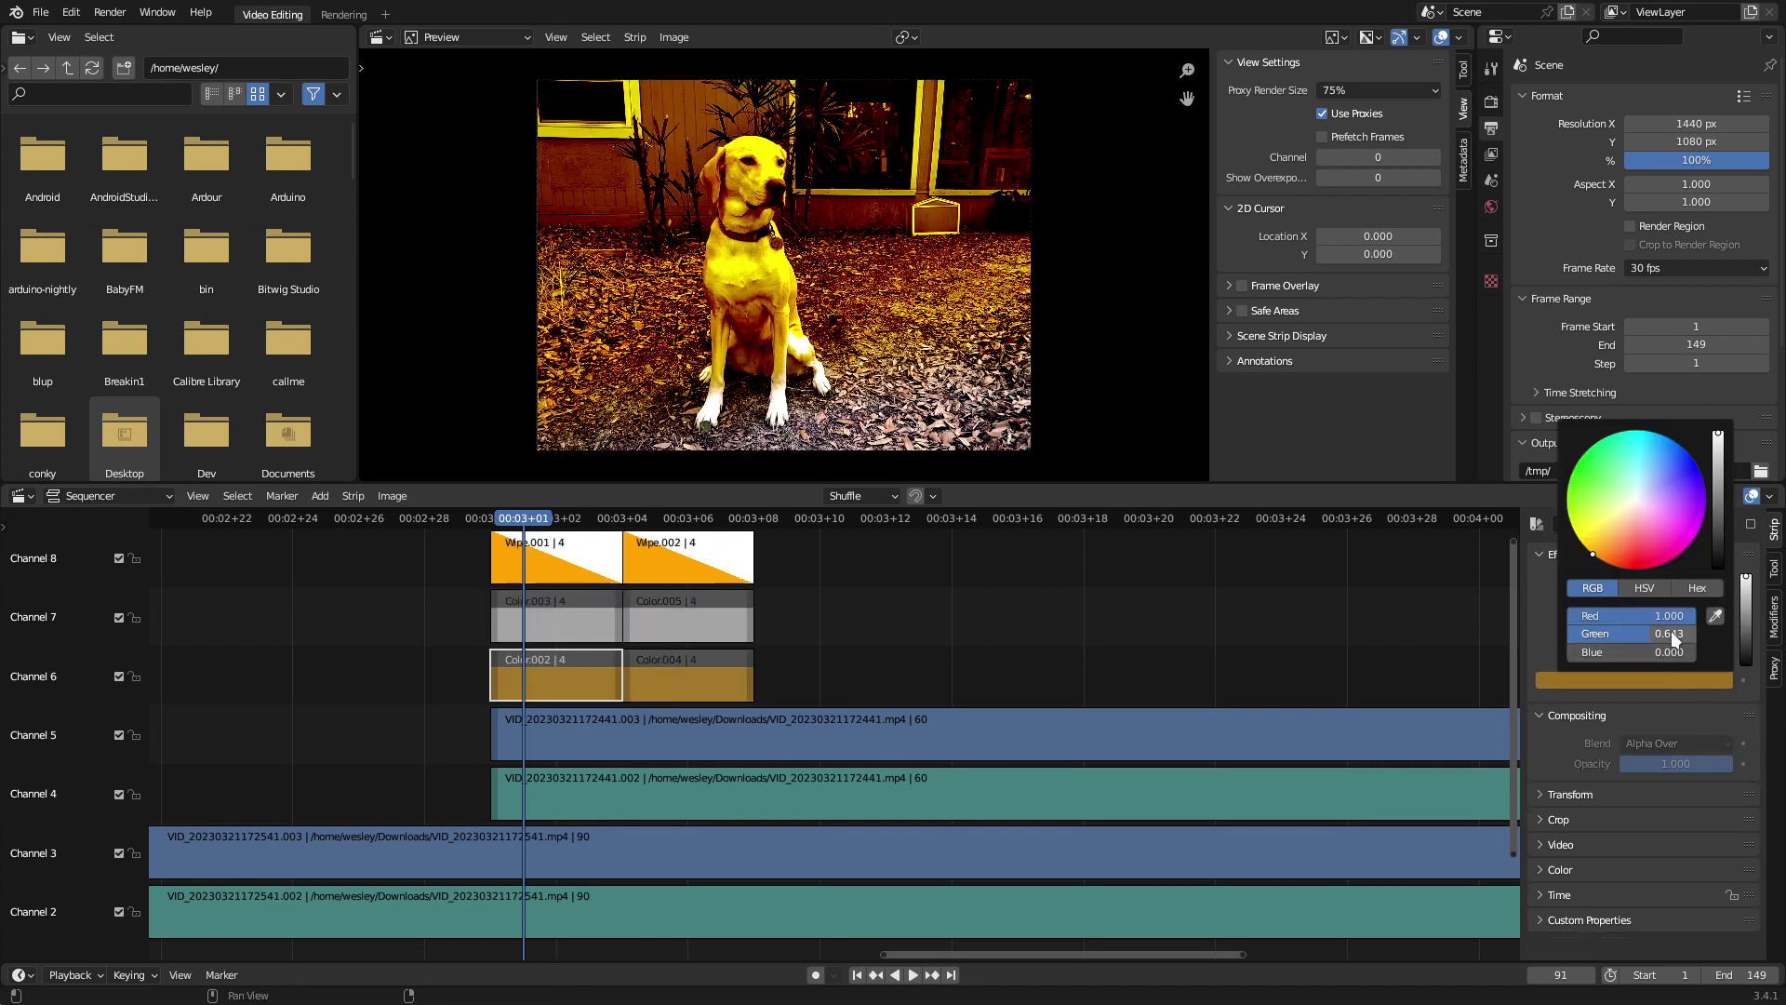
click(1678, 590)
key(ctrl+c)
click(593, 634)
click(1671, 678)
key(ctrl+v)
Set the channel 6 Color strip at the dog clip's start to white with hex value fff
click(558, 670)
click(1636, 680)
click(1643, 611)
text(fff)
key(Return)
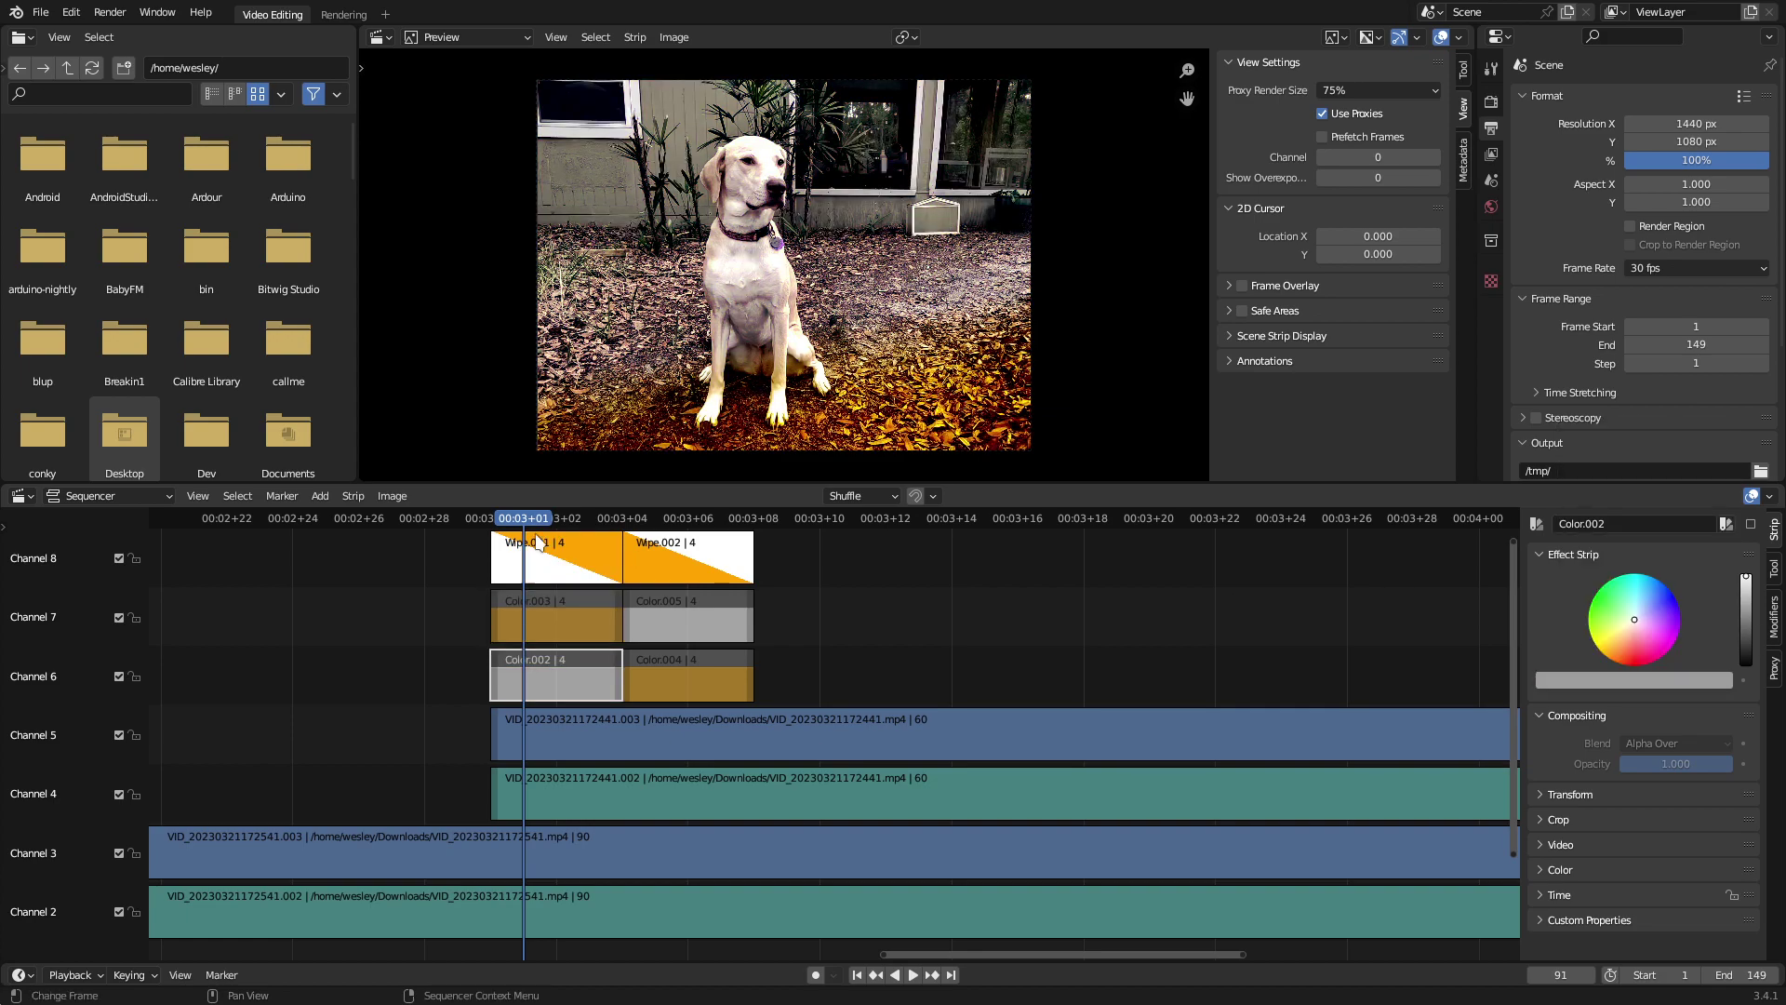
Play back the double wipe over the dog clip, and play the whole sequence in one view
drag(524, 522, 363, 585)
key(space)
key(space)
key(Home)
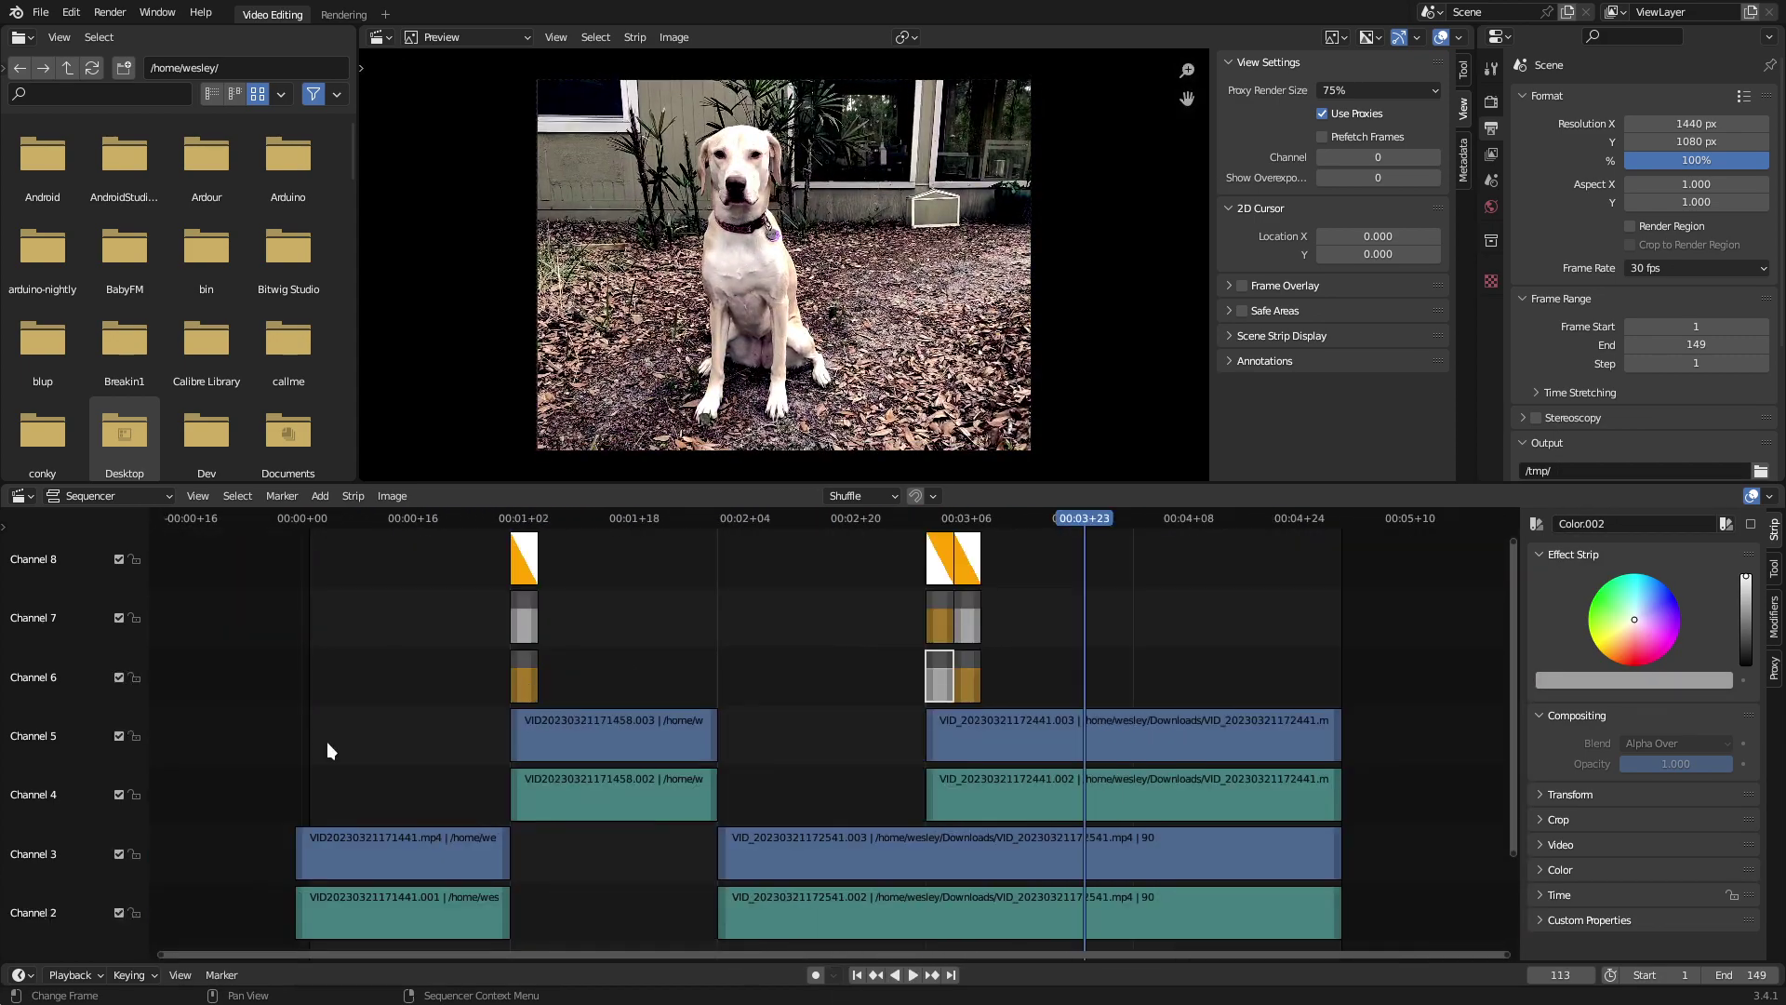
key(shift+ctrl+space)
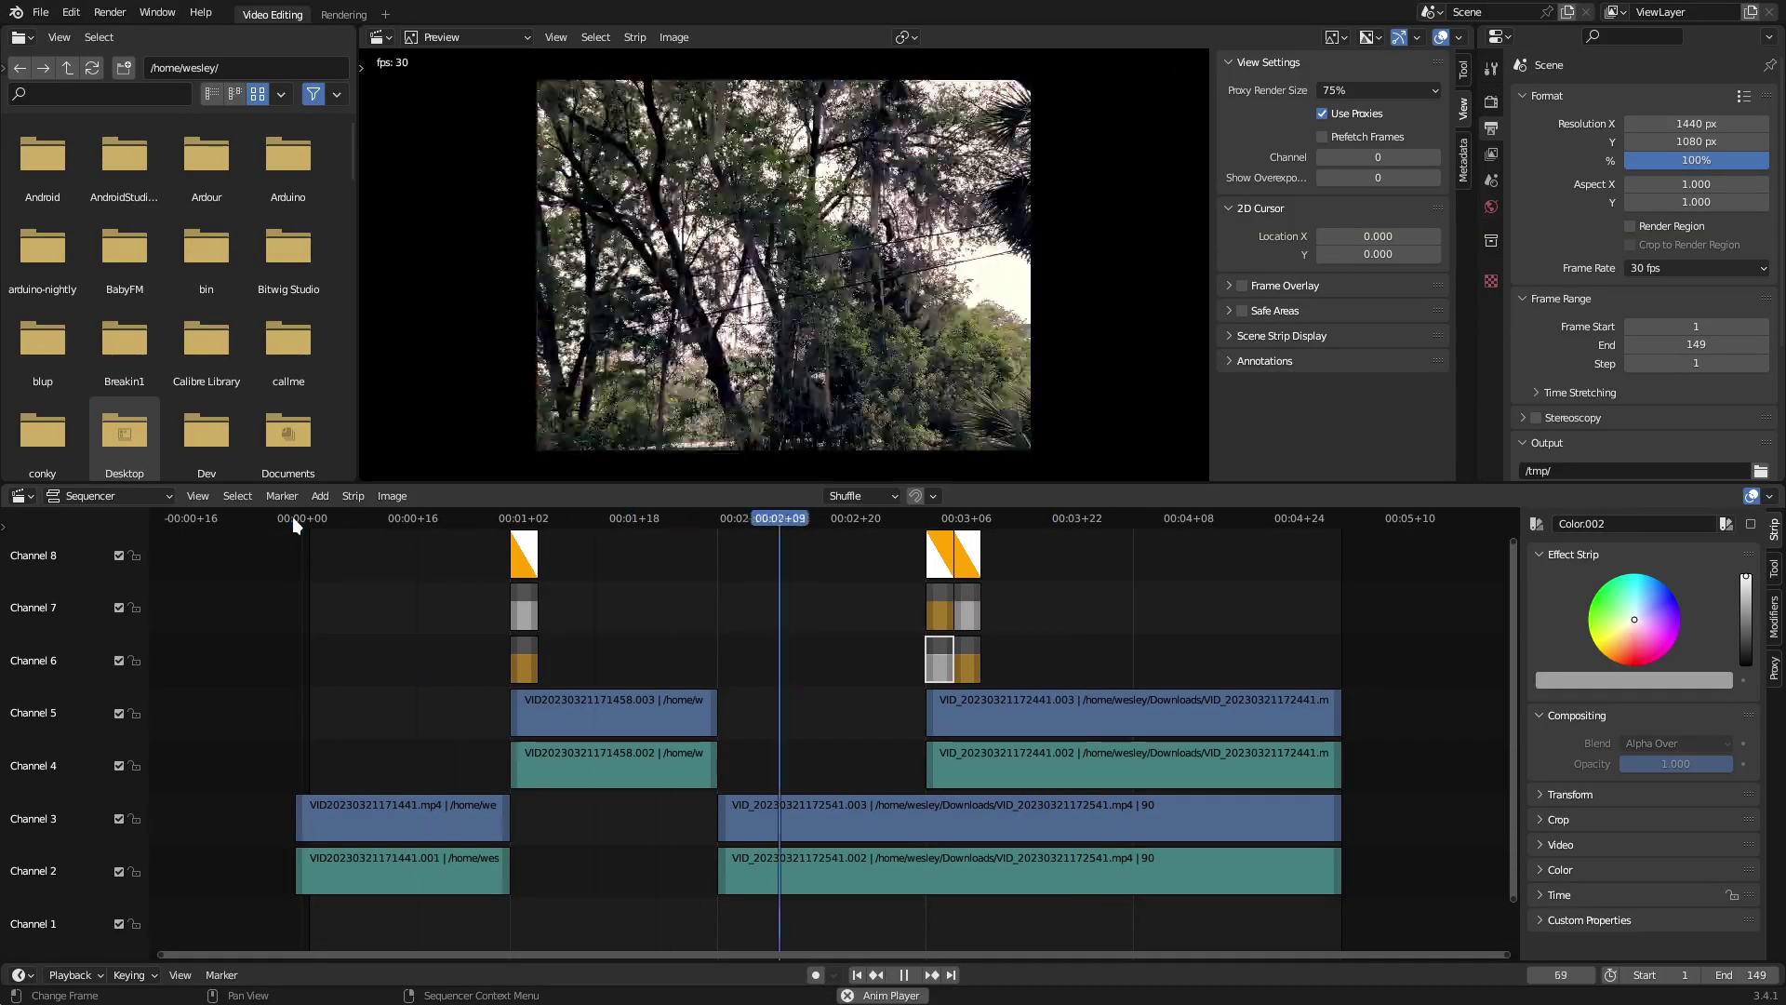
Trim and extend the sound strips in channels 2 and 4 across the cuts, and delete the dog clip's sound in channel 4
drag(722, 873, 871, 873)
drag(929, 772, 1020, 772)
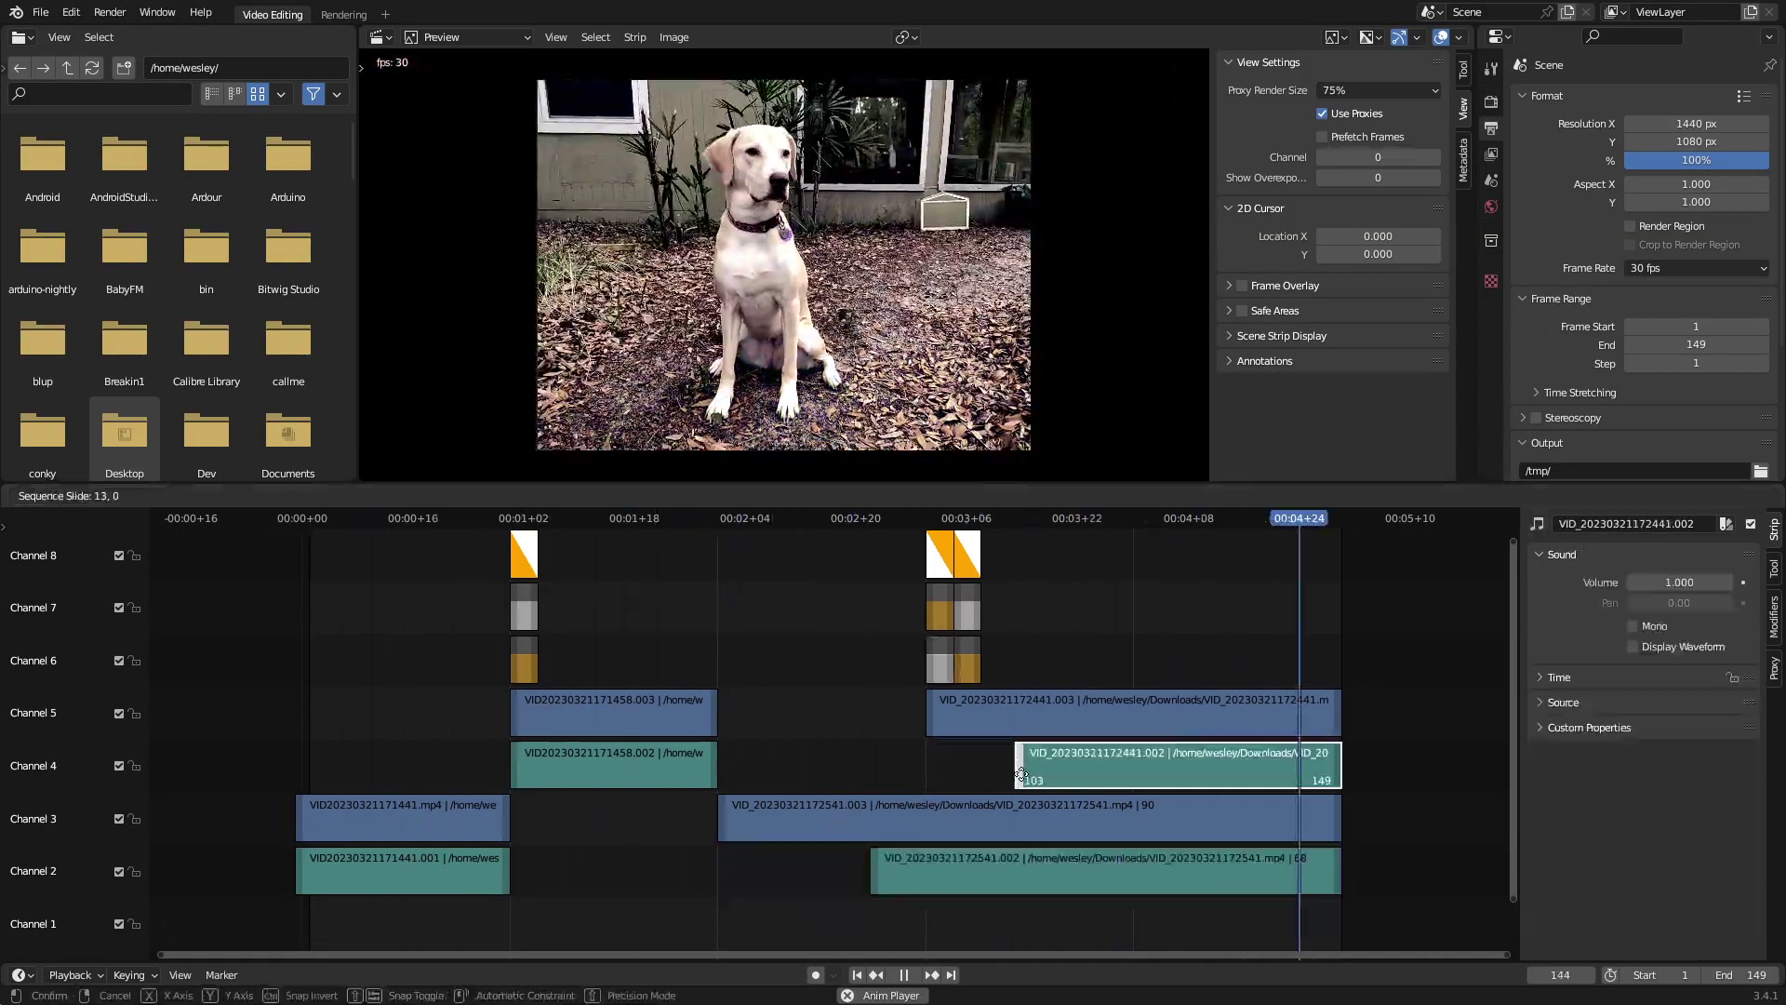
drag(712, 772, 993, 772)
drag(505, 865, 564, 866)
mouse_move(1337, 858)
mouse_down()
mouse_move(1156, 856)
mouse_move(1369, 870)
mouse_up()
click(1070, 758)
key(Delete)
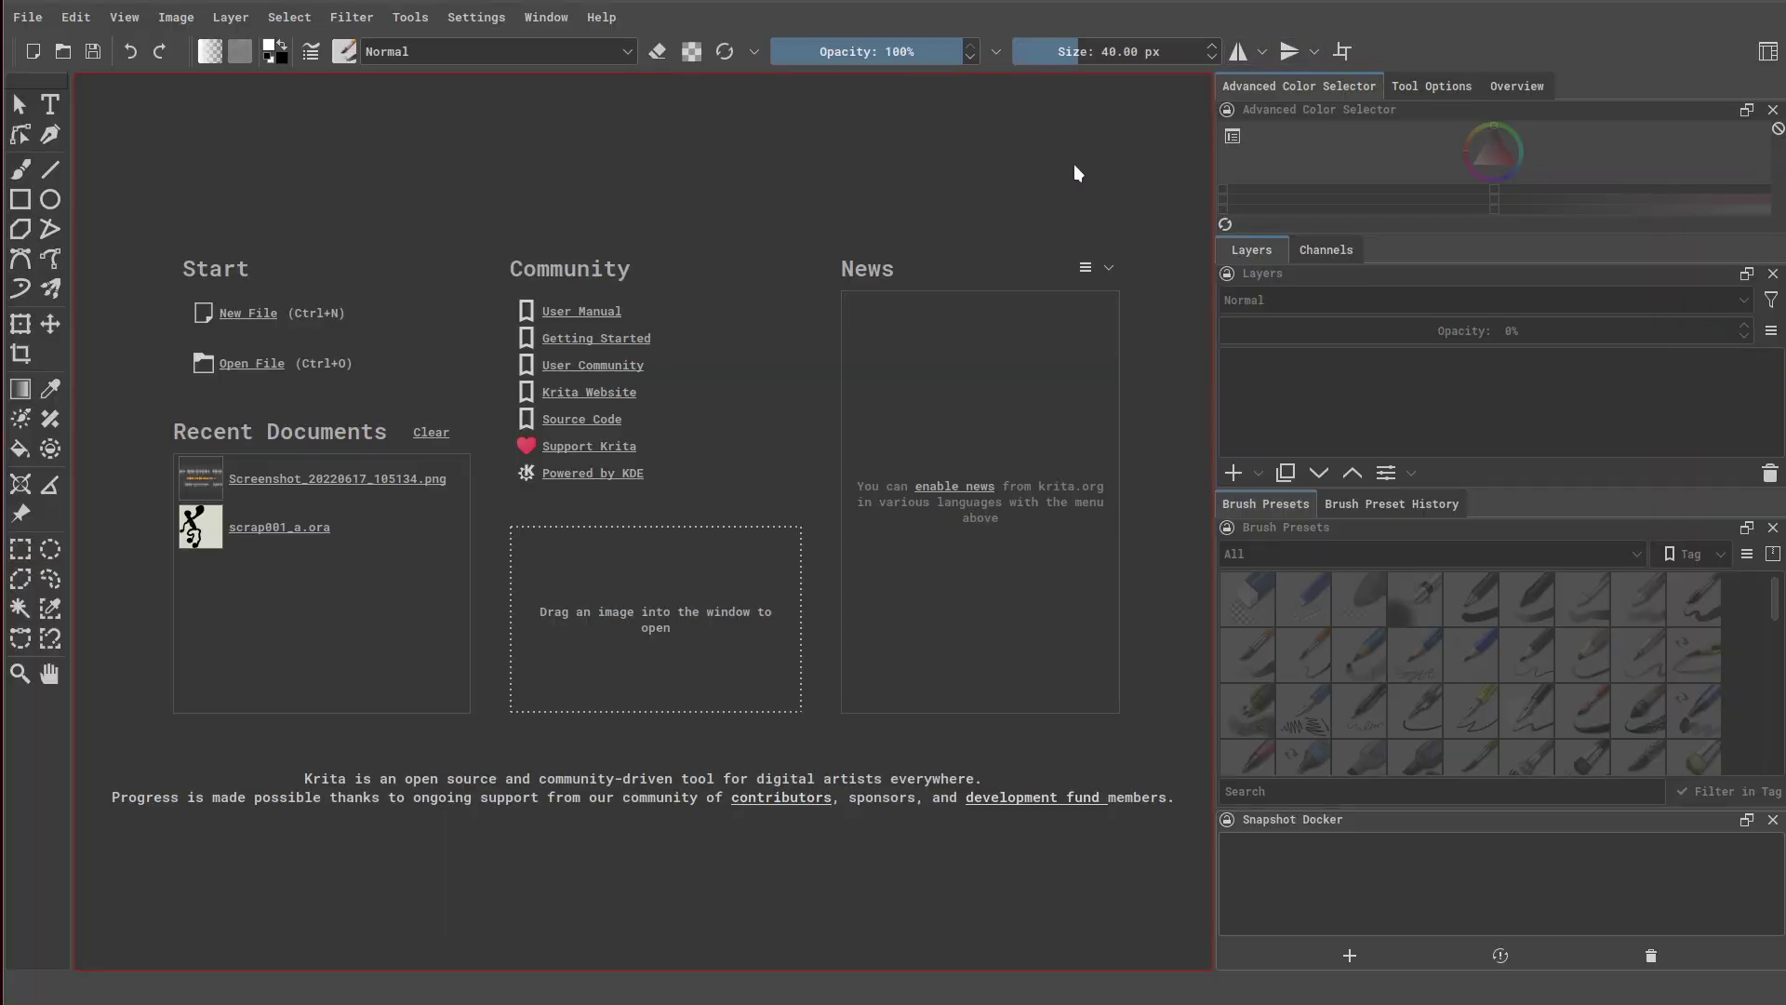
Switch to Krita, begin a new custom document and set its height to 1080*10 pixels
click(254, 307)
drag(280, 1, 779, 223)
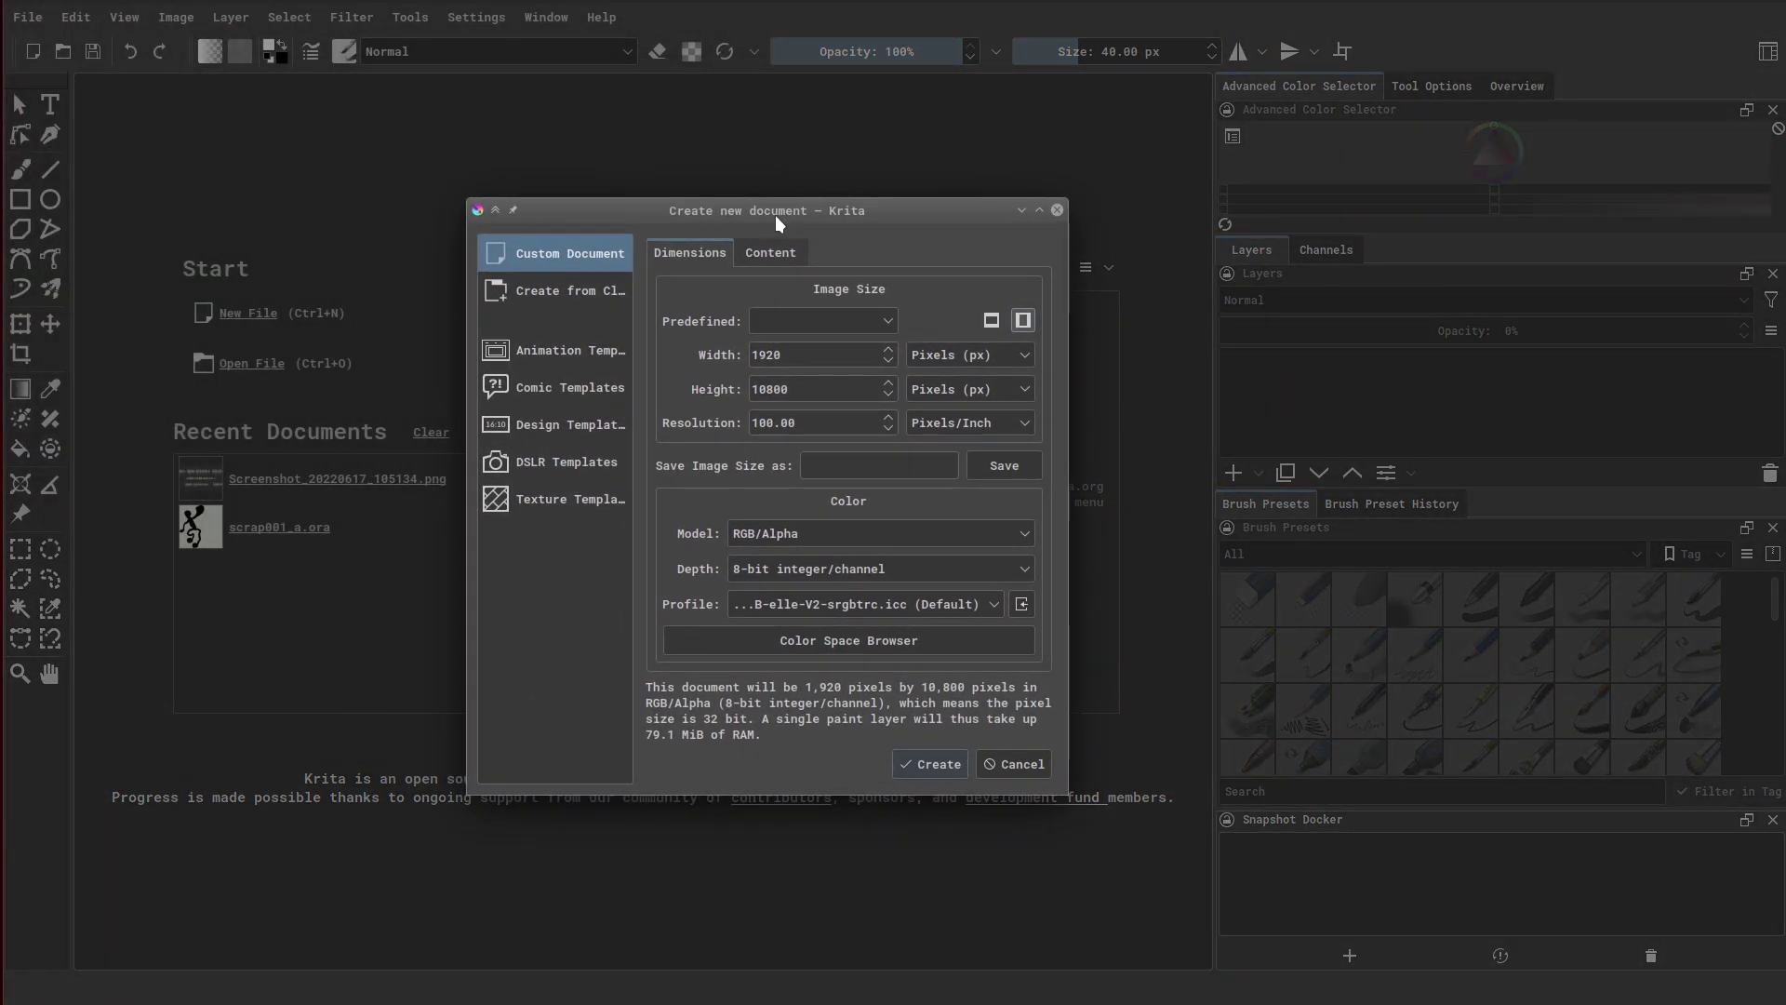
click(801, 356)
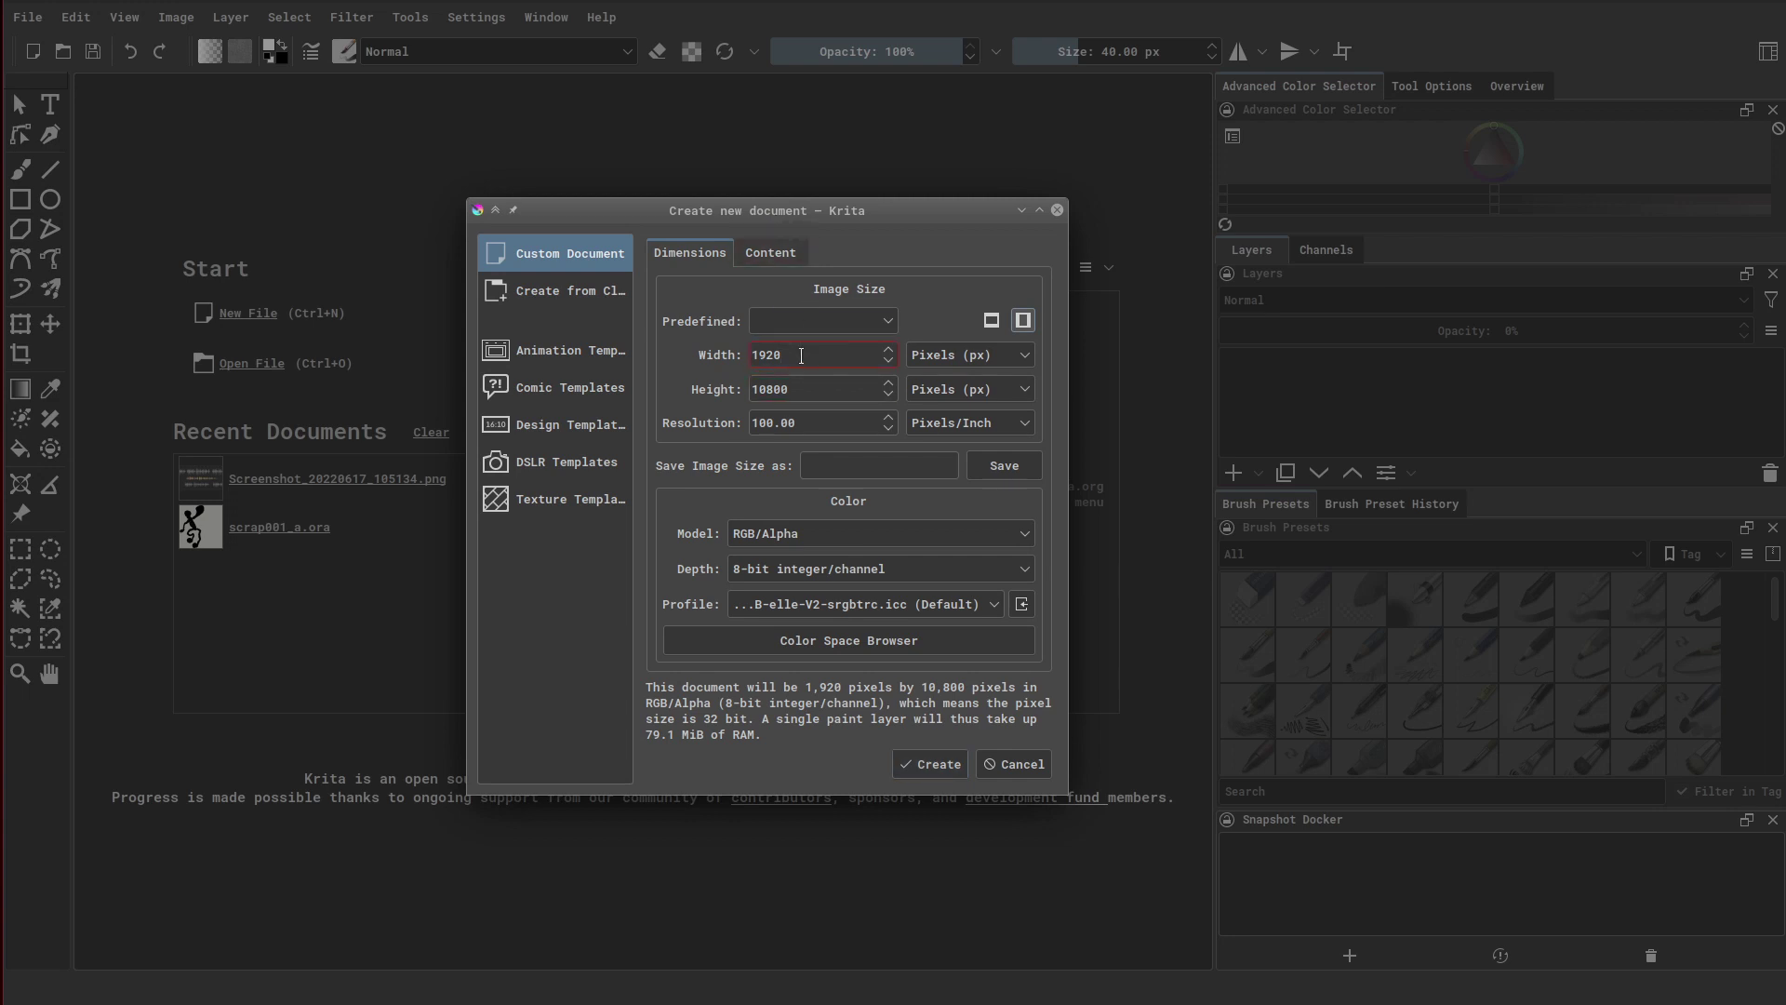
click(810, 391)
double_click(775, 391)
text(1080)
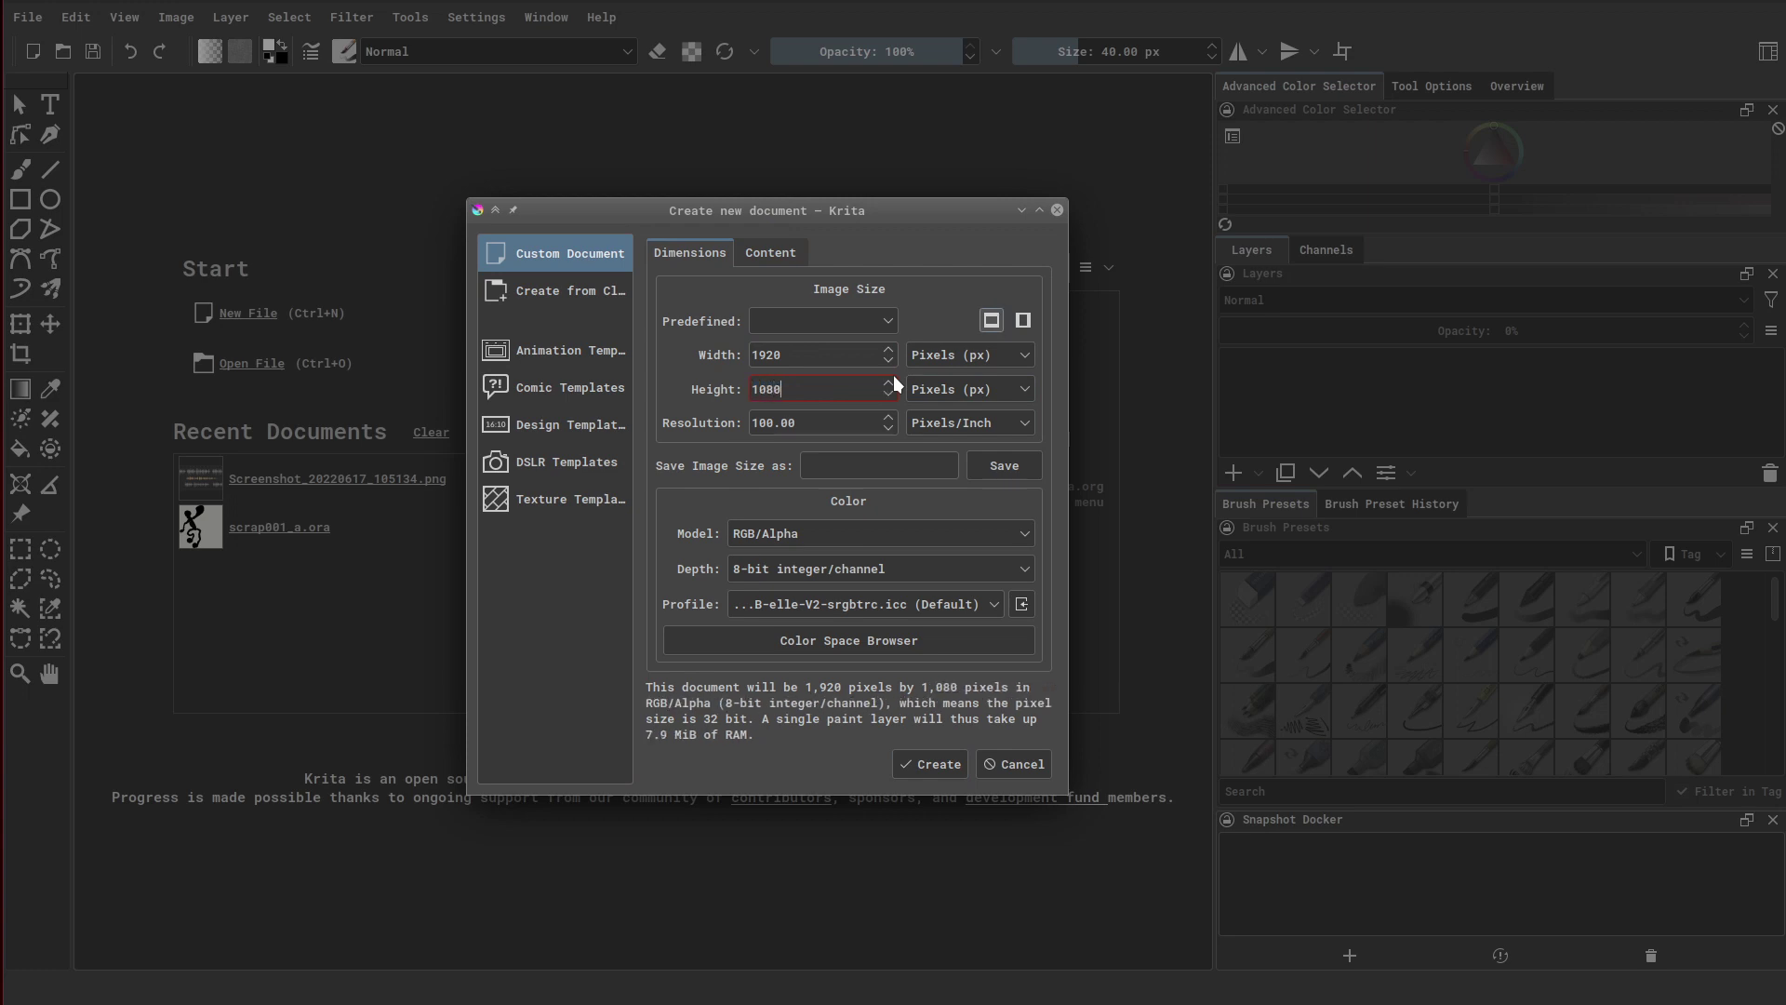
text(*10)
key(Return)
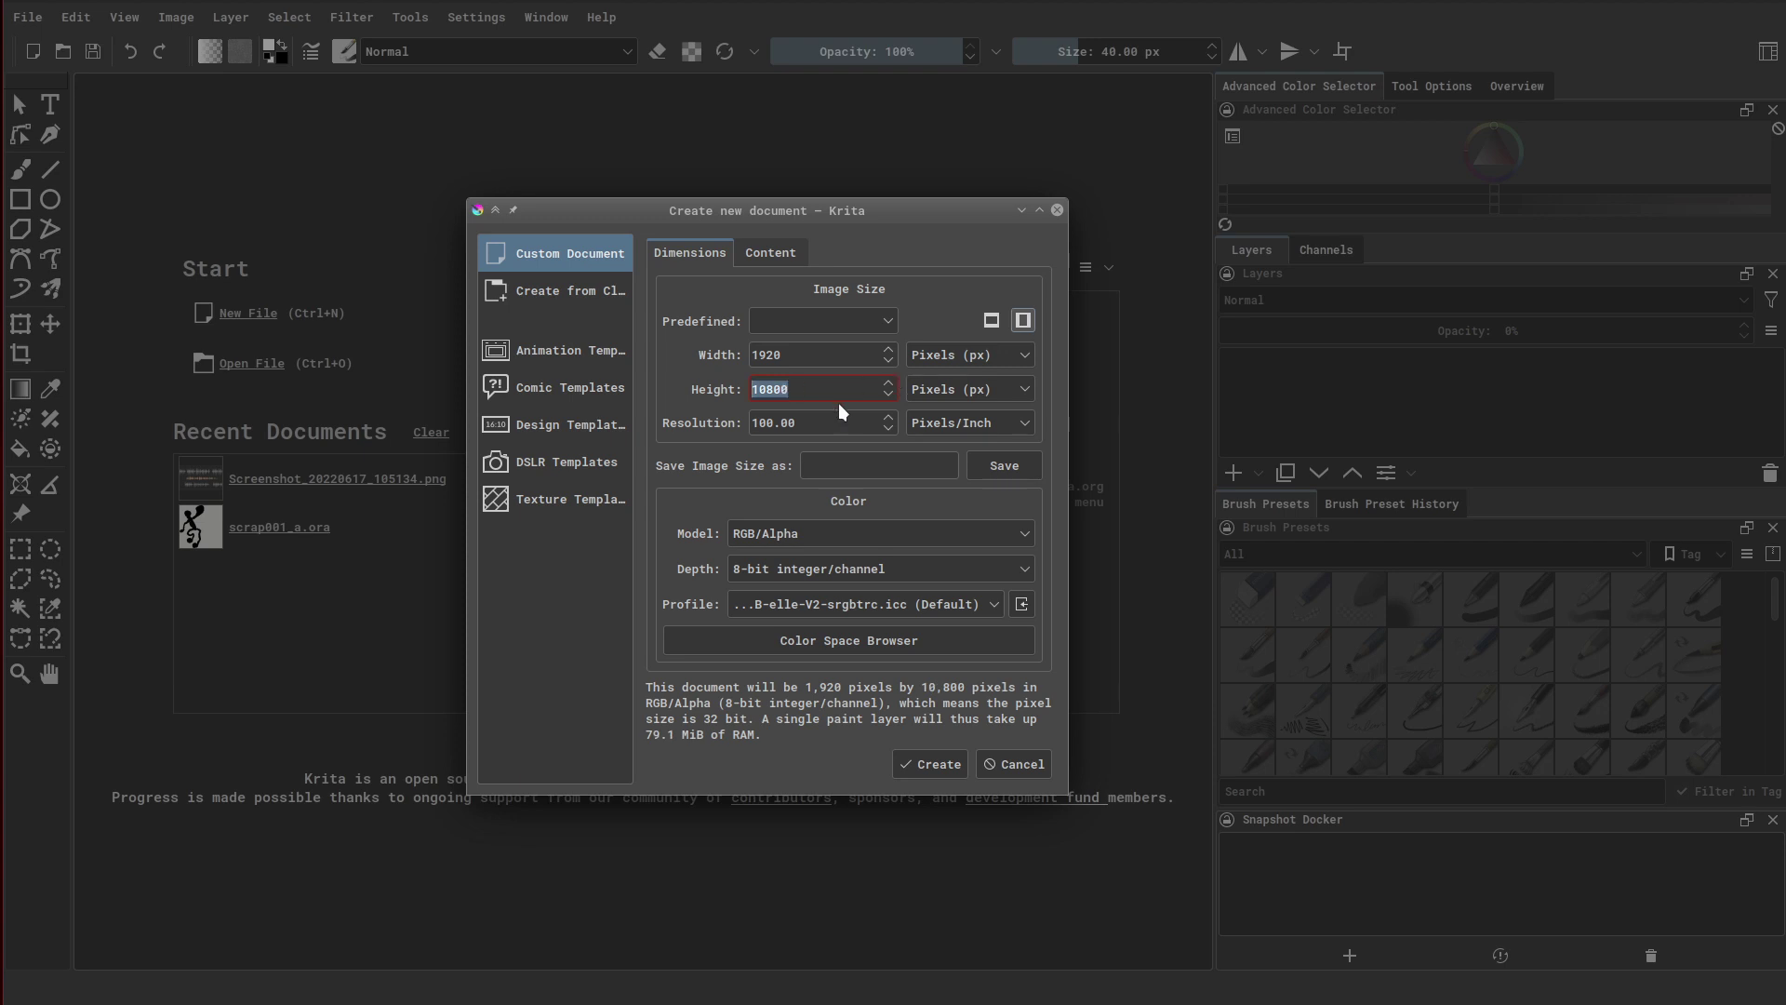
Set the document's width to 1440 pixels and create it
click(804, 354)
drag(806, 355, 754, 360)
text(1440)
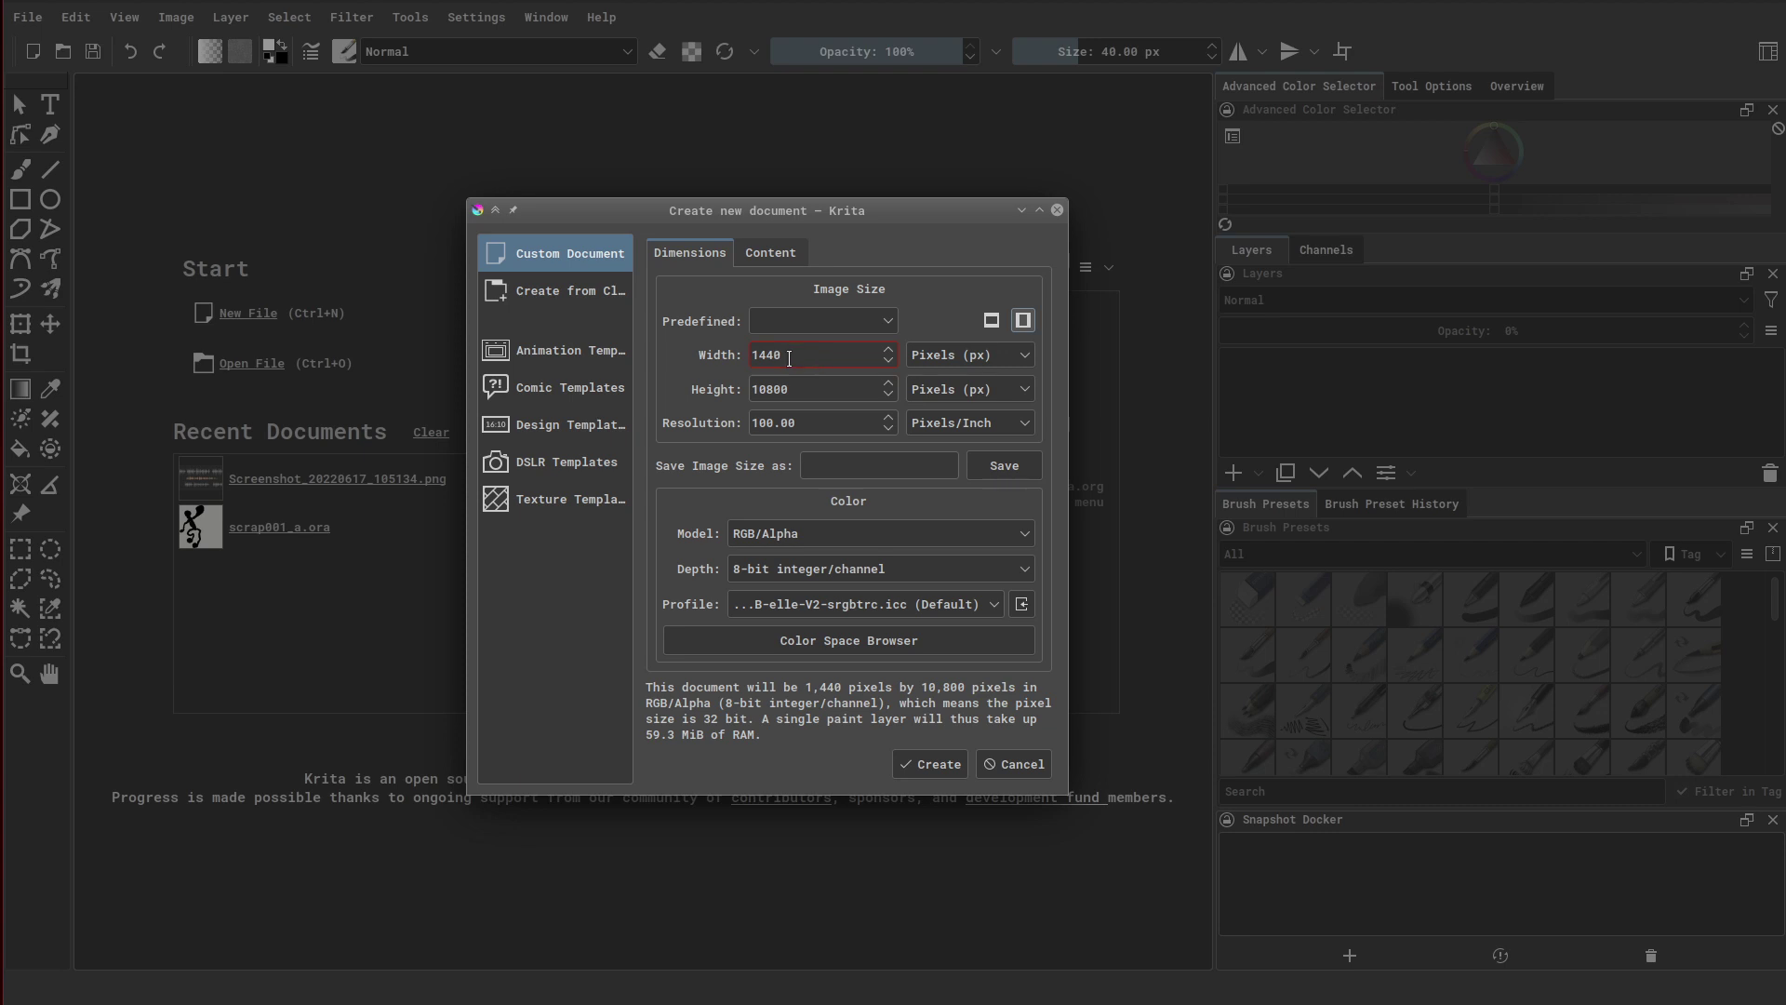
click(911, 762)
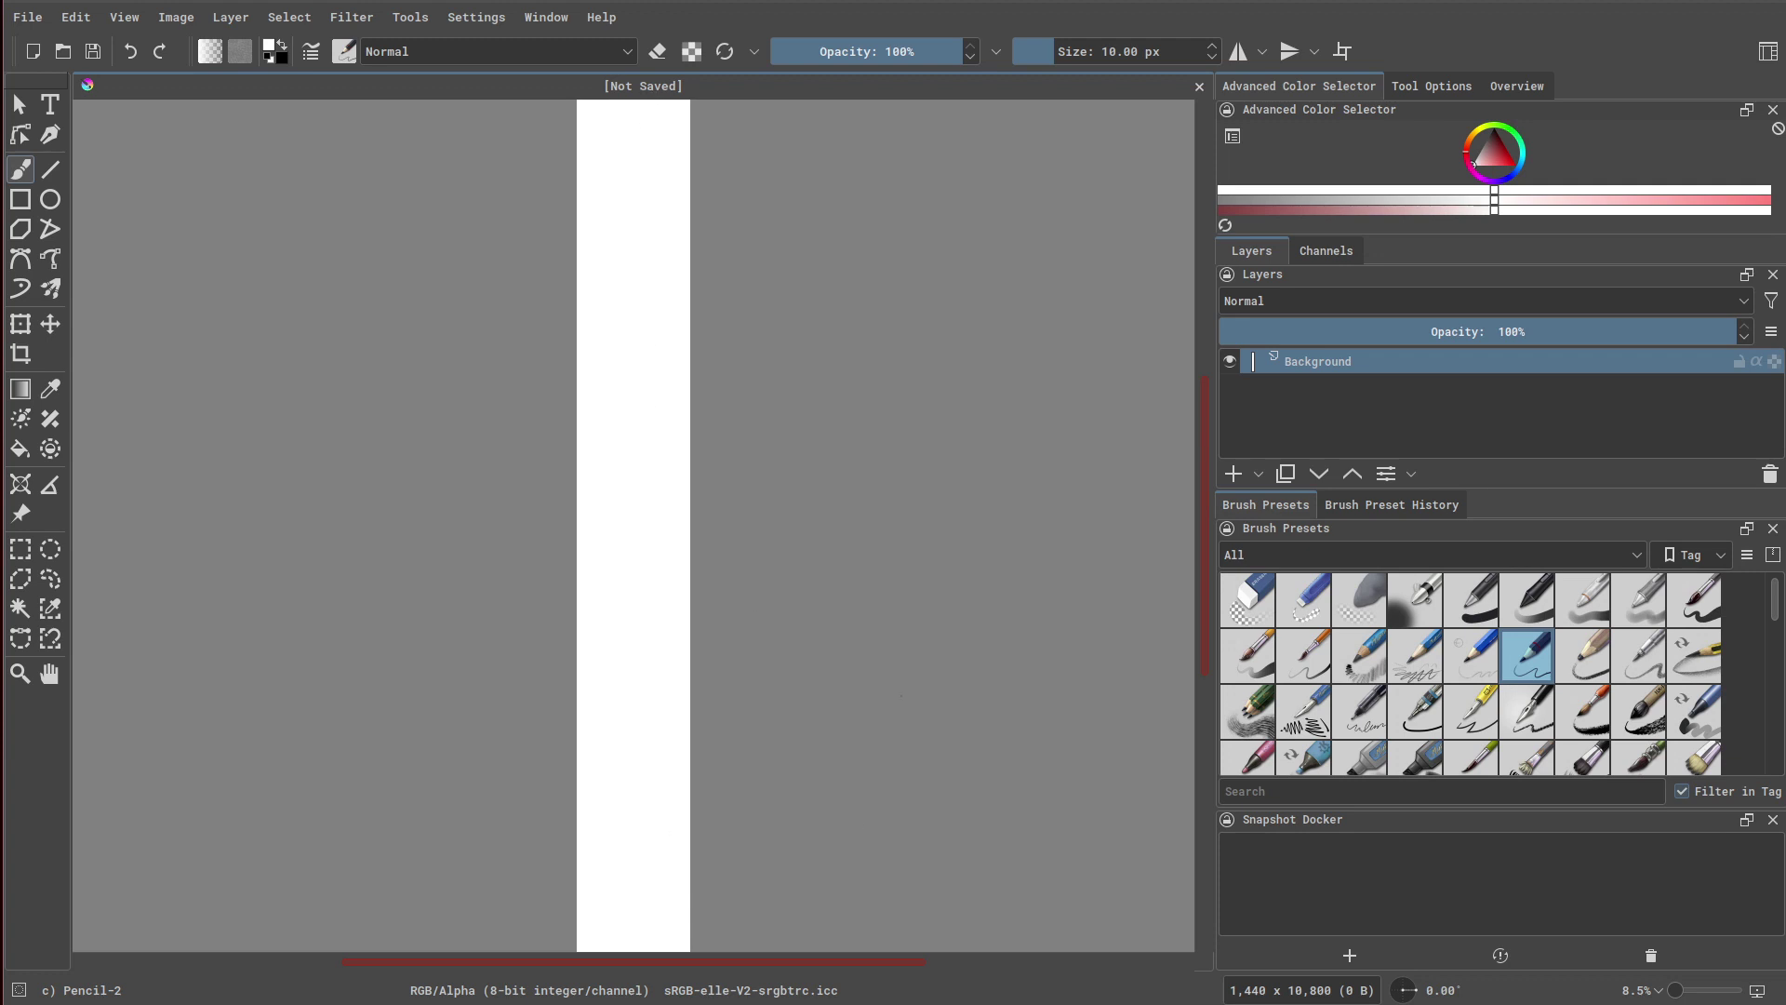
Choose the "y) Texture Spines" brush preset and enlarge its size to about 320 px
scroll(1479, 710, down, 10)
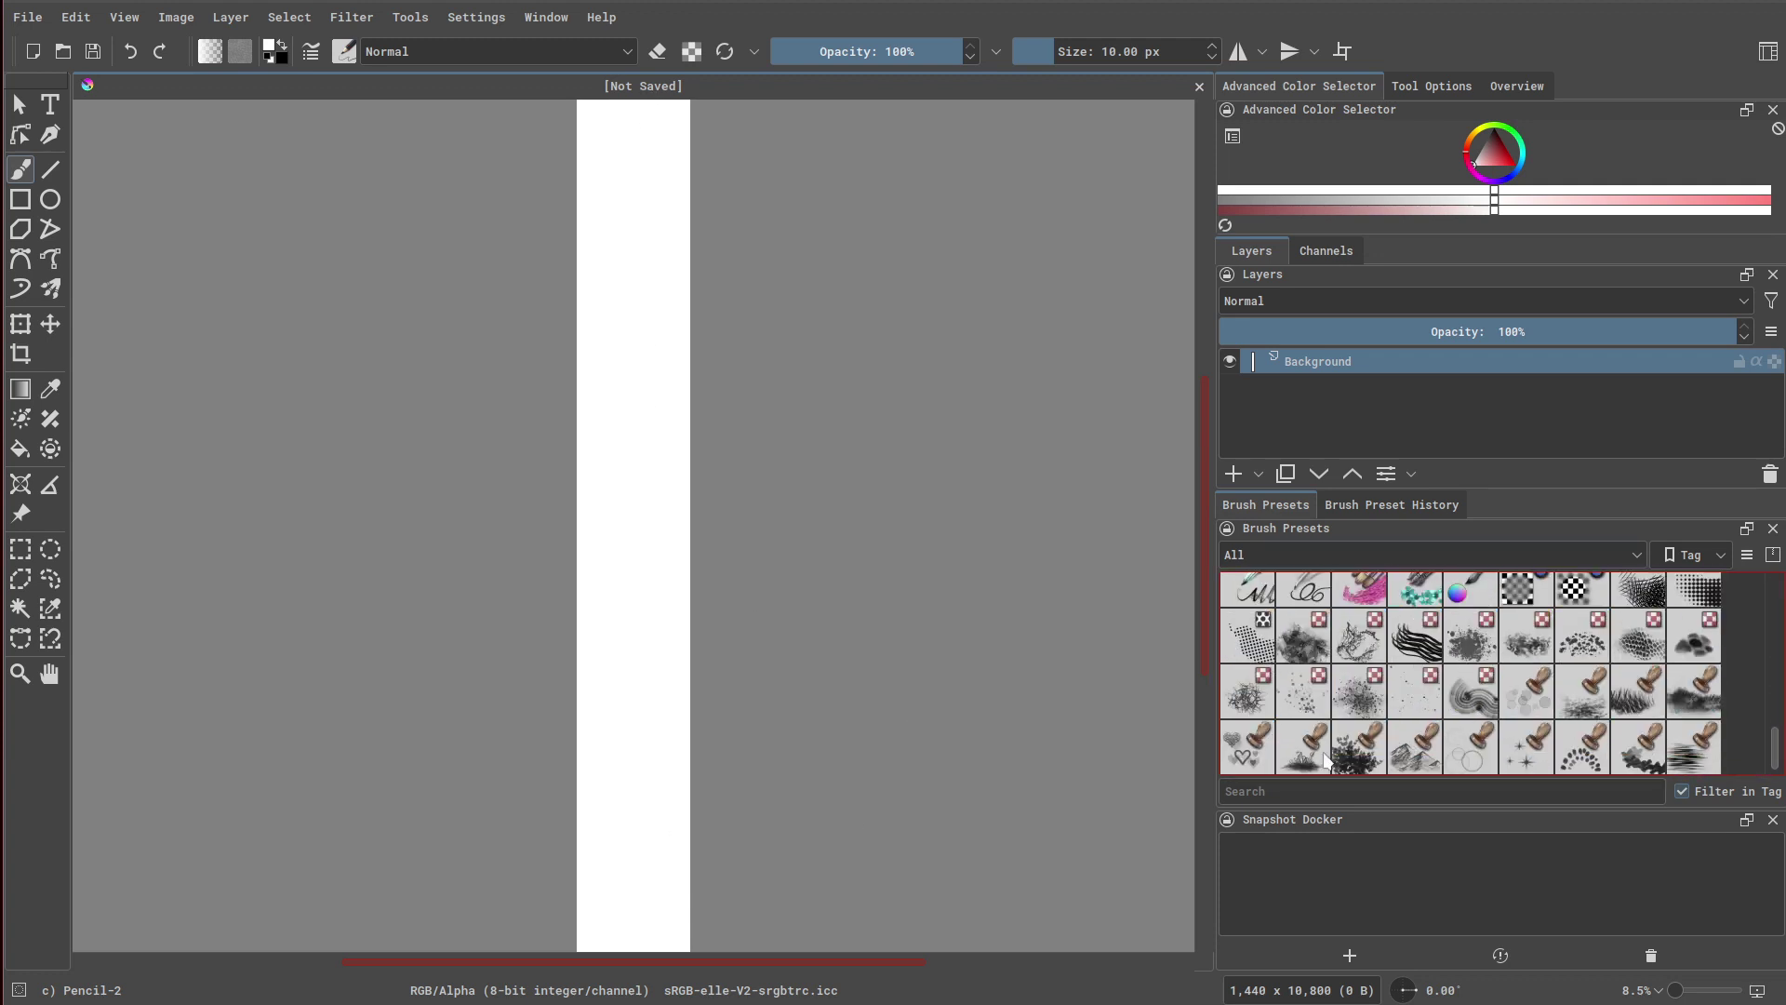
mouse_move(1242, 697)
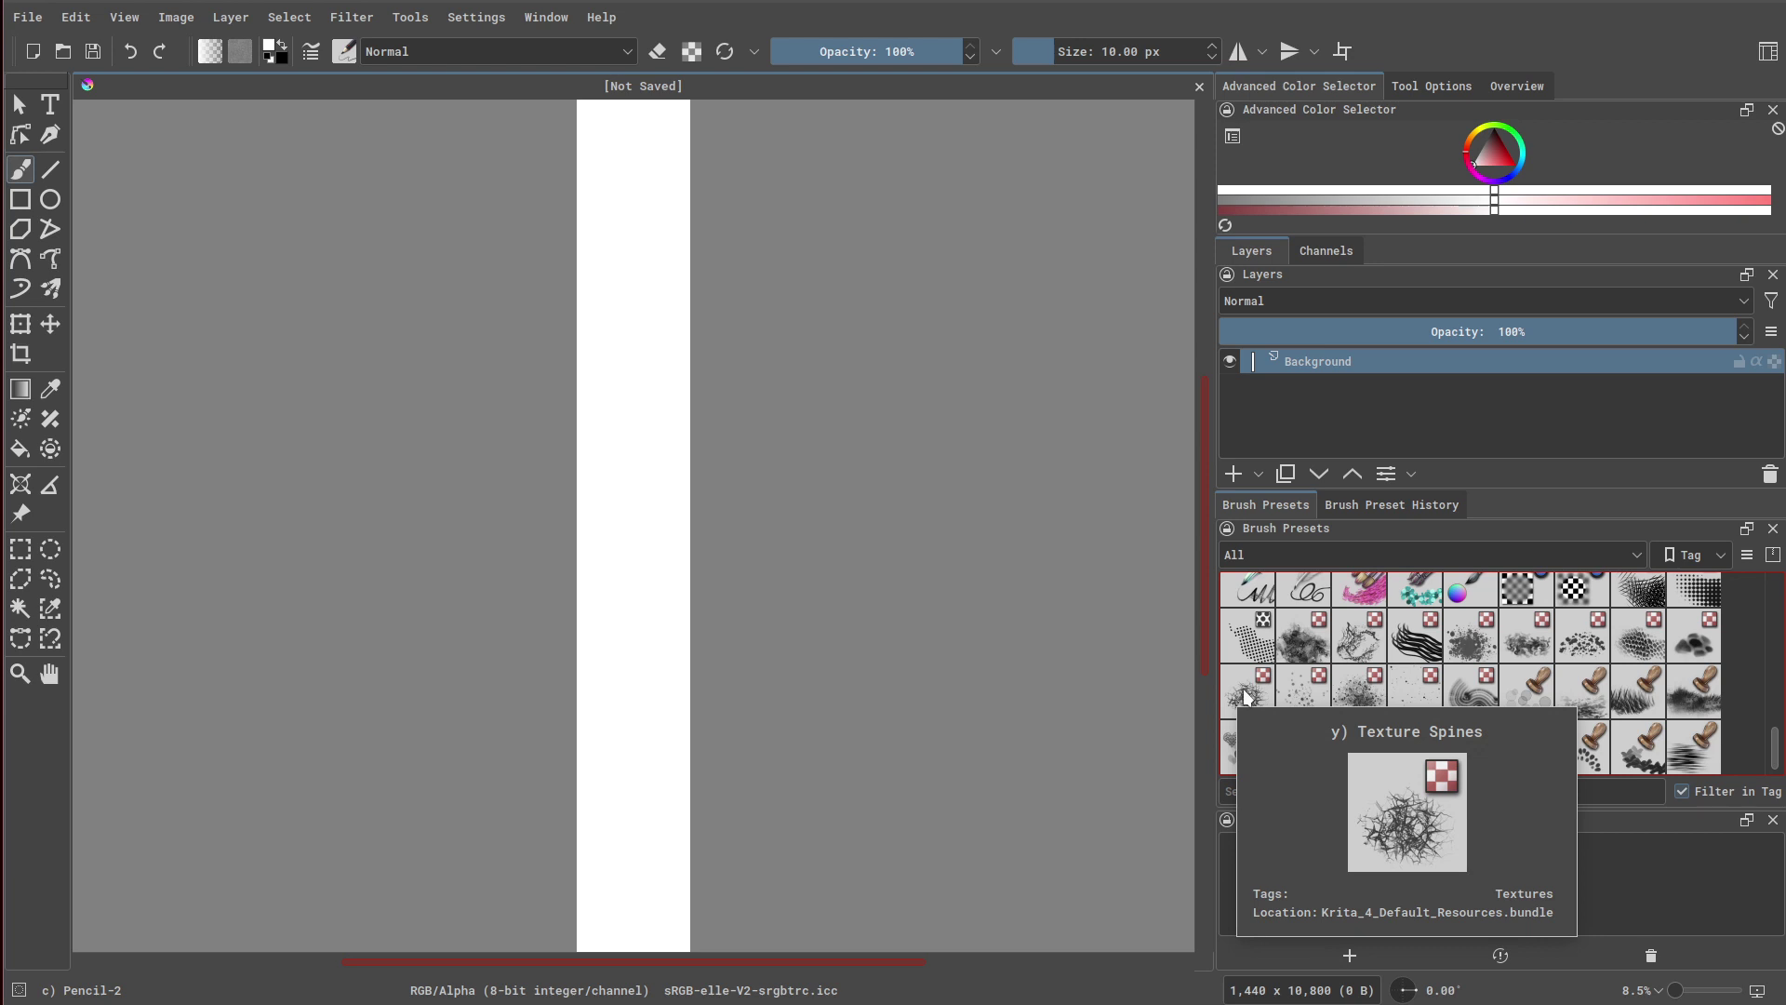
click(1247, 693)
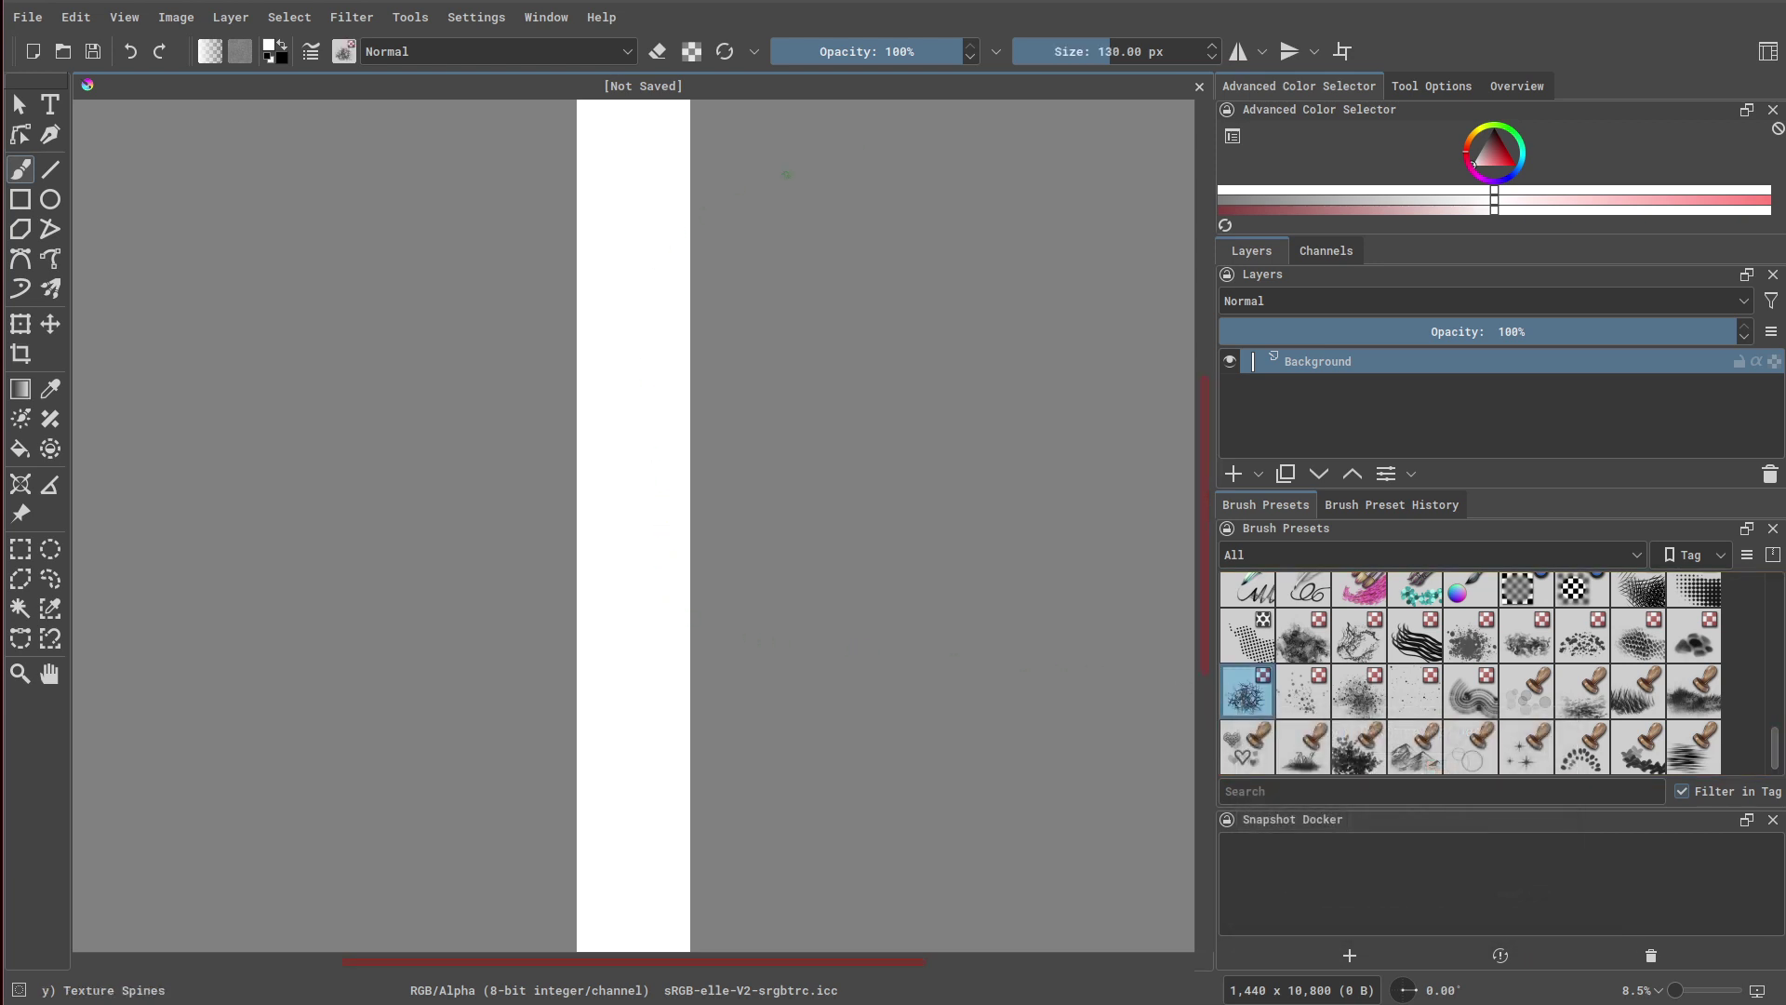
drag(1105, 51, 1139, 51)
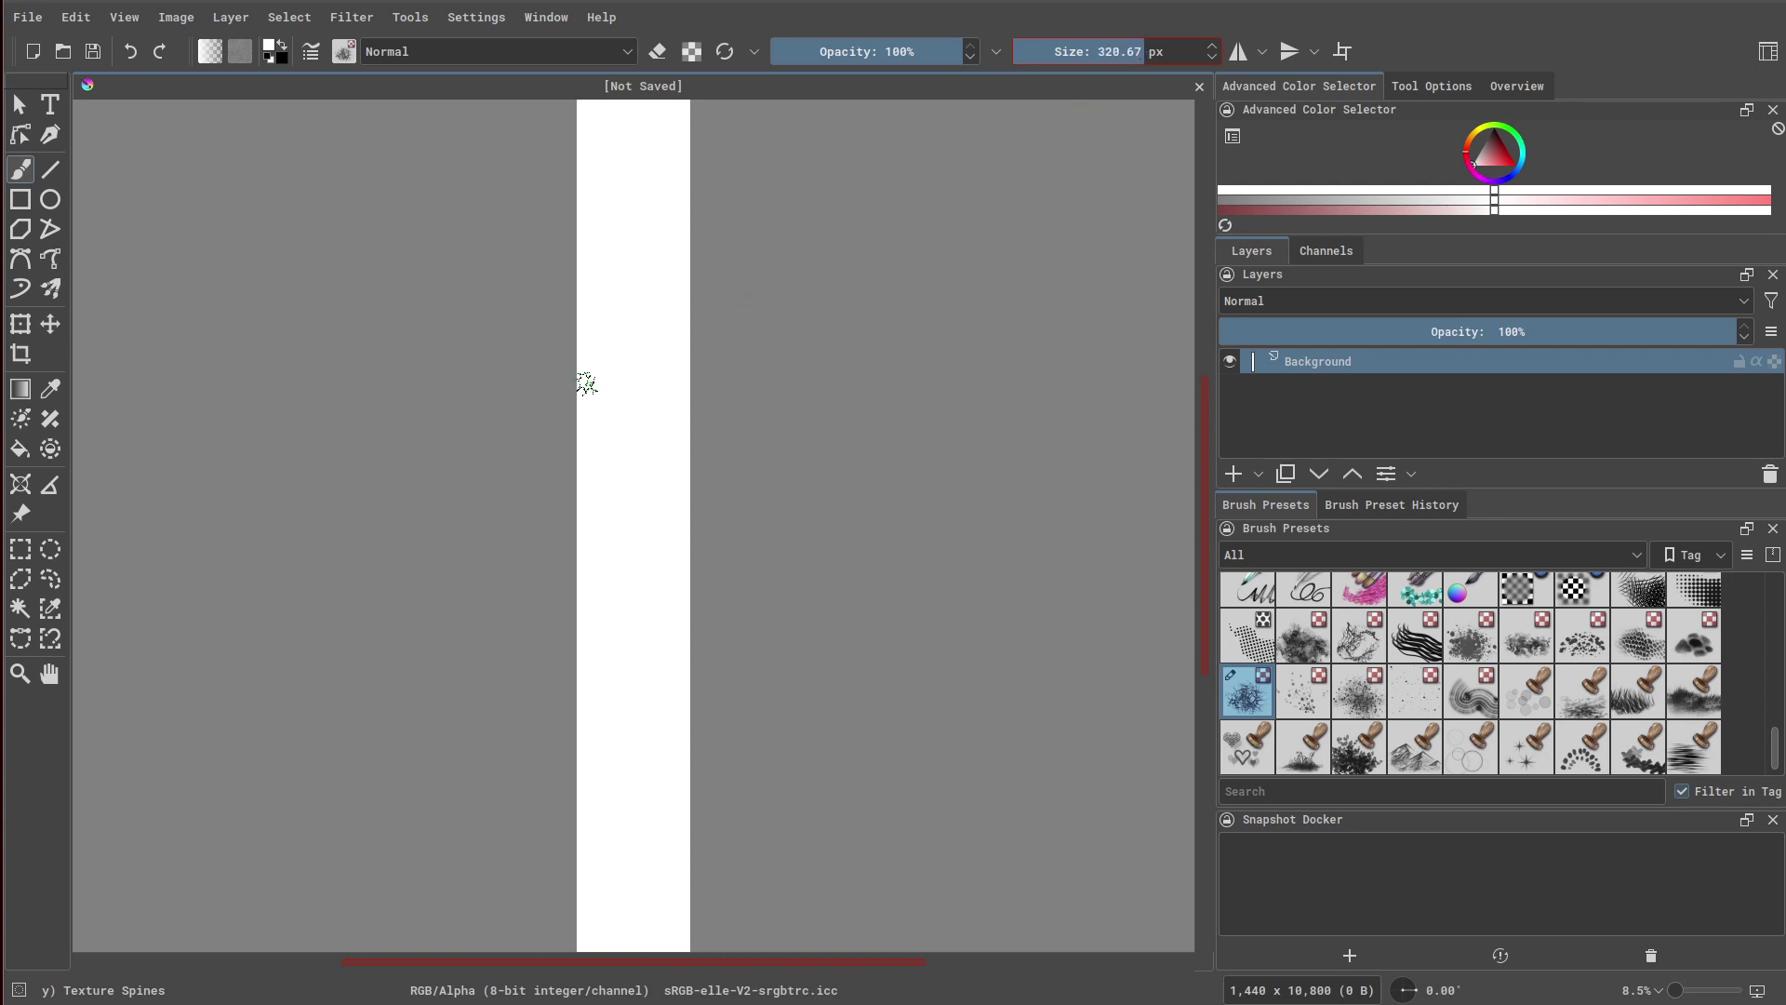
Undo the test dab on the canvas and set the Texture Spines brush size to 300 px
scroll(602, 390, up, 4)
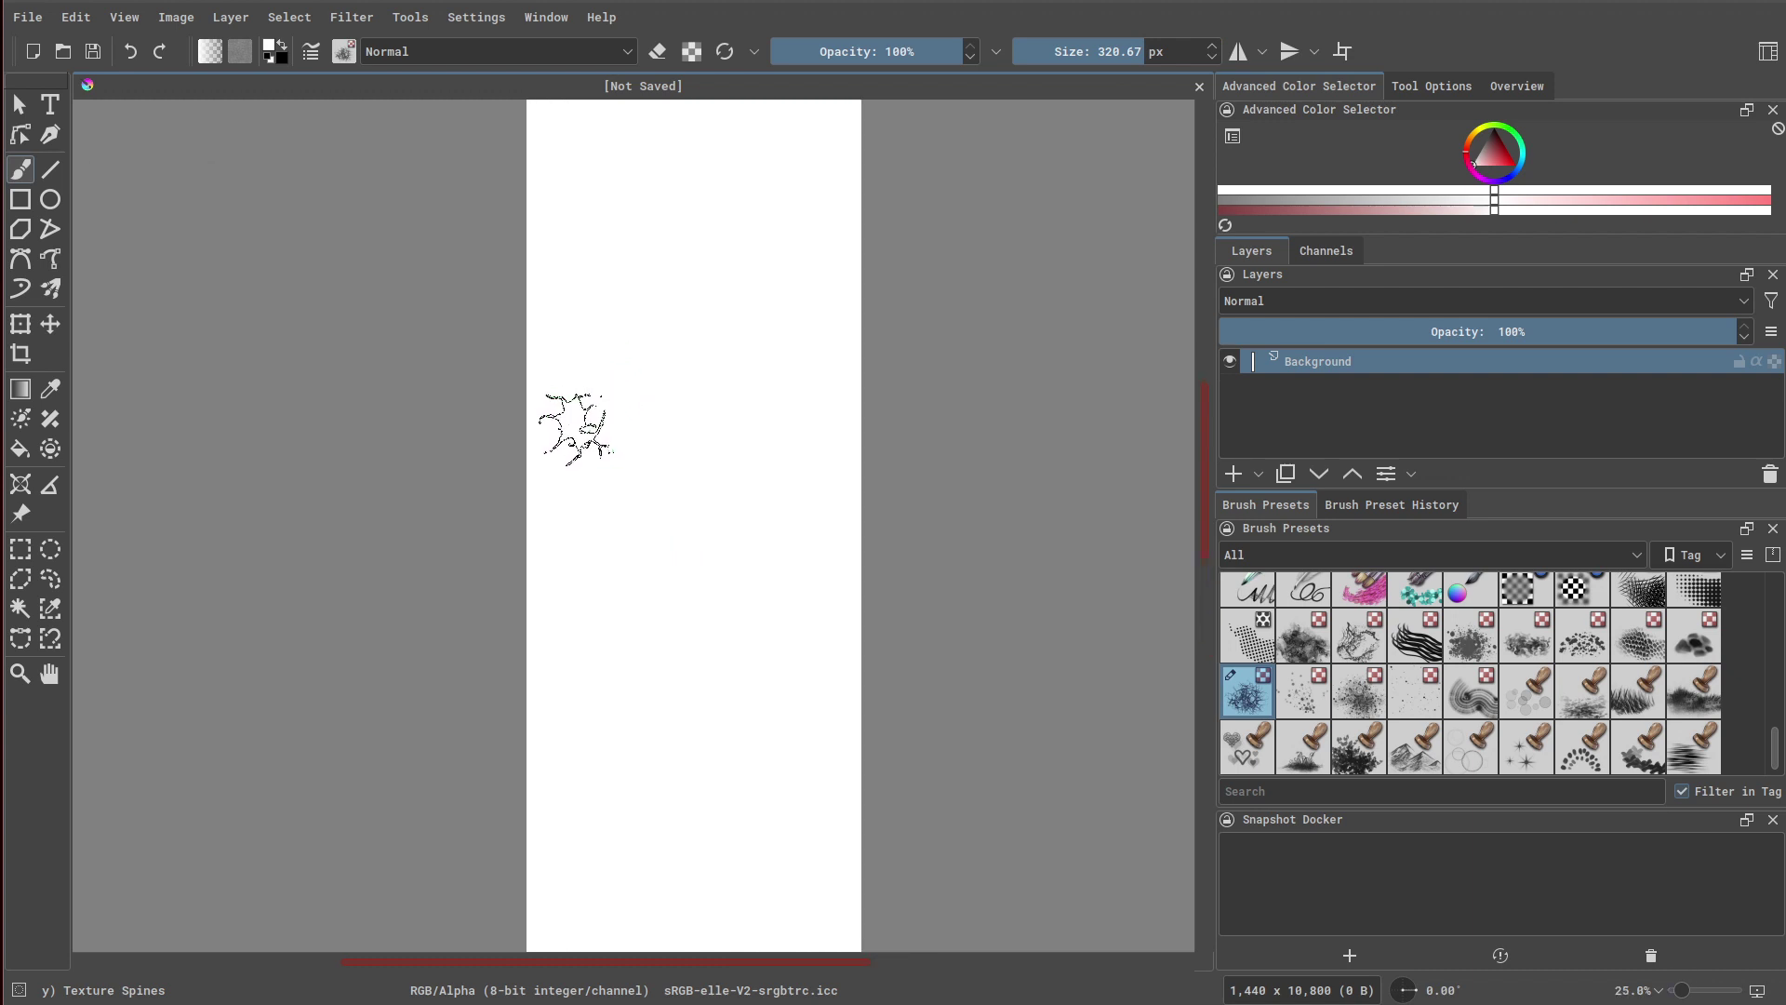
ctrl+scroll(576, 391, up, 2)
ctrl+scroll(577, 390, down, 1)
key(ctrl+z)
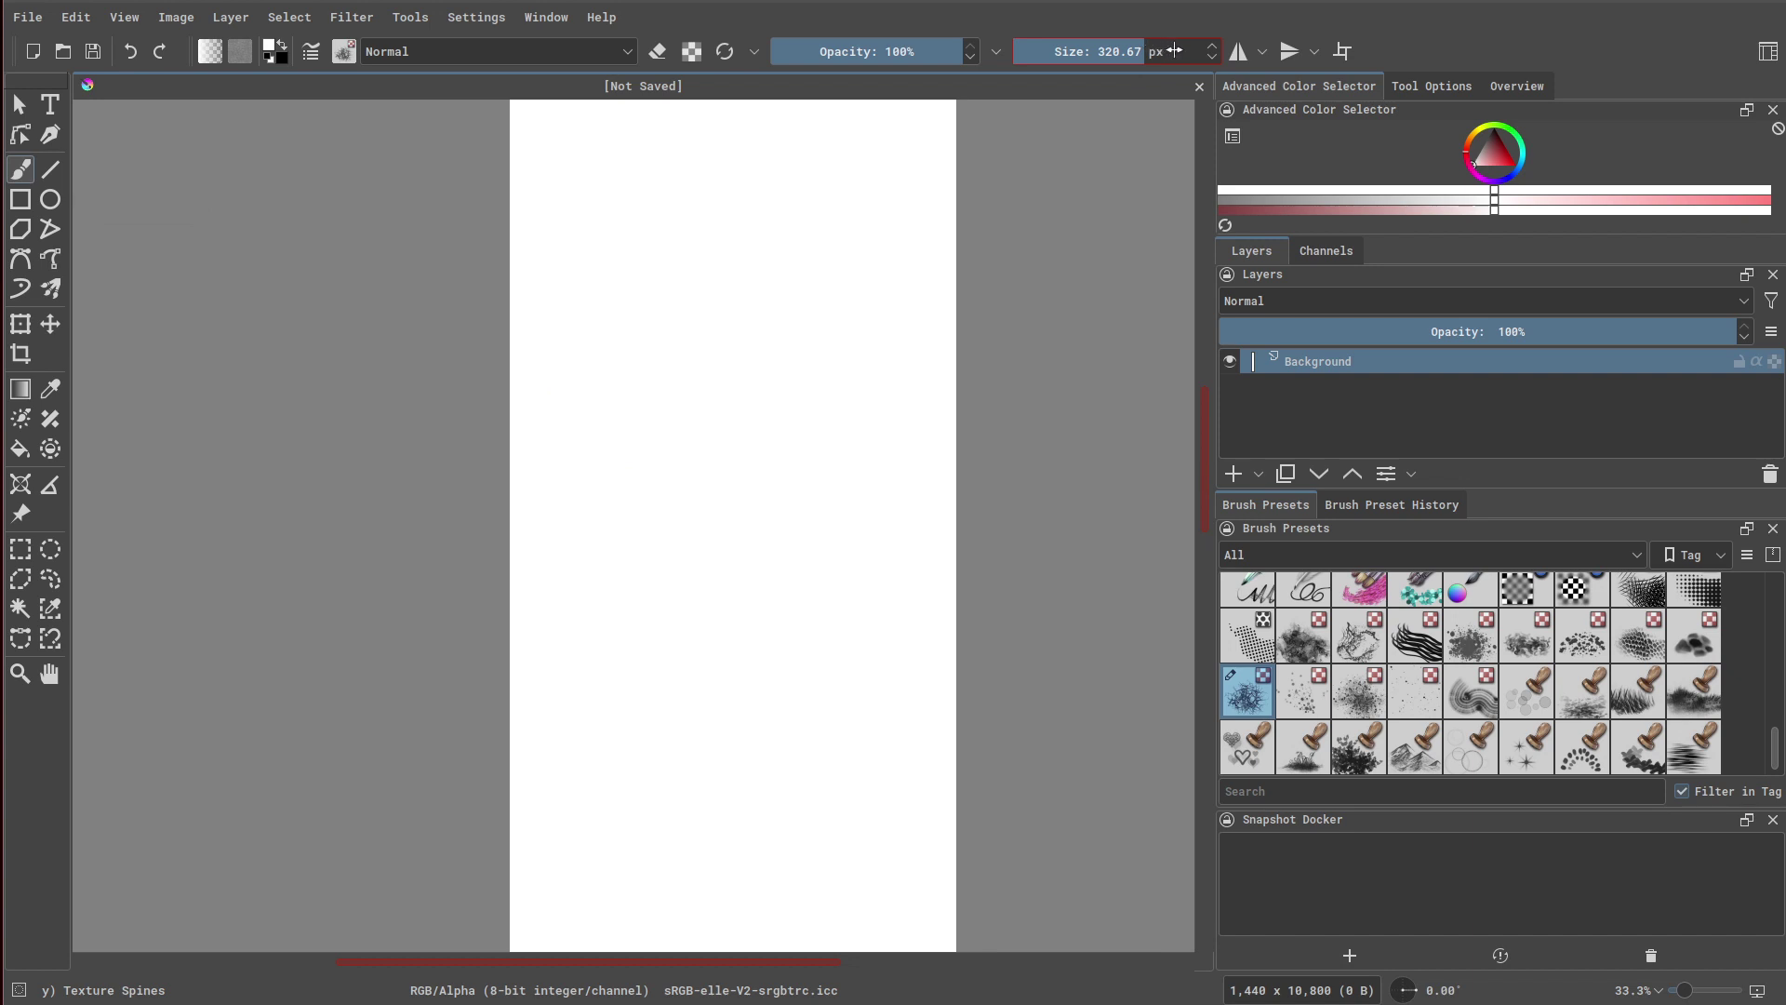
drag(1182, 52, 1106, 51)
click(1112, 51)
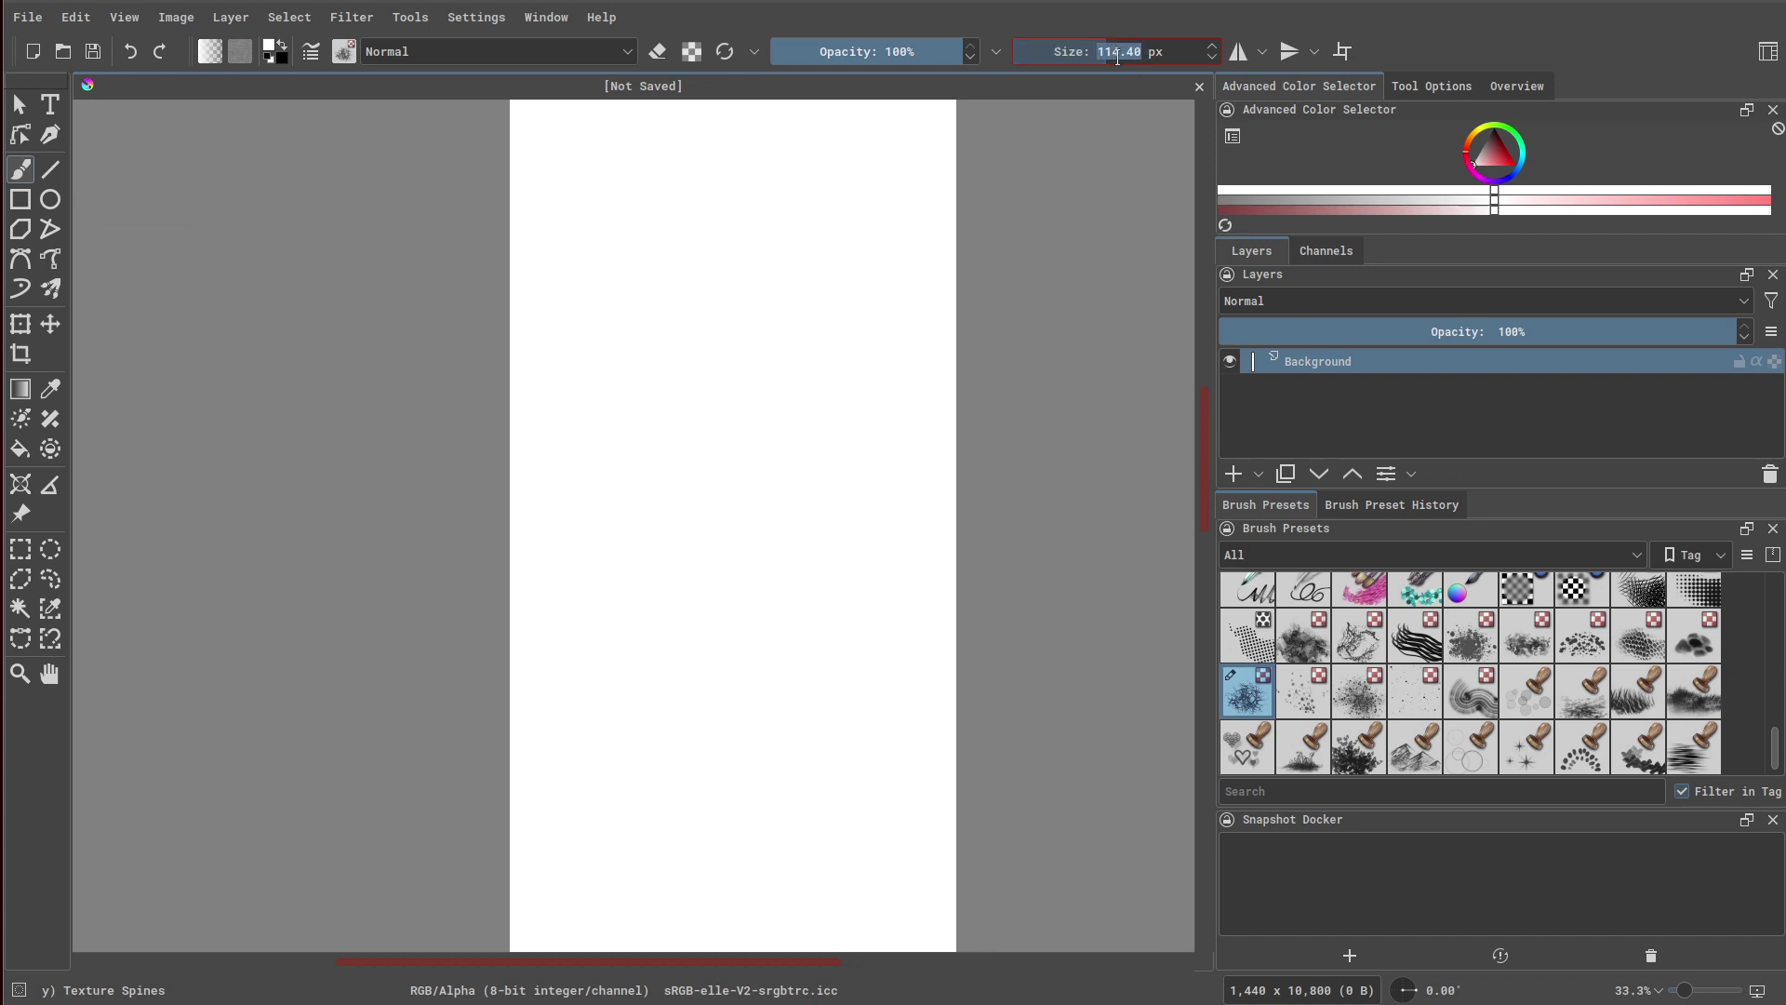
text(300)
key(Return)
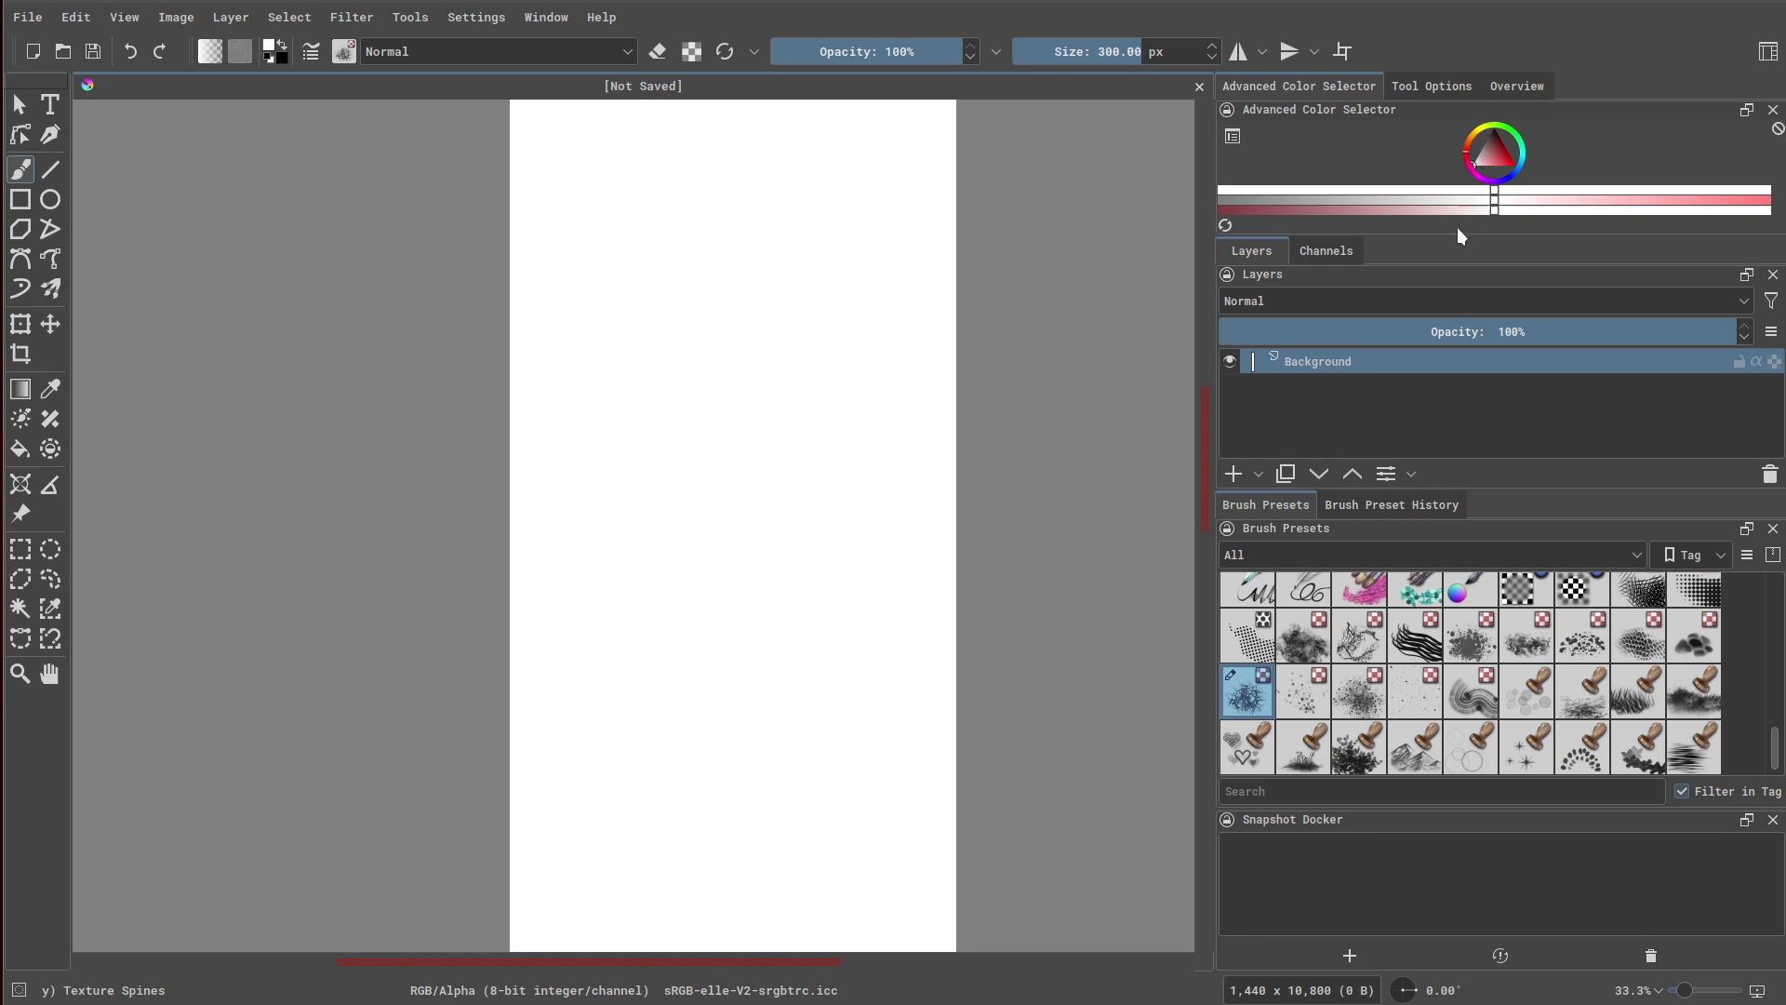
Enlarge the colour selector and pick a light orange as the painting colour
drag(1458, 235, 1459, 322)
mouse_move(1439, 153)
mouse_down()
mouse_move(1455, 145)
mouse_move(1446, 167)
mouse_move(1517, 238)
mouse_move(1500, 238)
mouse_up()
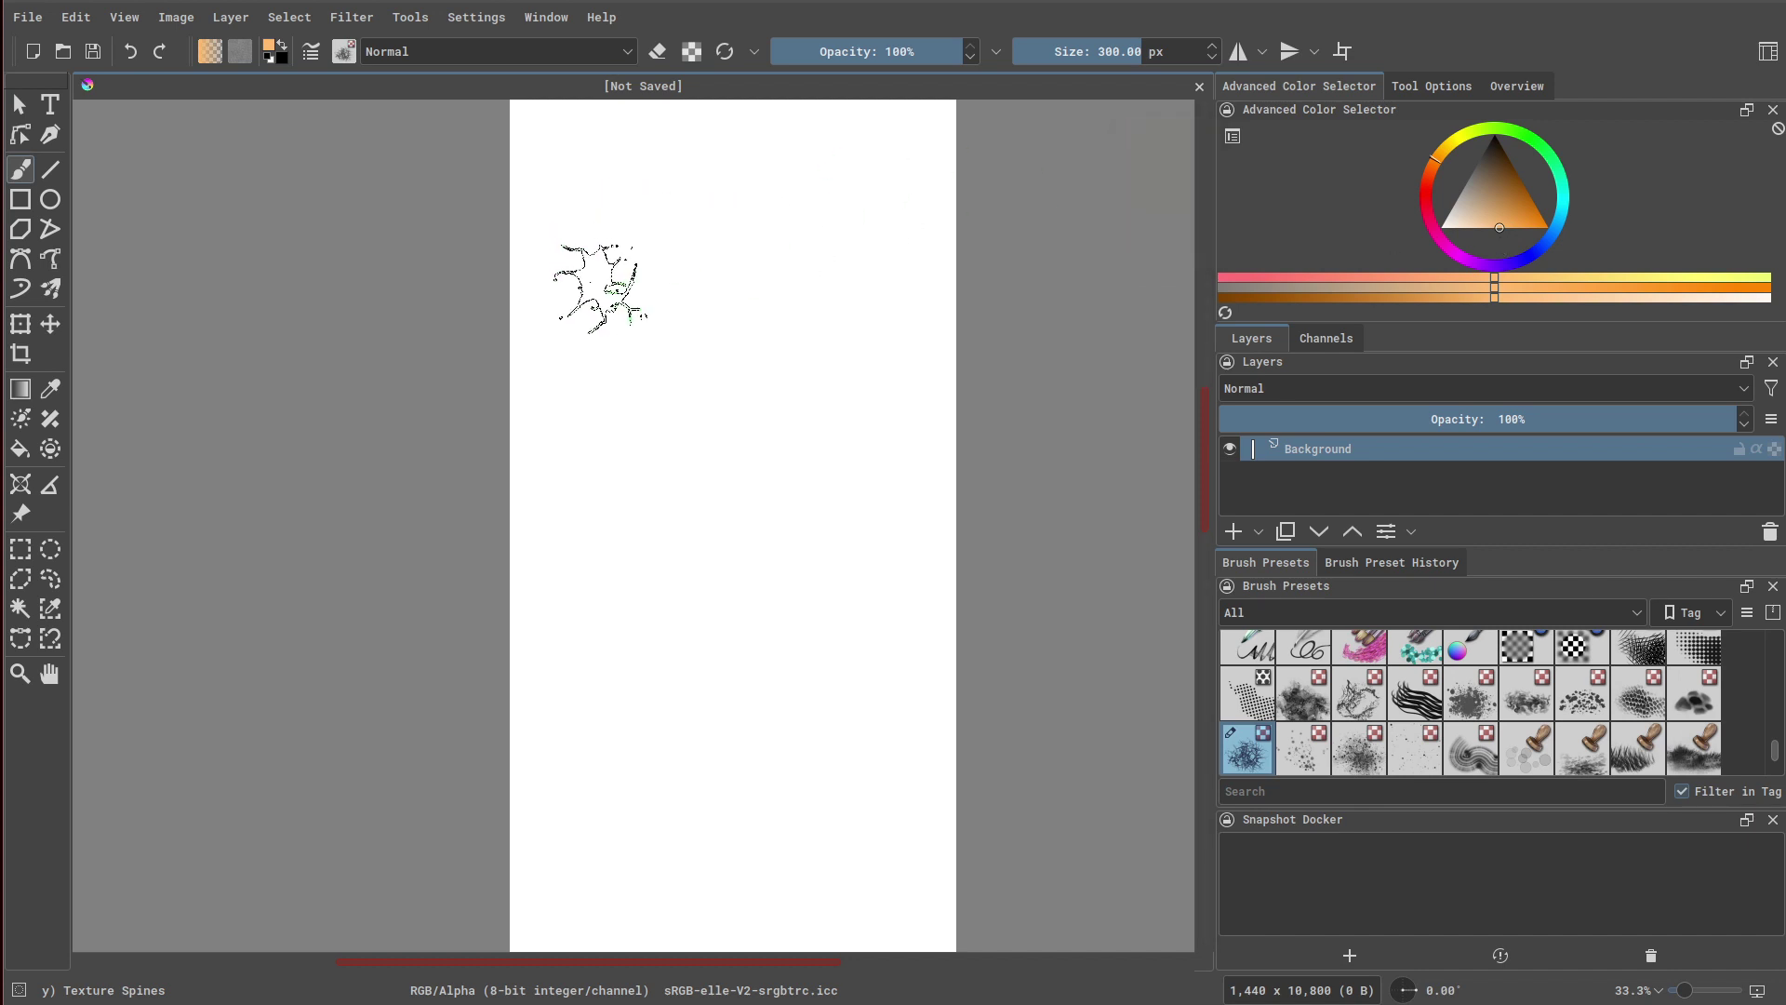
ctrl+scroll(602, 293, up, 5)
scroll(602, 294, down, 5)
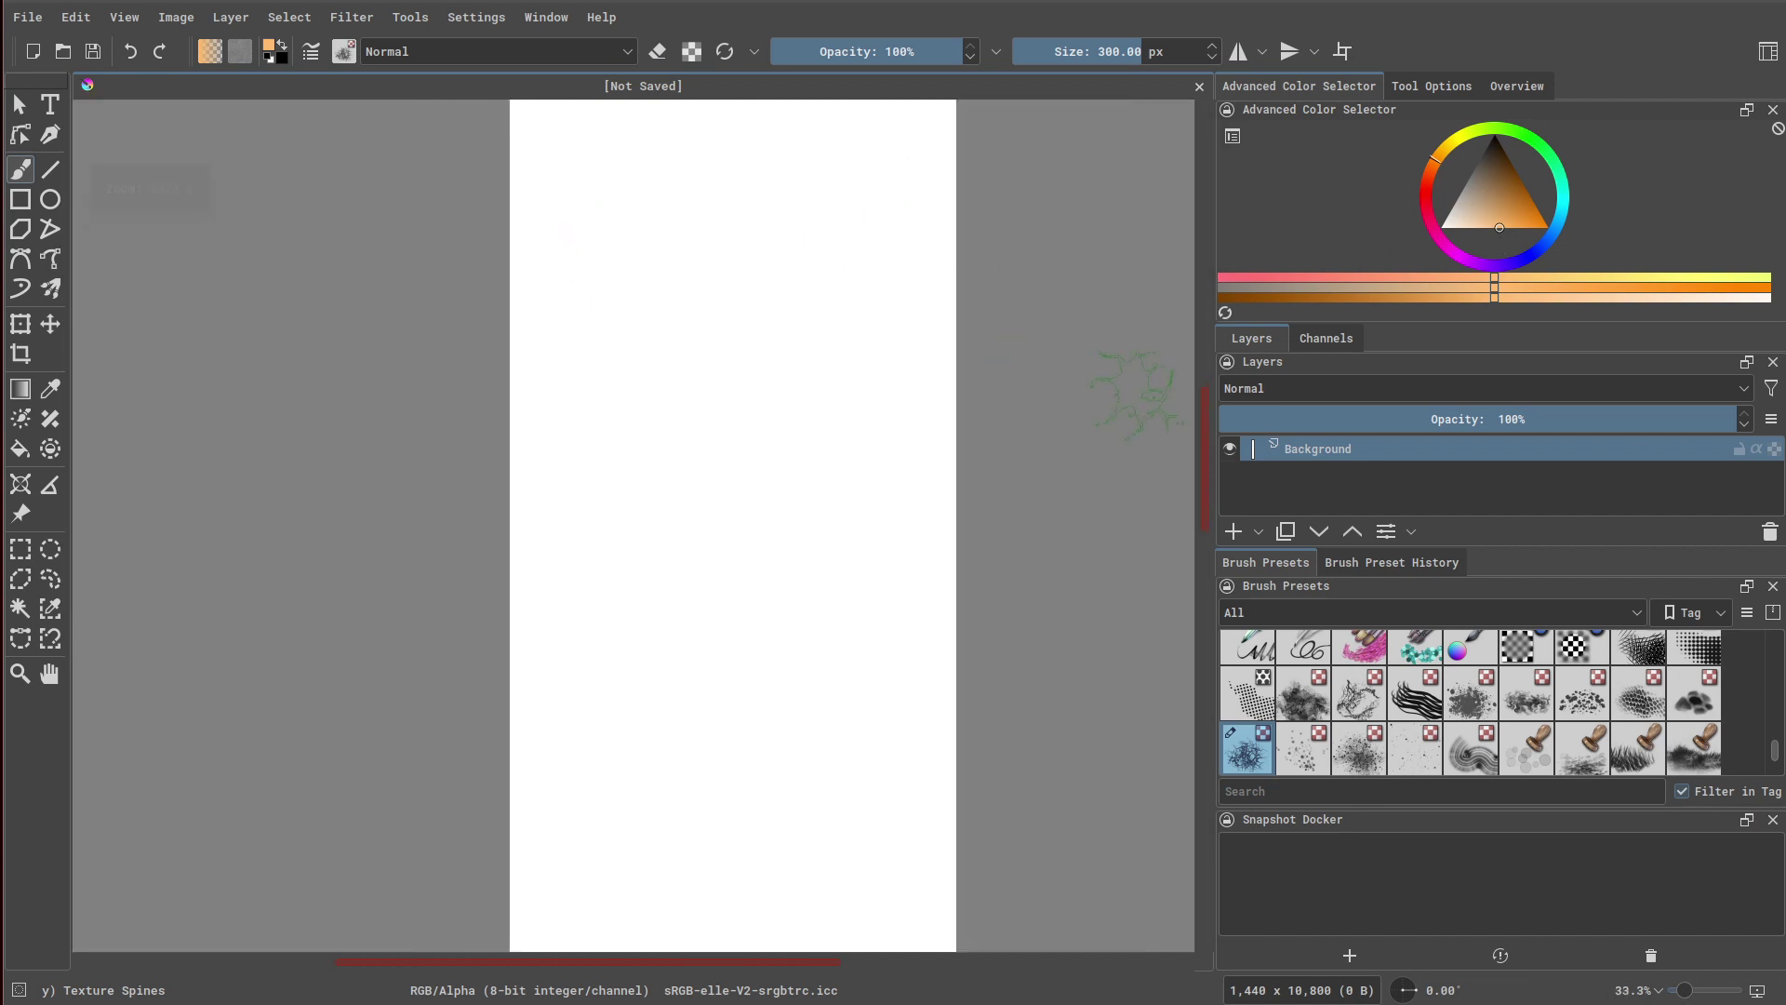
Paint light orange spines along the left edge of the canvas, from its top down to its bottom
middle_drag(850, 292, 866, 829)
mouse_move(840, 257)
middle_down()
mouse_move(813, 638)
mouse_move(866, 862)
mouse_move(869, 474)
mouse_move(843, 433)
middle_up()
ctrl+scroll(869, 518, down, 2)
drag(696, 139, 706, 900)
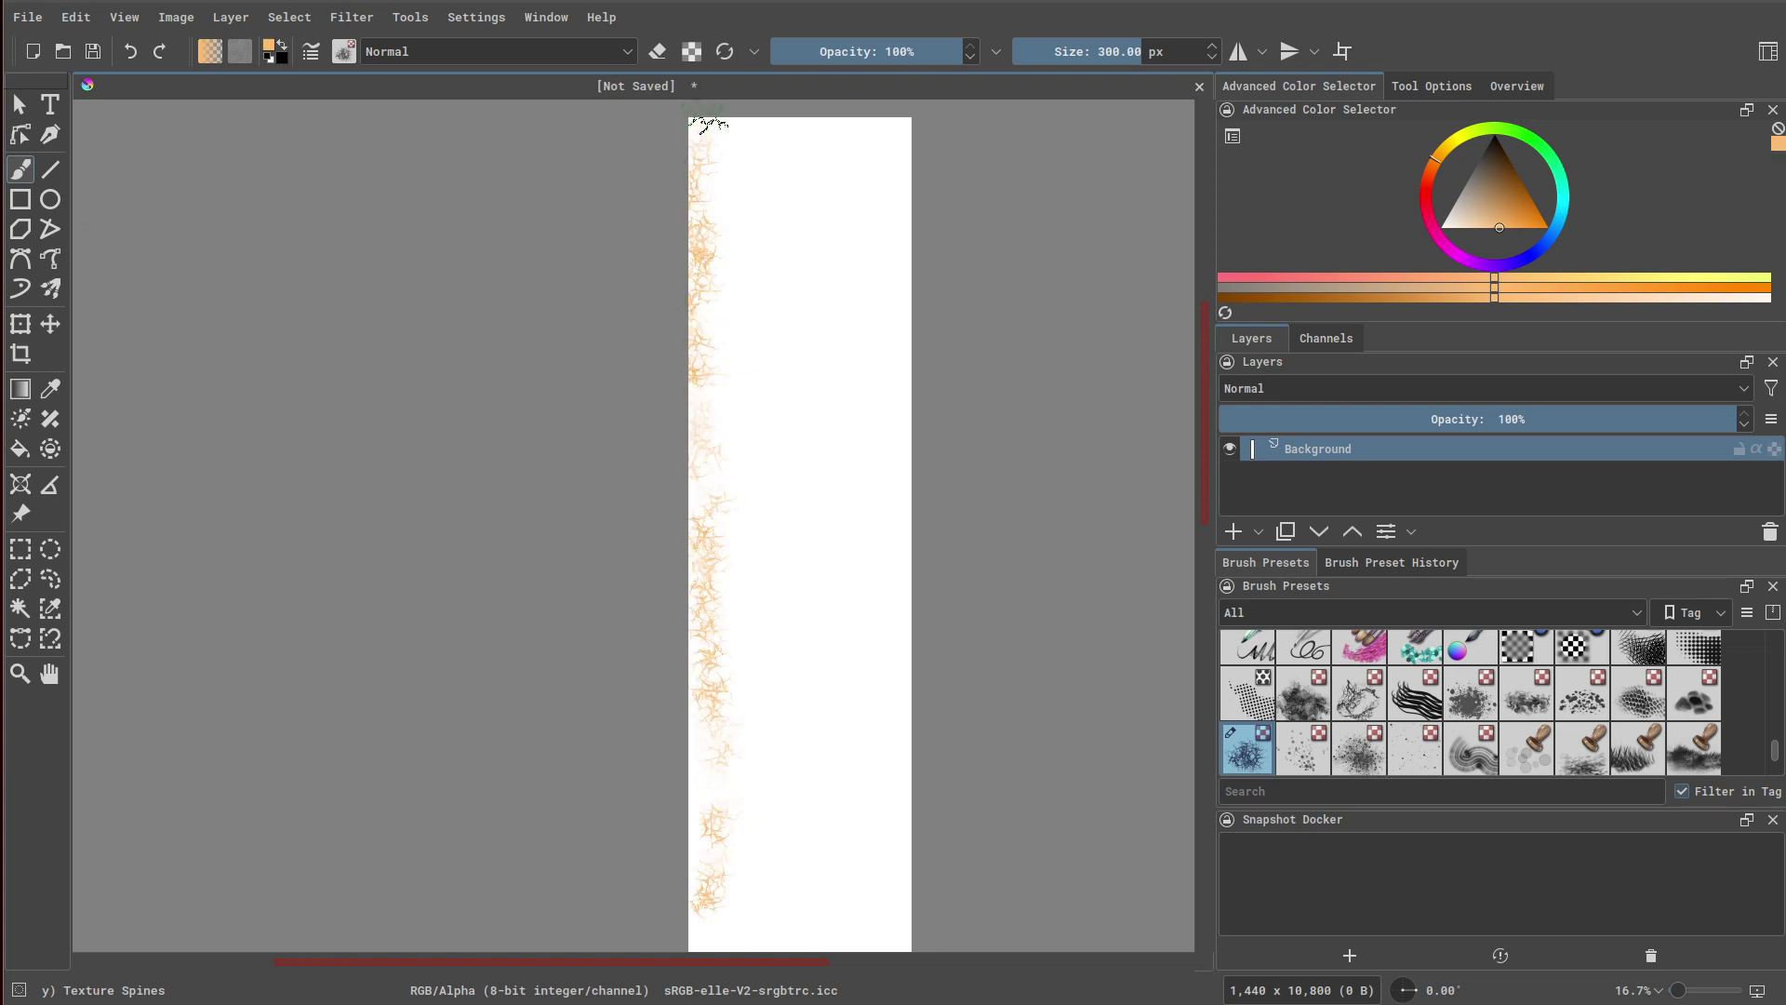
drag(705, 123, 706, 668)
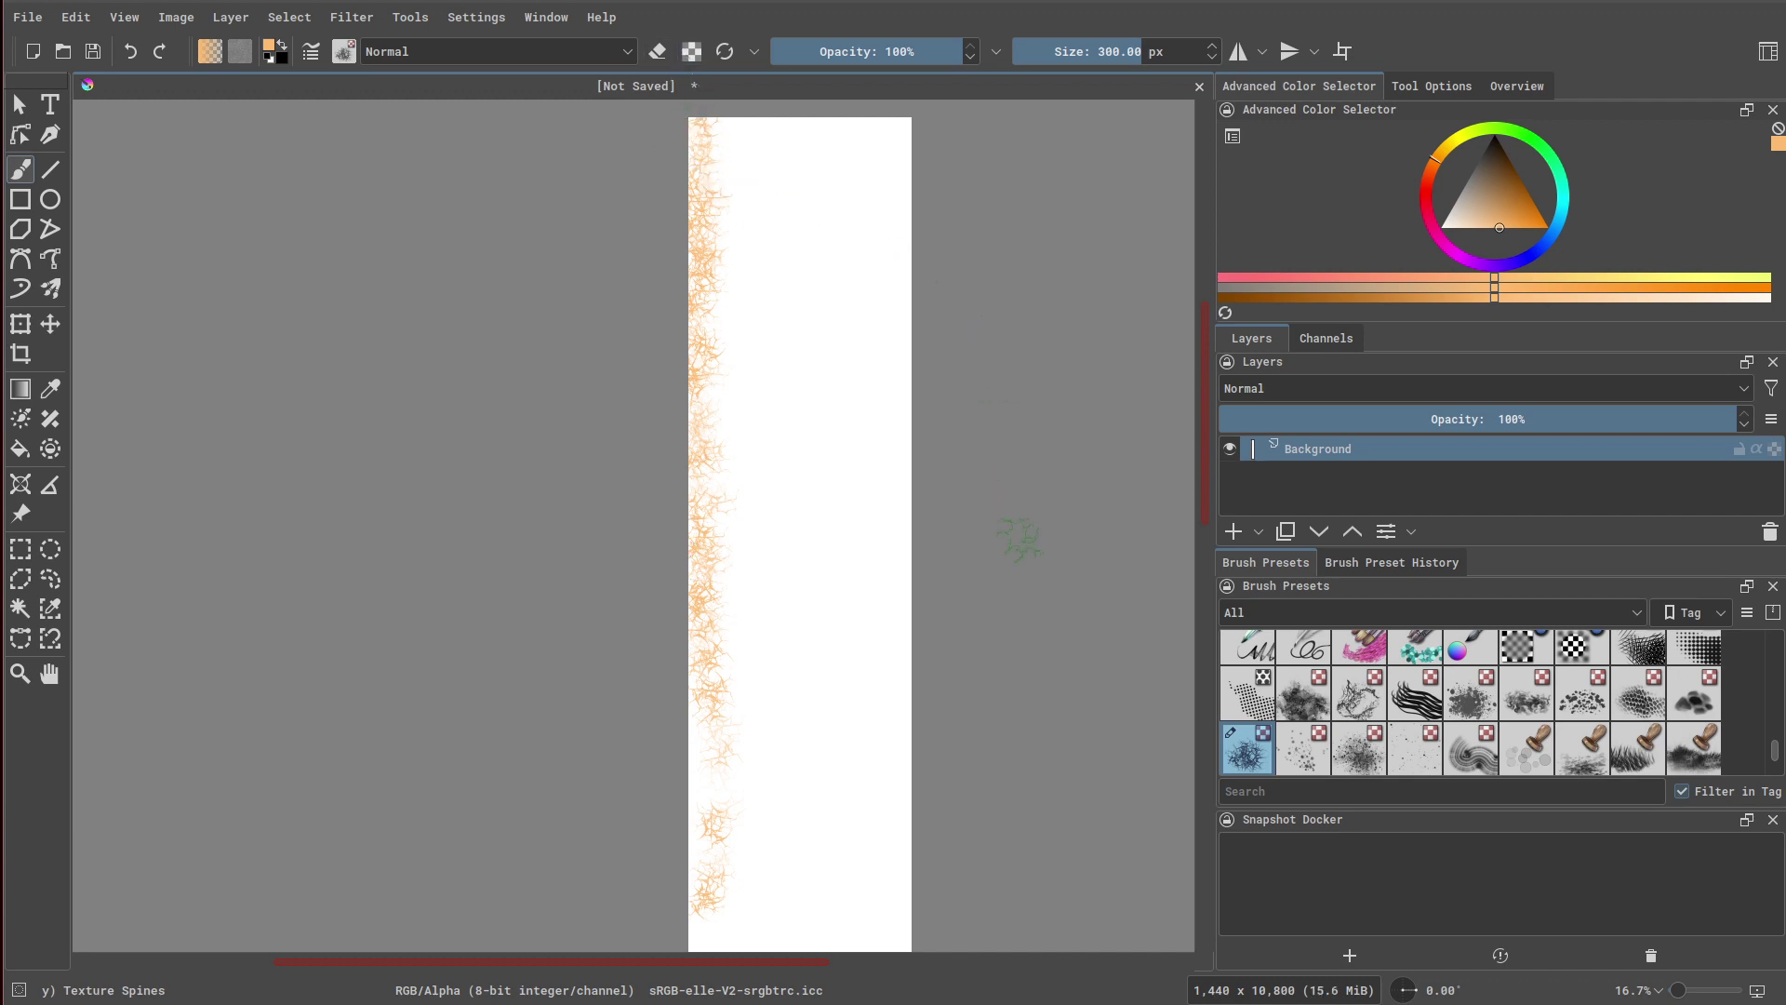
mouse_move(1021, 540)
middle_down()
mouse_move(1056, 212)
mouse_move(1025, 91)
middle_up()
middle_drag(1024, 722, 1046, 587)
drag(738, 139, 735, 596)
middle_drag(1123, 589, 1138, 149)
drag(750, 158, 752, 683)
drag(745, 402, 739, 530)
Paint light orange spines along the right edge of the canvas, from its bottom up to its top
mouse_move(951, 721)
mouse_down()
mouse_move(929, 455)
mouse_move(951, 181)
mouse_up()
middle_drag(986, 247, 944, 893)
drag(907, 763, 906, 279)
middle_drag(903, 536, 910, 866)
drag(909, 790, 888, 107)
middle_drag(1008, 279, 993, 532)
drag(898, 339, 893, 444)
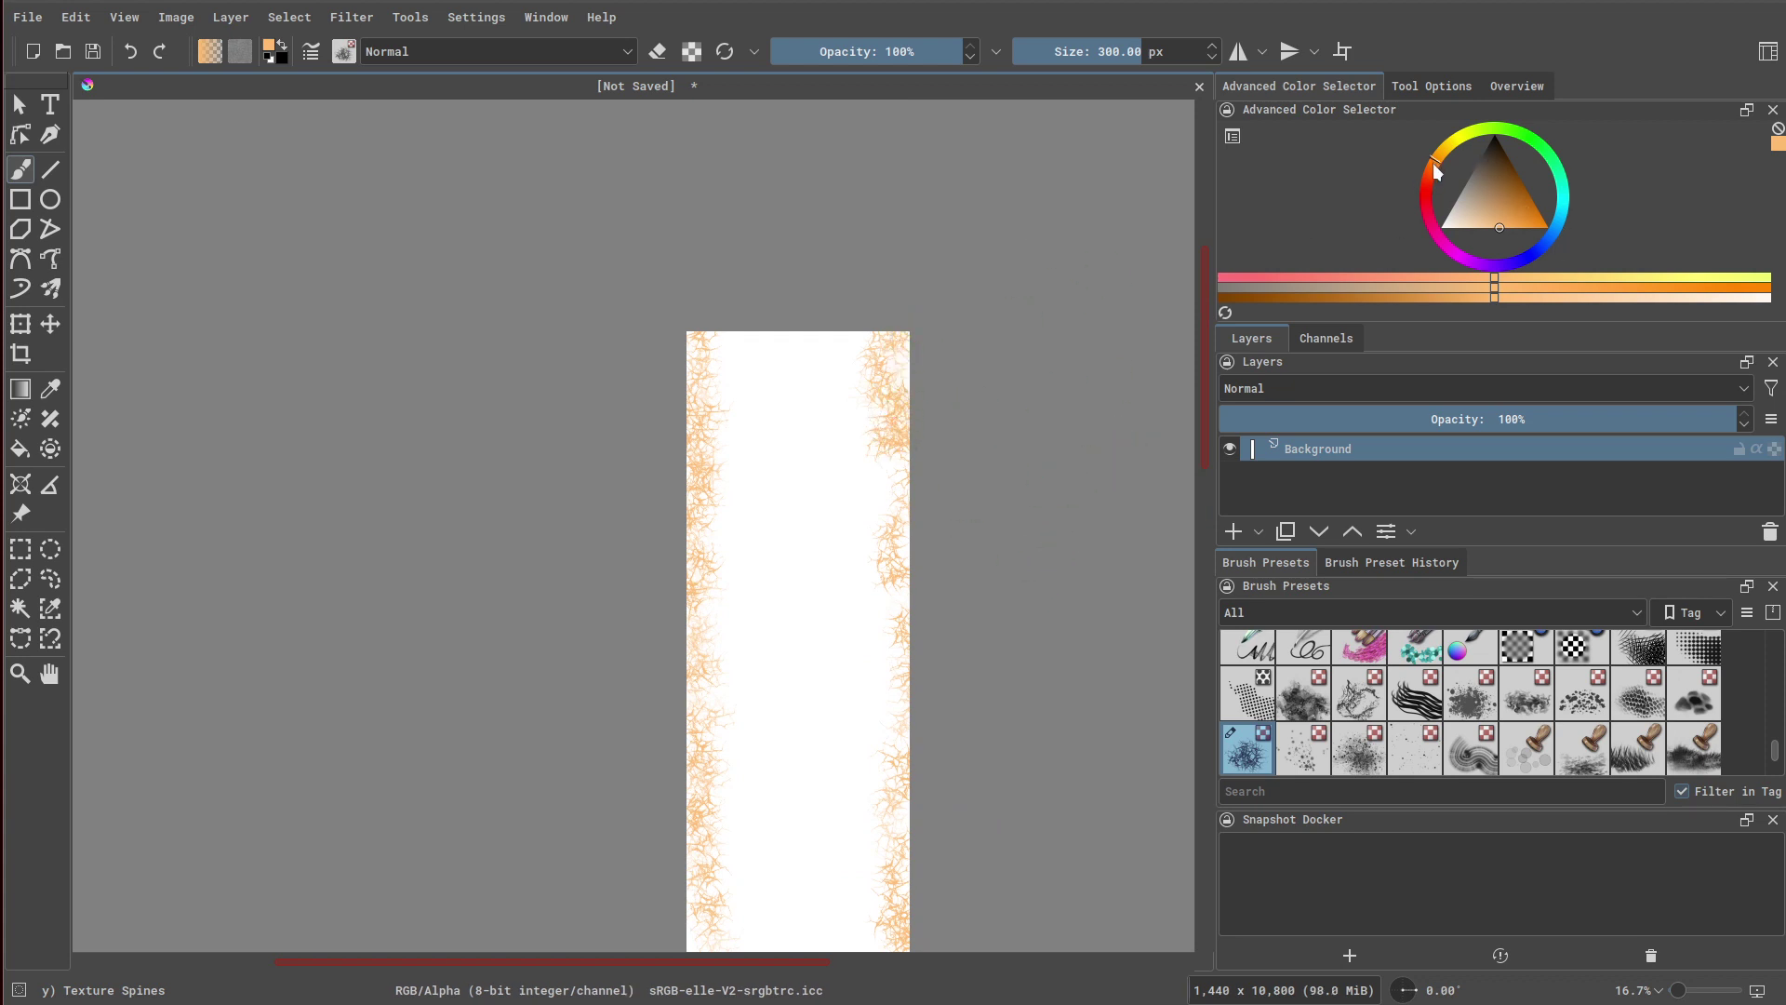
Pick a dark red colour and paint red spines over the orange ones down the canvas's left edge
drag(1438, 172, 1438, 192)
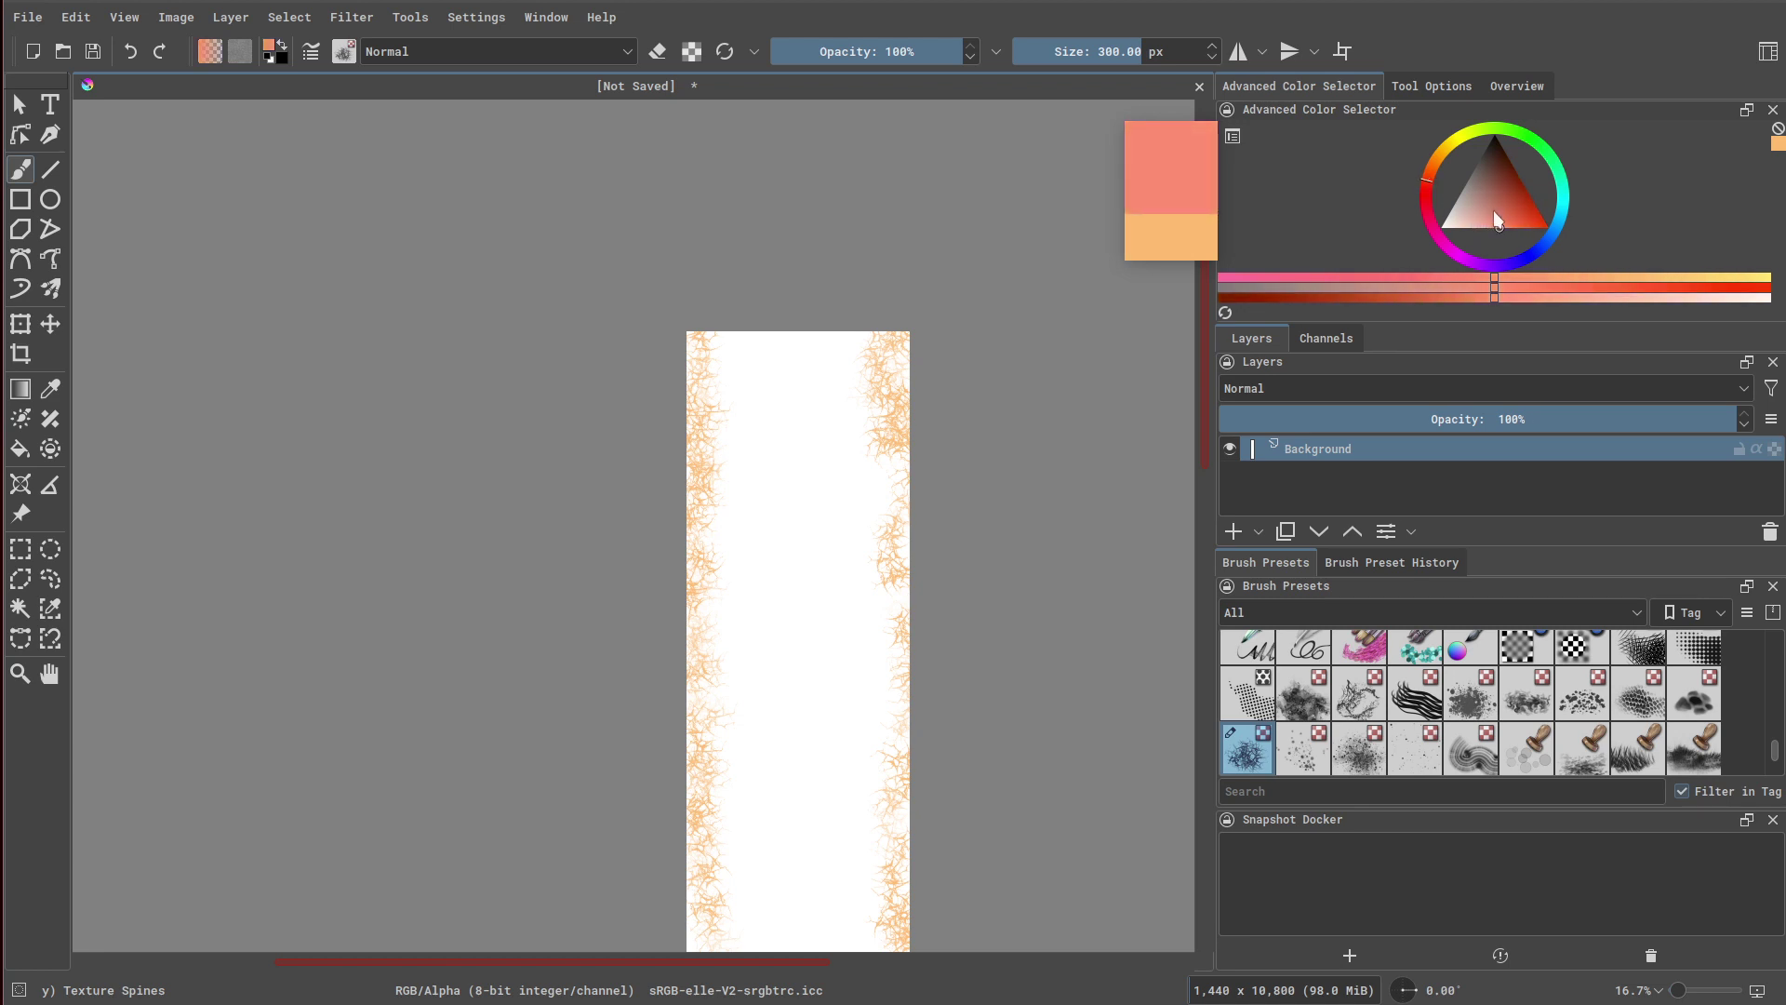
mouse_move(1515, 188)
mouse_down()
mouse_move(1532, 177)
mouse_move(1518, 199)
mouse_up()
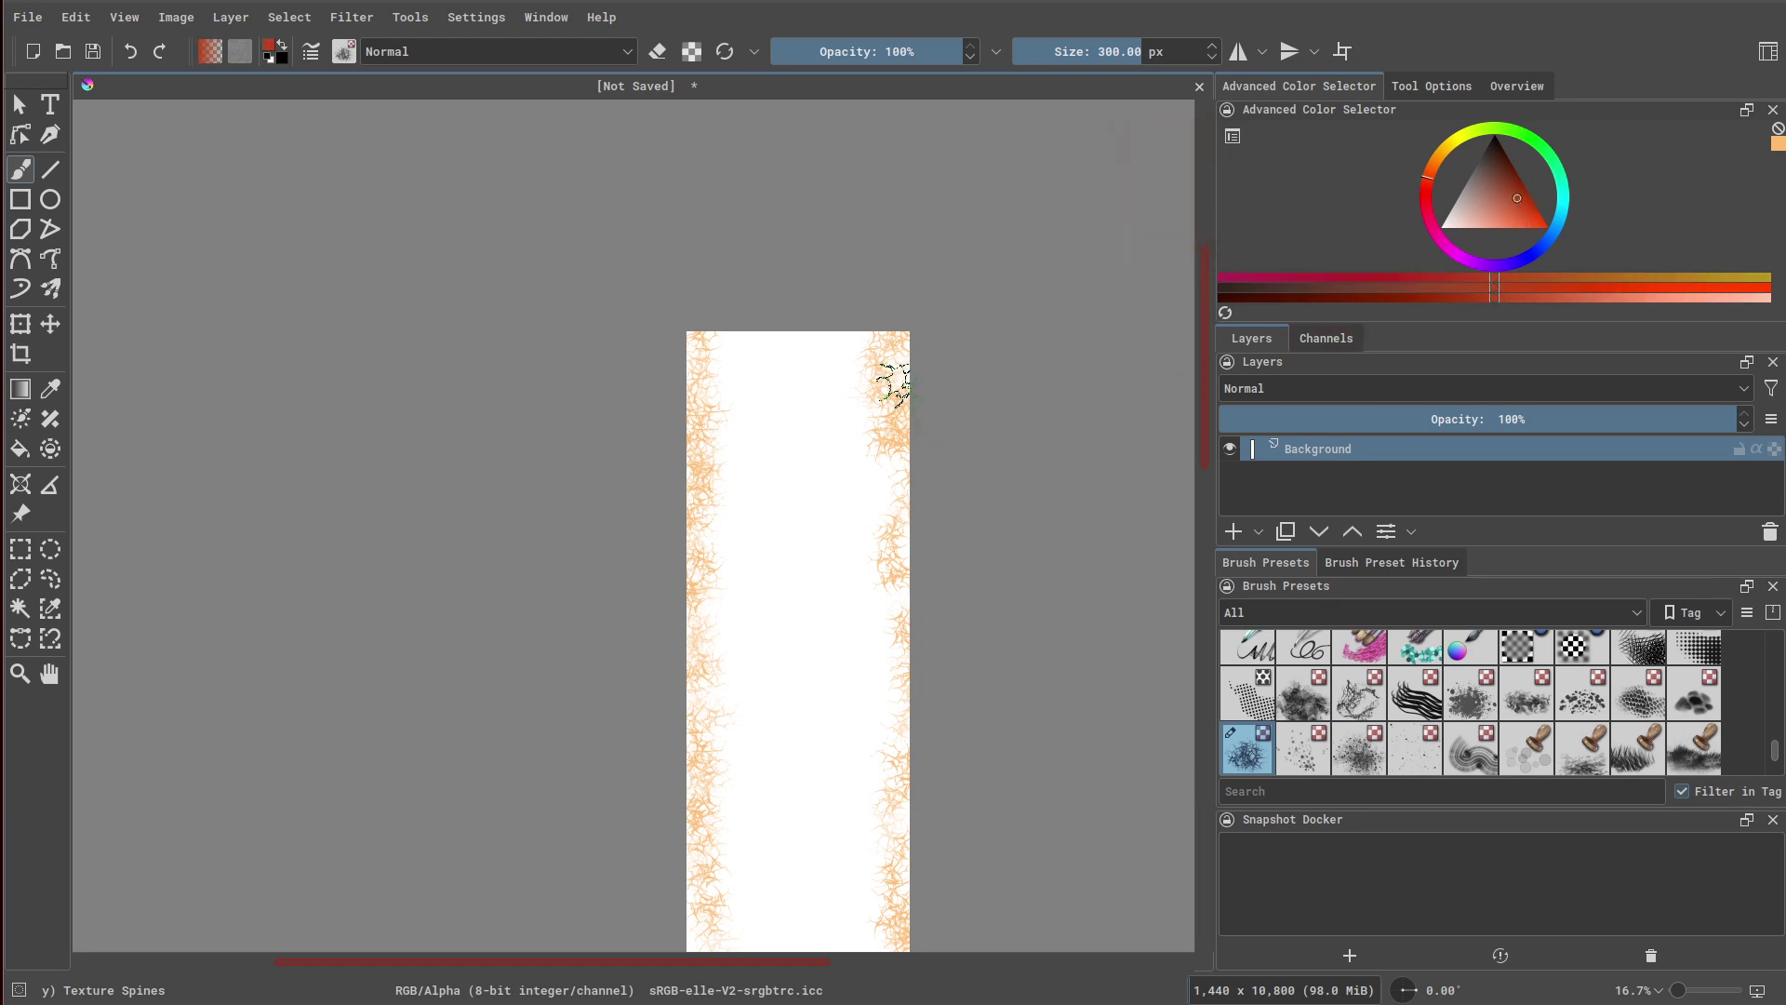
drag(696, 346, 702, 484)
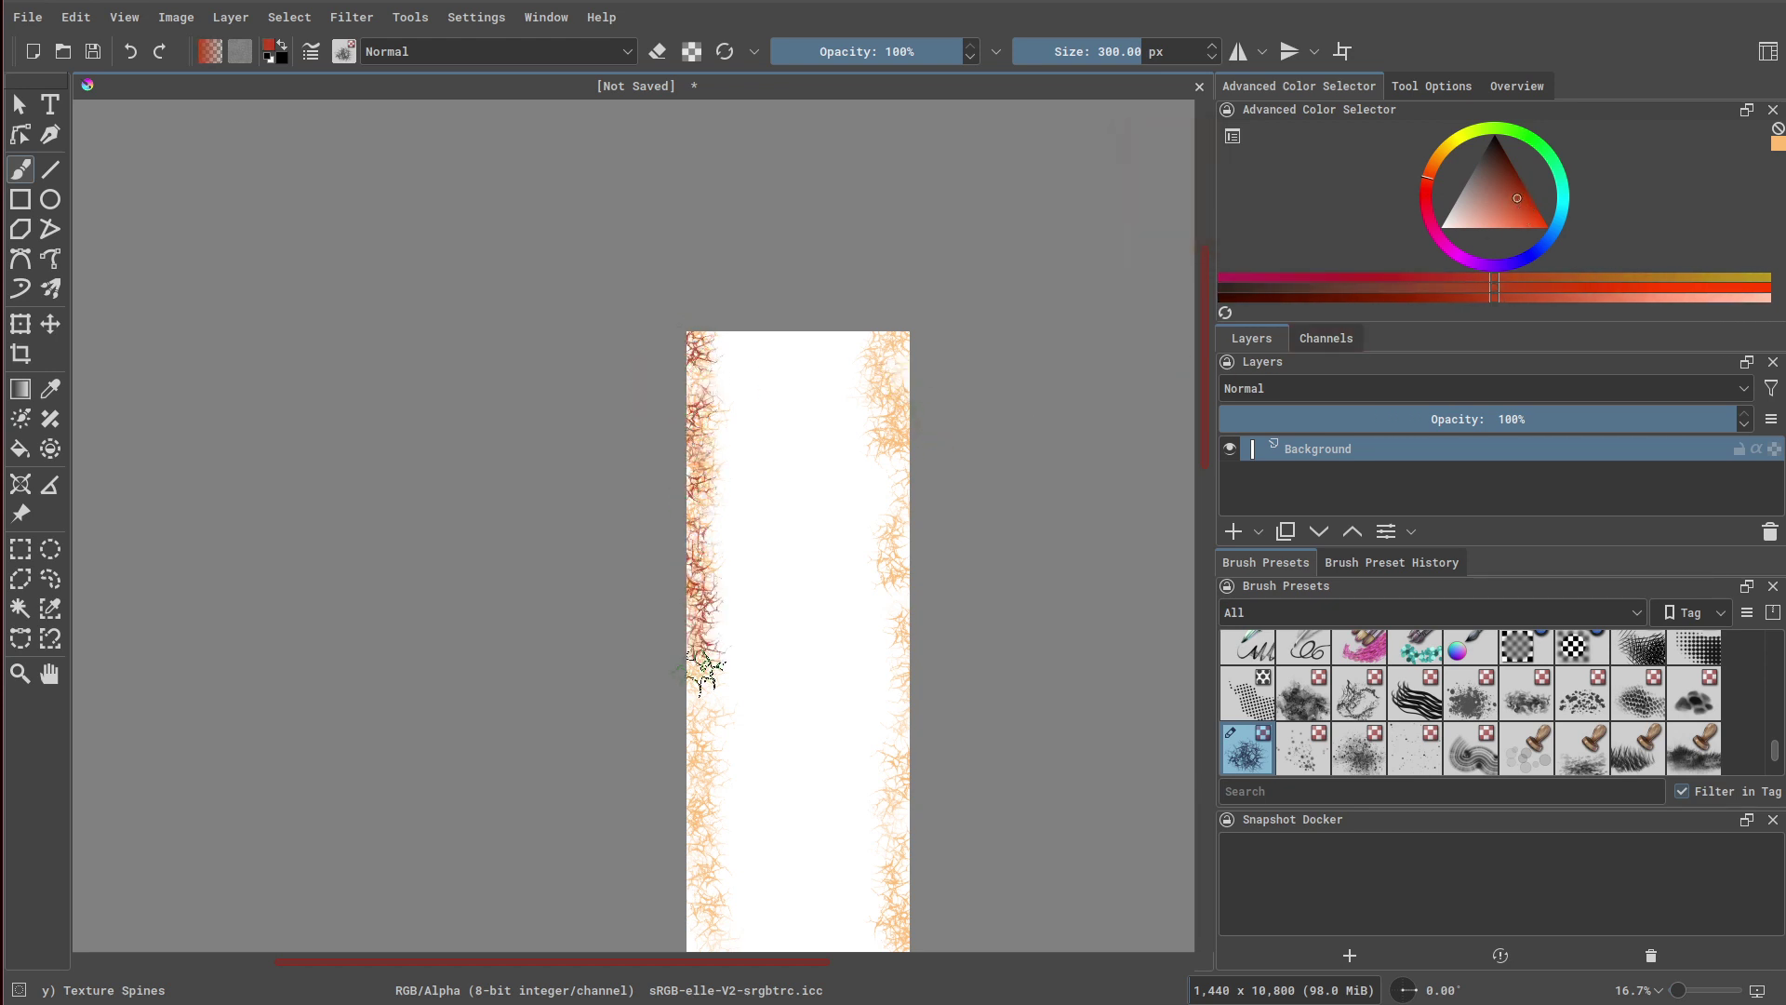
drag(702, 688, 705, 940)
middle_drag(706, 940, 740, 307)
drag(740, 307, 738, 582)
middle_drag(738, 582, 765, 214)
drag(766, 214, 745, 742)
middle_drag(745, 741, 763, 295)
drag(782, 295, 795, 526)
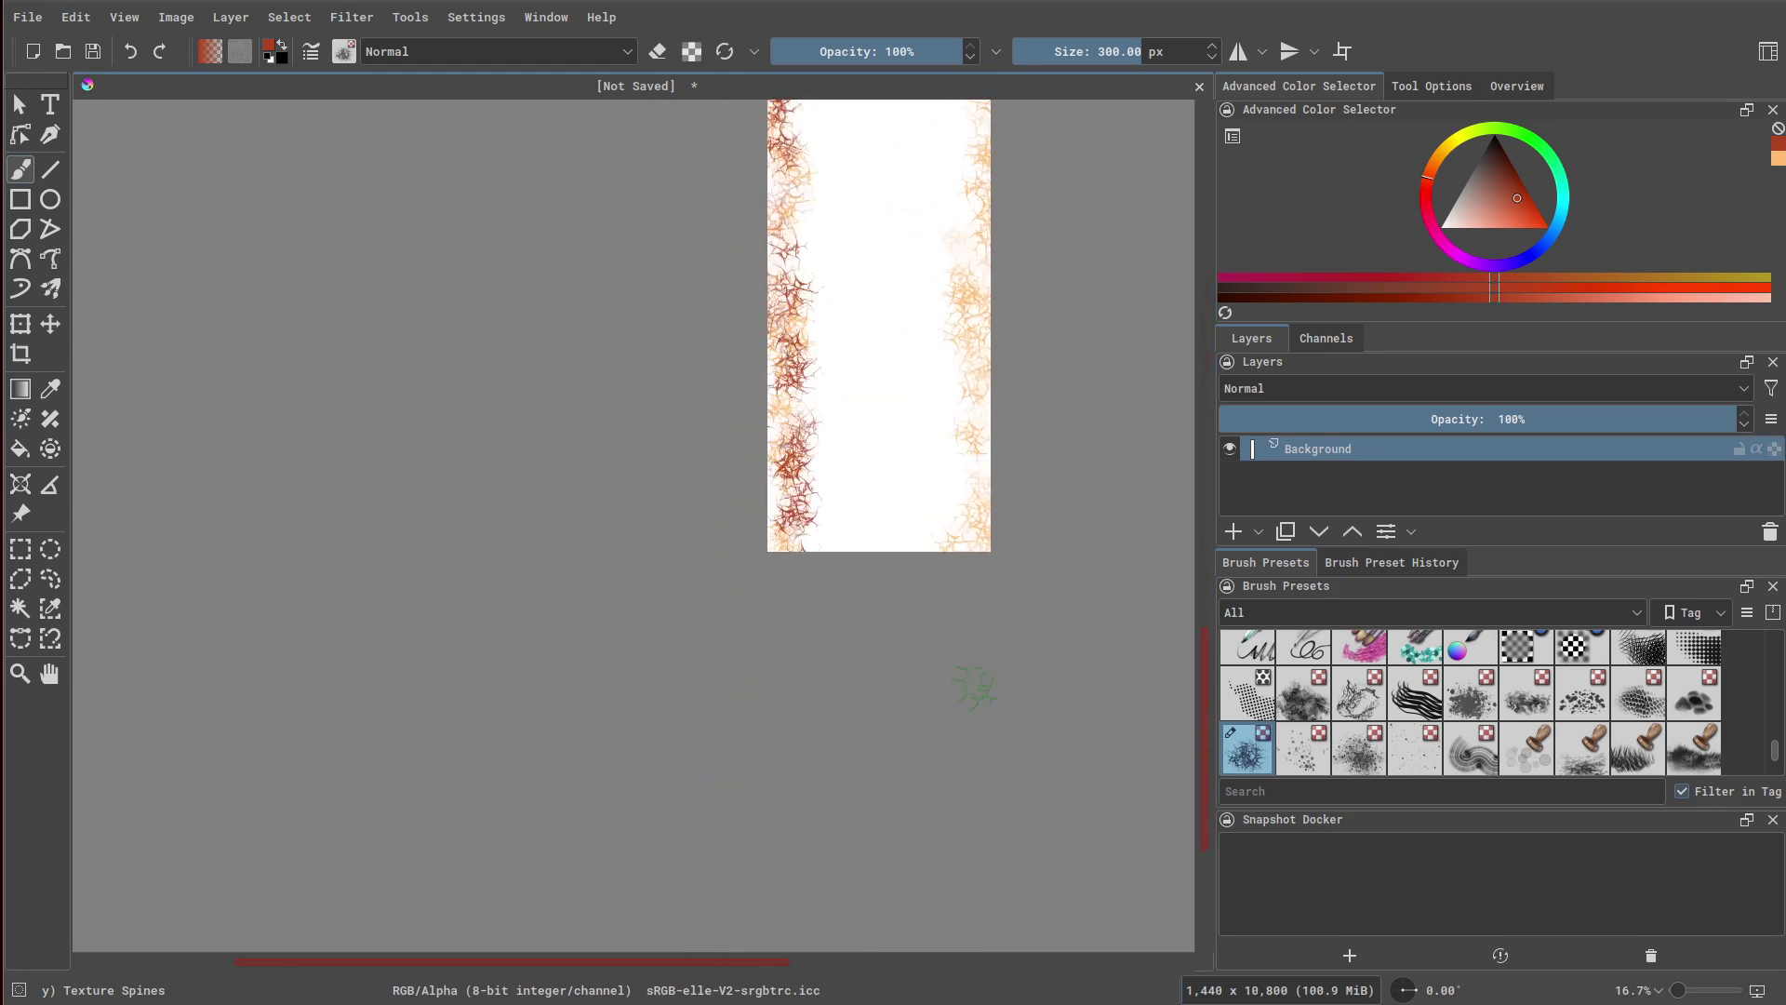
Paint dark red spines over the orange ones up the canvas's right edge
drag(989, 642, 973, 186)
middle_drag(1033, 252, 977, 849)
drag(968, 908, 973, 282)
middle_drag(1038, 243, 1010, 602)
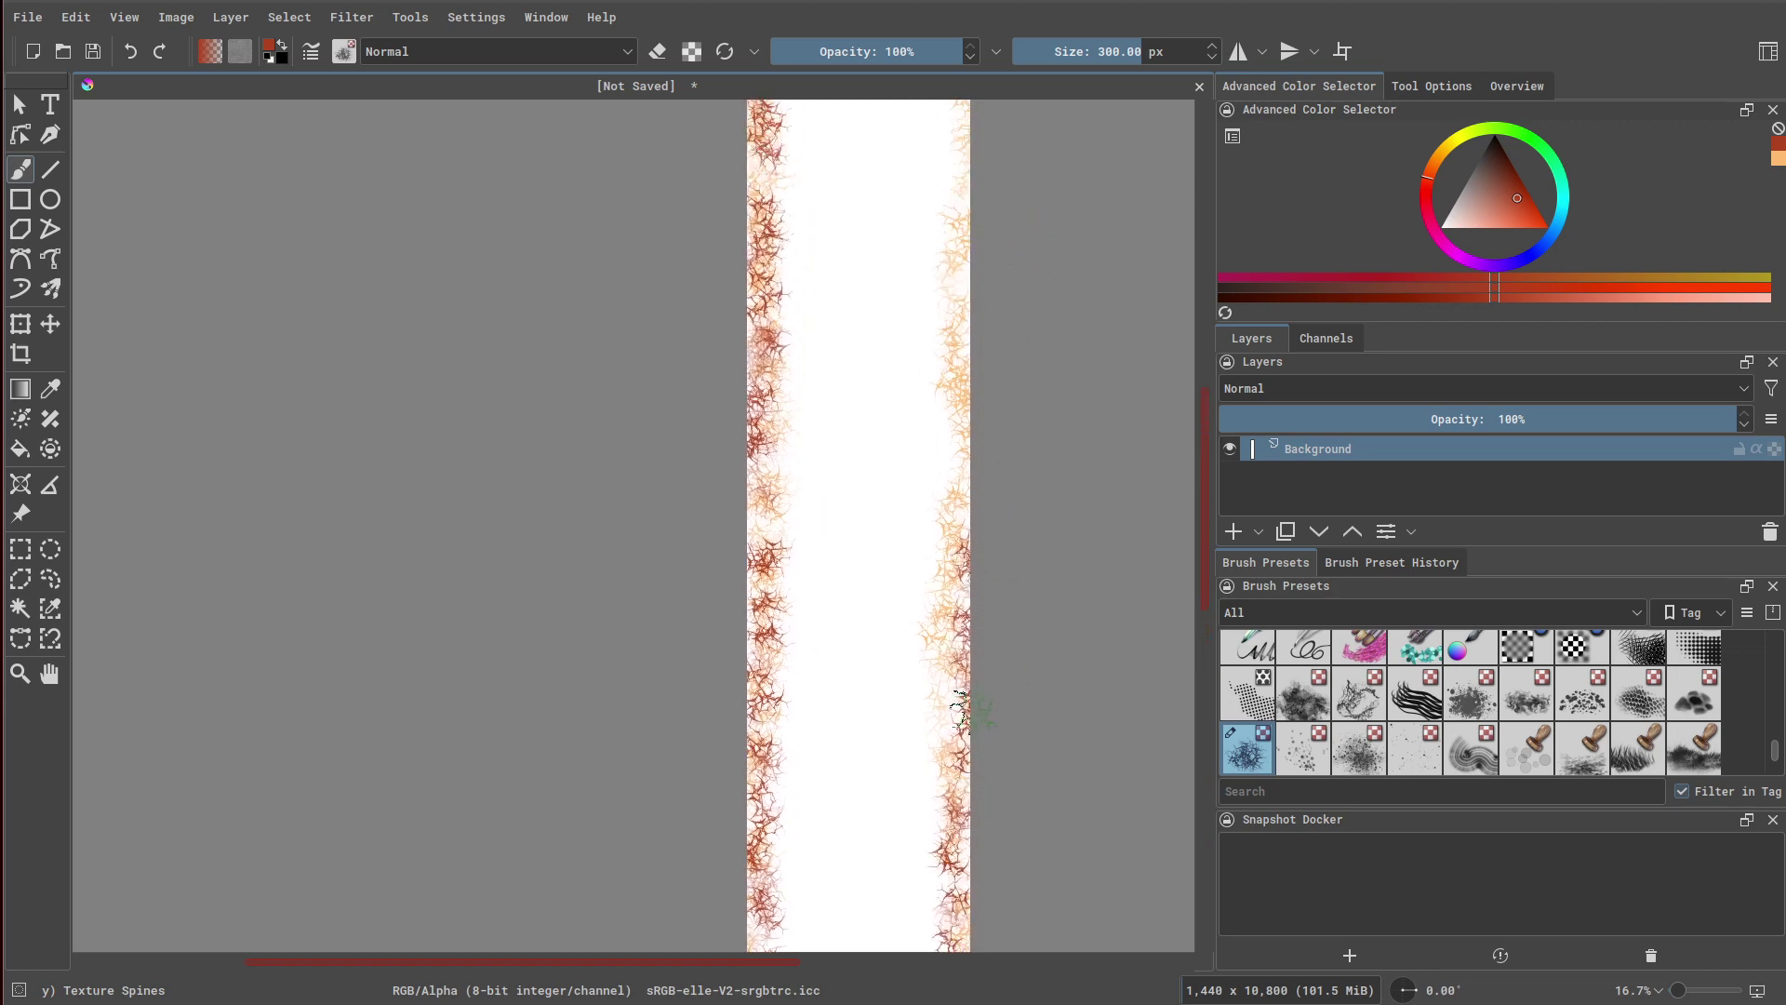
drag(973, 705, 962, 149)
middle_drag(963, 158, 967, 470)
middle_drag(1040, 324, 1019, 586)
drag(942, 633, 937, 303)
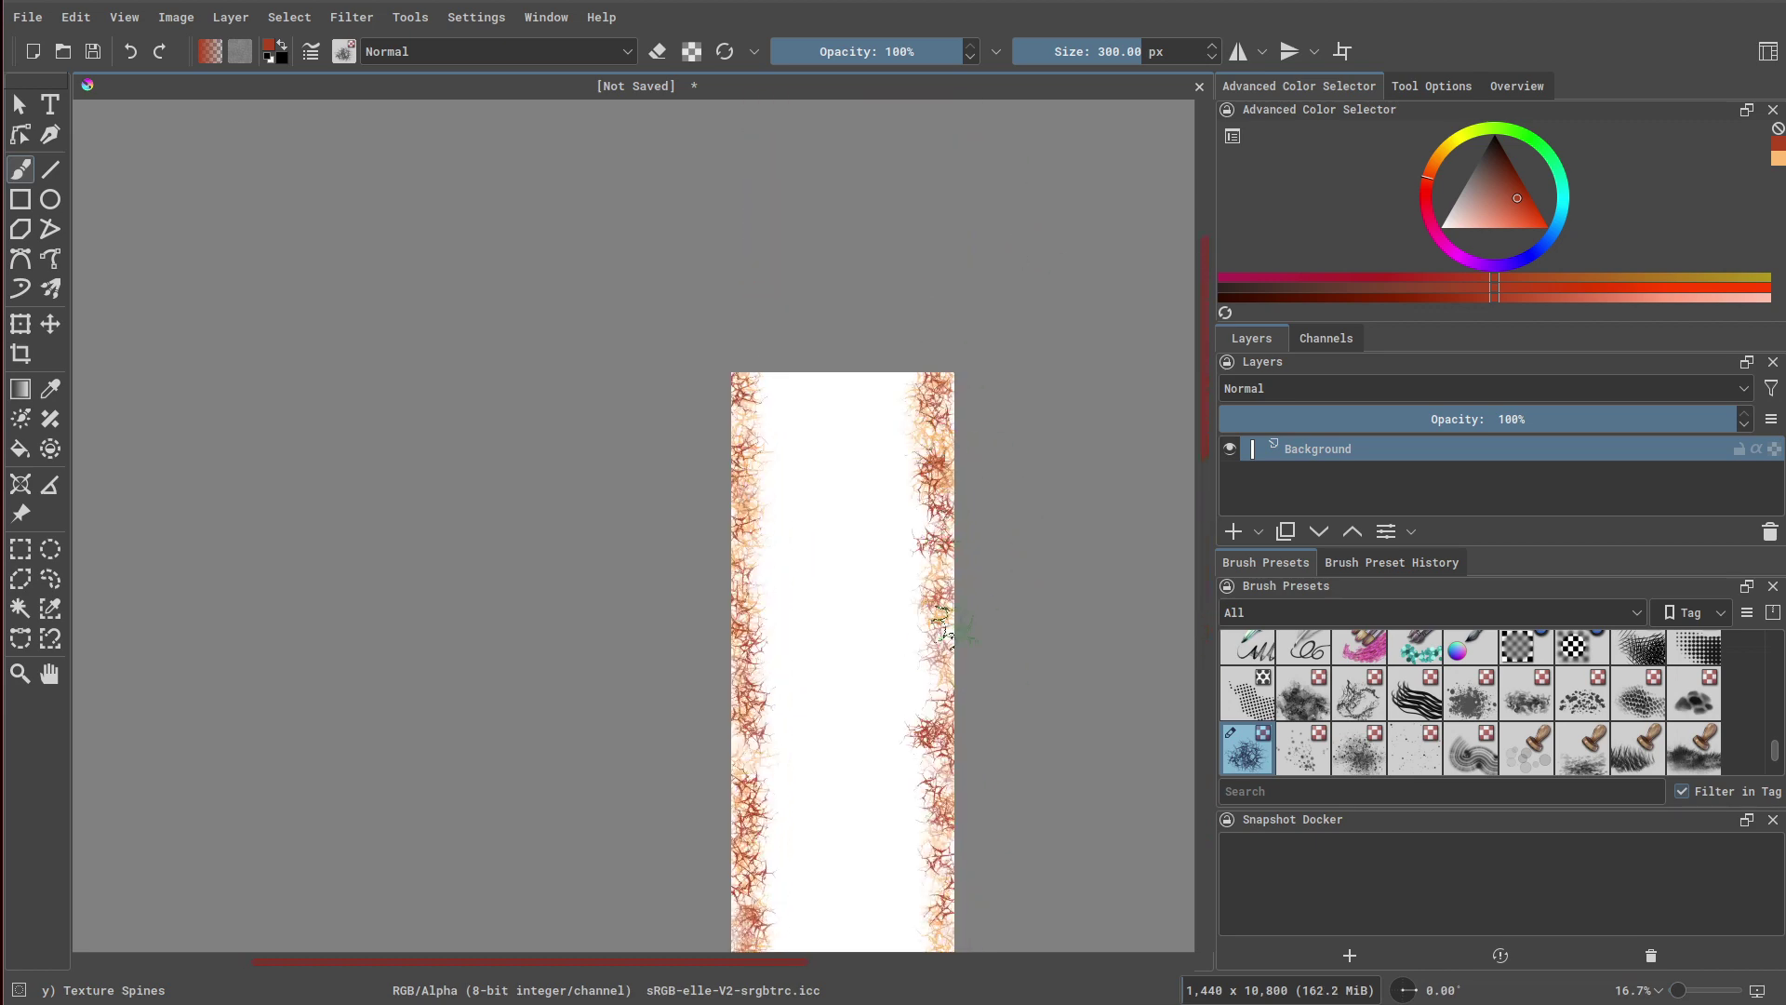
Inspect the painted edges up close and choose the "k) Blender Rake" brush preset
scroll(901, 607, up, 2)
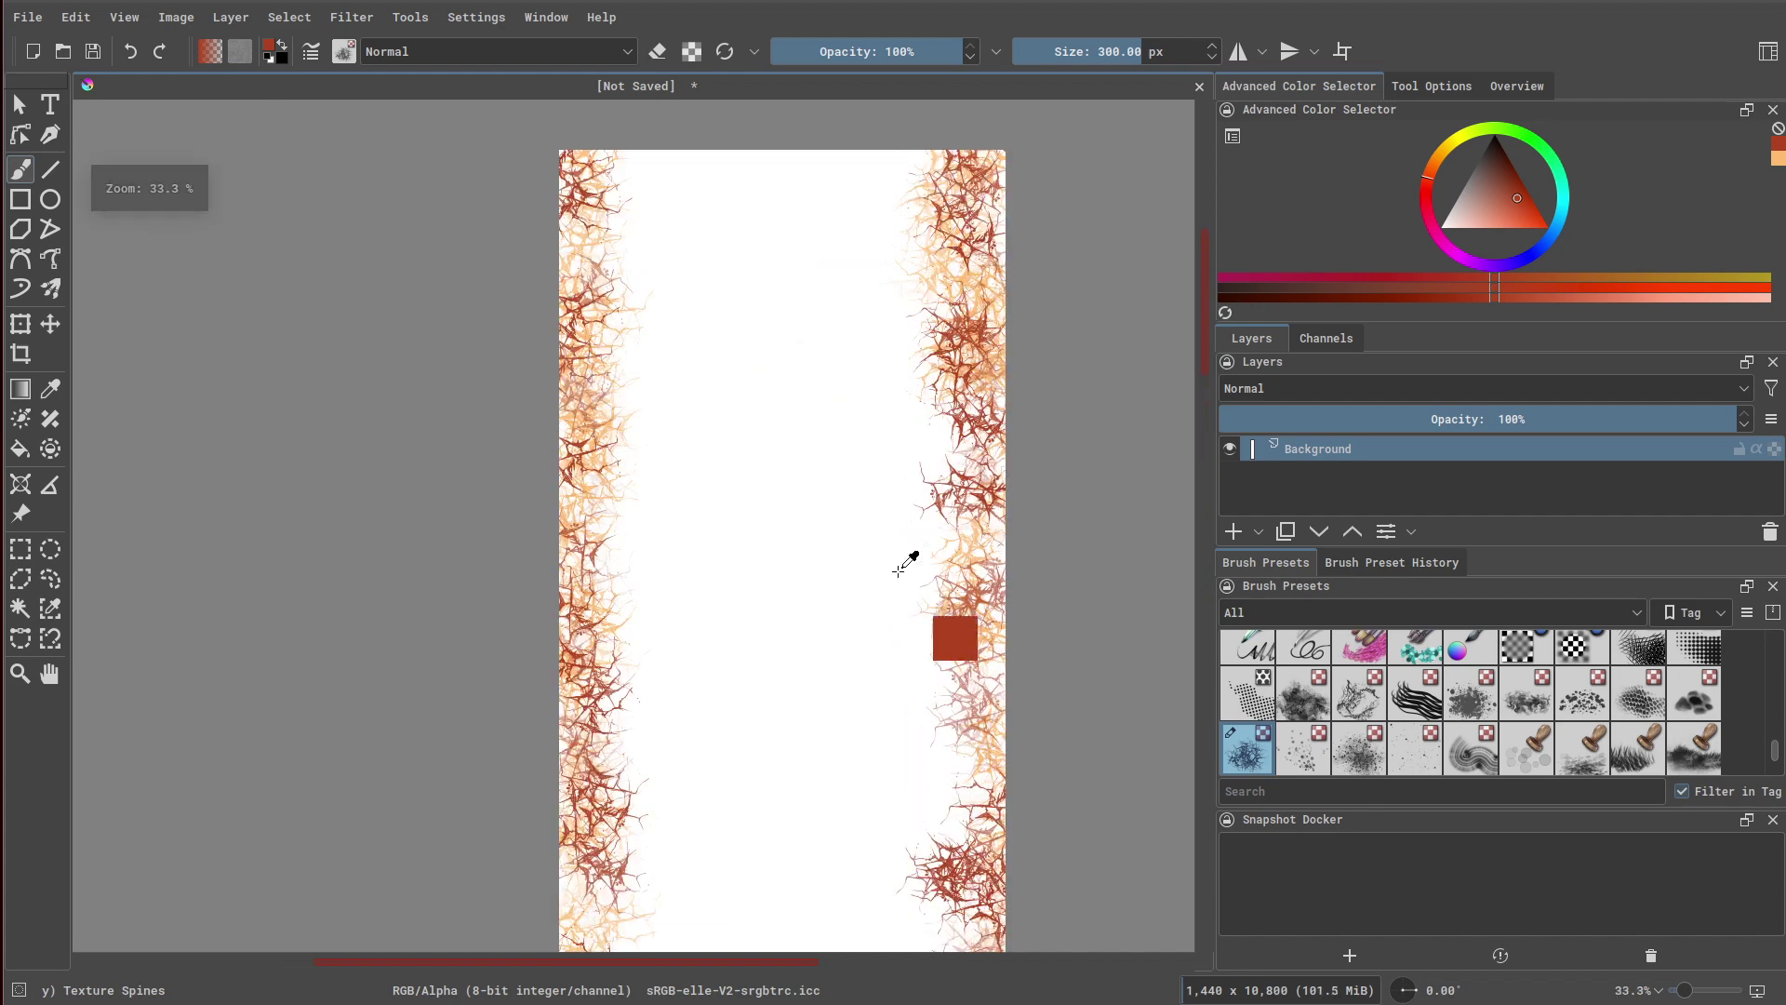
scroll(955, 634, up, 3)
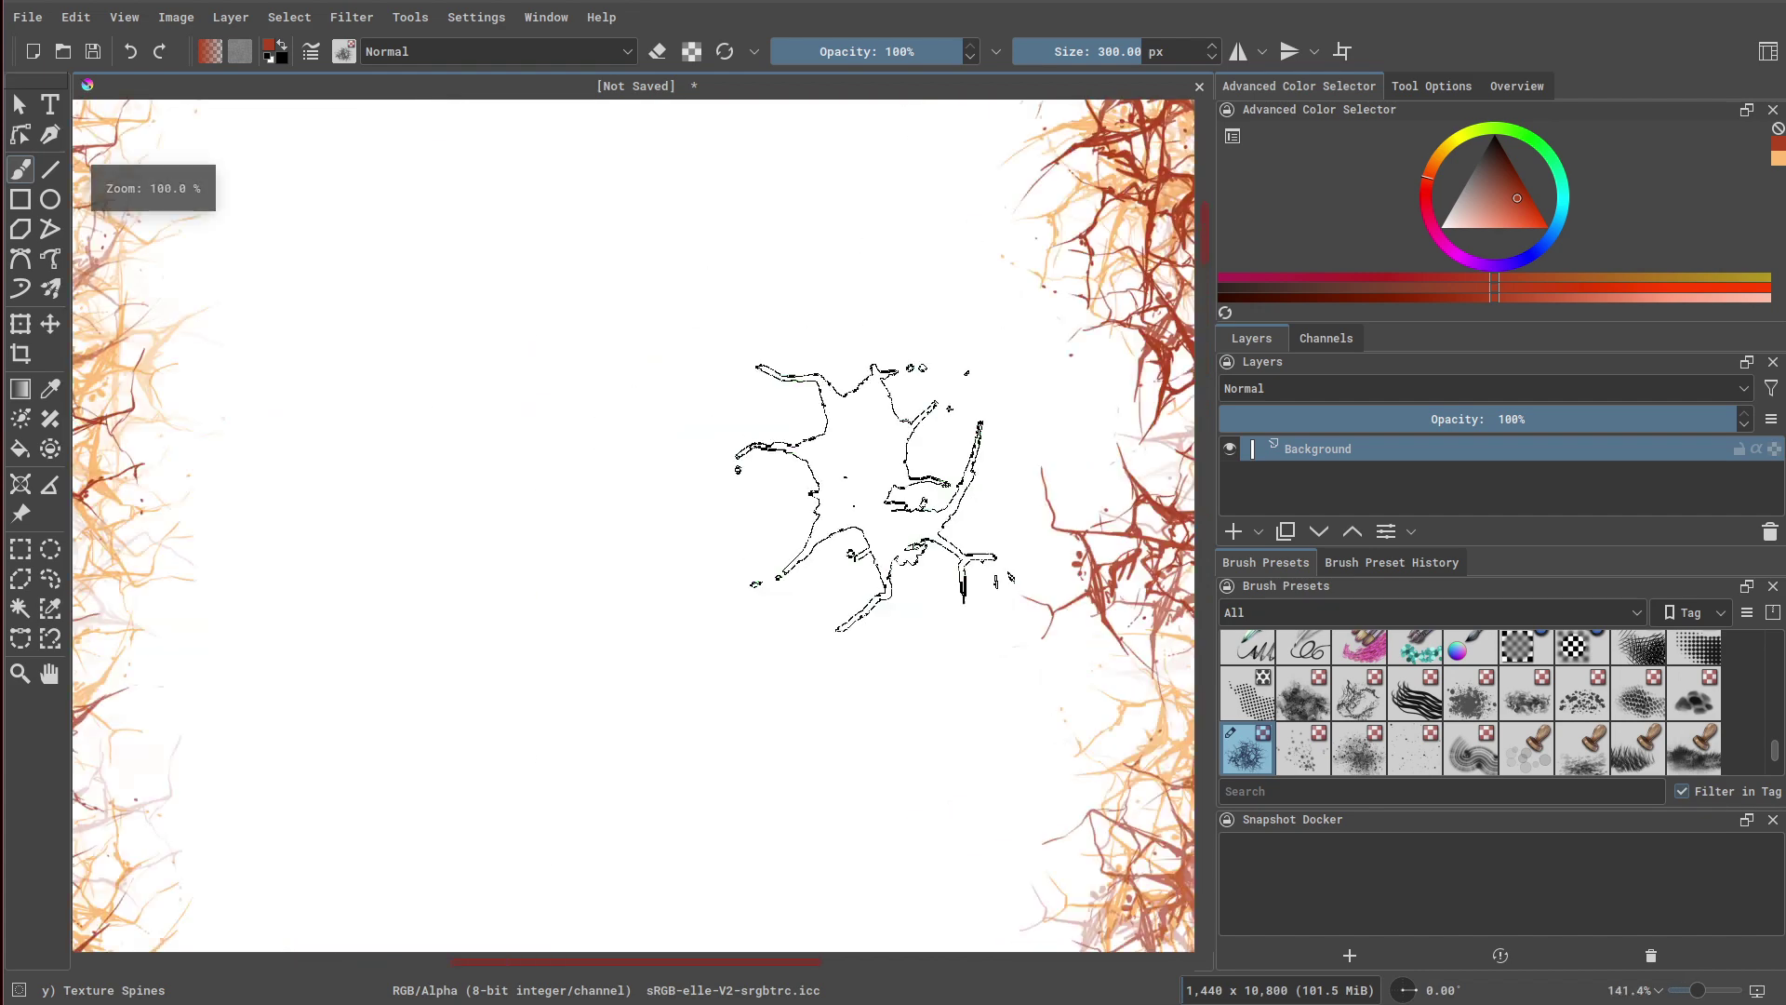
scroll(870, 498, up, 1)
scroll(870, 497, down, 3)
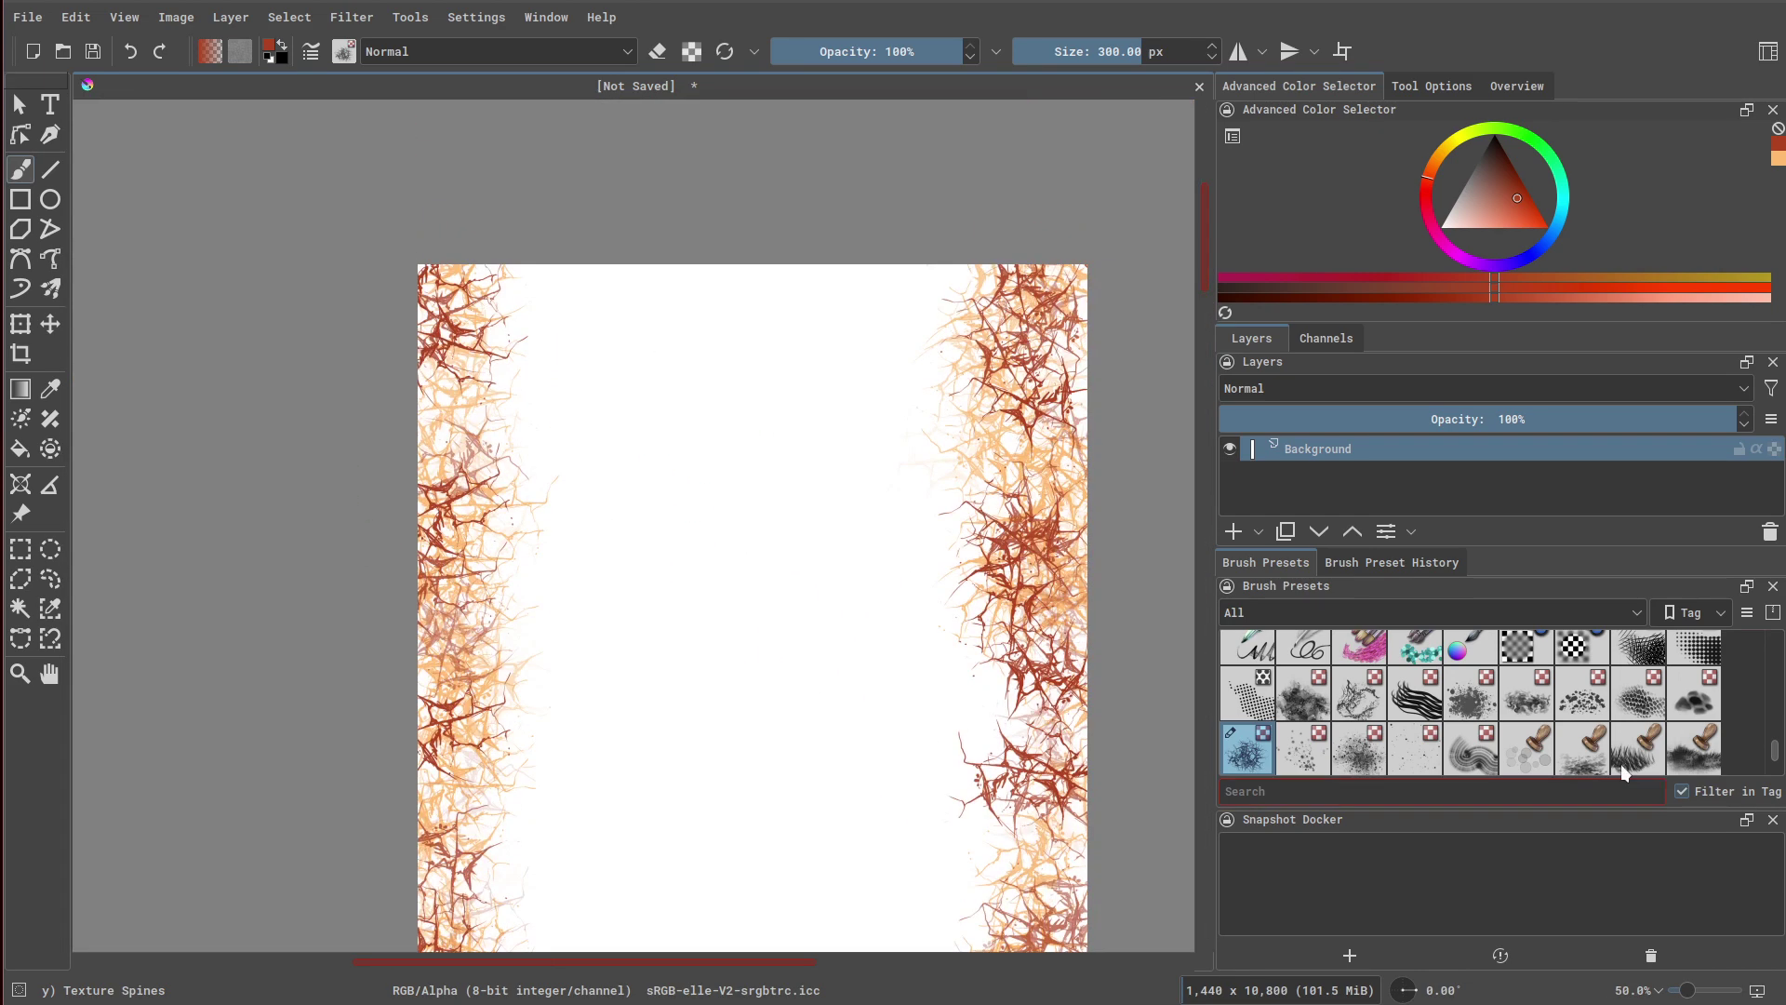
scroll(1573, 707, down, 1)
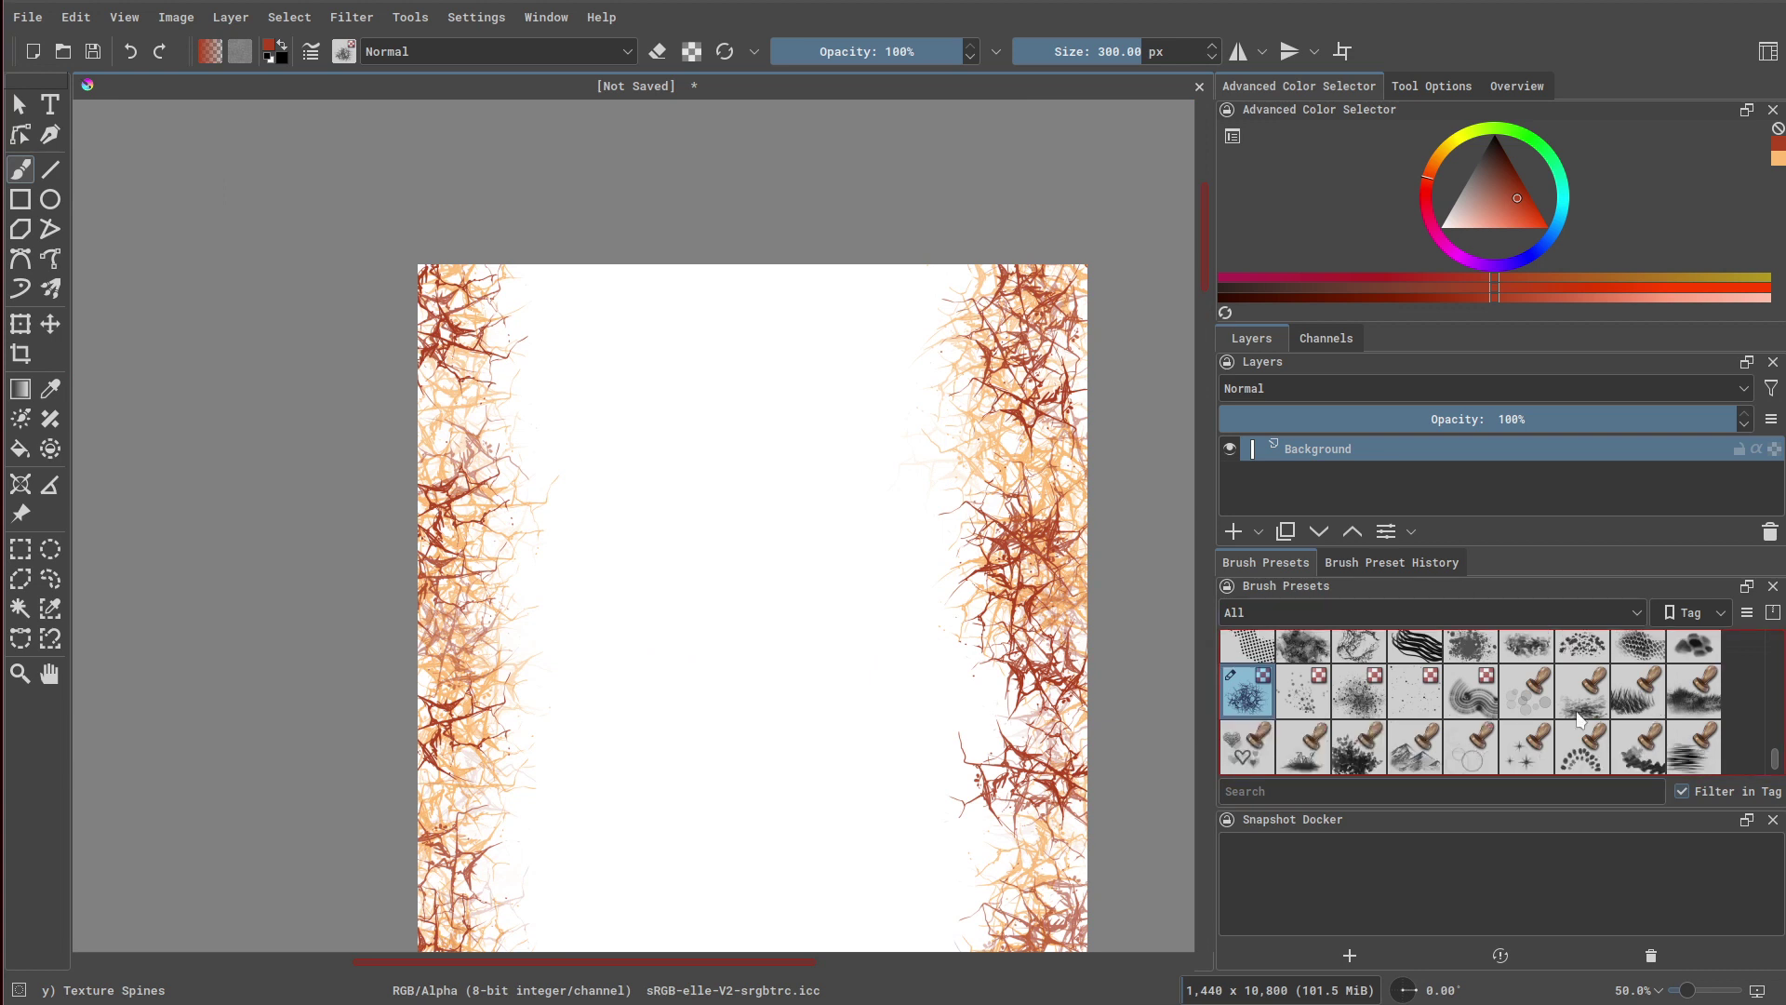
scroll(1579, 728, up, 5)
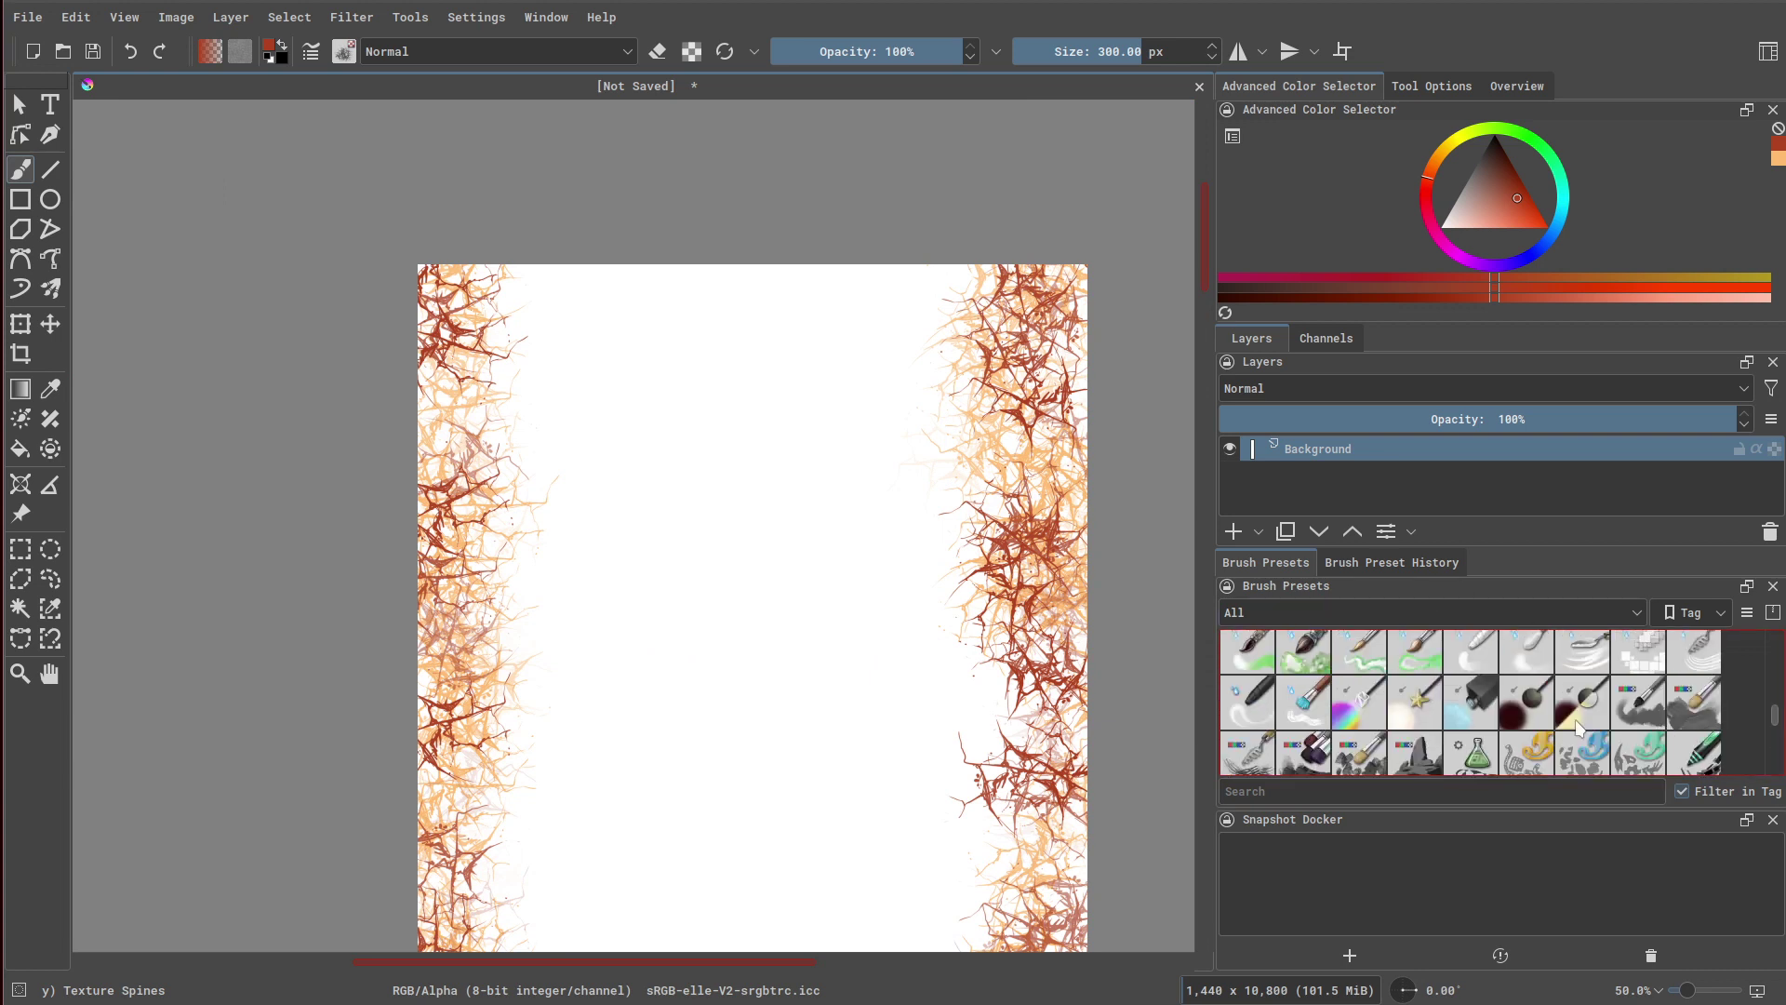
scroll(1578, 729, down, 5)
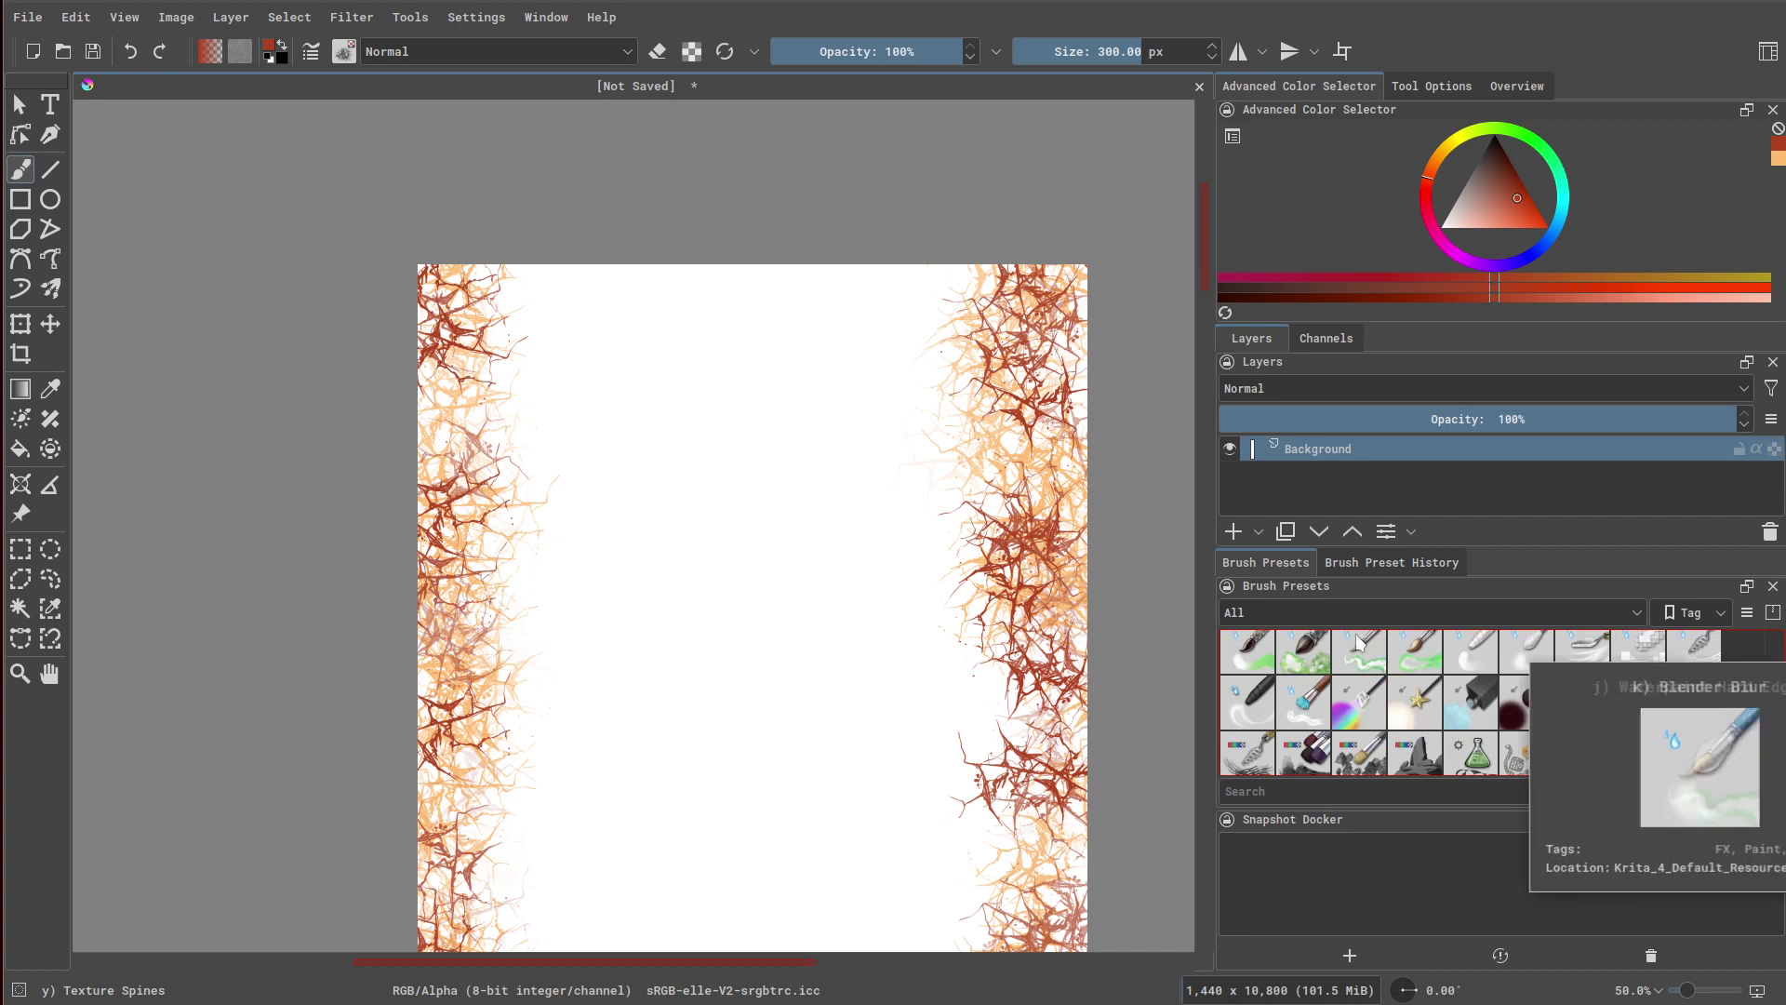
click(1703, 656)
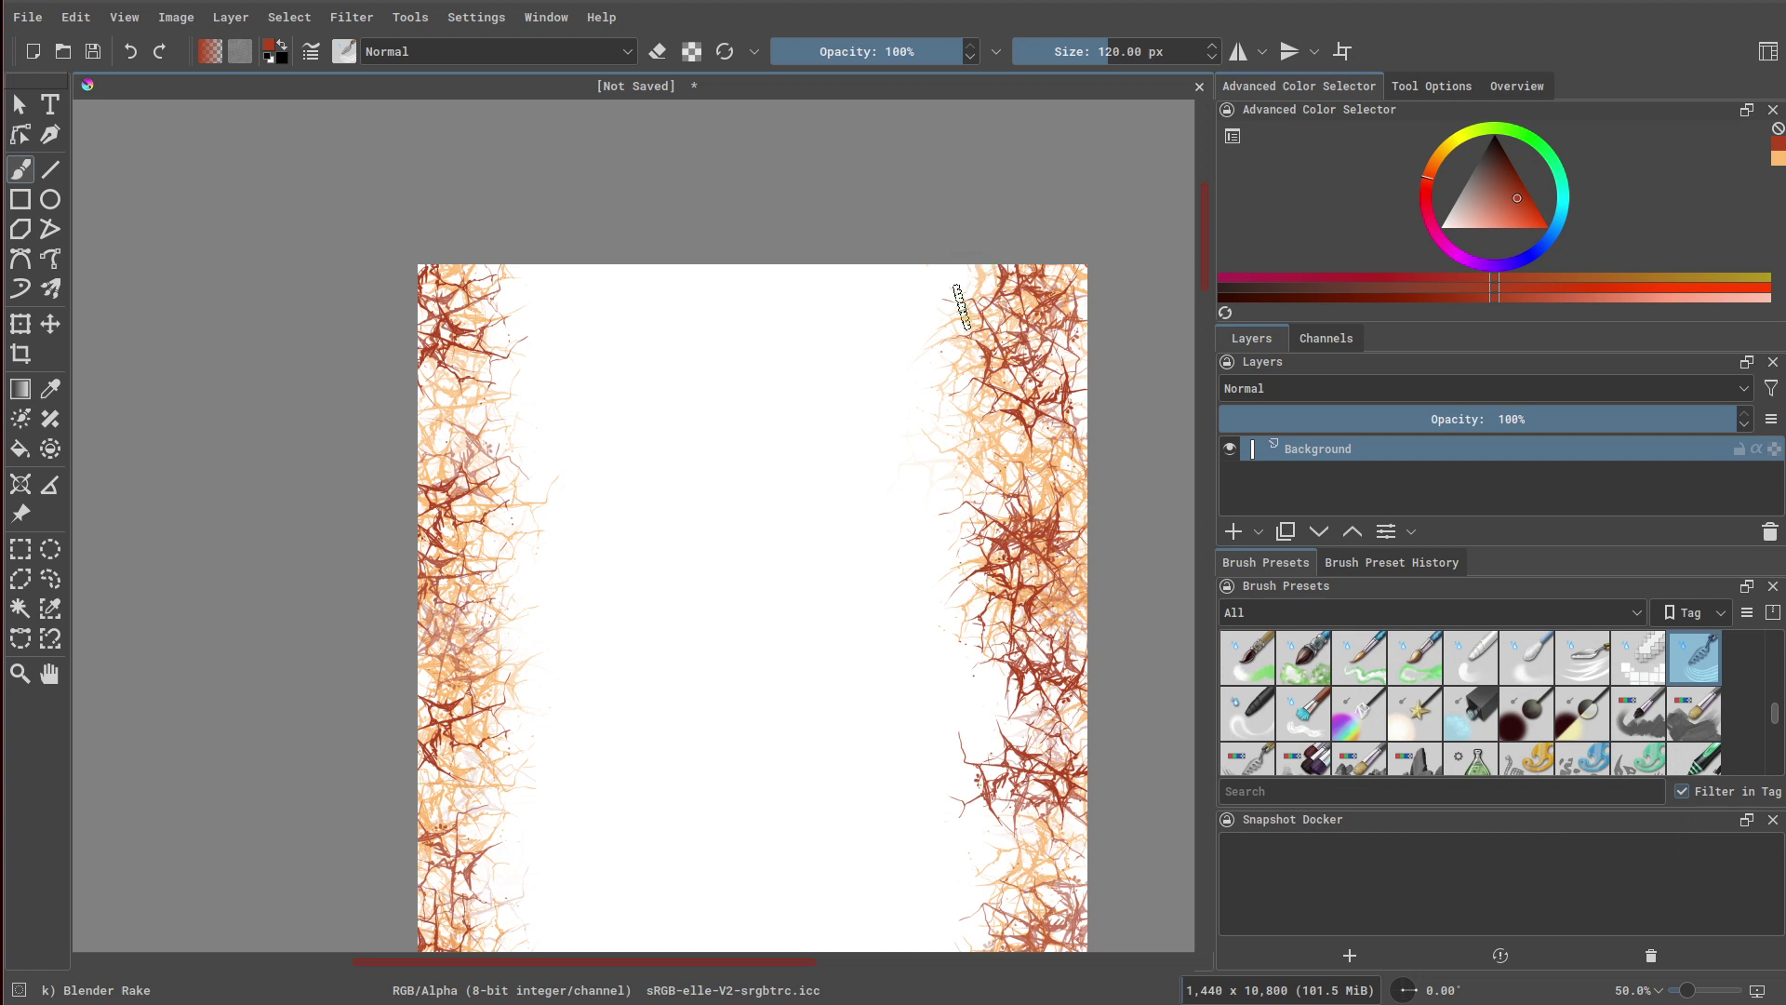
Test the rake on the right strip of spines, undo the stroke, and set the brush size to 150 px
drag(972, 221, 984, 799)
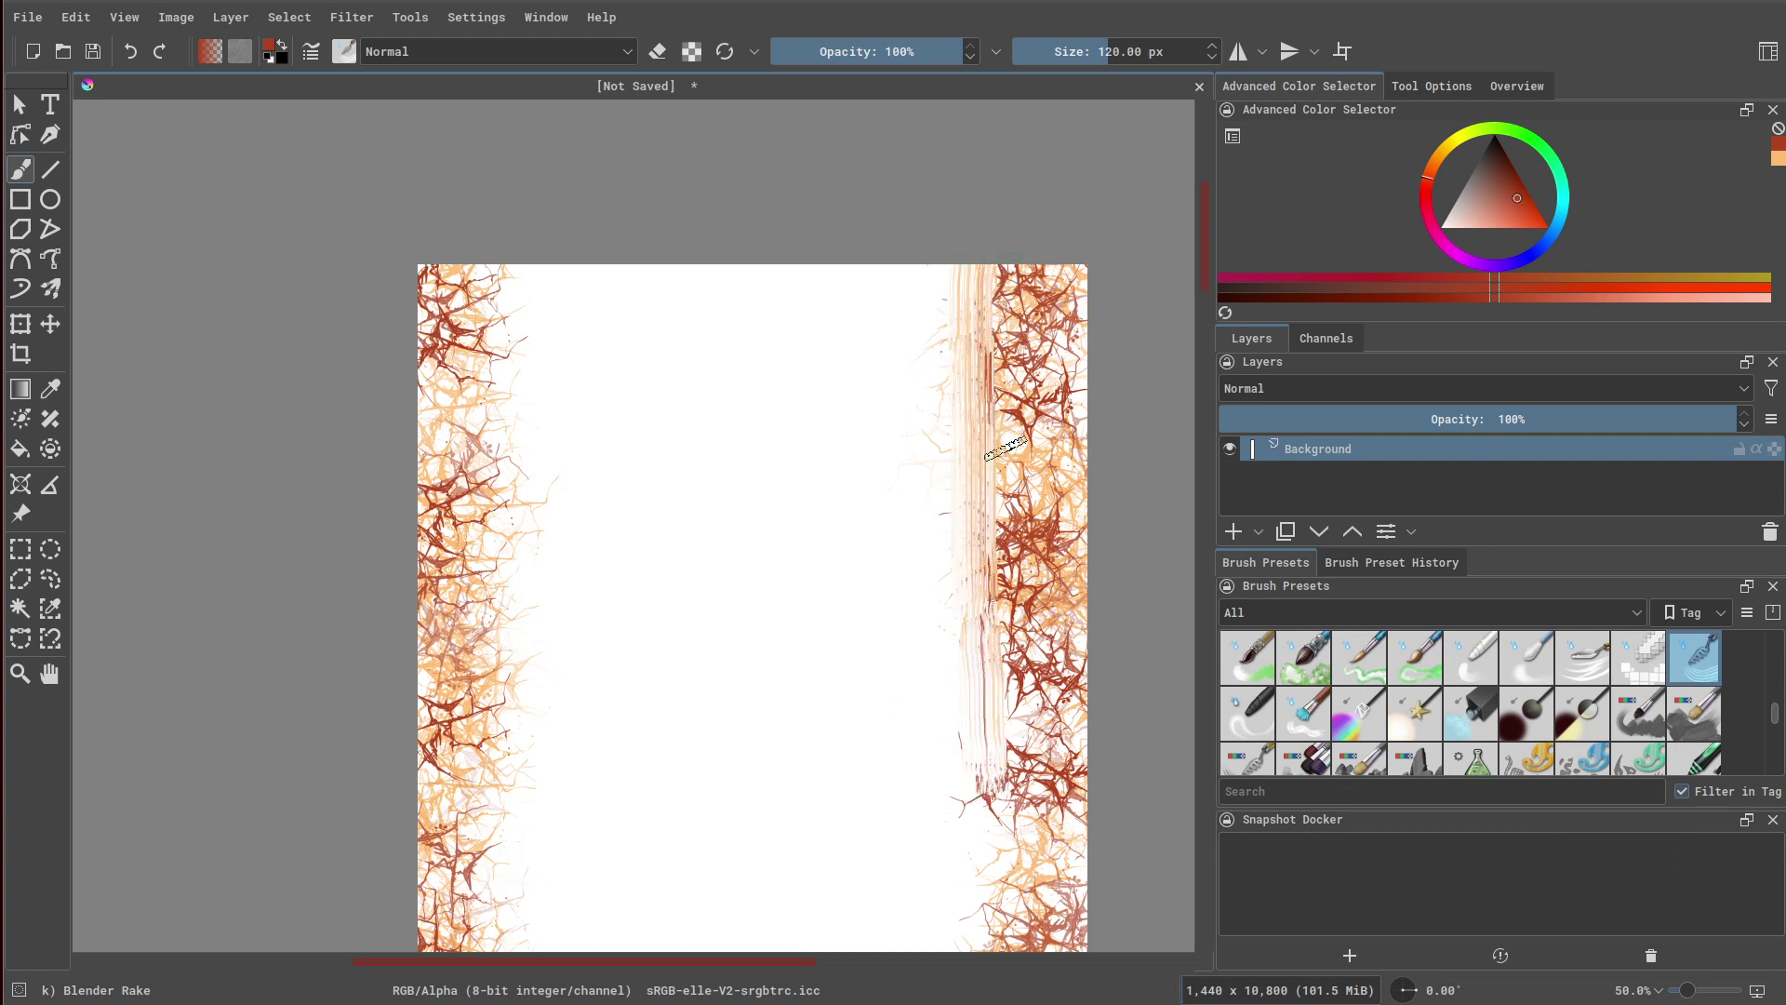
key(ctrl+z)
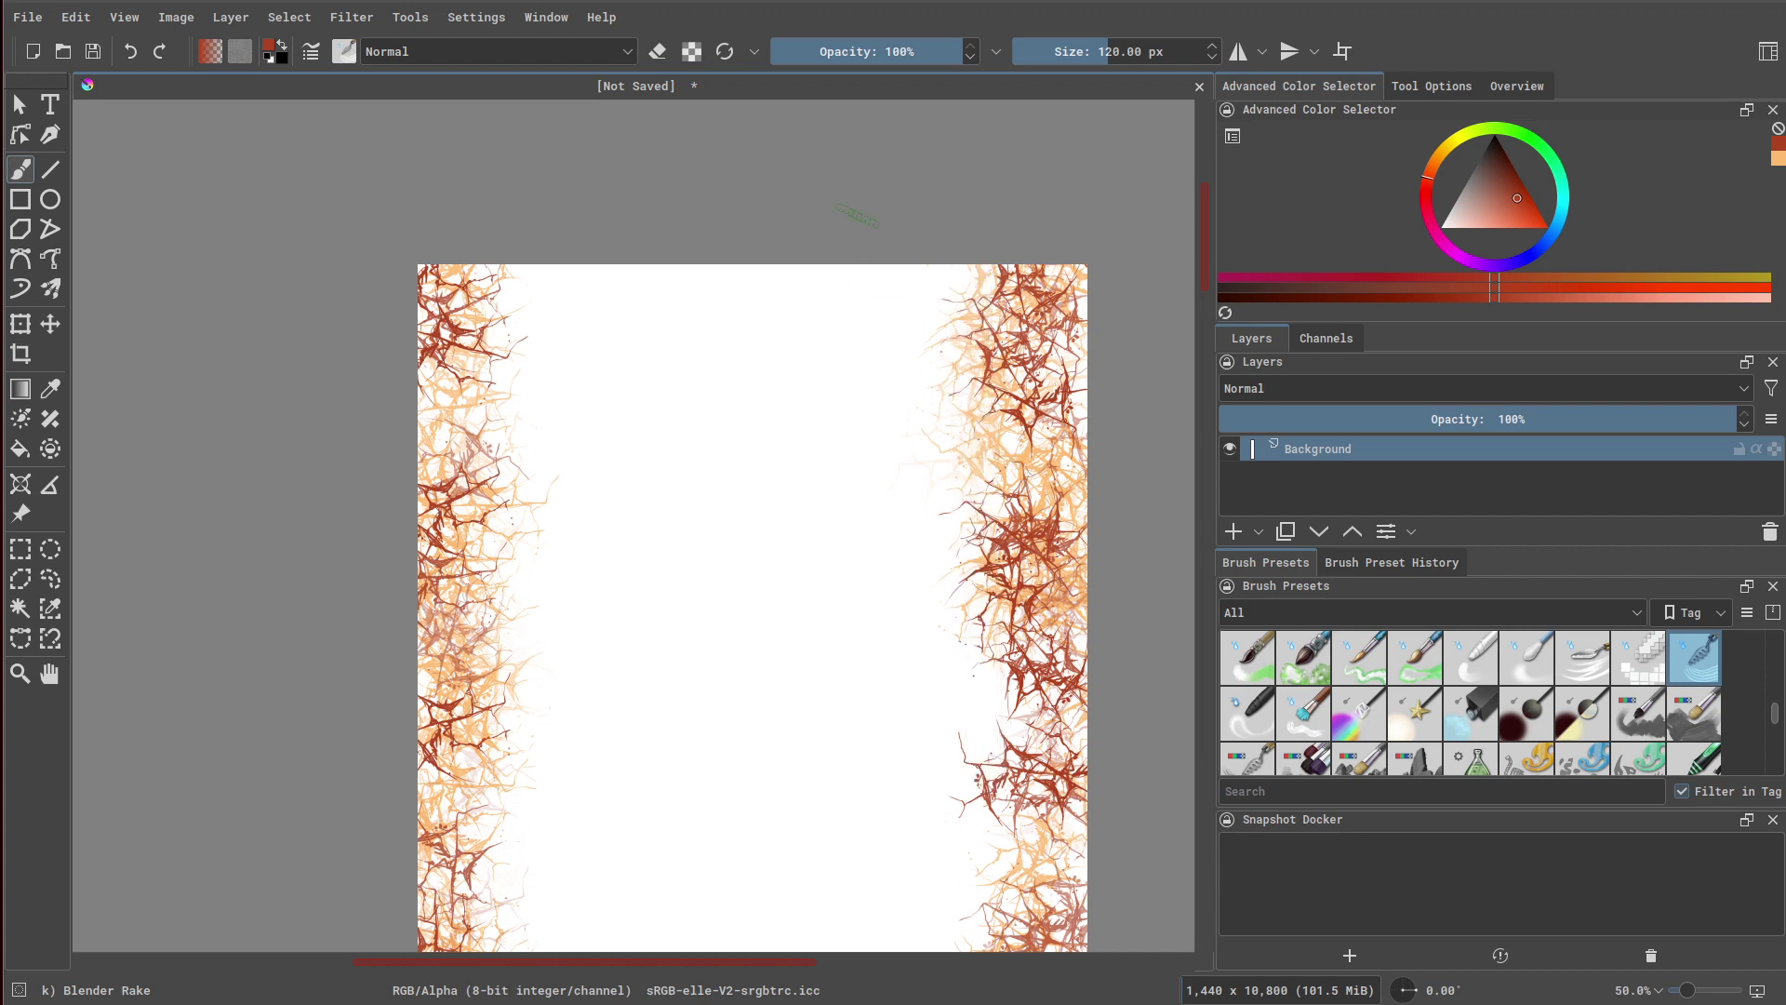
drag(1116, 54, 1152, 61)
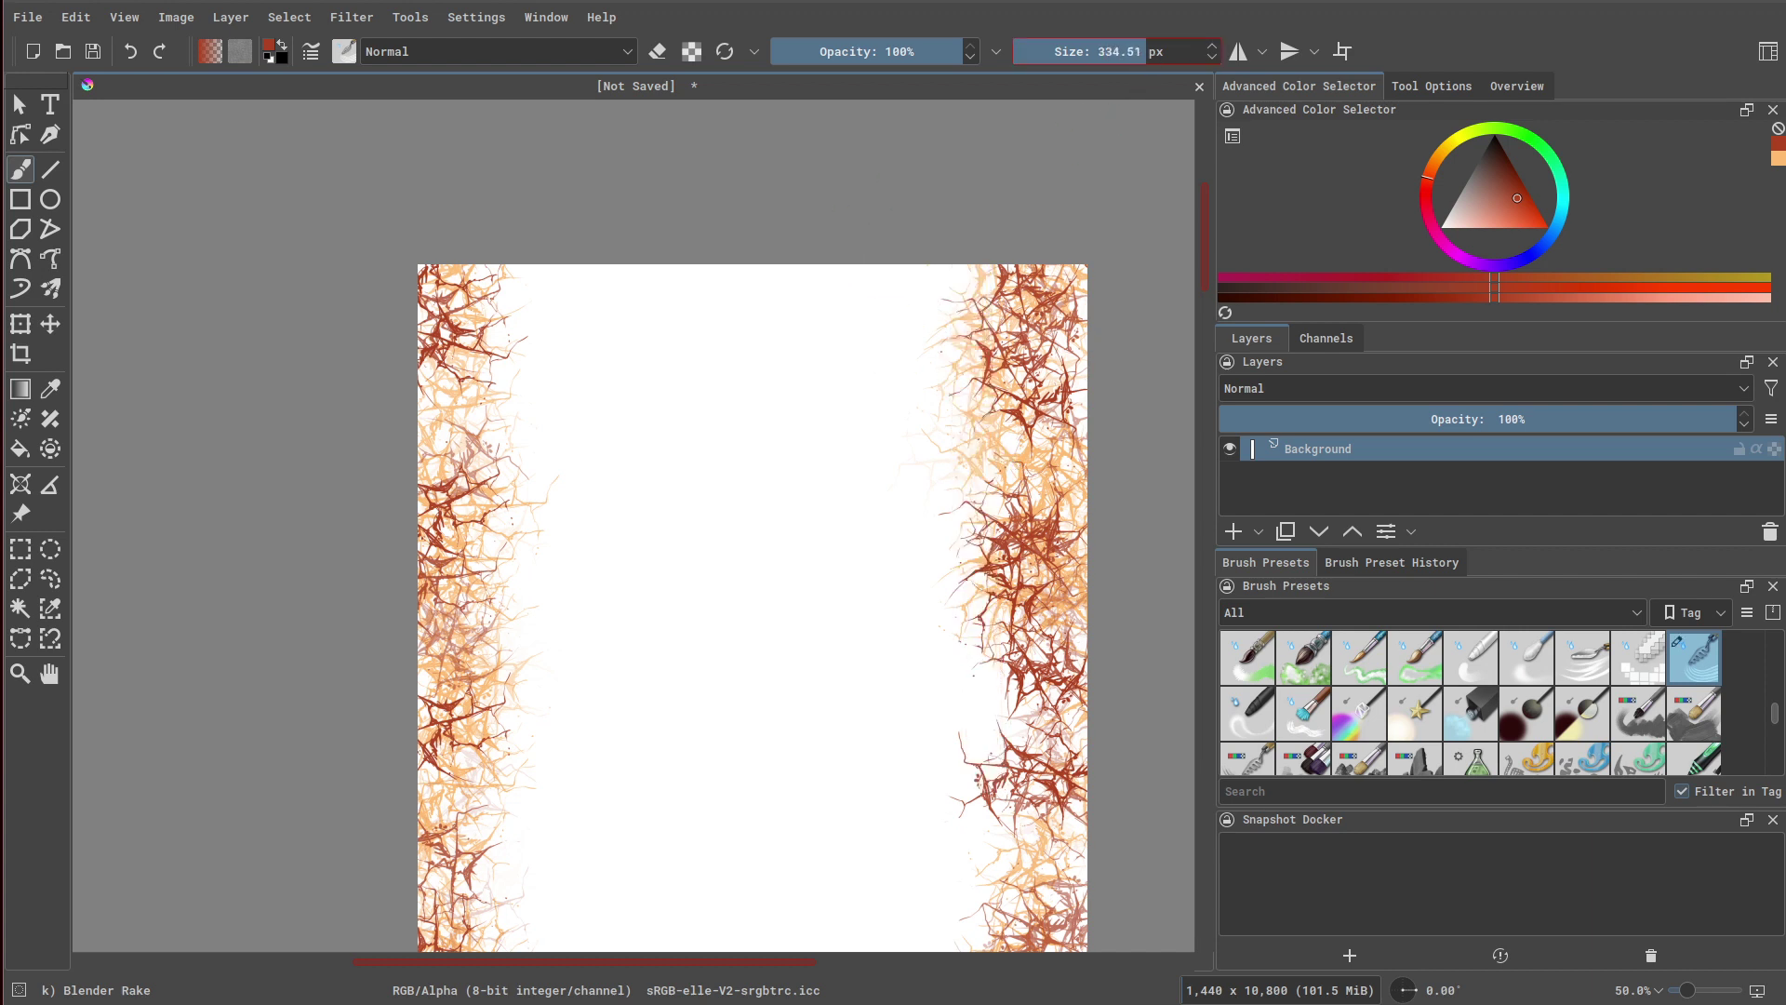
click(1113, 55)
right_click(1134, 56)
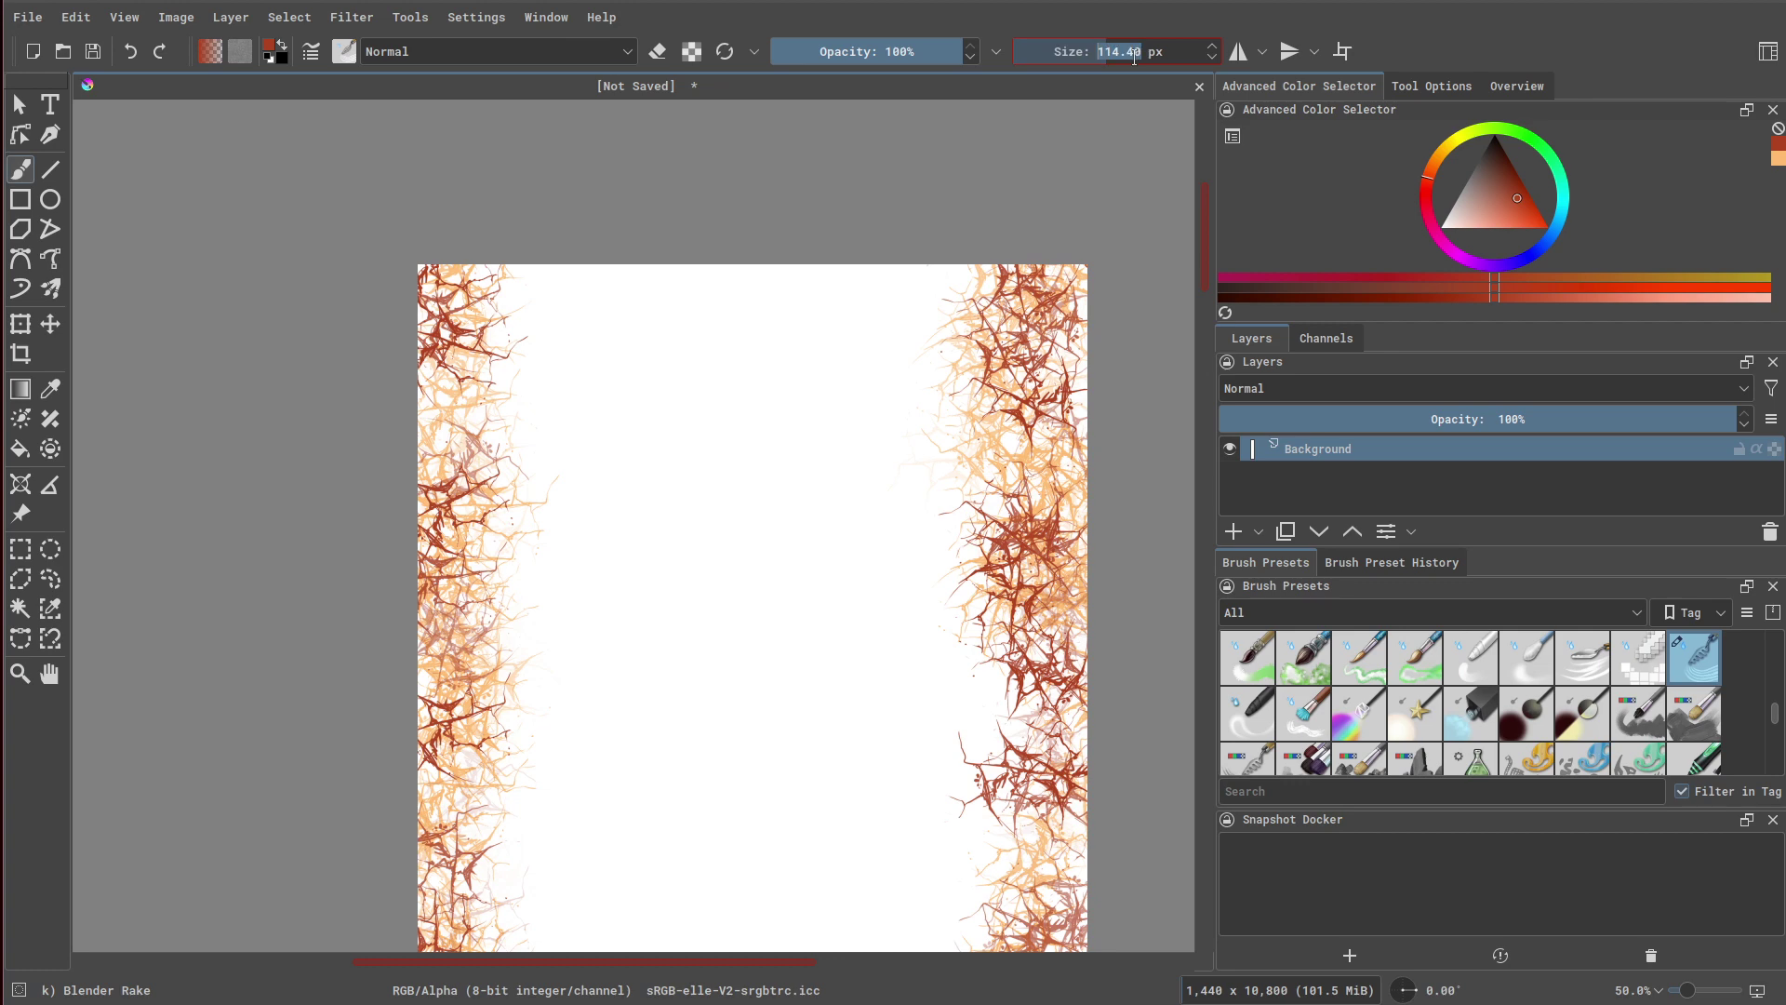
text(150)
key(Return)
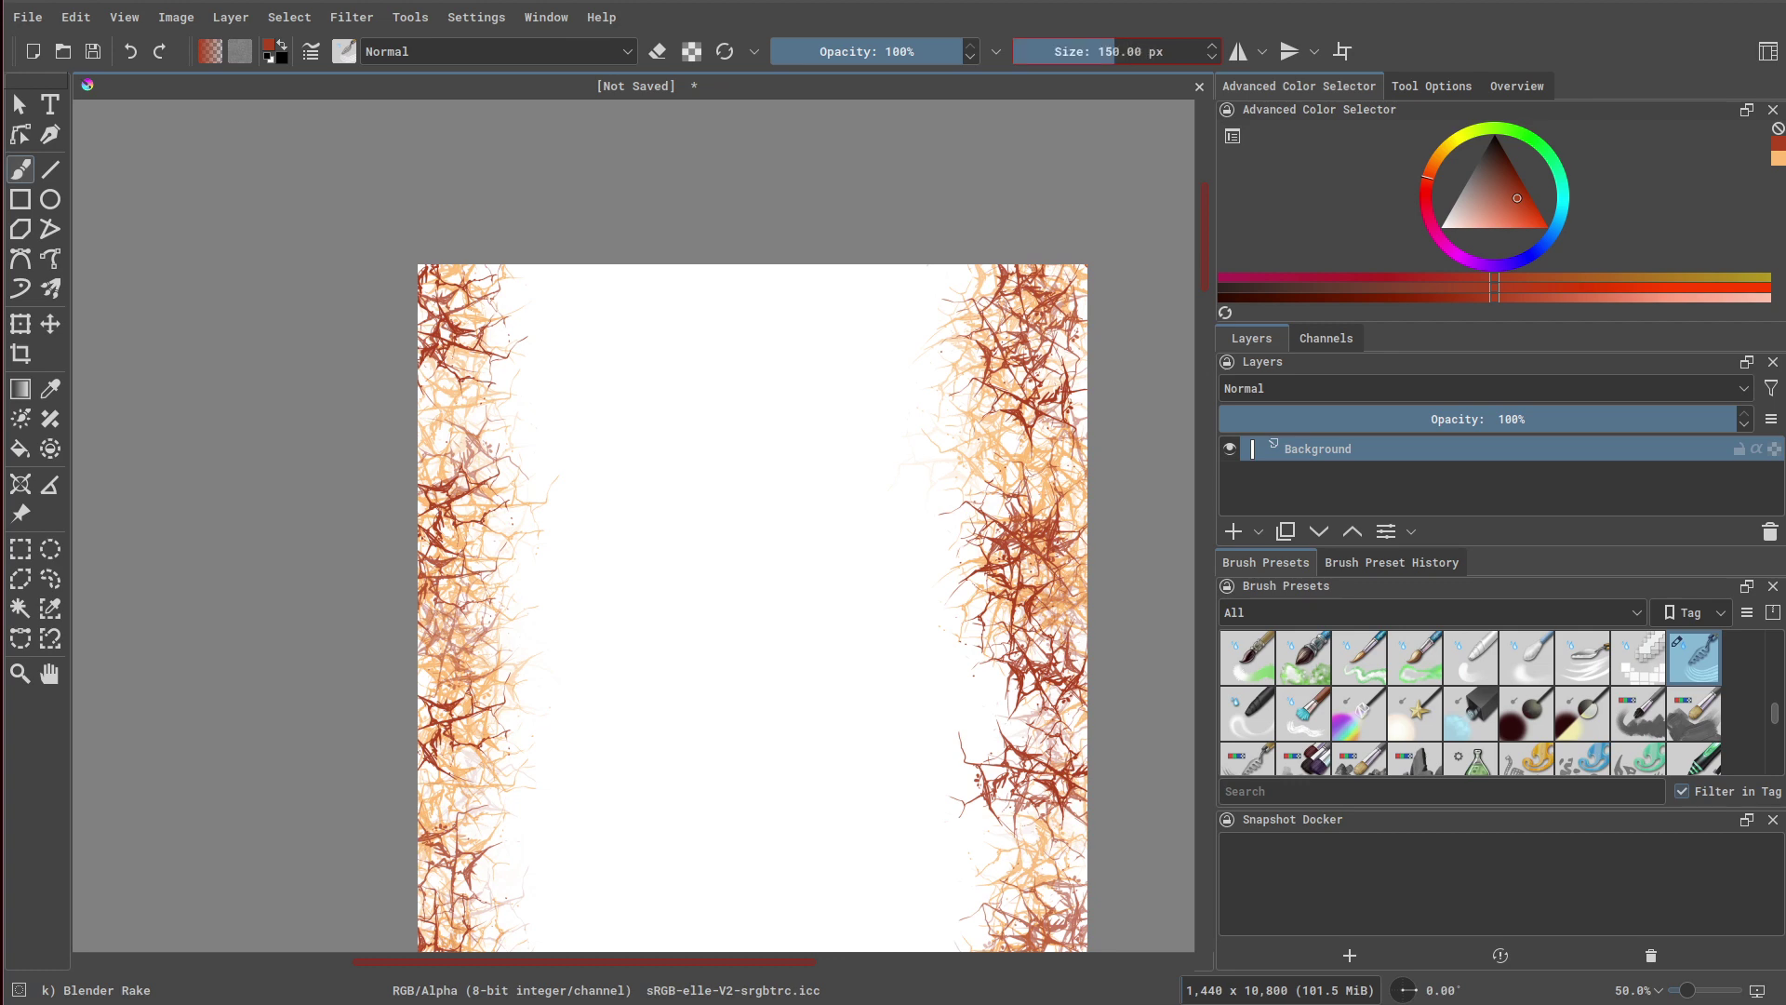
Smear the spines along the upper part of the canvas's right edge into vertical streaks, undoing a stray stroke
scroll(949, 270, down, 2)
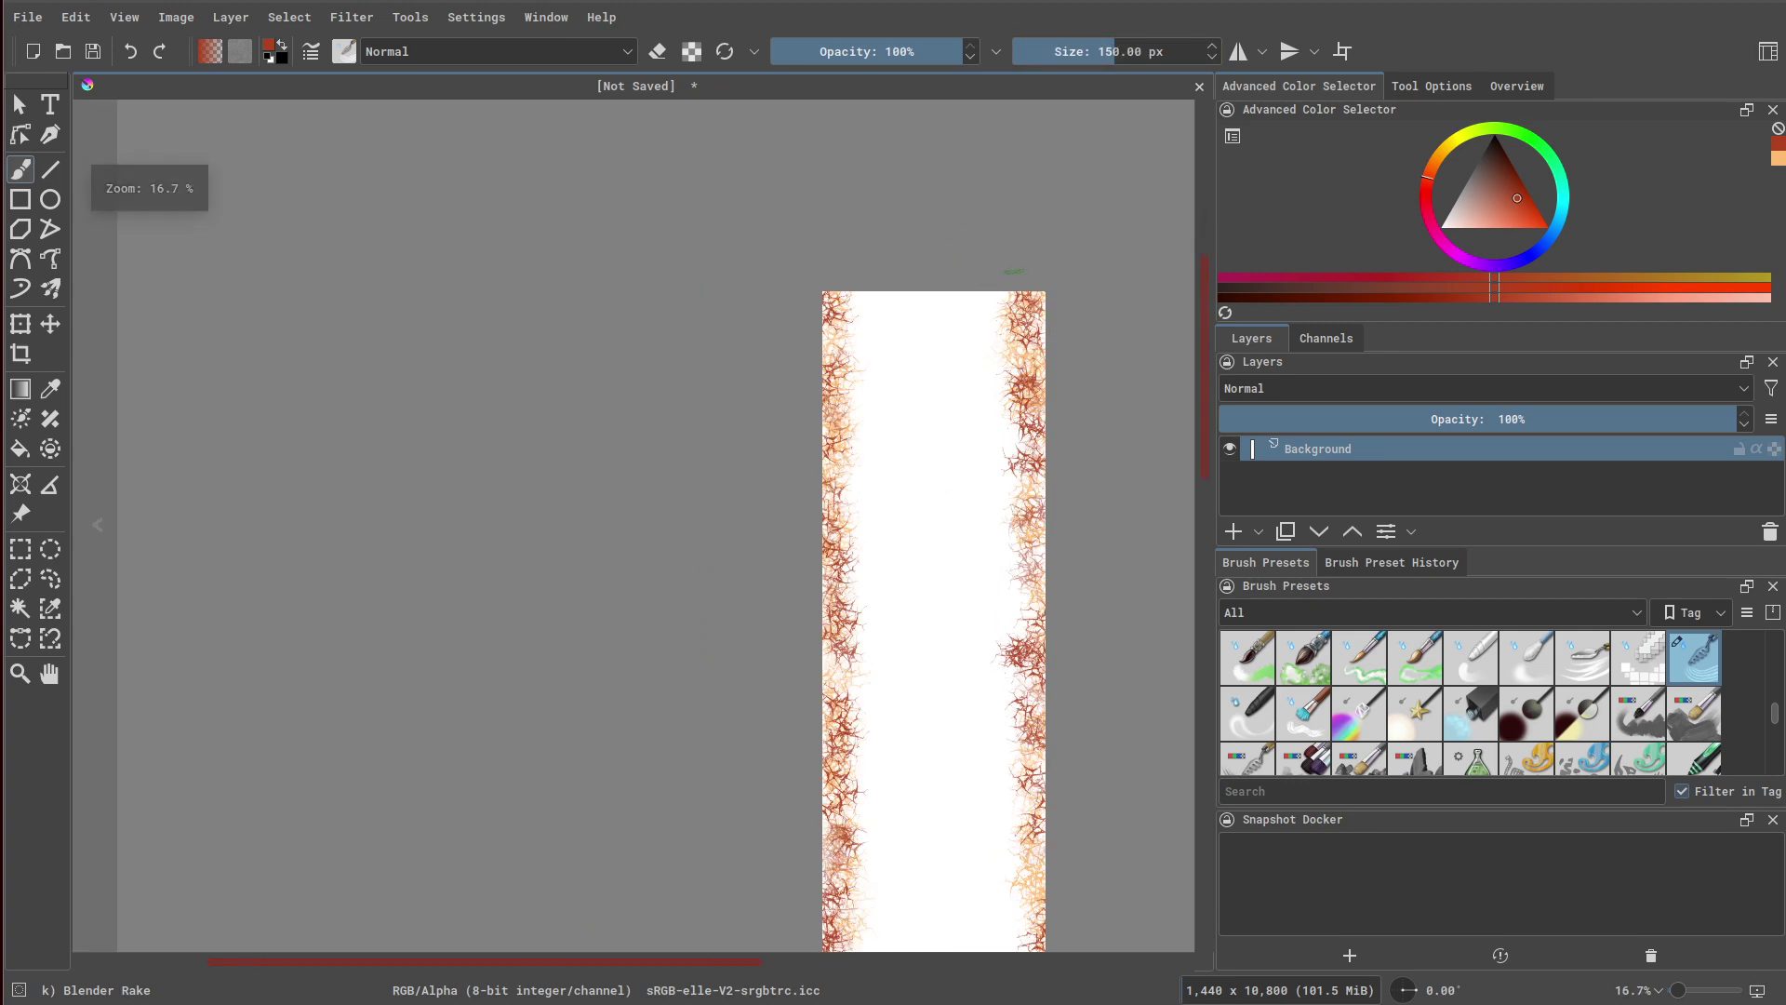
drag(1008, 350, 1007, 499)
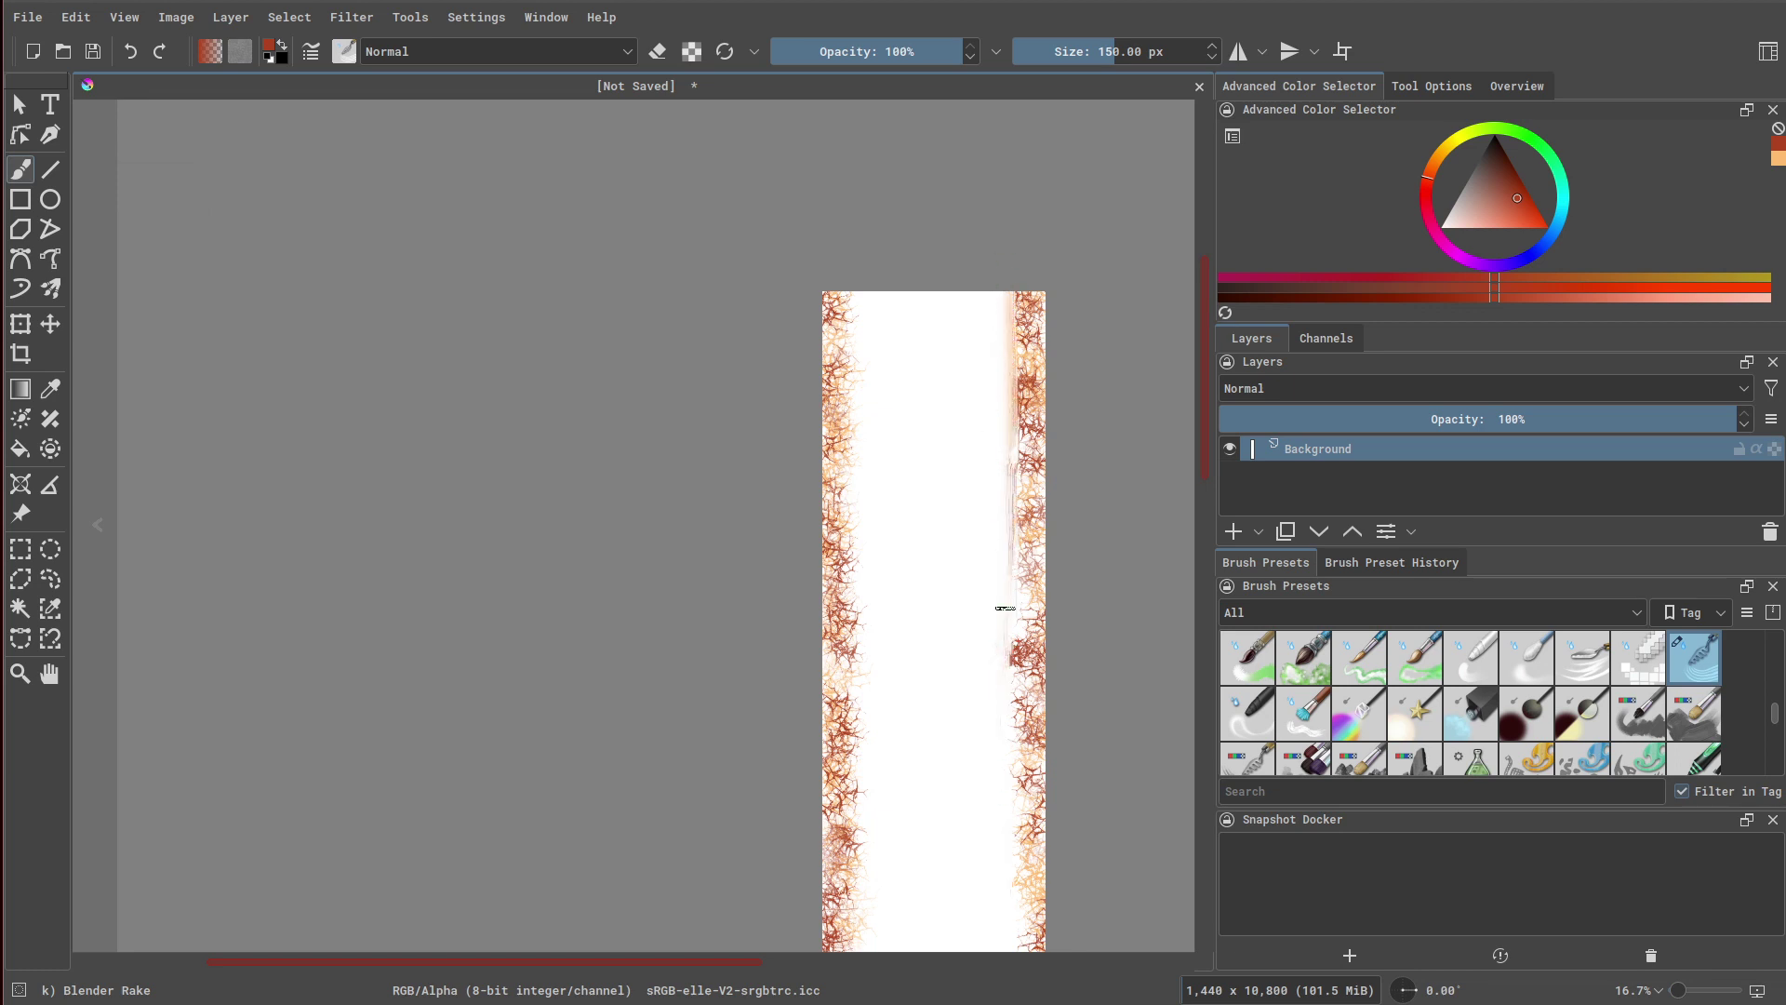
mouse_move(1007, 643)
mouse_down()
mouse_move(1009, 923)
mouse_move(1029, 419)
mouse_move(1108, 712)
mouse_up()
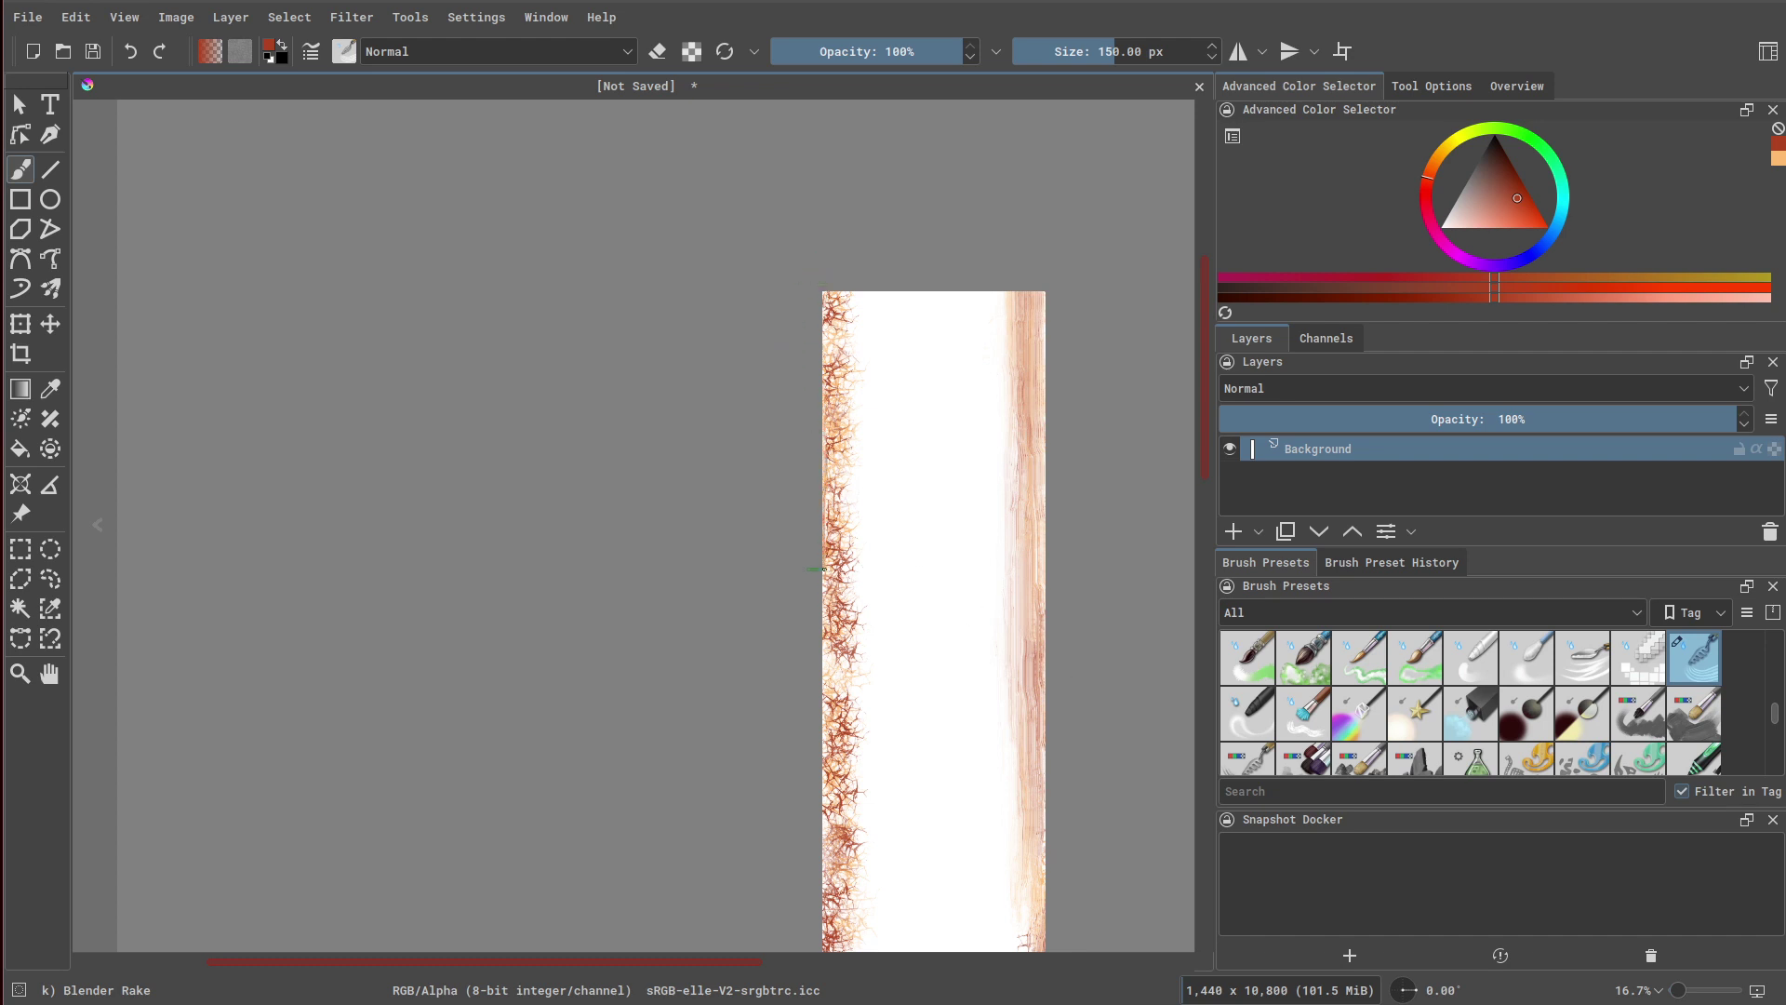
mouse_move(823, 586)
mouse_down()
mouse_move(840, 926)
mouse_move(844, 374)
mouse_move(828, 337)
mouse_move(826, 754)
mouse_move(854, 366)
mouse_up()
shift+middle_drag(1101, 866, 1100, 846)
key(ctrl+z)
shift+middle_drag(1103, 496, 1104, 516)
Continue smearing the right edge's spines into vertical streaks down to the bottom of the canvas
mouse_move(834, 883)
mouse_down()
mouse_move(849, 486)
mouse_move(842, 930)
mouse_up()
middle_drag(931, 884, 929, 289)
drag(1021, 372, 1021, 931)
middle_drag(1001, 679, 985, 267)
drag(1000, 558, 1009, 940)
middle_drag(1011, 944, 1008, 778)
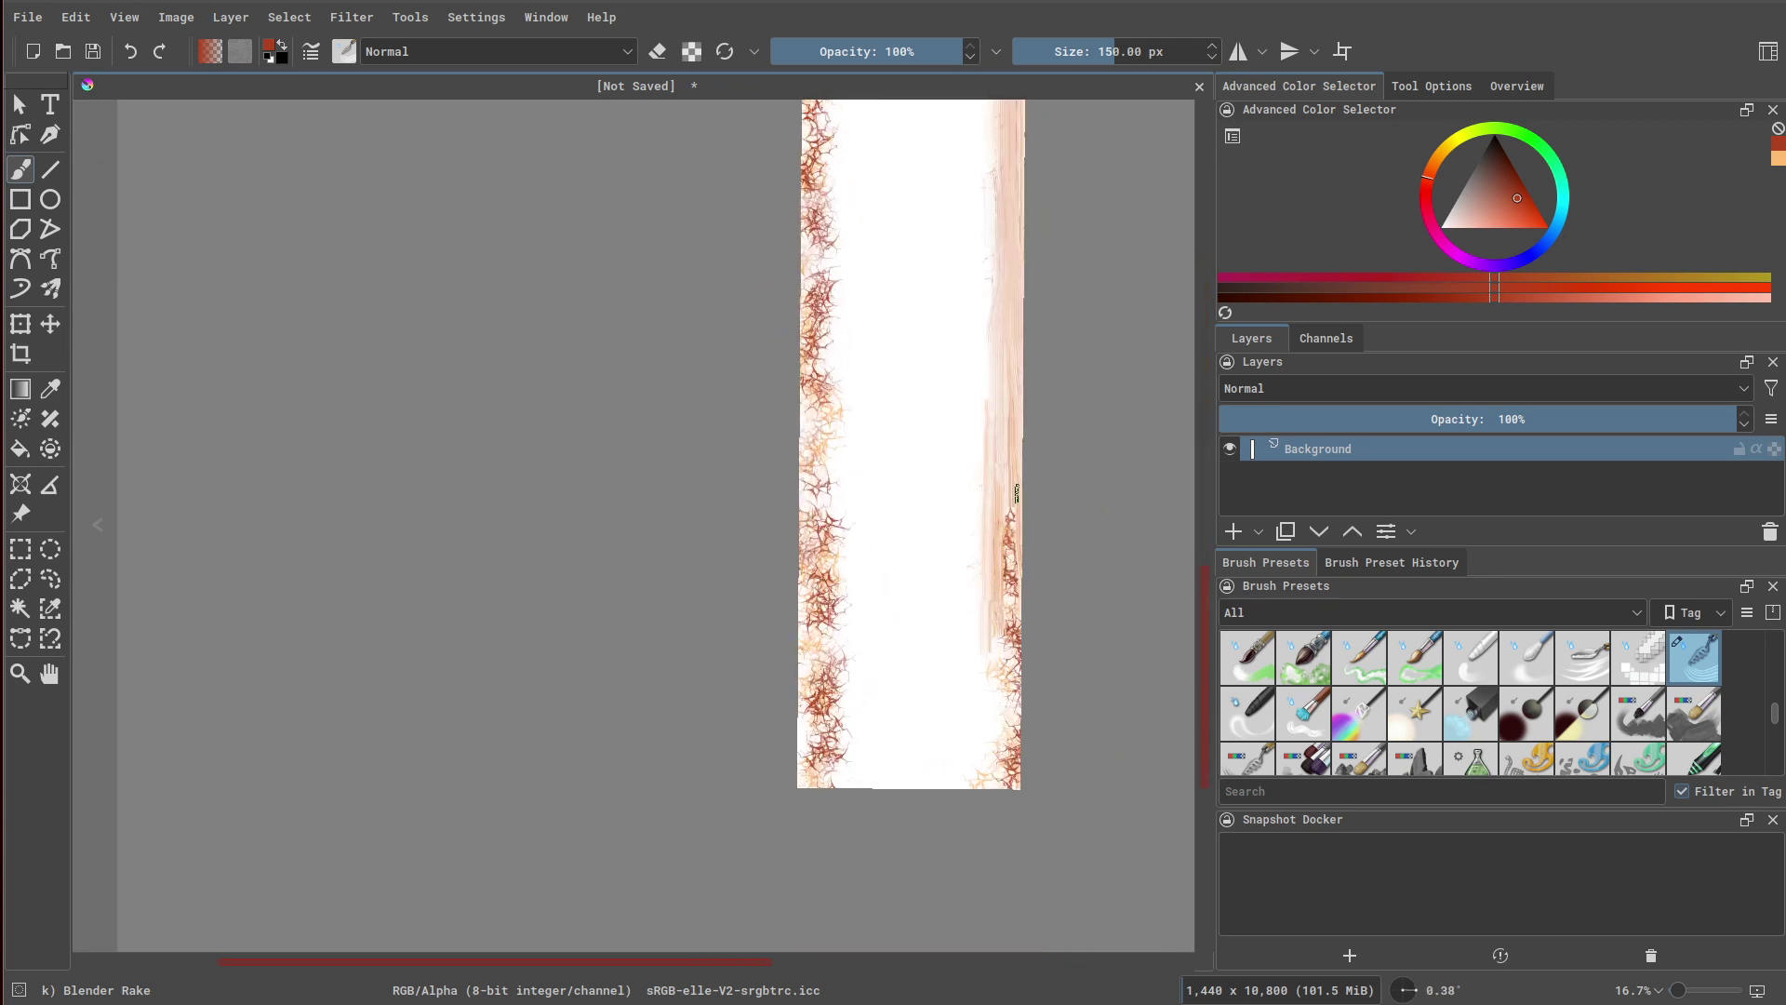
drag(1008, 779, 1006, 521)
Smear the spines along the canvas's left edge into vertical streaks, from its bottom up to its top
drag(808, 316, 823, 782)
drag(824, 782, 826, 275)
middle_drag(826, 275, 840, 614)
drag(842, 558, 833, 223)
middle_drag(833, 224, 831, 558)
mouse_move(833, 726)
mouse_down()
mouse_move(835, 380)
mouse_move(829, 602)
mouse_move(858, 220)
mouse_up()
middle_drag(1117, 356, 1132, 604)
mouse_move(824, 289)
mouse_down()
mouse_move(846, 745)
mouse_move(835, 297)
mouse_up()
middle_drag(1120, 288, 998, 516)
ctrl+middle_drag(1028, 517, 1029, 596)
middle_drag(1001, 368, 846, 495)
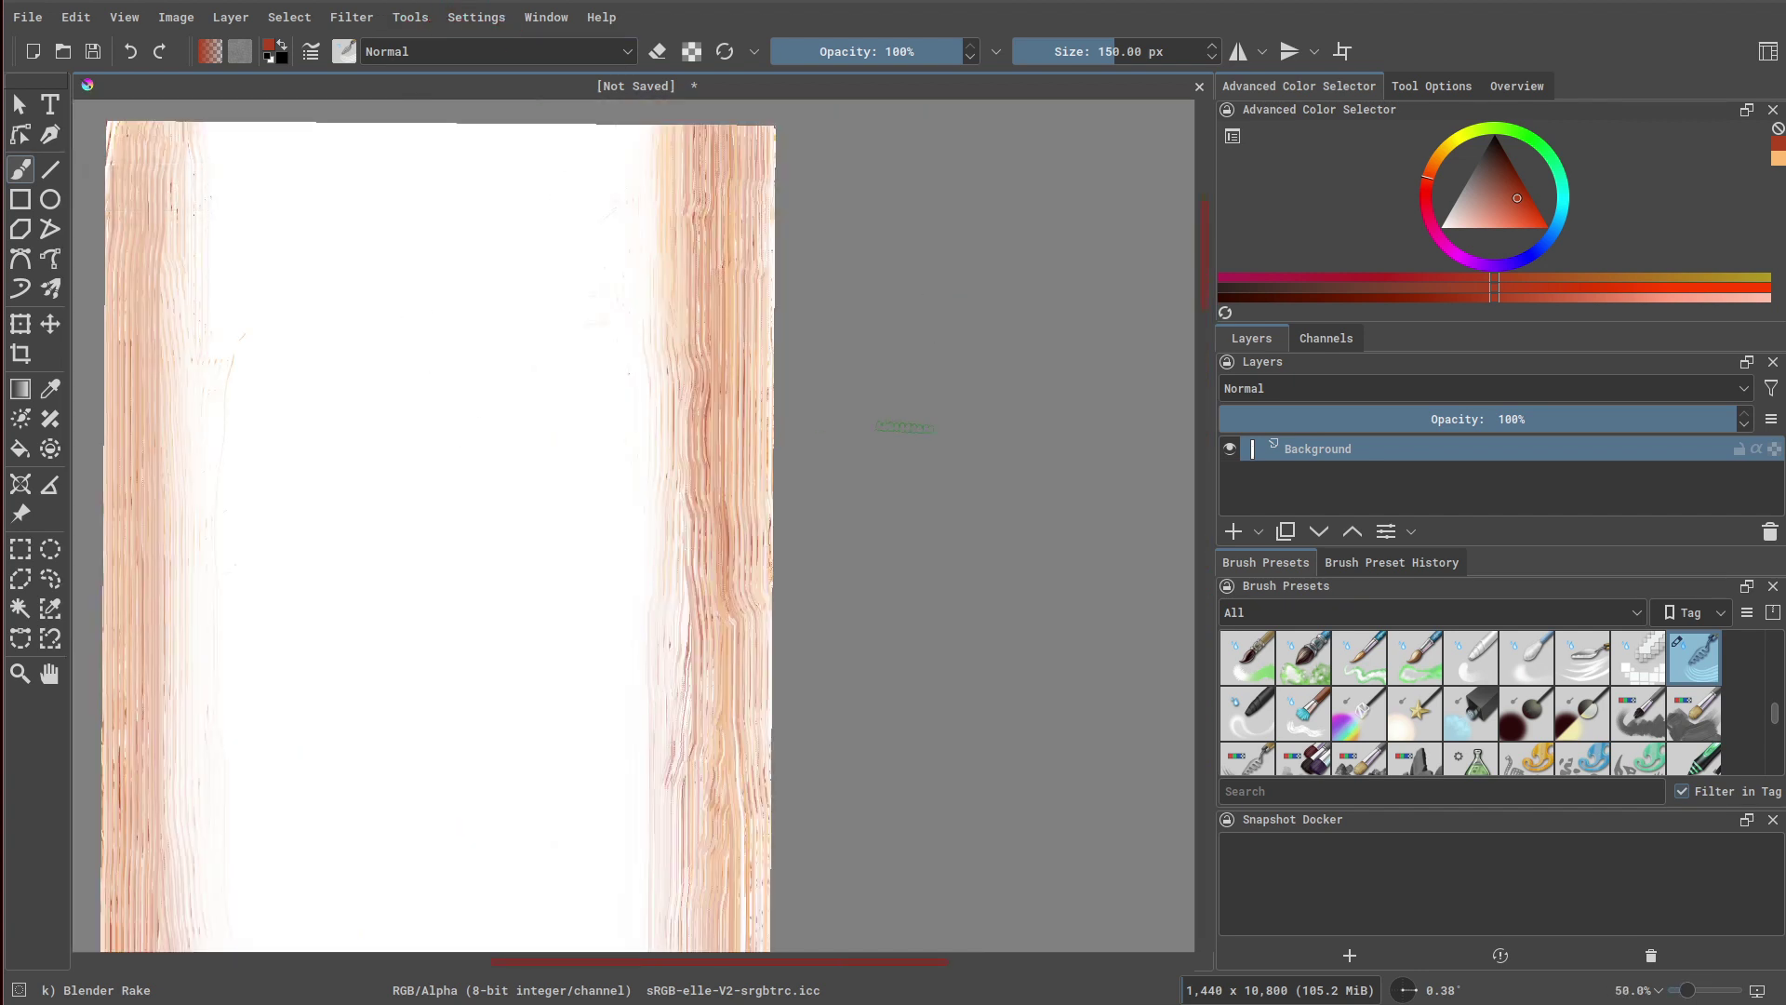
Lighten the Background layer with a Levels filter, raising the output black level to 207
click(471, 19)
mouse_move(413, 22)
mouse_move(352, 18)
mouse_move(506, 101)
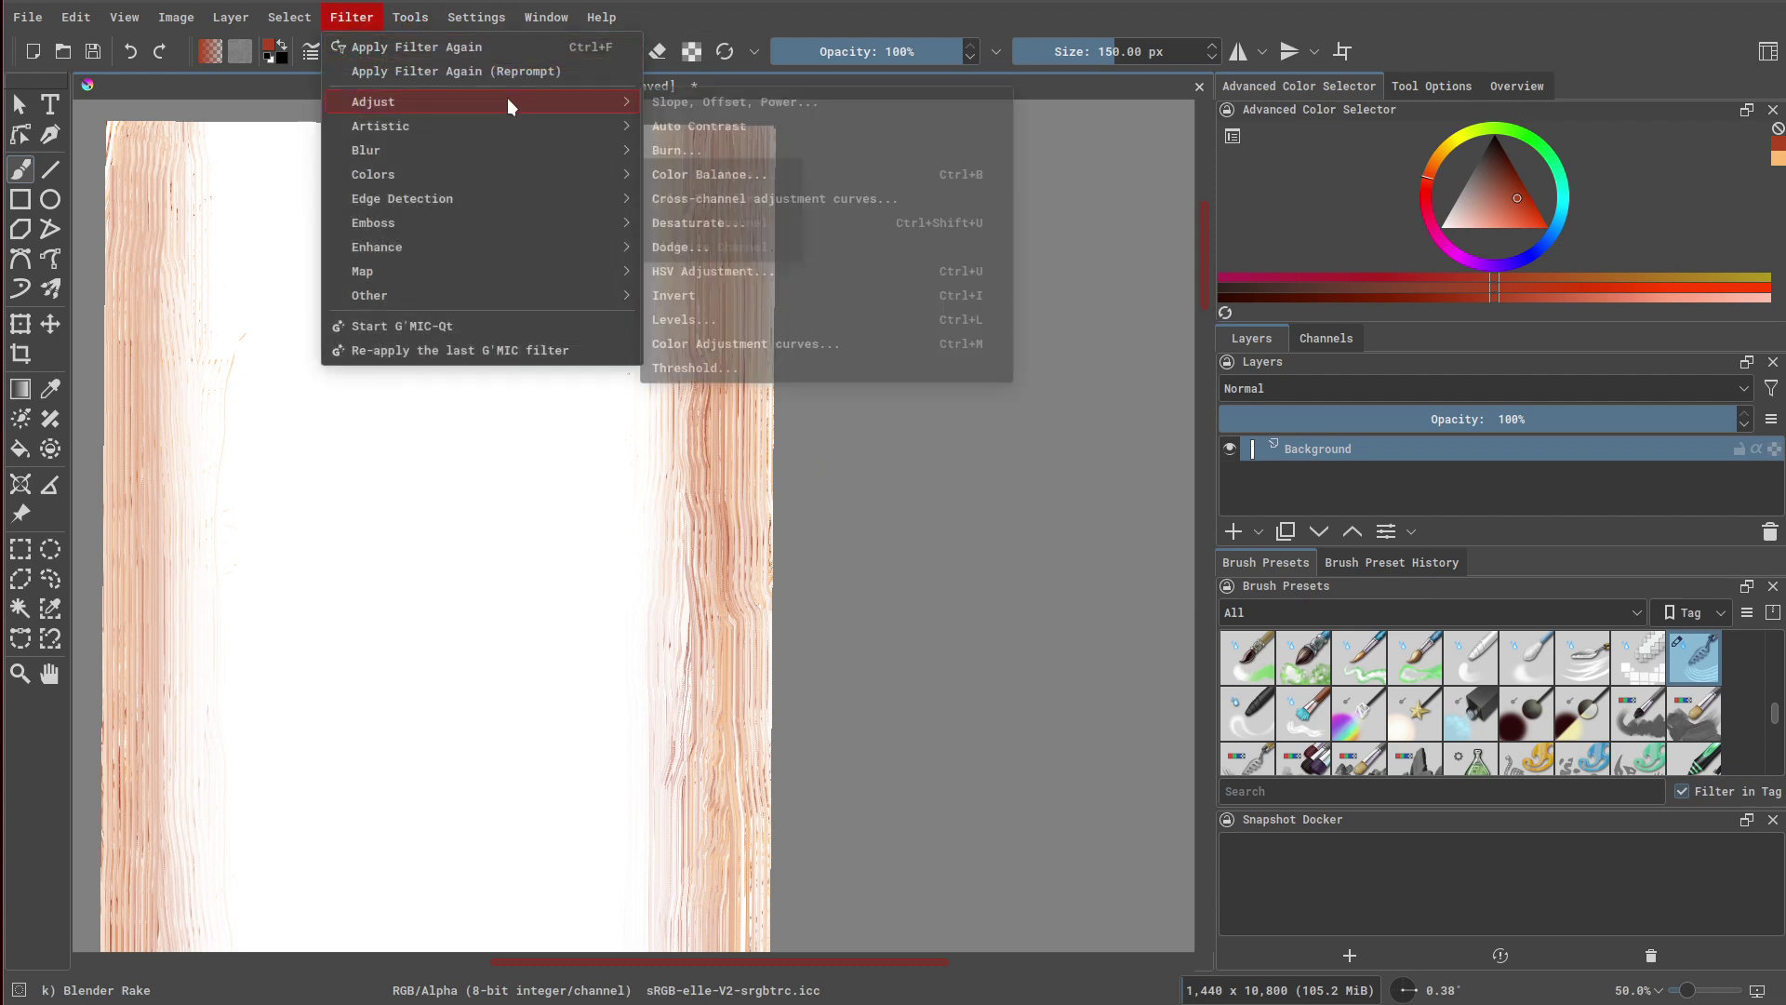
click(718, 326)
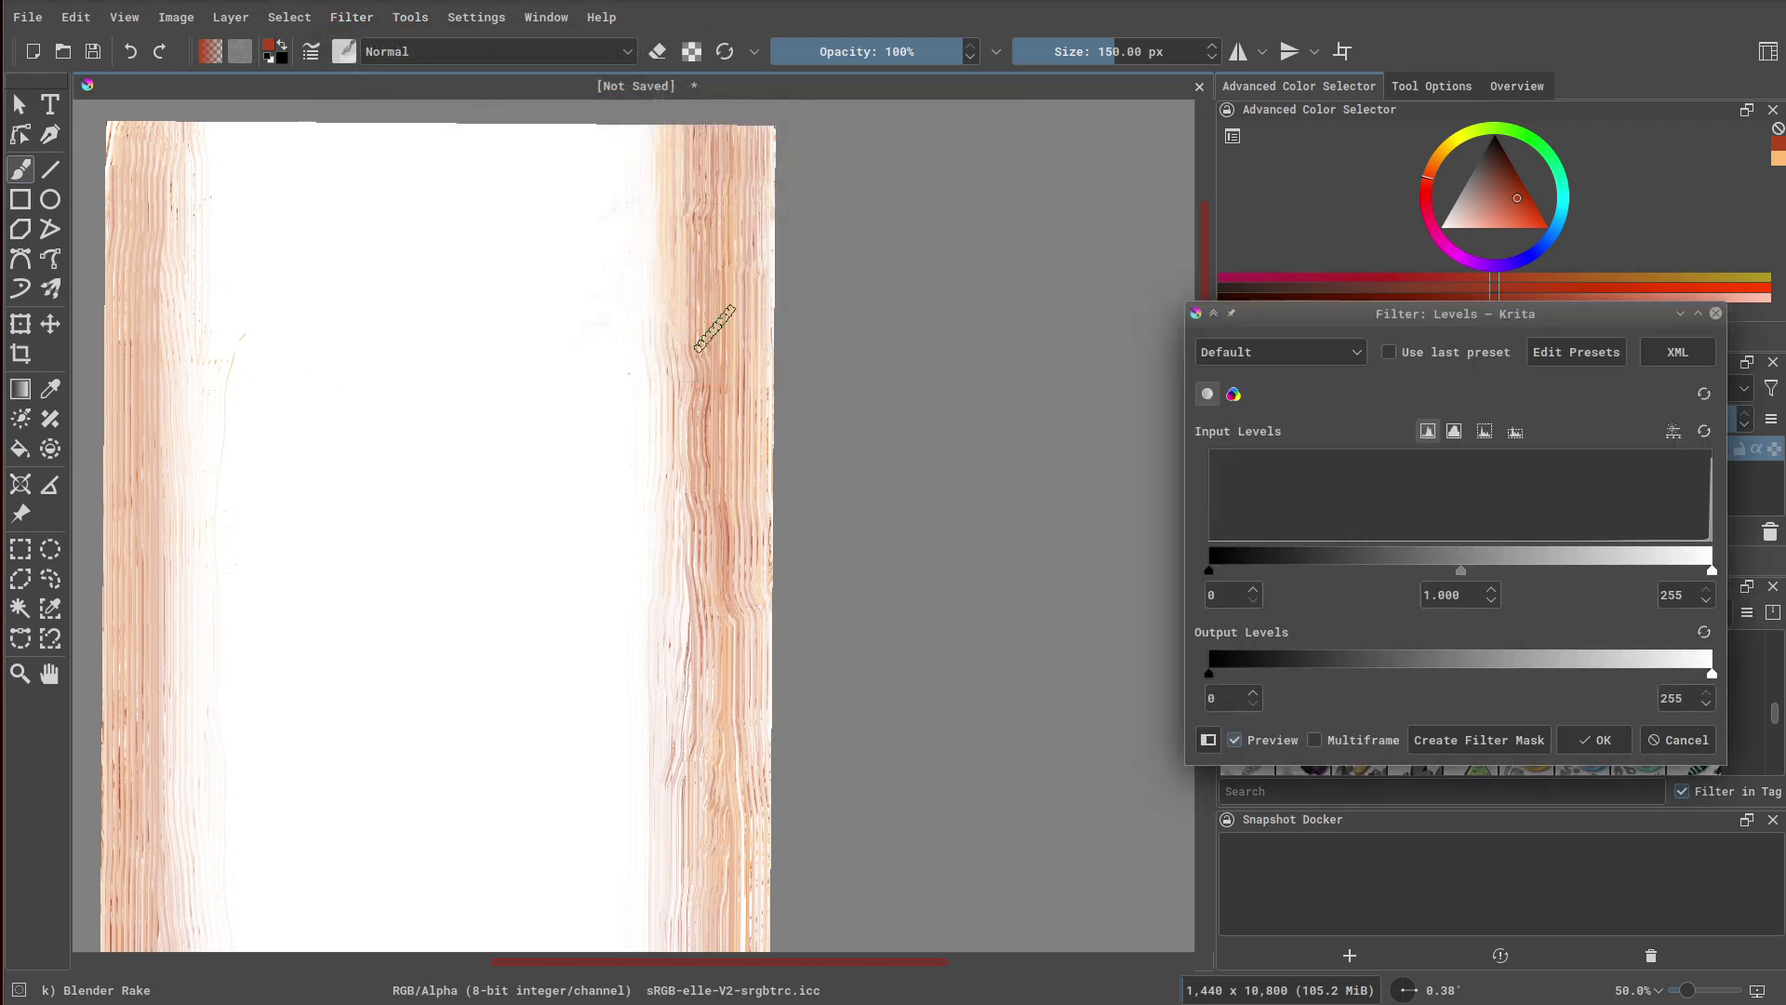
drag(1356, 316, 989, 197)
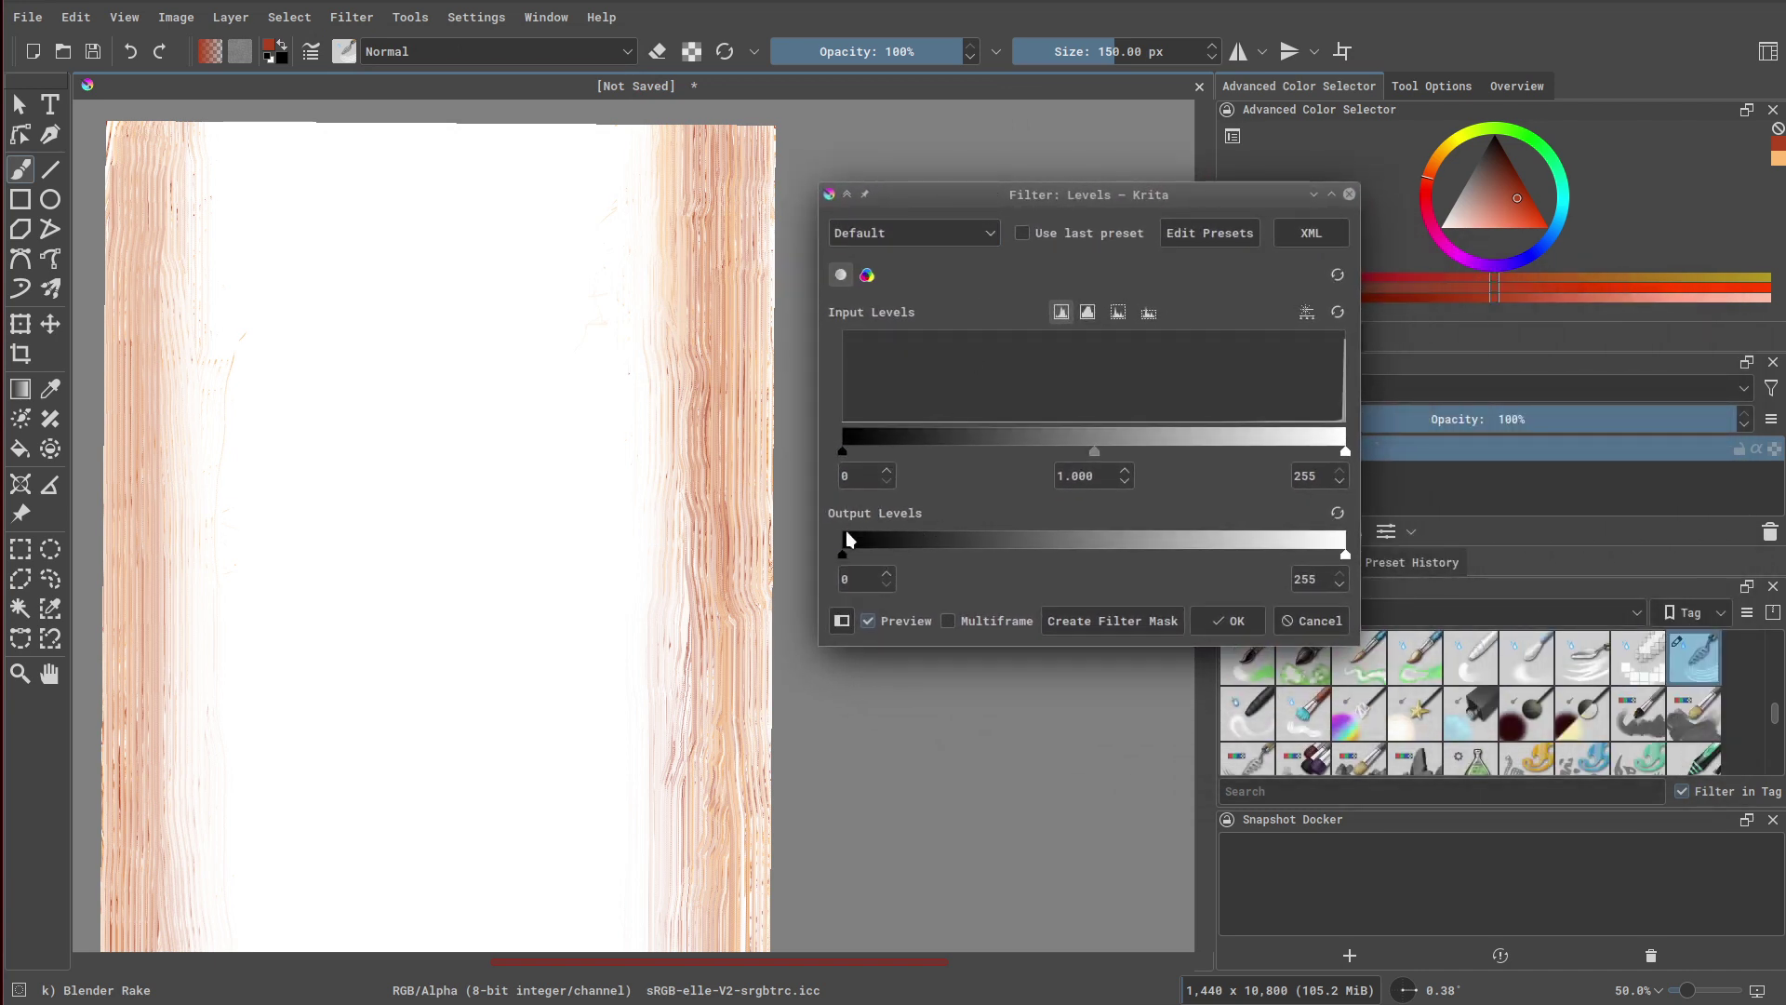
drag(842, 556, 1226, 554)
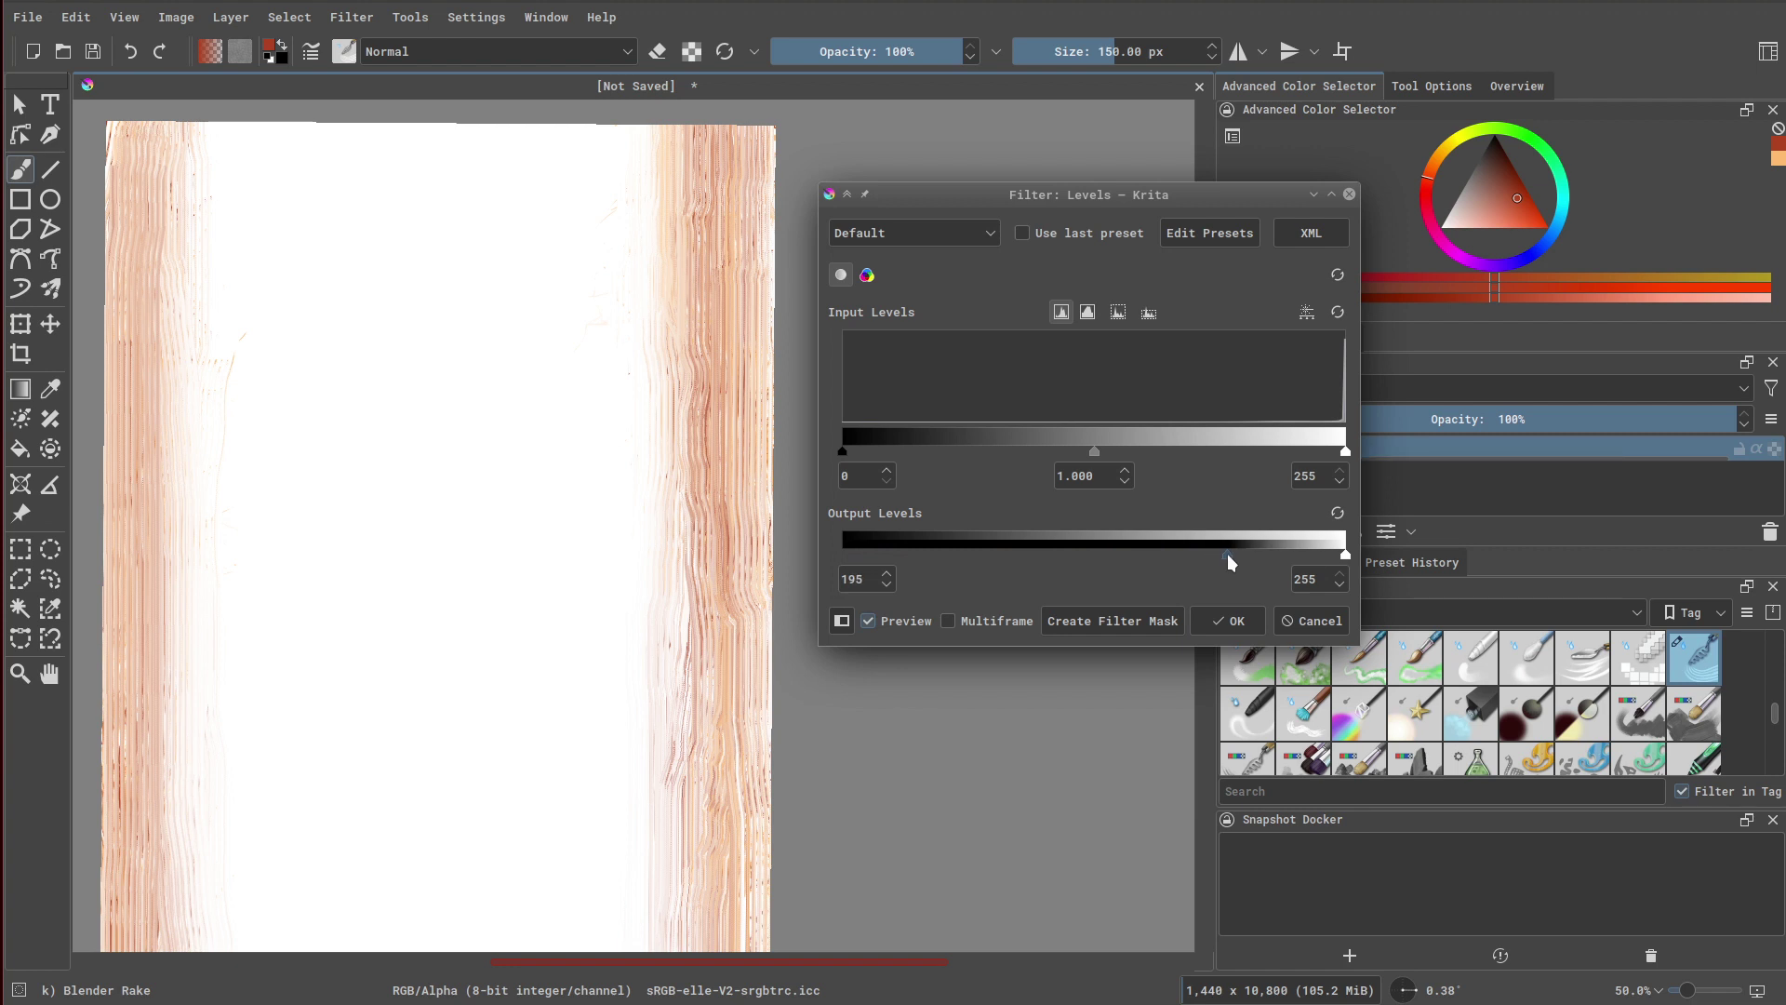
drag(1227, 554, 1251, 556)
scroll(598, 688, down, 3)
mouse_move(602, 694)
middle_down()
mouse_move(706, 277)
mouse_move(678, 84)
mouse_move(700, 81)
mouse_move(709, 41)
mouse_move(666, 4)
mouse_move(645, 470)
mouse_move(662, 528)
middle_up()
ctrl+scroll(638, 463, up, 3)
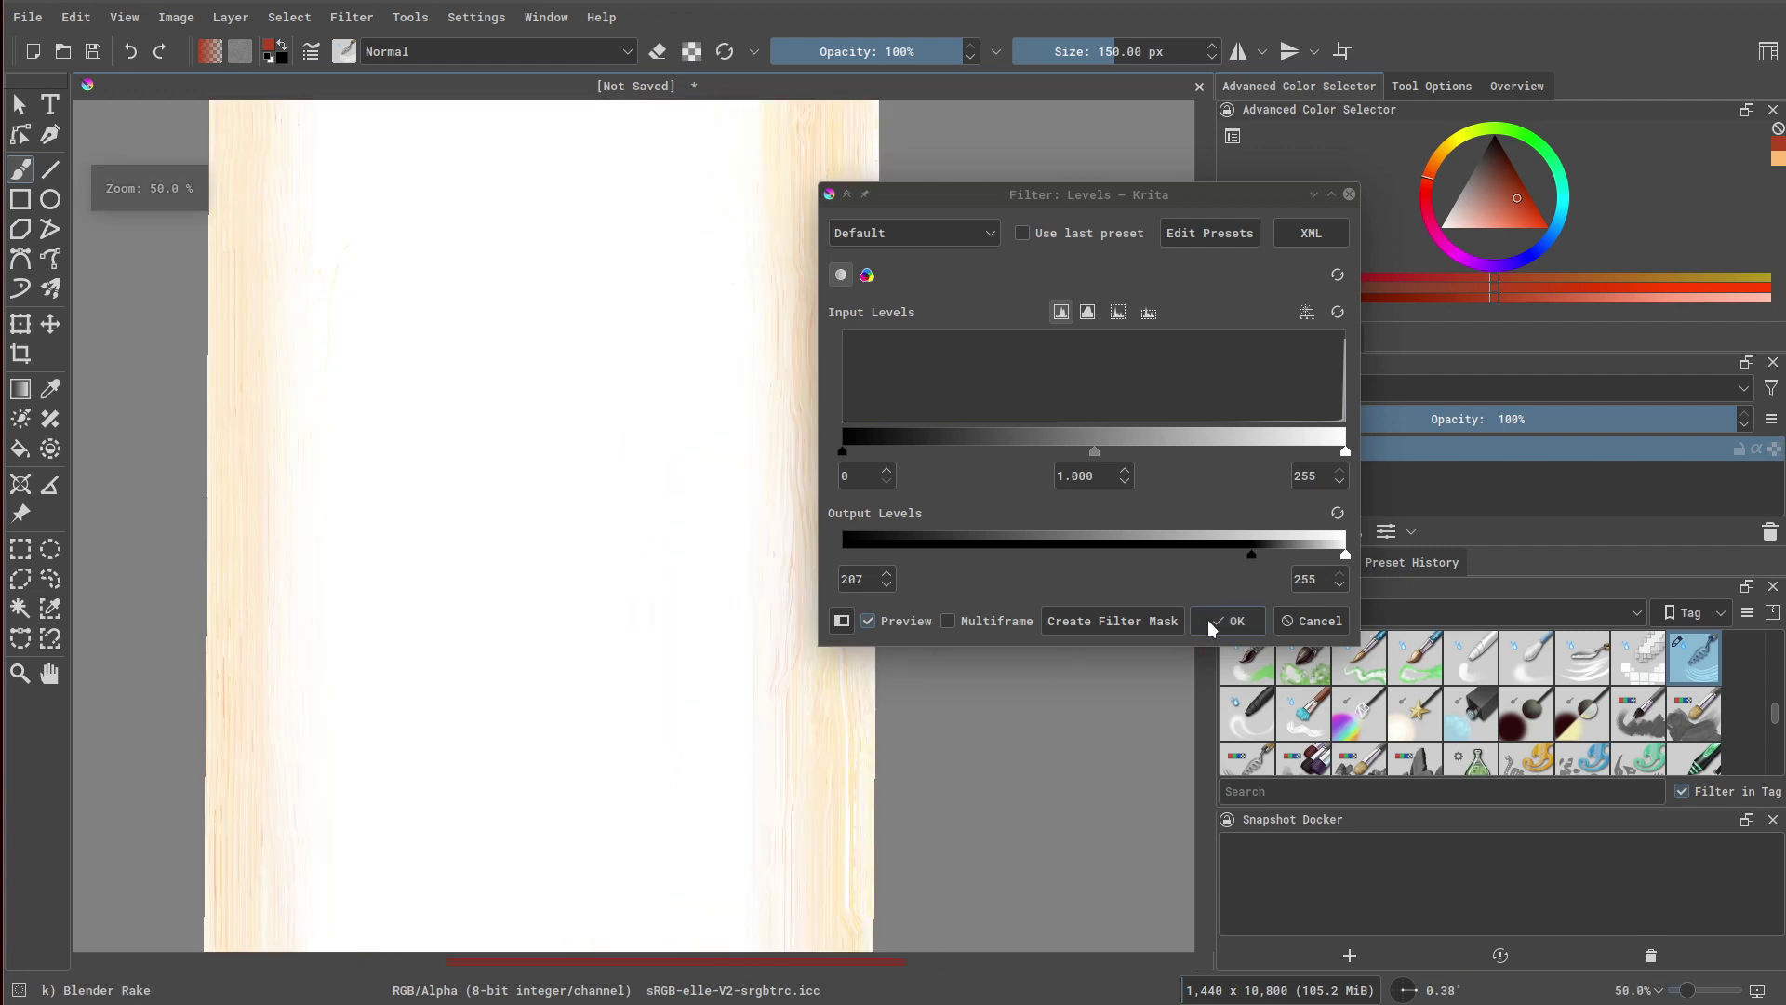
click(1214, 619)
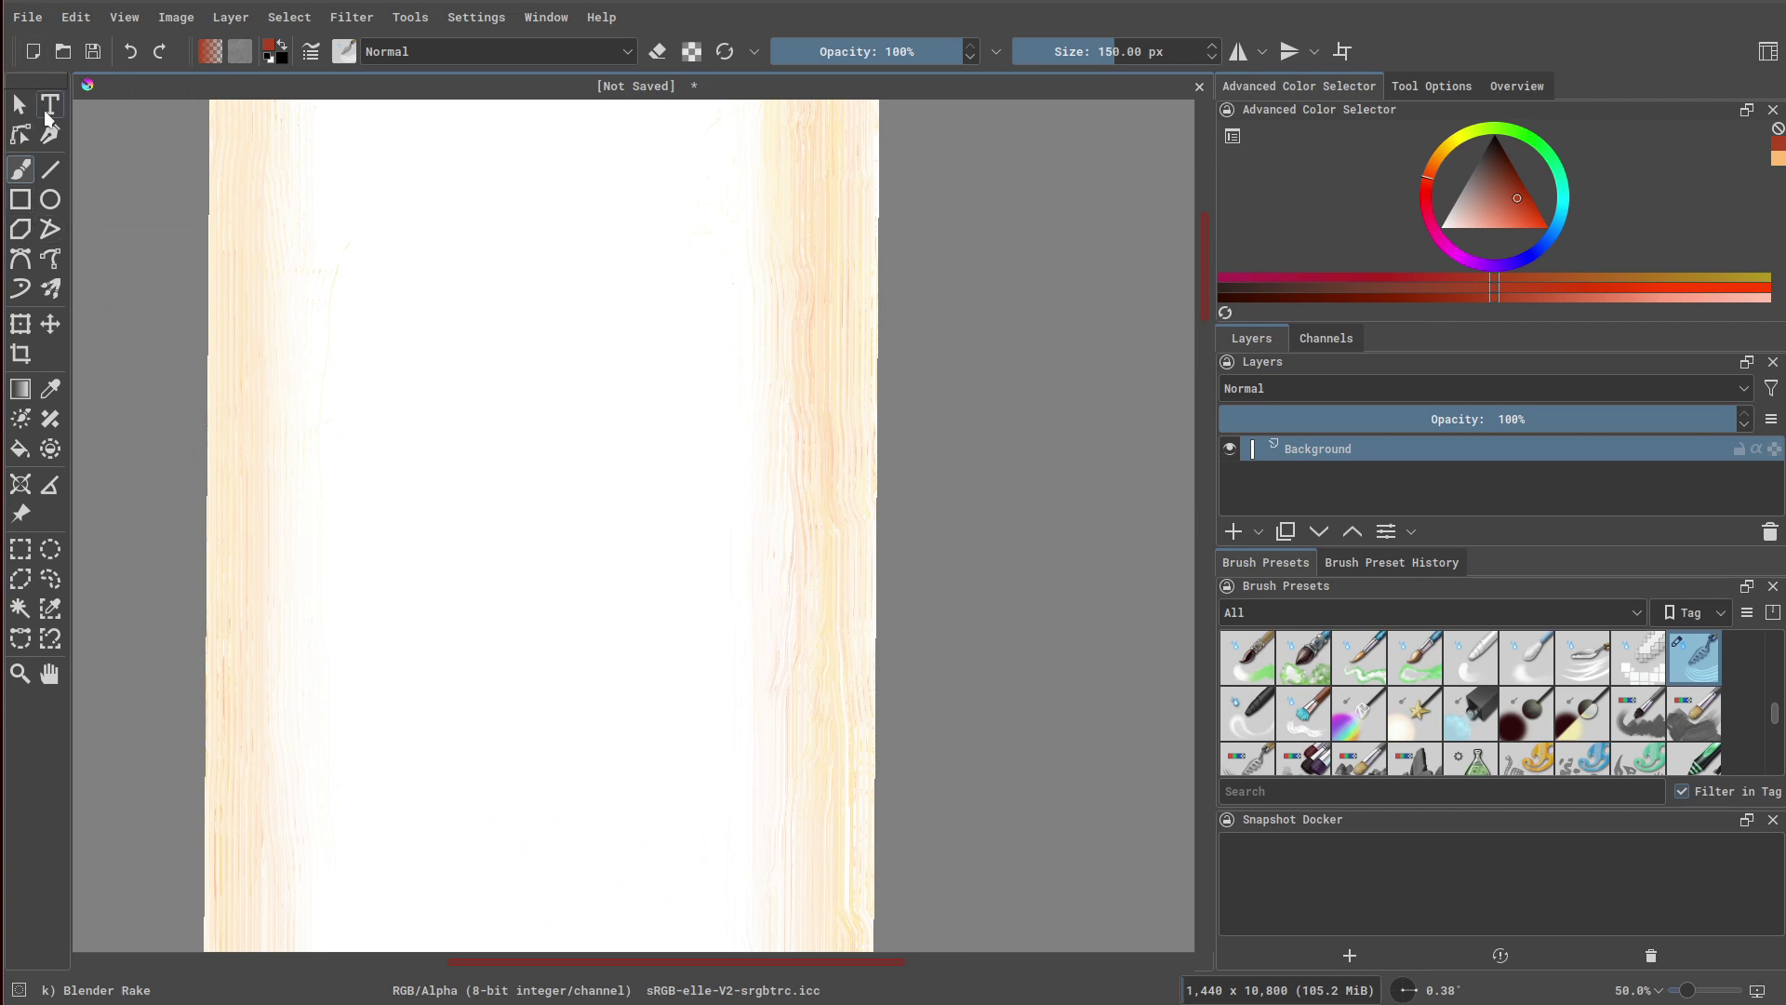
Add a bold text object reading "Linux Studio Film Stock 8 mm" with a font size of 48
click(46, 110)
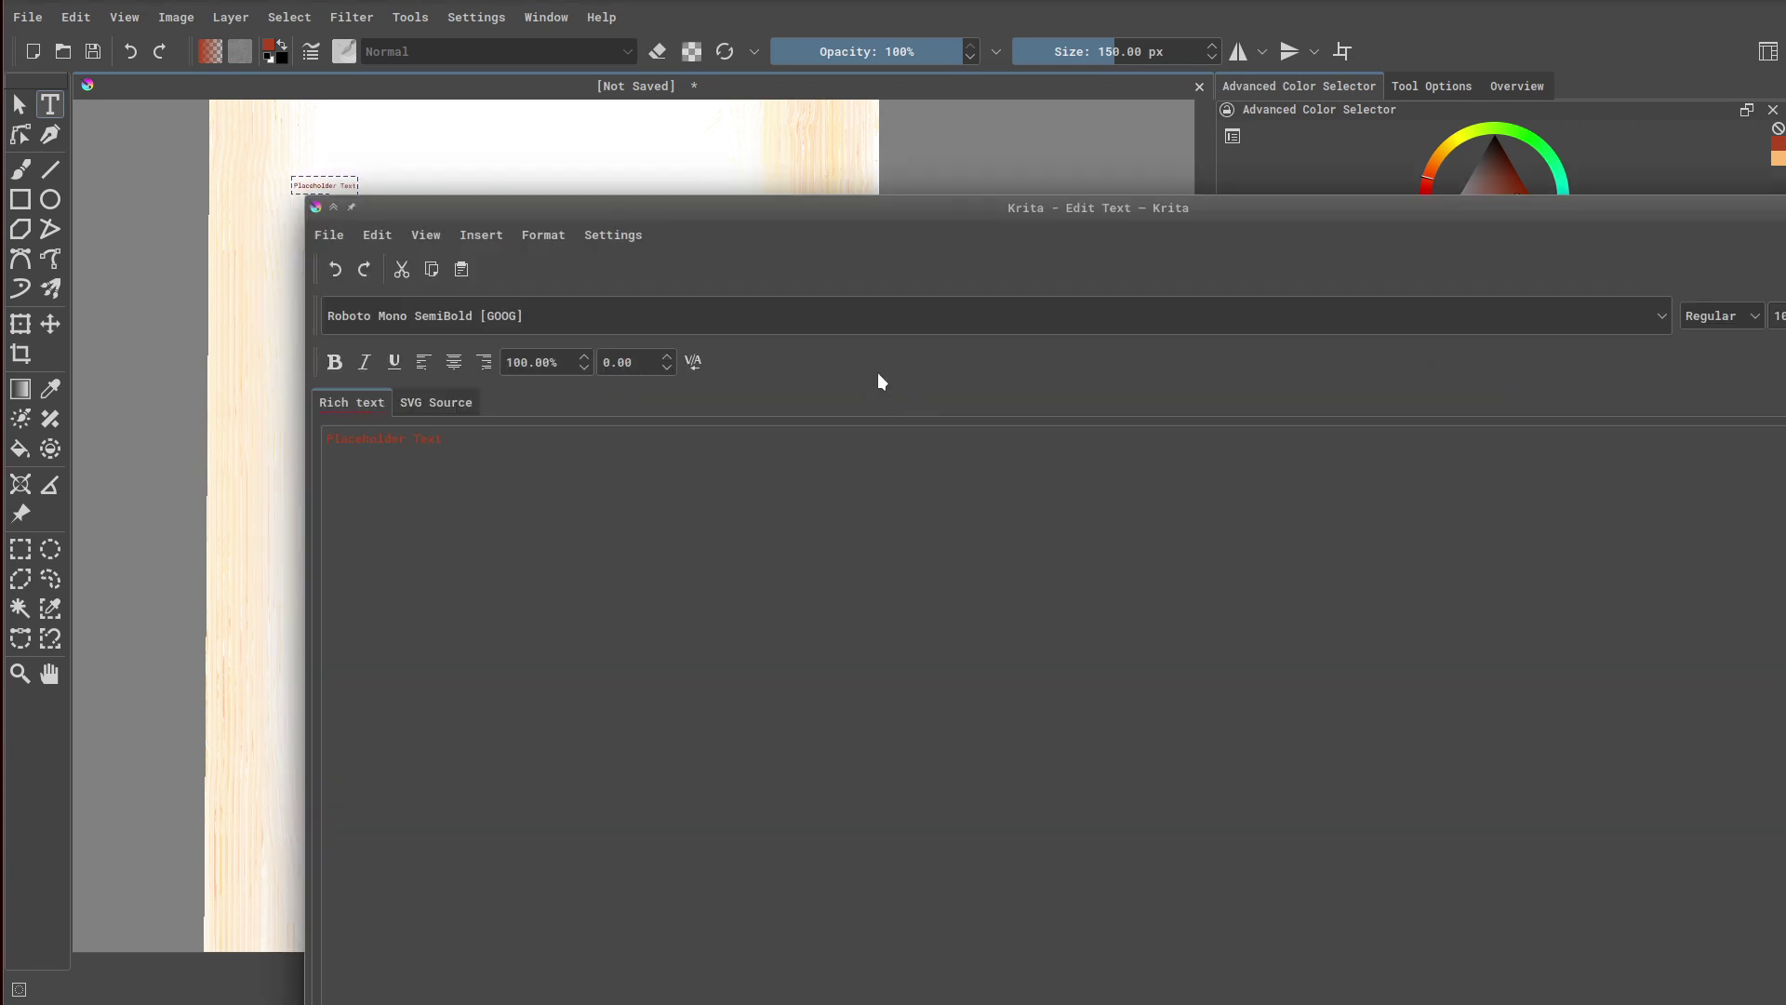
click(624, 440)
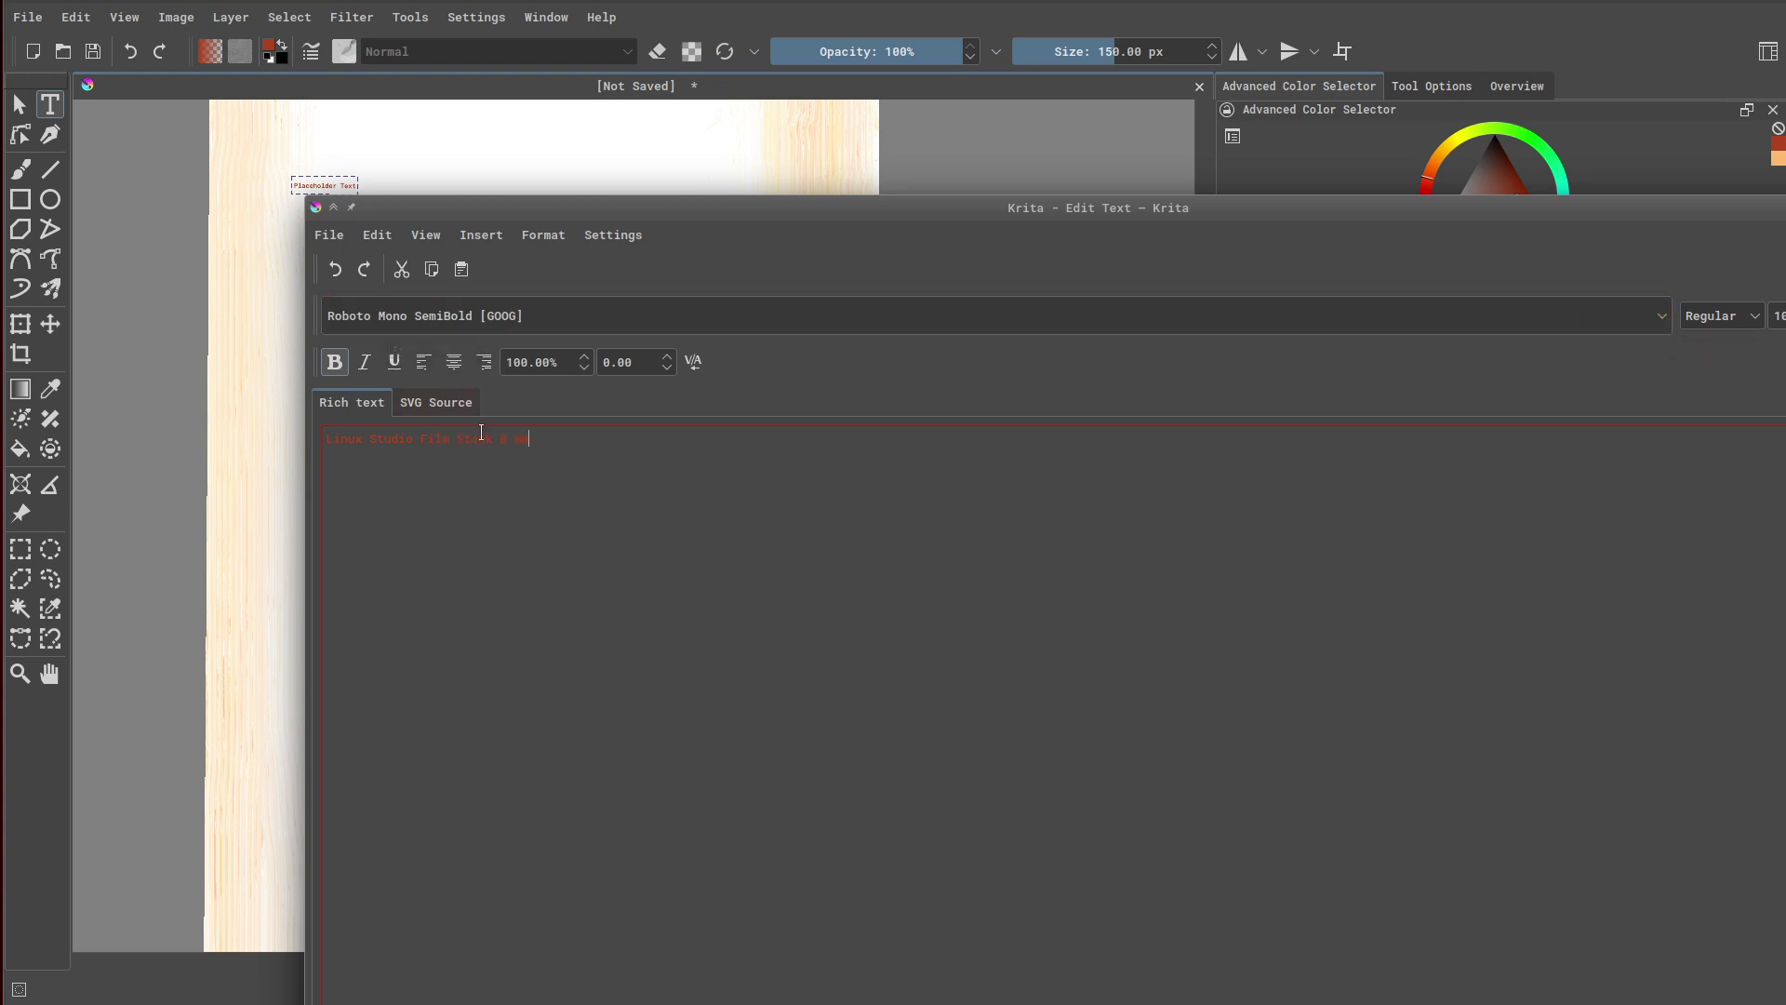
drag(651, 207, 432, 177)
click(1586, 288)
scroll(1572, 400, down, 3)
click(1568, 512)
click(1582, 285)
click(1568, 488)
drag(729, 186, 728, 235)
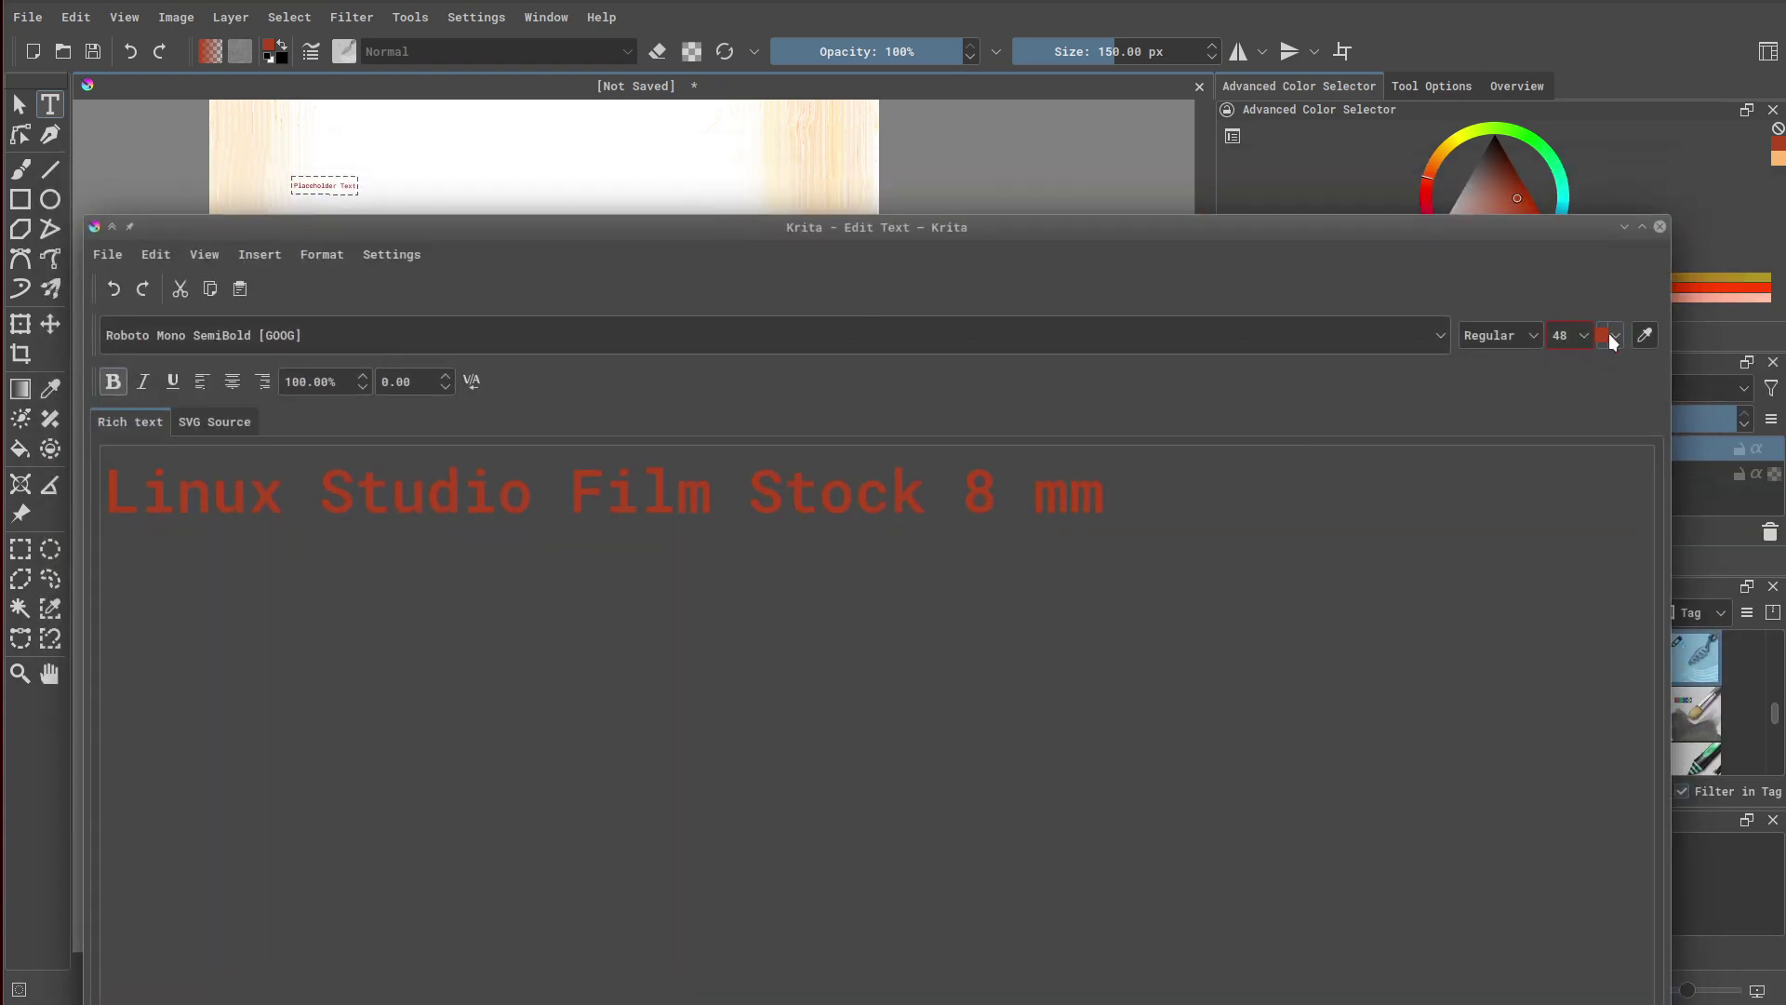
Try peach and dark red on the text, and set its colour to bright red
click(1616, 335)
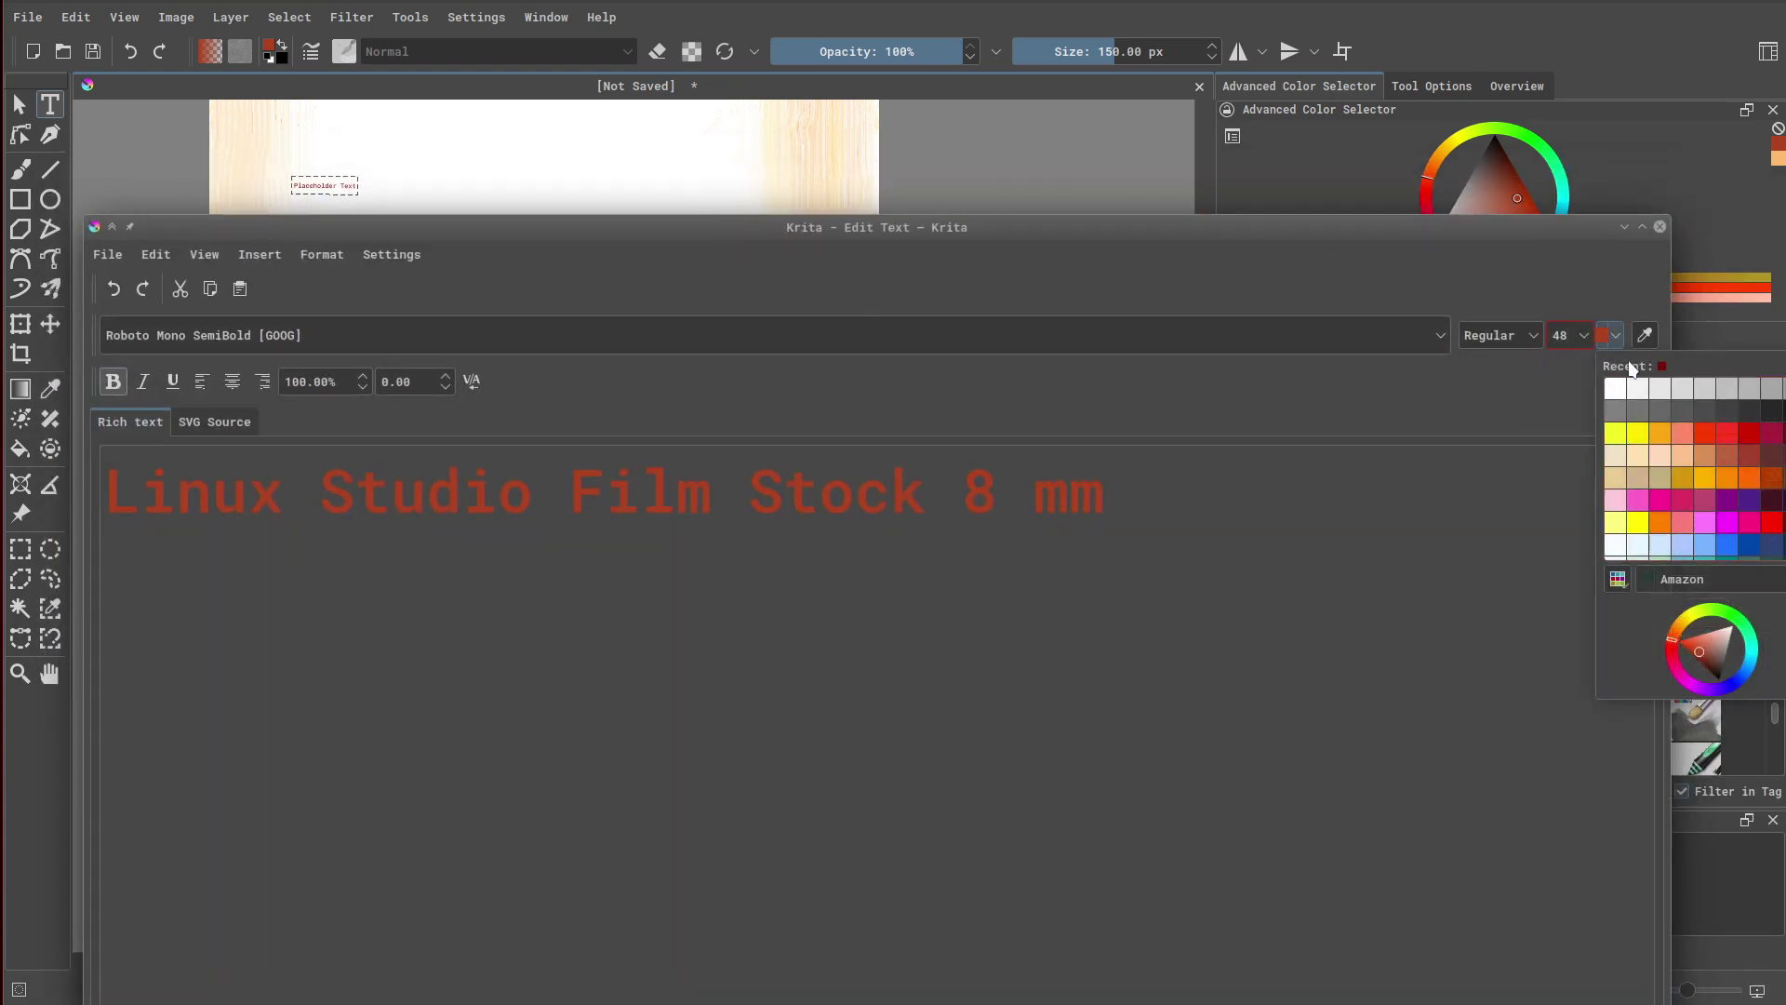
click(1682, 579)
click(1707, 632)
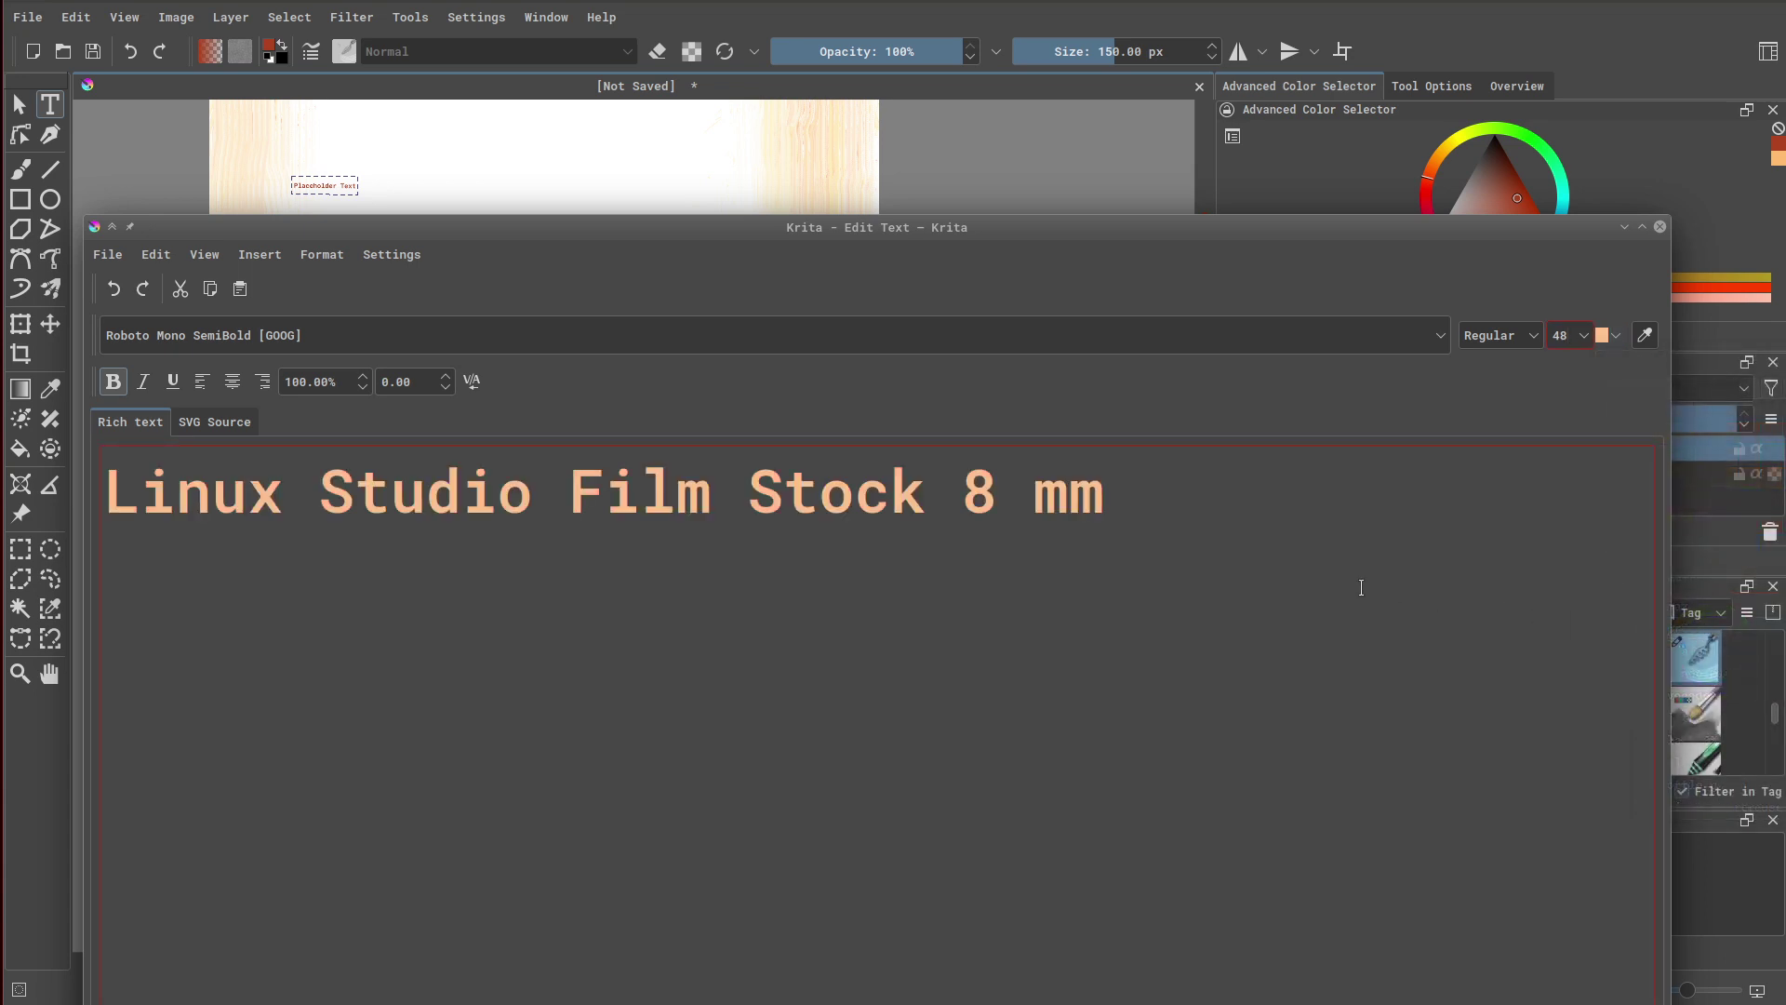
drag(923, 233, 878, 217)
click(1569, 321)
click(1675, 563)
click(1657, 750)
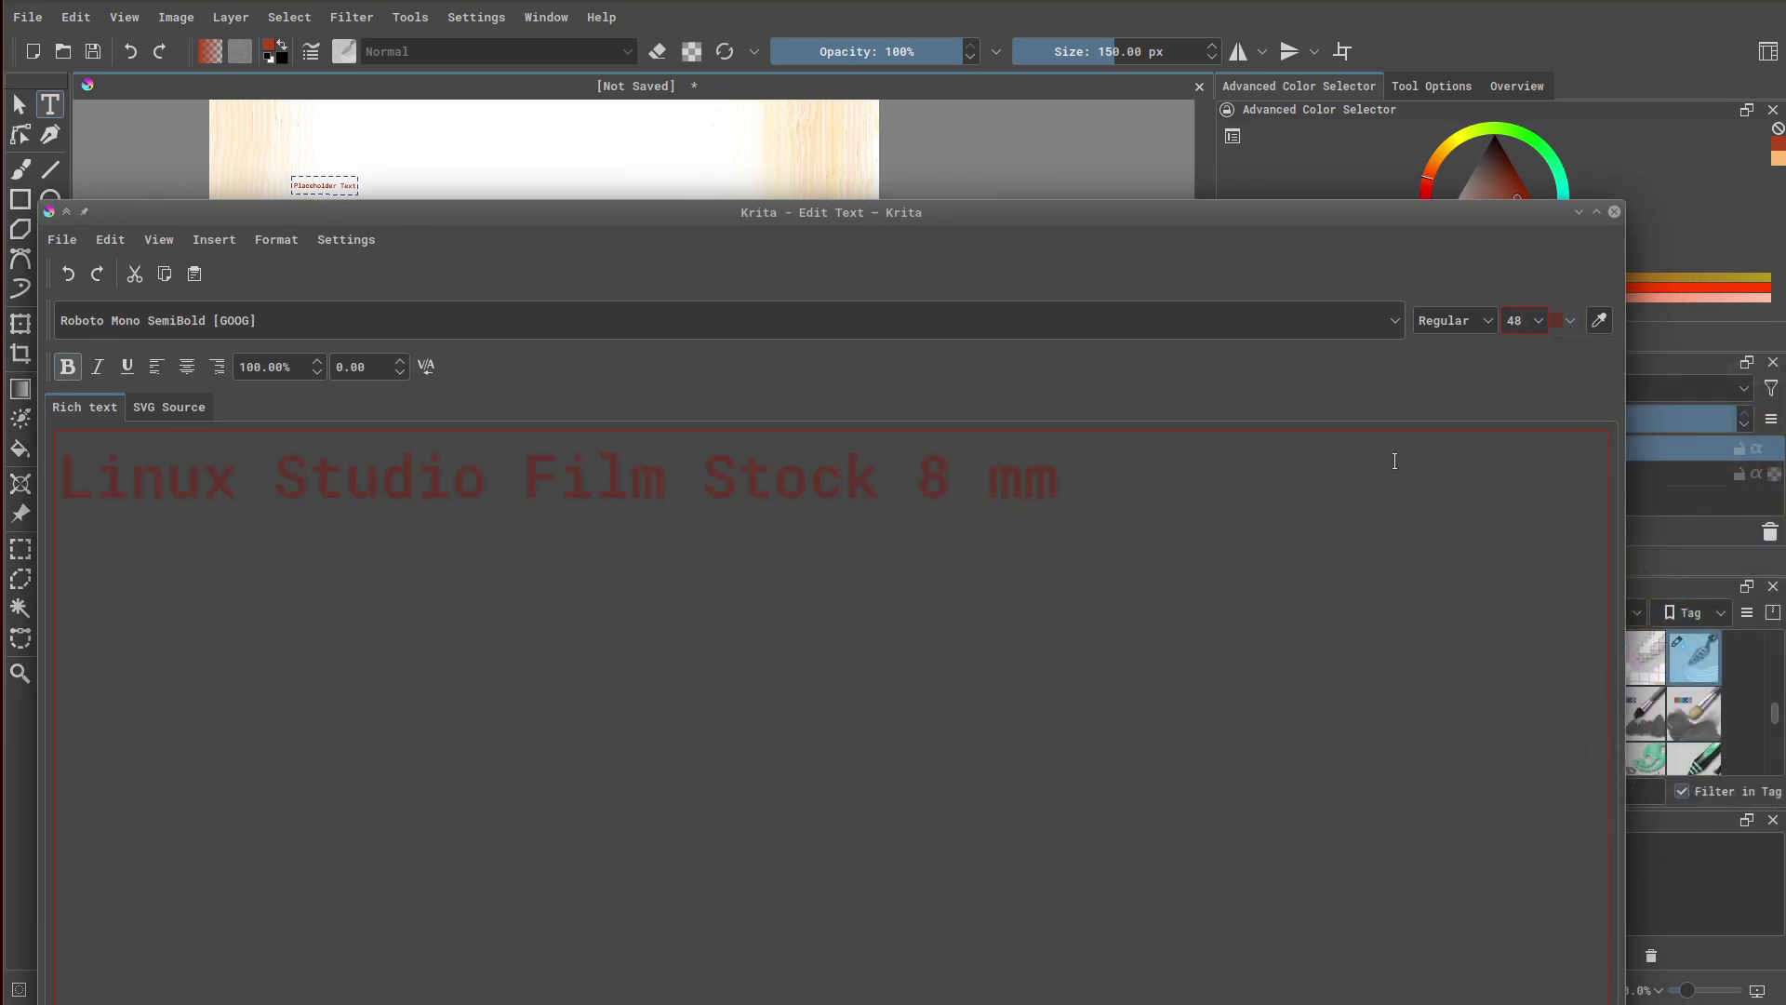
click(1571, 322)
click(1681, 417)
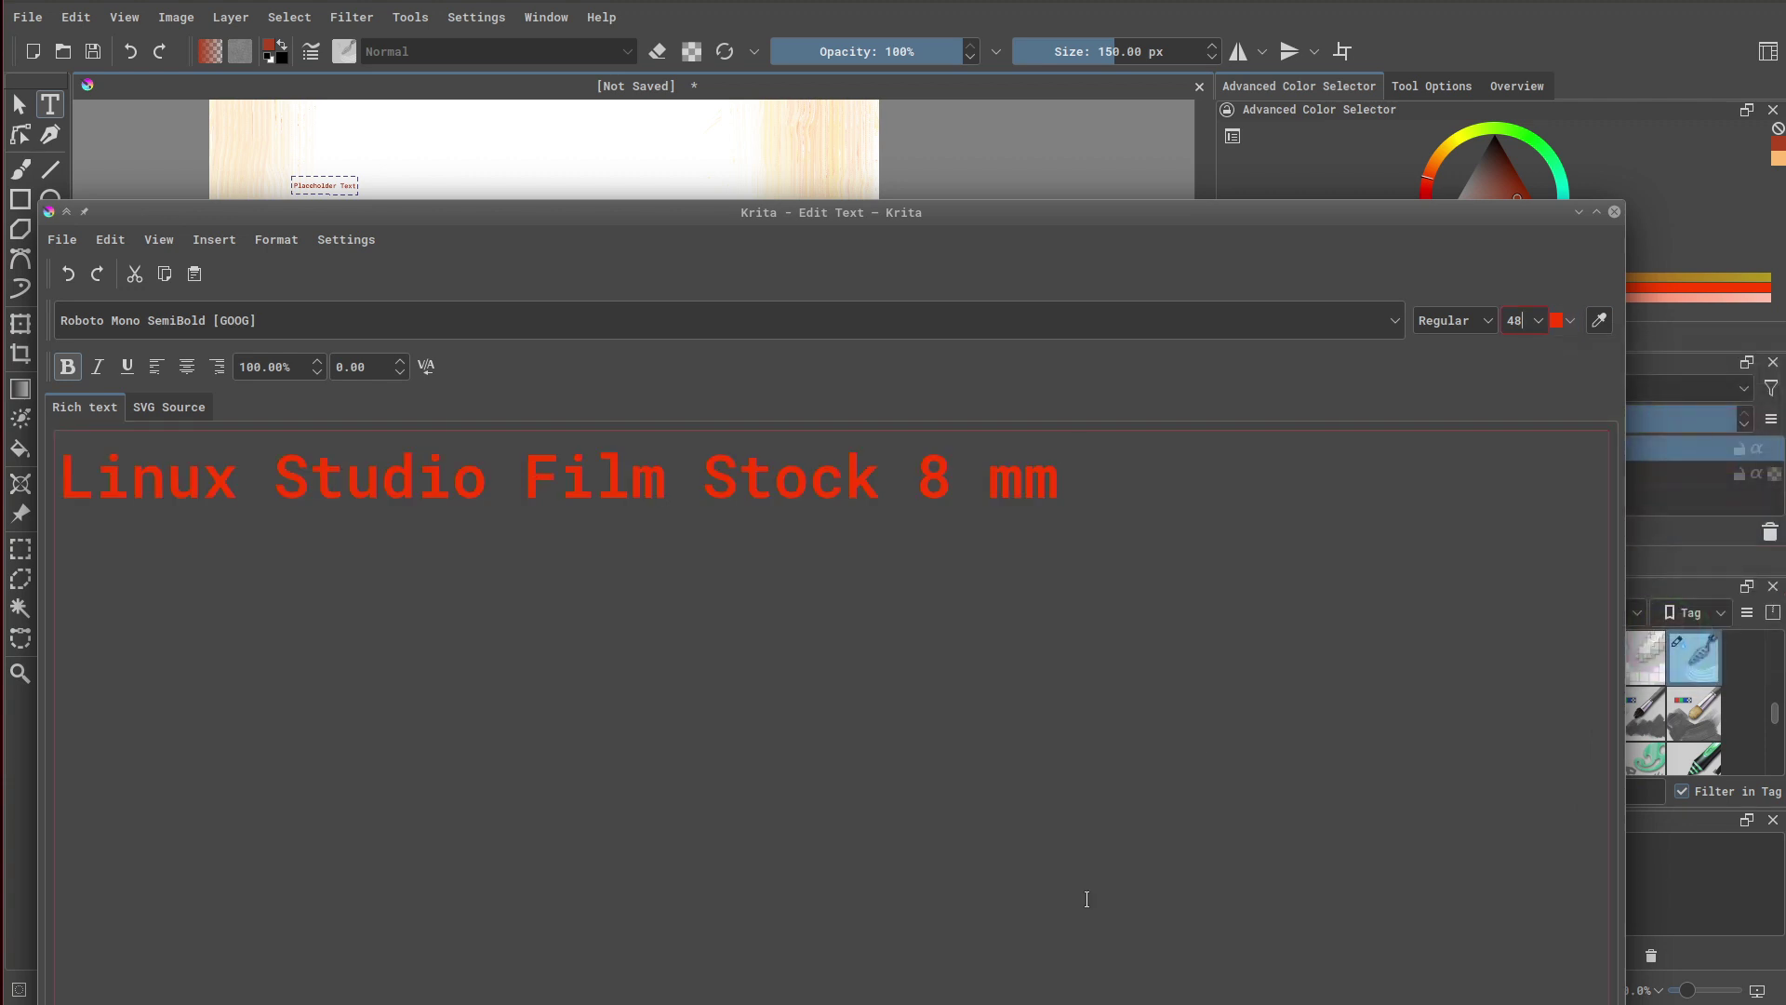
Set the whole text's letter spacing to 18, save it to the canvas and close the text editor
drag(1078, 512, 260, 437)
scroll(383, 367, up, 20)
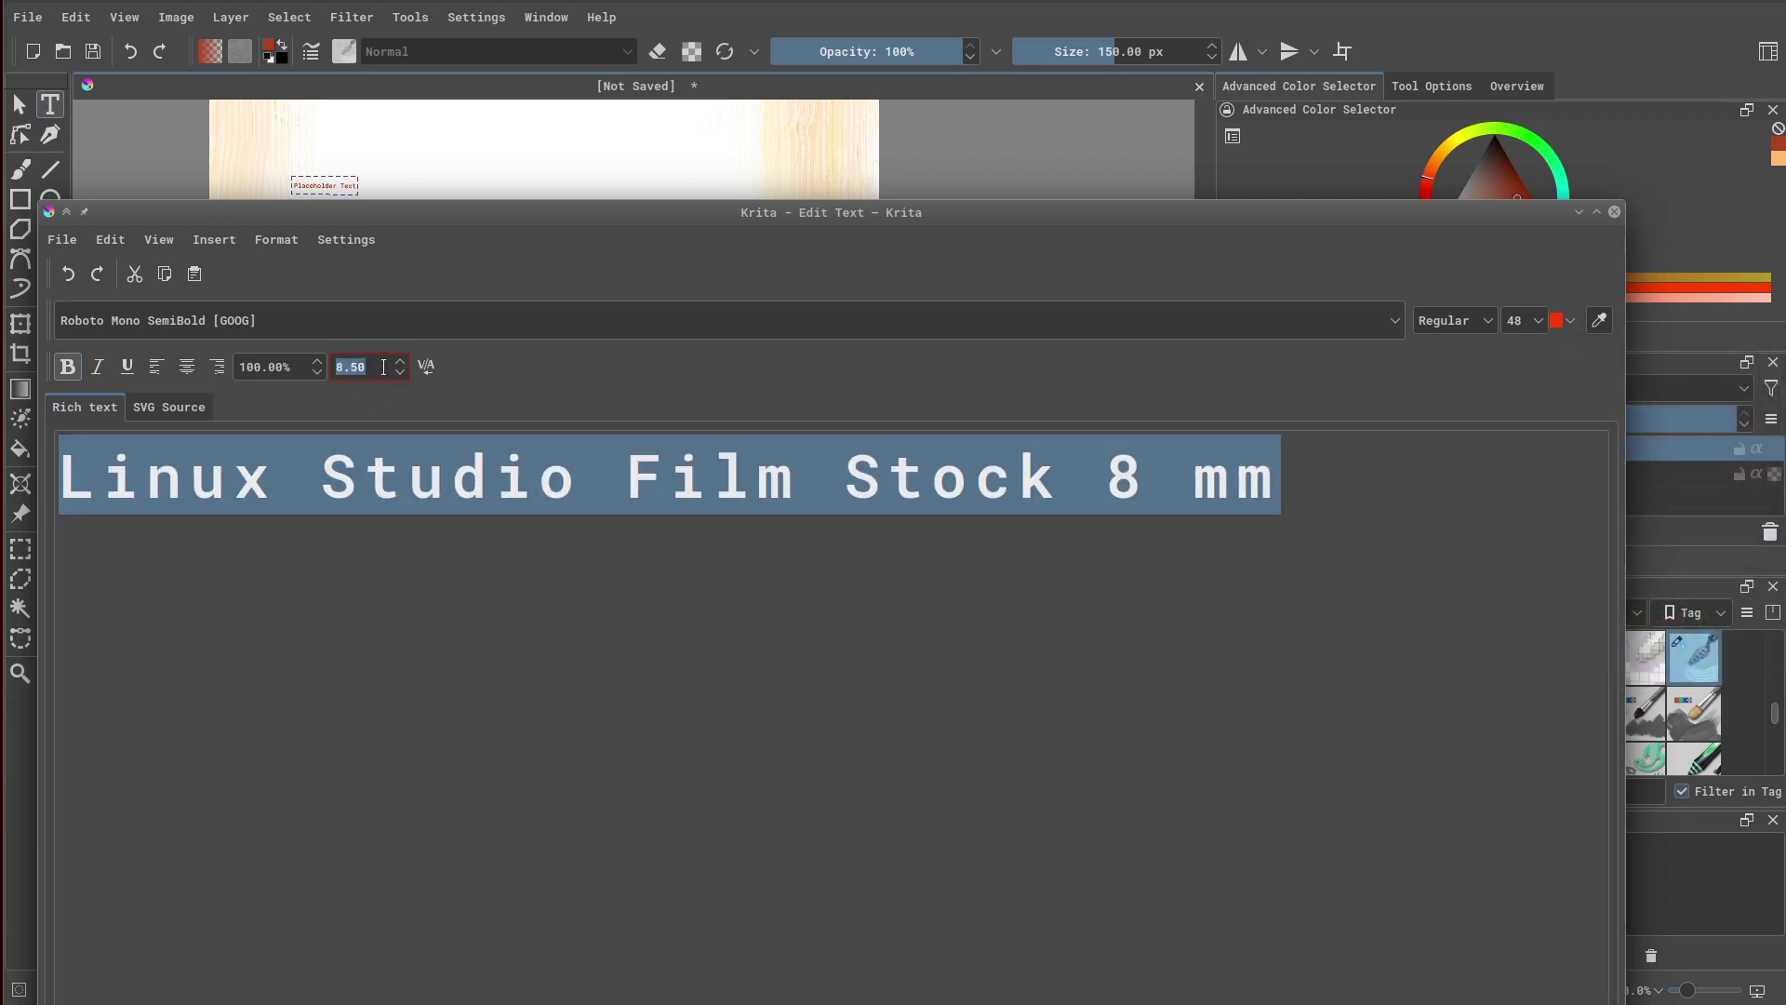
scroll(382, 365, up, 6)
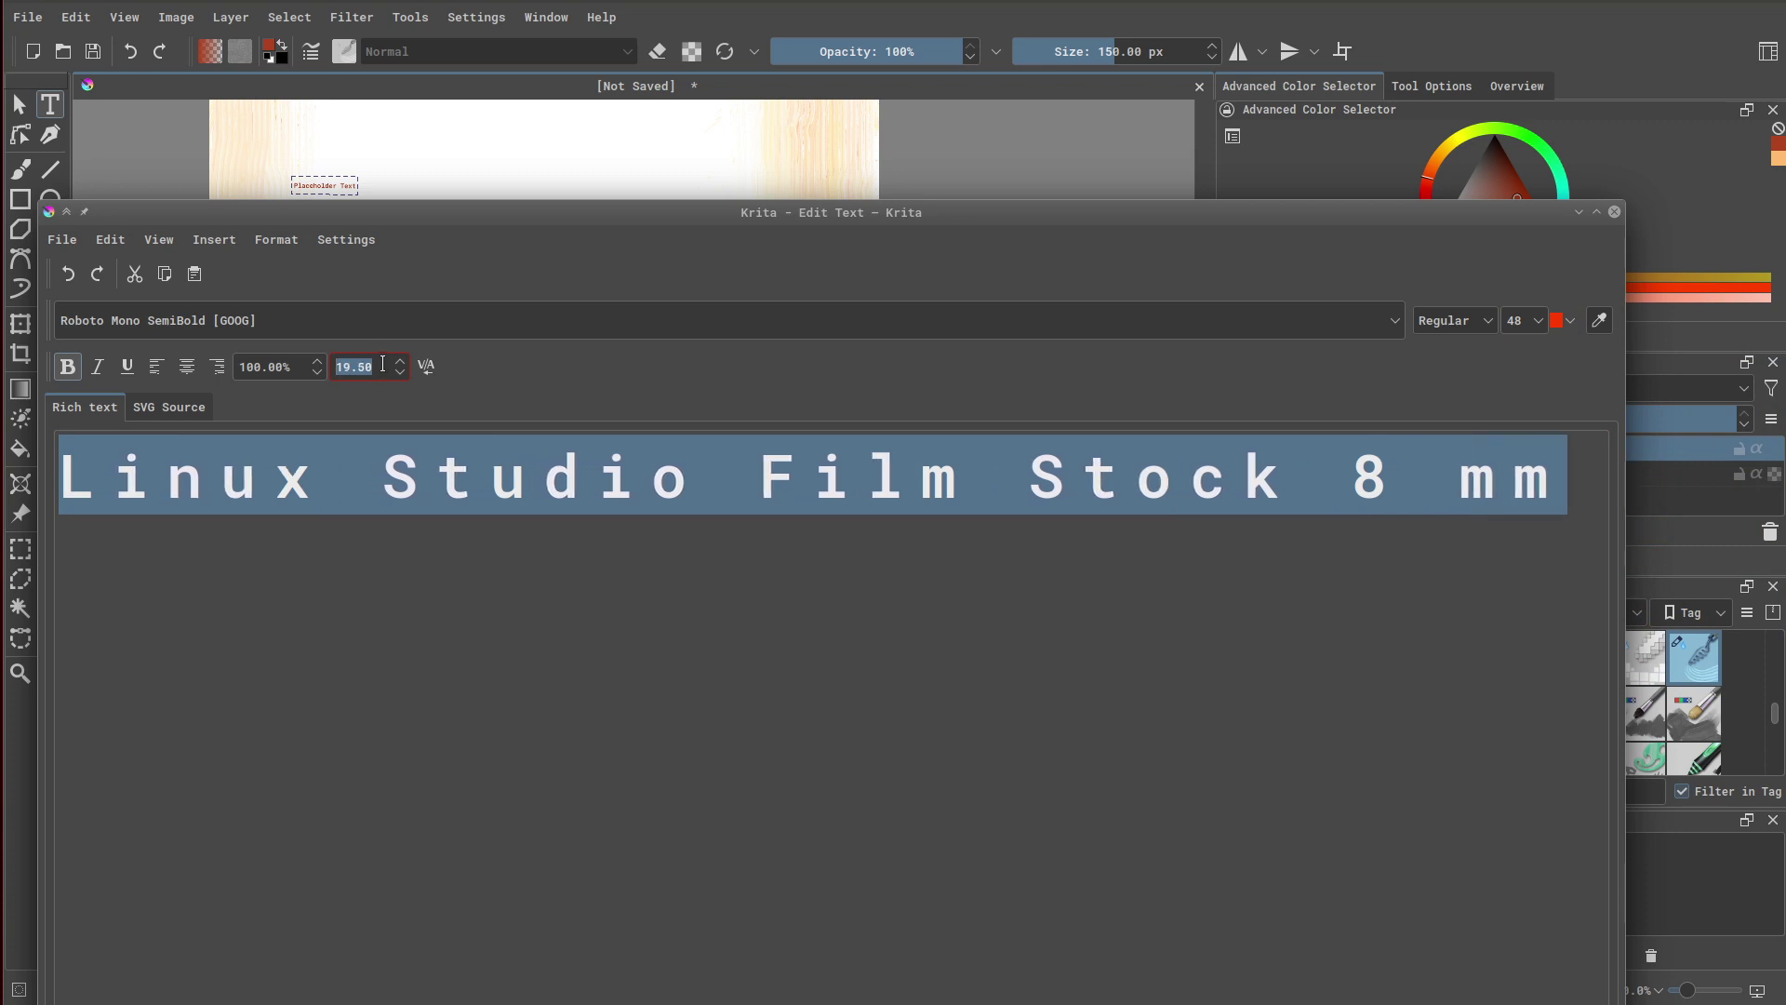
scroll(382, 365, down, 2)
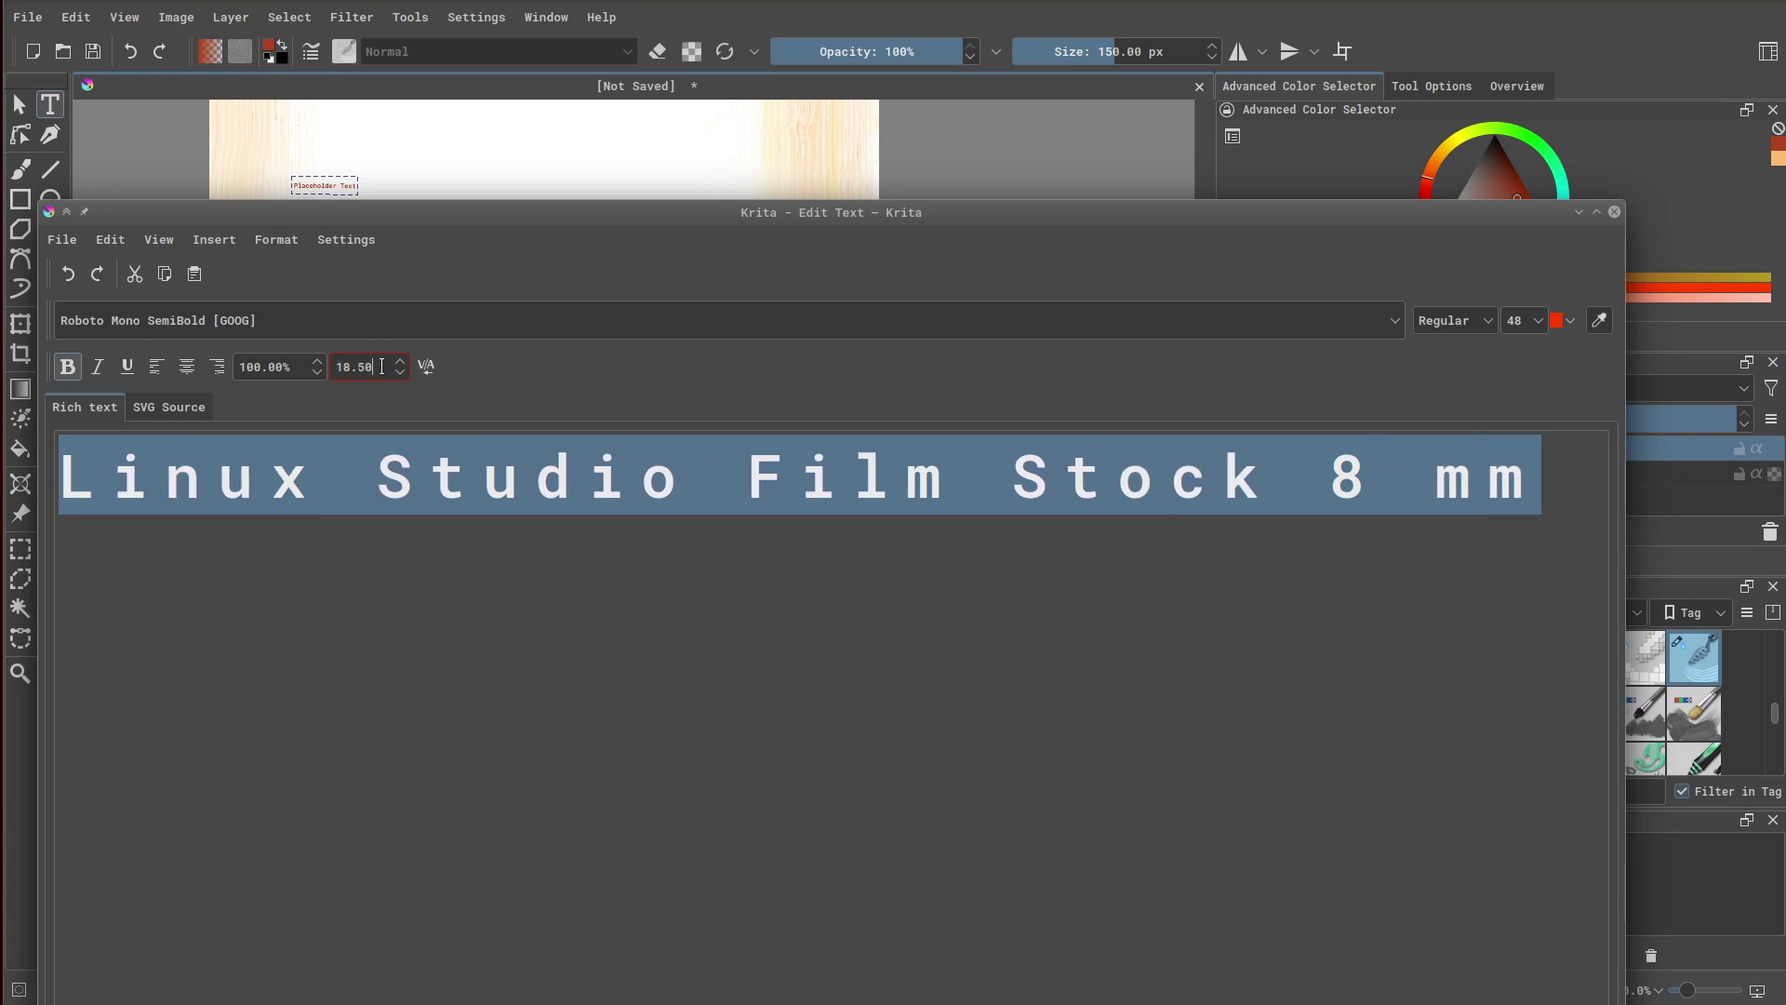
key(BackSpace)
key(BackSpace)
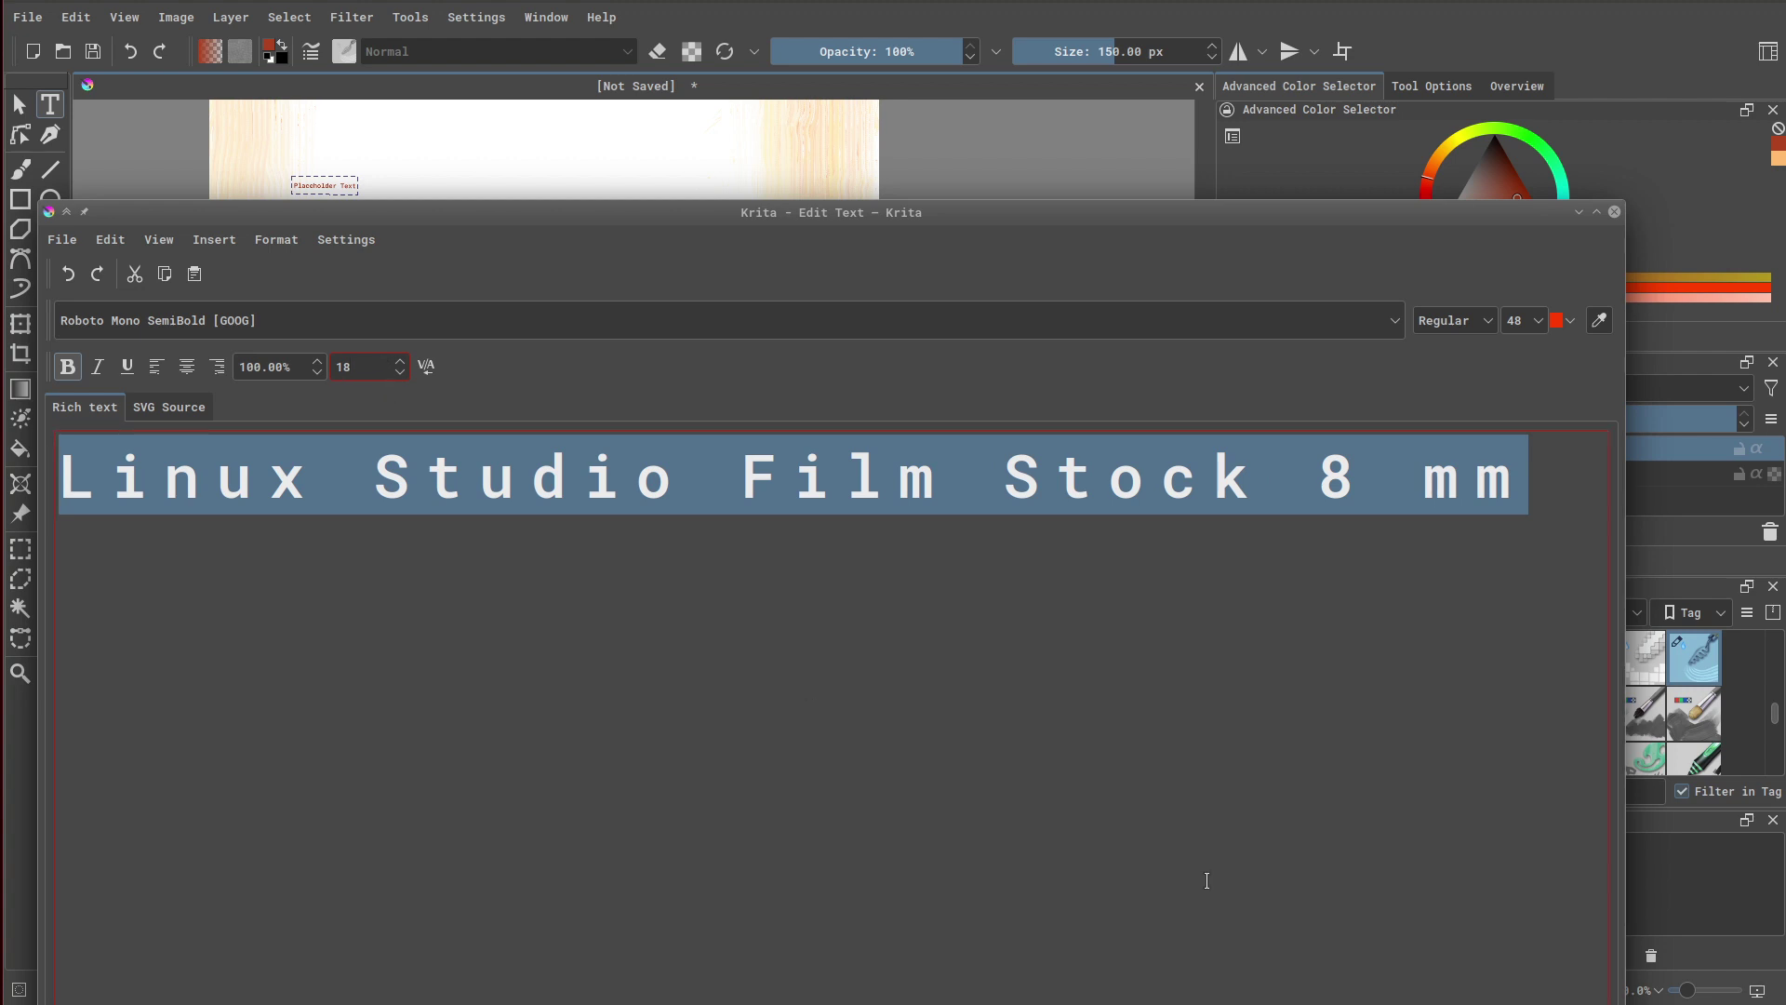
key(Return)
key(ctrl+s)
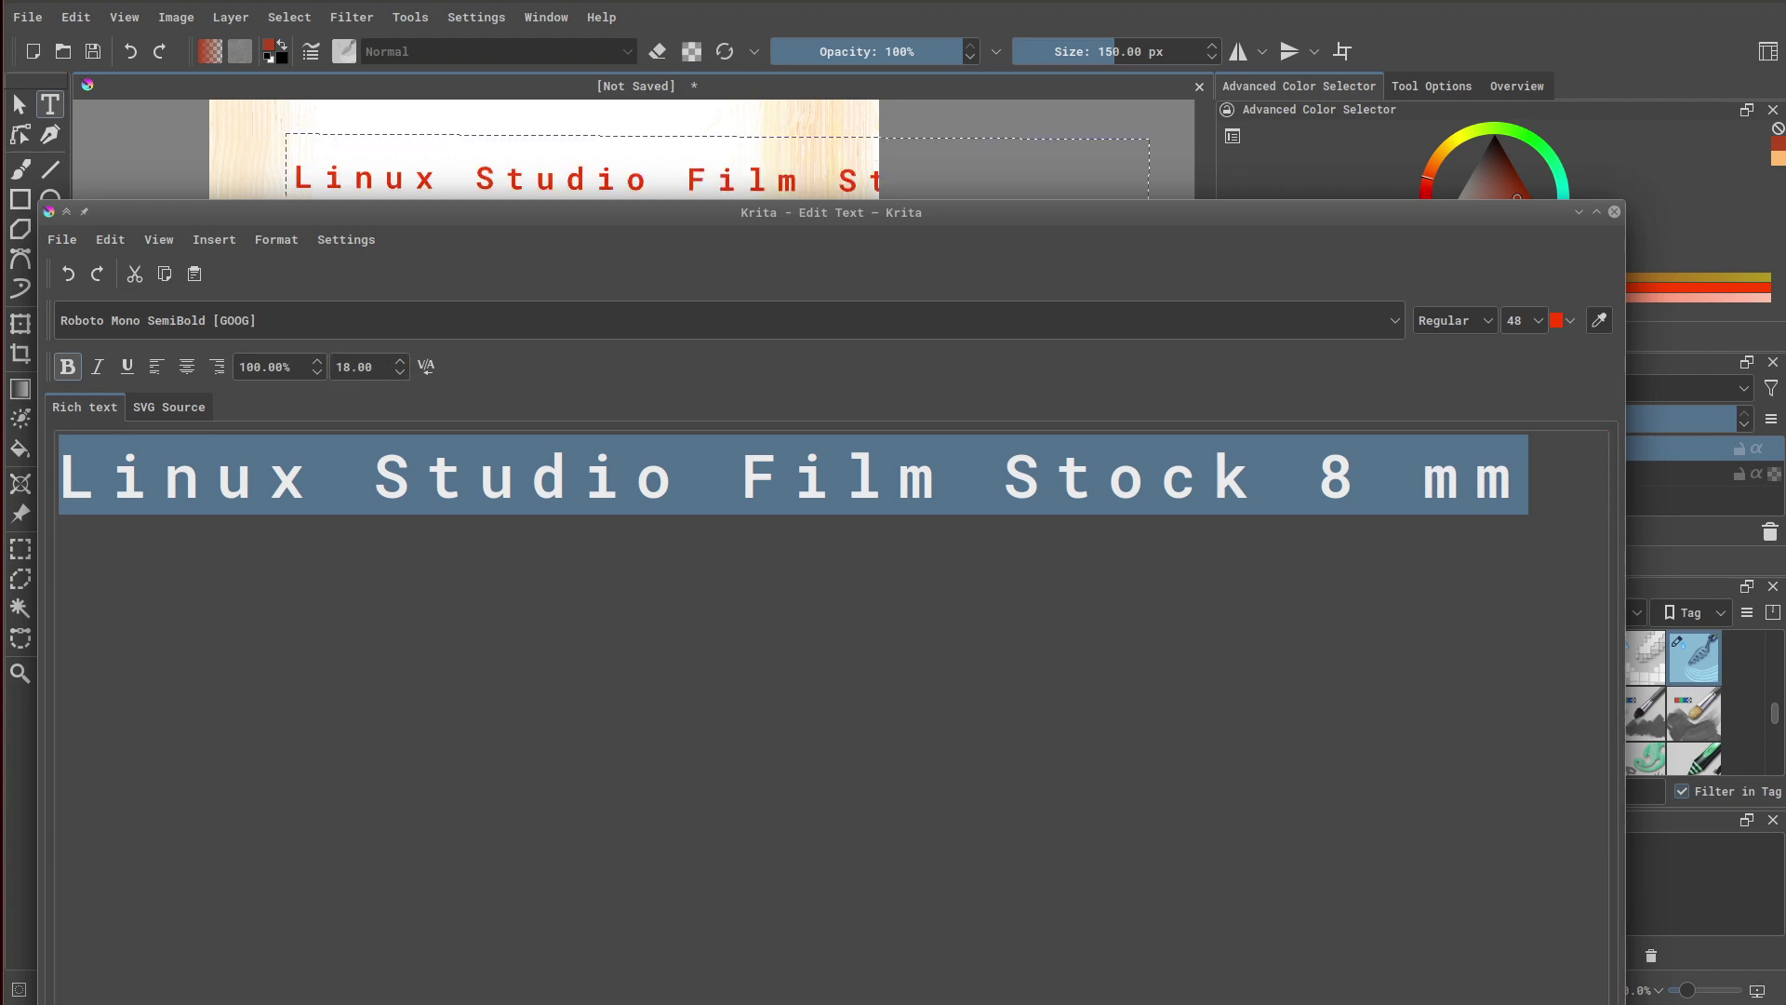
key(ctrl+w)
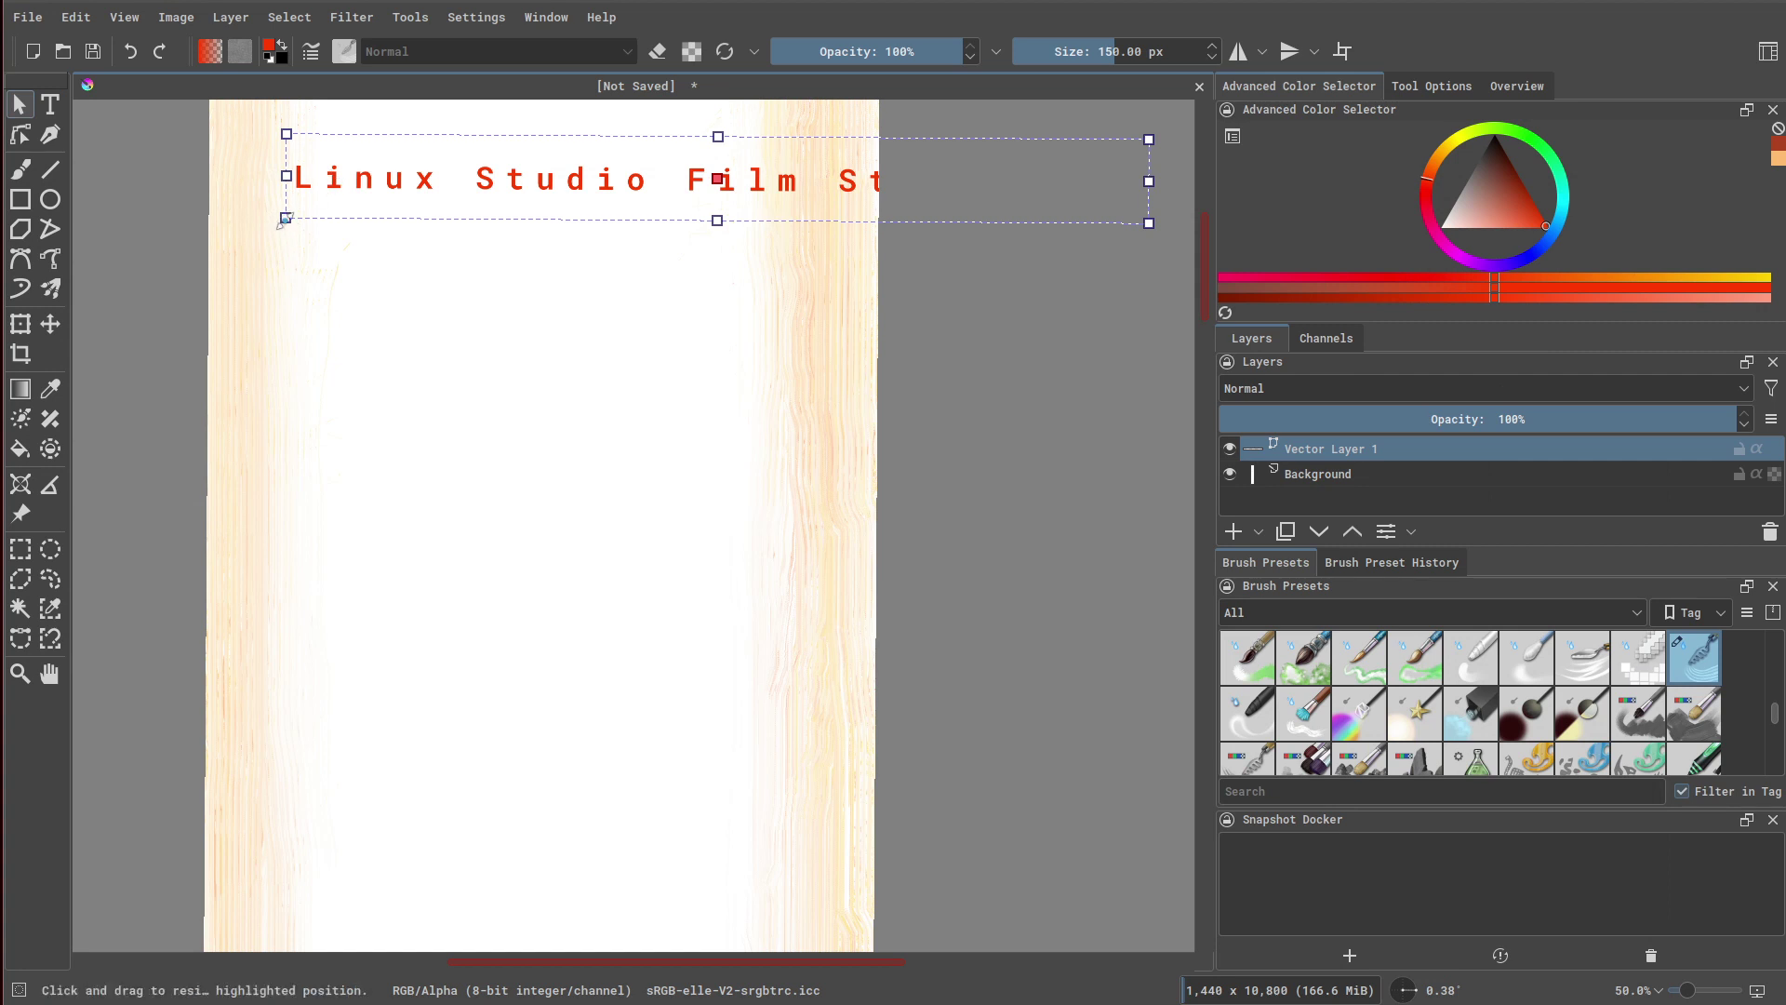
Rotate the text to read upward, place it on the canvas's left edge strip at its upper end, and deselect it
drag(283, 225, 441, 372)
drag(571, 437, 234, 671)
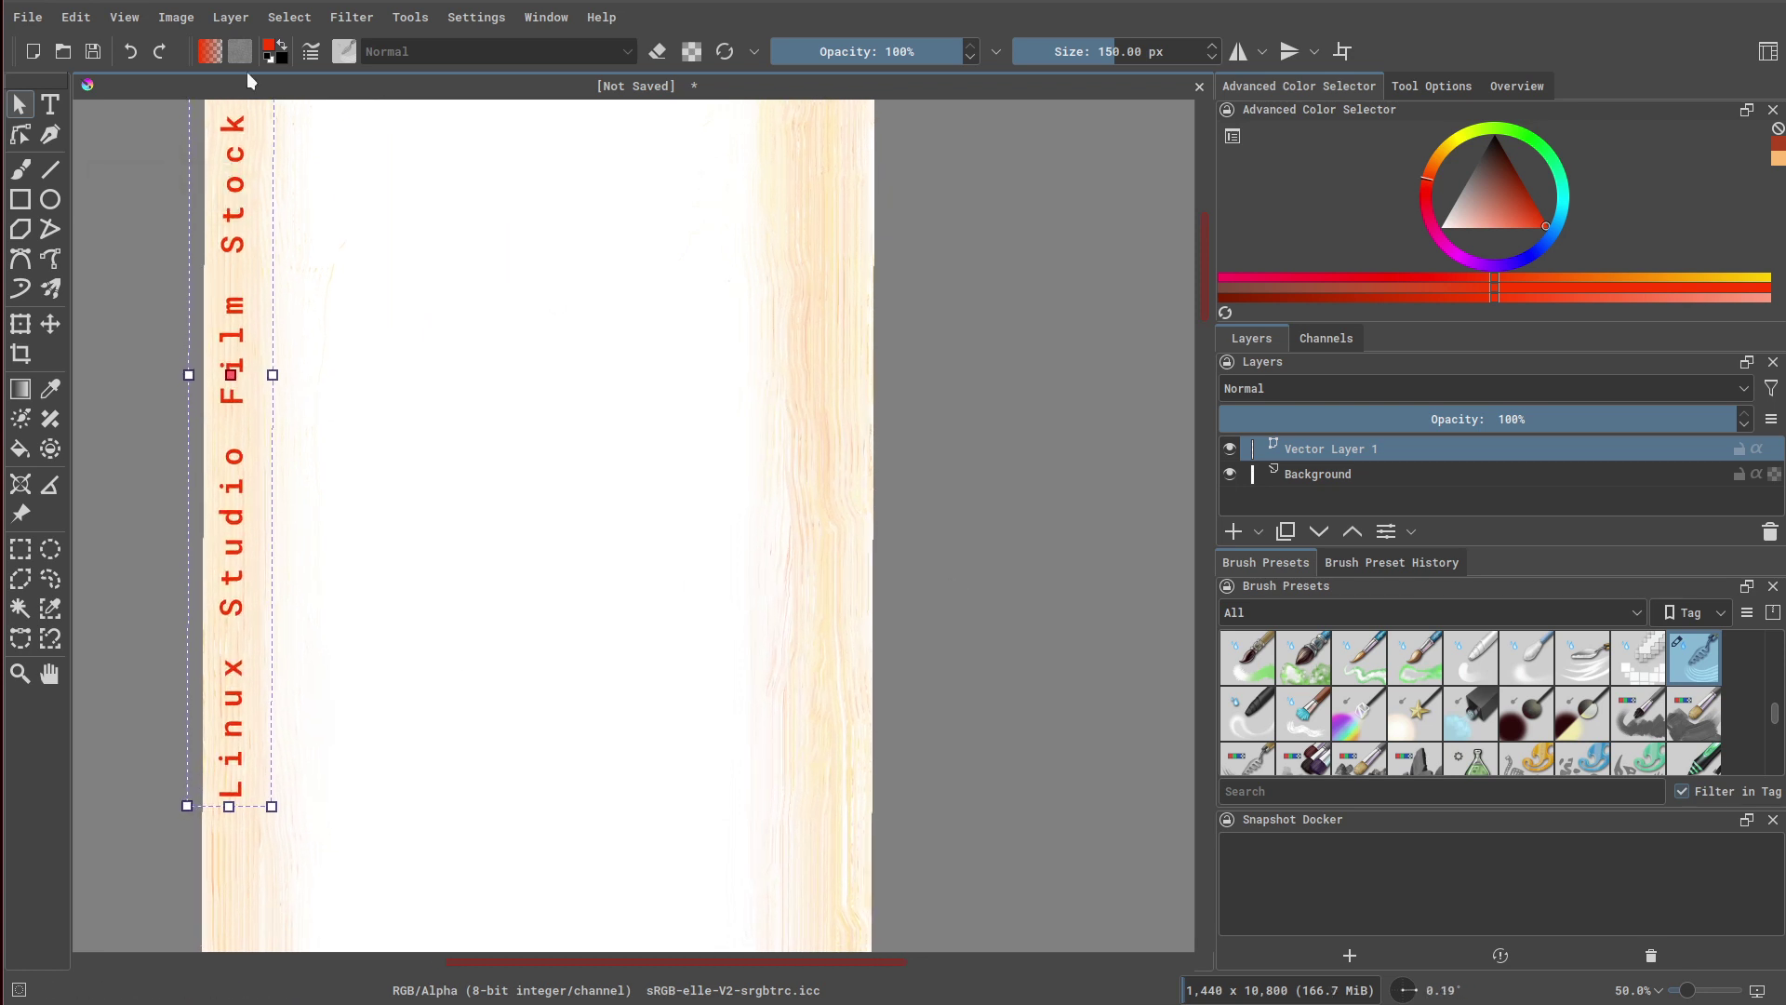
click(124, 17)
click(1052, 344)
scroll(456, 312, up, 1)
shift+middle_drag(1066, 663, 1071, 652)
shift+drag(1071, 653, 1069, 652)
shift+middle_drag(1070, 653, 1069, 654)
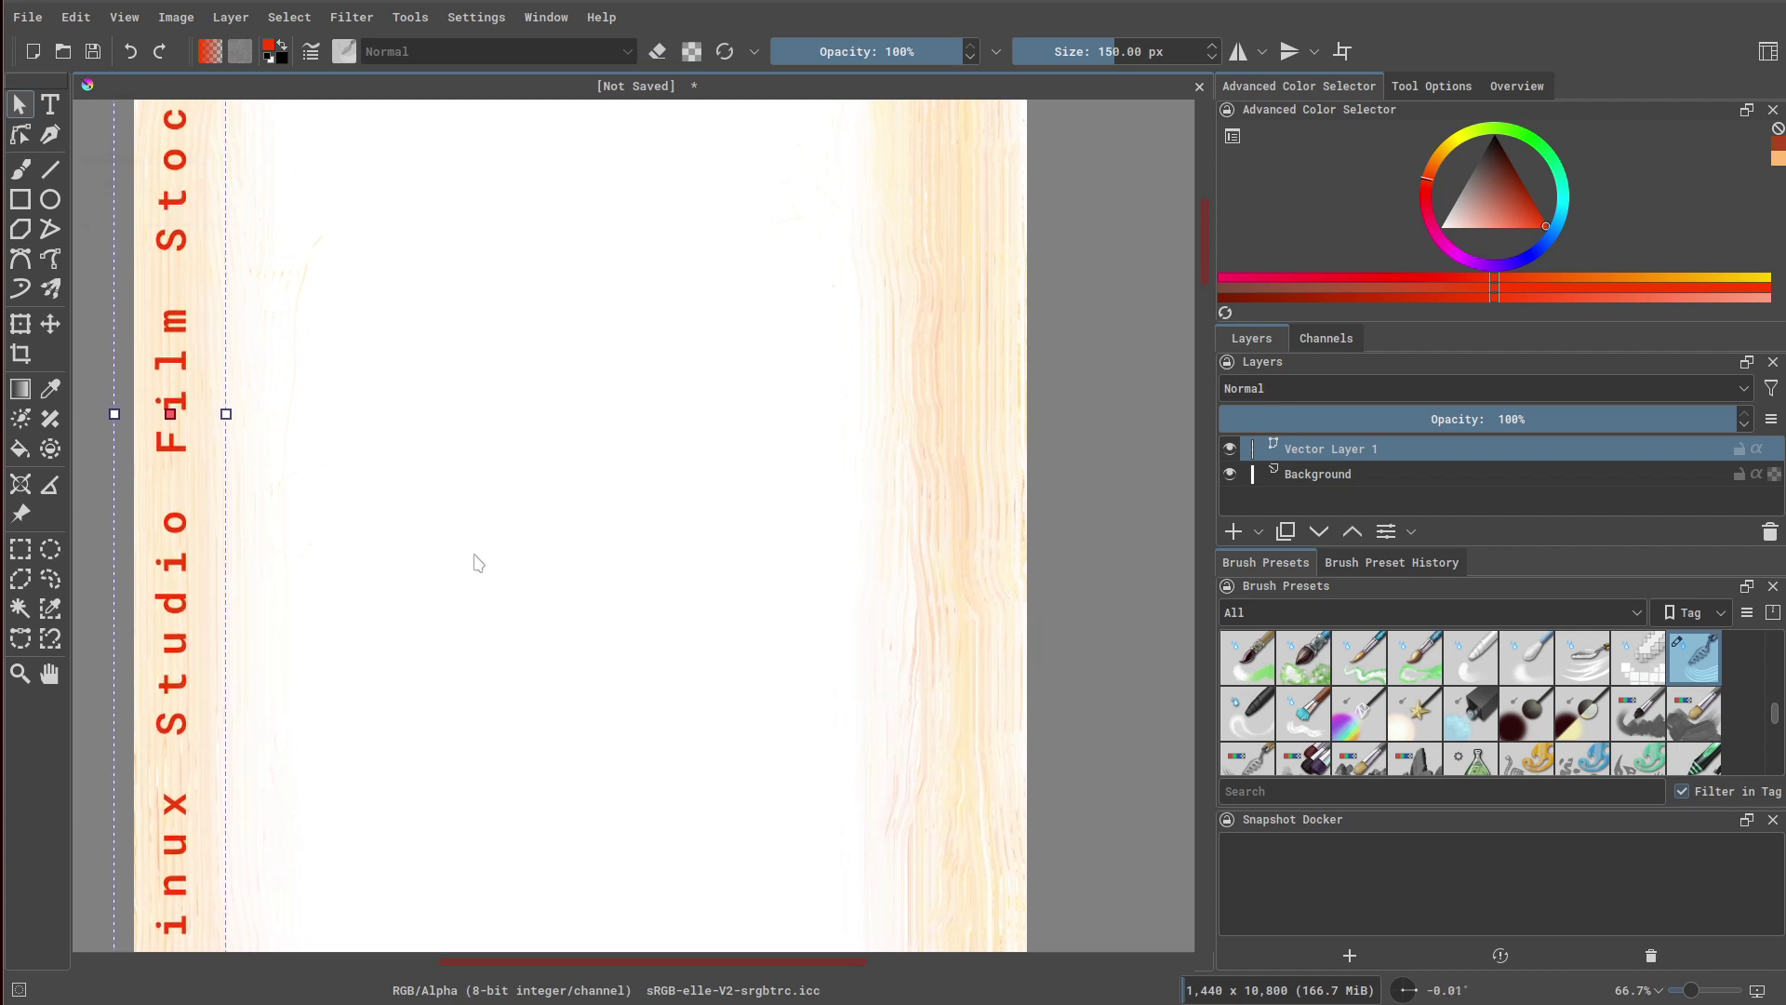
ctrl+scroll(356, 510, down, 3)
ctrl+scroll(310, 438, up, 1)
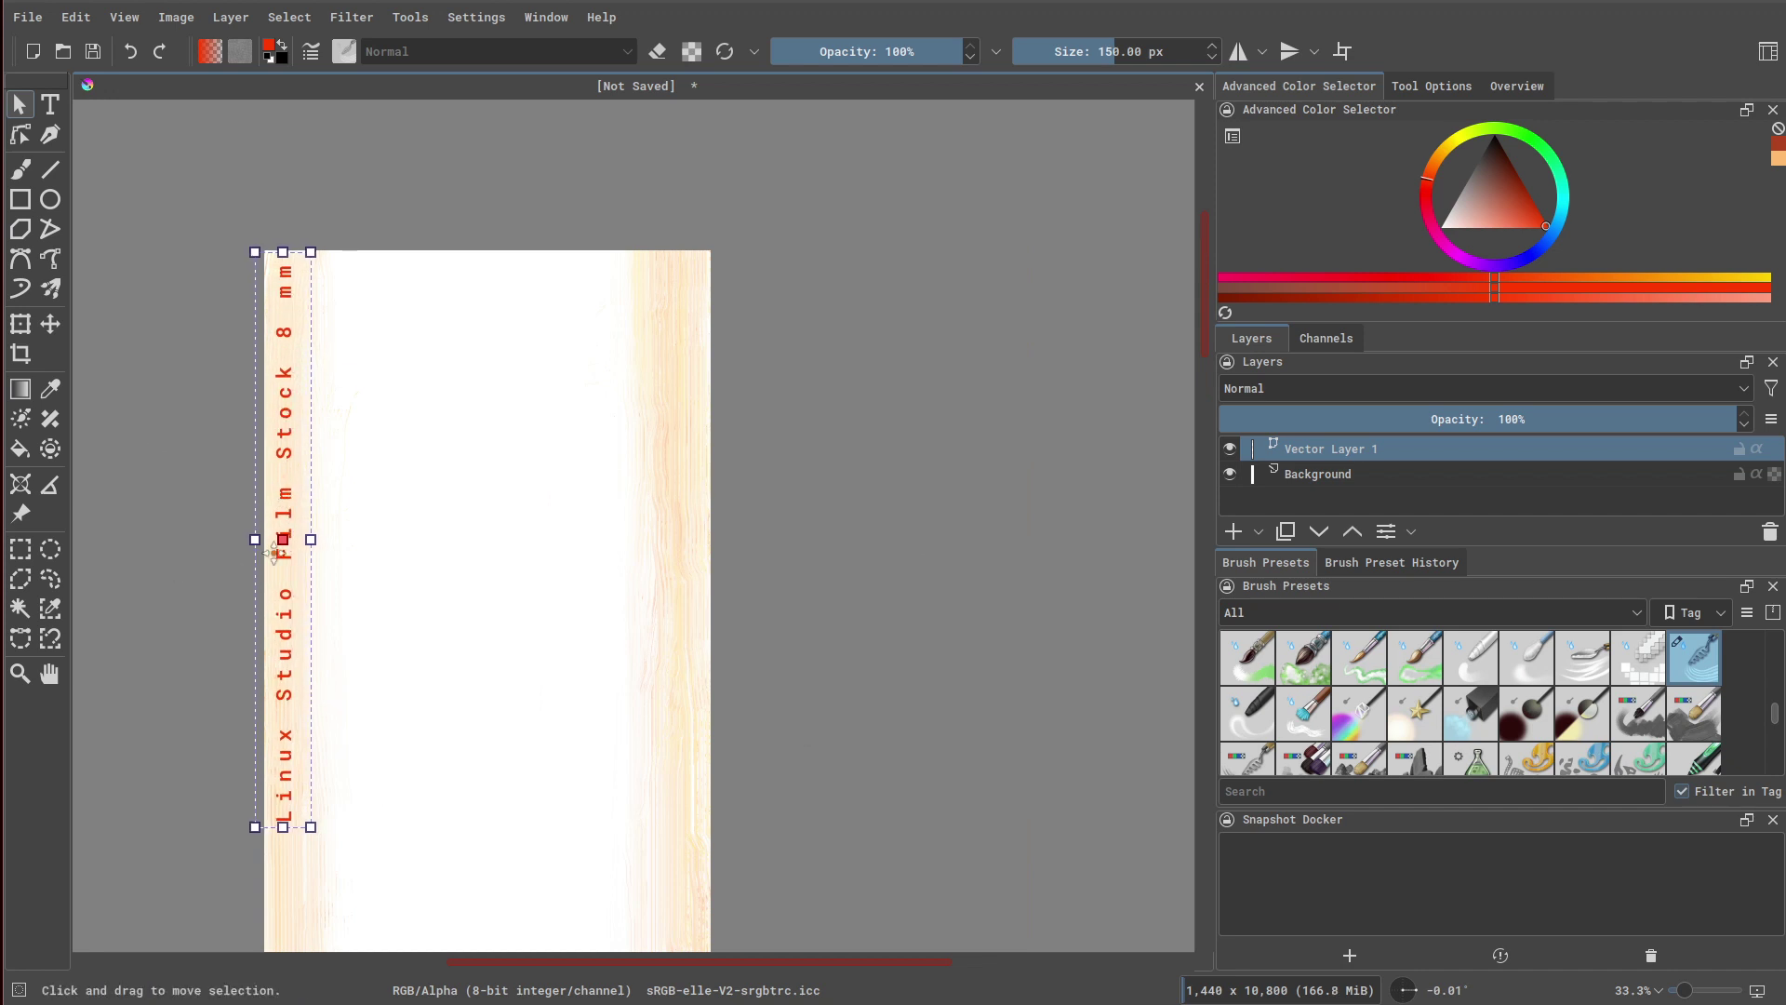
middle_drag(869, 611, 976, 284)
scroll(974, 382, down, 2)
middle_drag(974, 385, 873, 489)
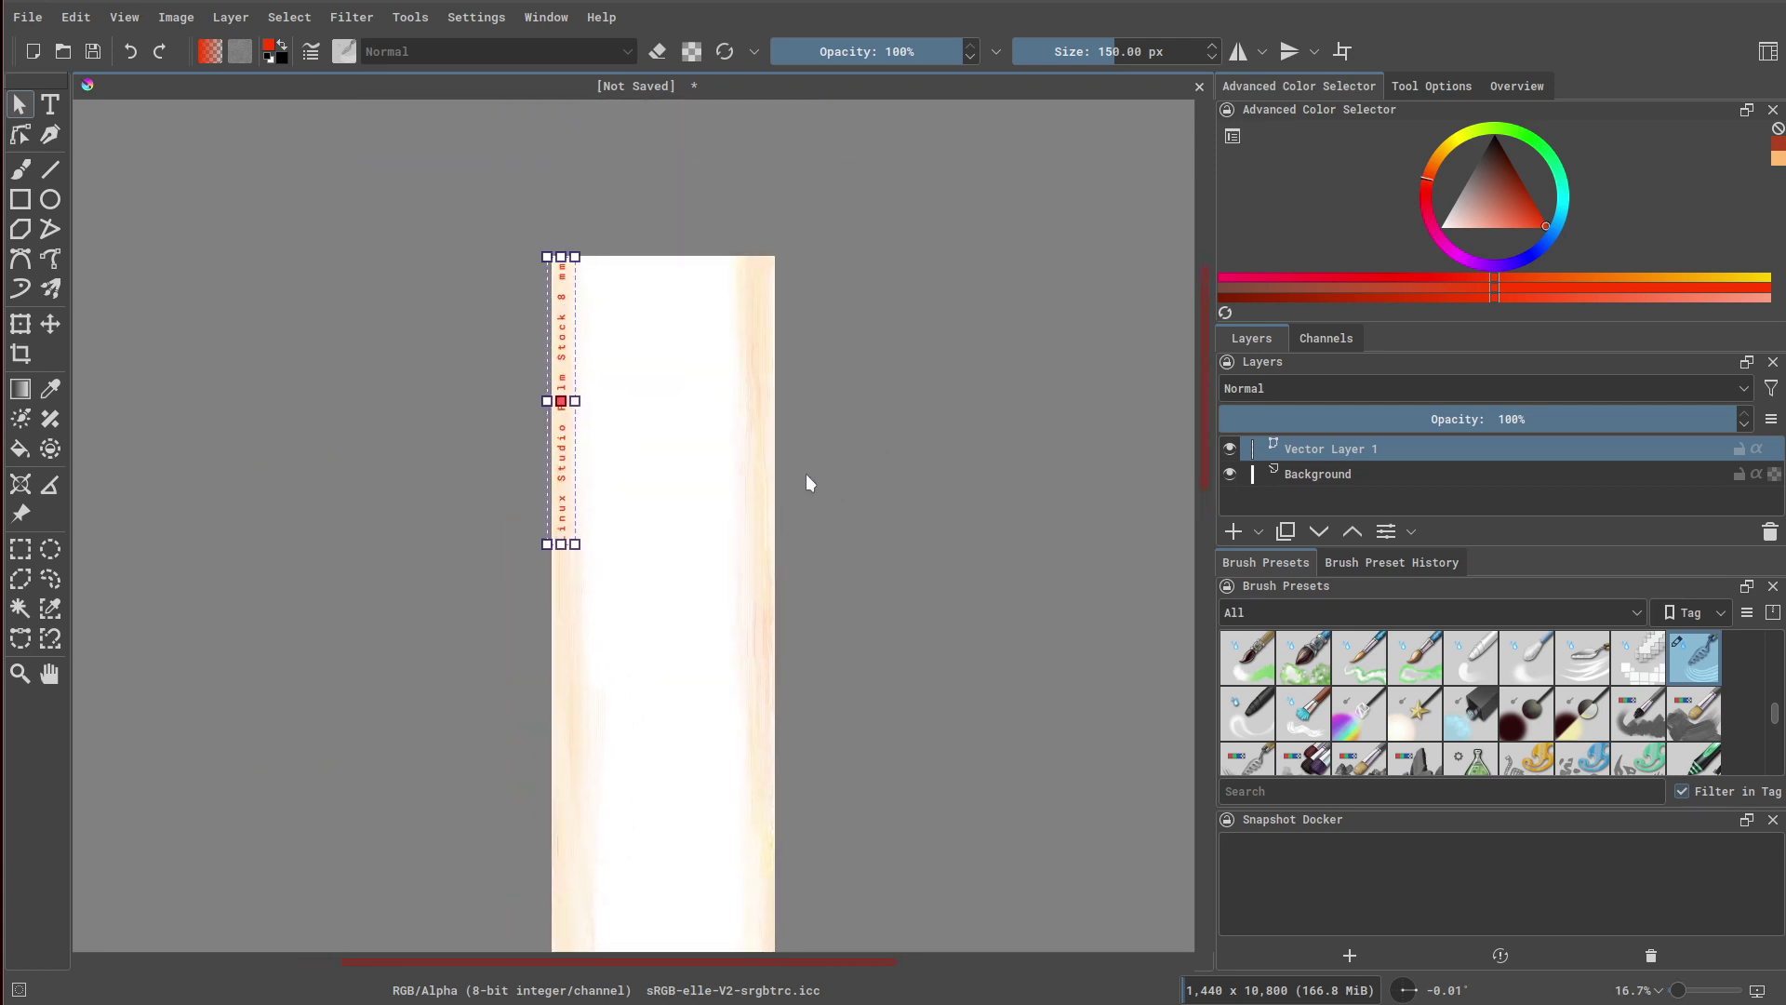
click(891, 463)
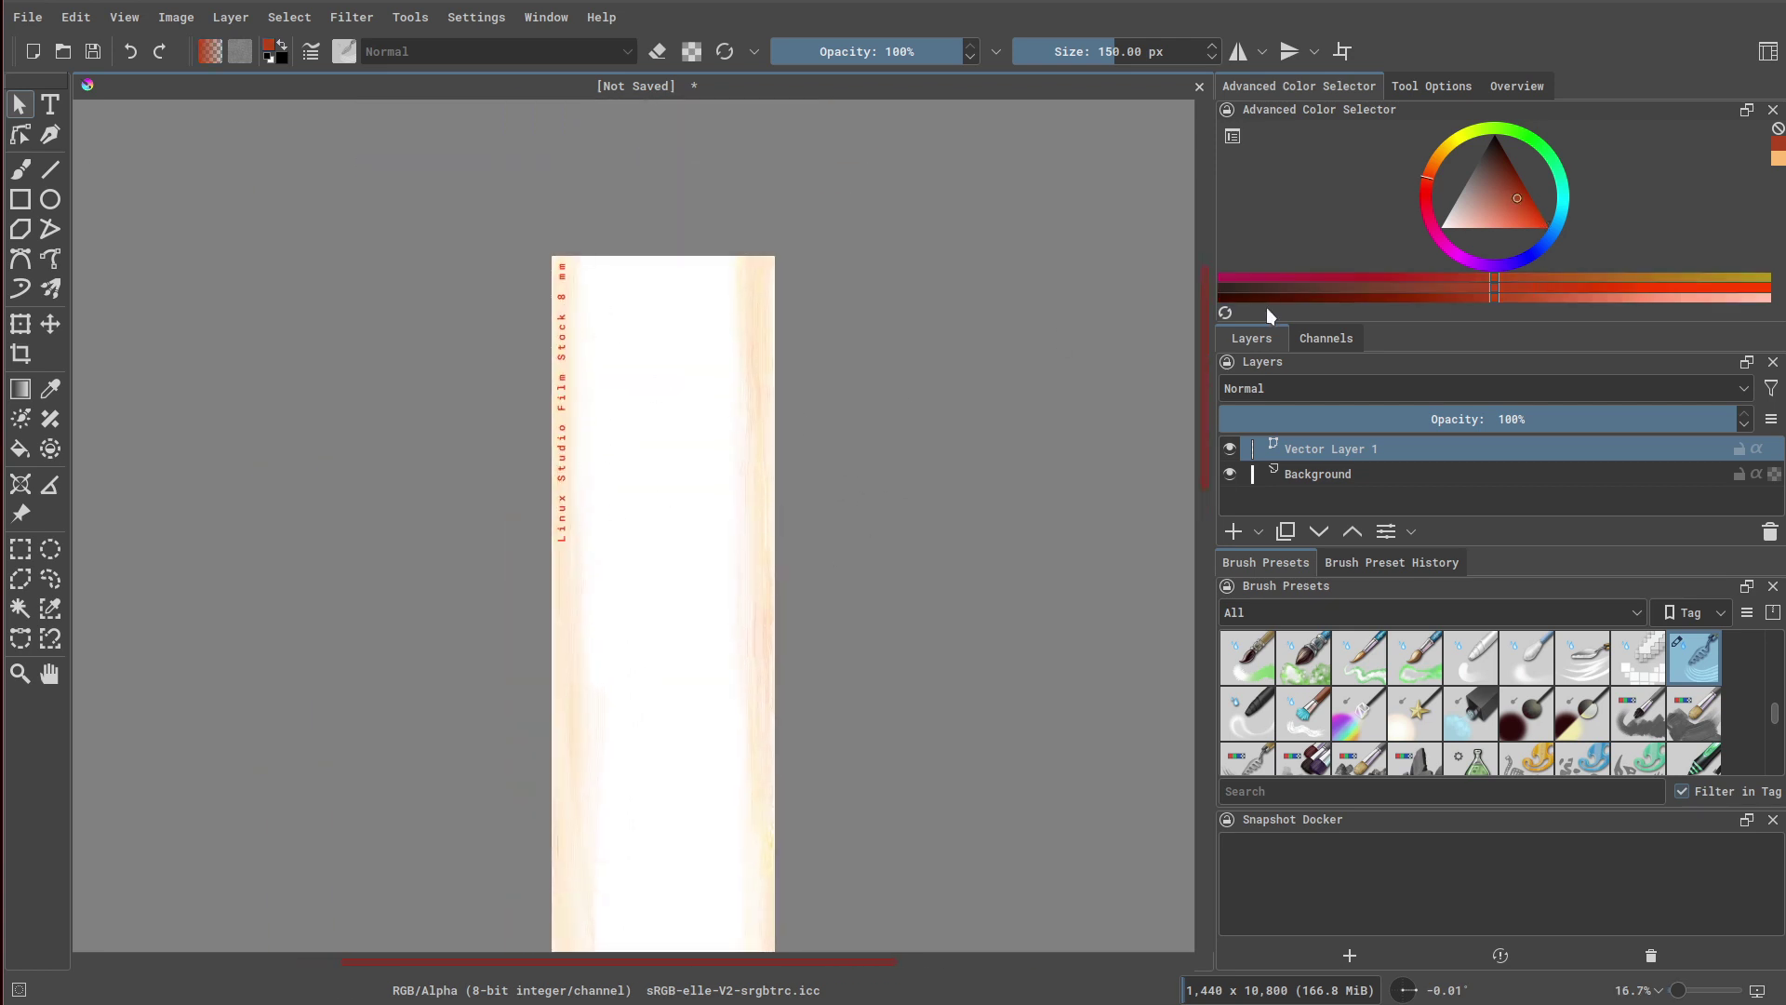
Set the painting colour to black and choose the c) Pencil-2 brush preset
drag(1483, 208, 1481, 85)
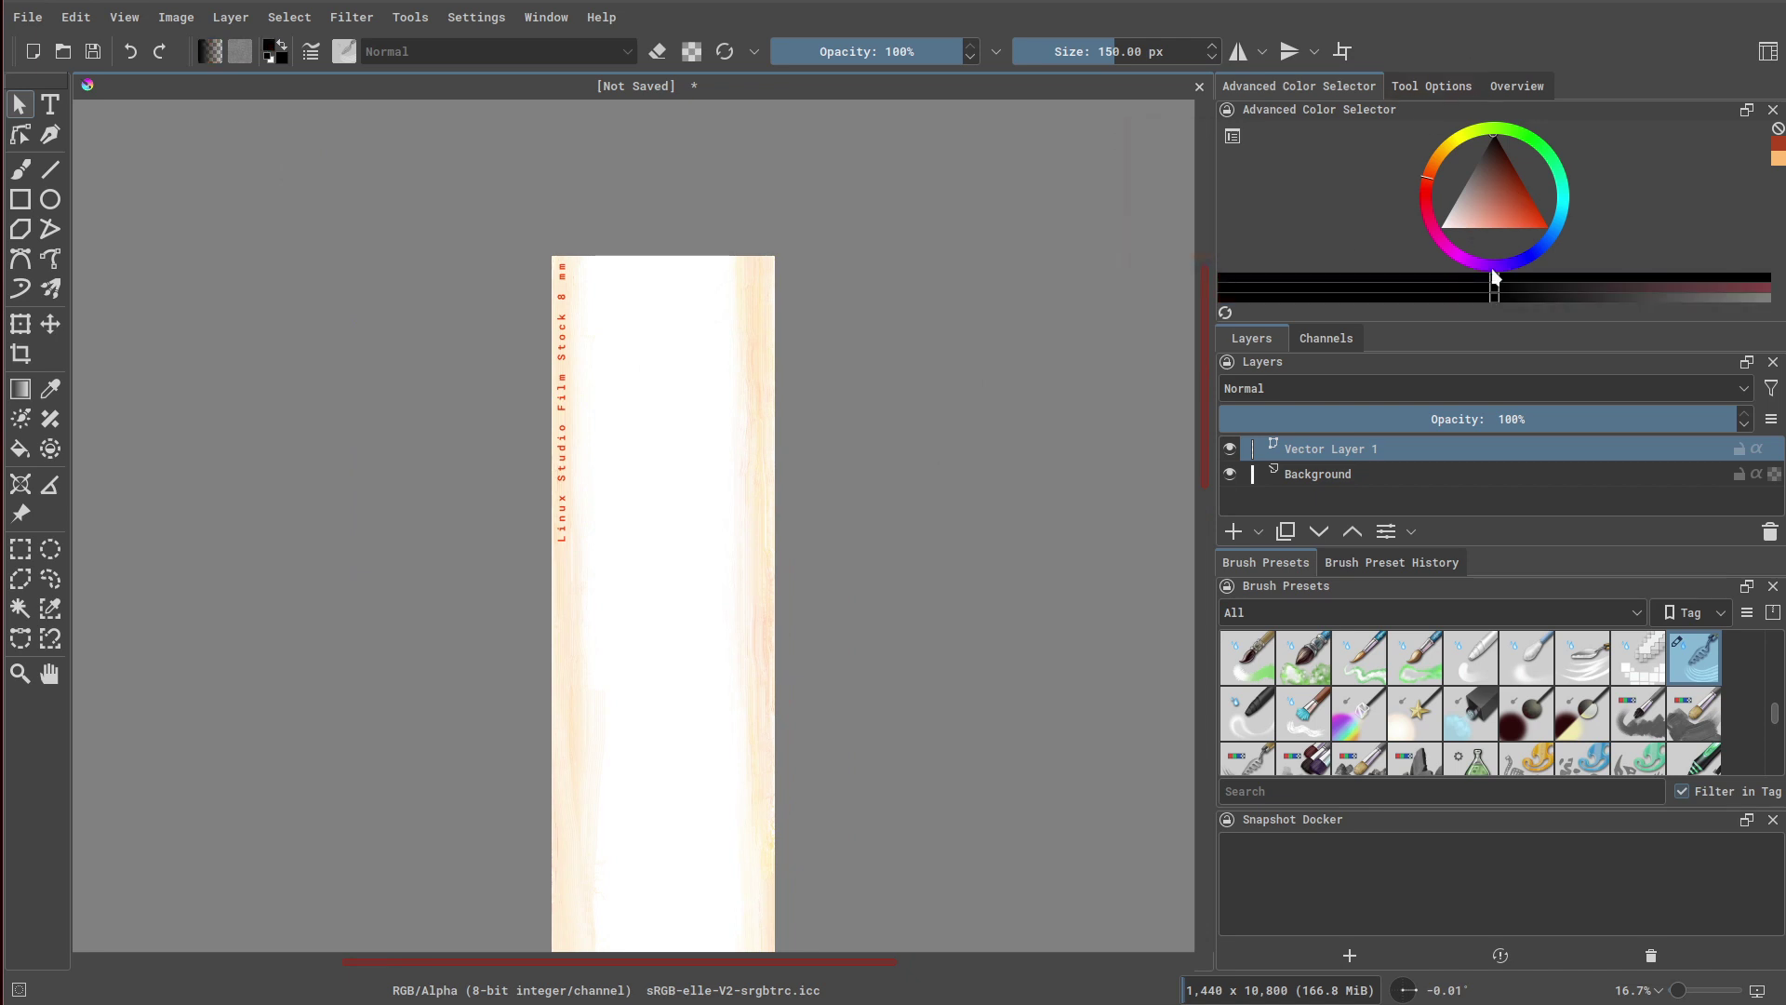
scroll(1734, 714, up, 5)
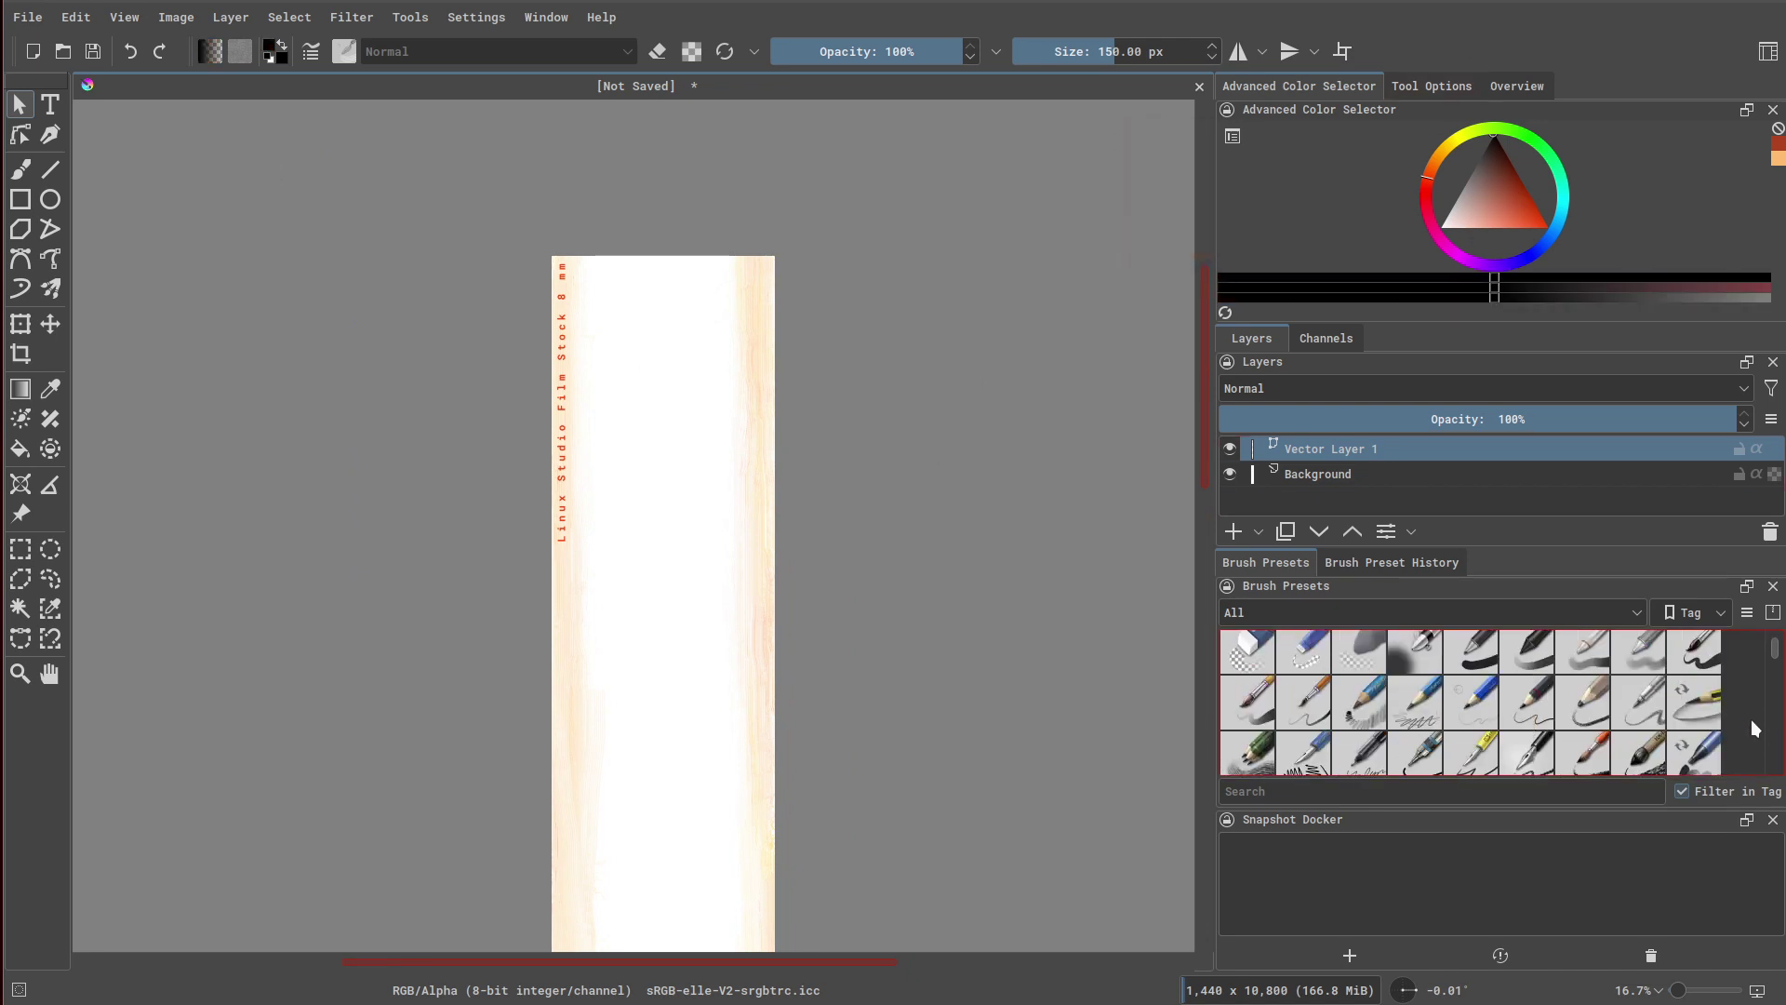
click(1522, 713)
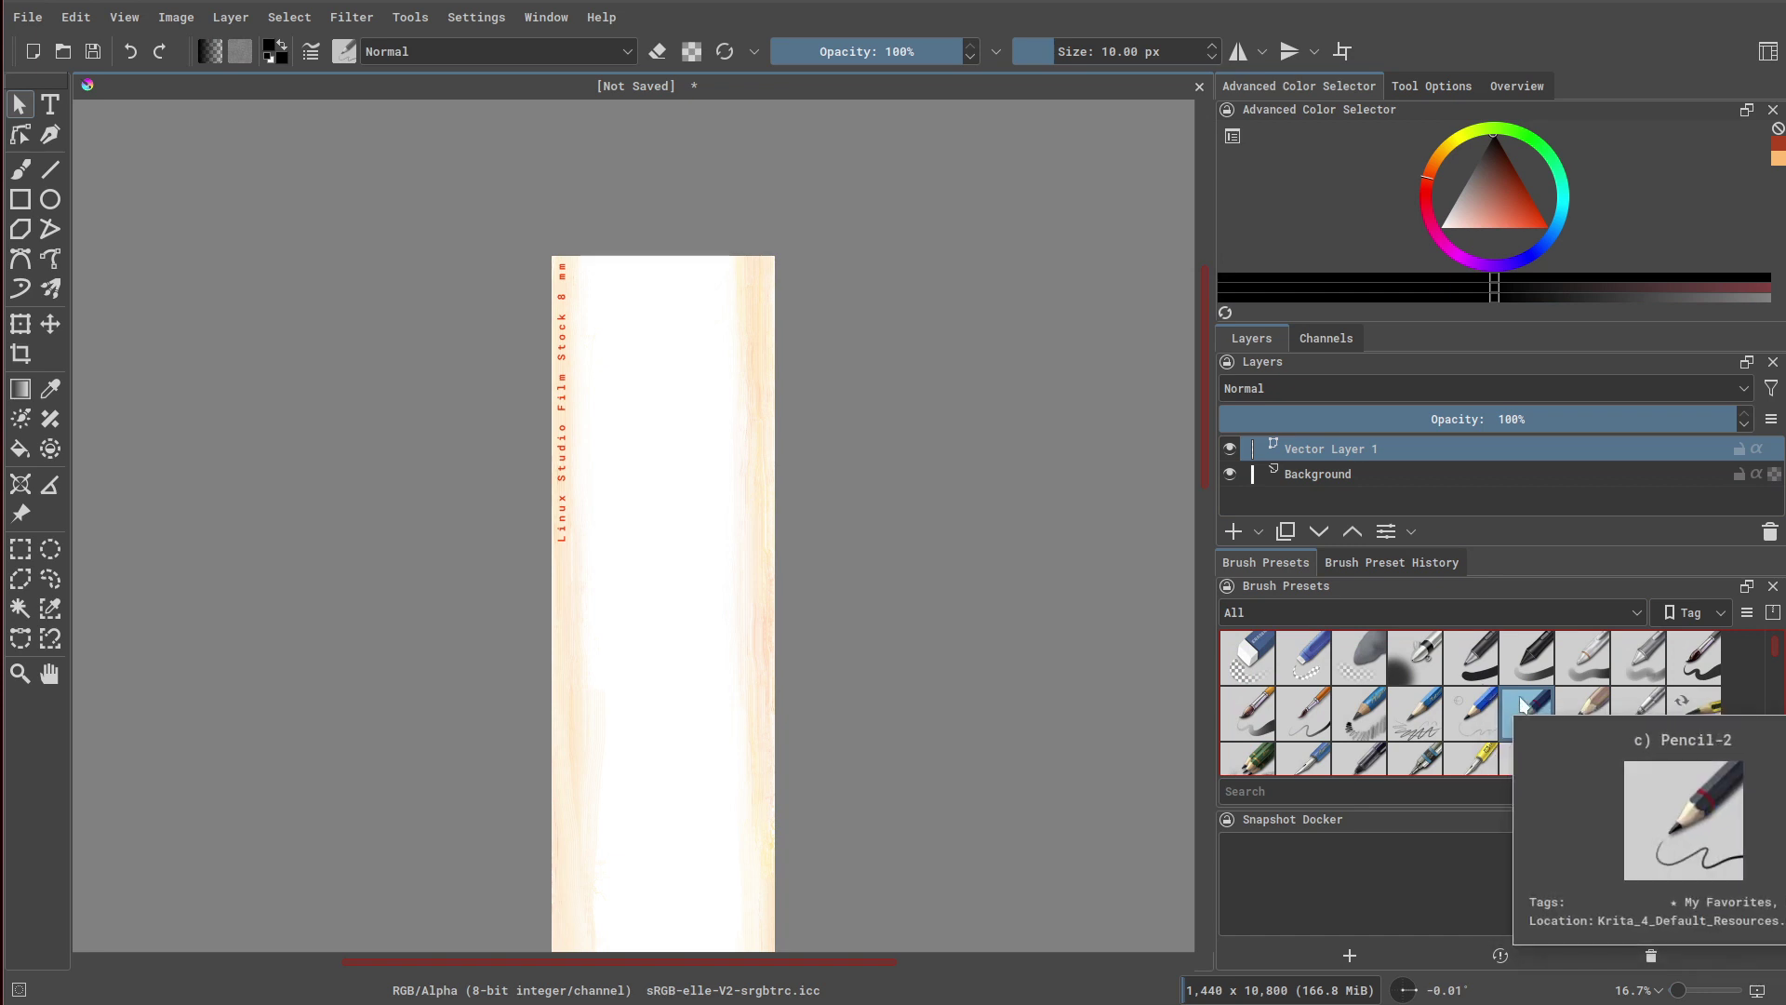
Switch to the freehand brush at a size of 2 px and make the Background layer active
scroll(646, 341, up, 4)
middle_drag(975, 340, 910, 353)
scroll(910, 353, down, 1)
key(b)
mouse_move(1113, 52)
mouse_down()
mouse_move(1141, 50)
mouse_move(1037, 51)
mouse_up()
click(391, 293)
key(Page_Down)
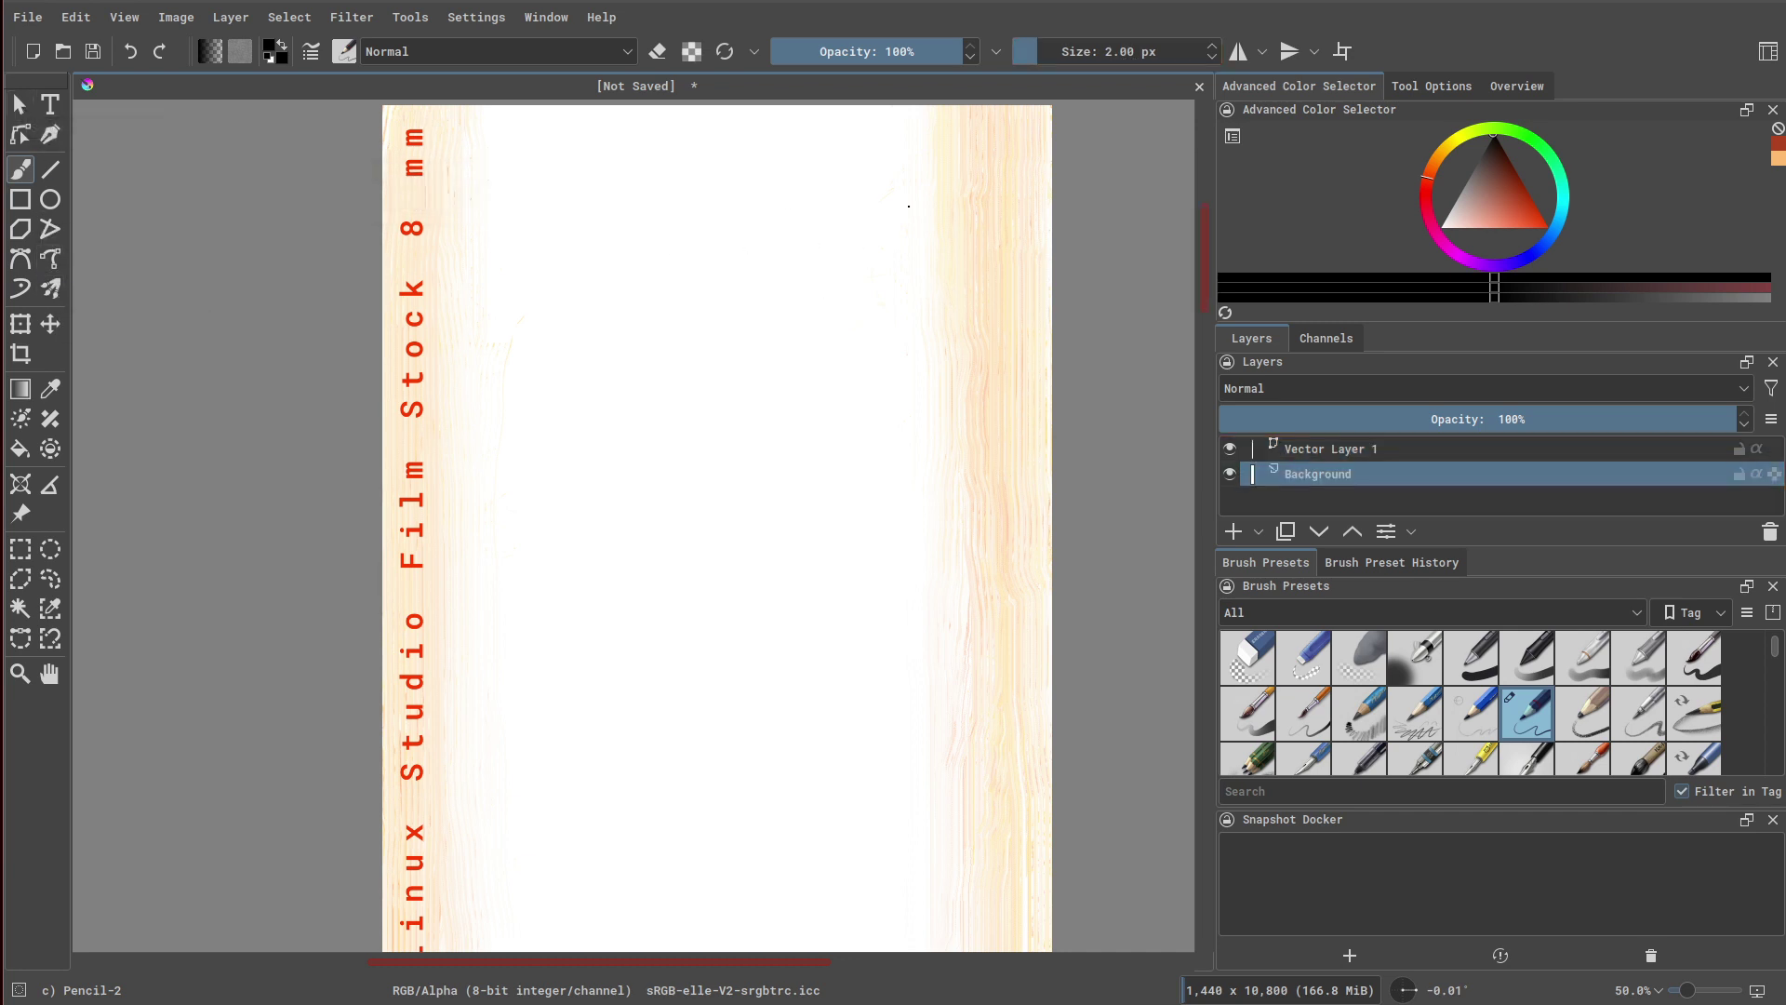
Undo the pencil test strokes, set the brush size to 1.50 px and draw a short curved hair in the upper white area
drag(806, 231, 806, 233)
key(ctrl+z)
scroll(864, 212, up, 3)
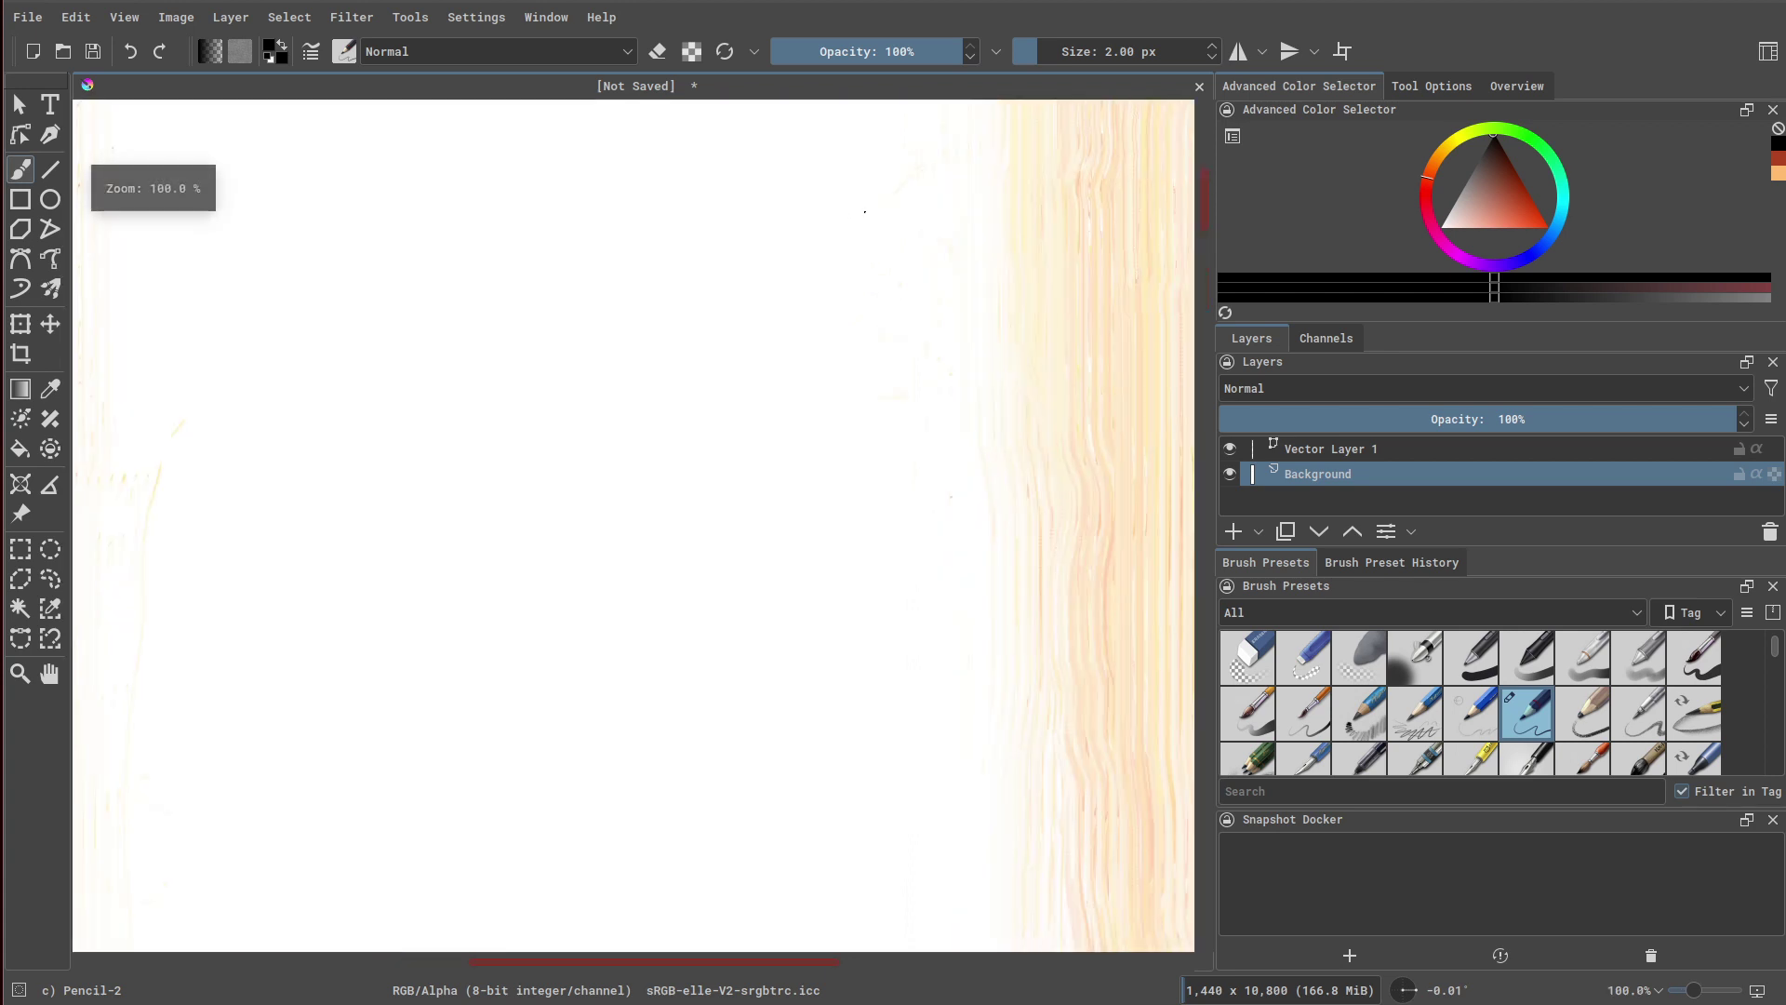
scroll(769, 435, down, 2)
mouse_move(852, 304)
mouse_down()
mouse_move(773, 341)
mouse_move(788, 483)
mouse_up()
key(ctrl+z)
click(1211, 57)
scroll(814, 401, up, 3)
key(ctrl+z)
click(1211, 46)
scroll(605, 430, down, 3)
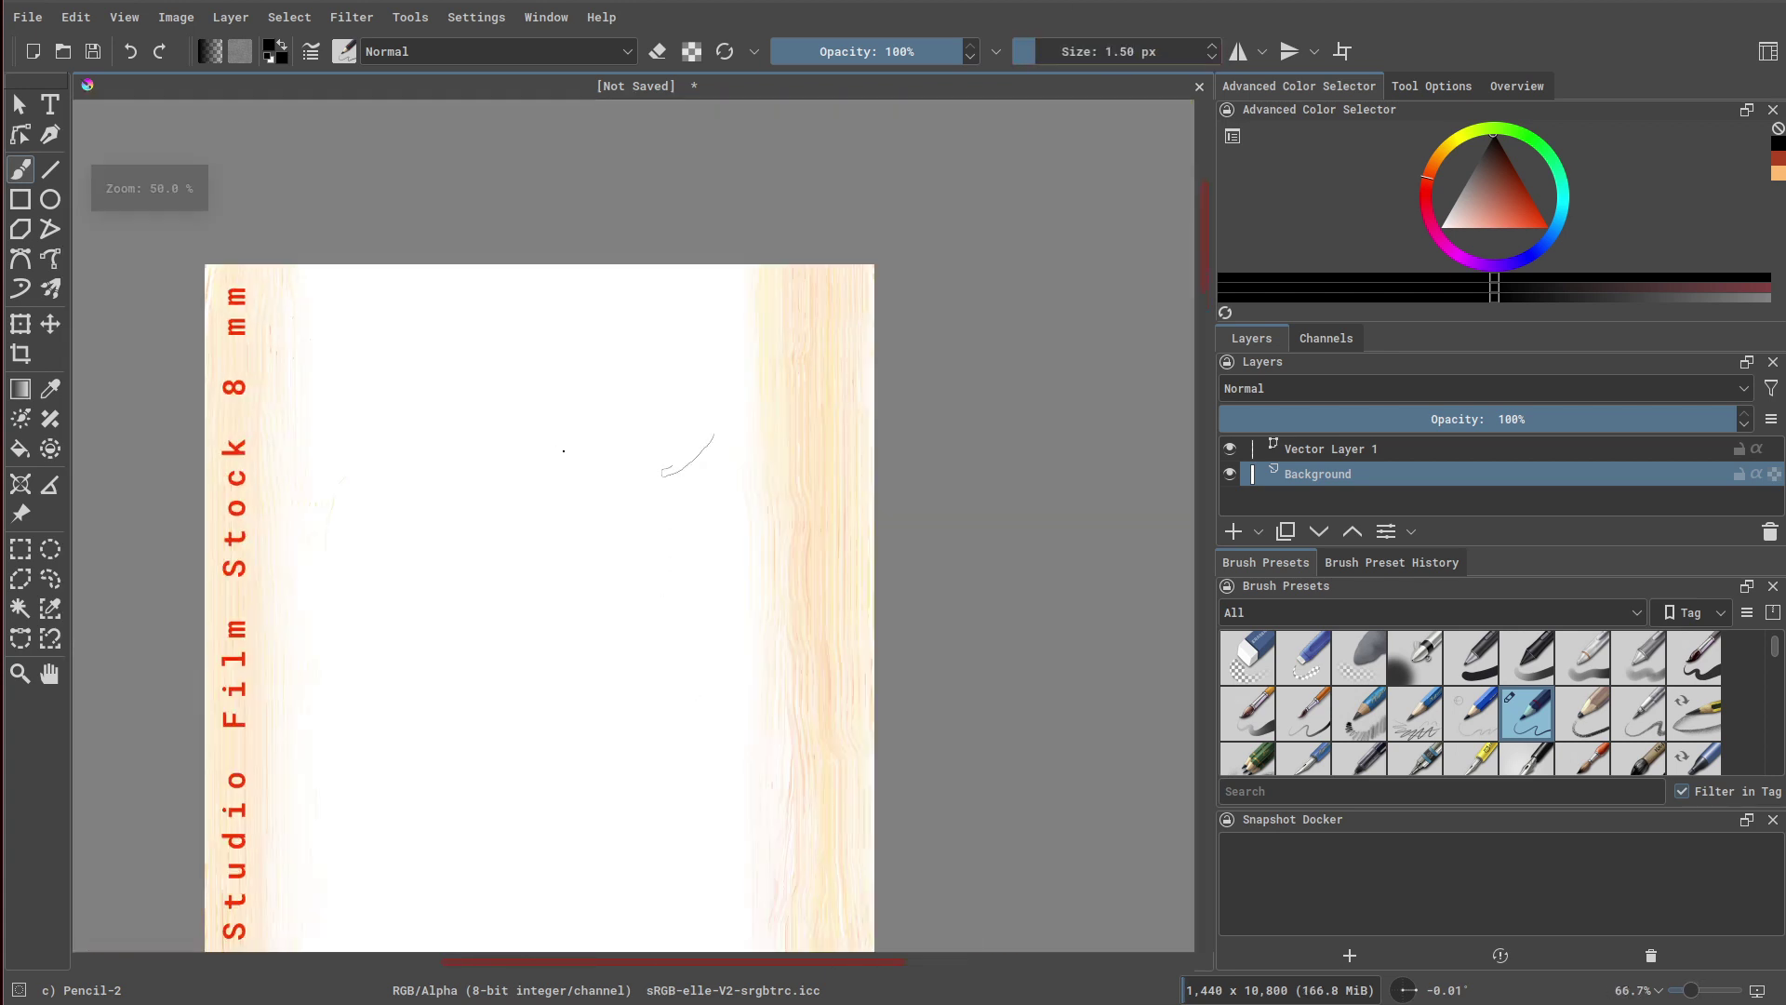
Draw small curved hairs and specks at intervals down the white middle of the canvas
scroll(558, 532, up, 1)
middle_drag(574, 706, 714, 95)
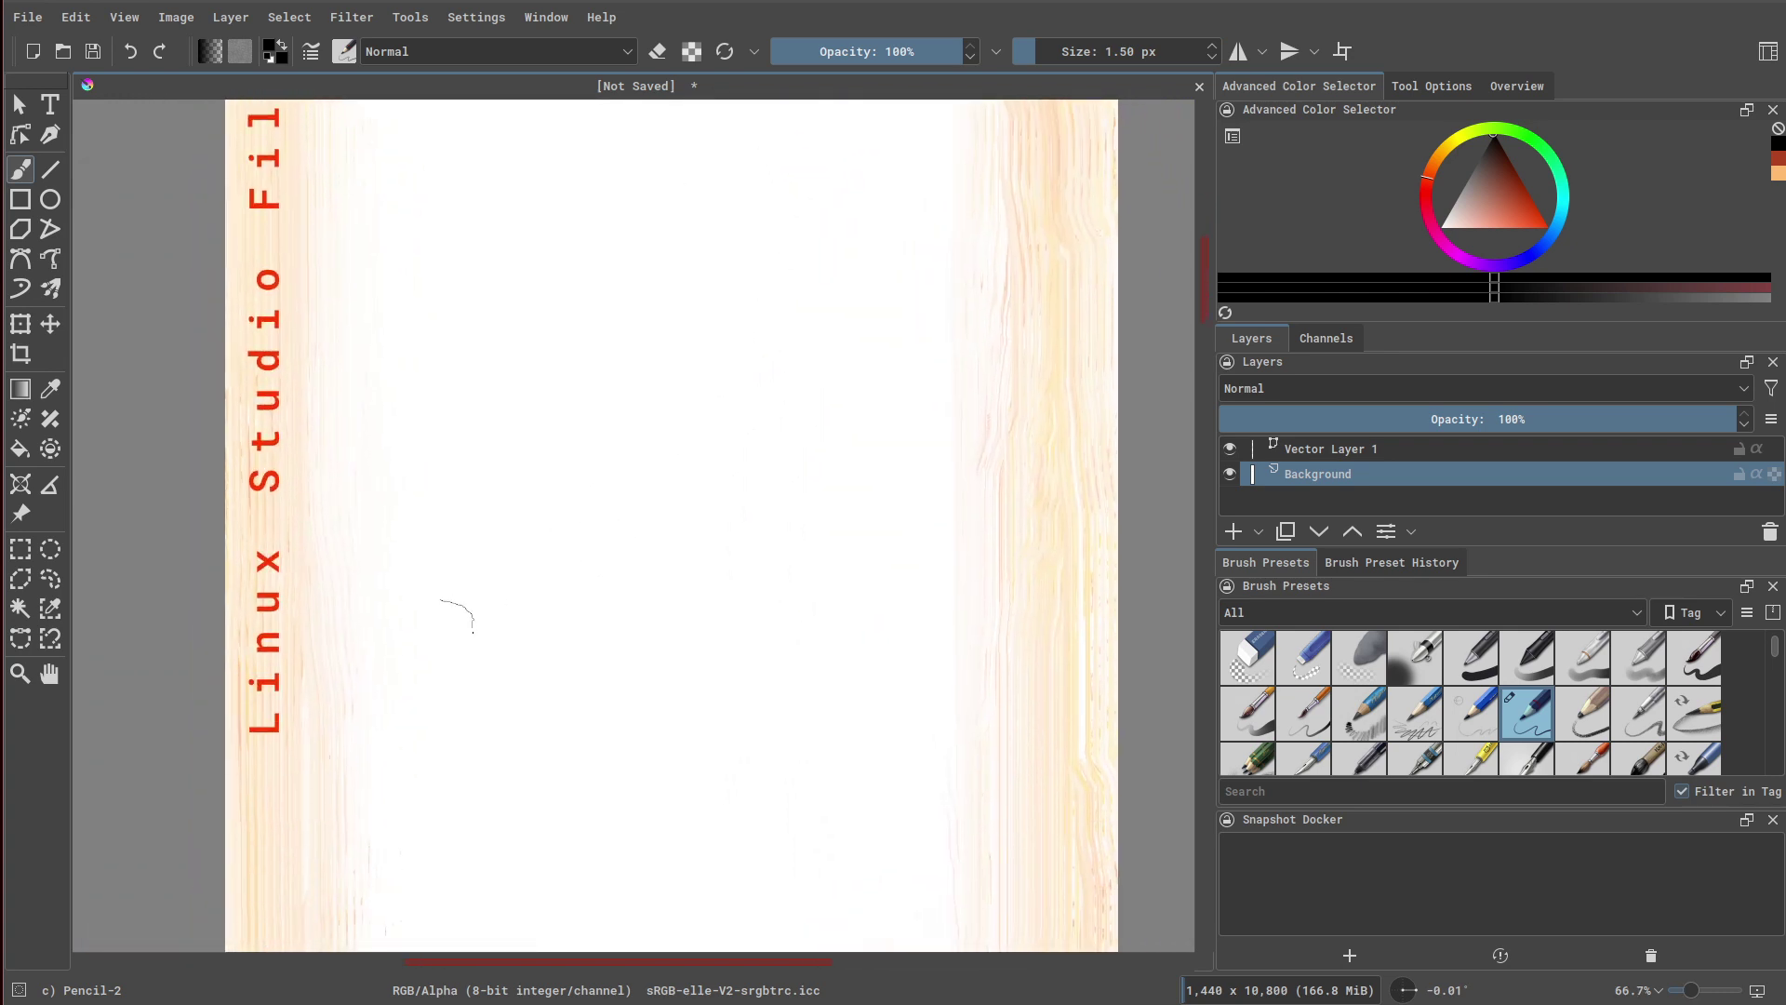
middle_drag(472, 698, 351, 104)
drag(730, 558, 712, 629)
mouse_move(622, 673)
middle_down()
mouse_move(957, 387)
mouse_move(791, 216)
middle_up()
mouse_move(705, 732)
middle_down()
mouse_move(714, 248)
mouse_move(734, 595)
middle_up()
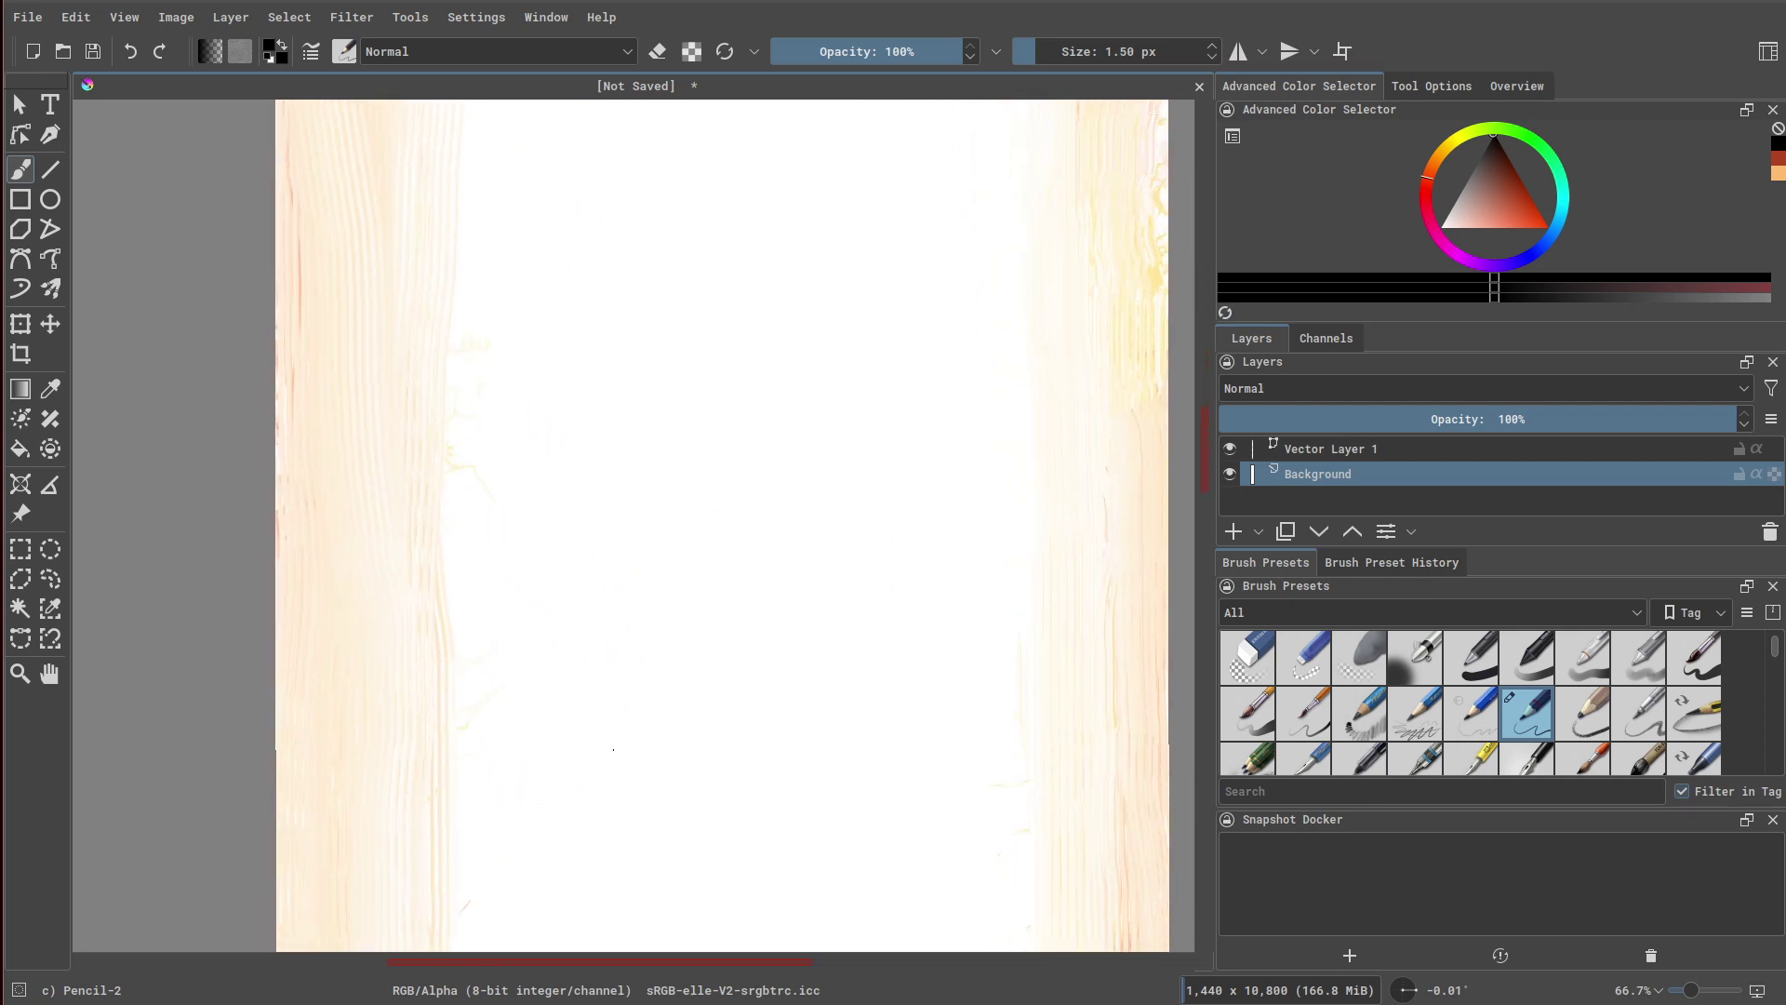
middle_drag(544, 721, 330, 186)
scroll(905, 623, down, 4)
middle_drag(850, 652, 833, 708)
scroll(832, 708, up, 1)
ctrl+scroll(833, 709, up, 3)
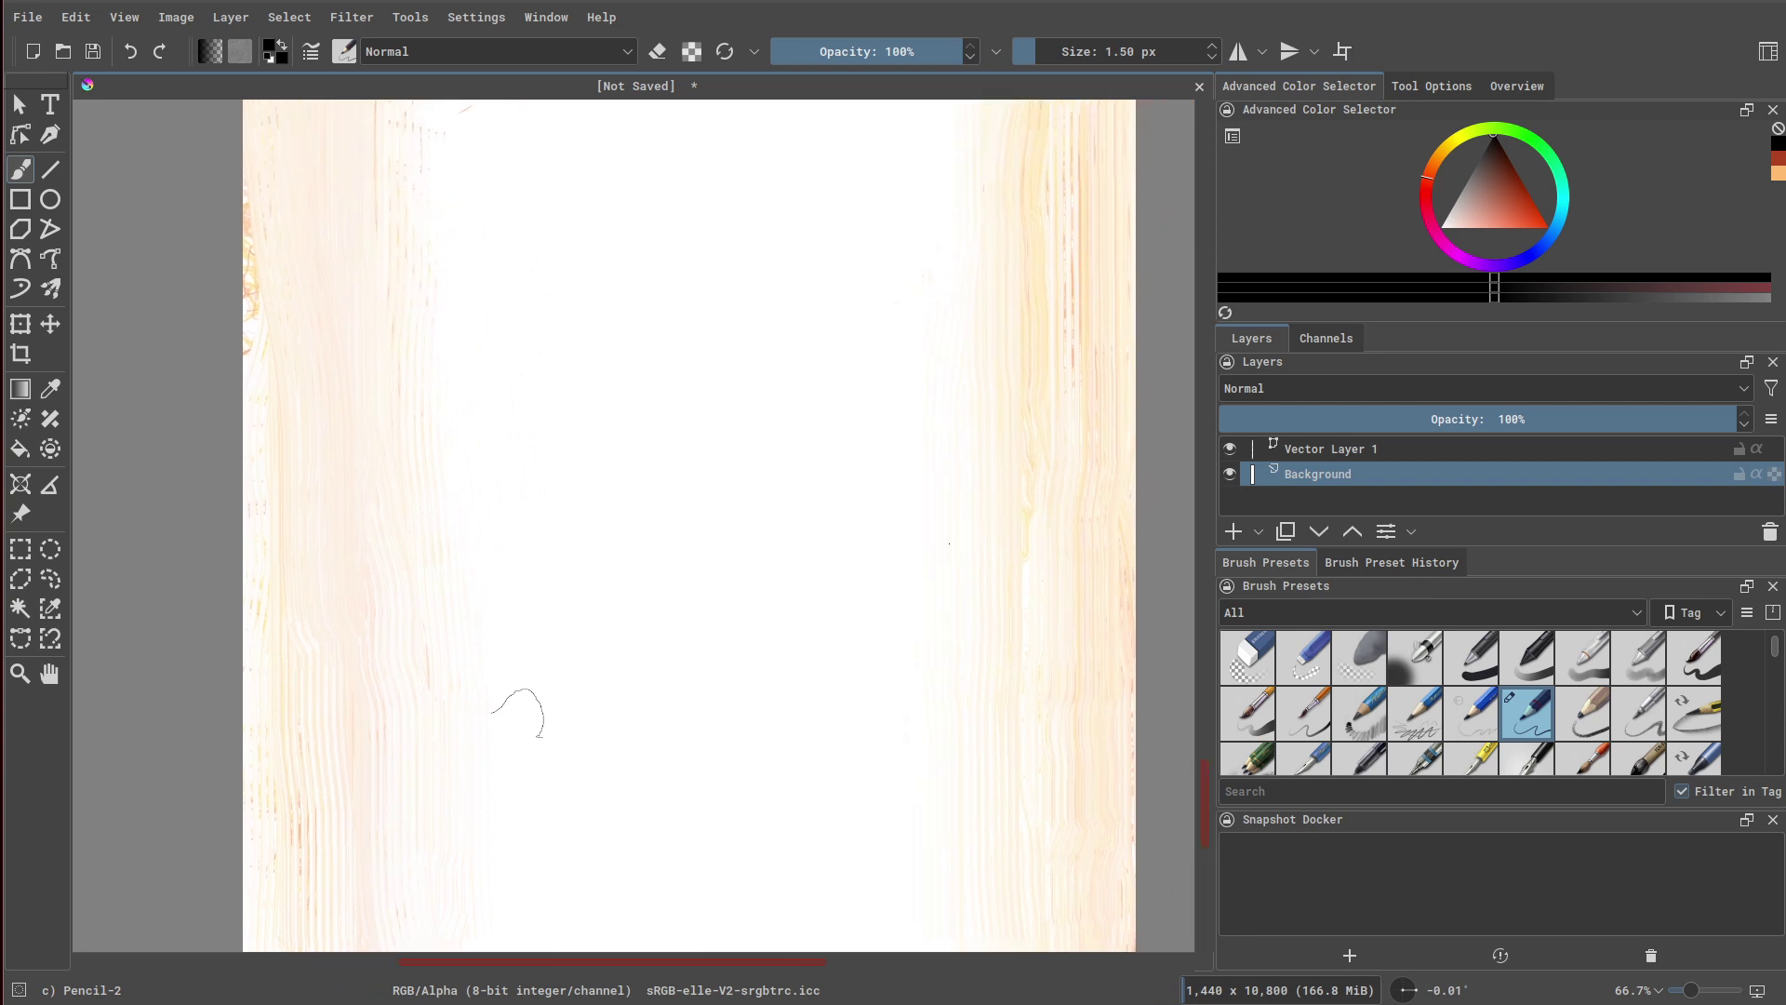
Try the y) Texture Starfield and y) Texture Splat brush presets on the white area and undo the test stroke
scroll(1469, 754, down, 10)
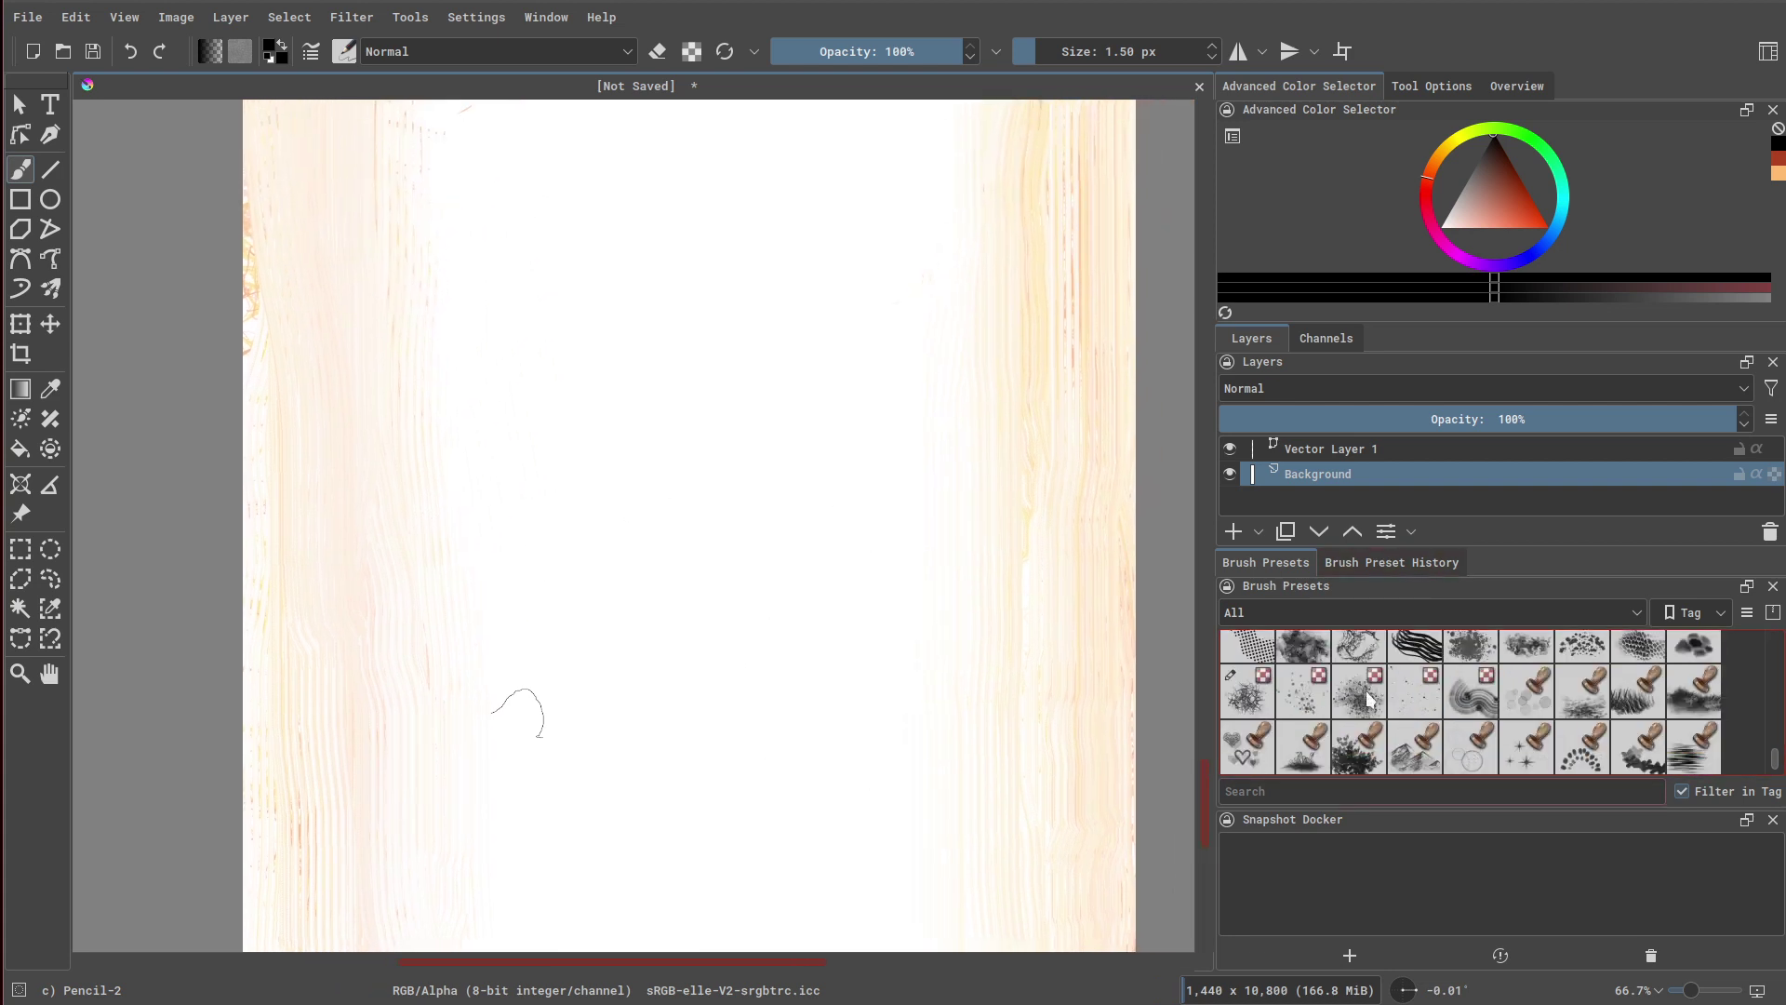
click(1413, 706)
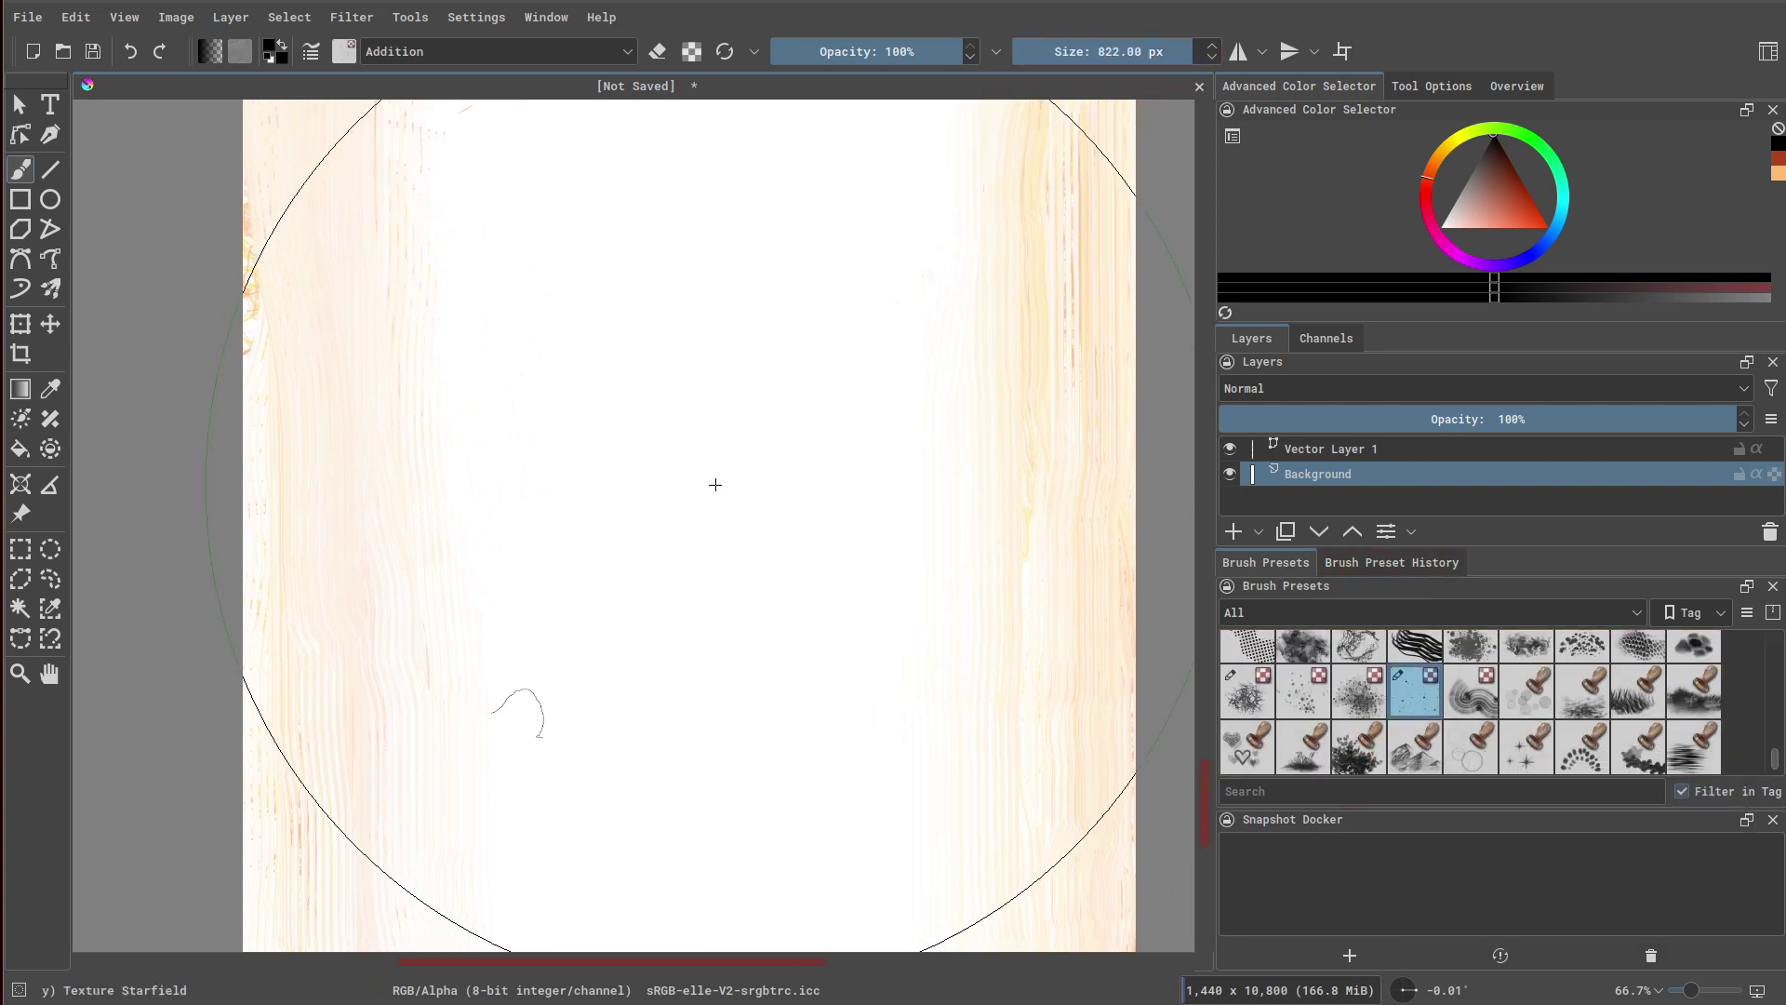
scroll(841, 522, down, 3)
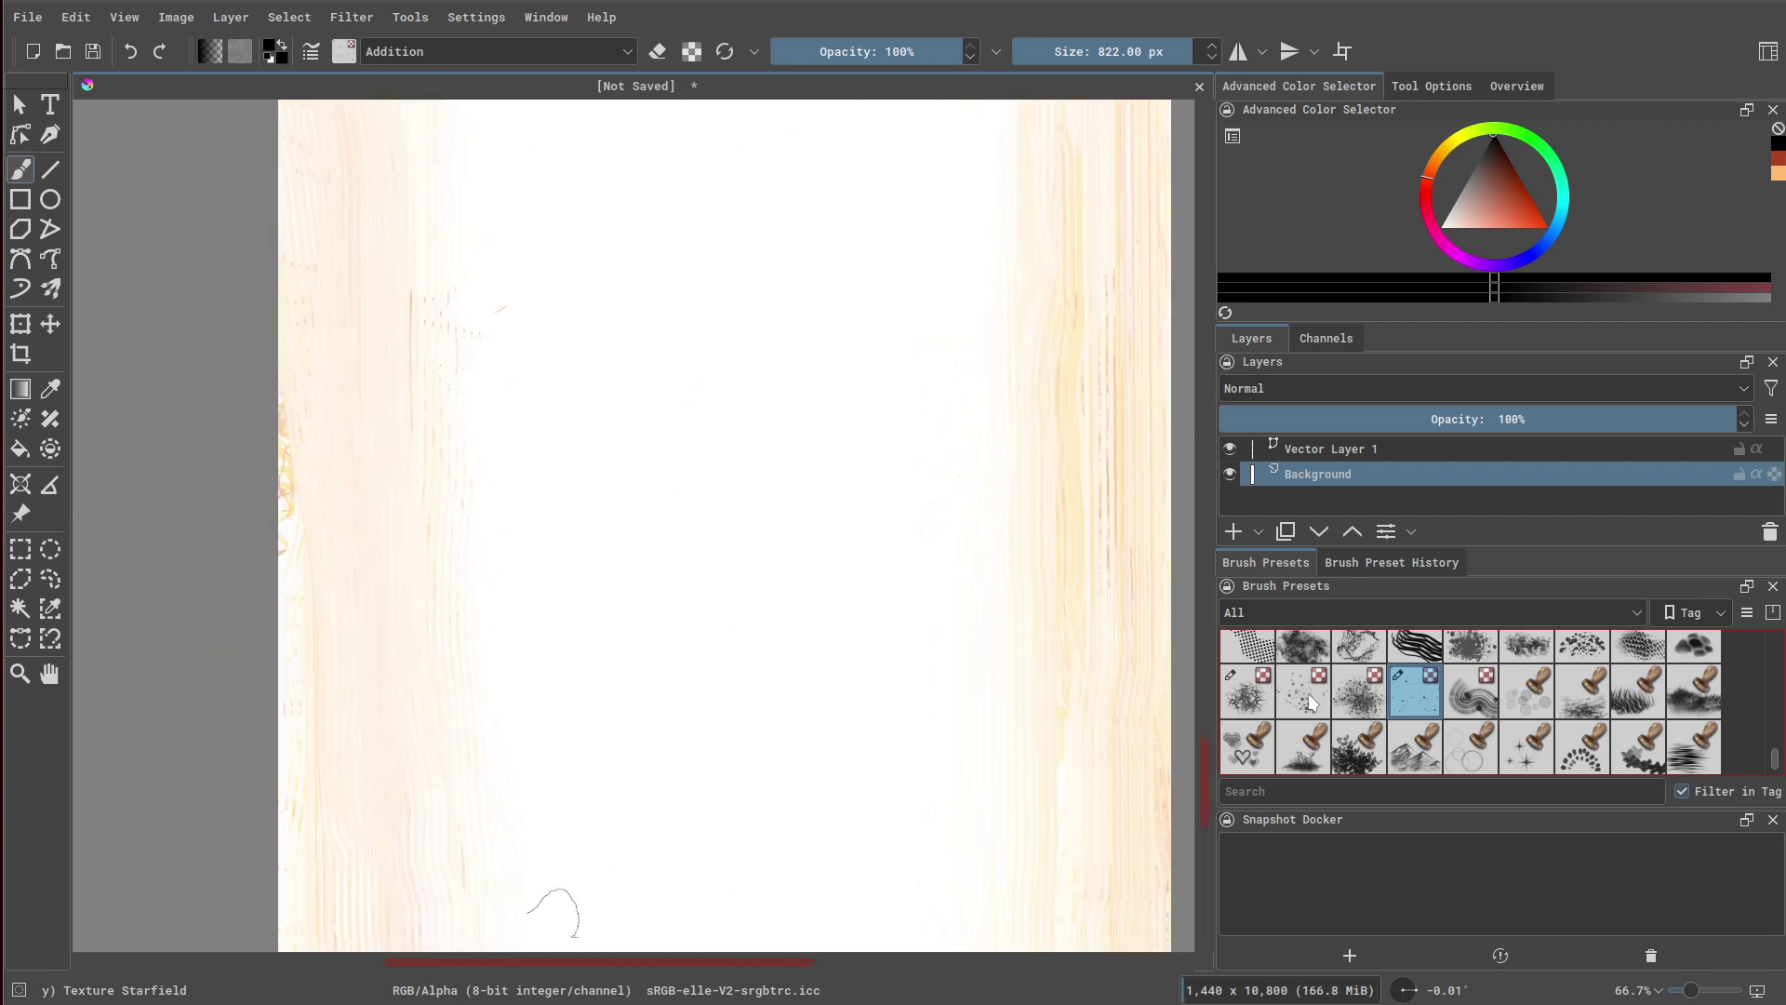
click(1302, 690)
click(1527, 691)
mouse_move(1061, 51)
mouse_down()
mouse_move(1027, 51)
mouse_move(1135, 52)
mouse_up()
click(1304, 691)
drag(897, 462, 907, 647)
key(ctrl+z)
Try the y) Texture Spray brush with broad strokes in the white area and undo them
click(1358, 692)
drag(837, 465, 954, 781)
key(ctrl+z)
drag(891, 715, 886, 494)
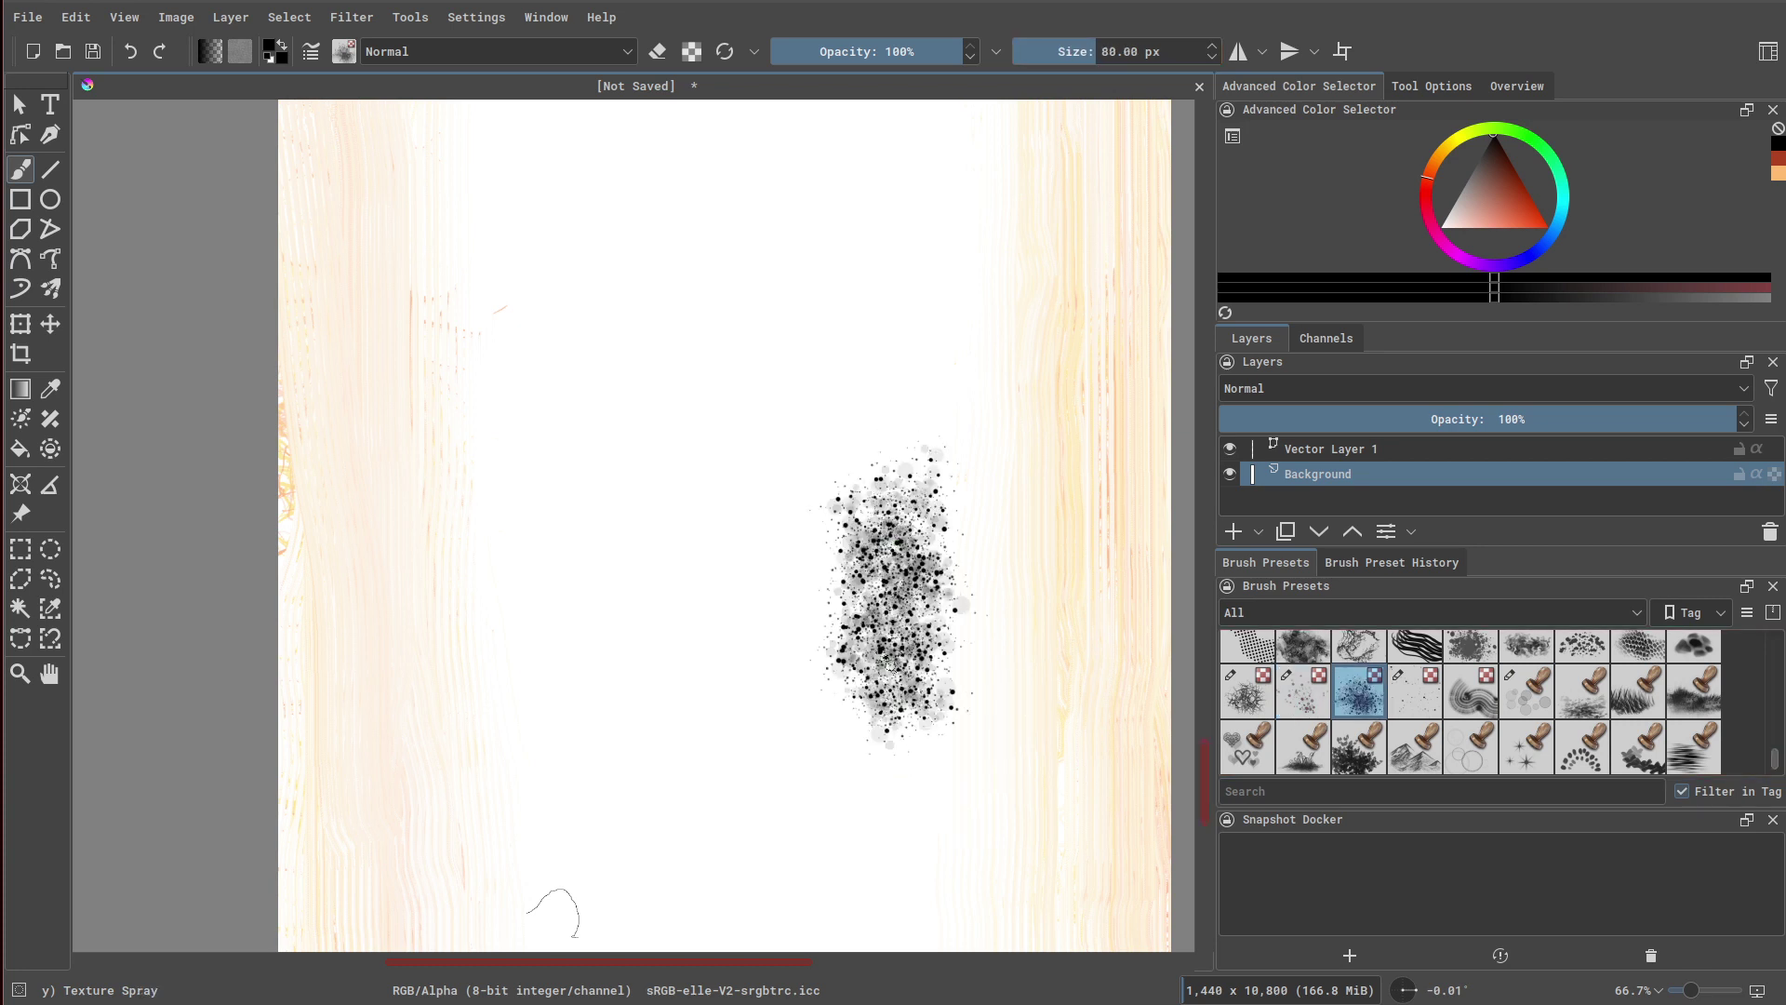
key(ctrl+z)
Test the y) Texture Spray brush at 28% opacity and a size of 15.18 px, undoing the resulting strokes
drag(943, 48, 825, 51)
drag(921, 679, 929, 764)
key(ctrl+z)
drag(1096, 51, 1060, 51)
drag(958, 602, 958, 640)
scroll(1050, 681, down, 1)
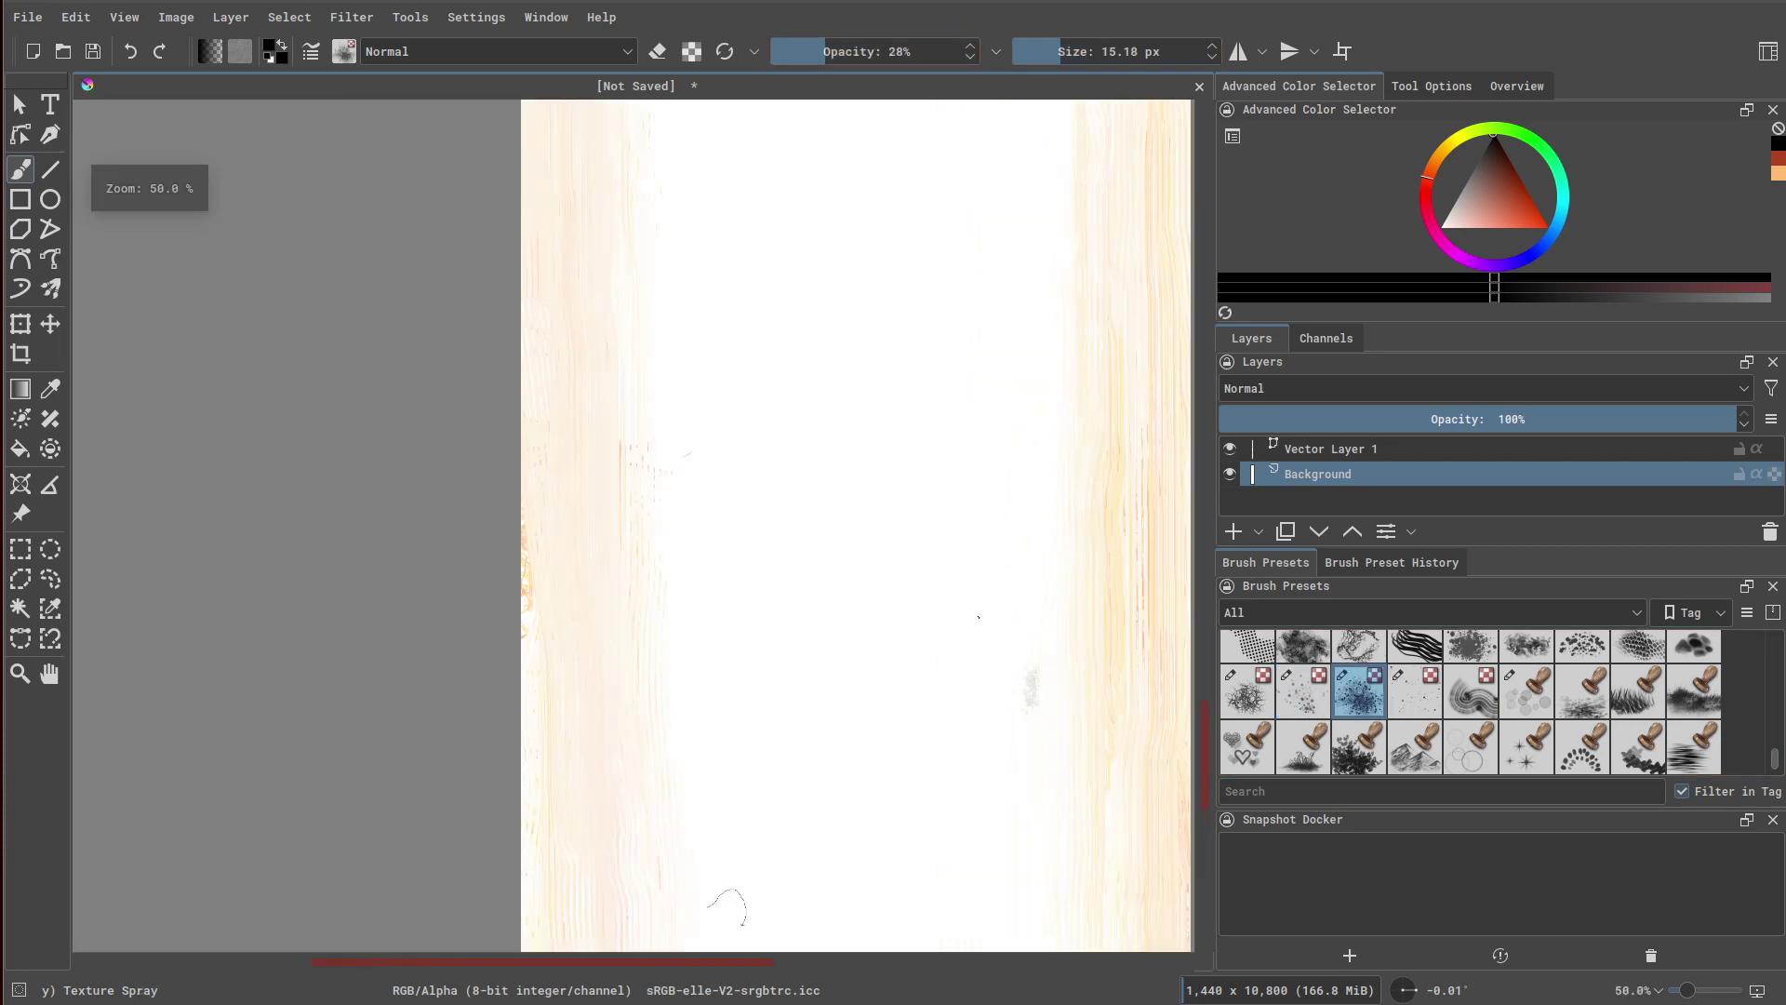
scroll(1049, 681, up, 3)
drag(1098, 549, 926, 566)
key(ctrl+z)
key(ctrl+z)
Stamp a dark blot in the white area with the y) Texture Big brush at a size of 86.21 px
scroll(1020, 654, down, 3)
click(1358, 647)
scroll(1009, 651, up, 2)
click(1091, 51)
scroll(984, 391, down, 1)
middle_drag(760, 456, 791, 456)
scroll(661, 390, up, 1)
click(640, 340)
key(slash)
click(640, 350)
scroll(913, 389, down, 4)
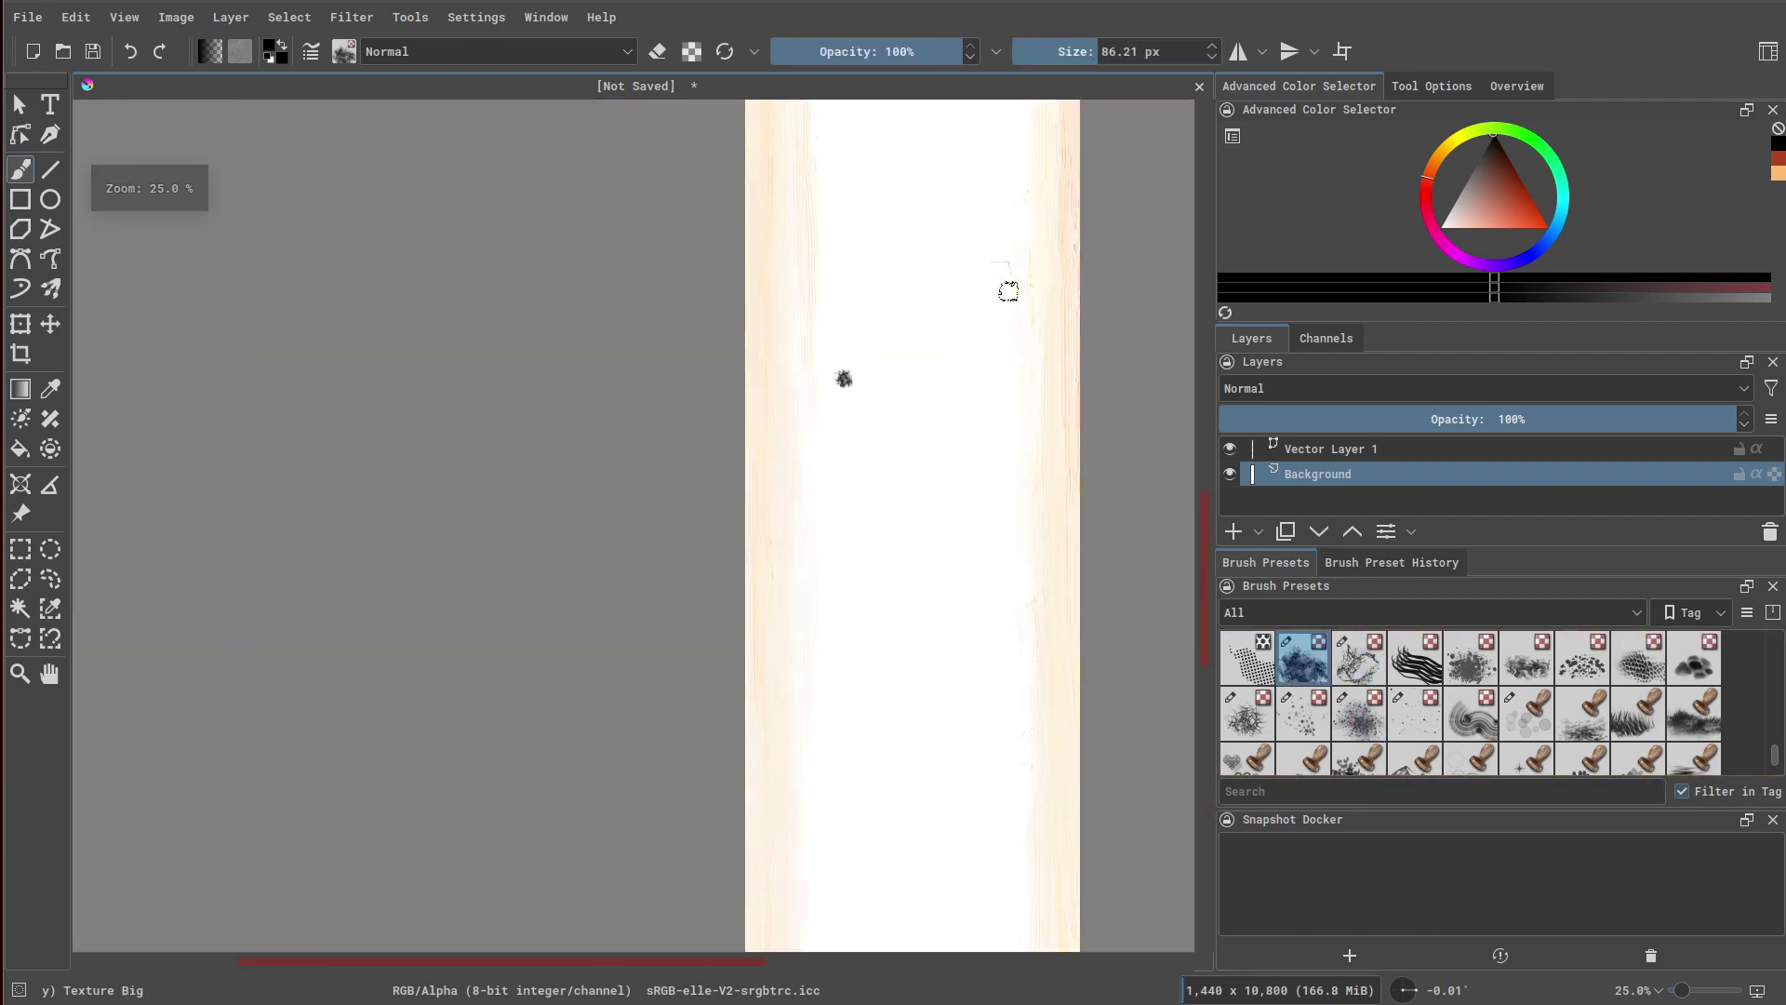
Stamp splatter specks higher up the canvas with the y) Texture Large Splat brush at 59% opacity, using a size of 92.02 px near the text
middle_drag(983, 295, 960, 681)
middle_drag(973, 487, 967, 692)
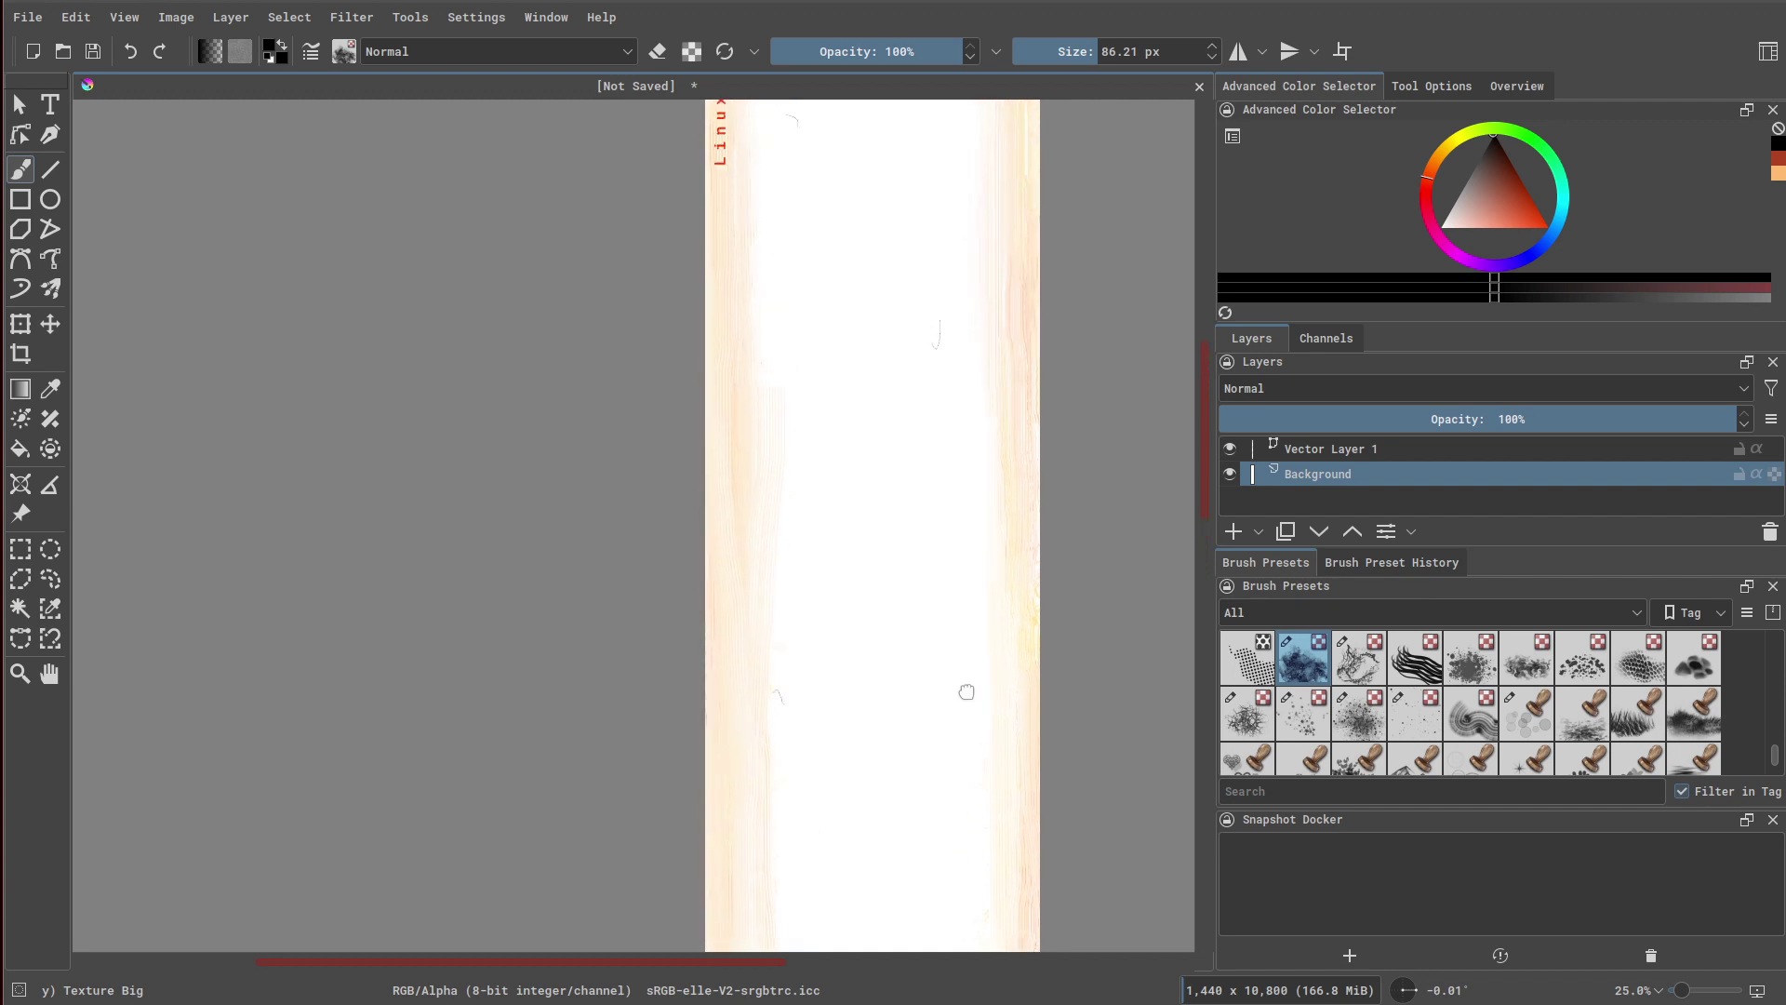
click(1468, 666)
scroll(900, 447, up, 3)
middle_drag(777, 285, 757, 446)
click(725, 393)
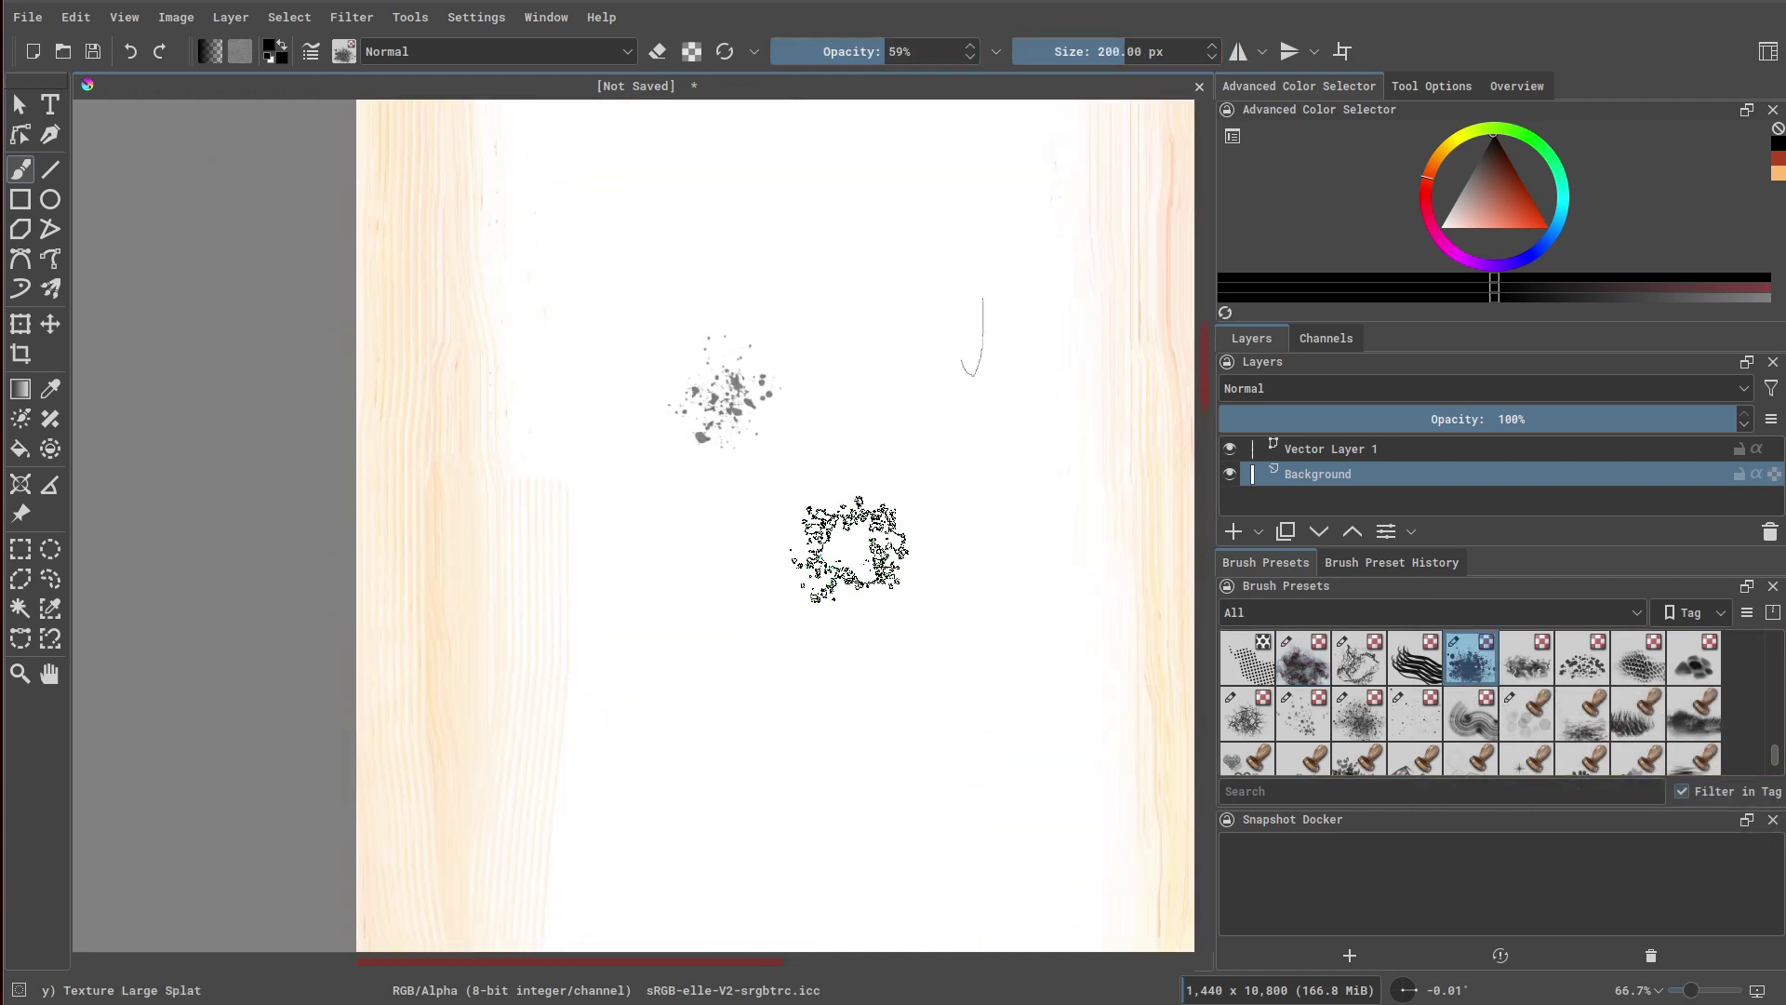
middle_drag(586, 465, 653, 423)
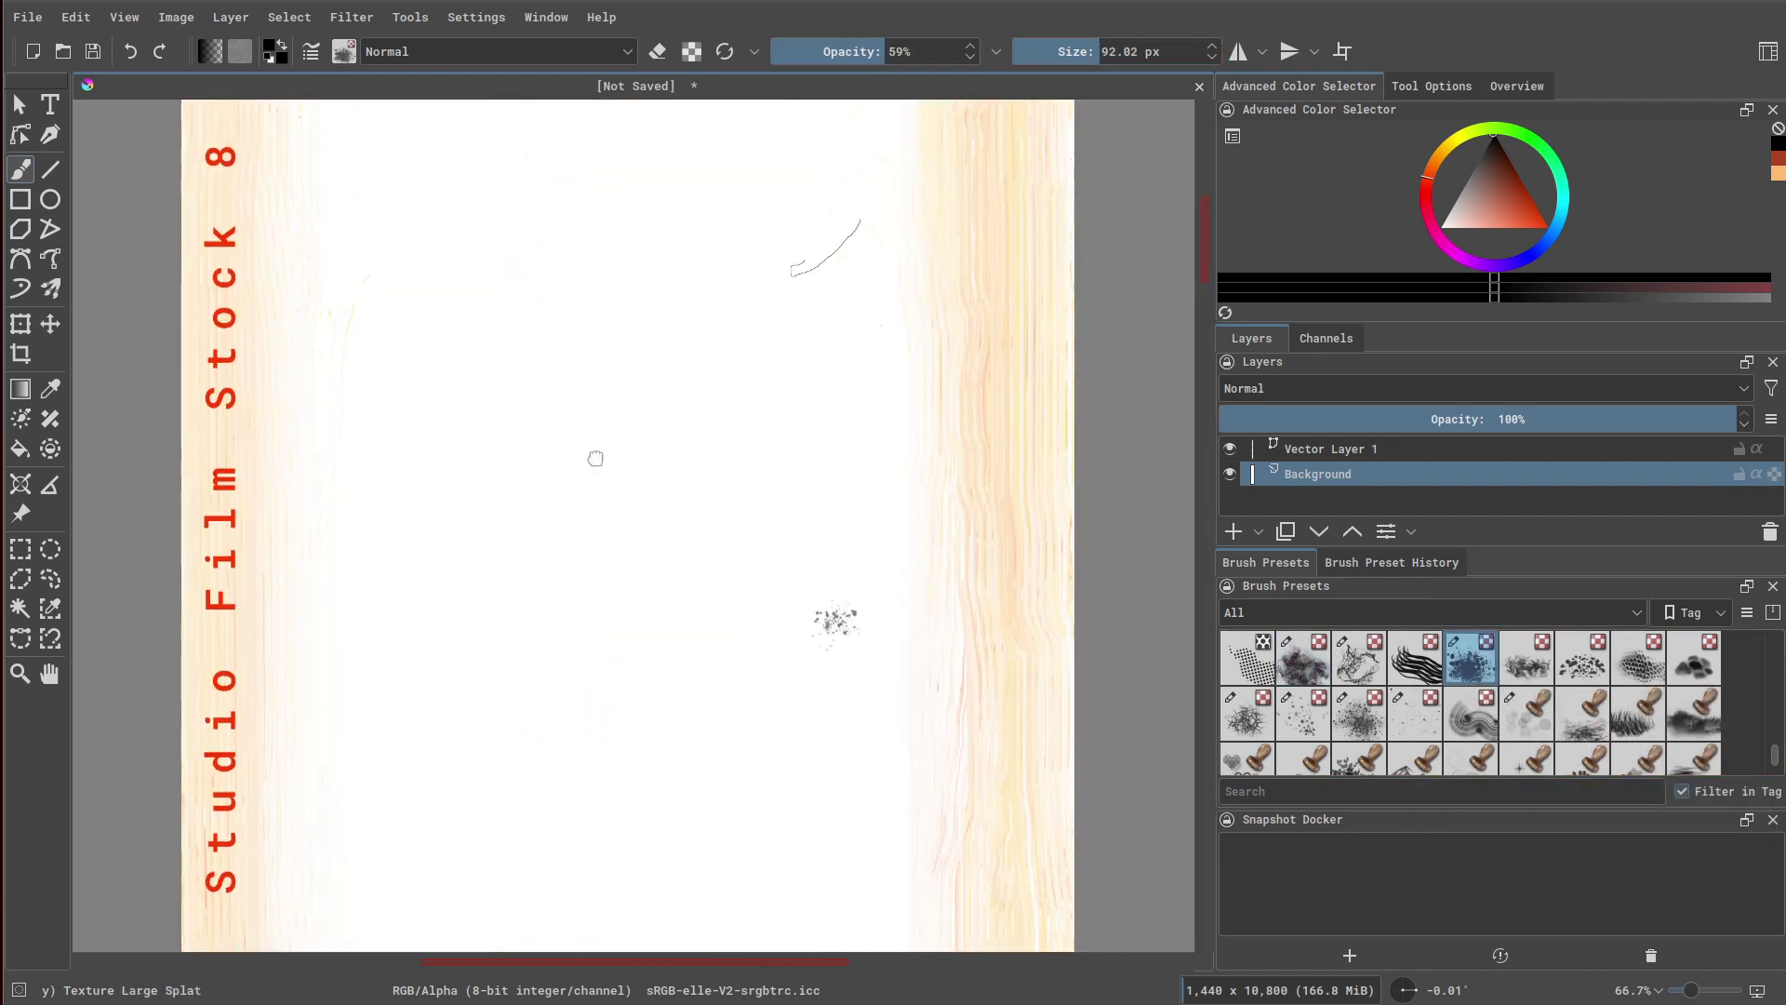
Try the y) Texture Starfield and y) Texture Spray brushes beside the film text and undo the test stamp
click(1582, 658)
click(1415, 712)
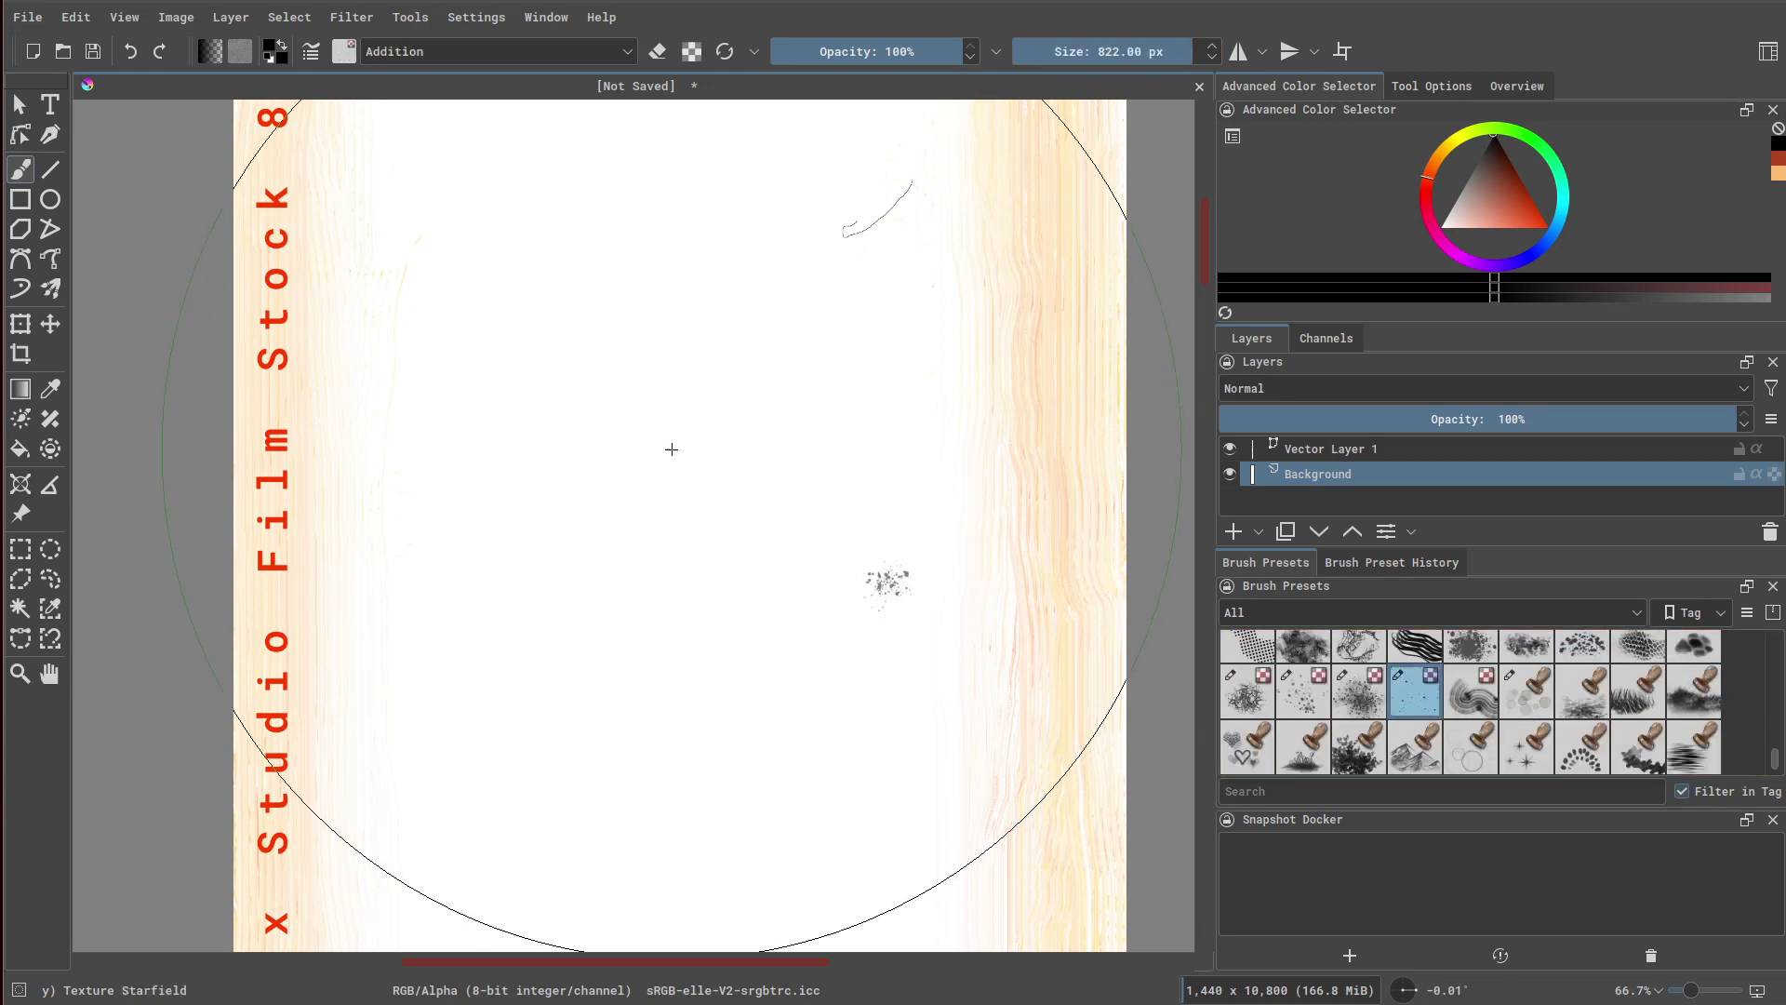
shift+drag(674, 530, 381, 530)
click(1357, 693)
click(698, 366)
key(ctrl+z)
Stamp scattered specks in the white area with the y) Texture Splat brush at a size of 128.68 px
shift+drag(822, 279, 766, 279)
click(1303, 693)
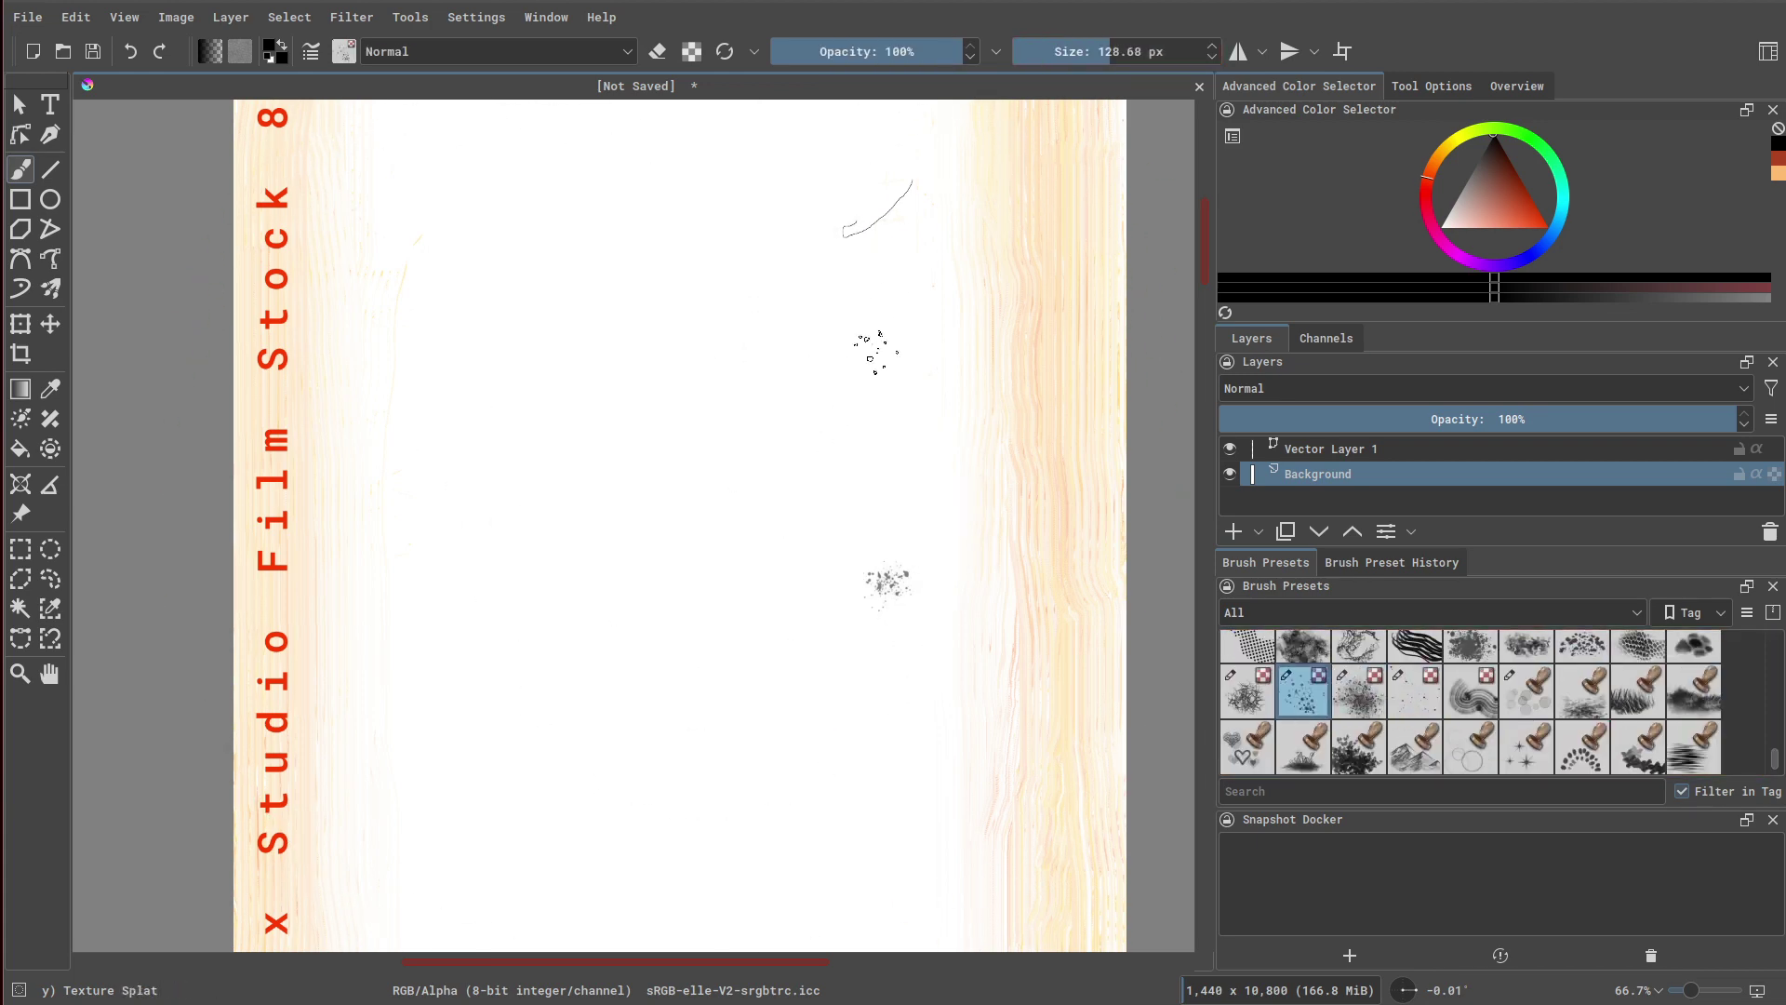
scroll(871, 372, down, 4)
middle_drag(871, 651, 921, 148)
scroll(871, 386, up, 4)
drag(875, 349, 874, 419)
Paint faint vertical scratches in the white area with the k) Blender Rake brush at a size of 150 px
scroll(1582, 697, up, 4)
click(1693, 656)
drag(871, 279, 853, 423)
scroll(870, 521, down, 1)
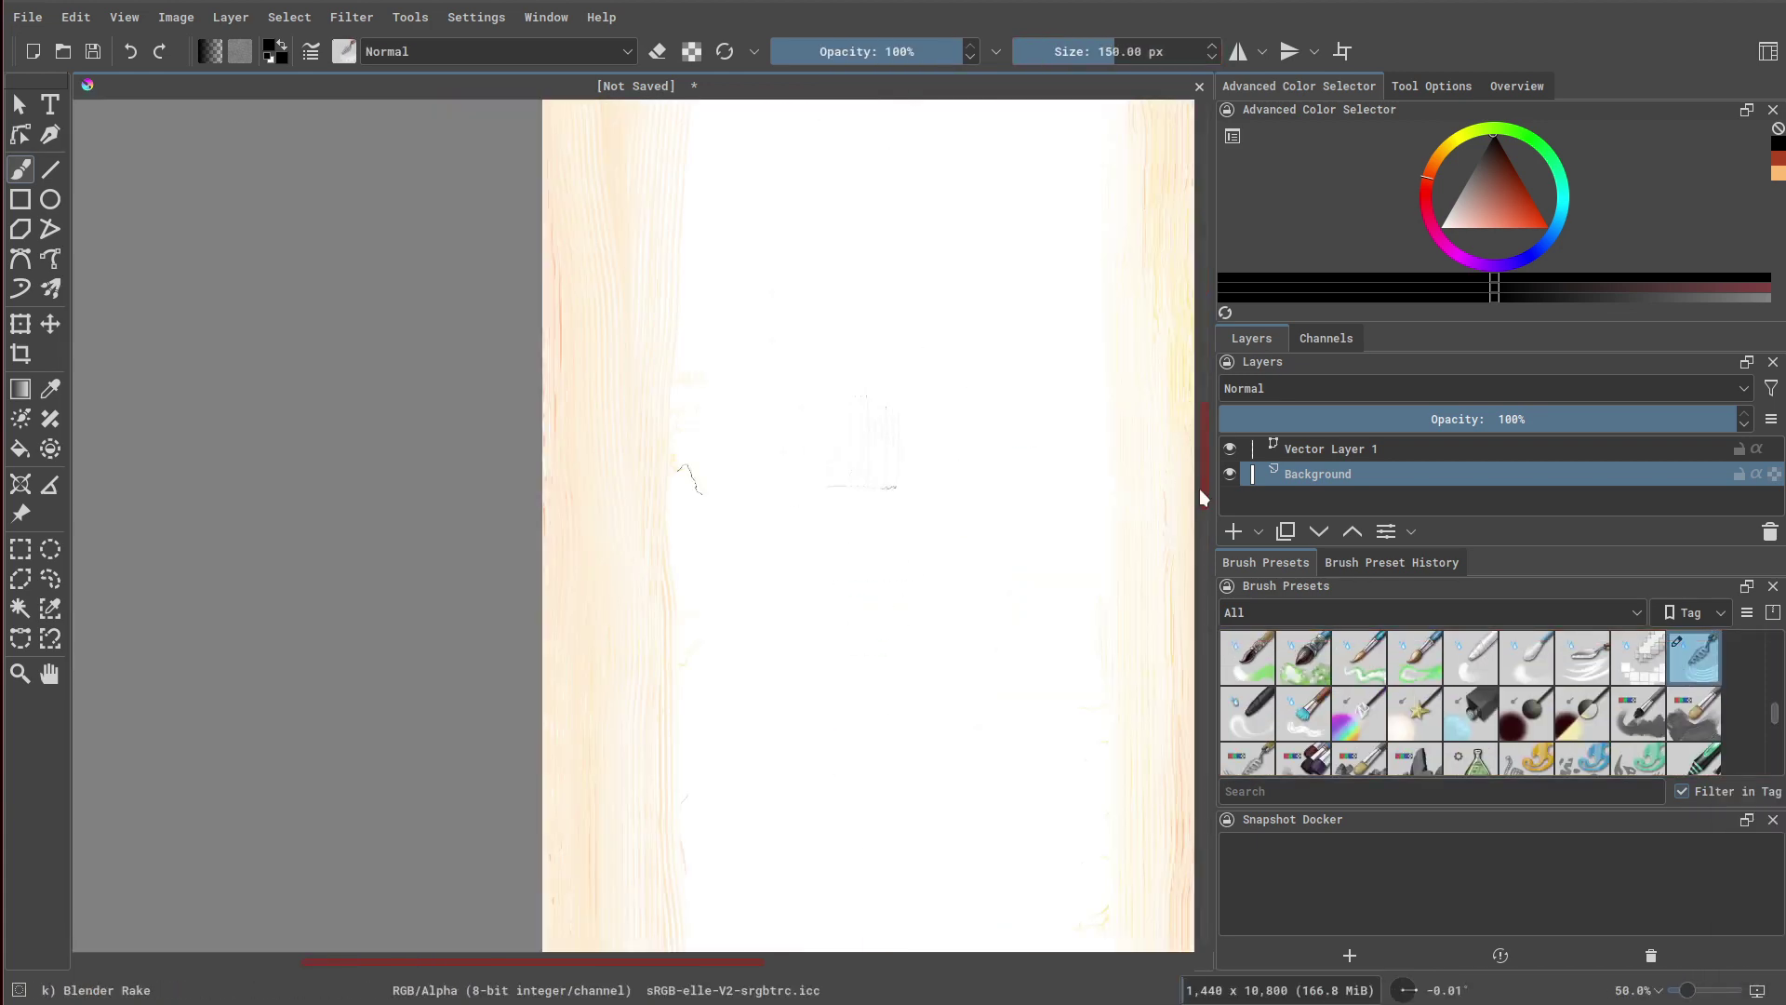
Start exporting the image and browse to the Personal/LinuxStudio/film_look folder on the shared drive
drag(1200, 487, 1186, 305)
click(30, 17)
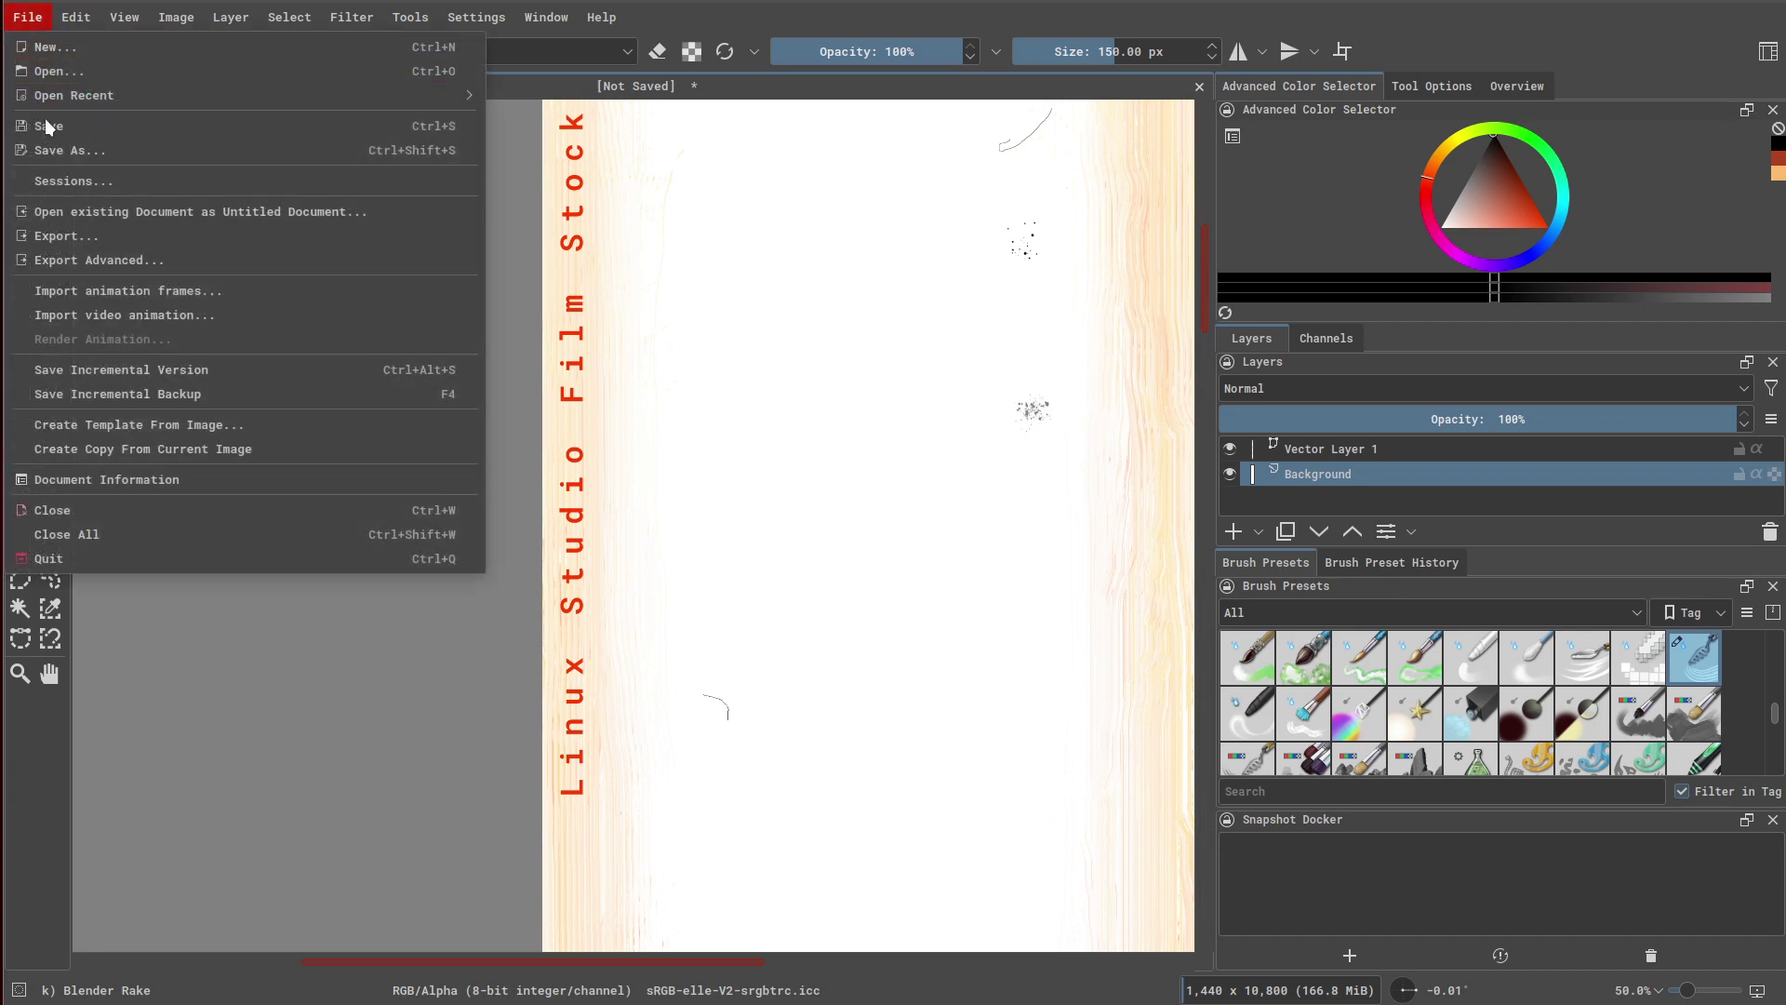
click(81, 244)
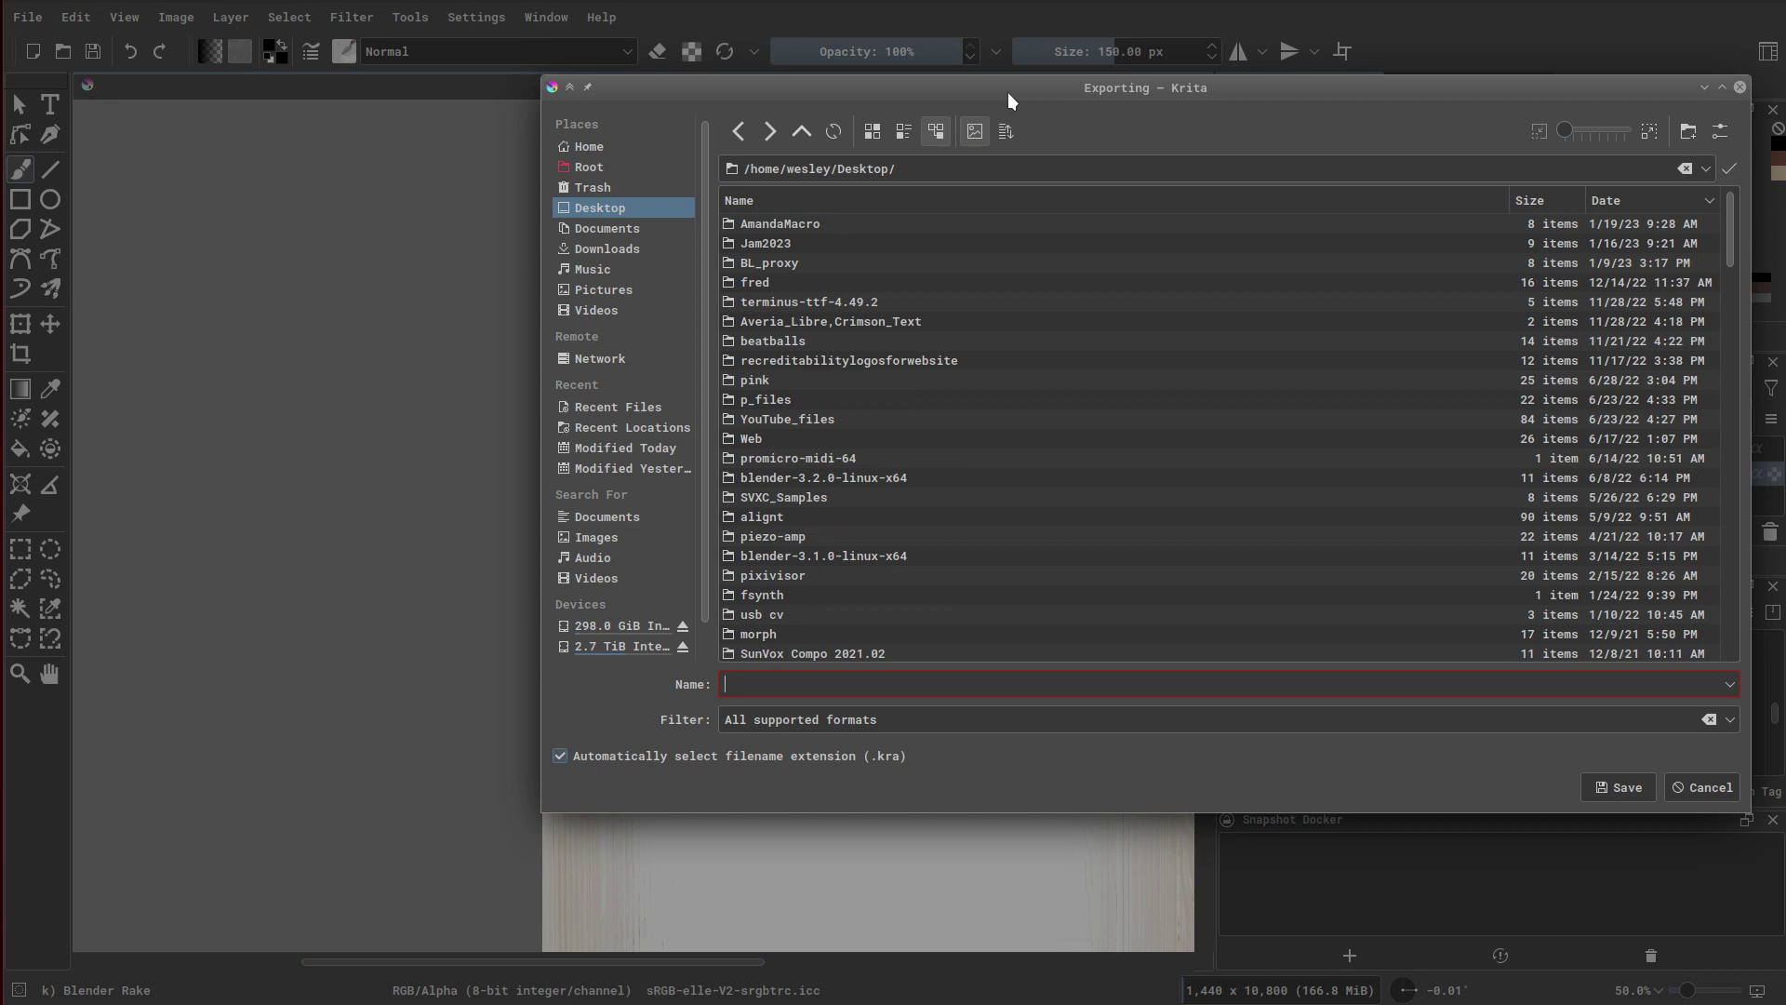
drag(1012, 99, 717, 149)
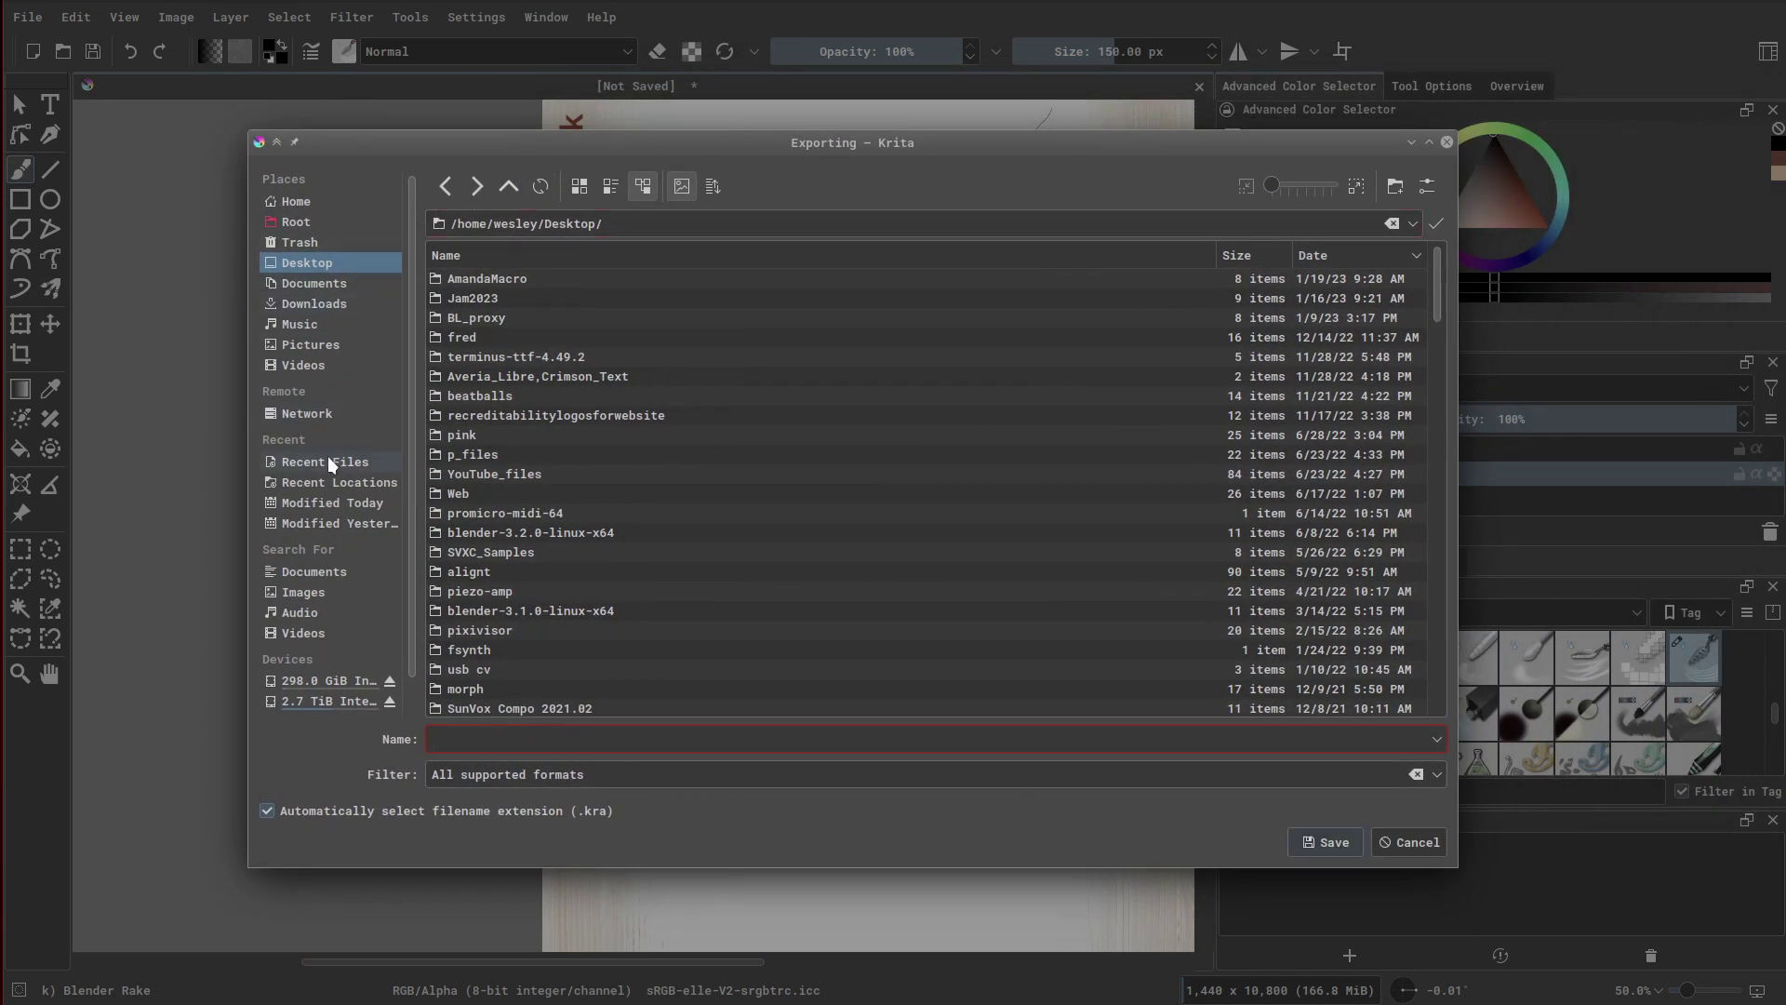
click(331, 480)
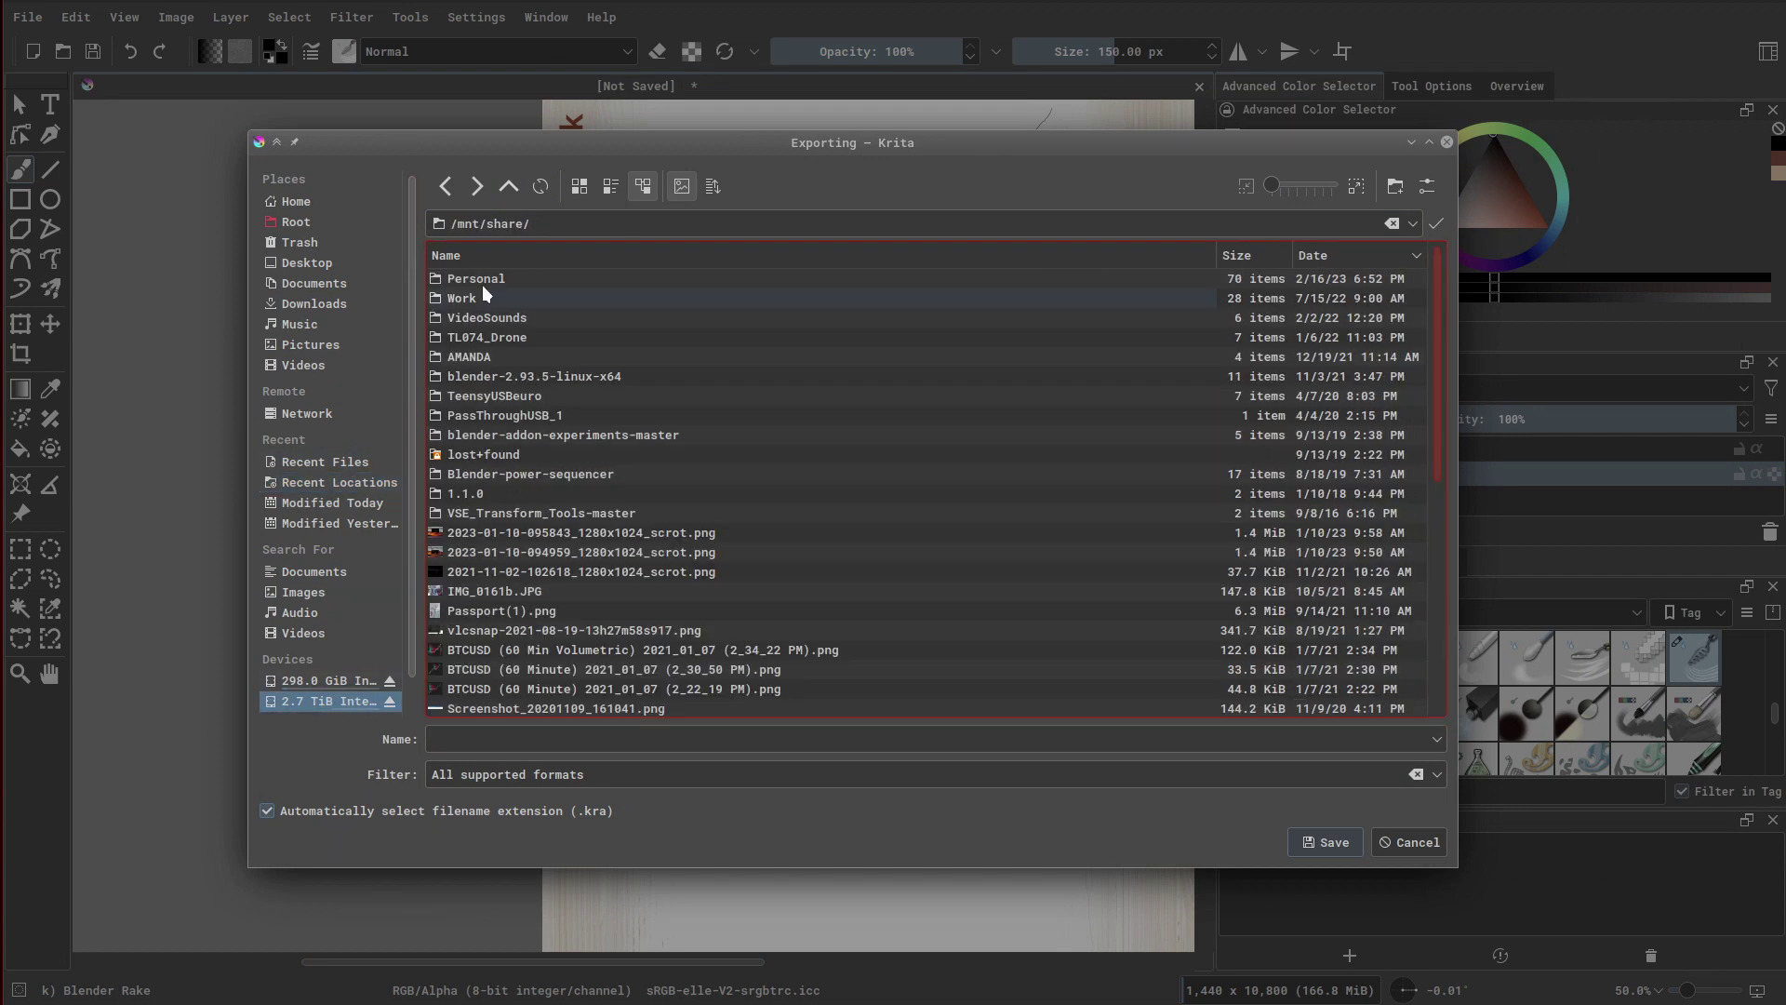
click(480, 283)
click(478, 277)
click(479, 279)
Export the texture as a JPEG Image named film, accepting the default JPEG options
click(562, 740)
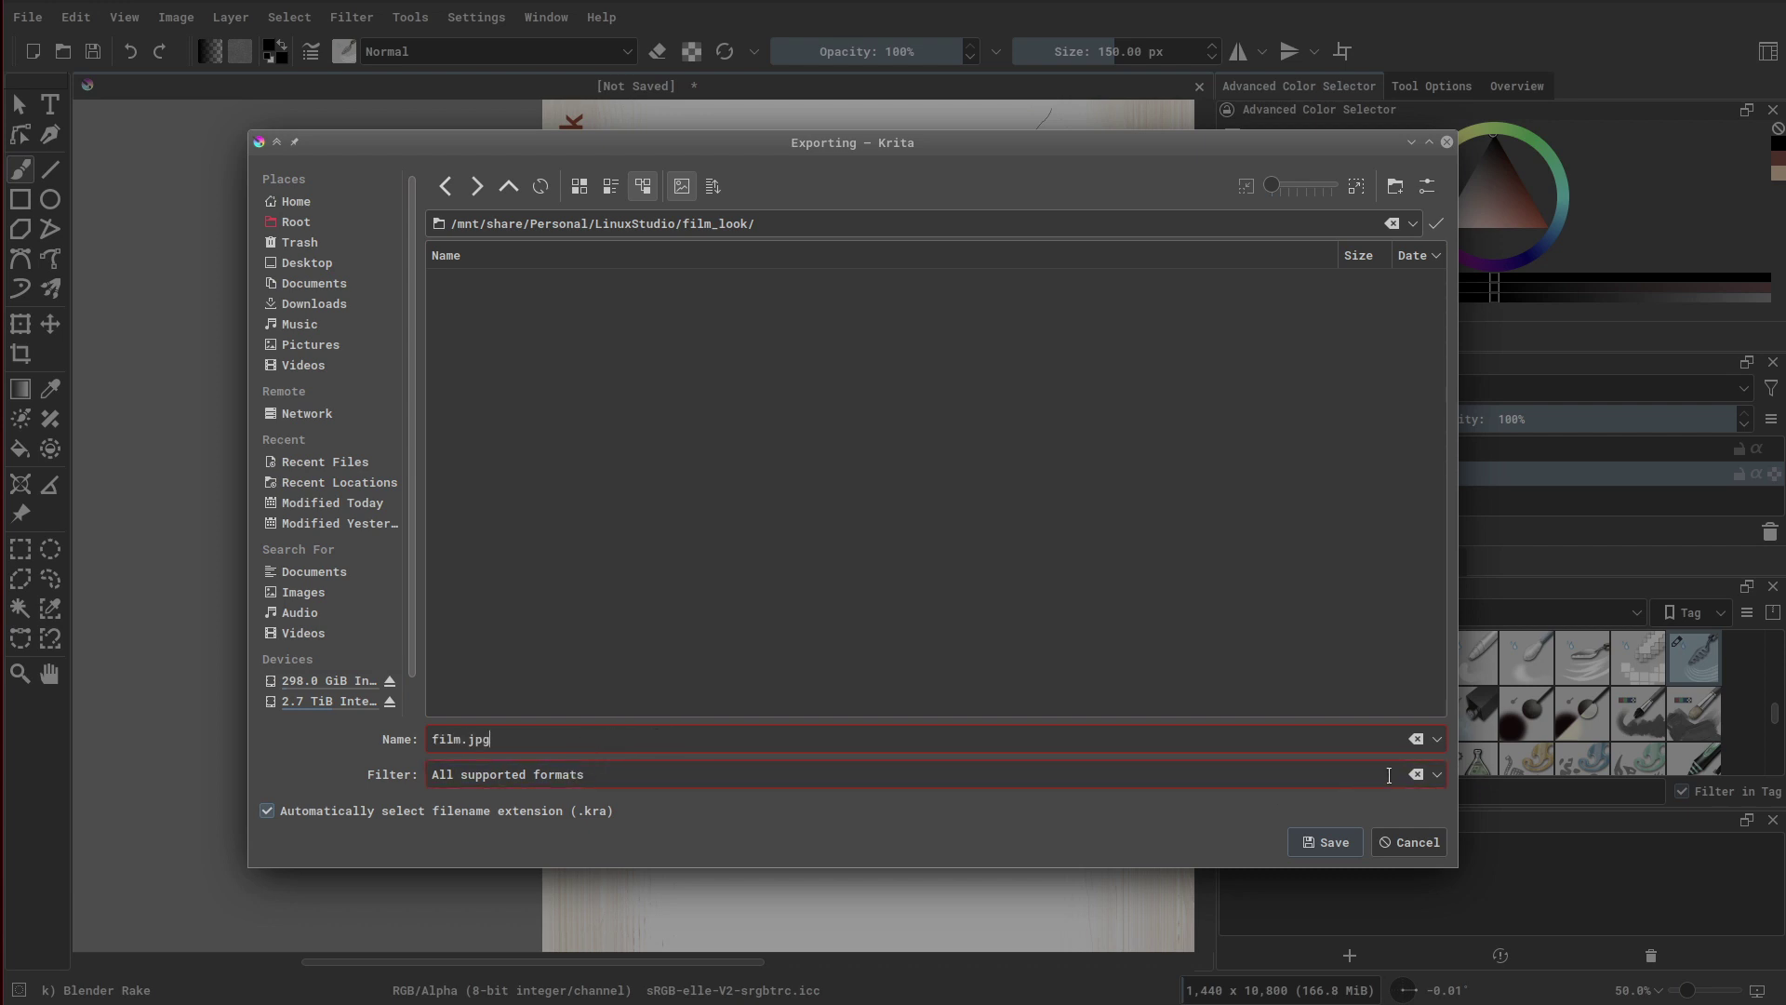
click(1431, 774)
scroll(1423, 838, down, 3)
click(493, 884)
click(558, 739)
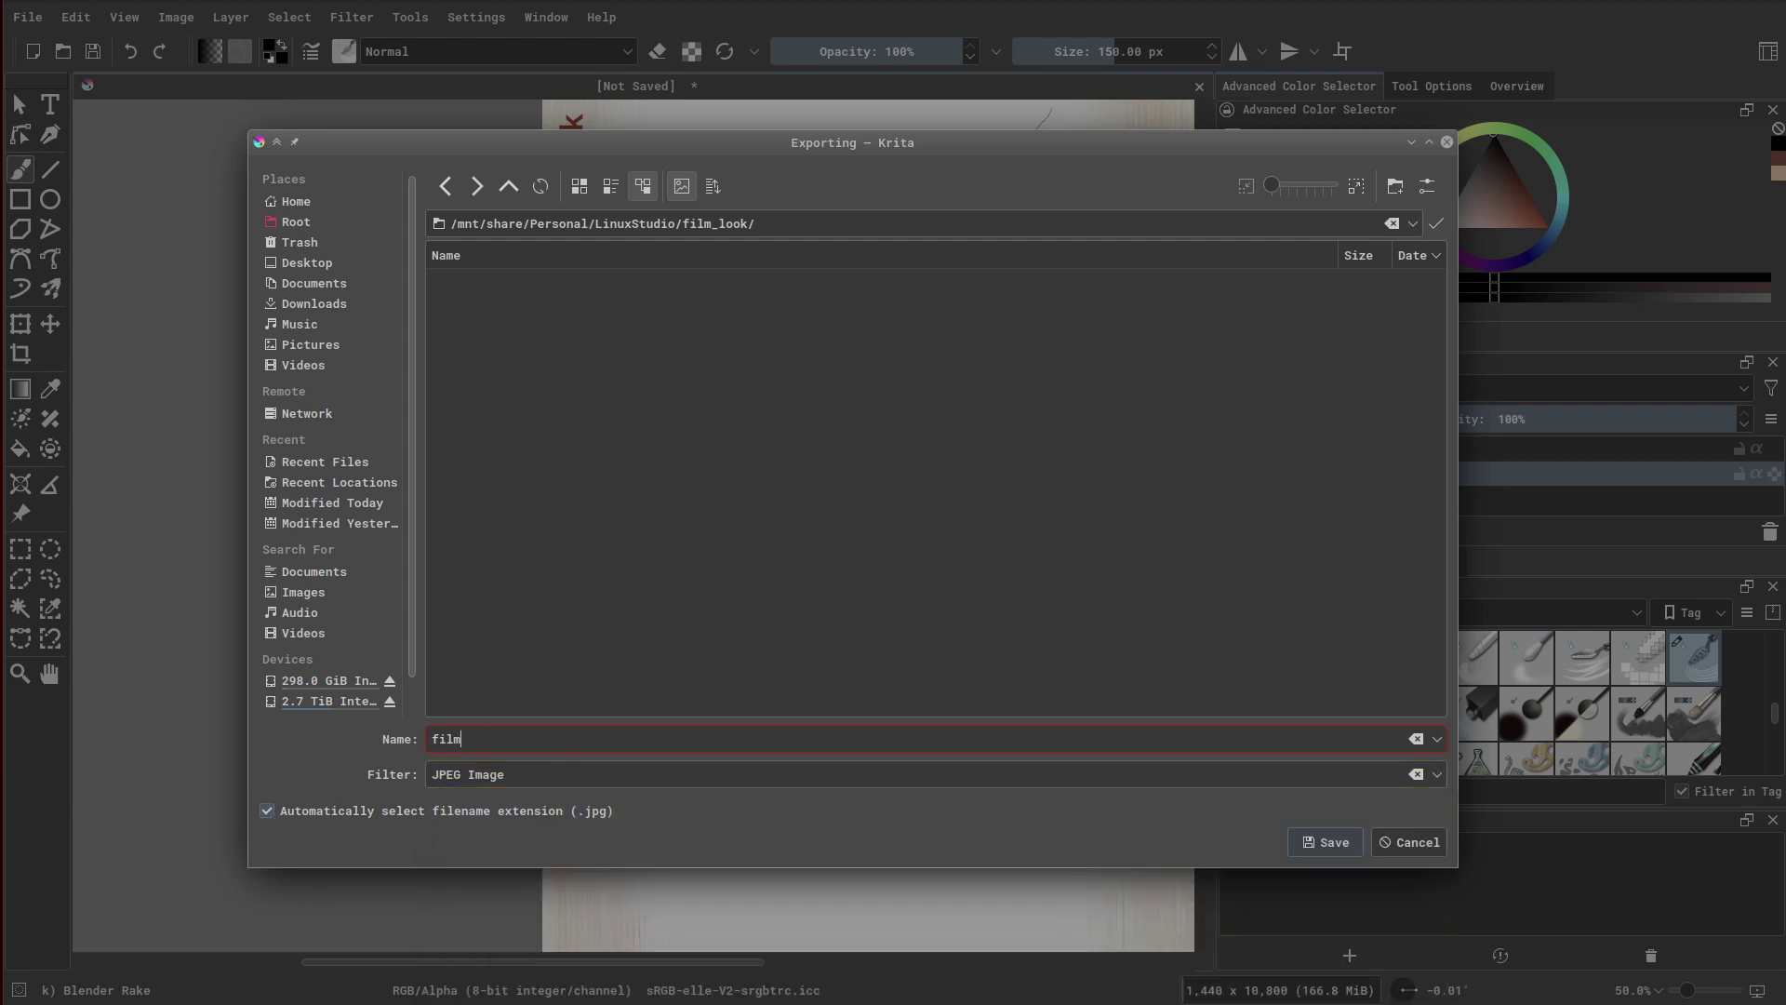
click(1349, 843)
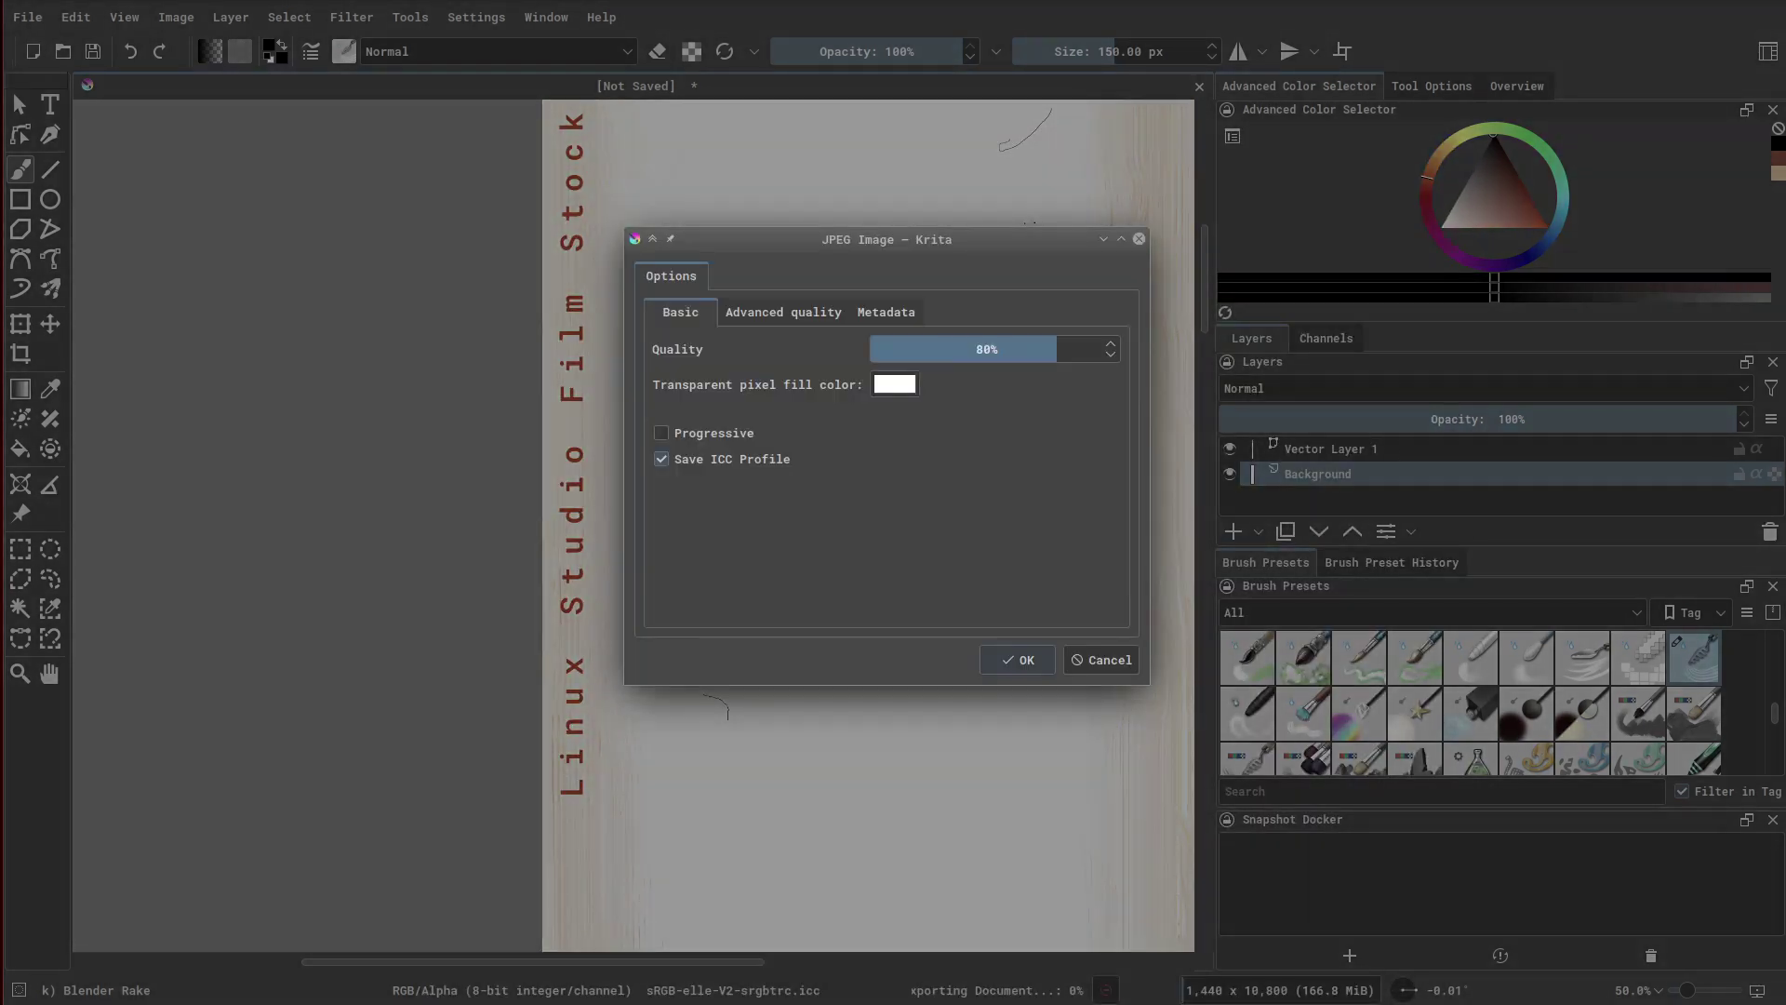
click(1021, 660)
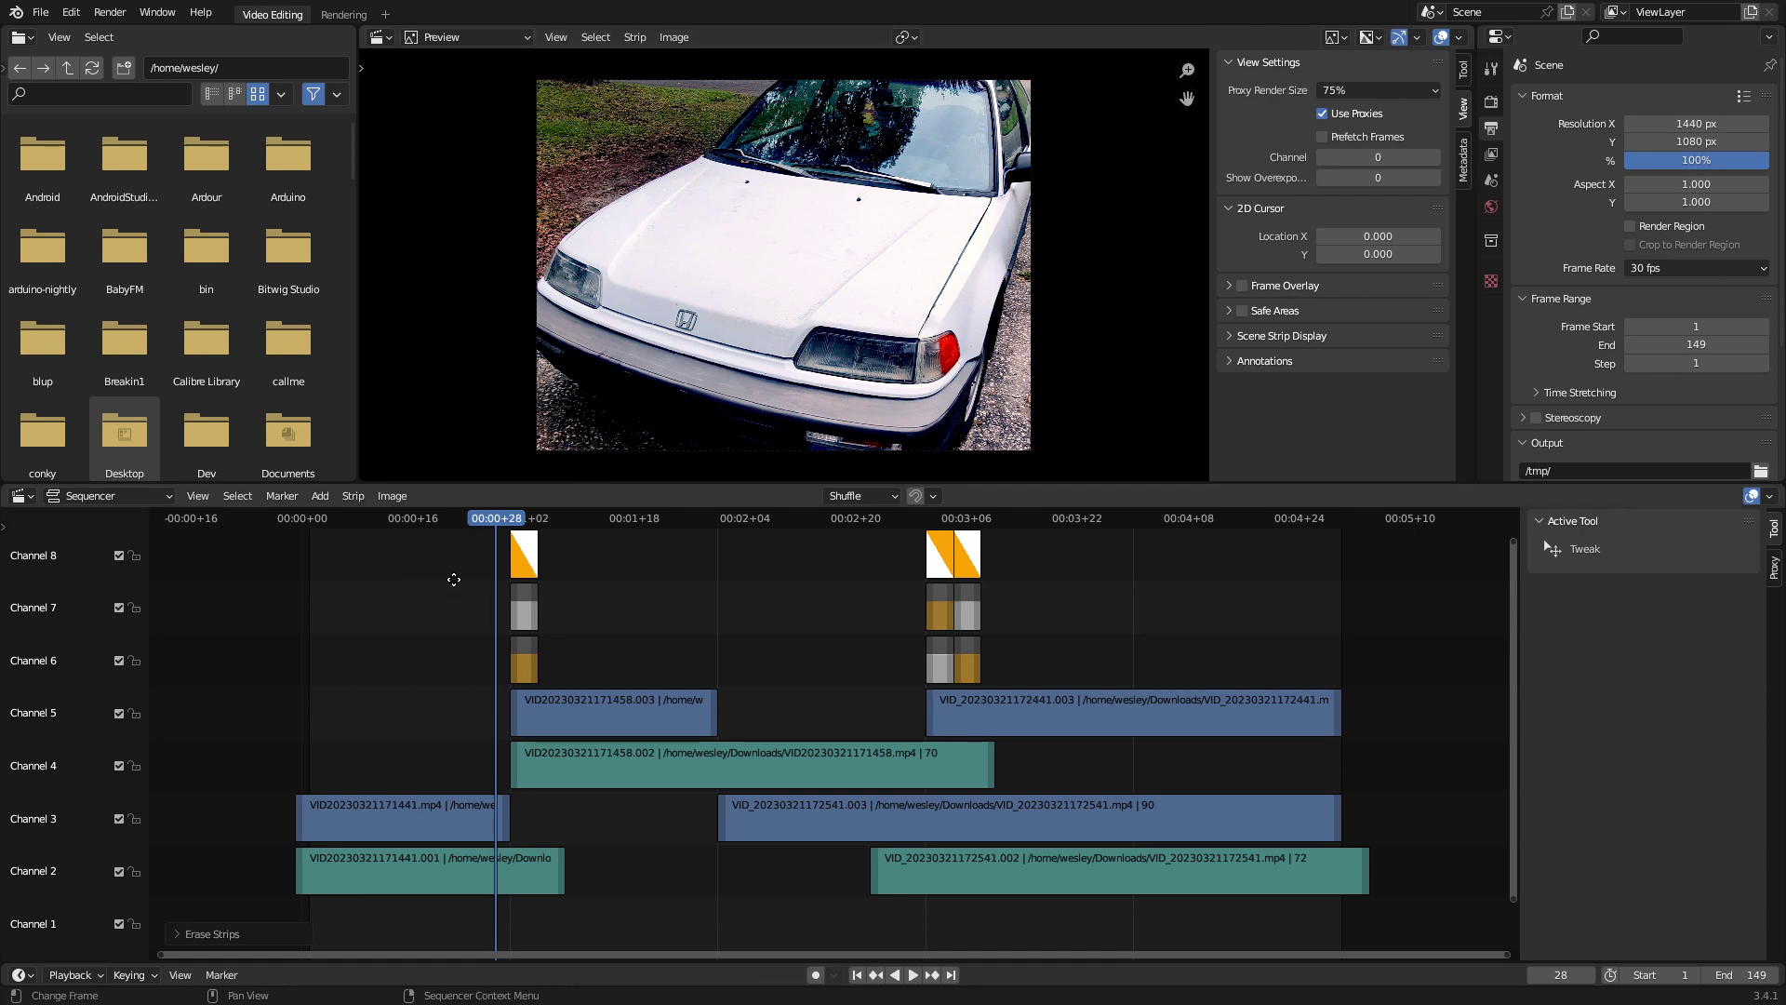
Switch to Blender, move the playhead to frame 1 and add film.jpg as an image strip in channel 1
middle_drag(454, 749, 475, 750)
click(333, 521)
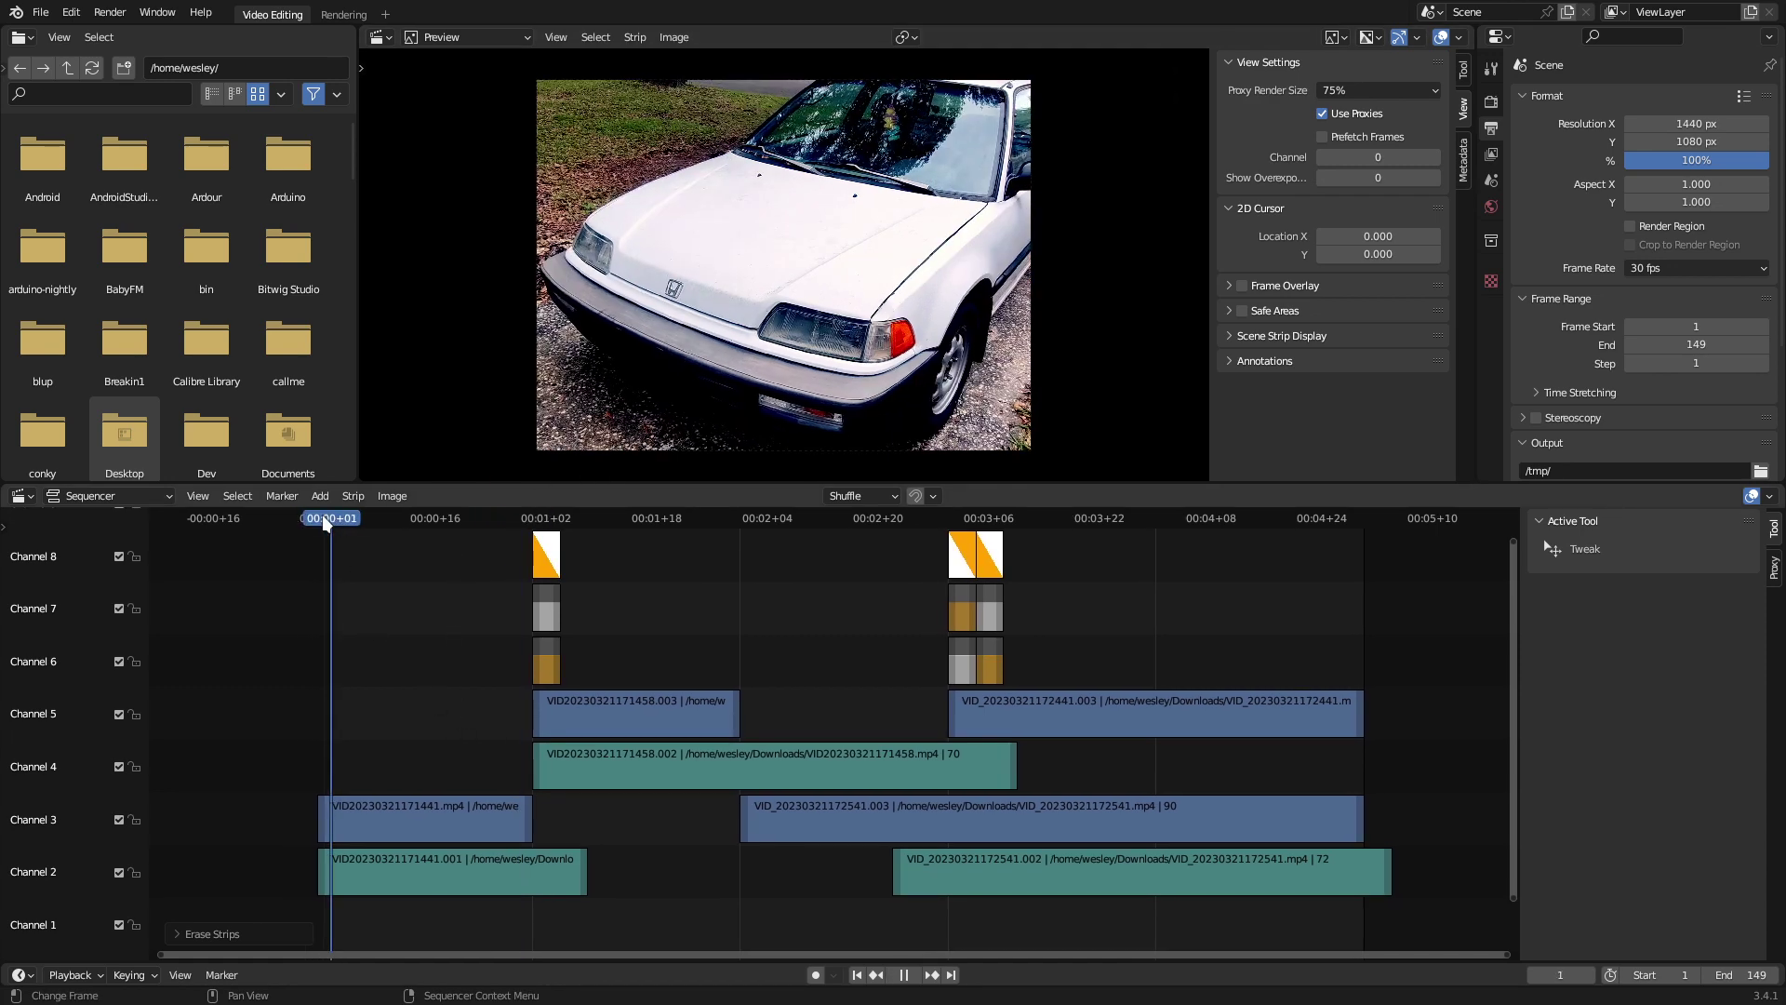
key(space)
key(space)
right_click(389, 555)
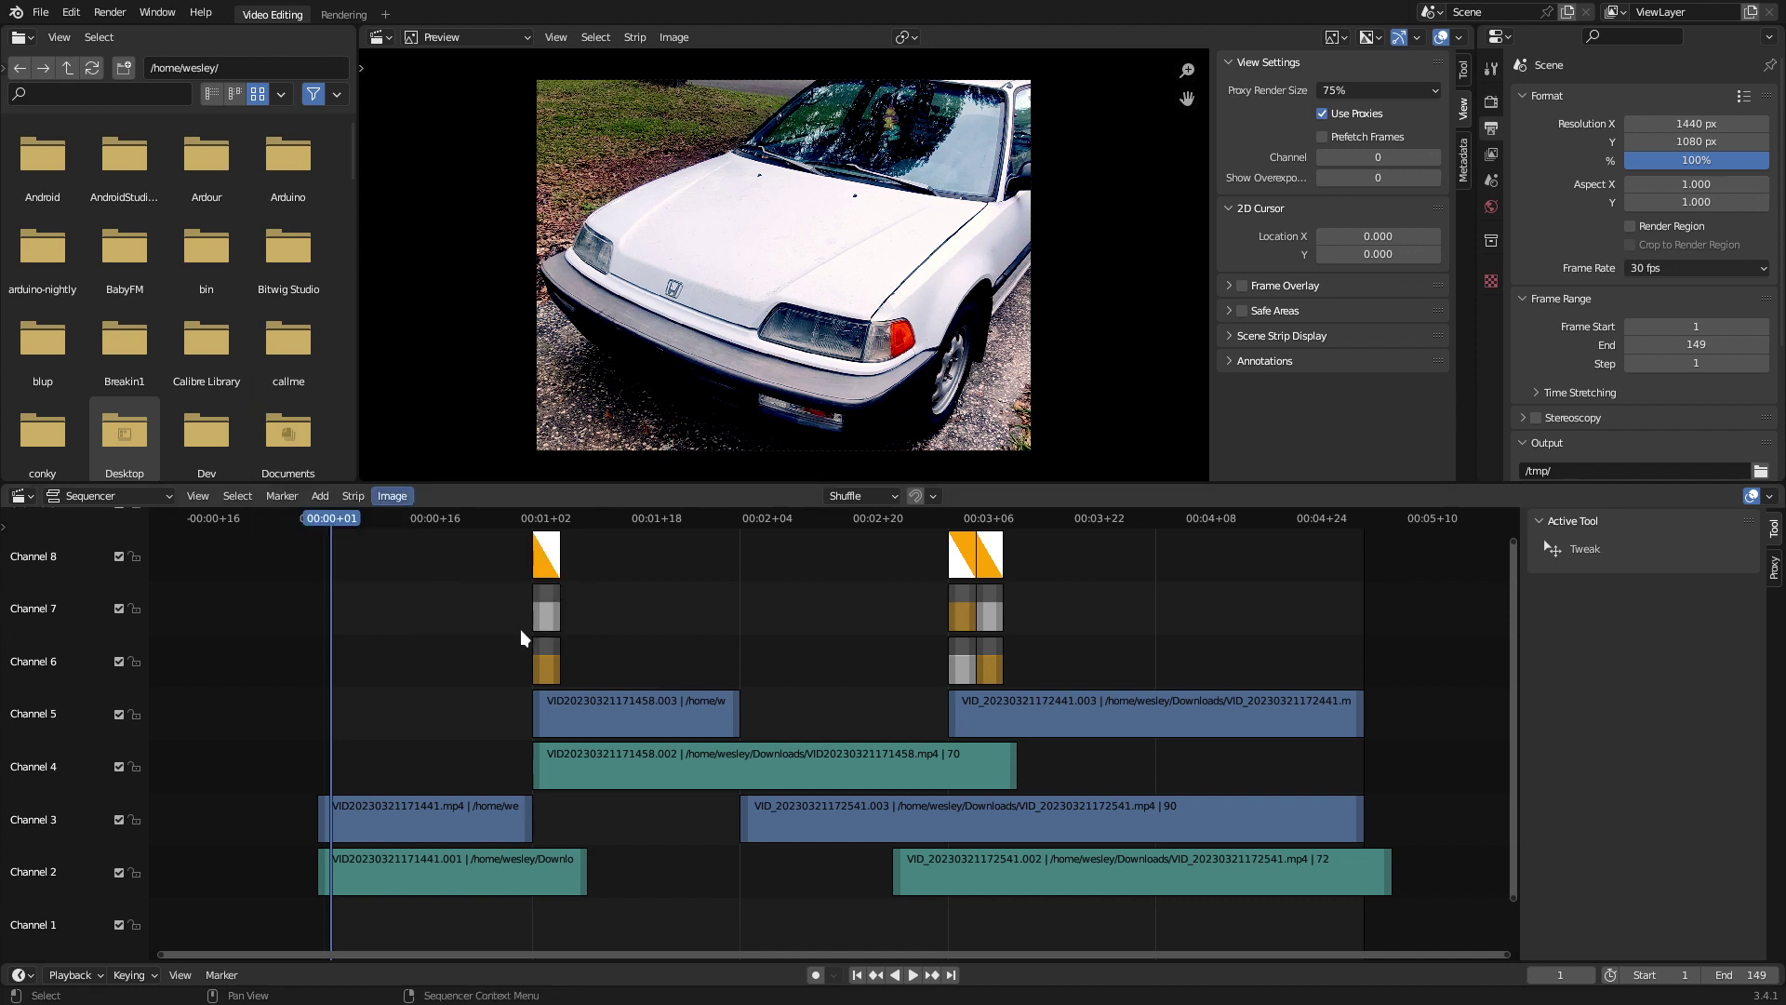
key(ctrl+v)
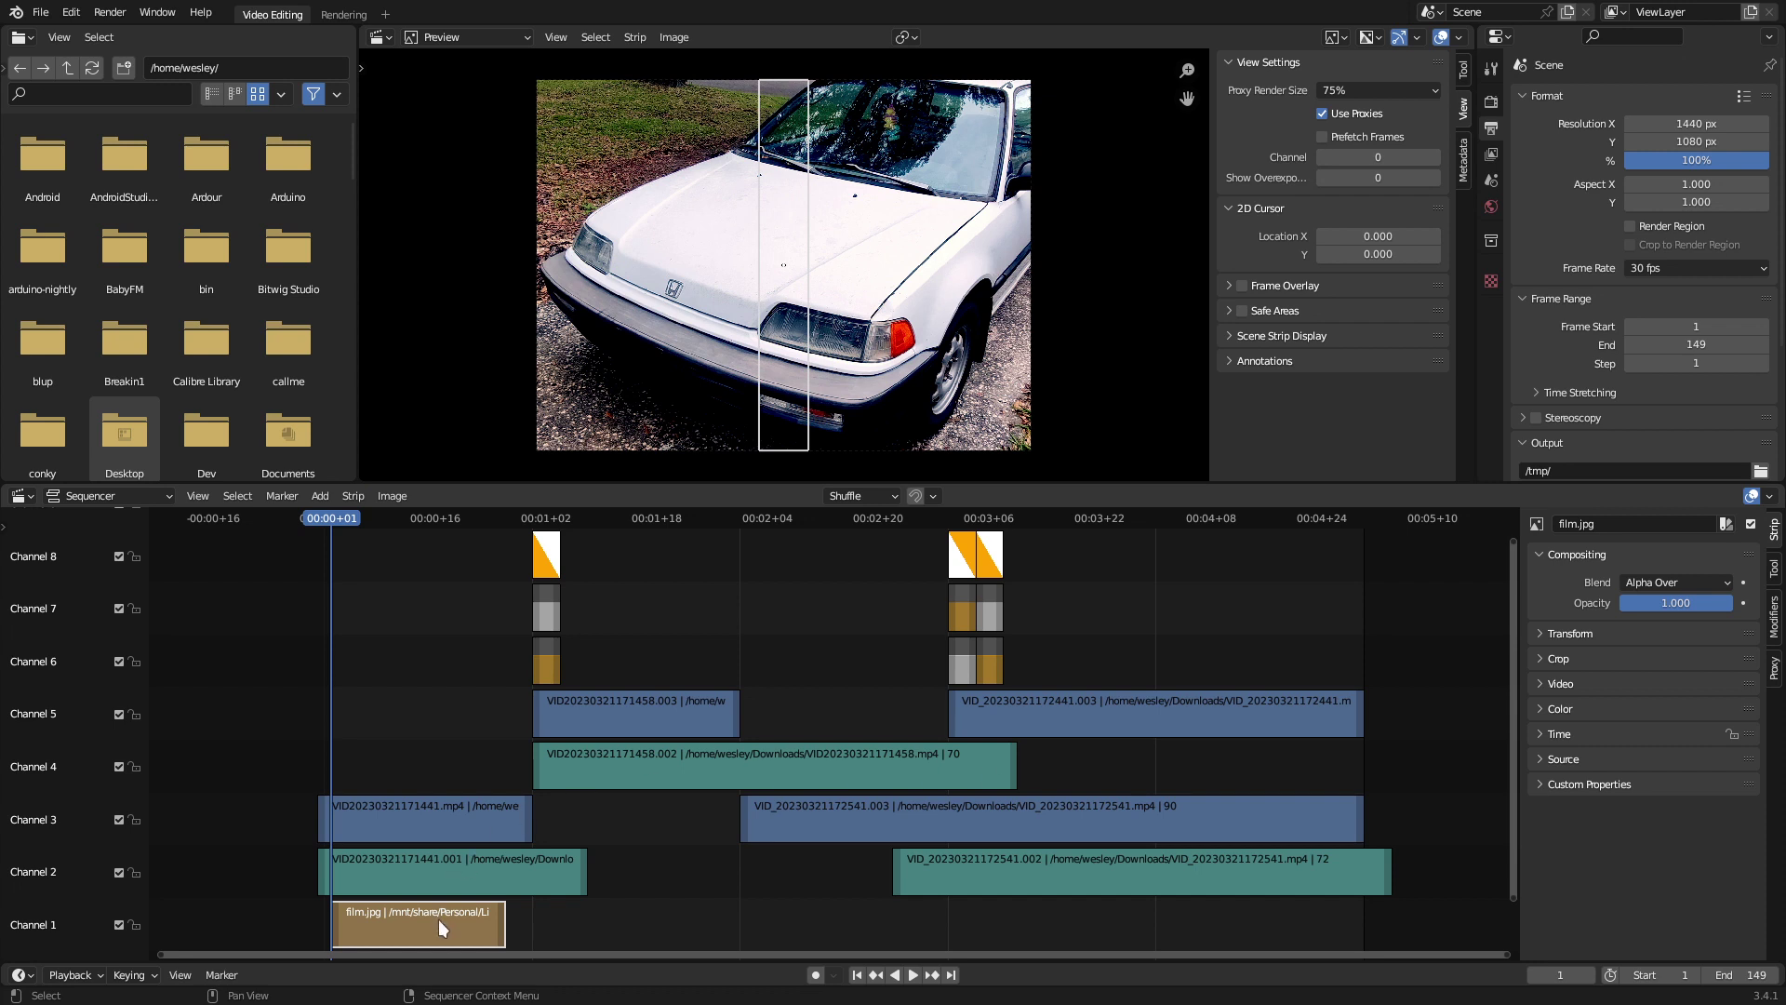
Move the film.jpg strip up to channel 9 and extend it across the whole edit to 153 frames
drag(443, 927, 417, 567)
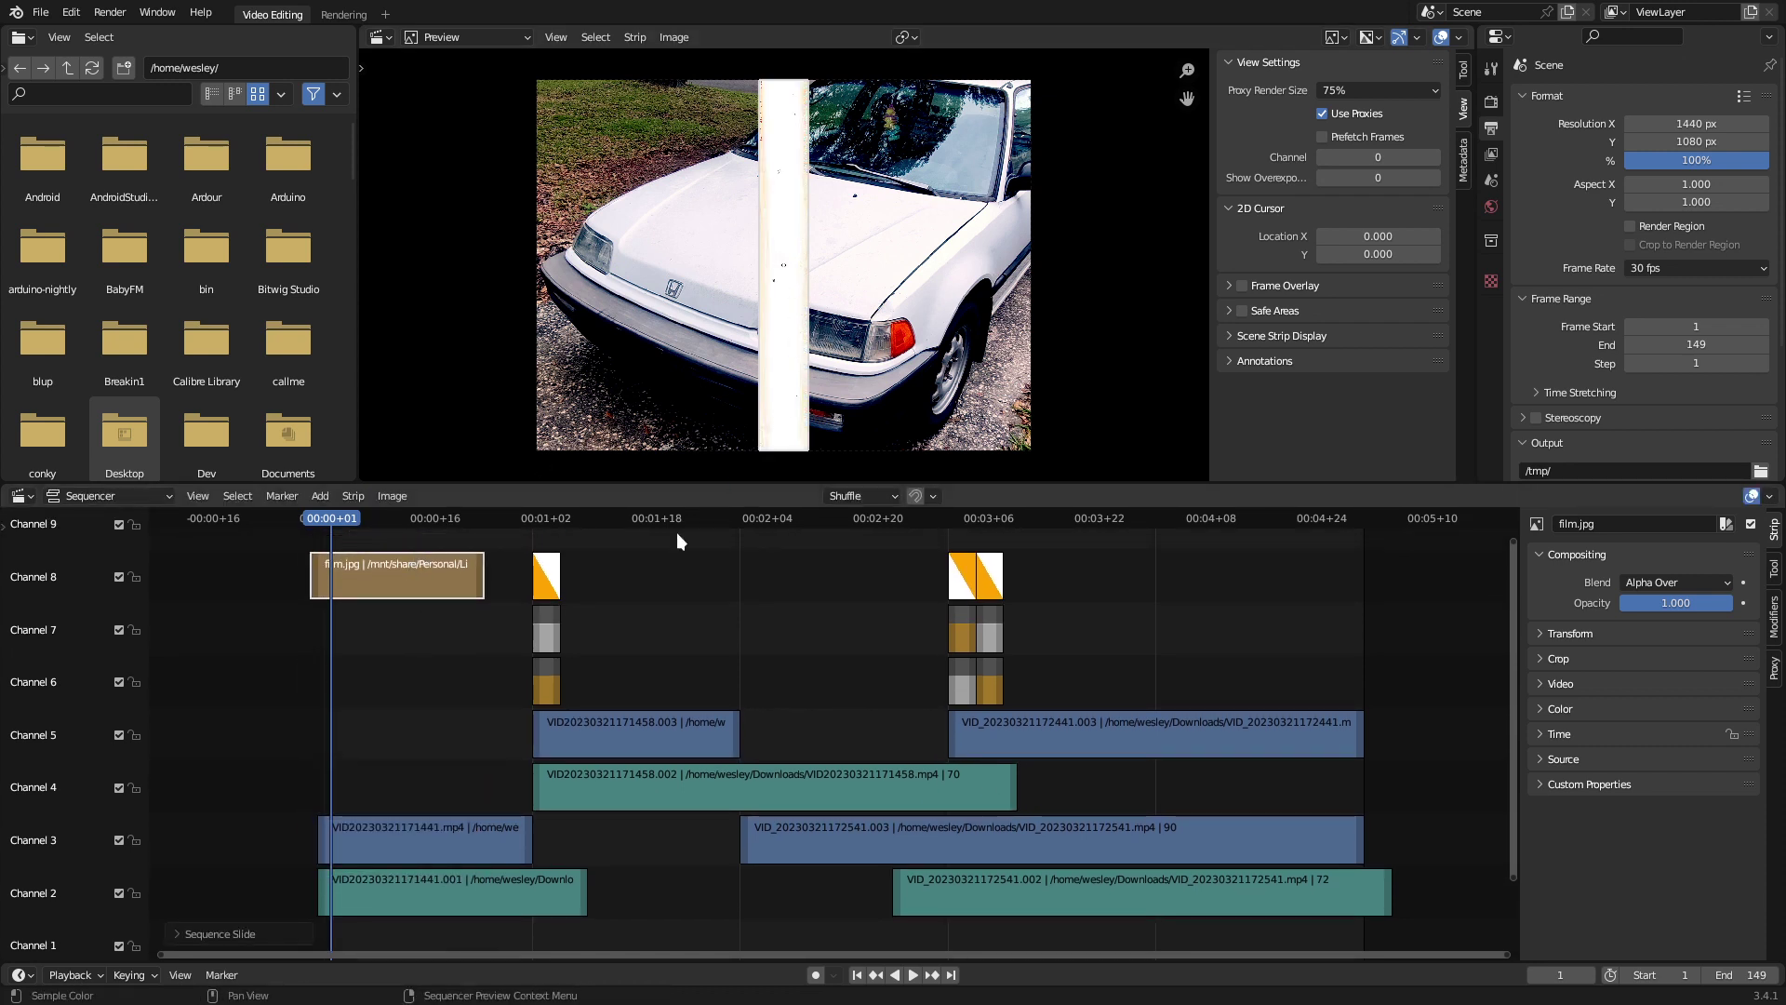
middle_drag(626, 605, 683, 676)
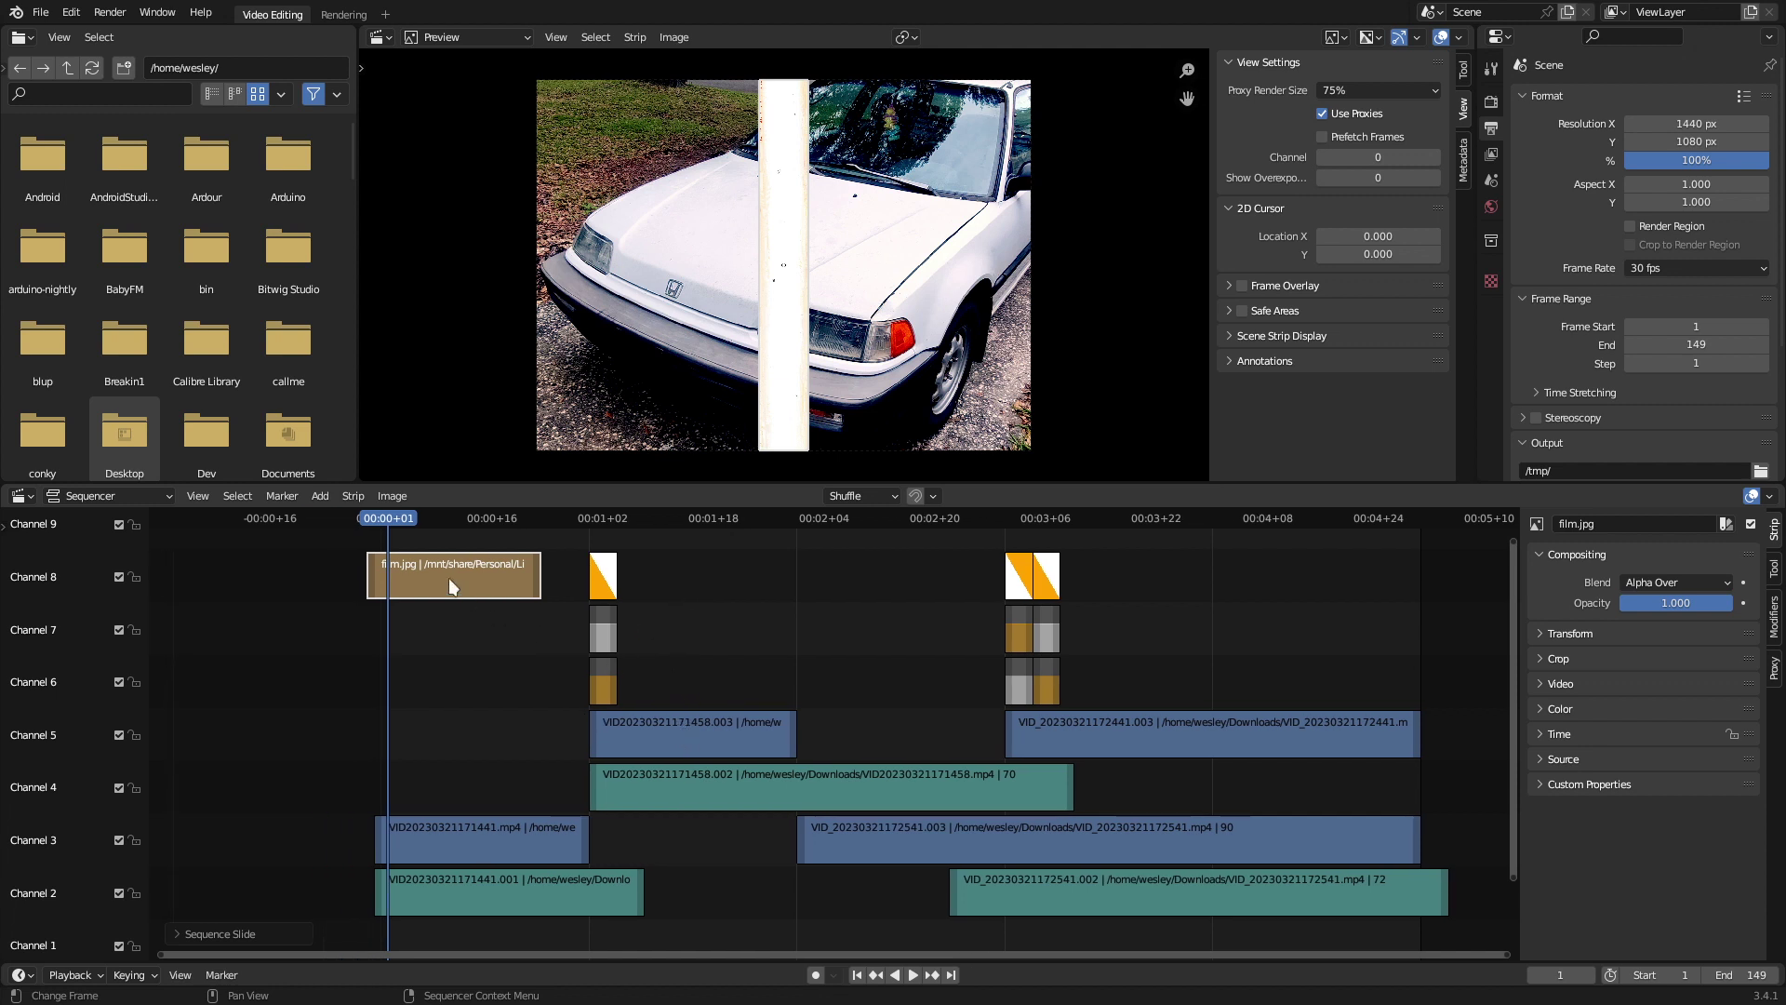
drag(453, 585, 1428, 631)
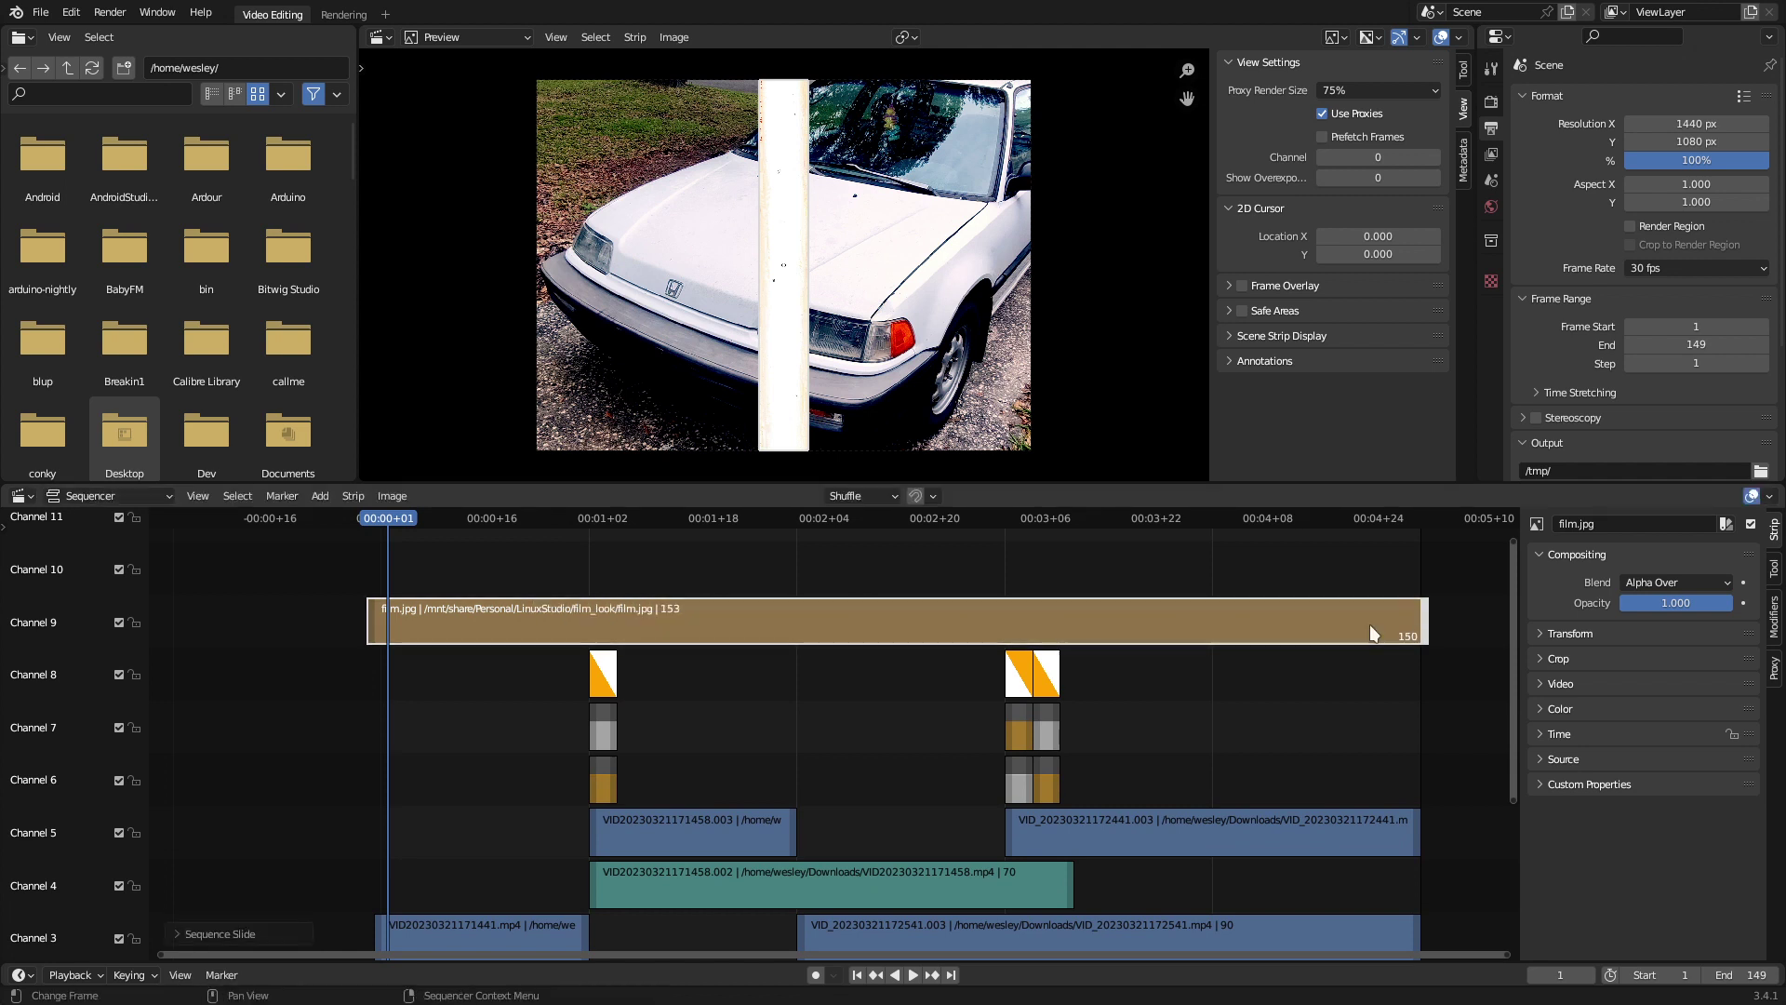
Set the film.jpg strip's X and Y scale to 1
click(1542, 634)
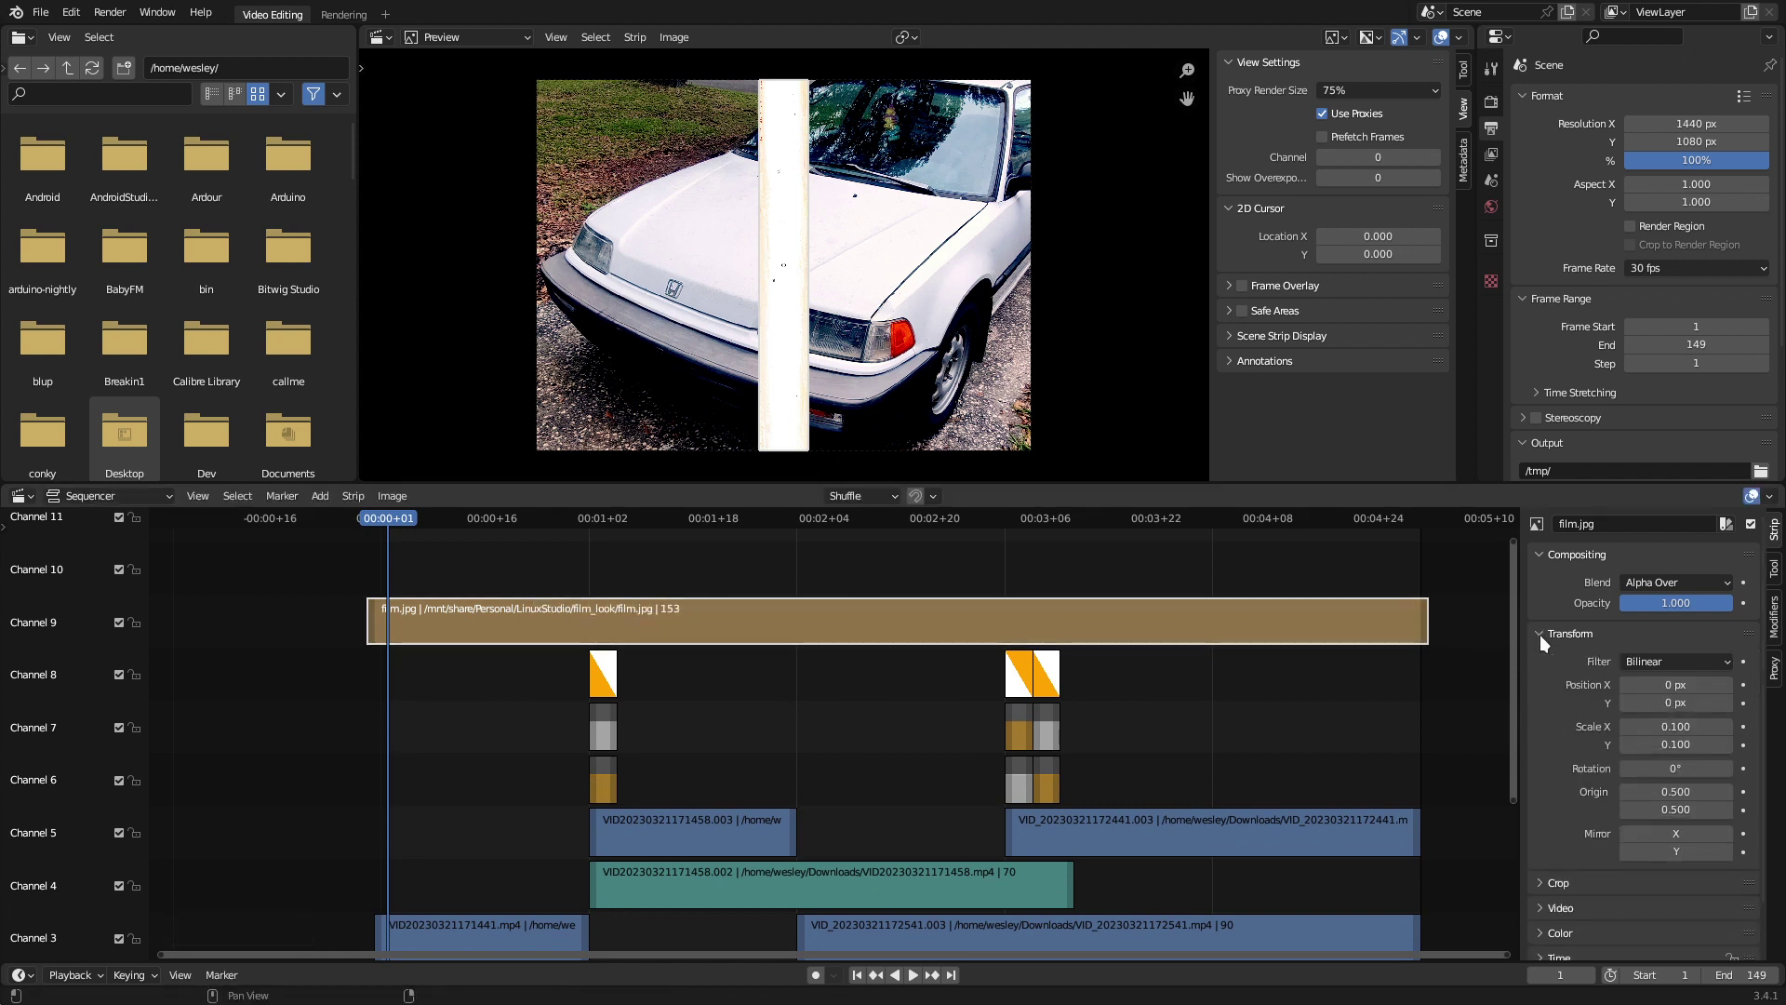
click(1662, 727)
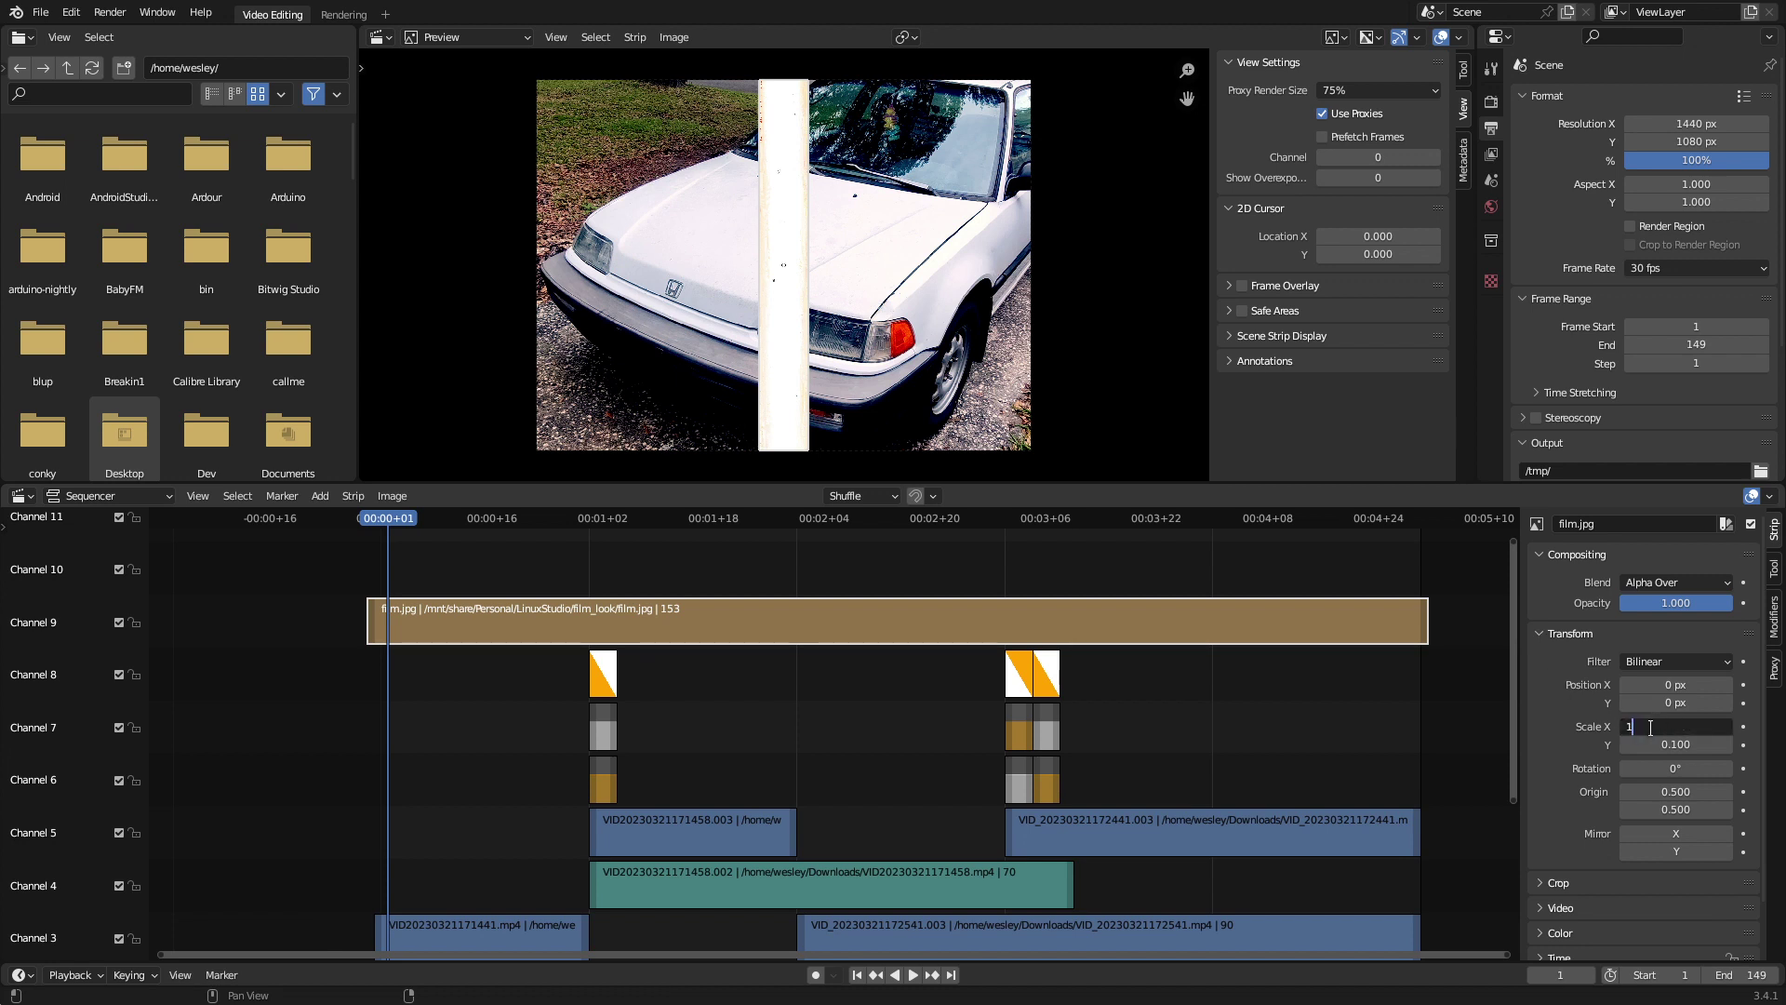
text(1)
key(Tab)
key(Return)
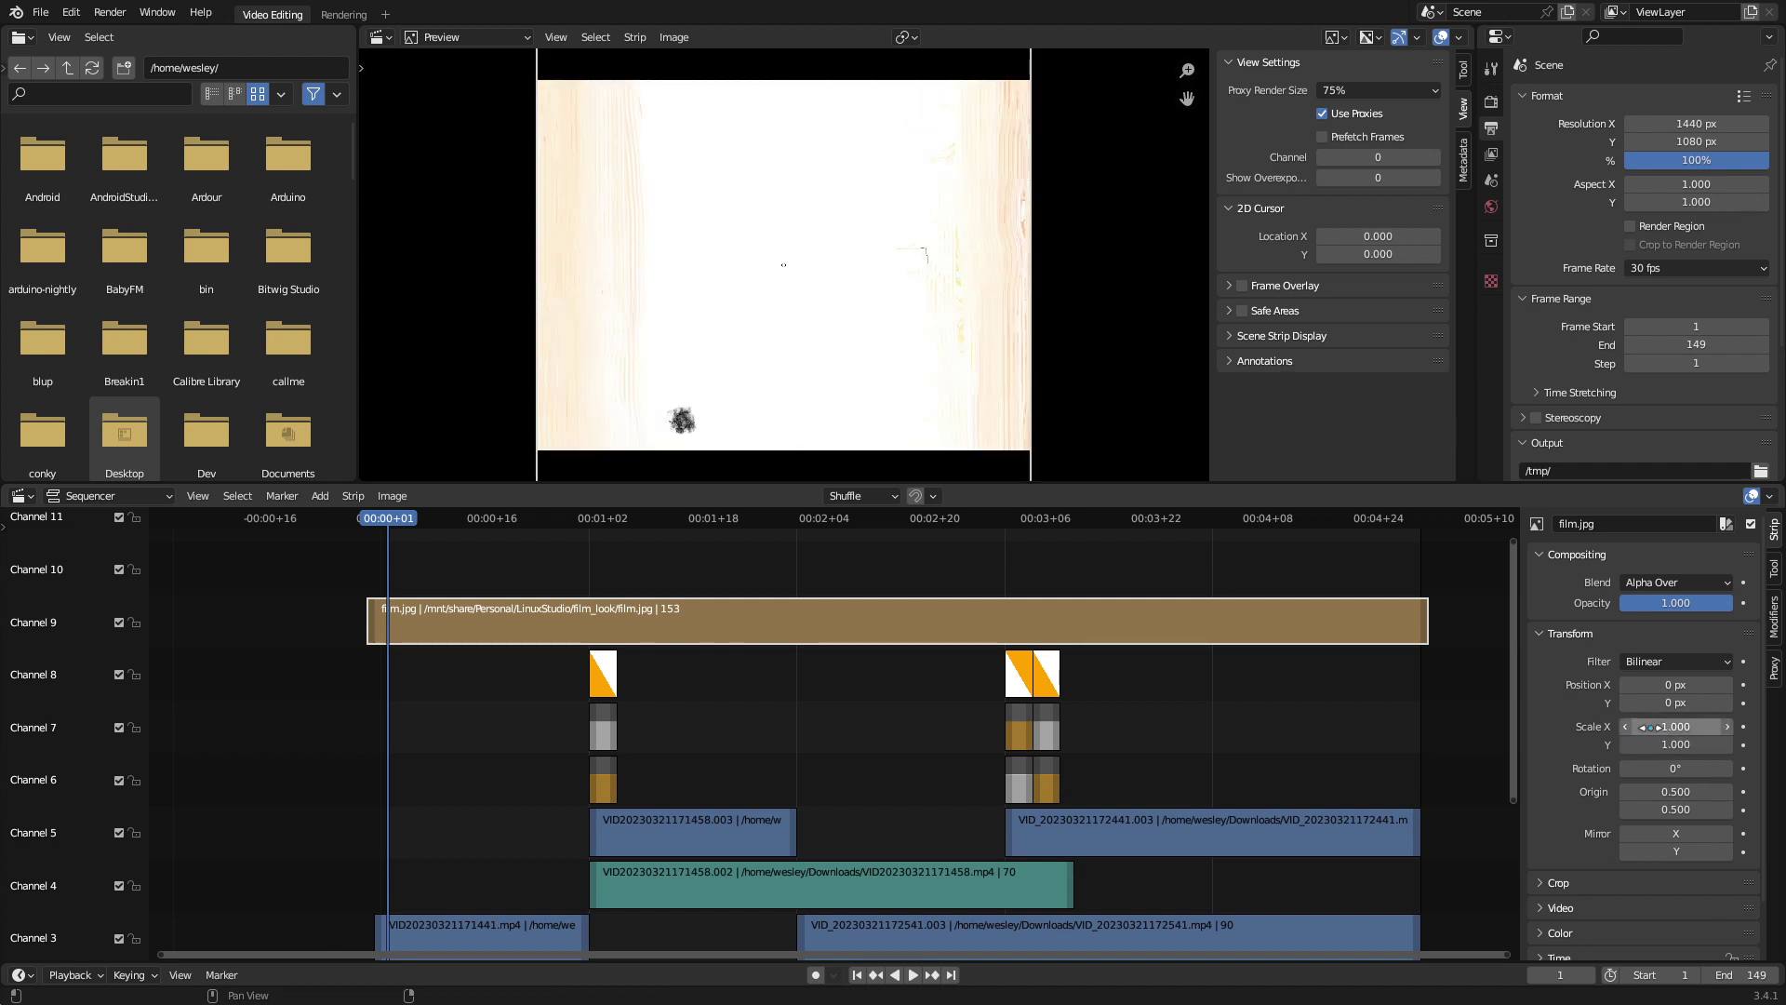
Save the project as film_look.blend
click(41, 12)
click(42, 135)
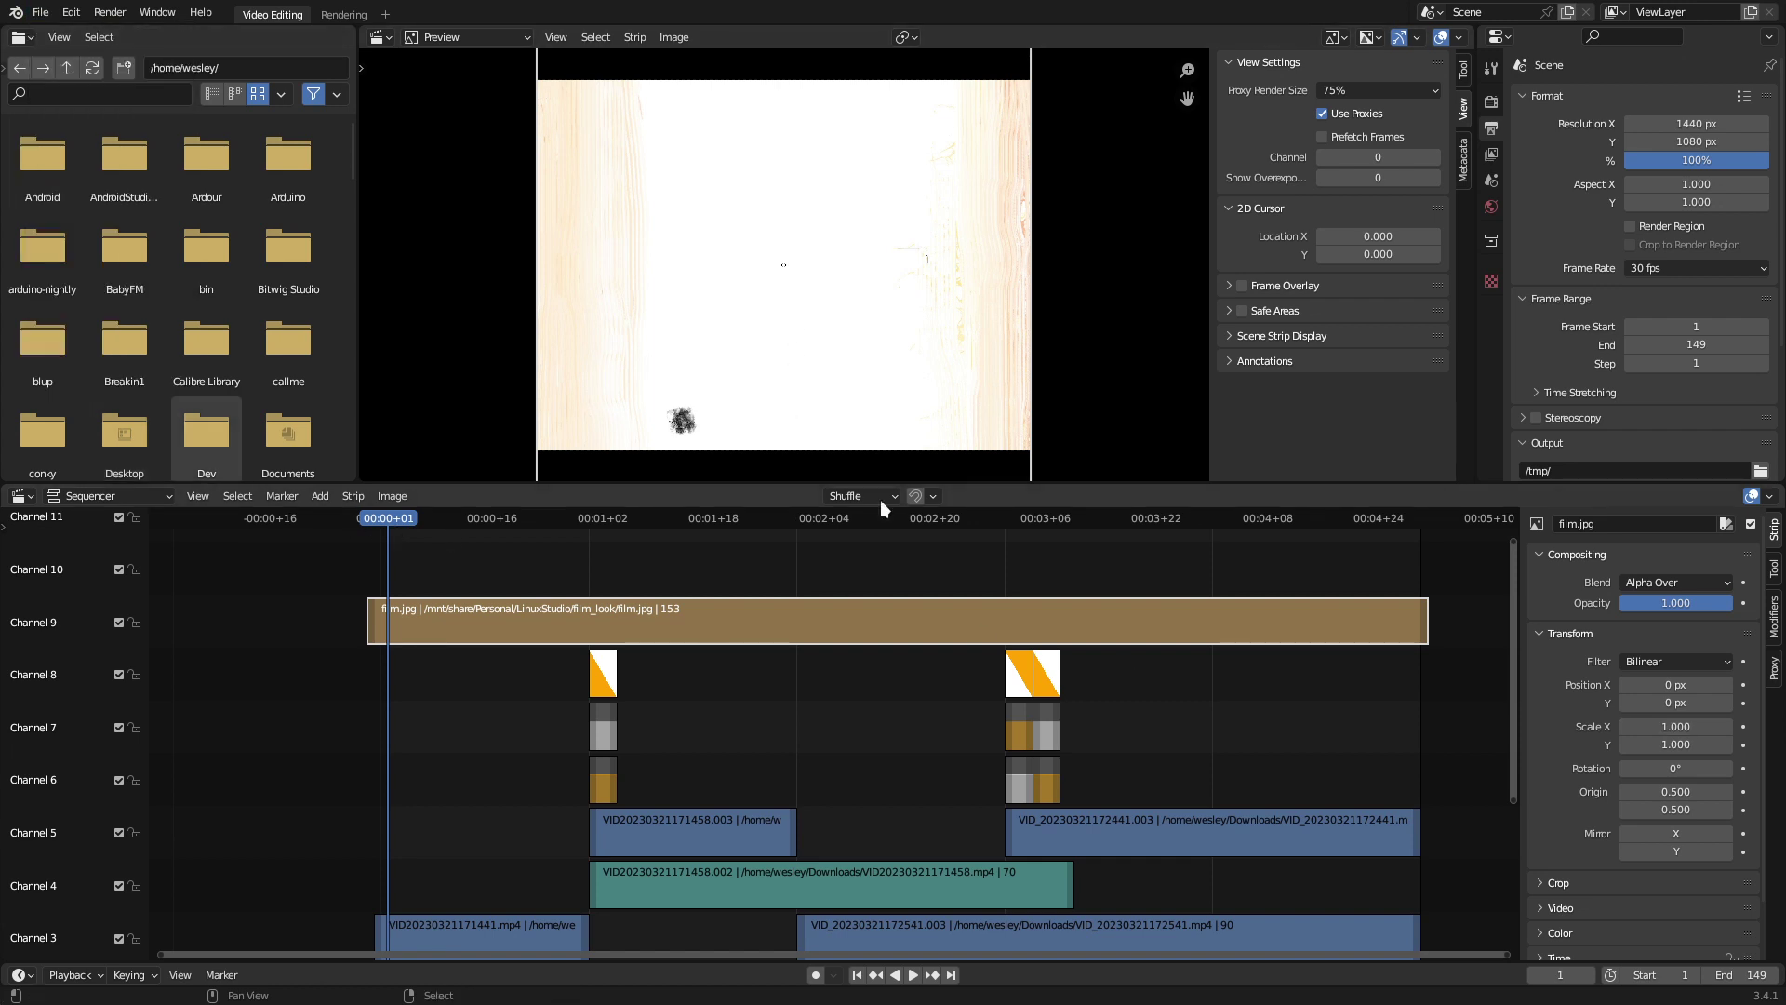
key(ctrl+s)
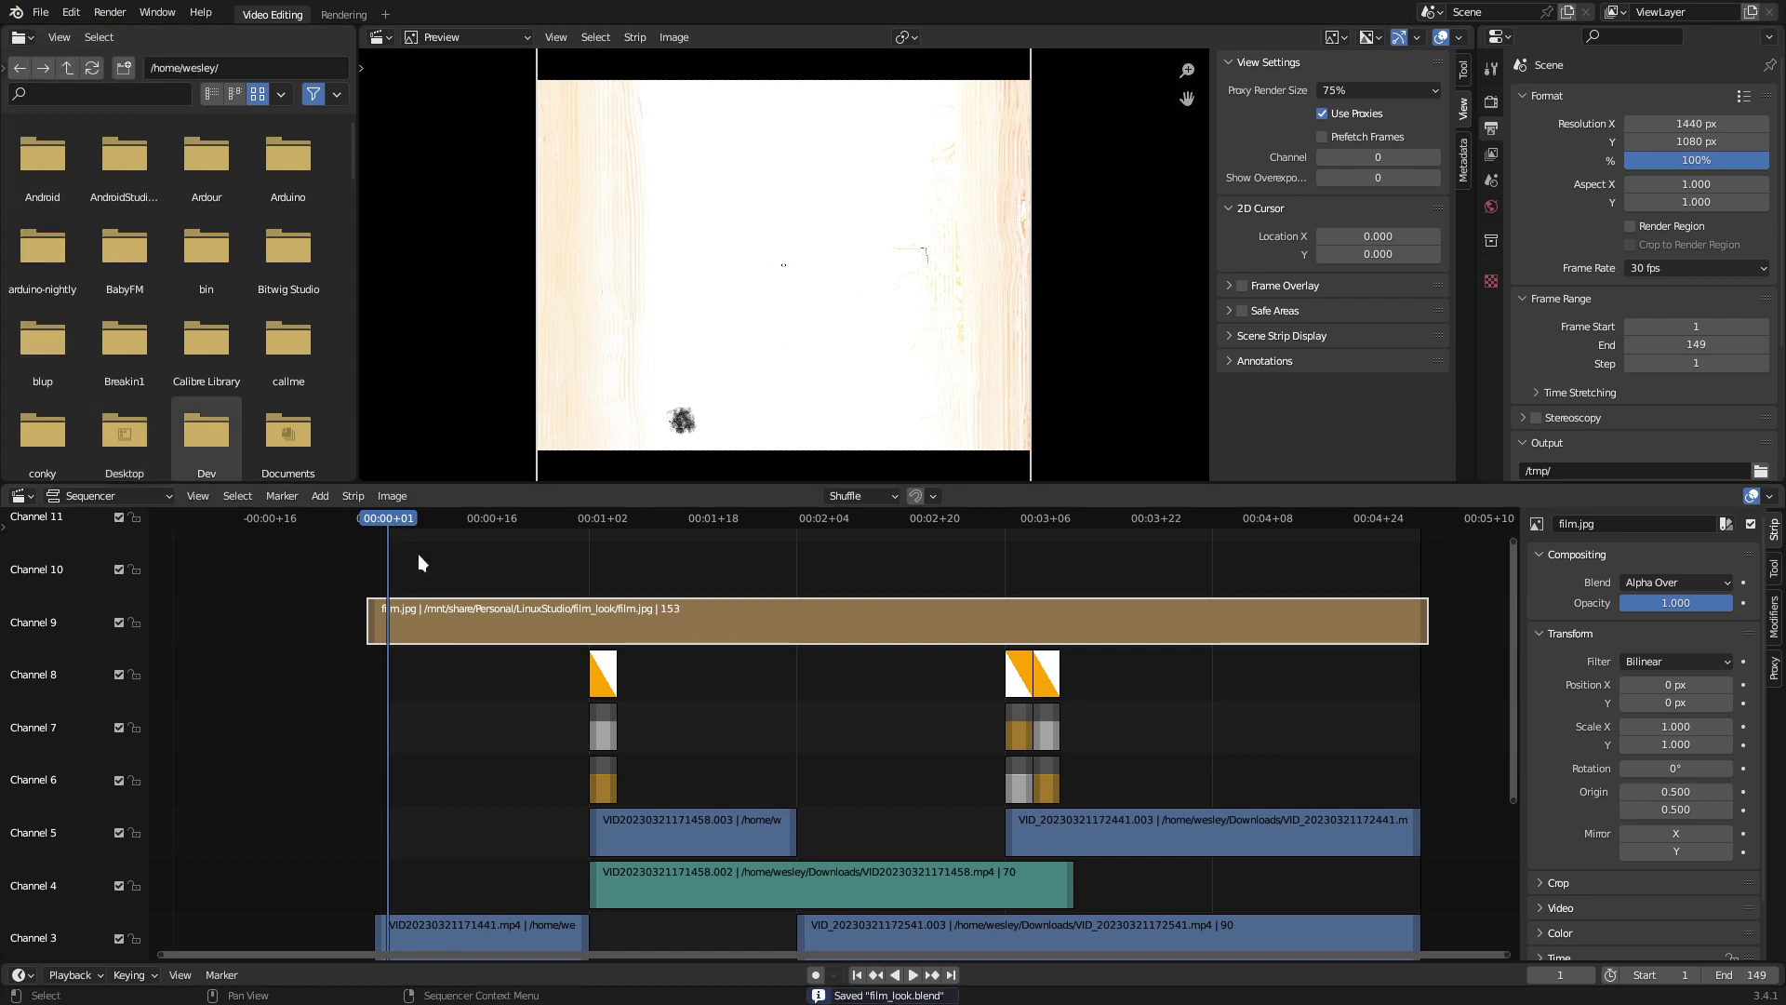
Move the film.jpg image down along the Y axis to a position of about -4852.559 px, showing its upper end in the frame
scroll(420, 562, up, 2)
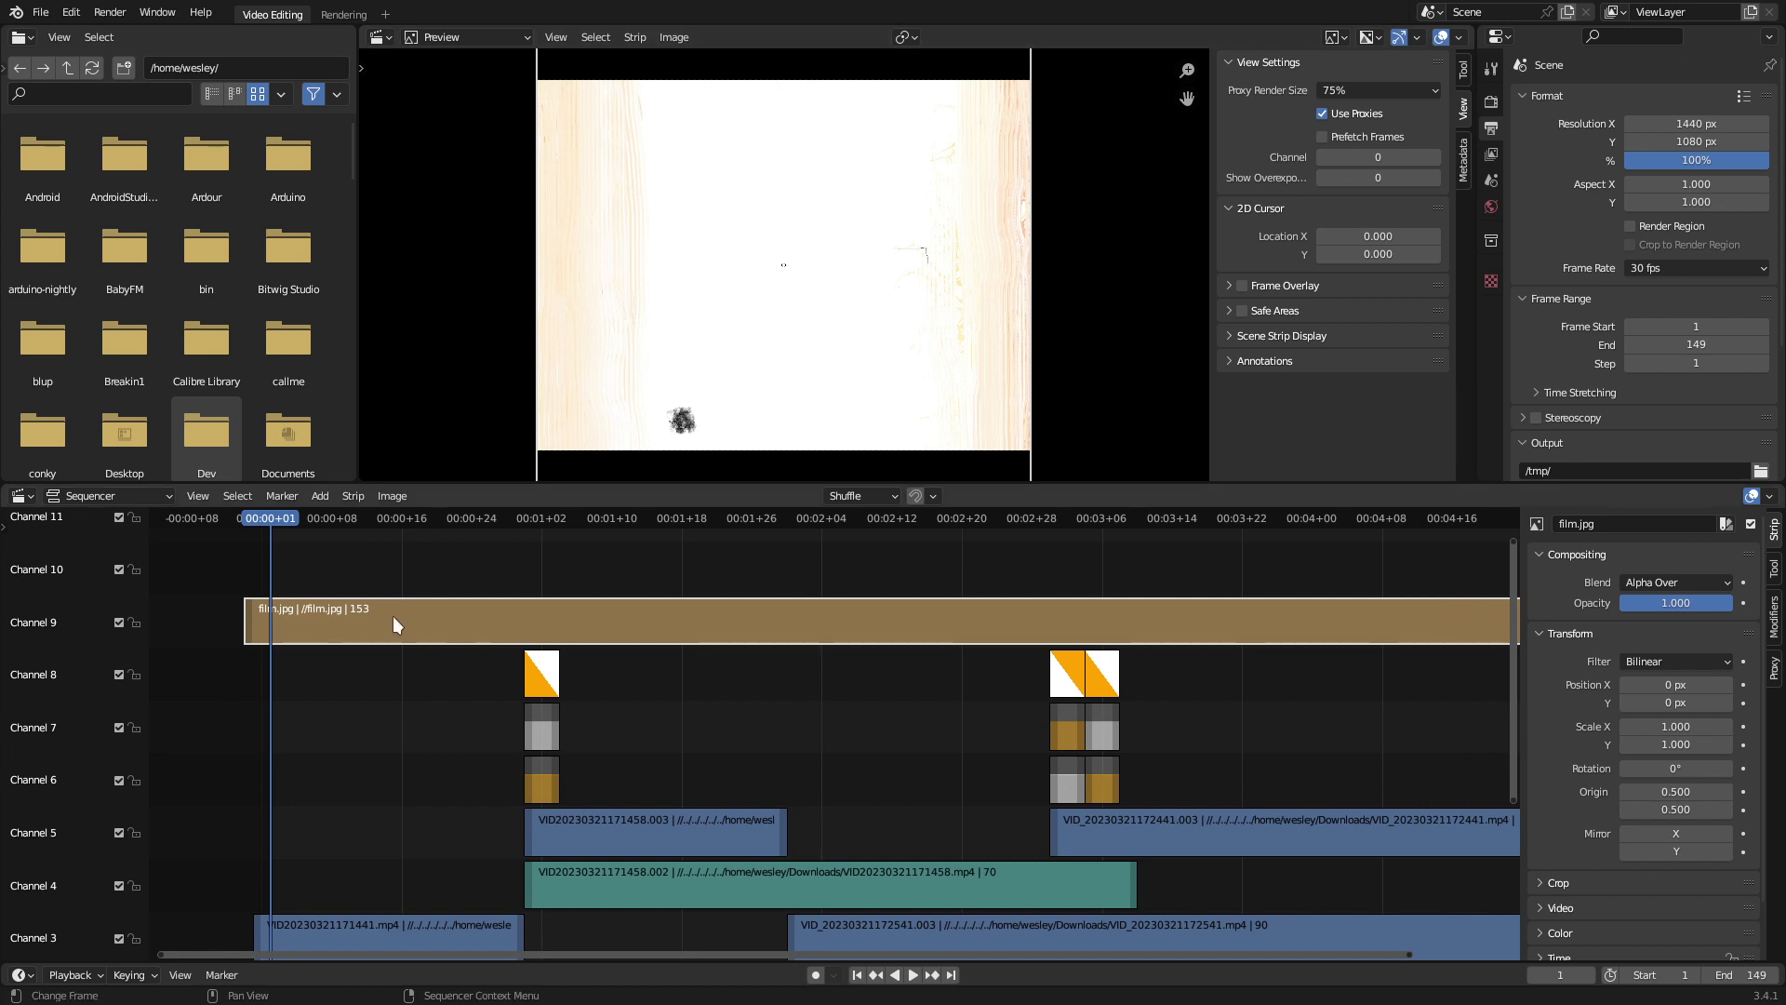
key(g)
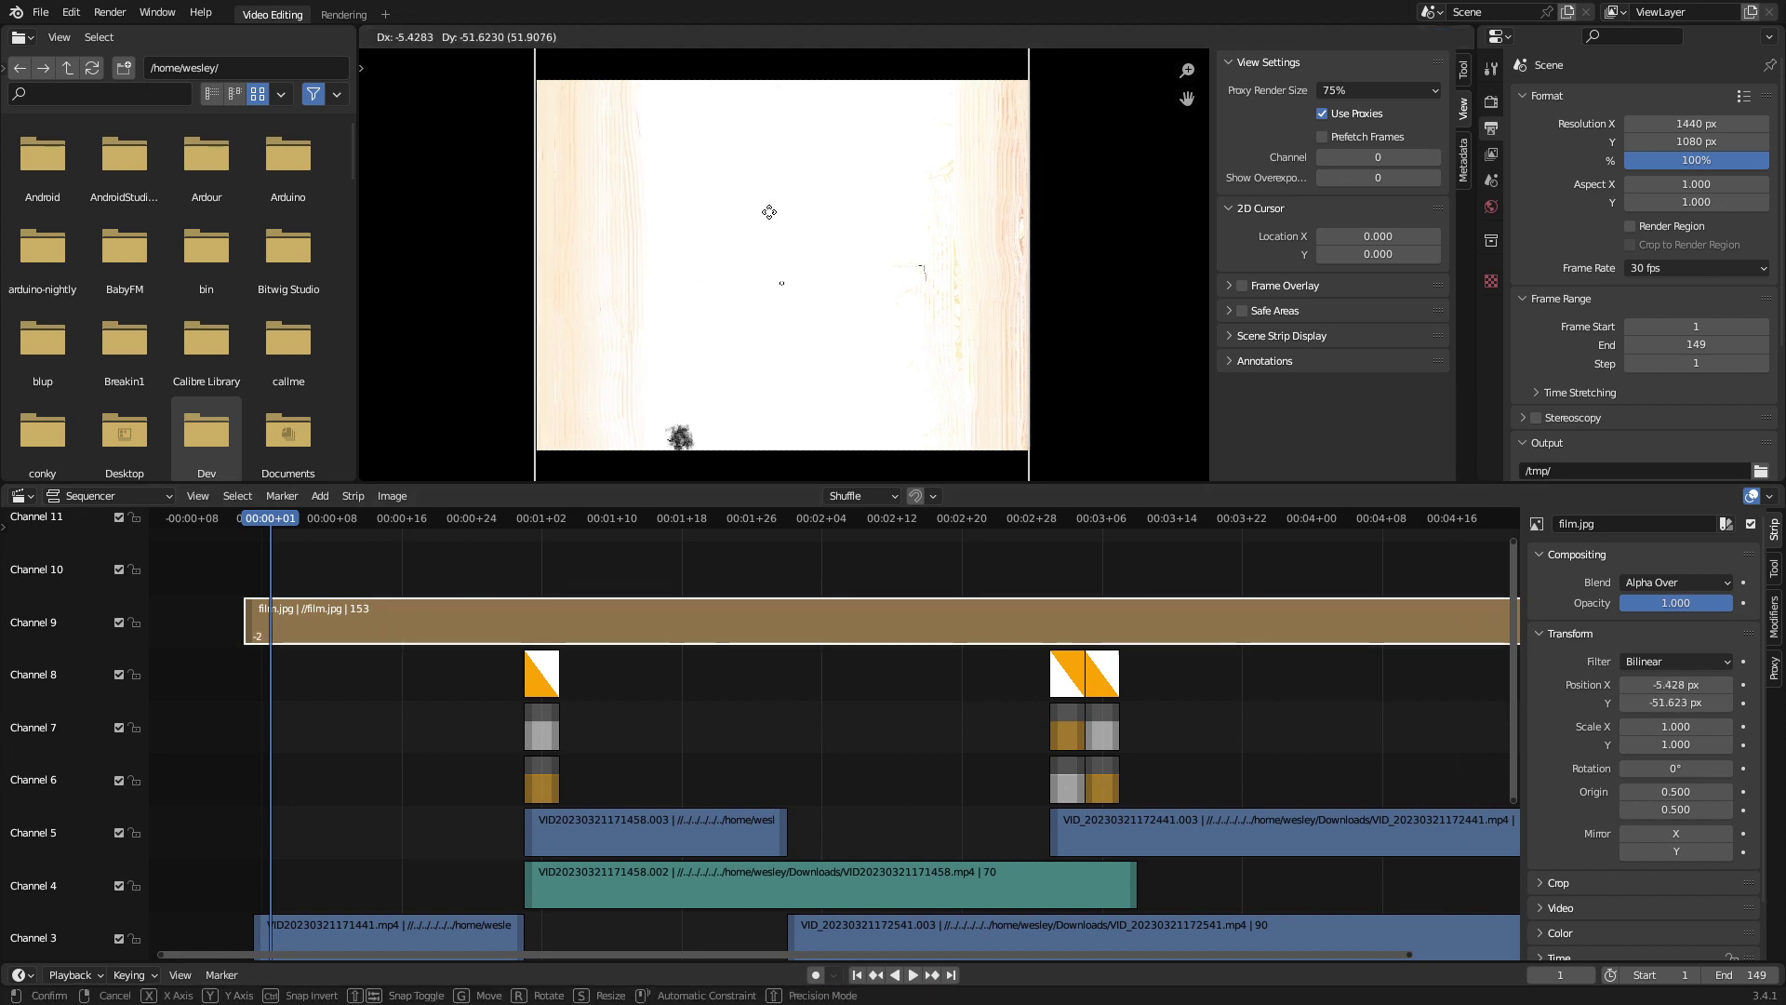
key(y)
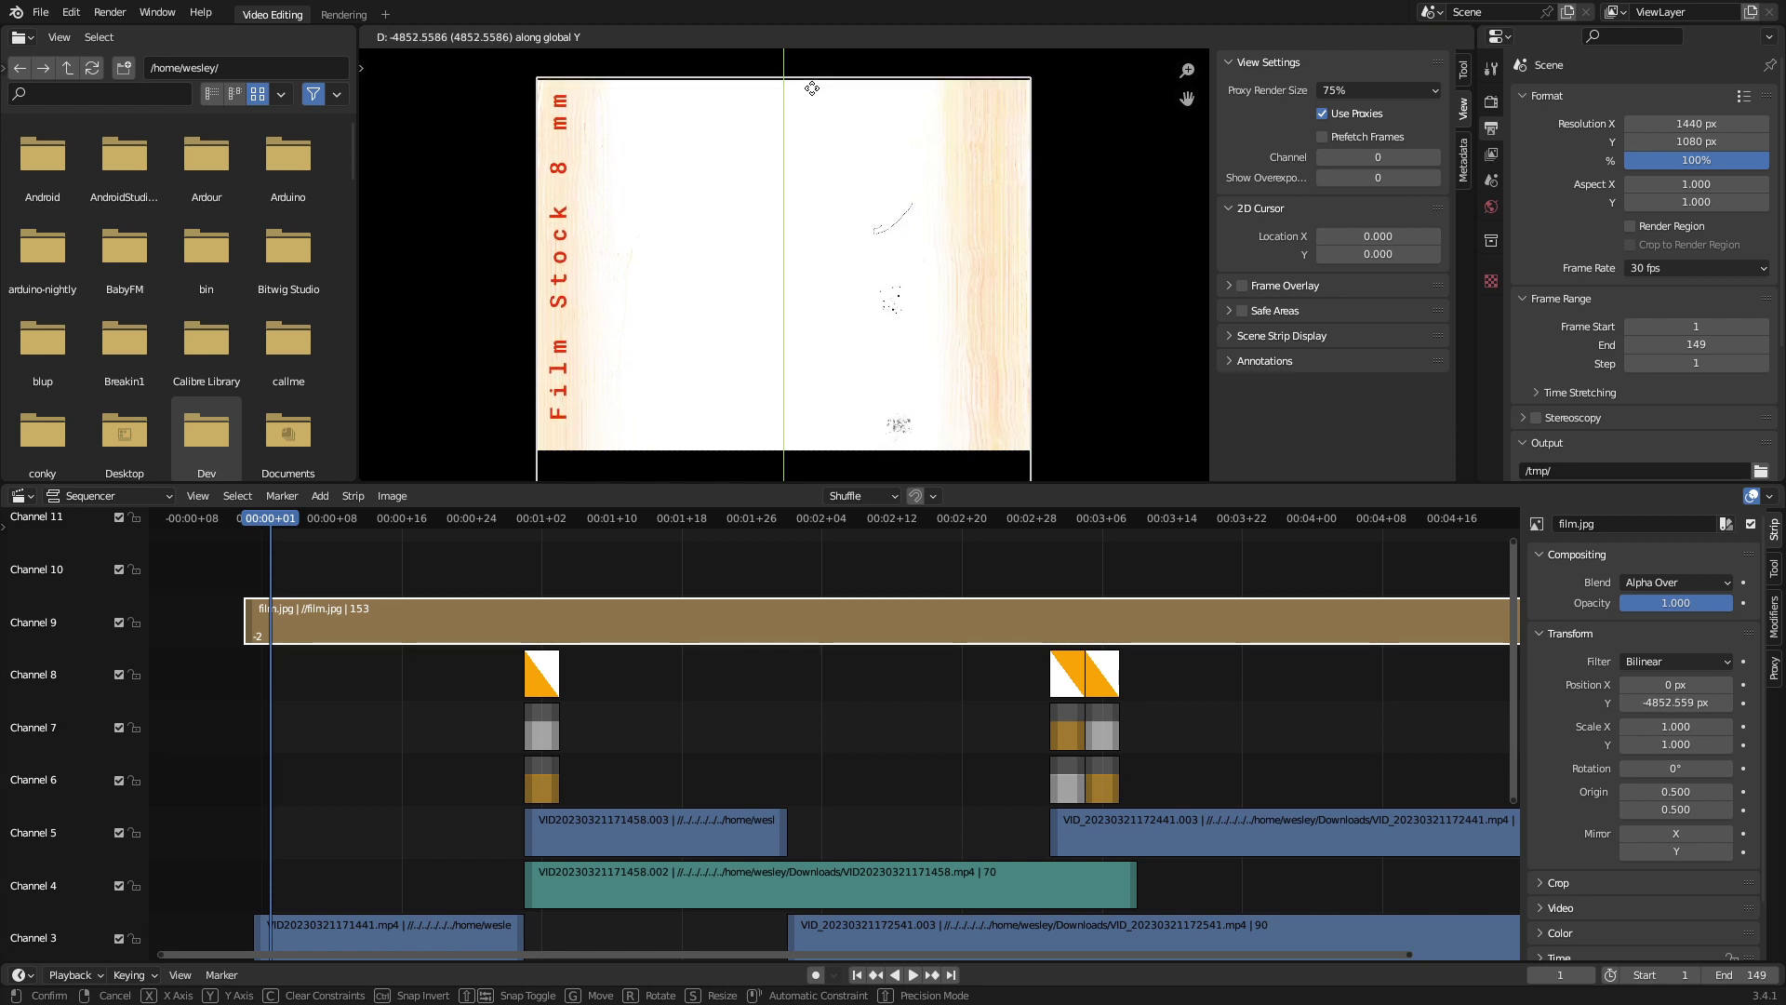
click(812, 88)
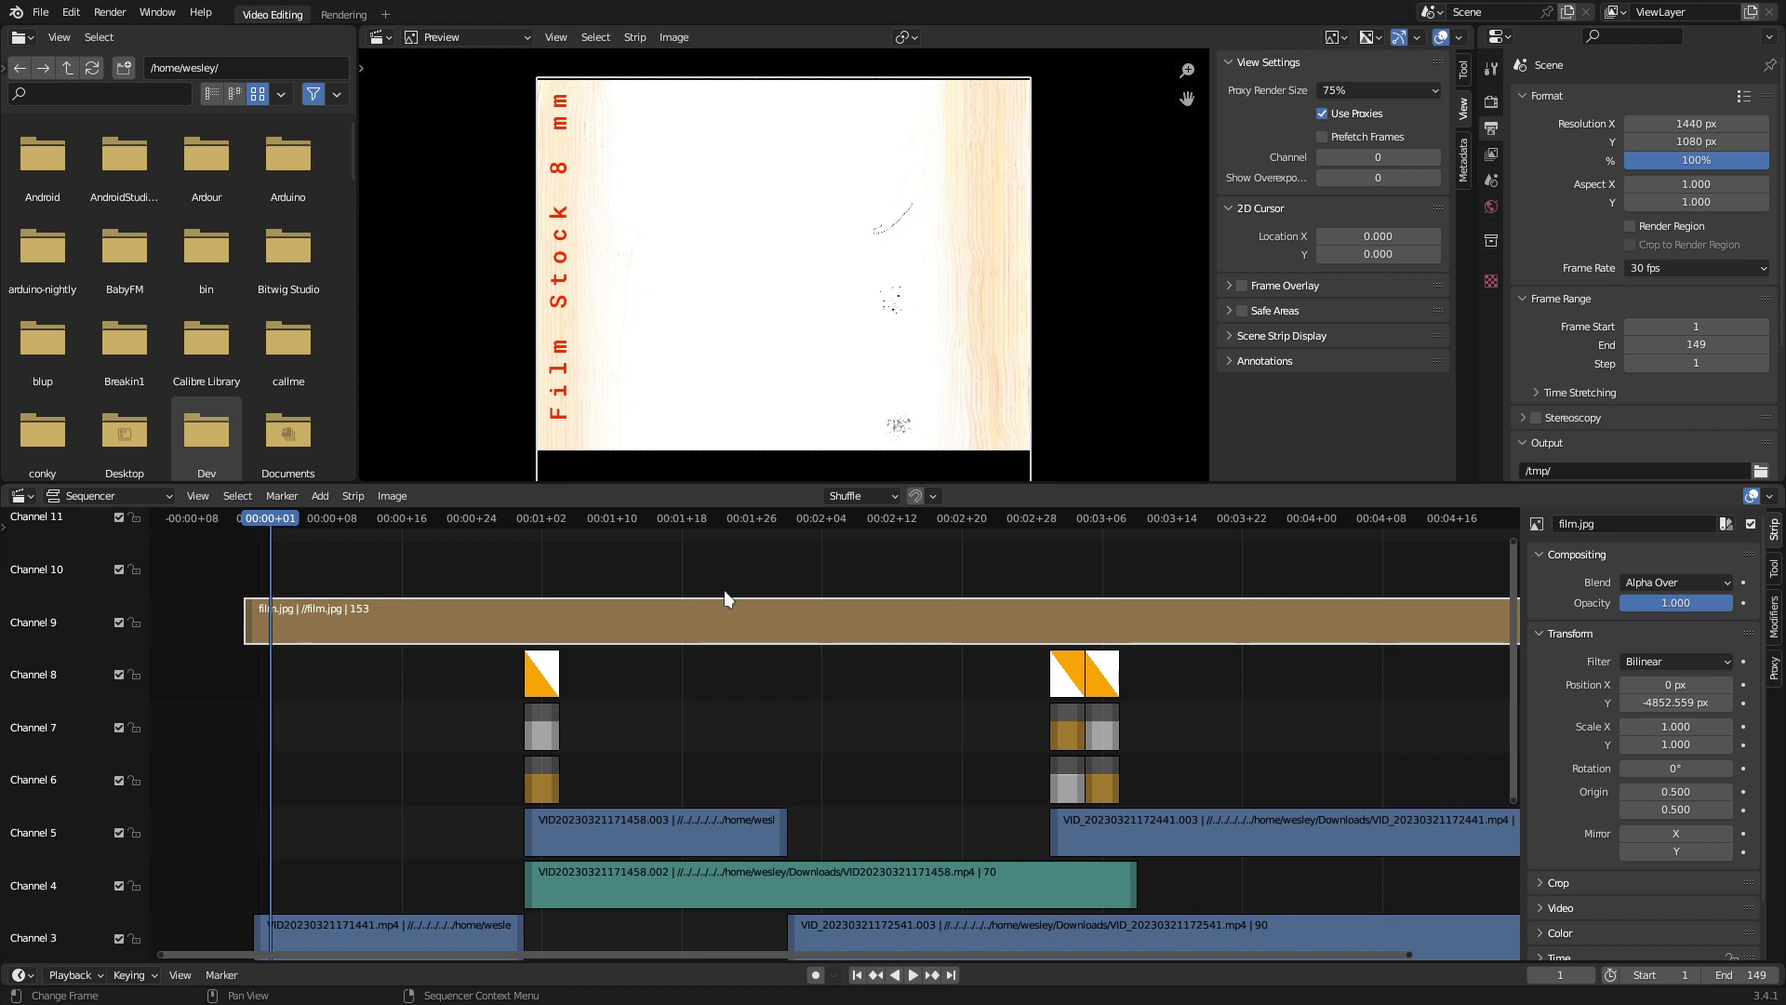
Set the film.jpg strip's blend mode to Color Burn and play the edit to preview the overlay
click(1721, 588)
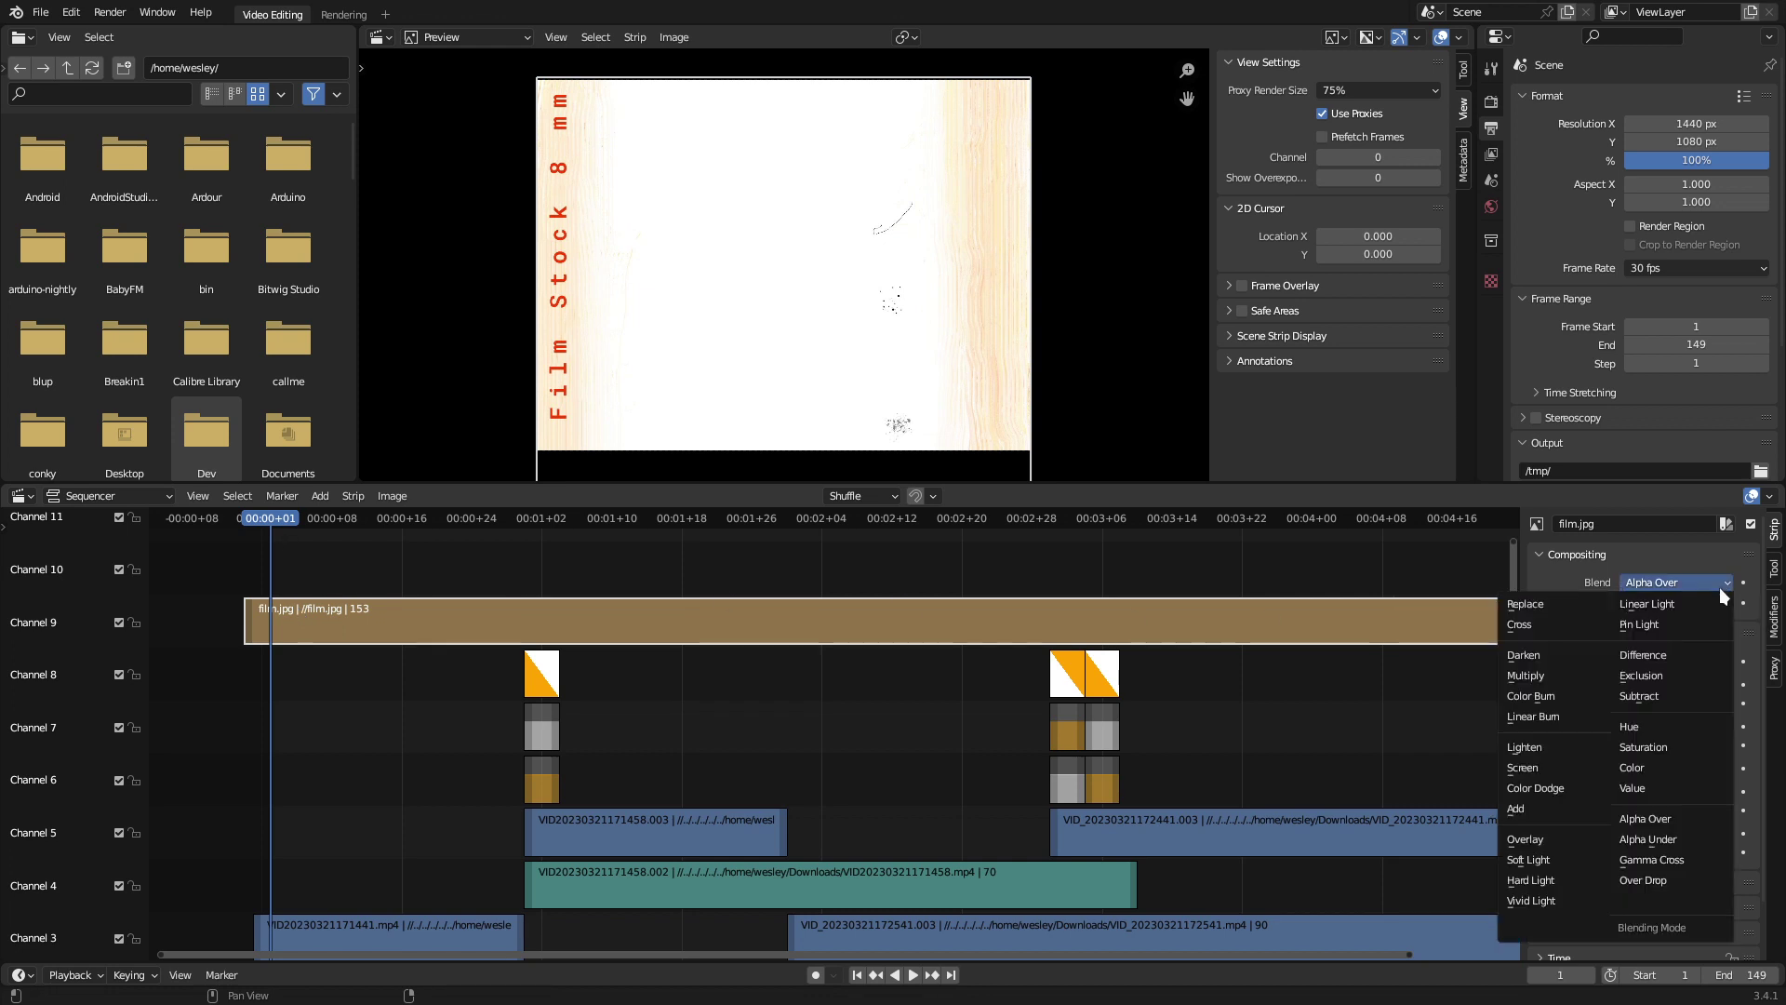
click(1549, 695)
key(space)
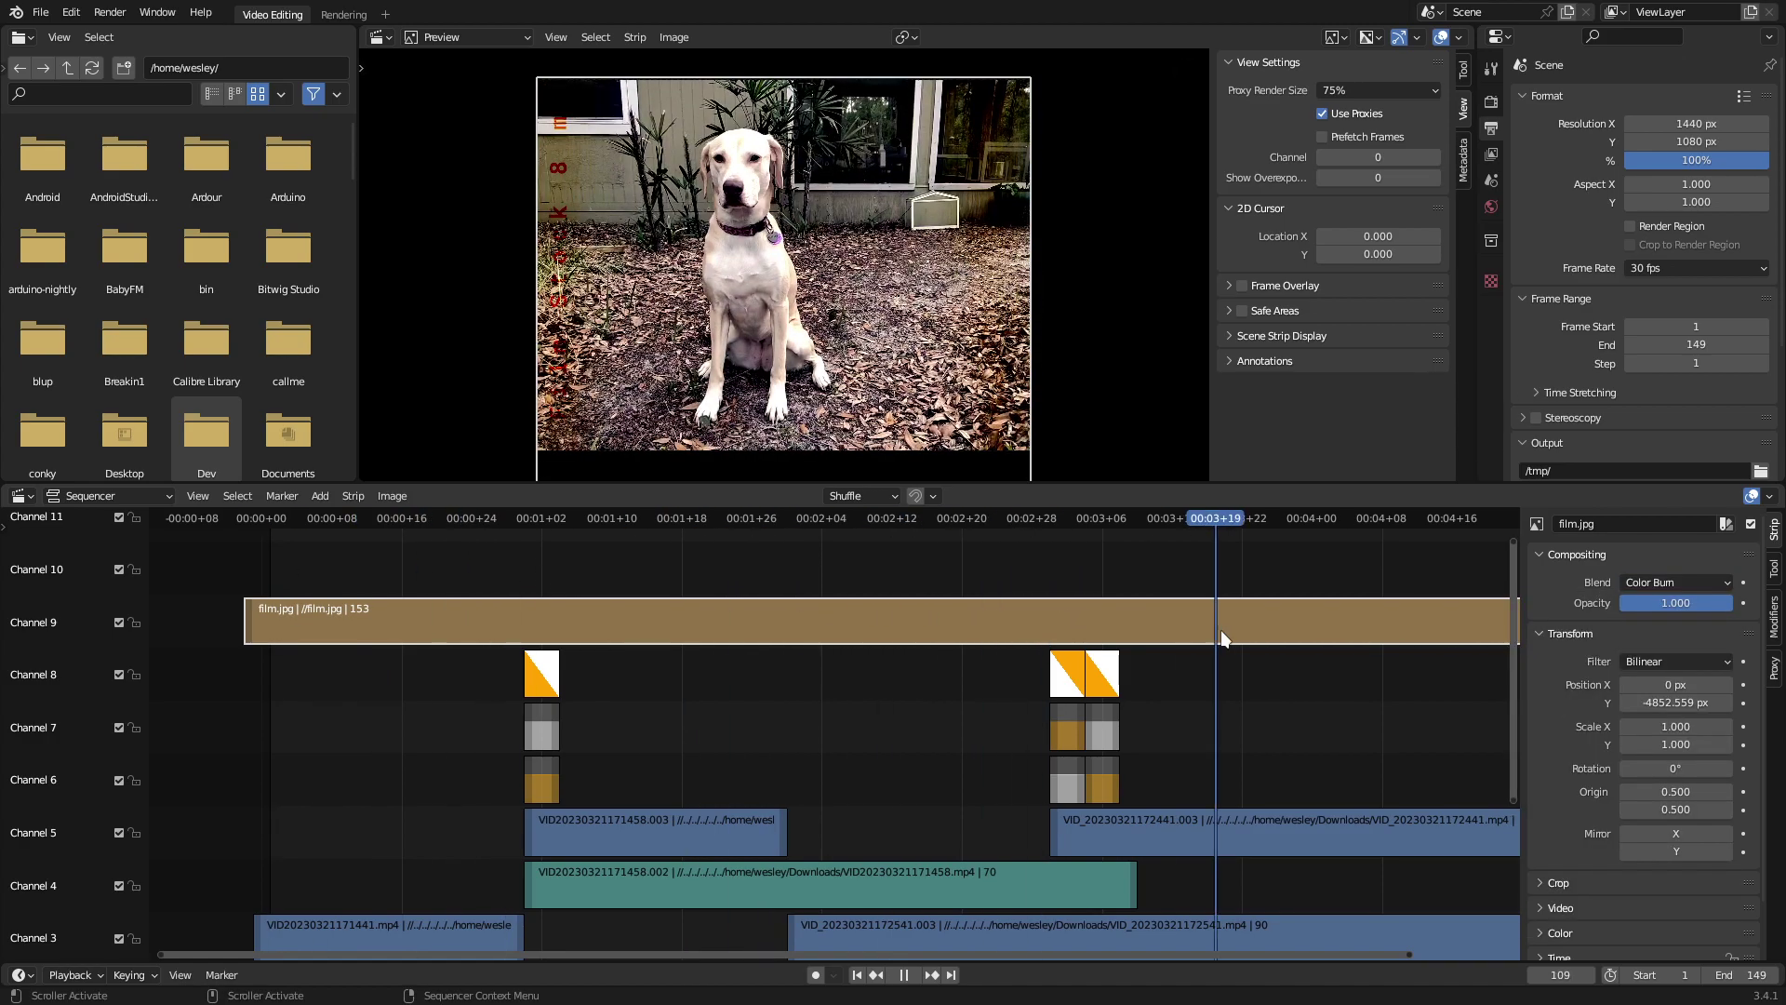
drag(1066, 637, 271, 614)
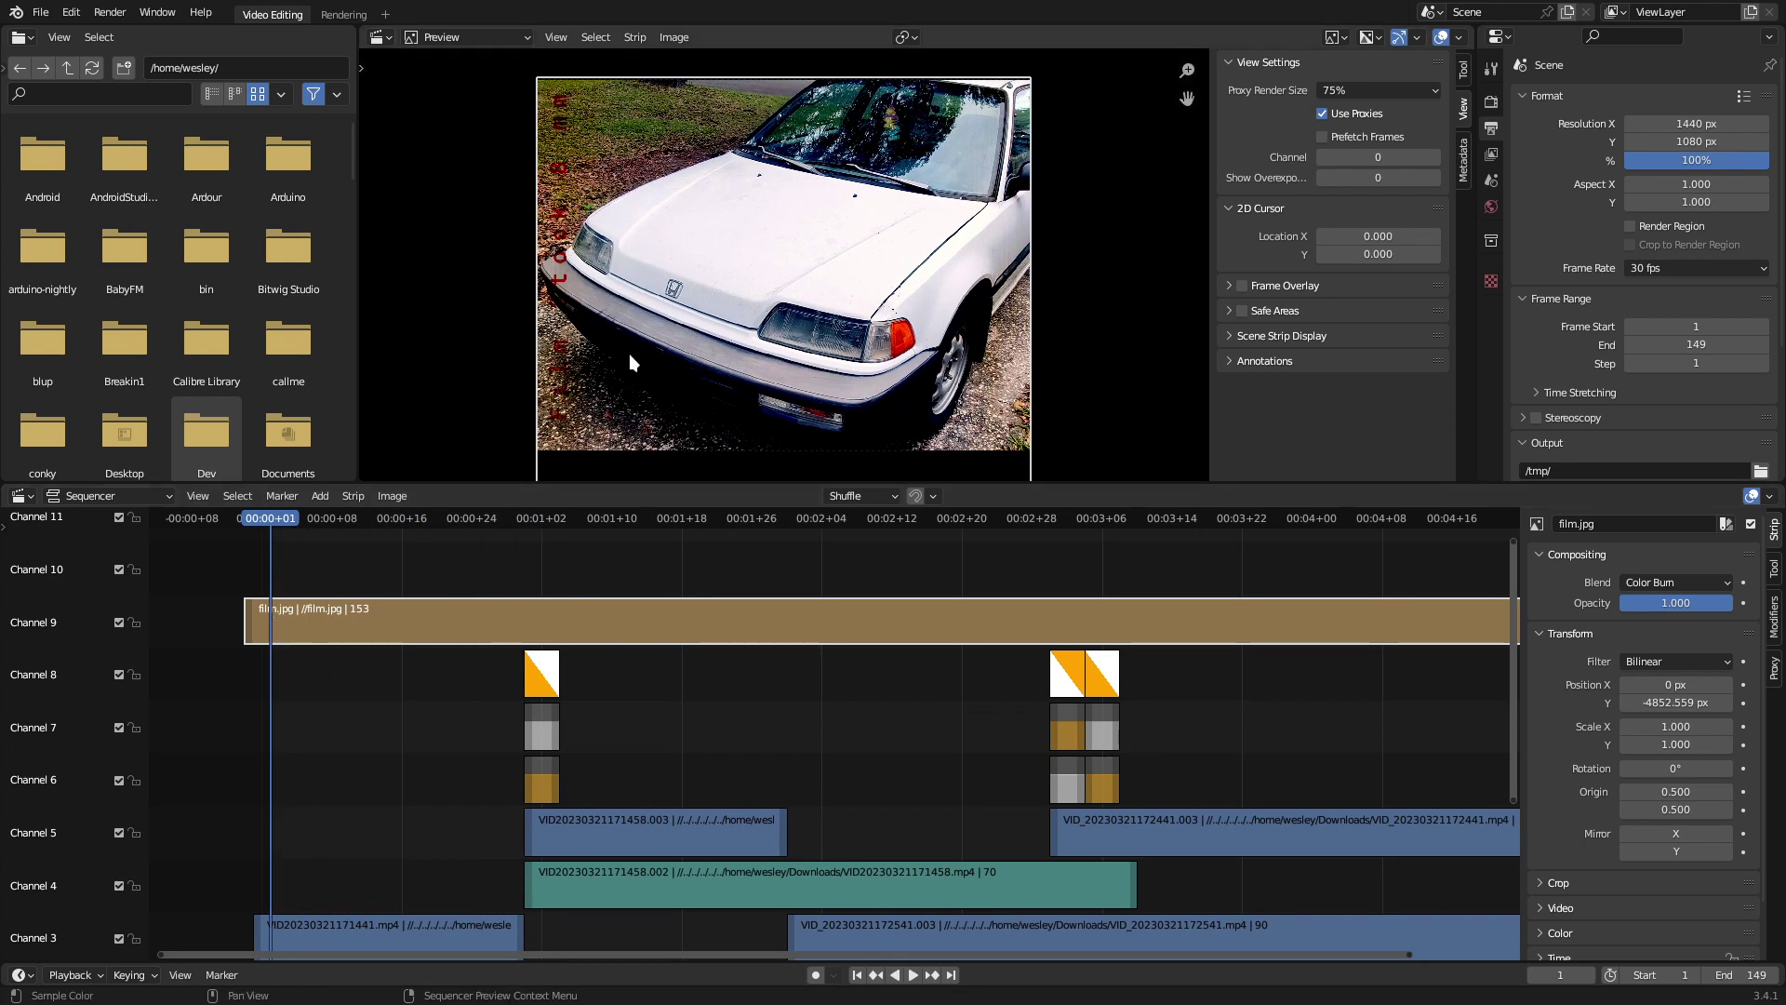
Keyframe the film.jpg strip's Y position of -4852.559 px at frame 1
scroll(393, 603, up, 5)
middle_drag(394, 603, 1144, 741)
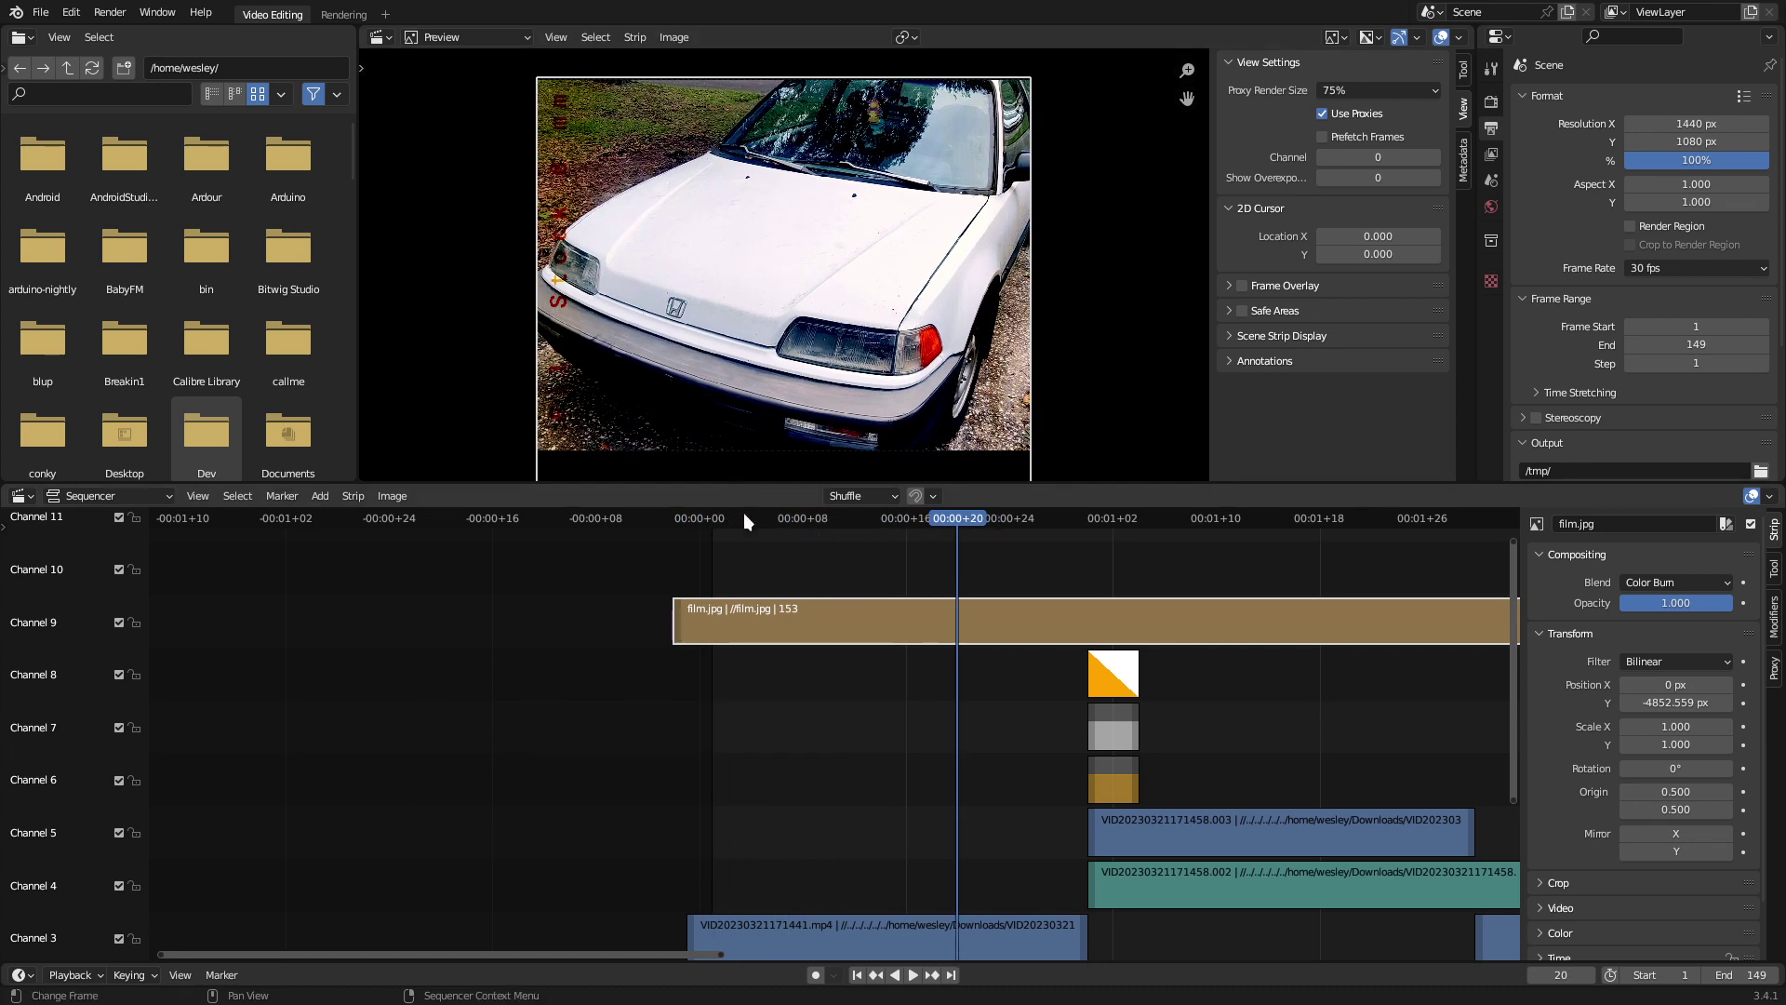
key(shift+Left)
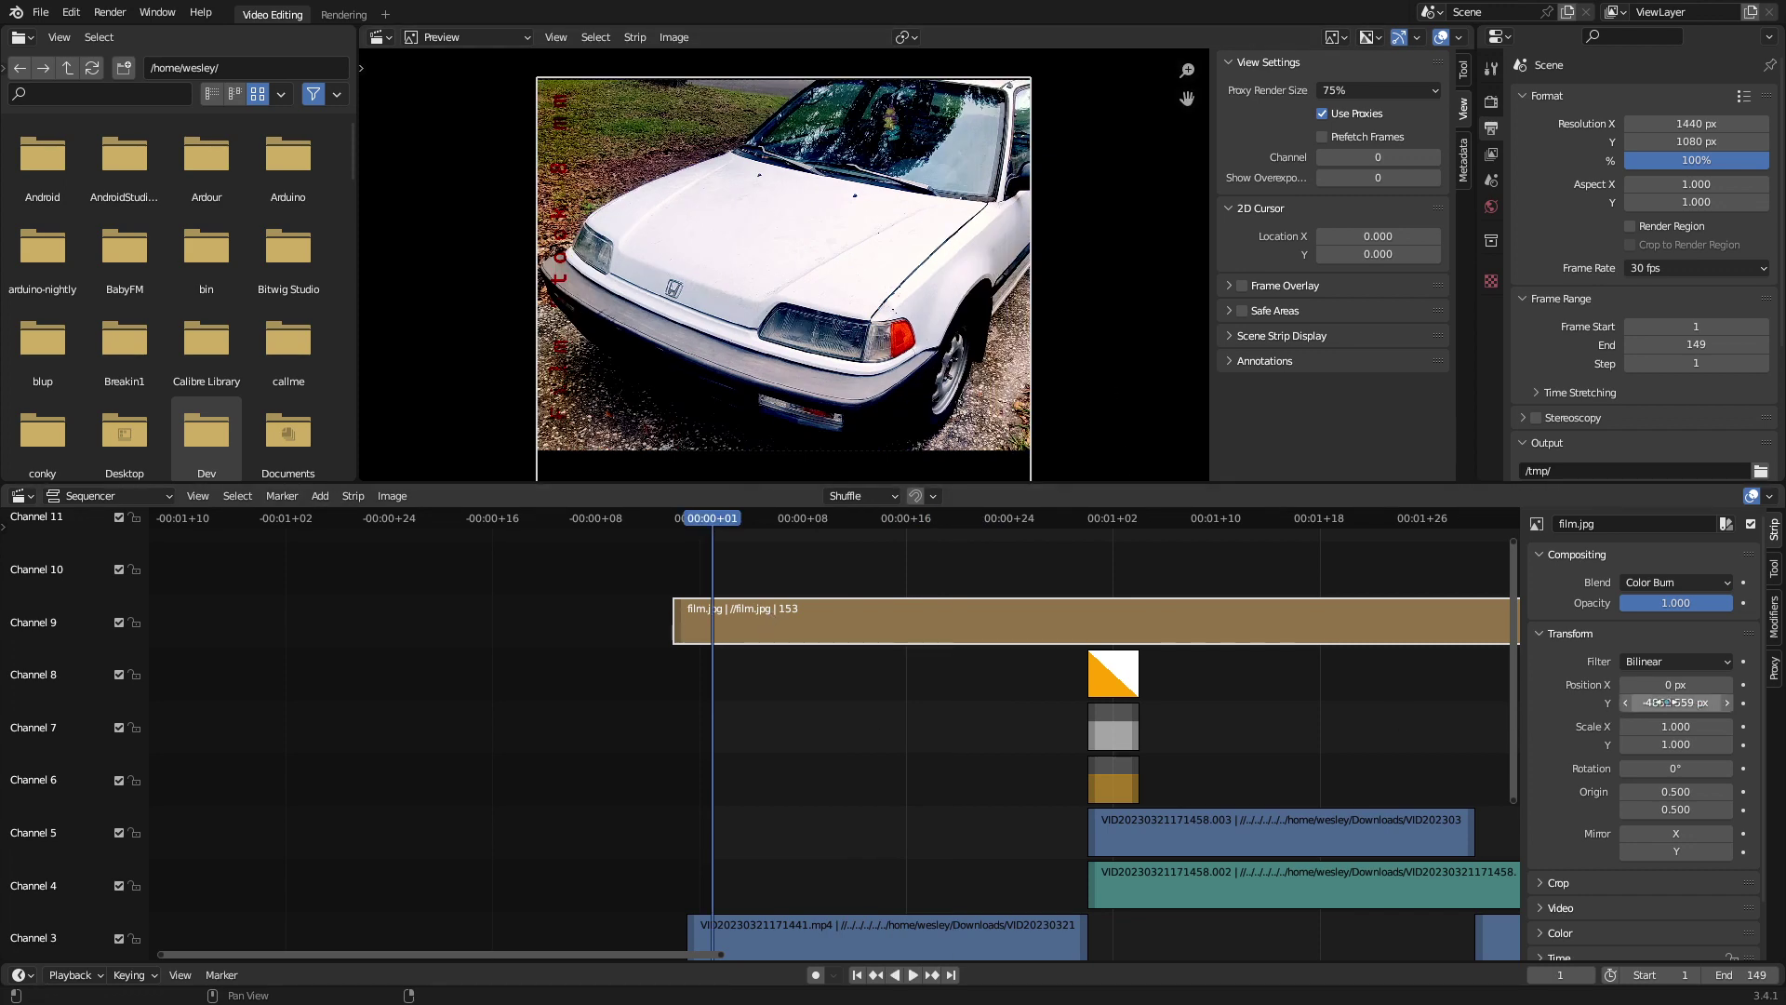
click(1744, 704)
At frame 20, move the film.jpg image up along Y to about 4855.274 px and keyframe its Y position
drag(705, 522, 955, 564)
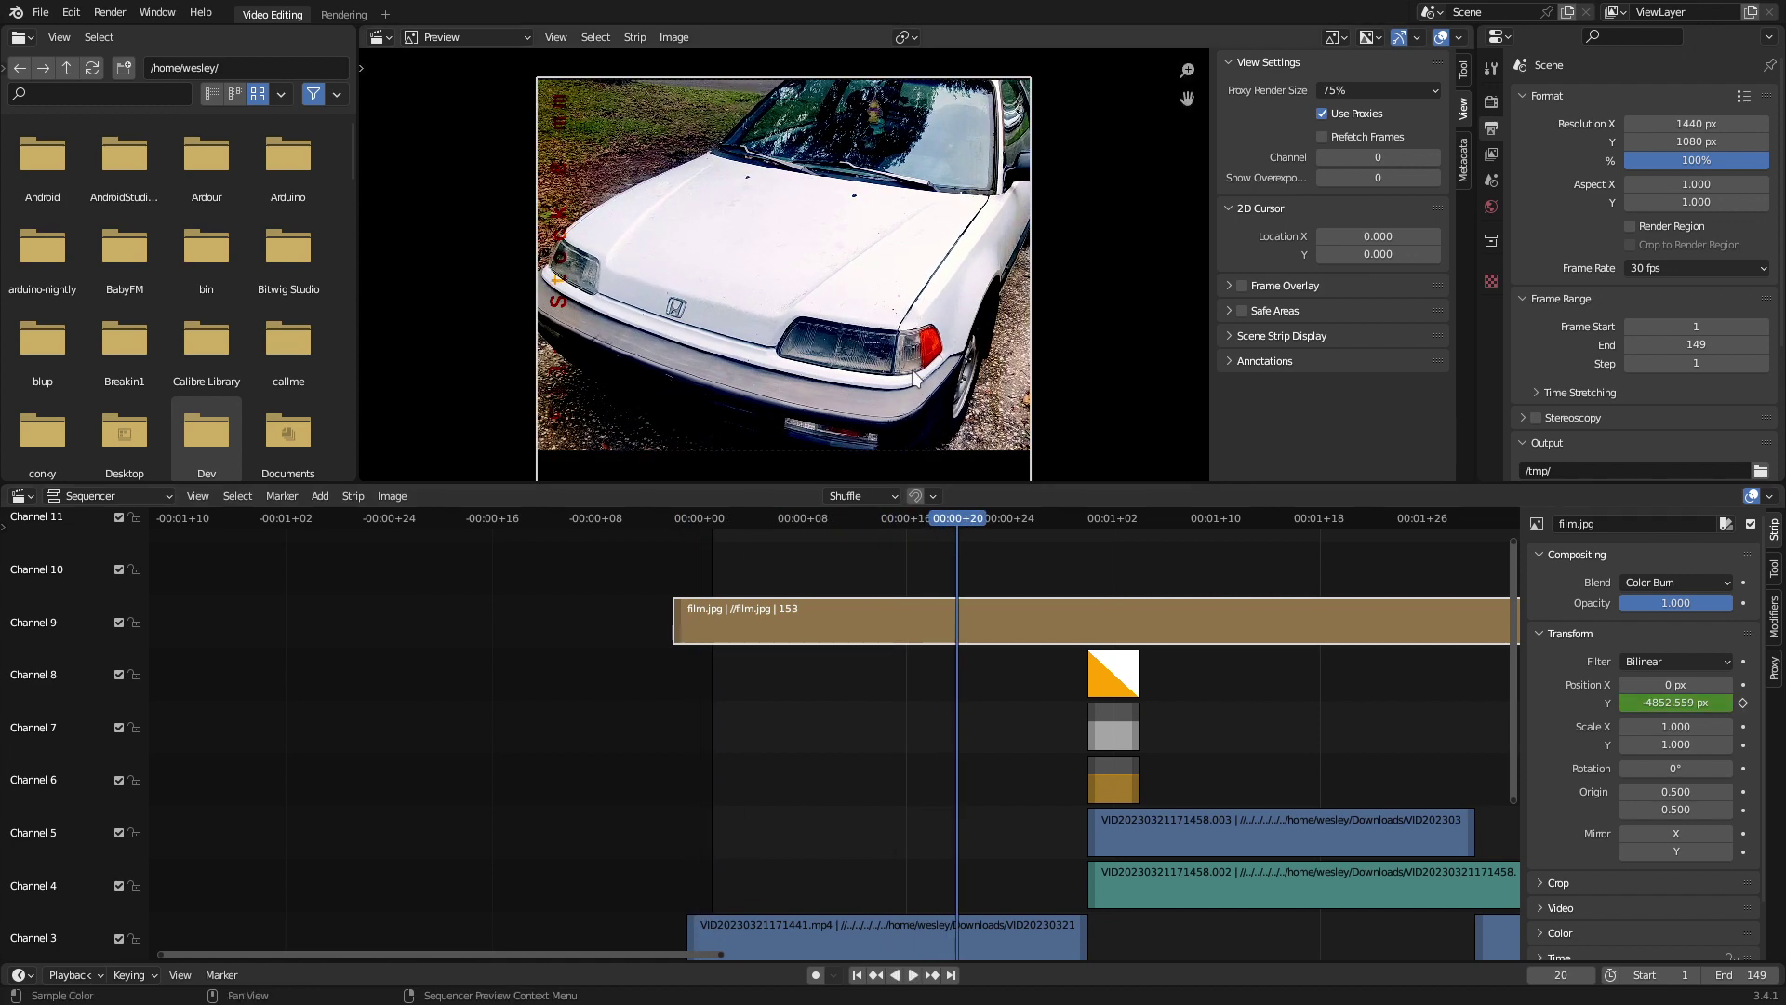
key(g)
key(y)
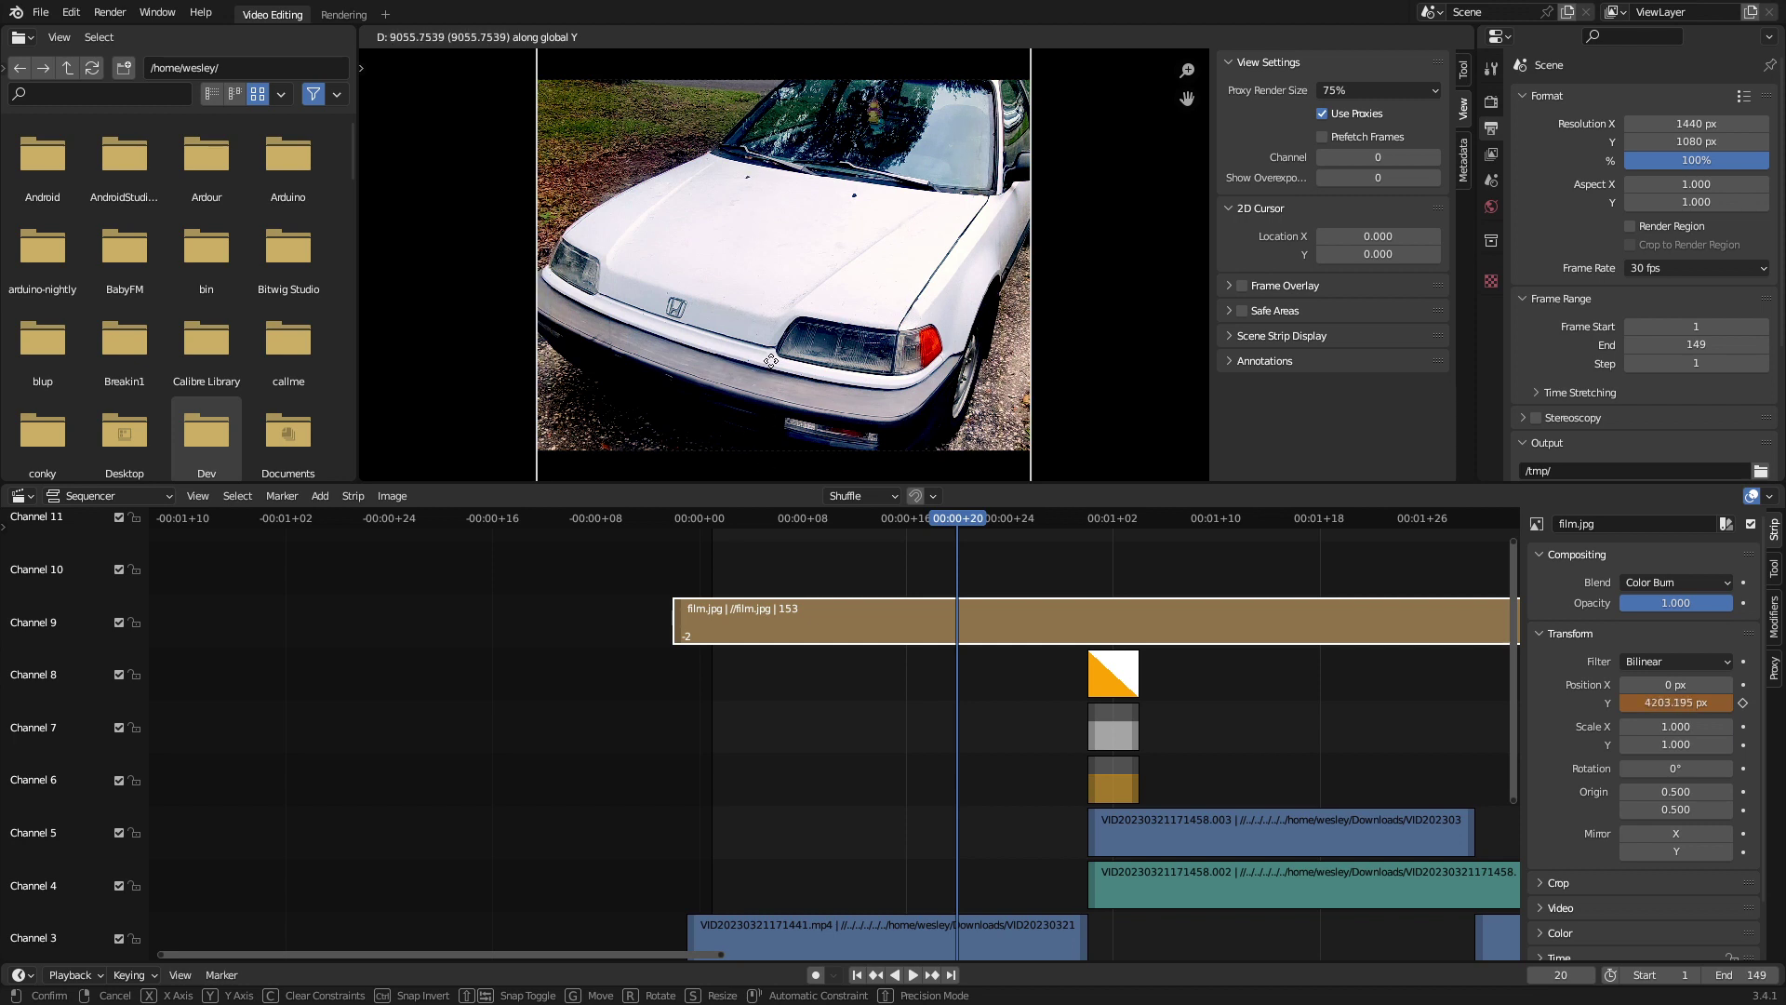
click(772, 147)
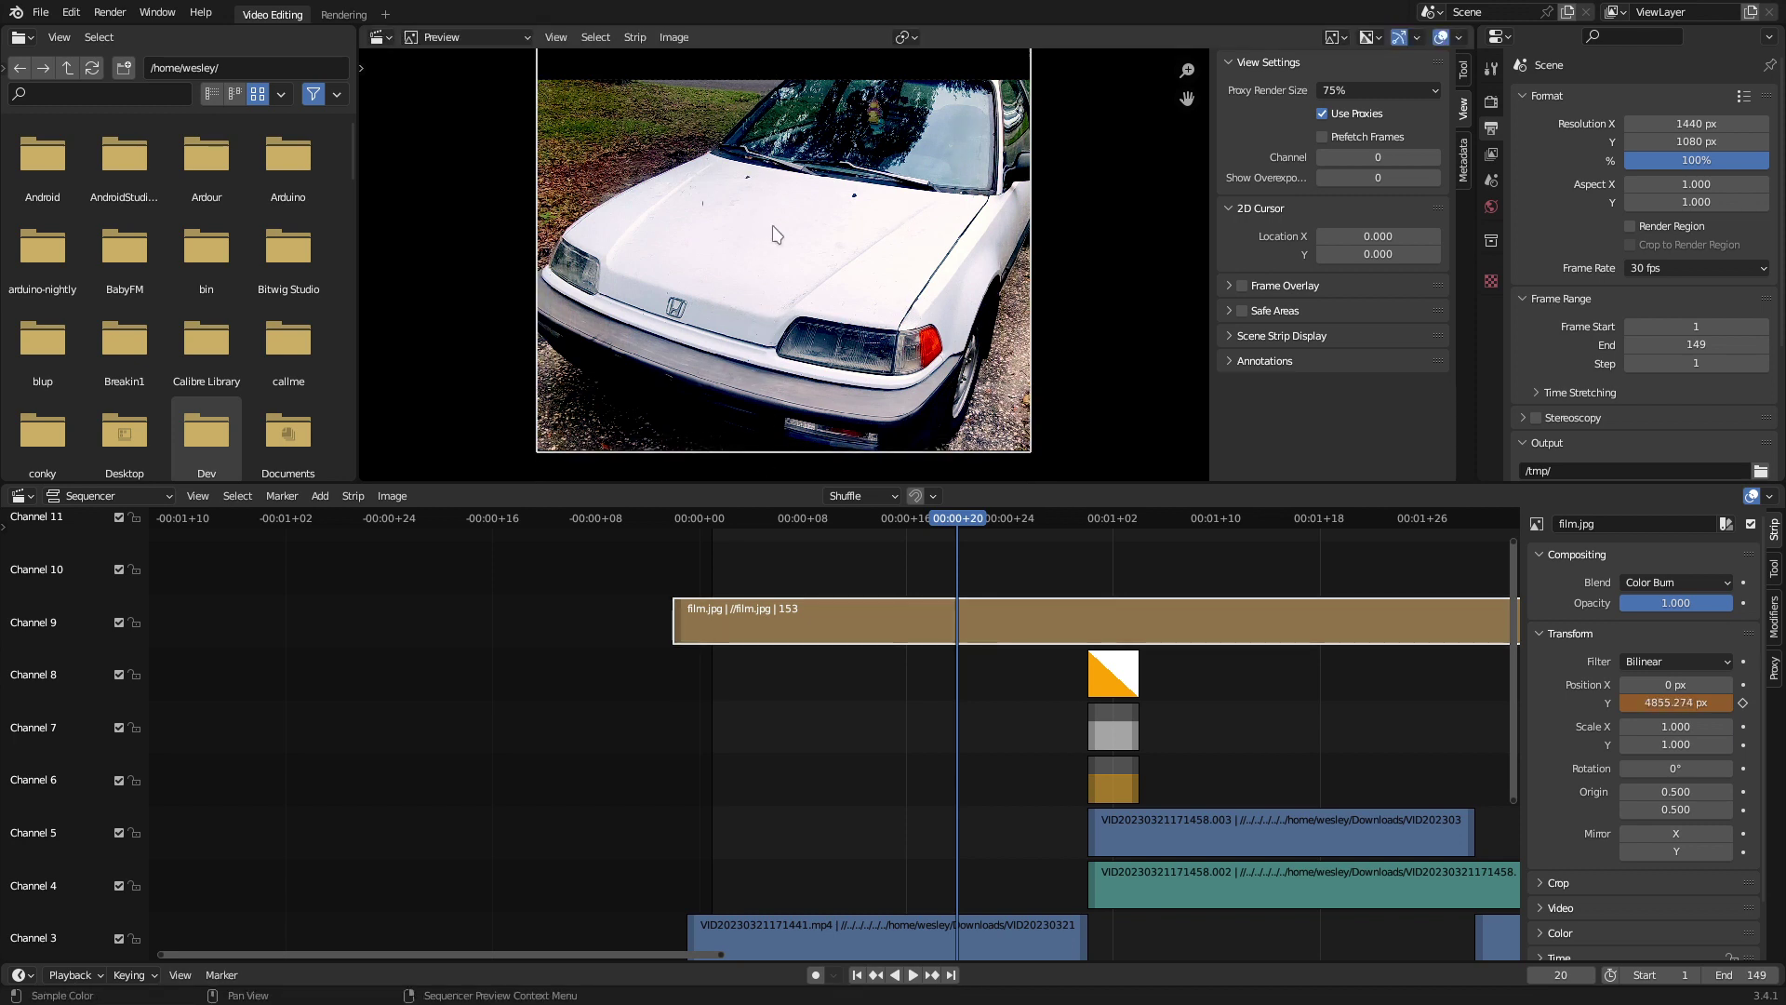
click(1743, 703)
key(shift+ctrl+space)
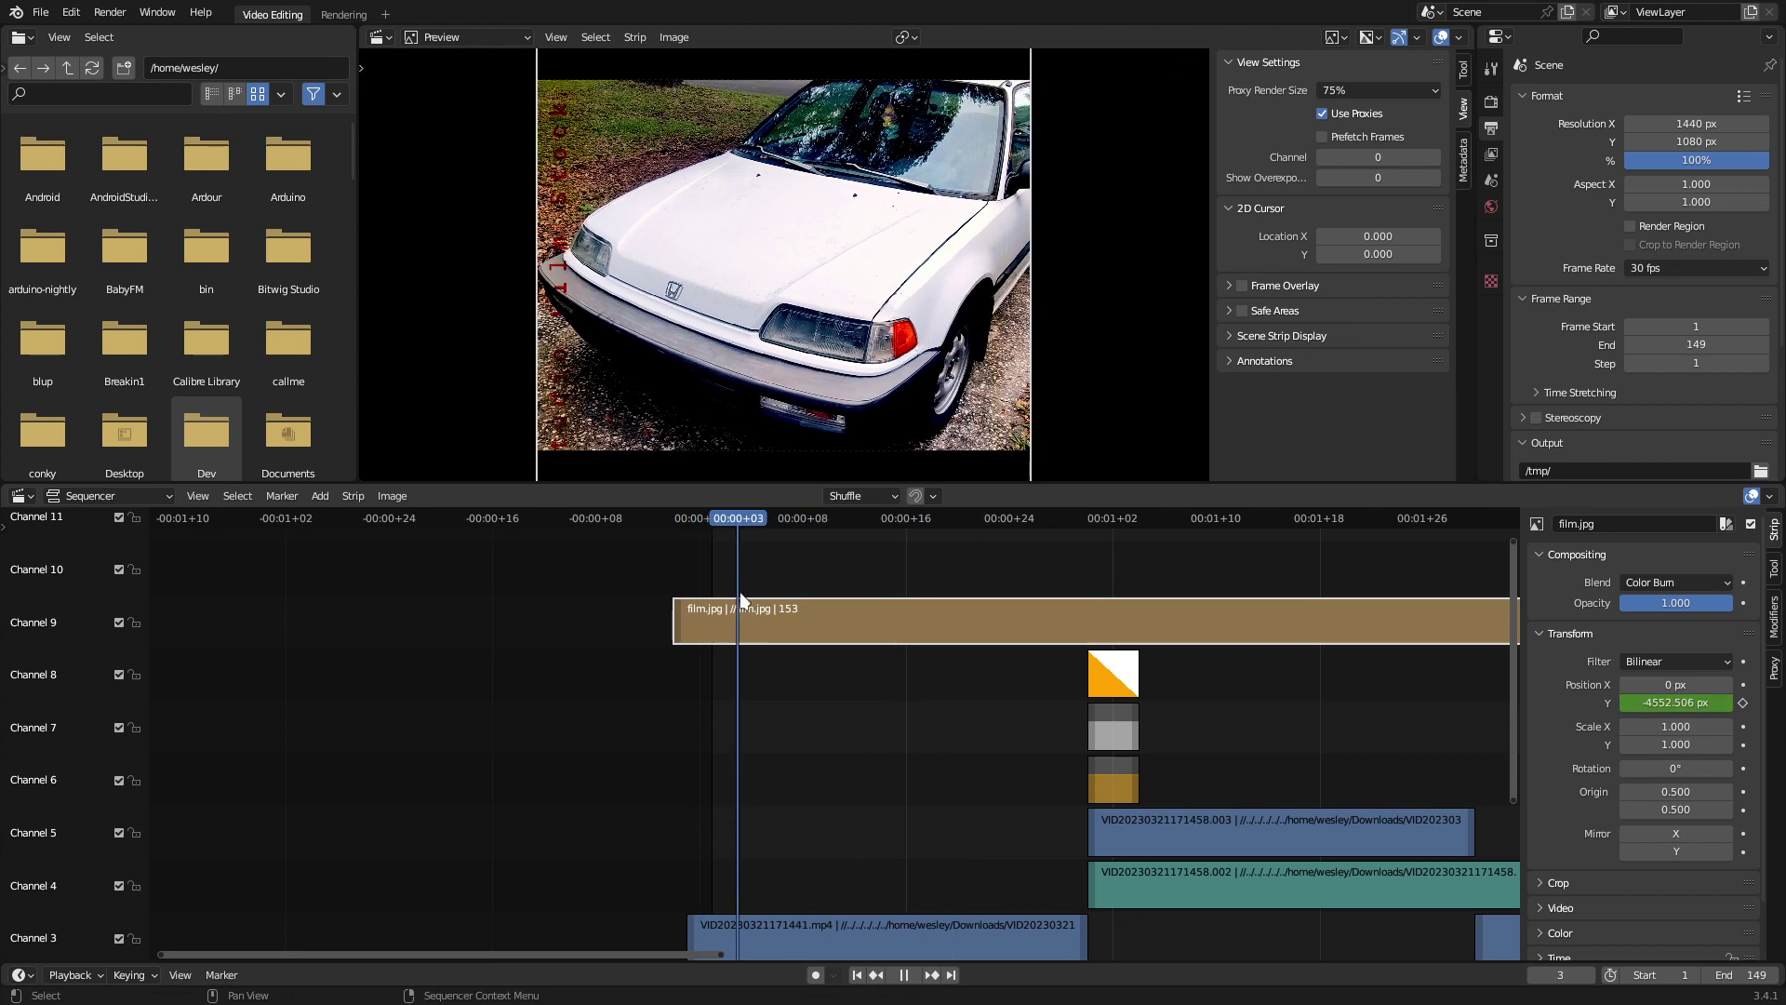
drag(744, 594, 759, 662)
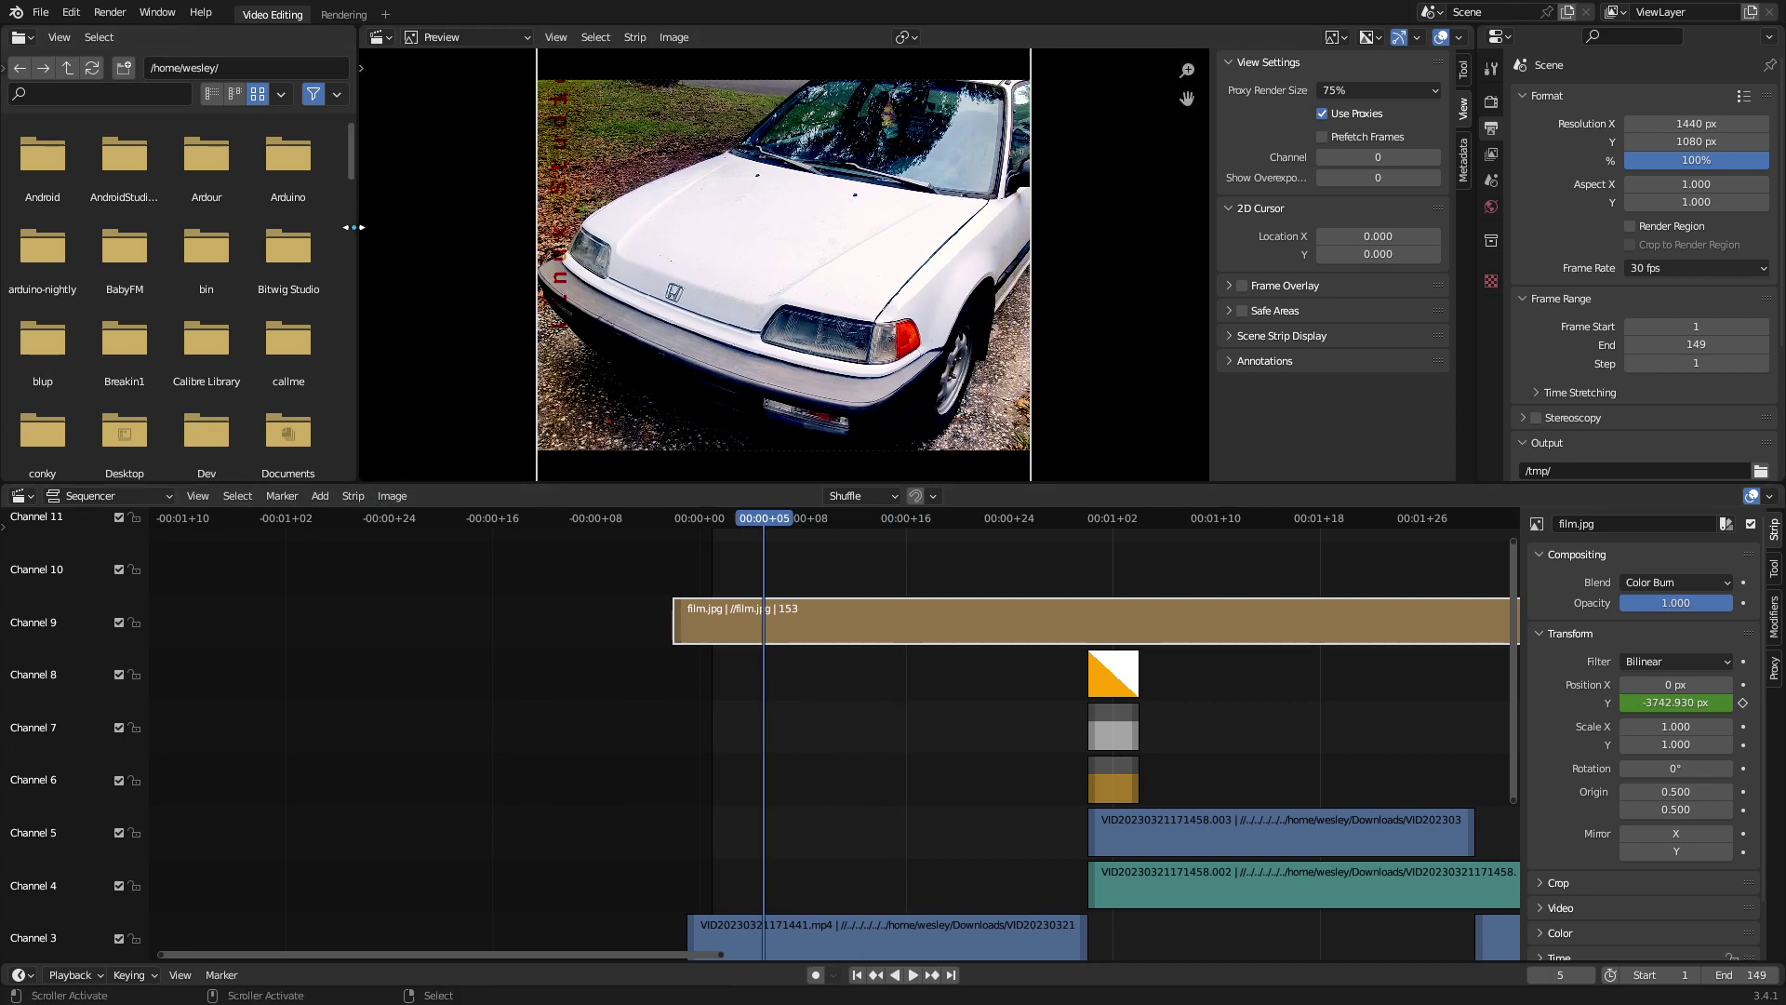
Change the file browser area to a Graph Editor and widen it
click(22, 39)
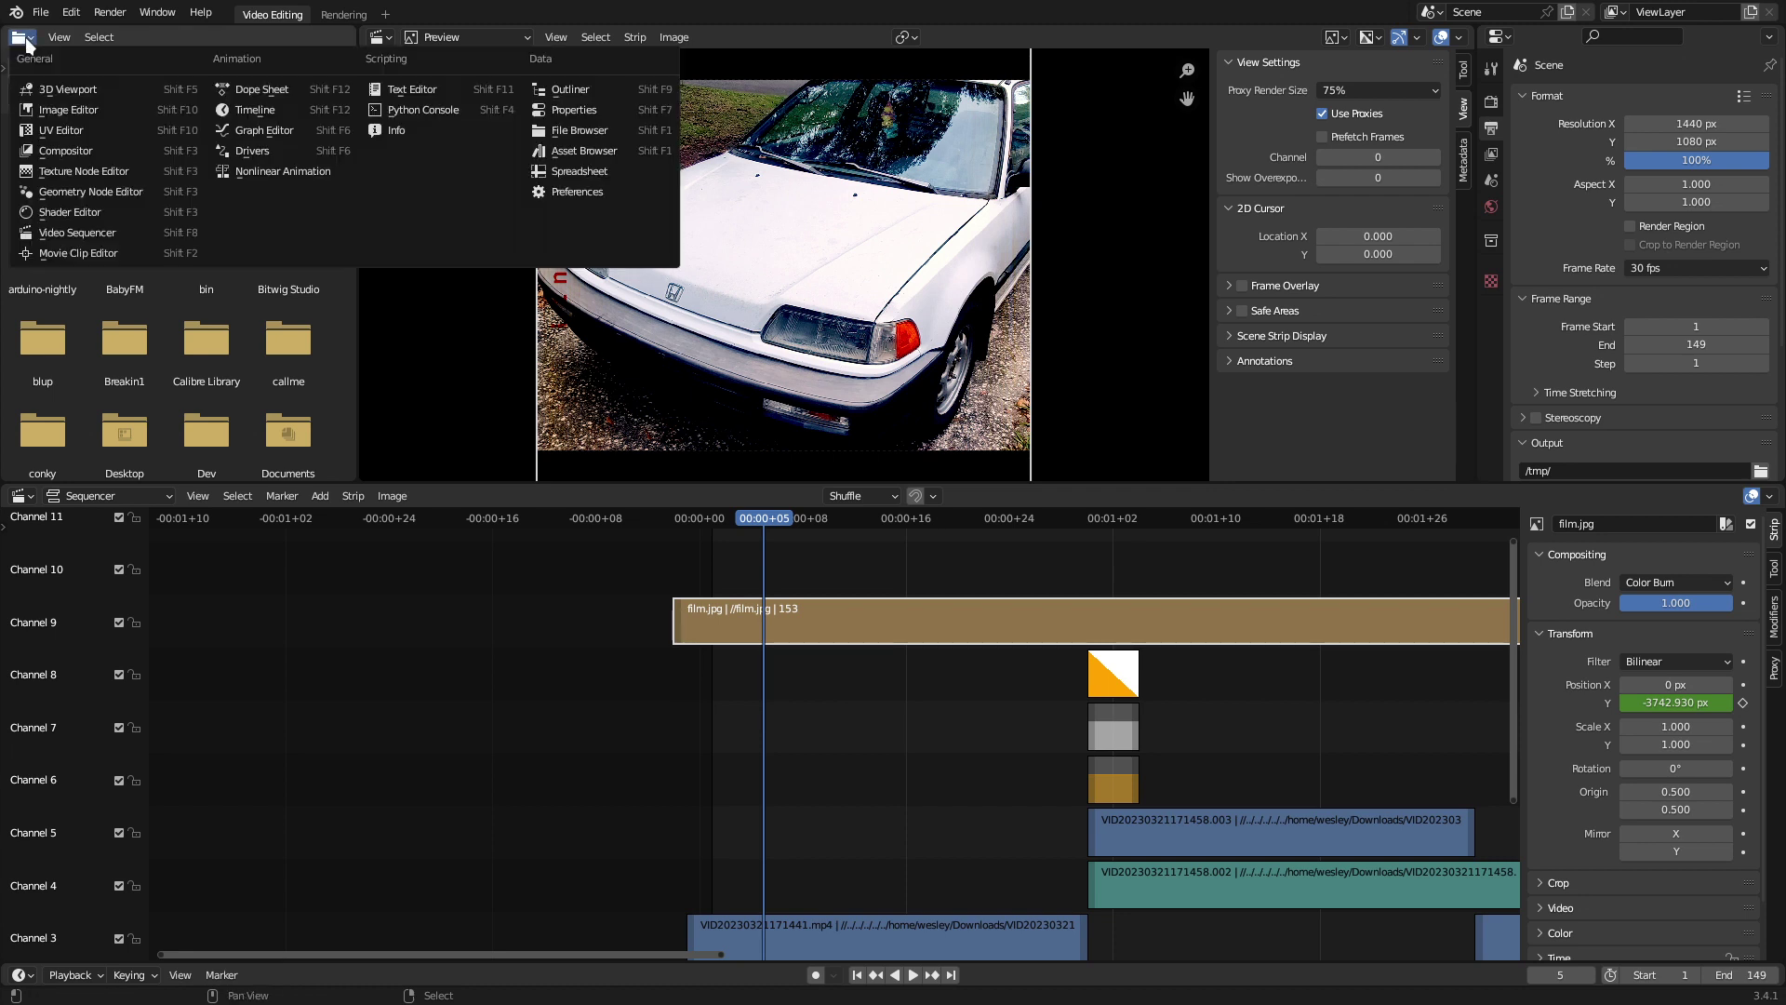
click(235, 132)
drag(358, 260, 718, 260)
Set the interpolation of the film.jpg strip's Y position keyframes to Linear
drag(775, 521, 712, 523)
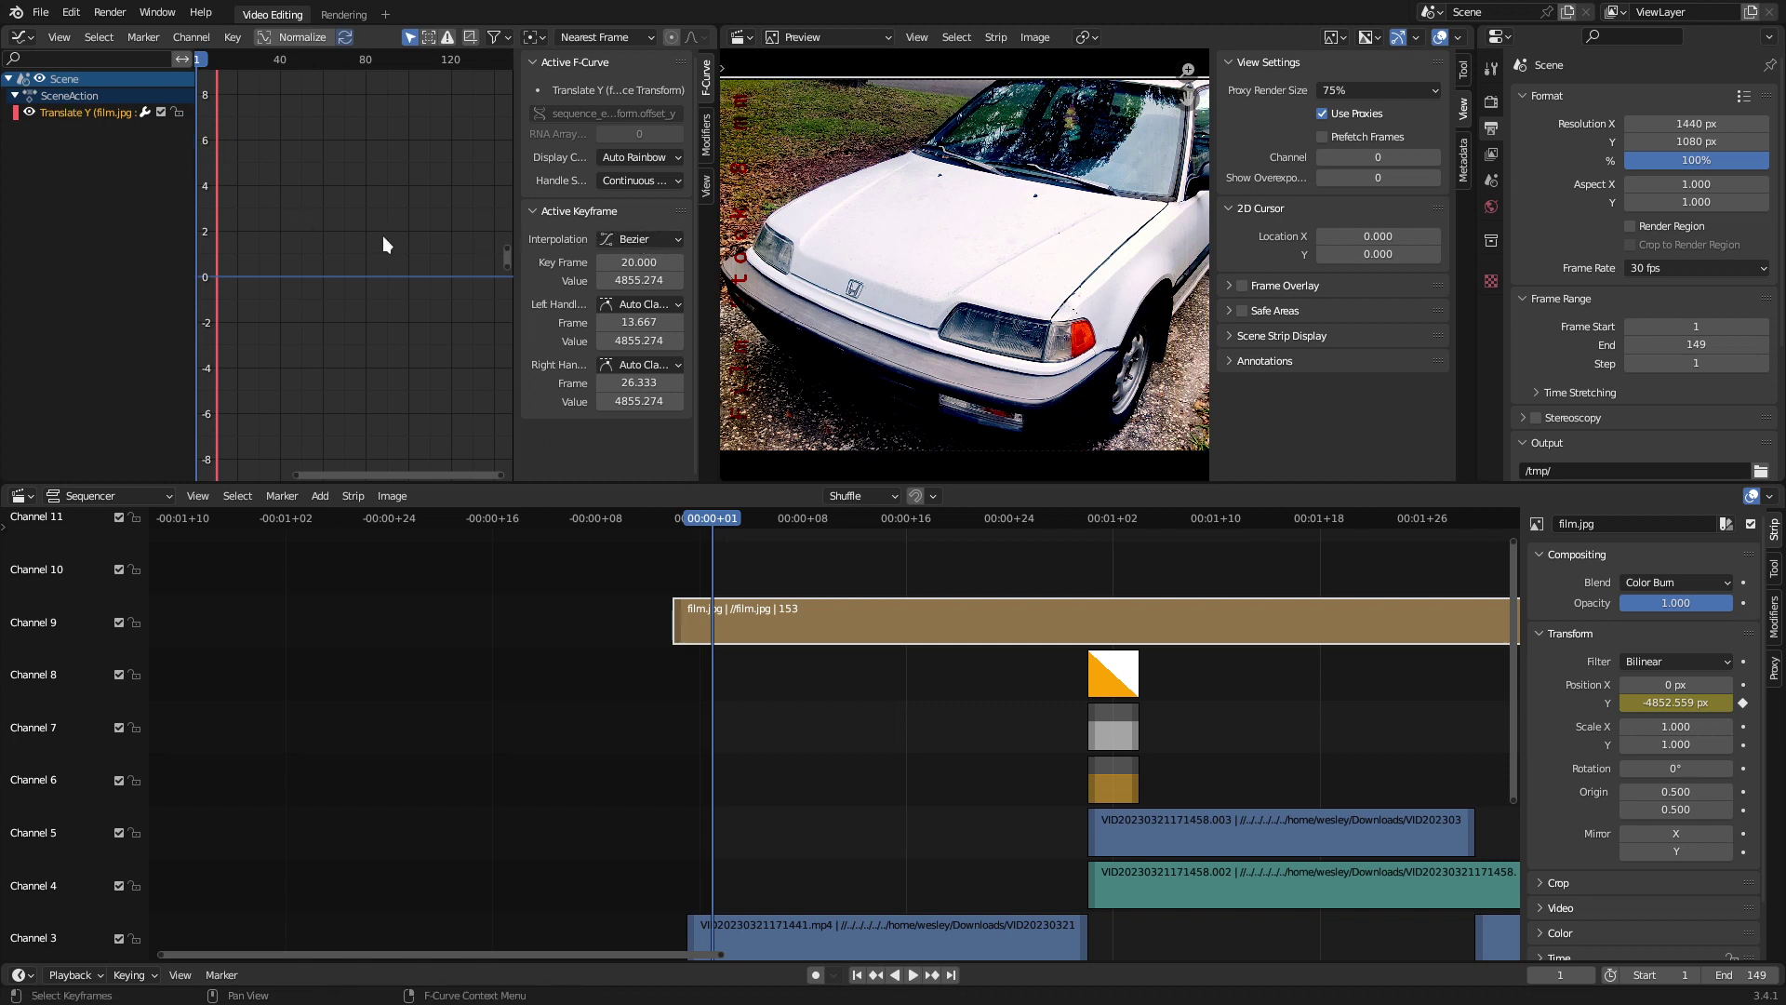
key(t)
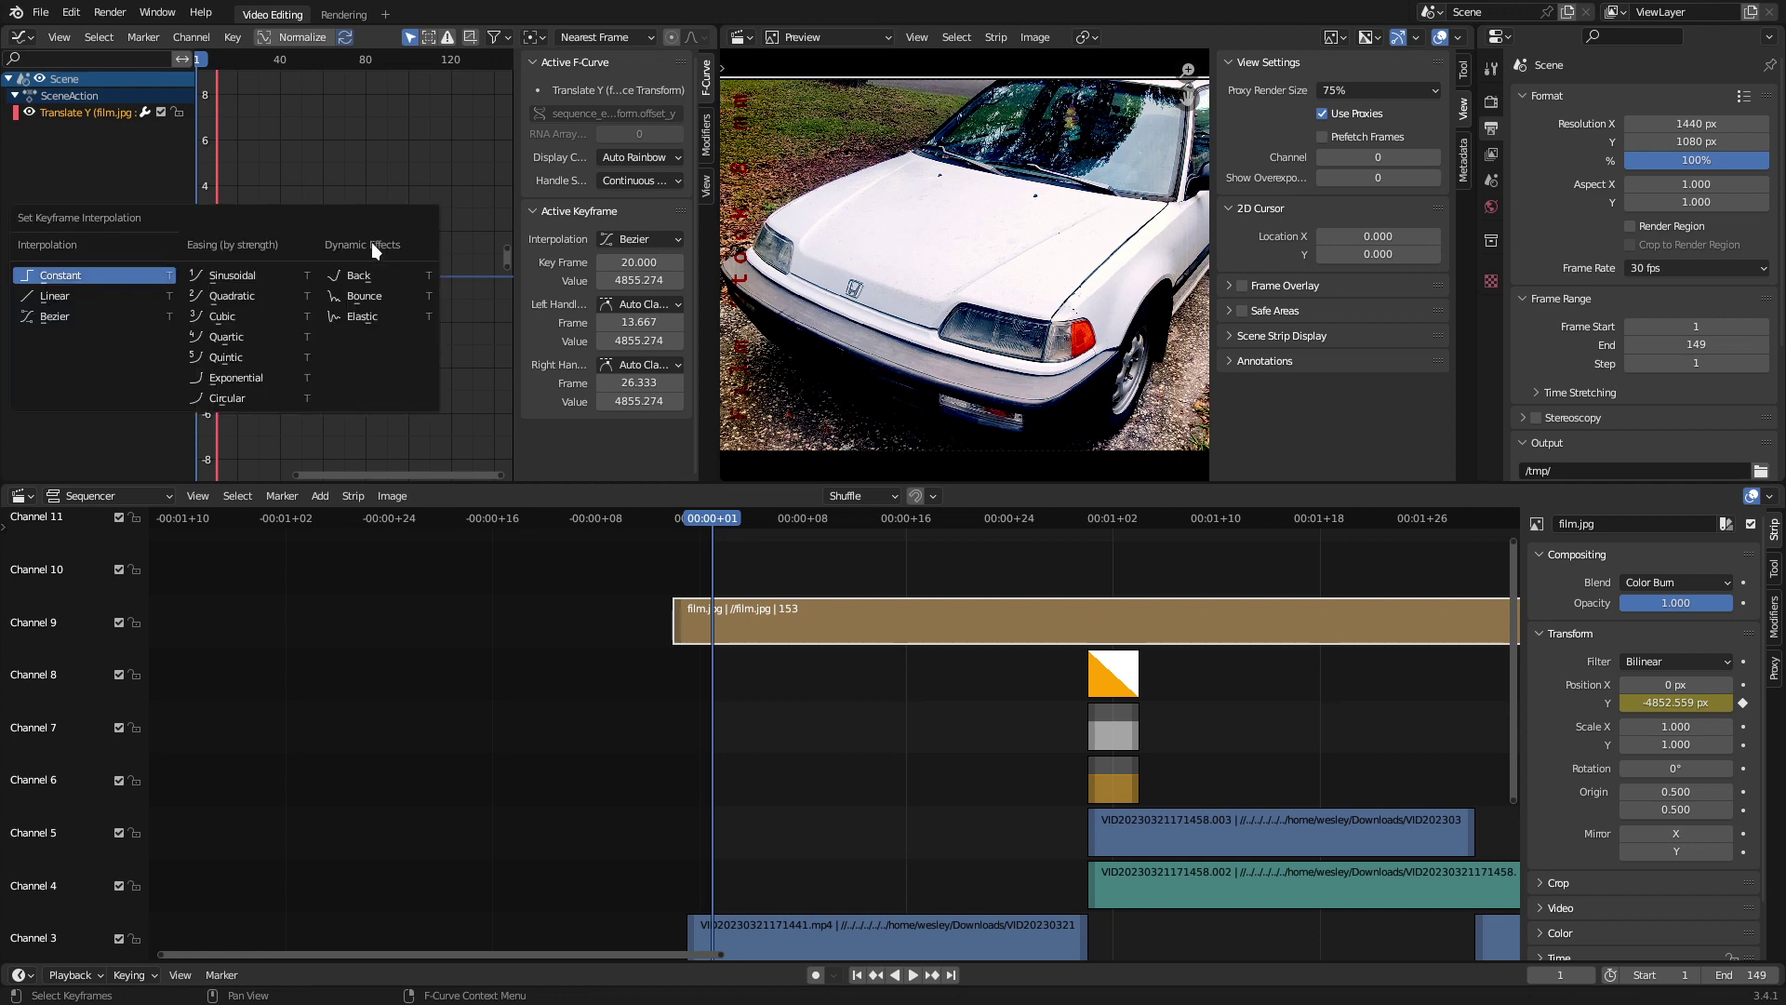
click(99, 302)
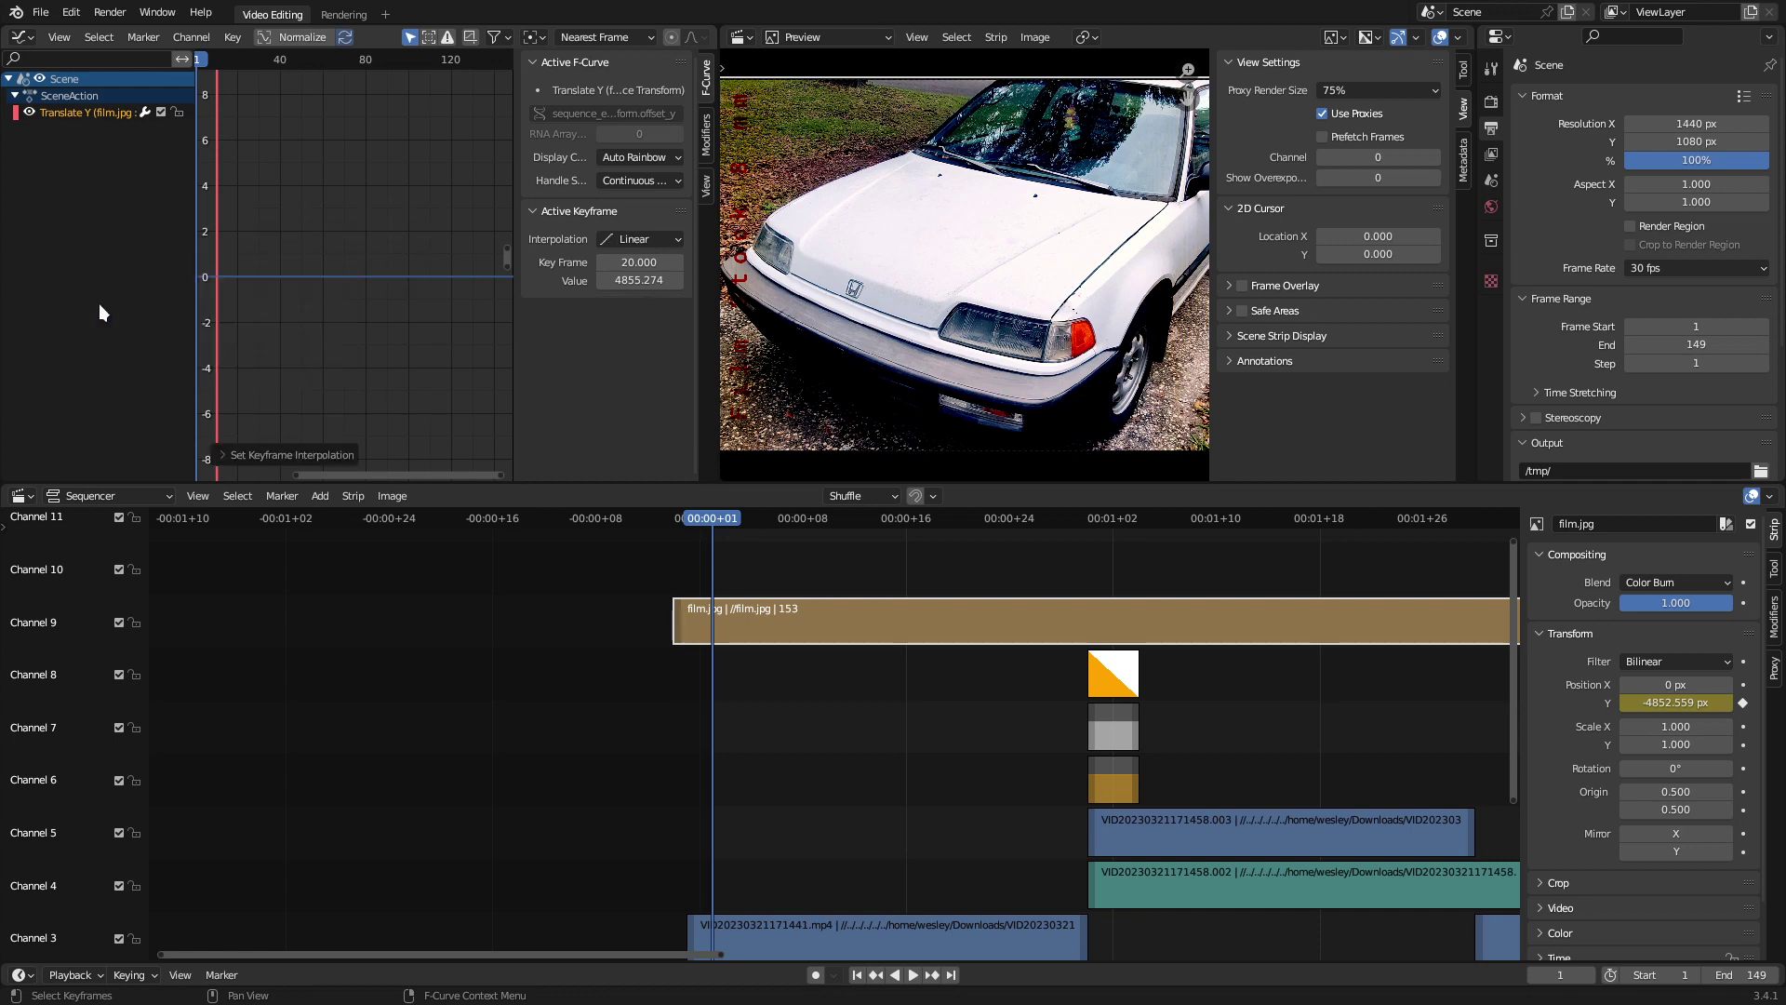
key(space)
key(Escape)
key(Home)
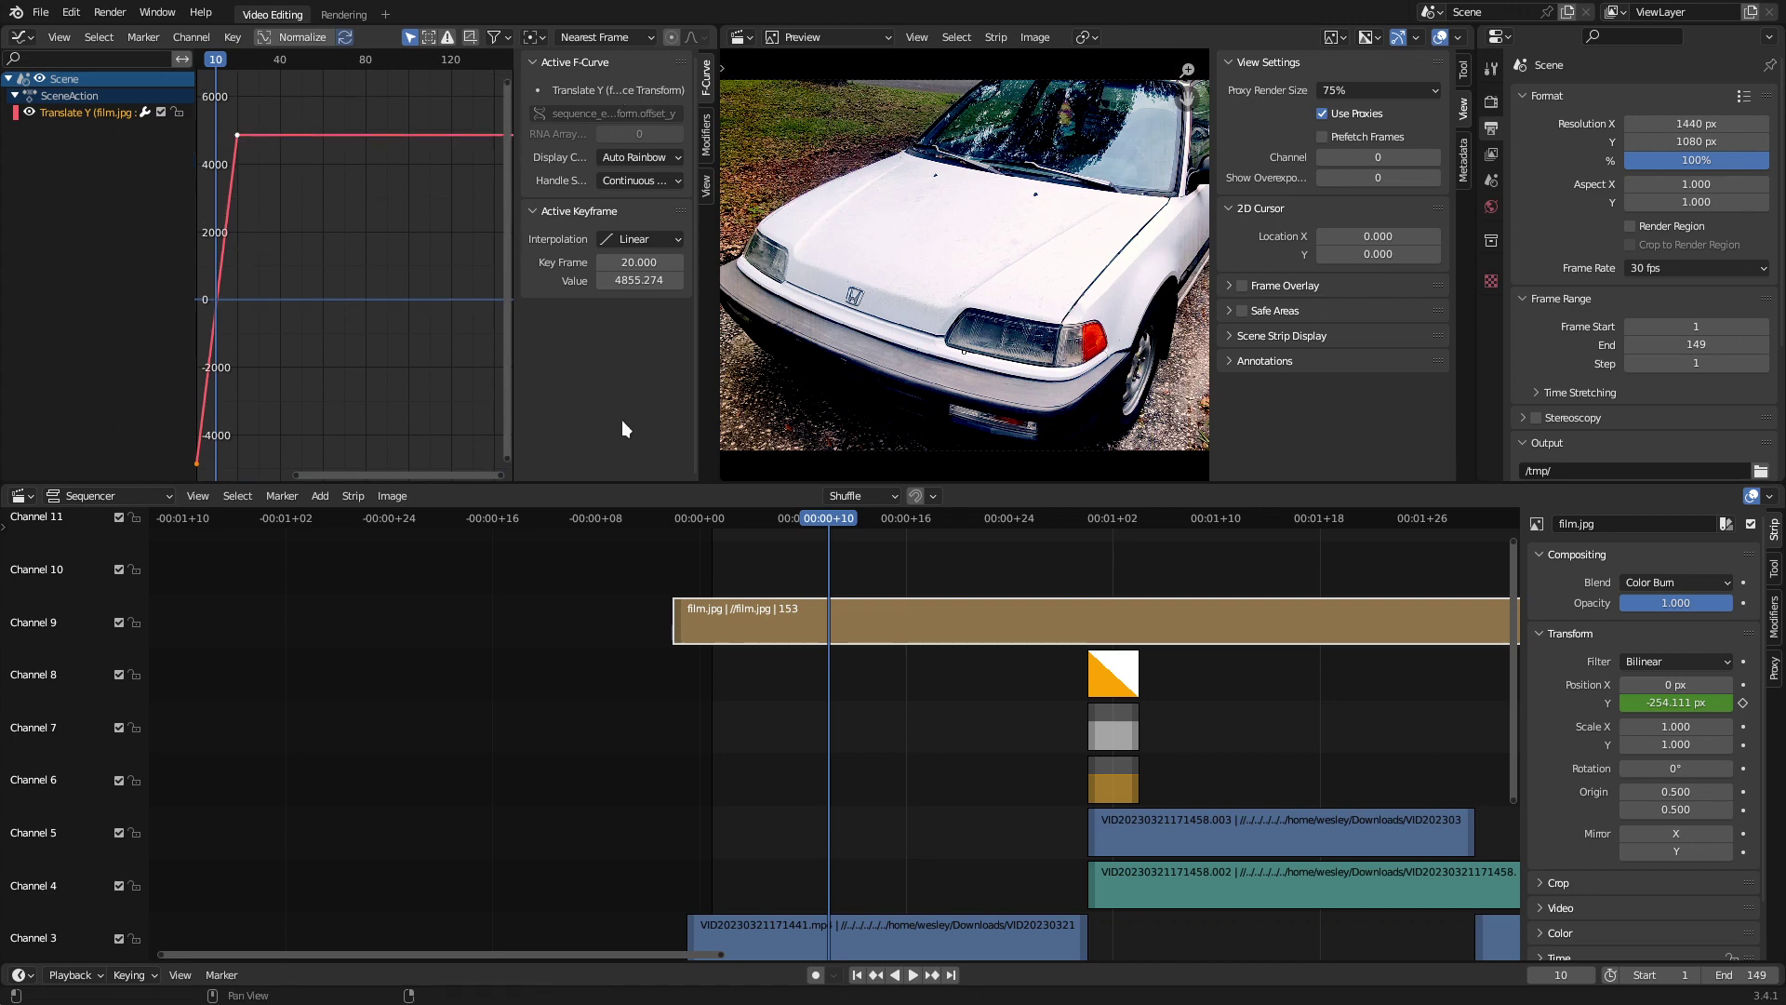
Add a Cycles modifier to the film.jpg strip's Y position curve
drag(821, 521, 951, 564)
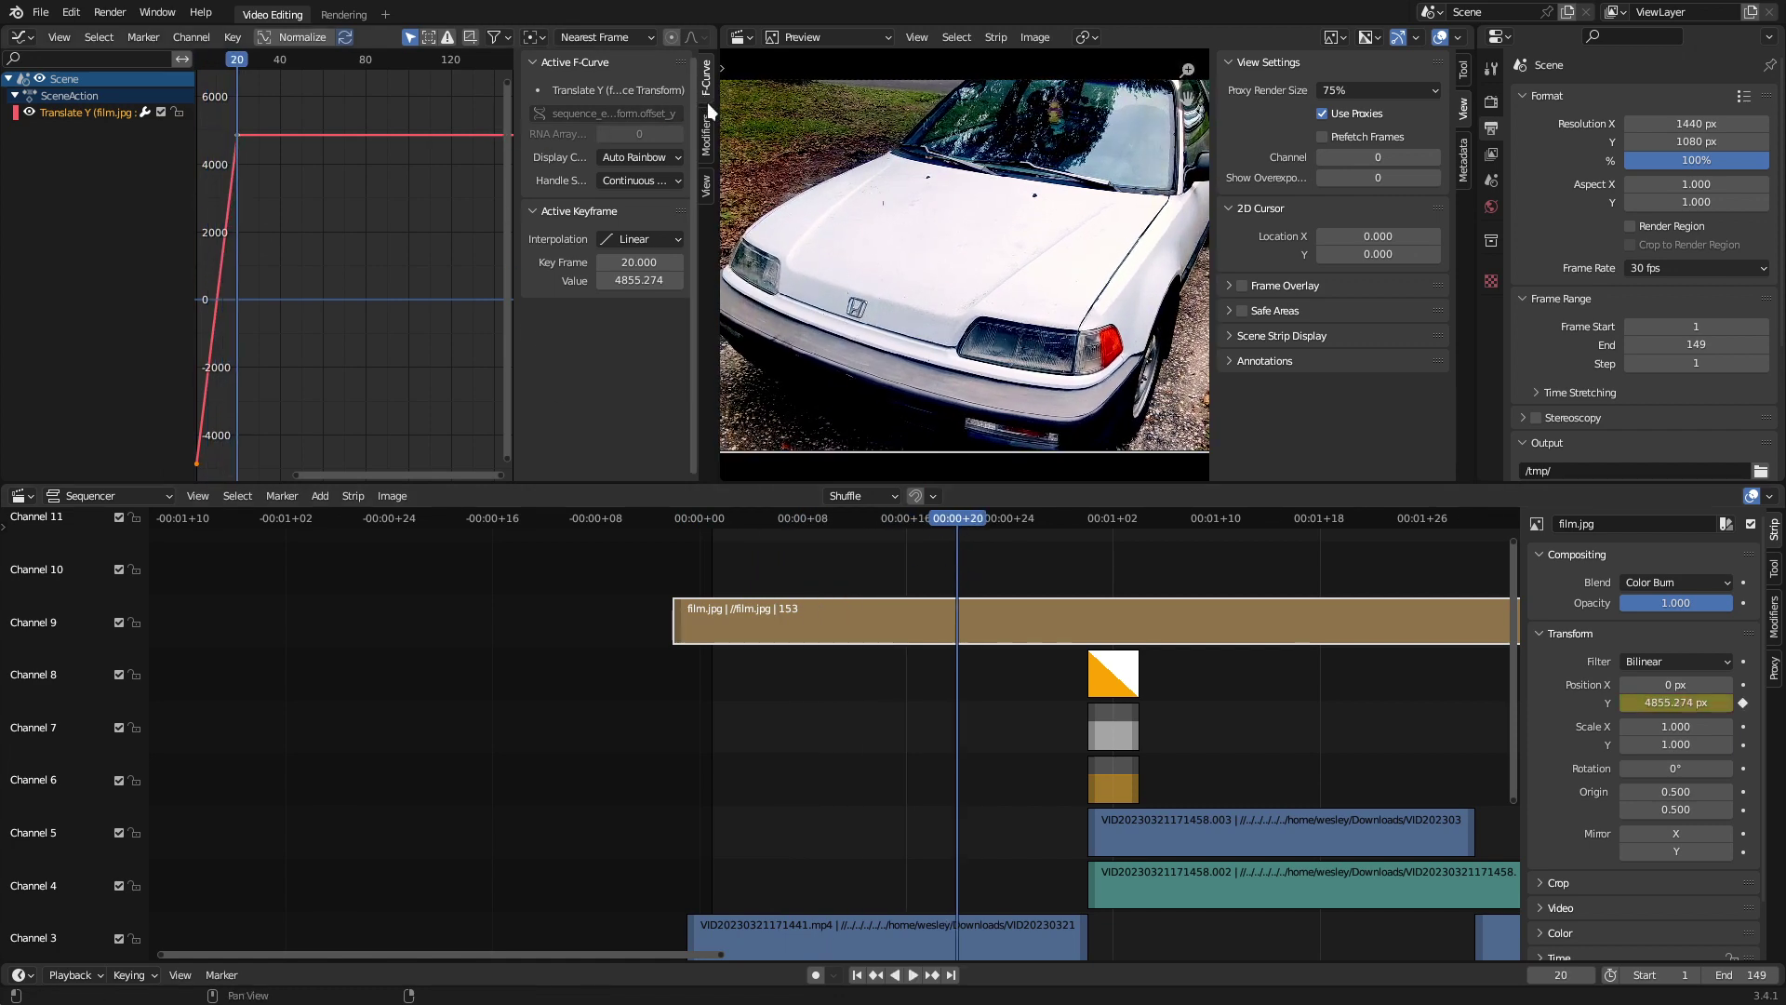
click(707, 135)
click(612, 66)
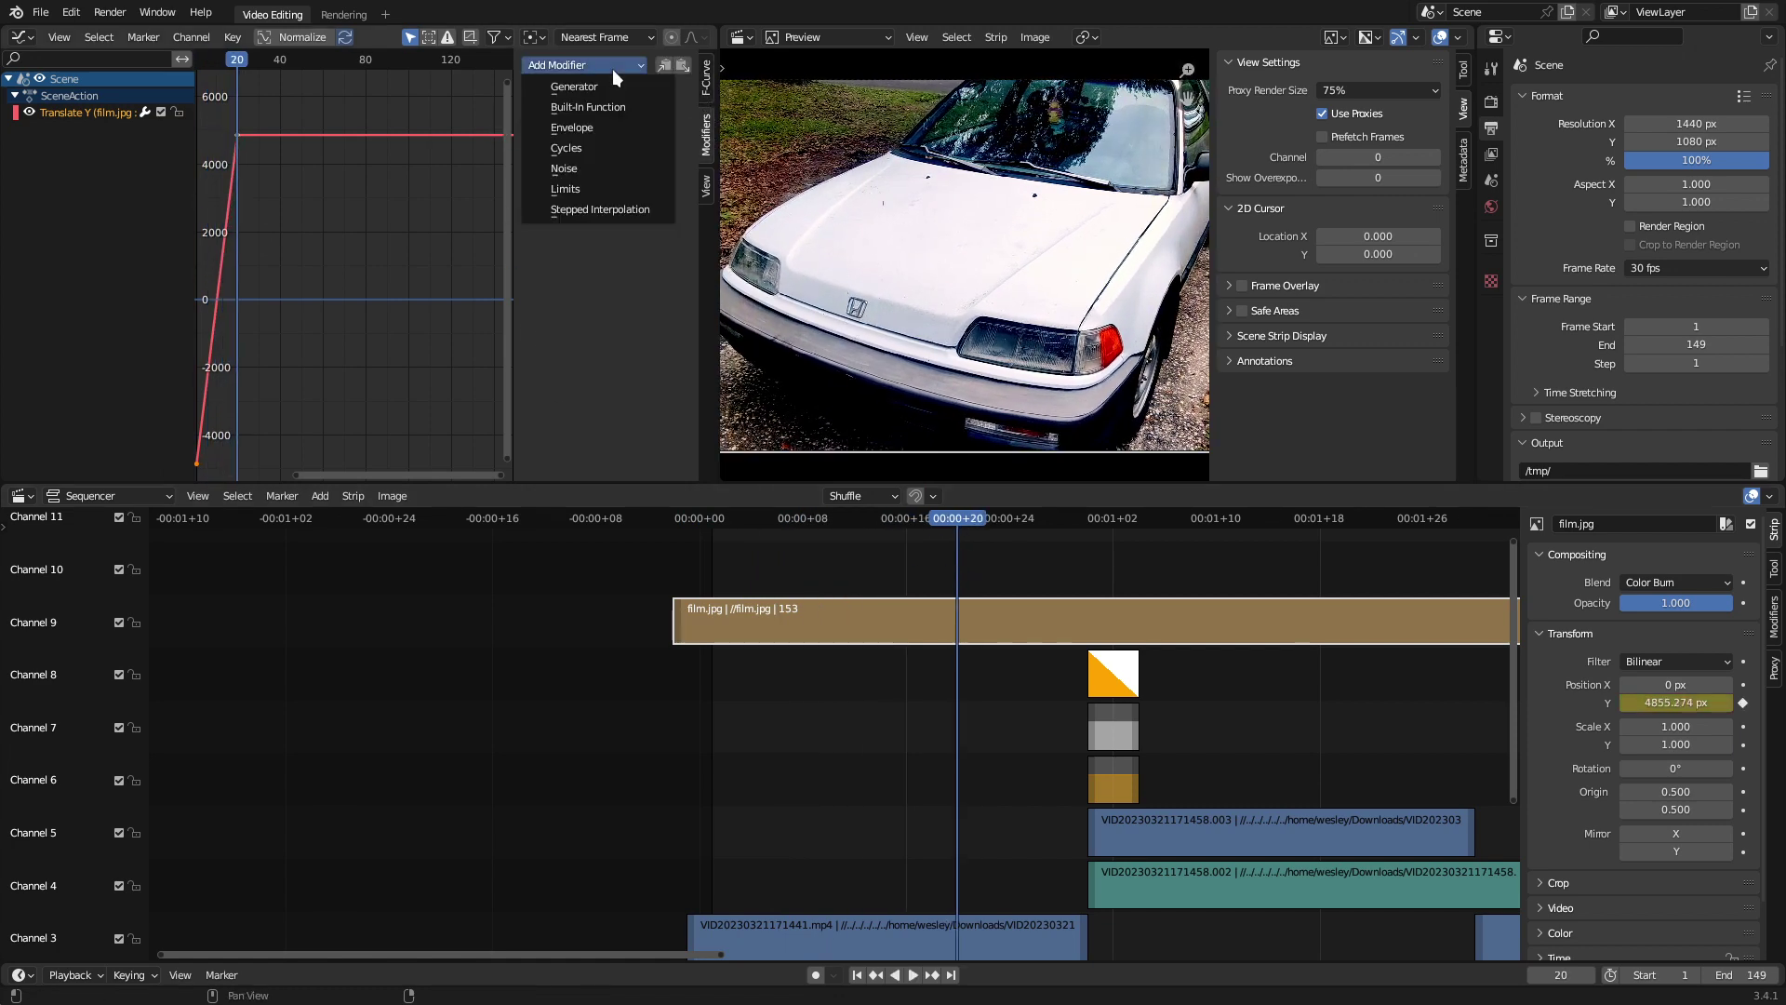
click(603, 149)
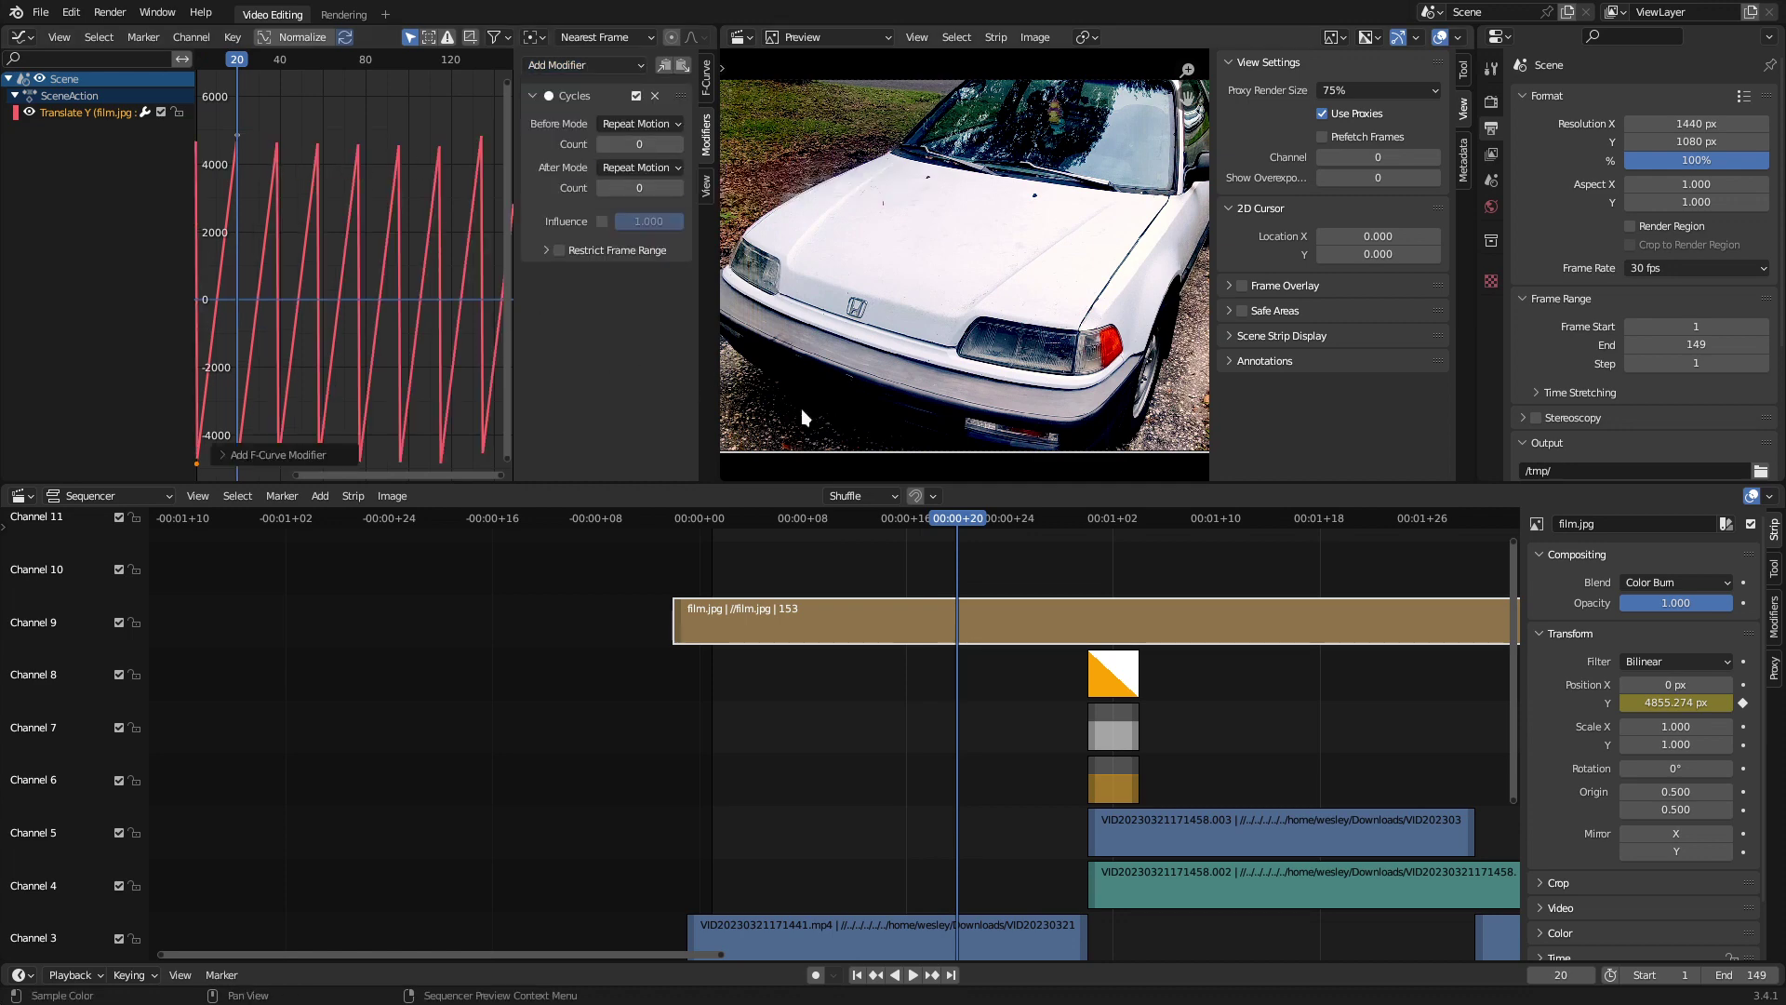
Play the edit in an enlarged preview to examine the looping film texture
drag(963, 515, 743, 532)
scroll(391, 317, down, 3)
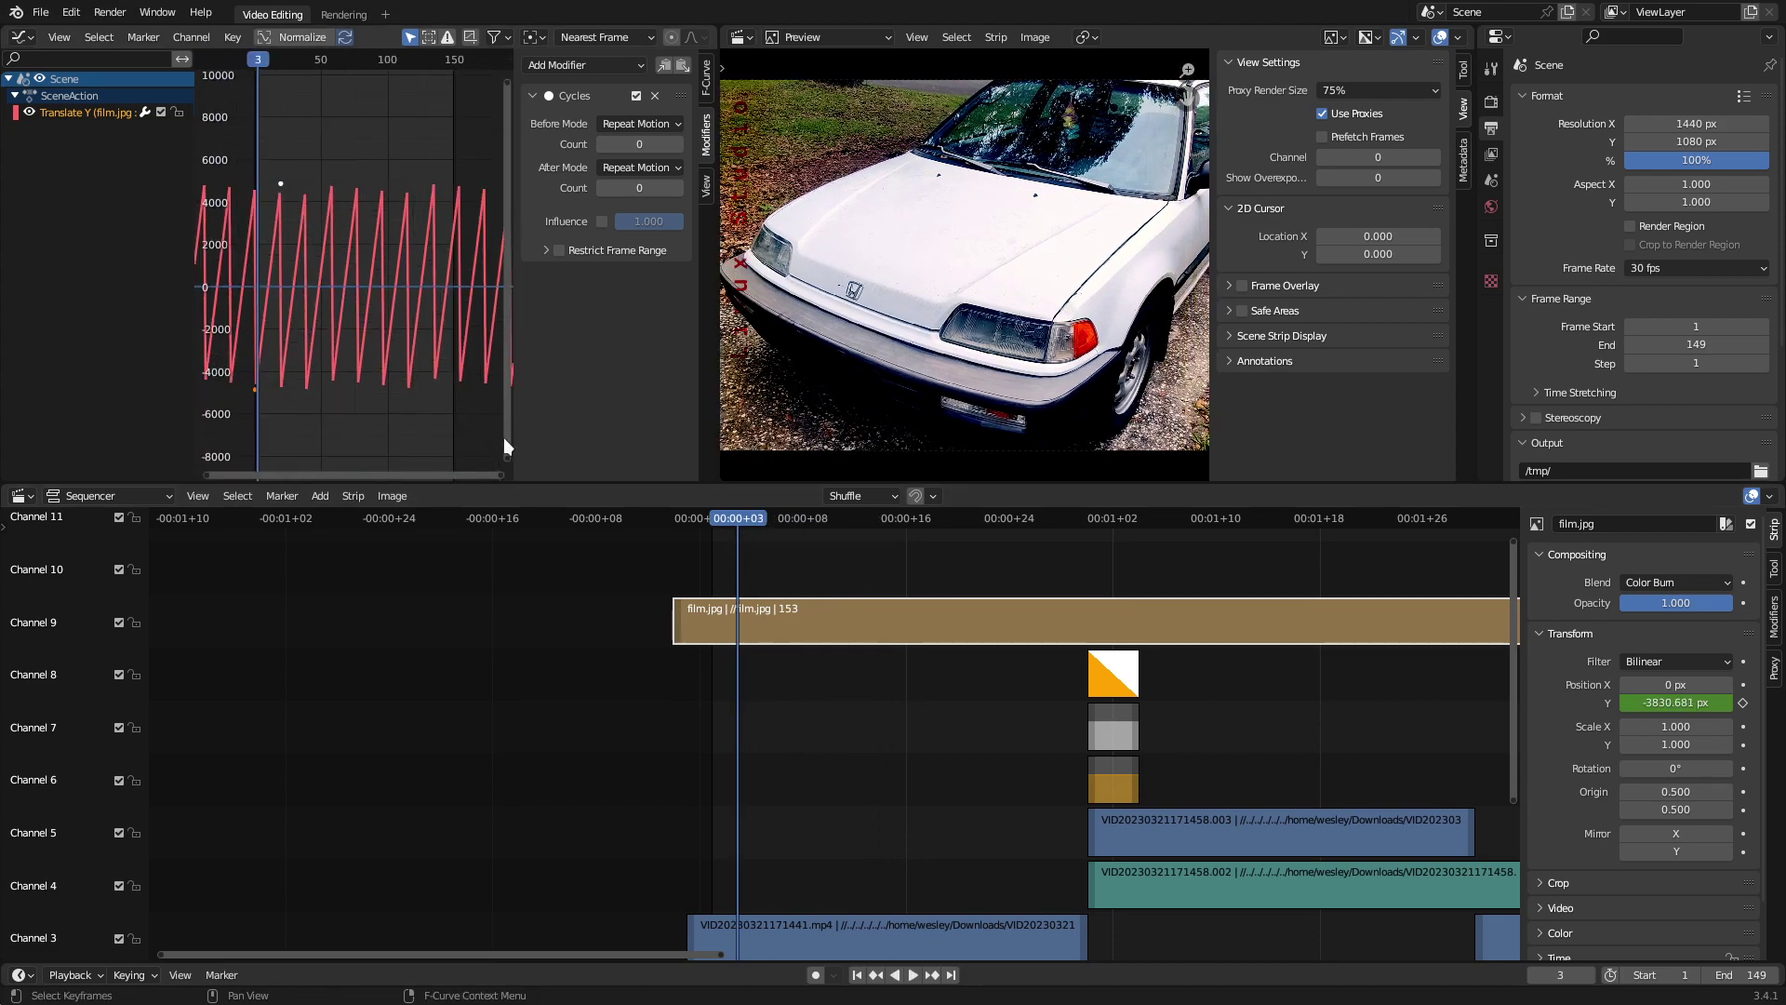
key(space)
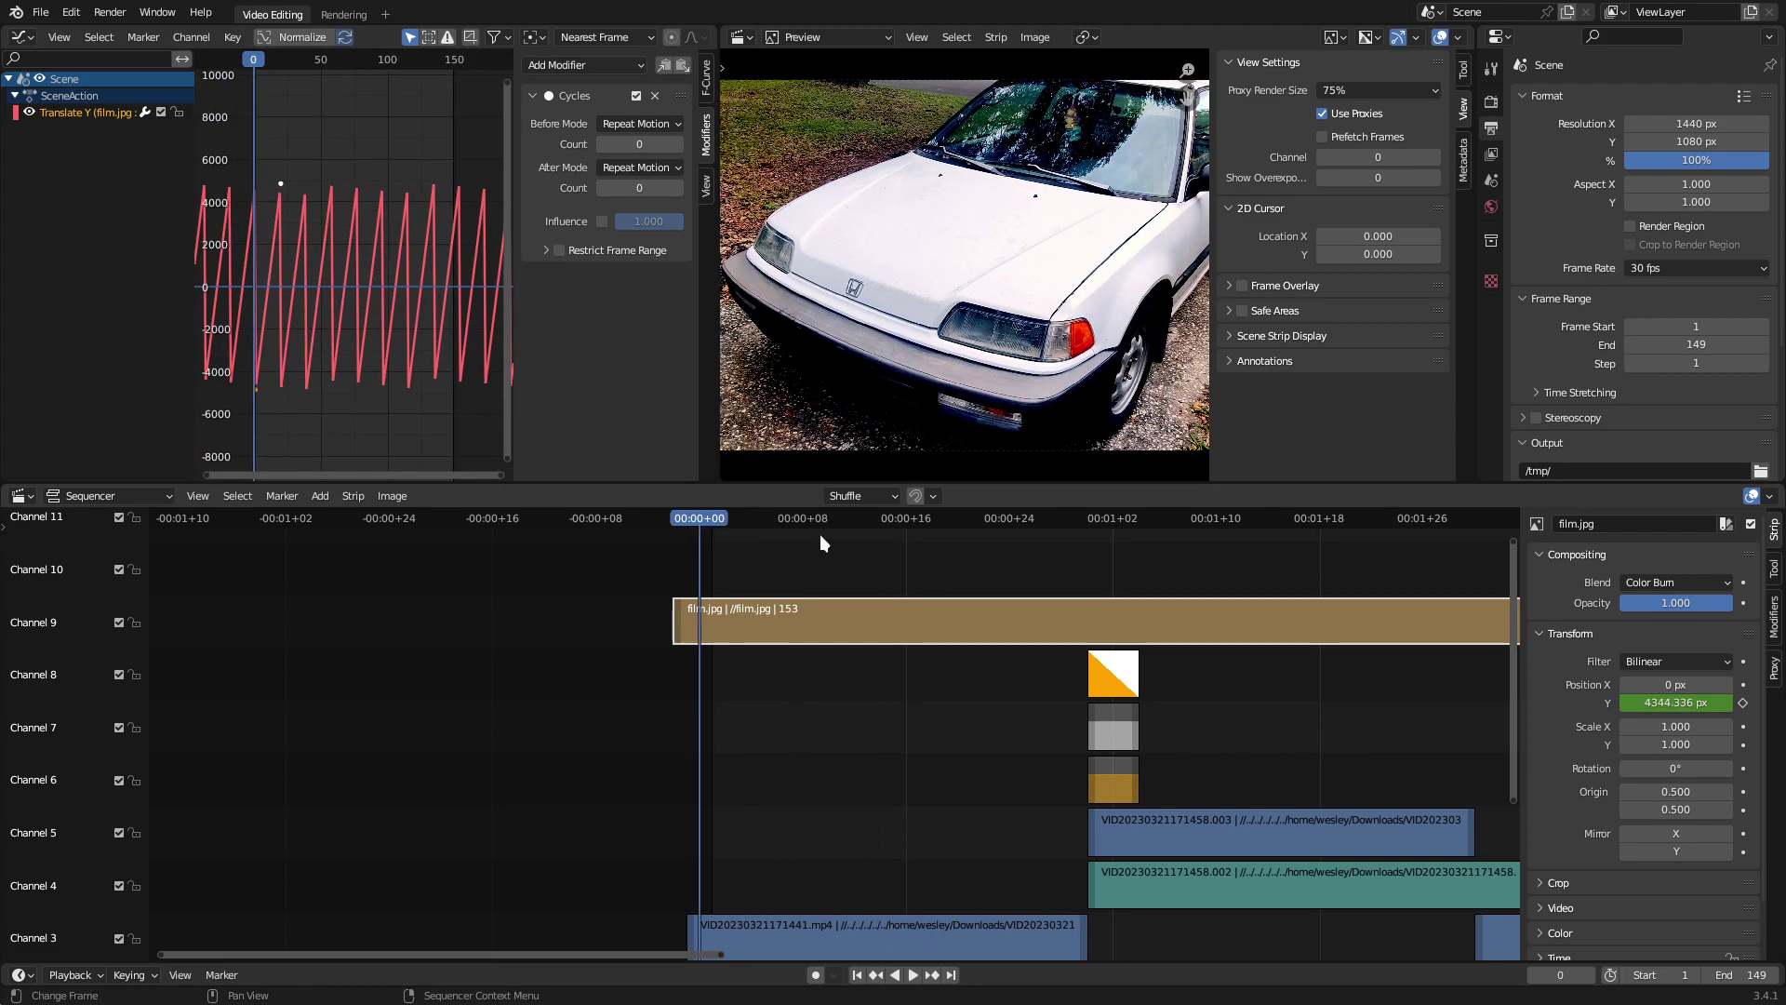
drag(712, 387, 431, 387)
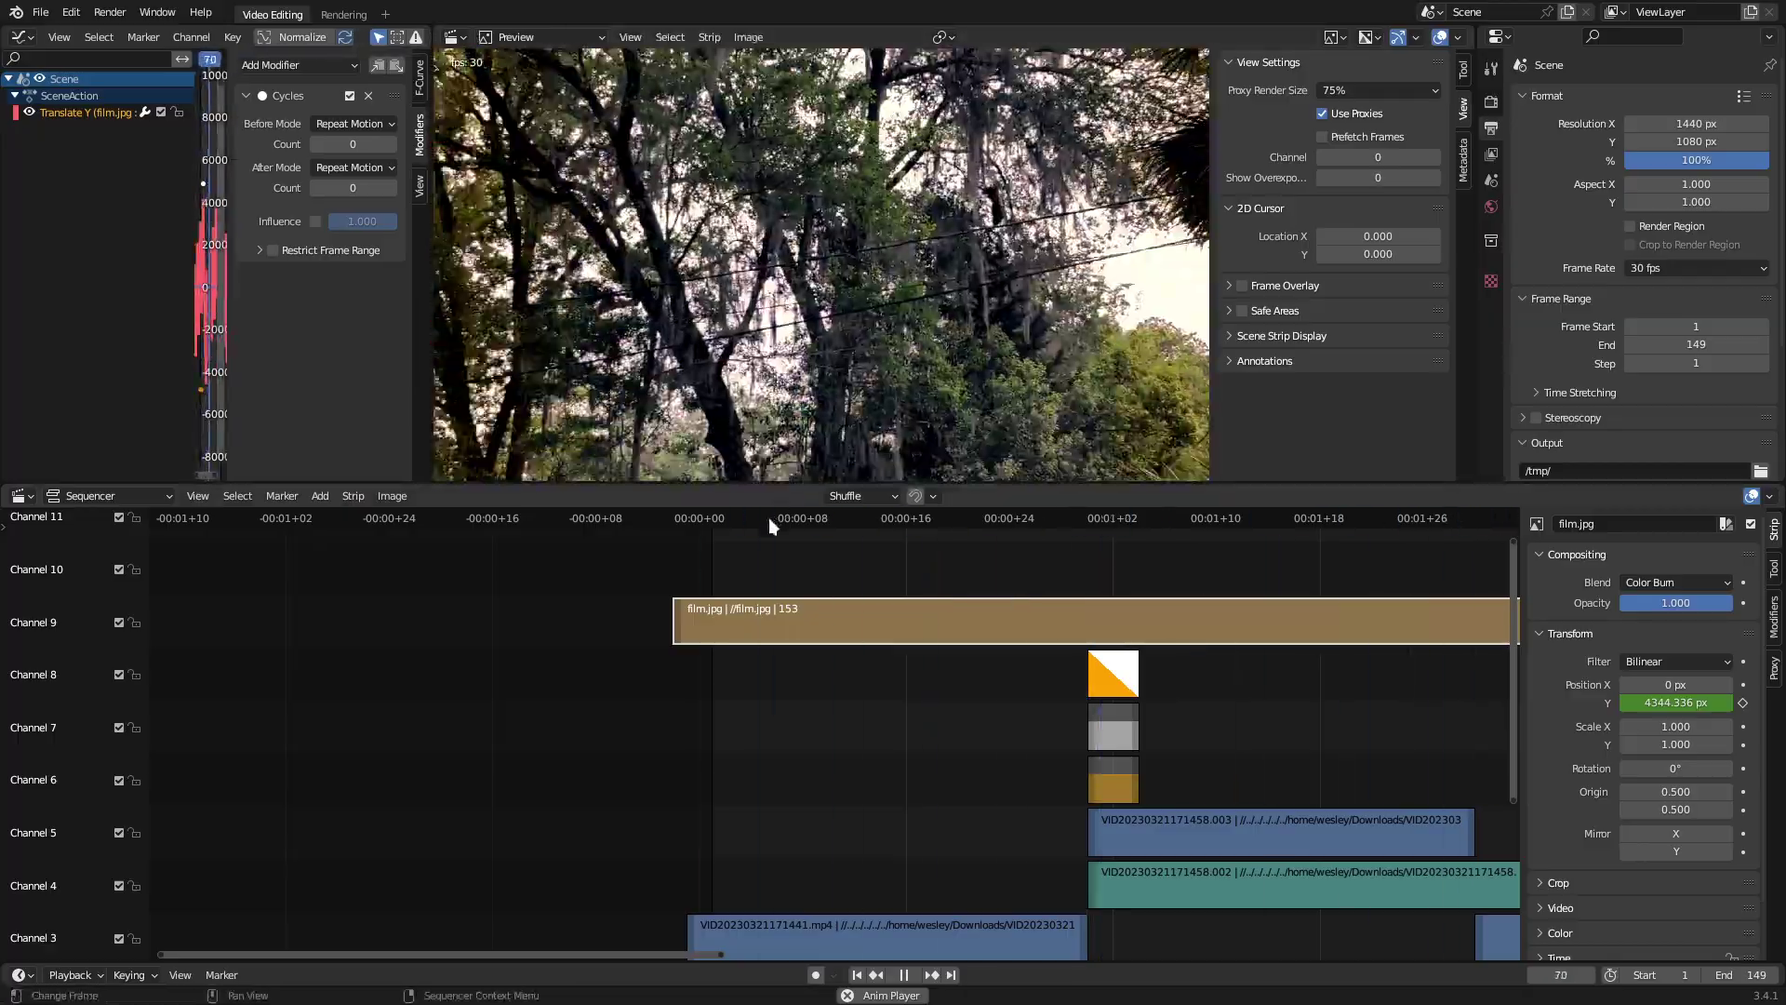
drag(765, 481, 769, 700)
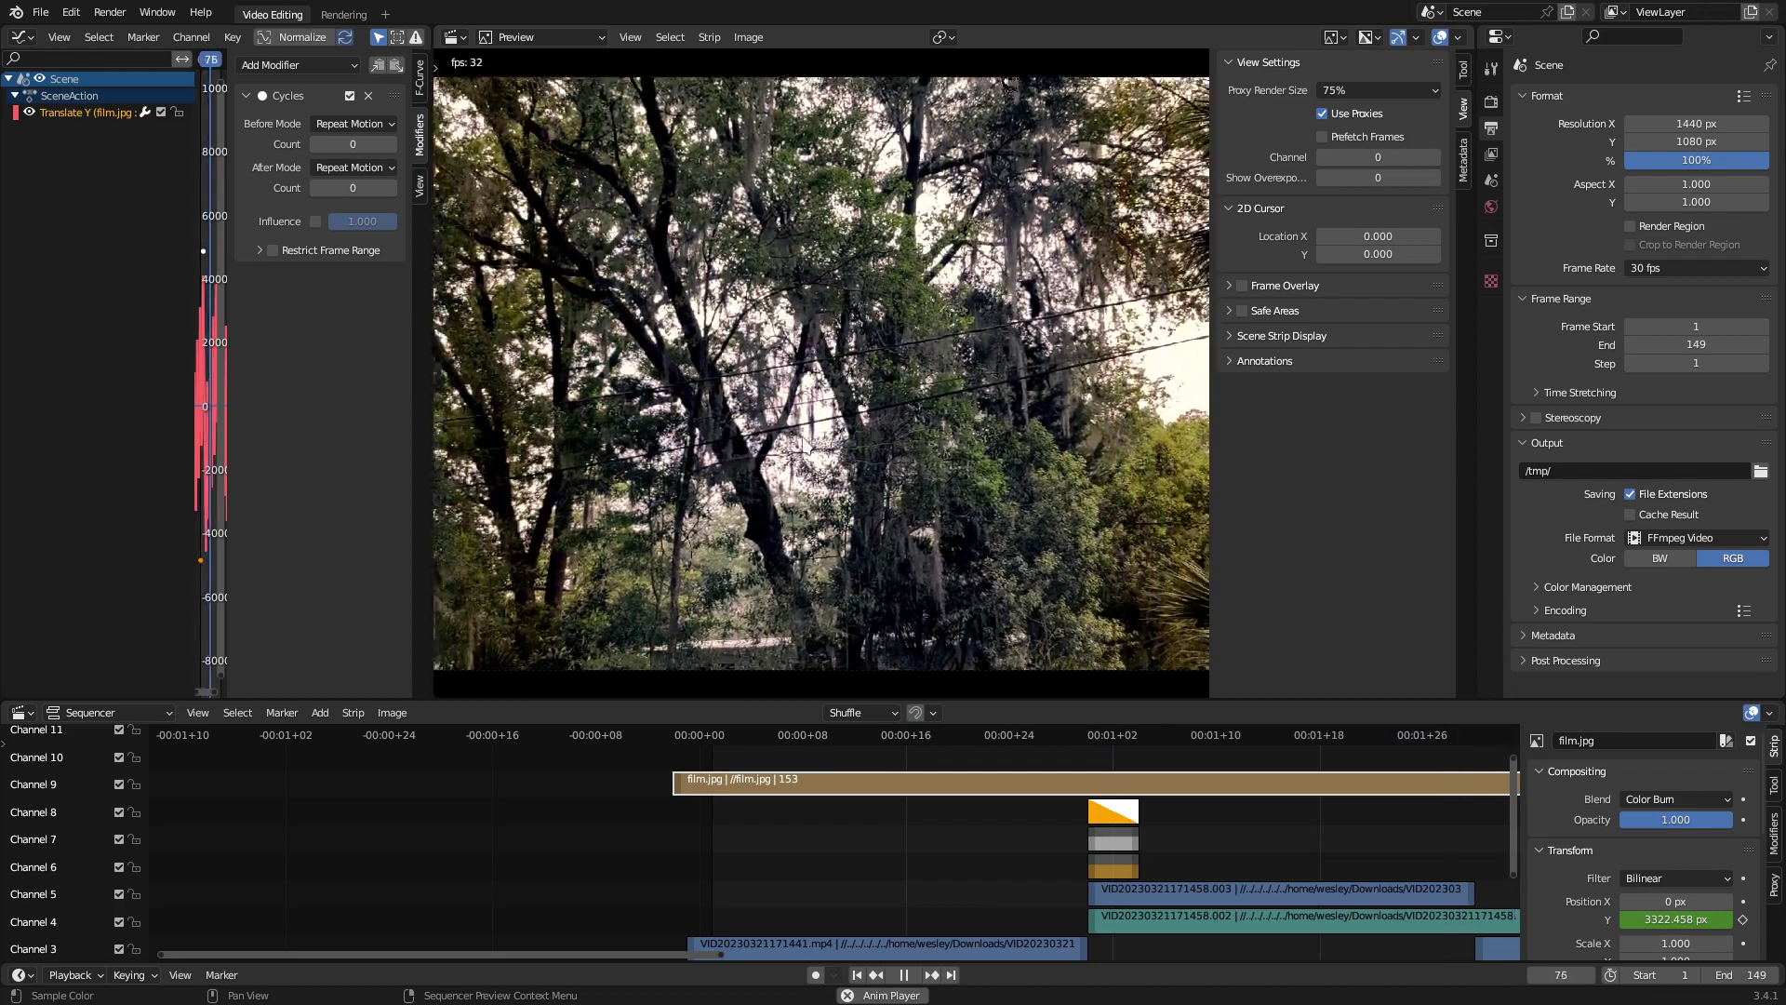
key(space)
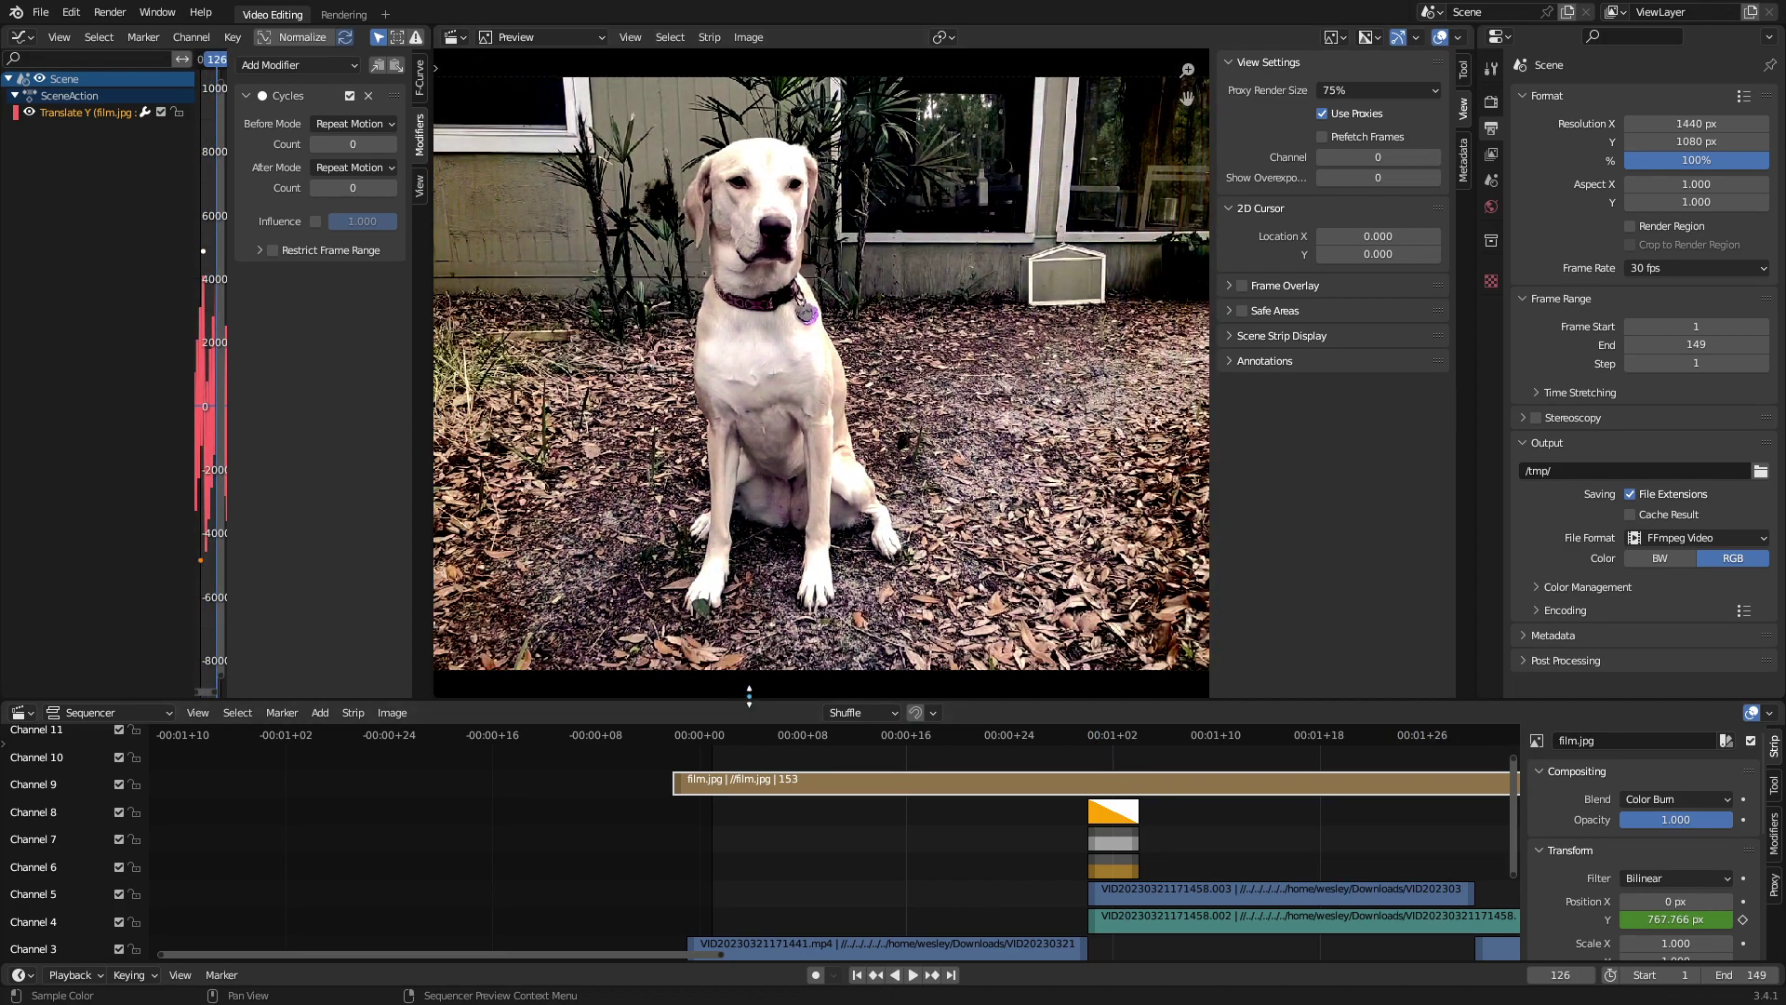
Group all strips of the edit into one meta strip and move it down to channel 1
drag(748, 704, 750, 452)
scroll(723, 728, down, 3)
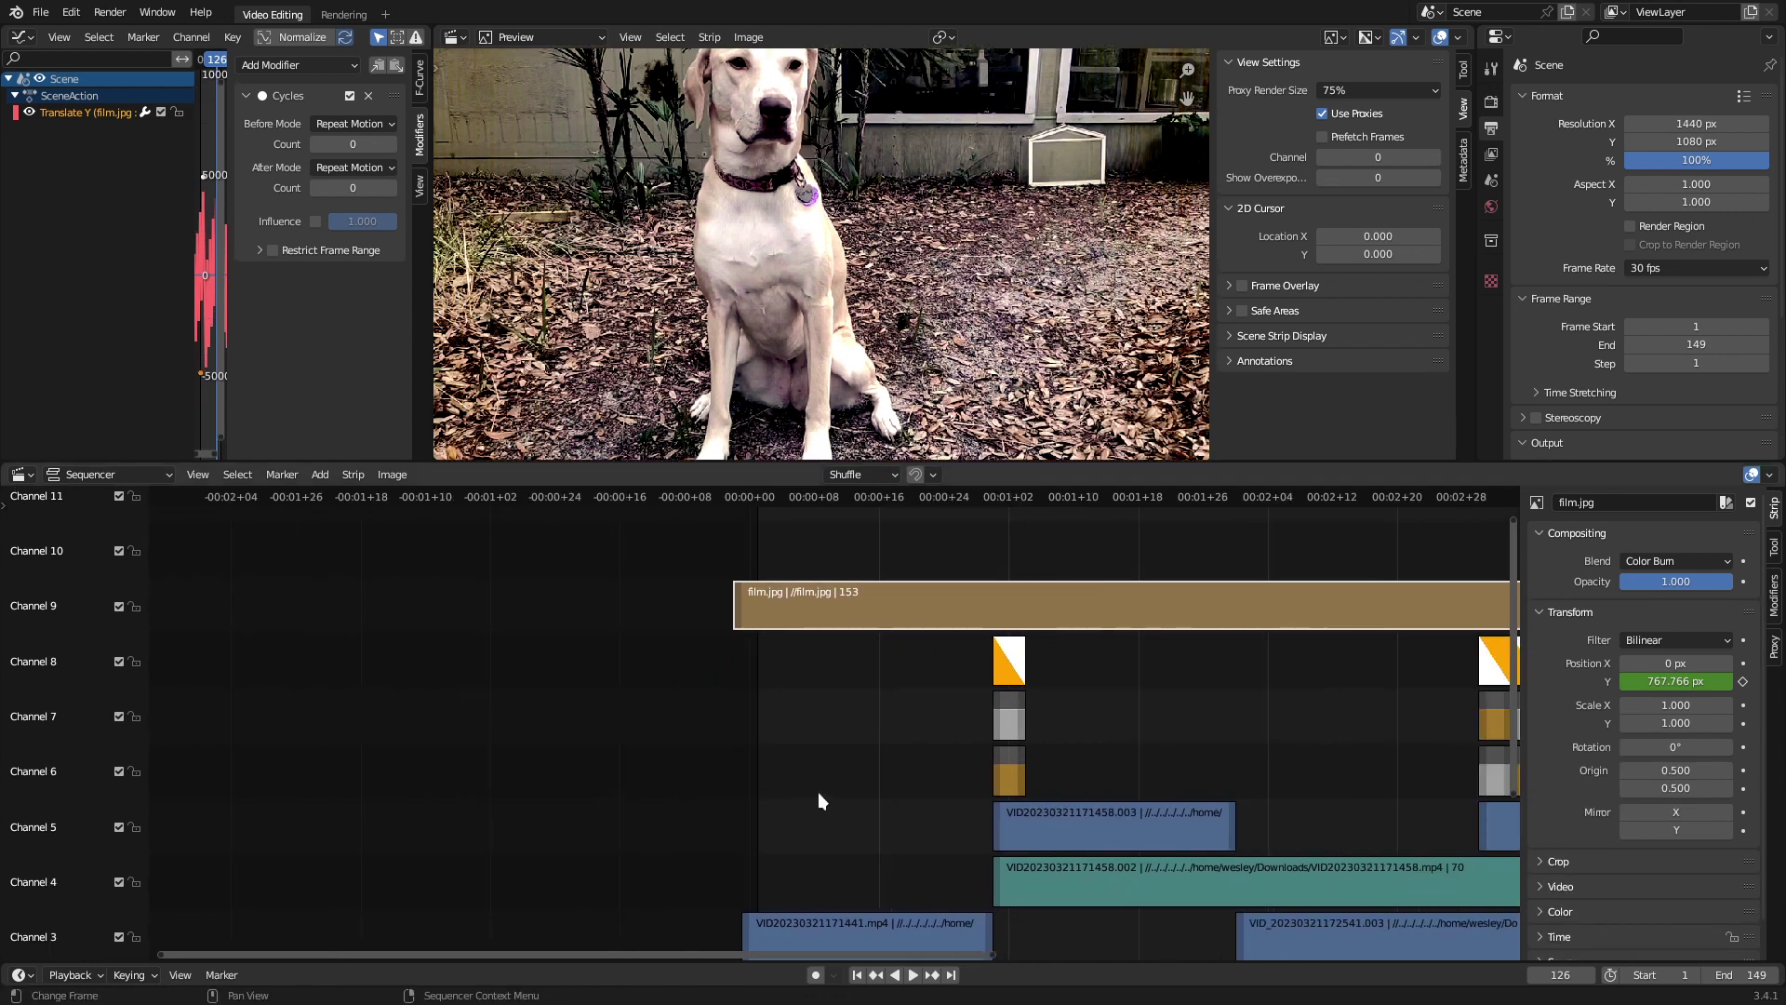
middle_drag(819, 793, 417, 760)
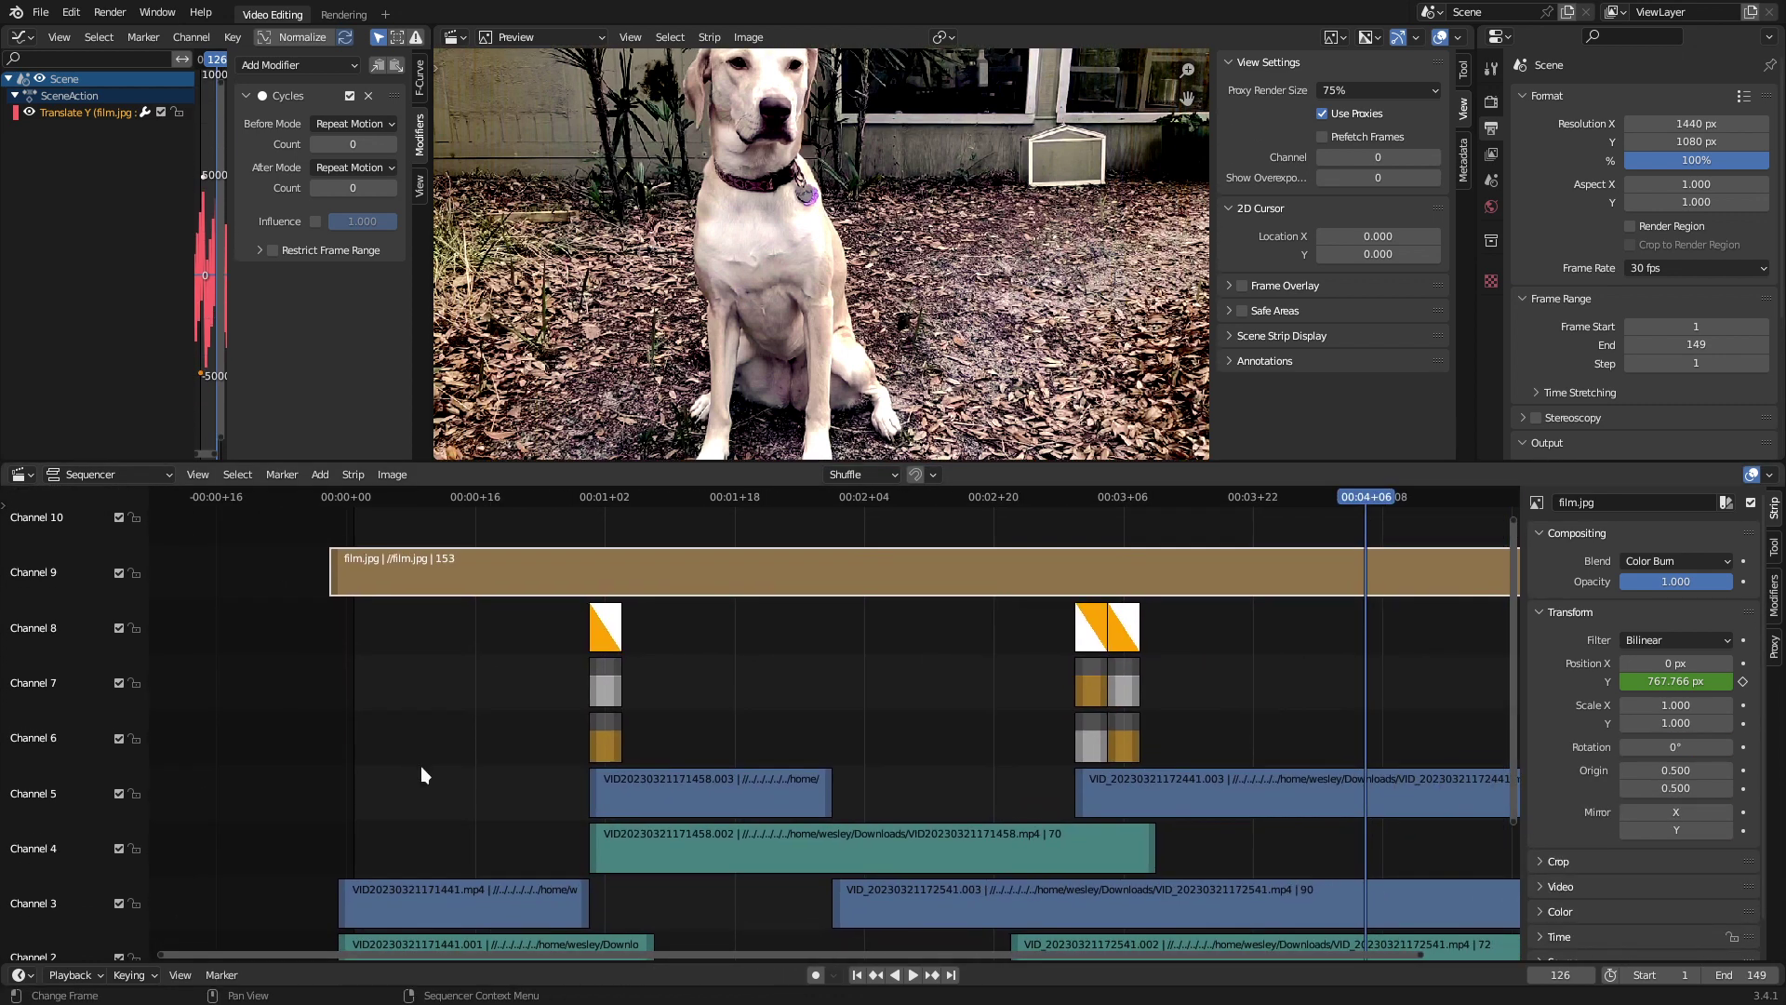
scroll(477, 780, down, 2)
middle_drag(528, 819, 466, 753)
scroll(411, 700, down, 2)
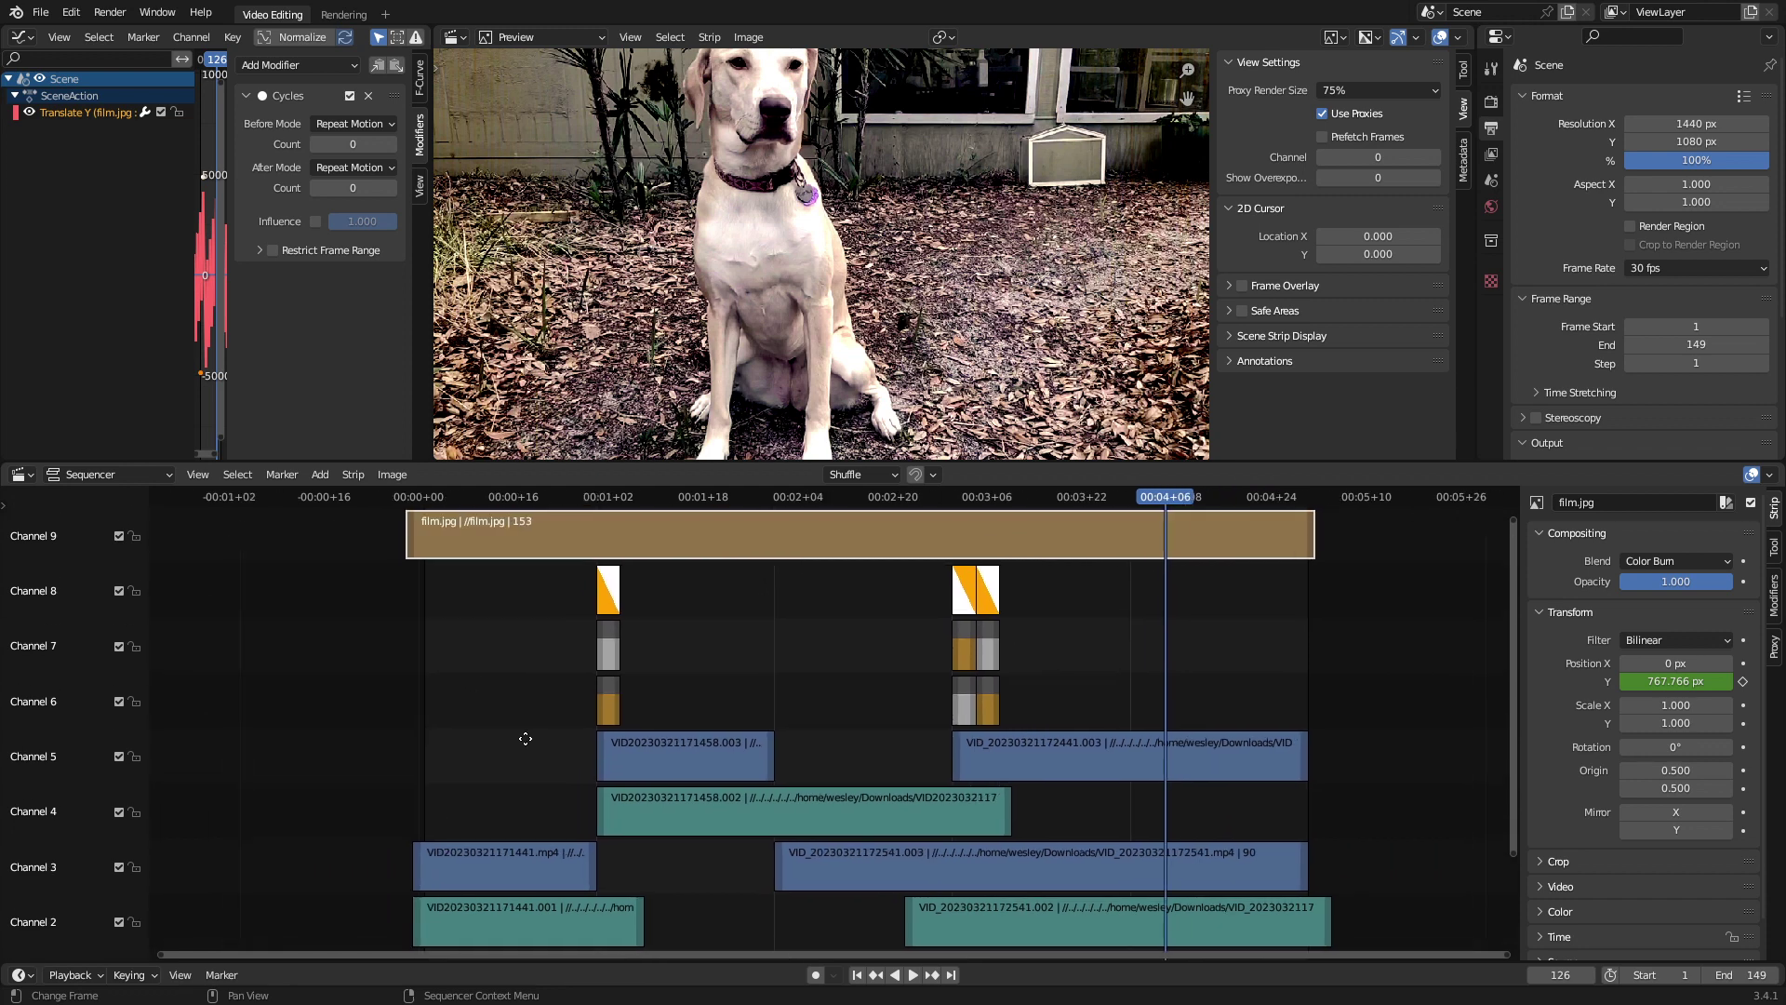
drag(310, 510, 1361, 928)
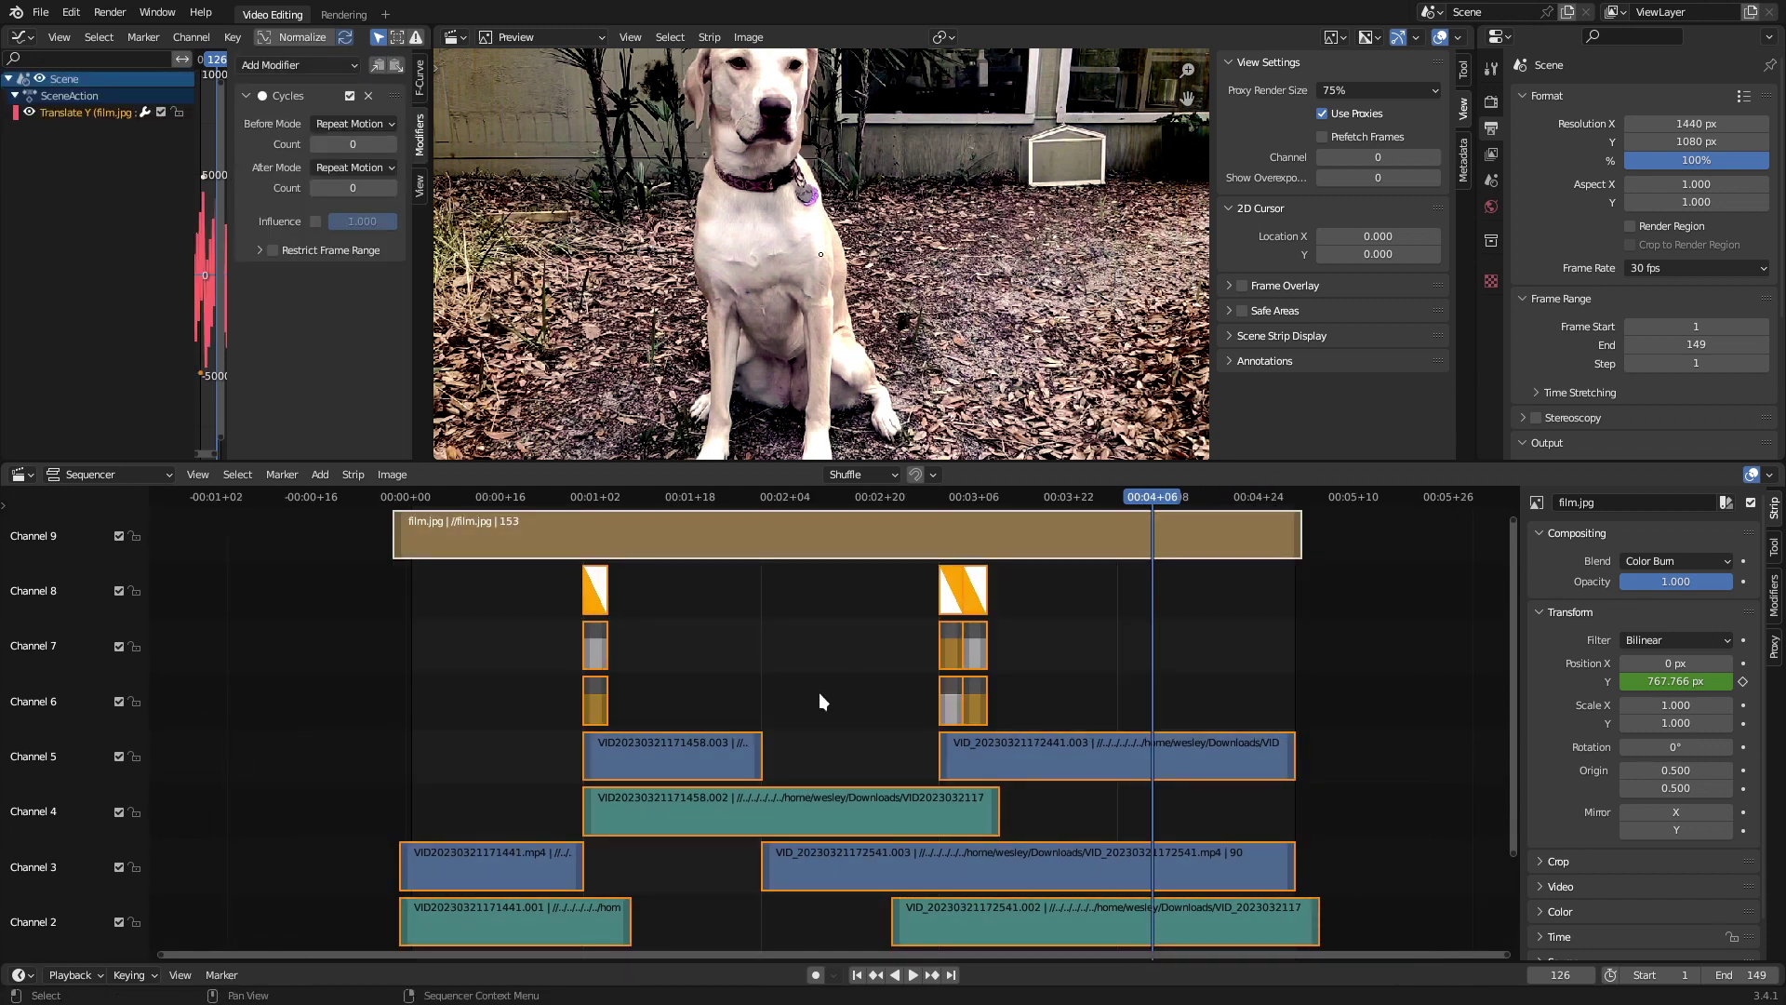
key(ctrl+g)
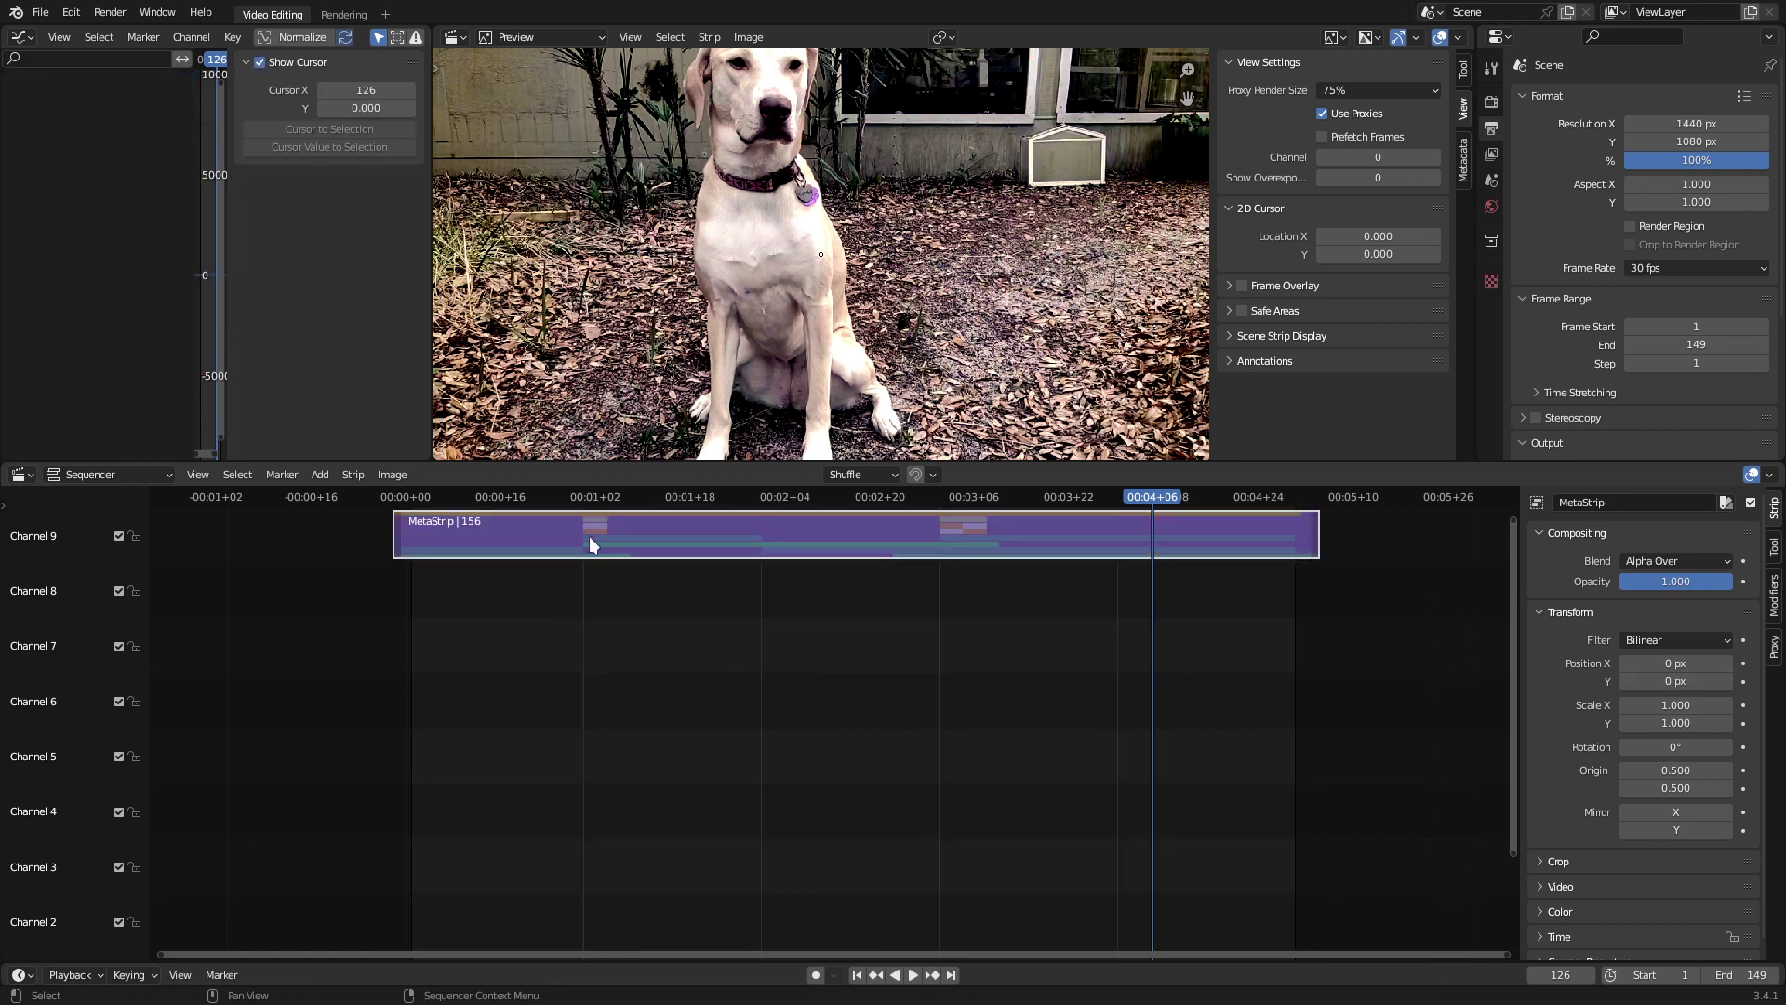
drag(590, 537, 761, 913)
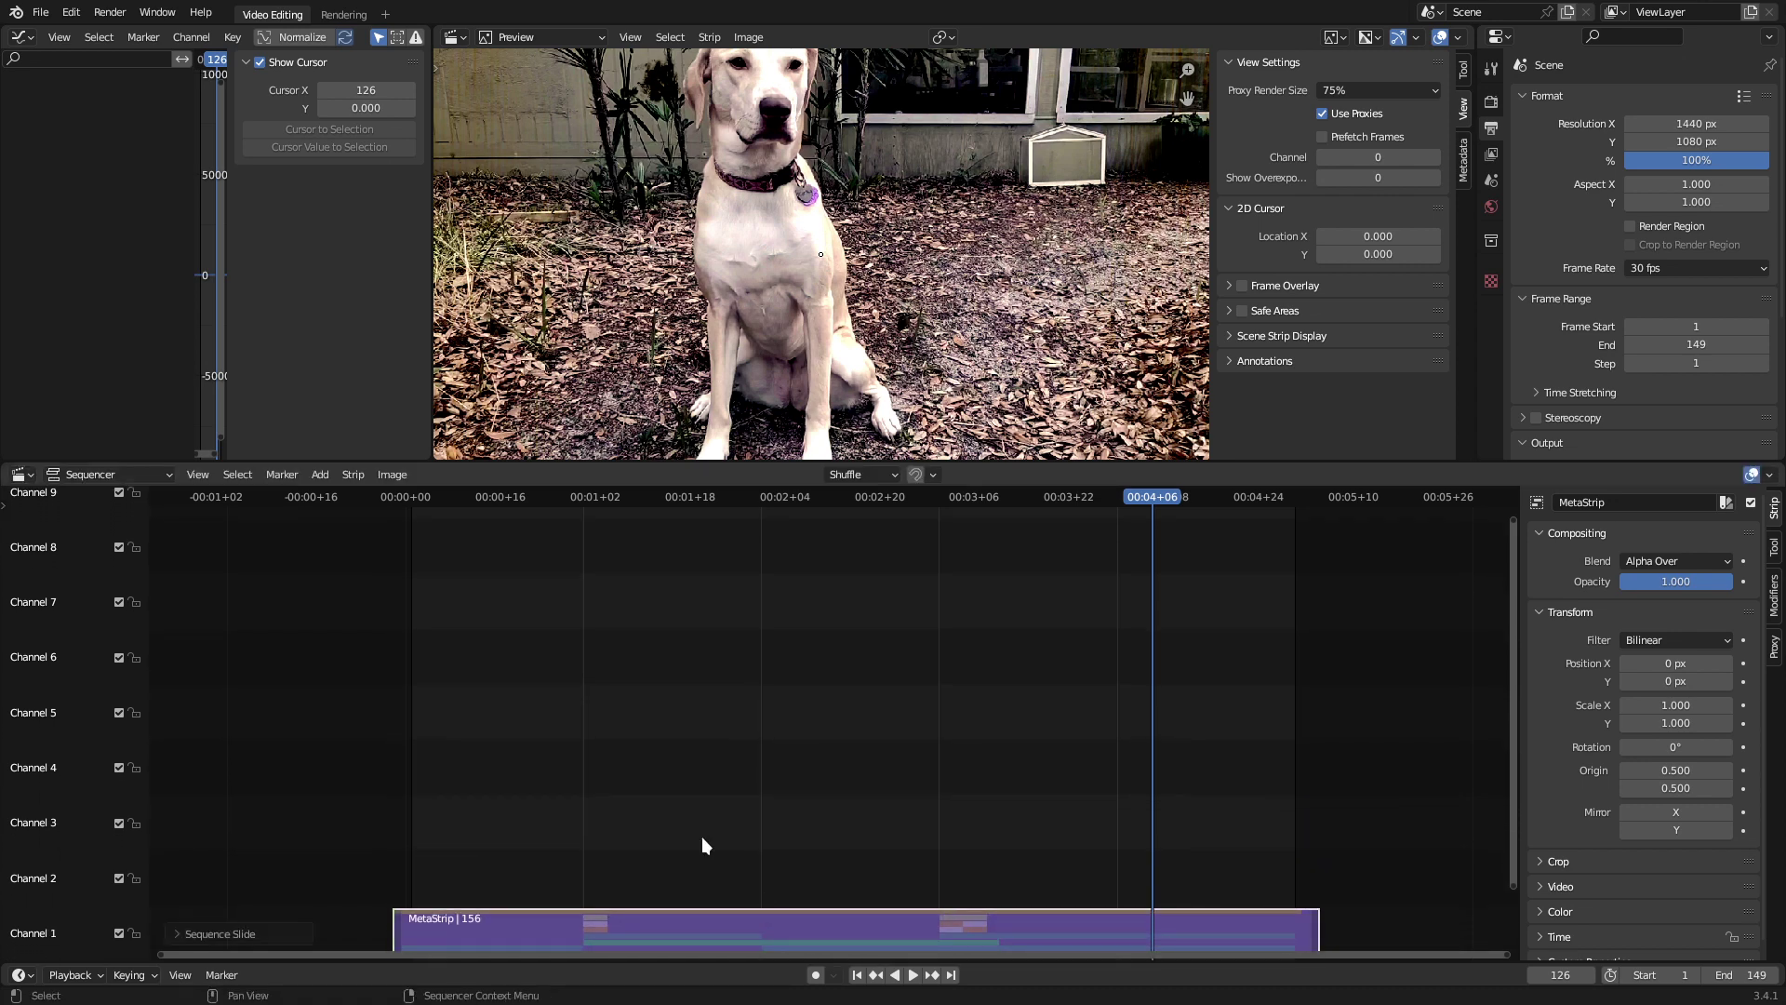
Set the meta strip's Strobe to 30/18 and play the edit from the start
drag(383, 493, 619, 577)
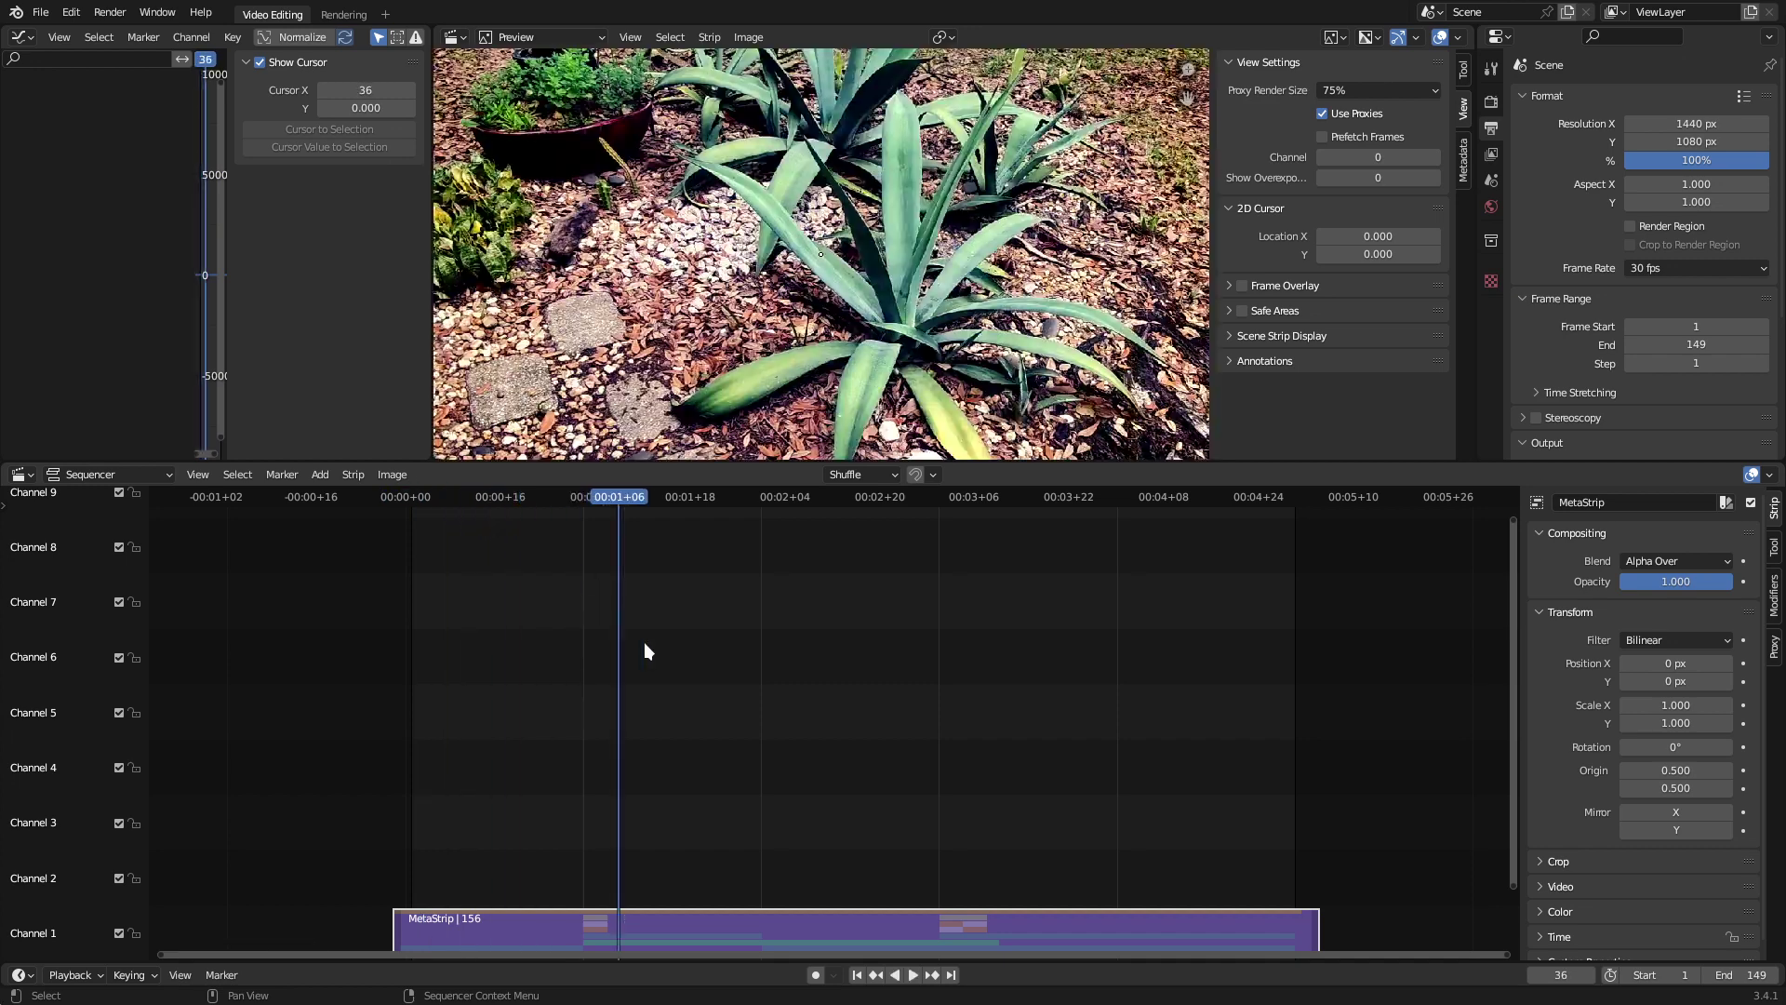
click(1540, 884)
scroll(1537, 851, down, 2)
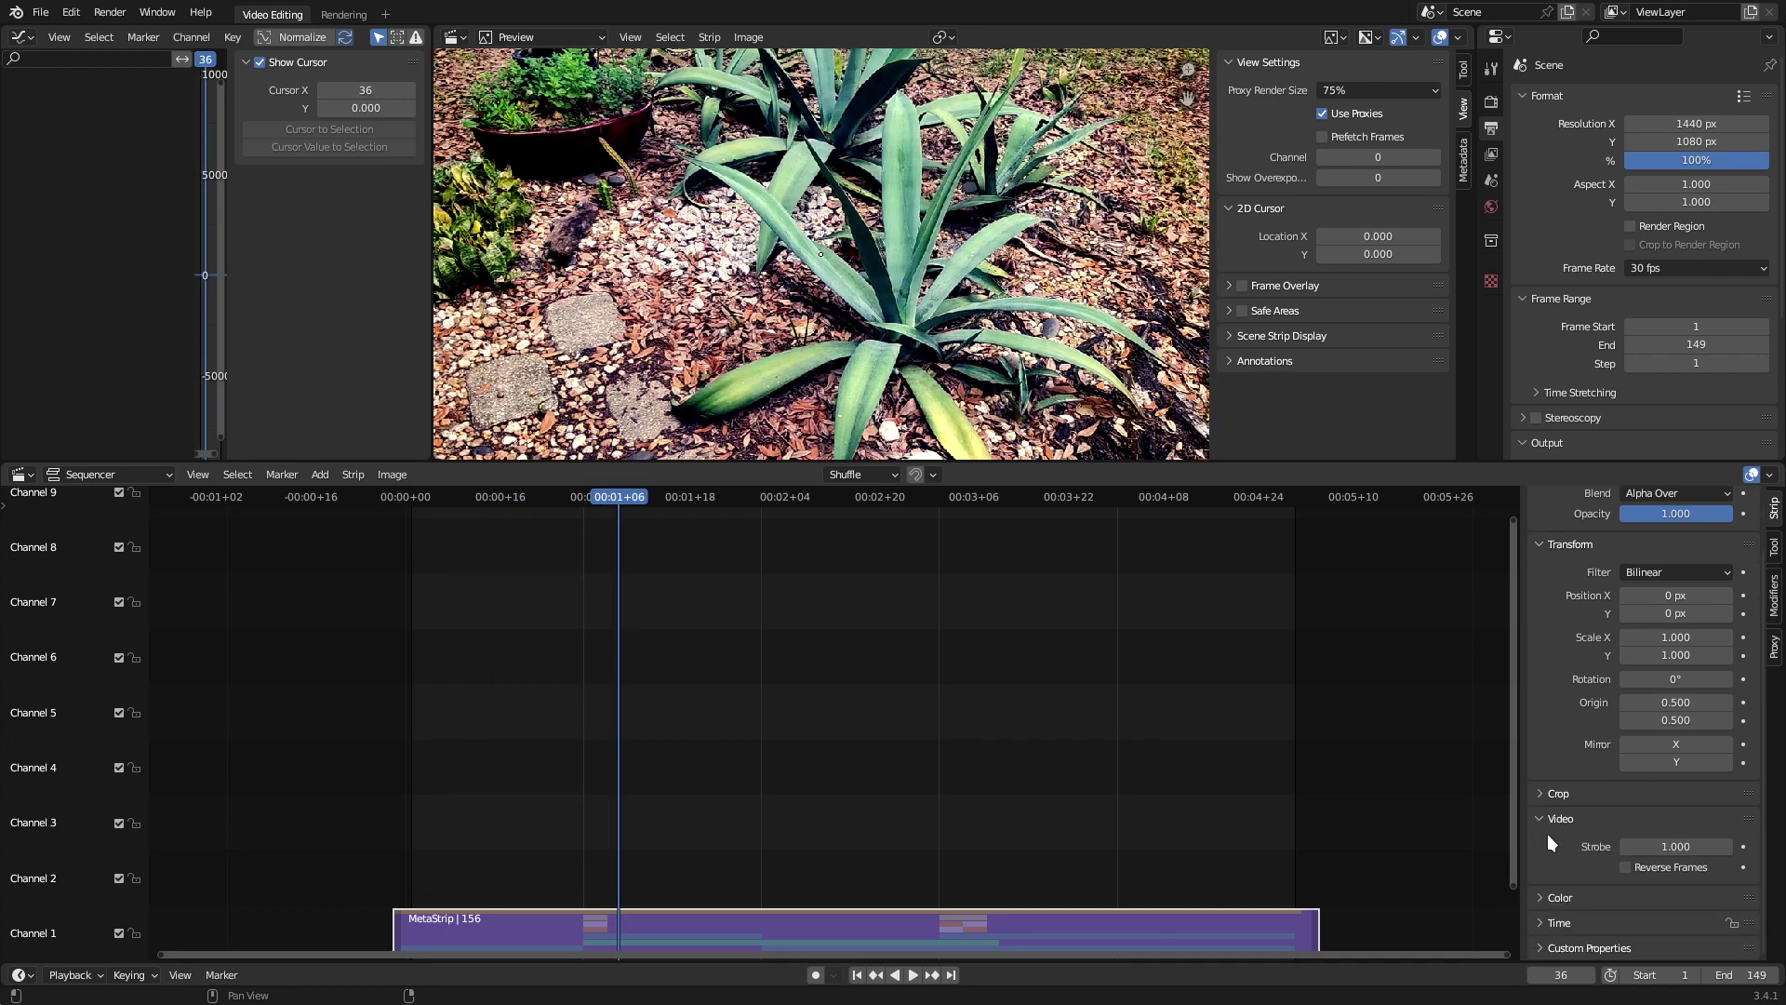
click(1674, 846)
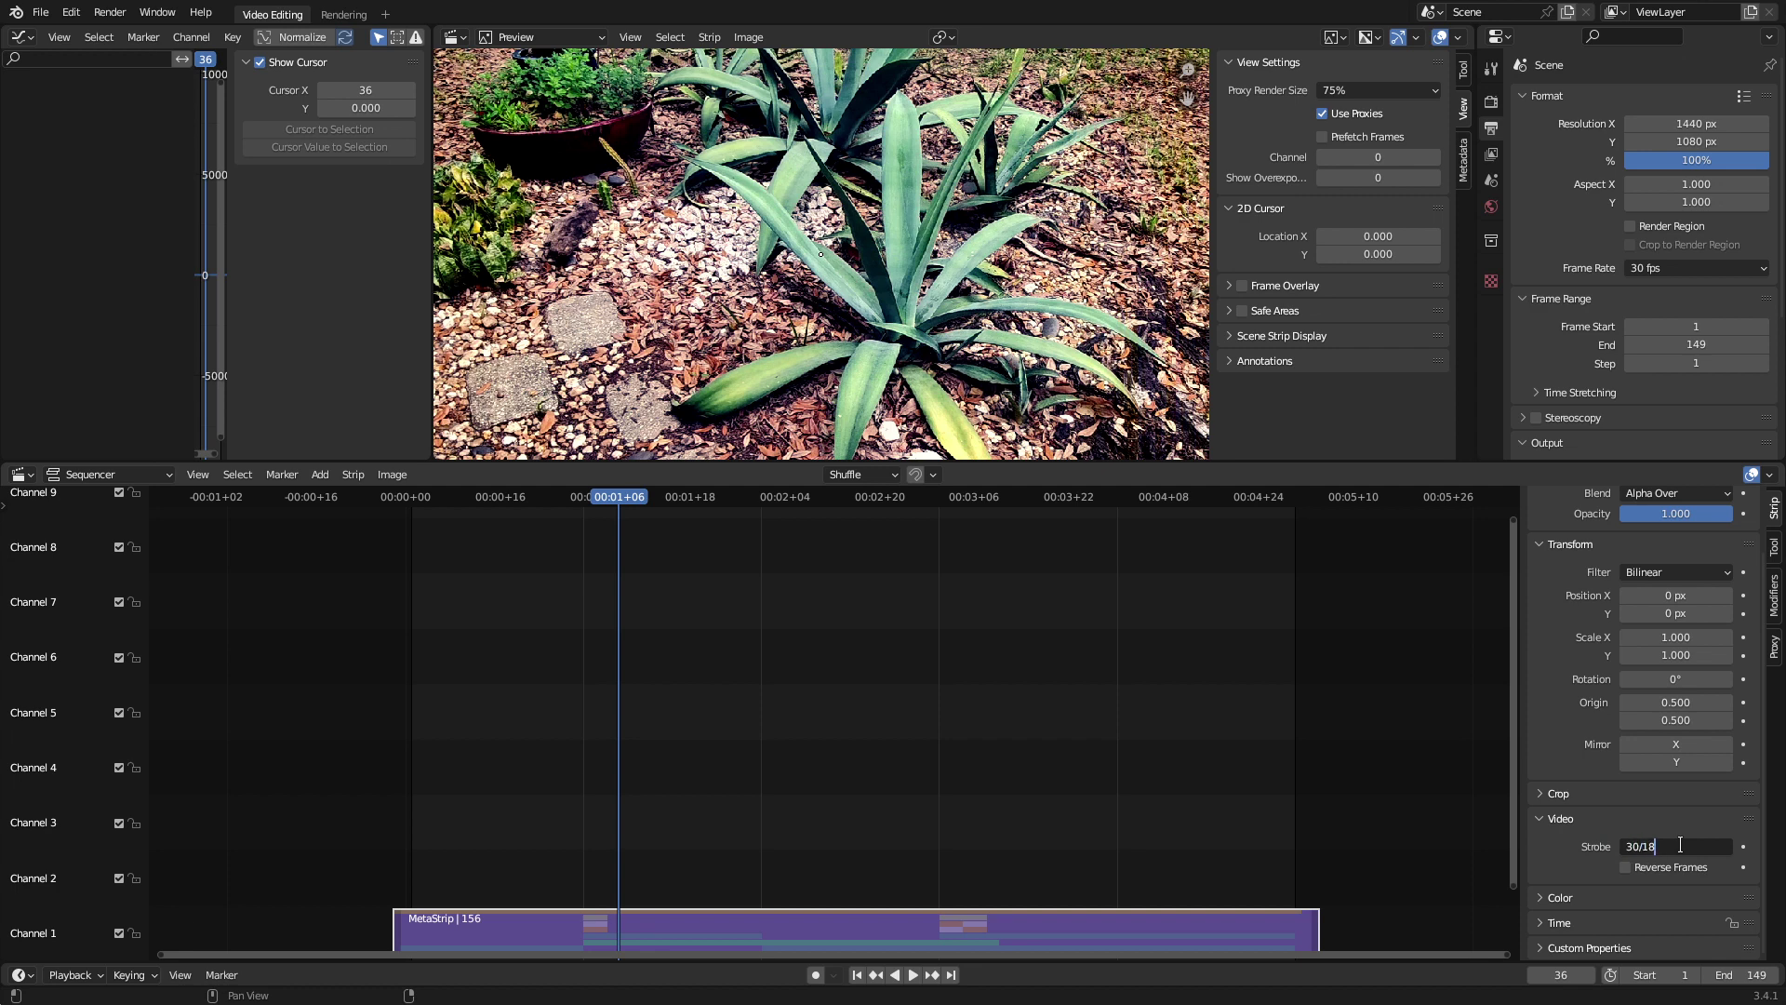
key(Return)
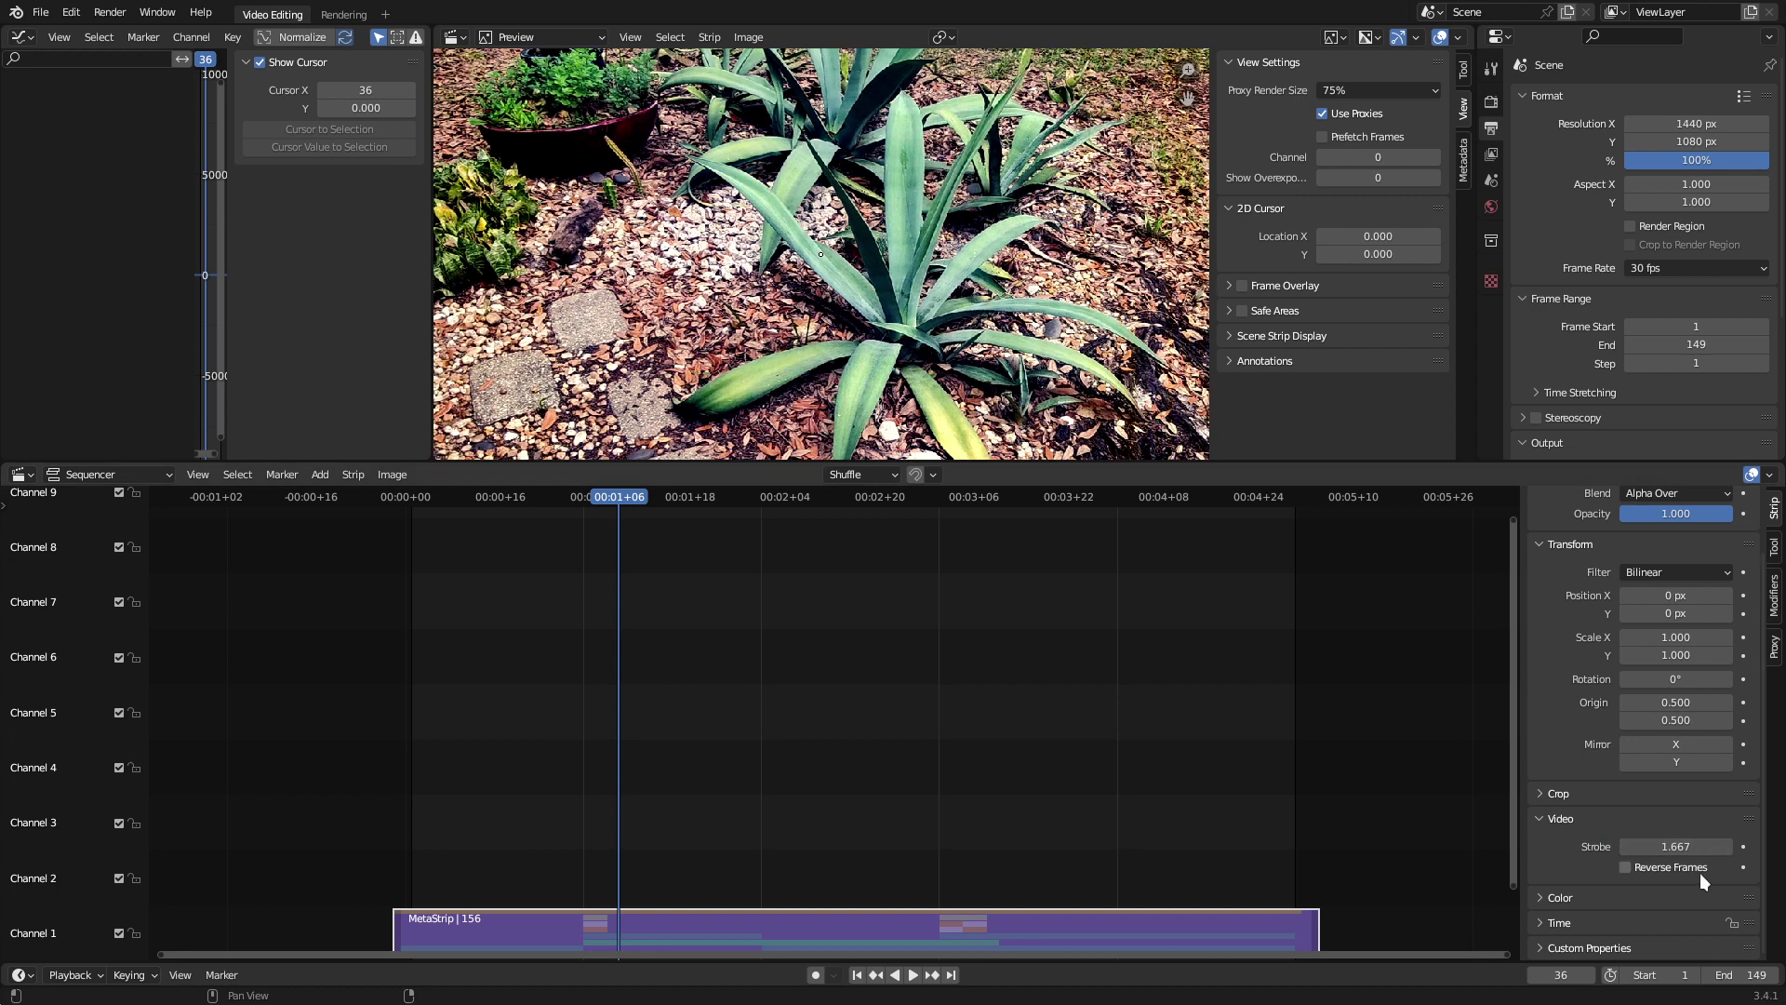
drag(614, 498, 405, 500)
key(space)
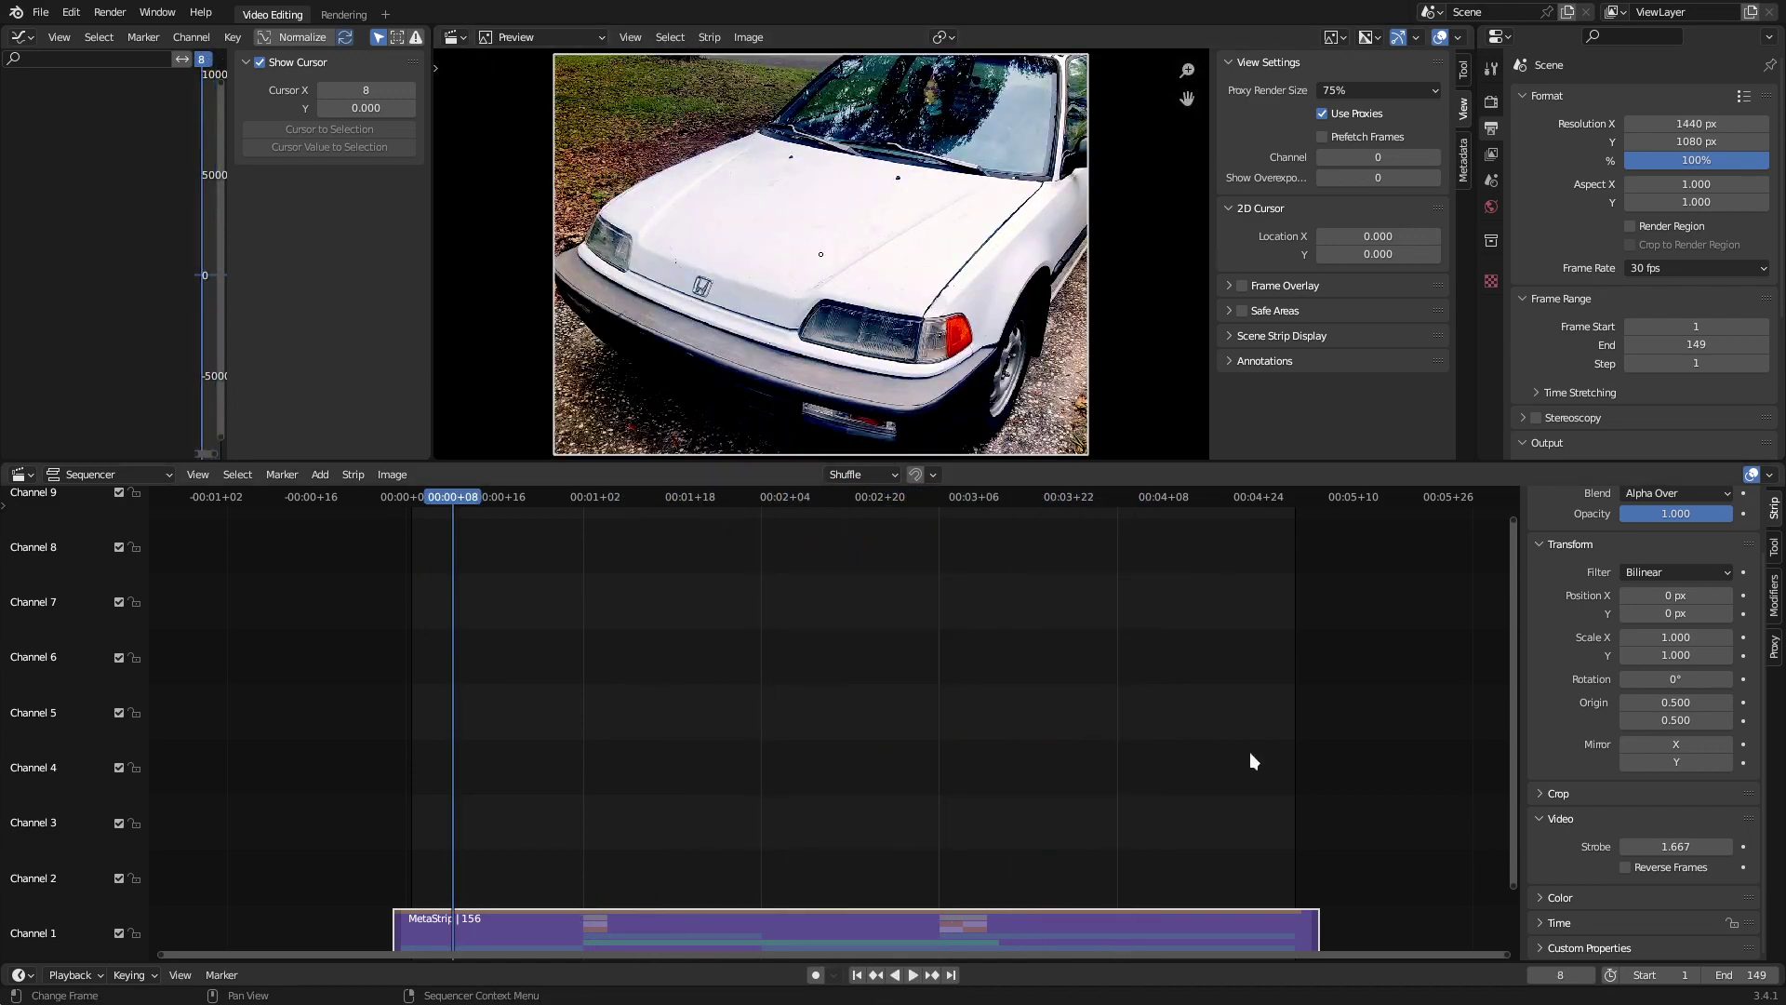
Add a Bright/Contrast modifier to the meta strip and keyframe its Bright value at frame 1
click(1774, 595)
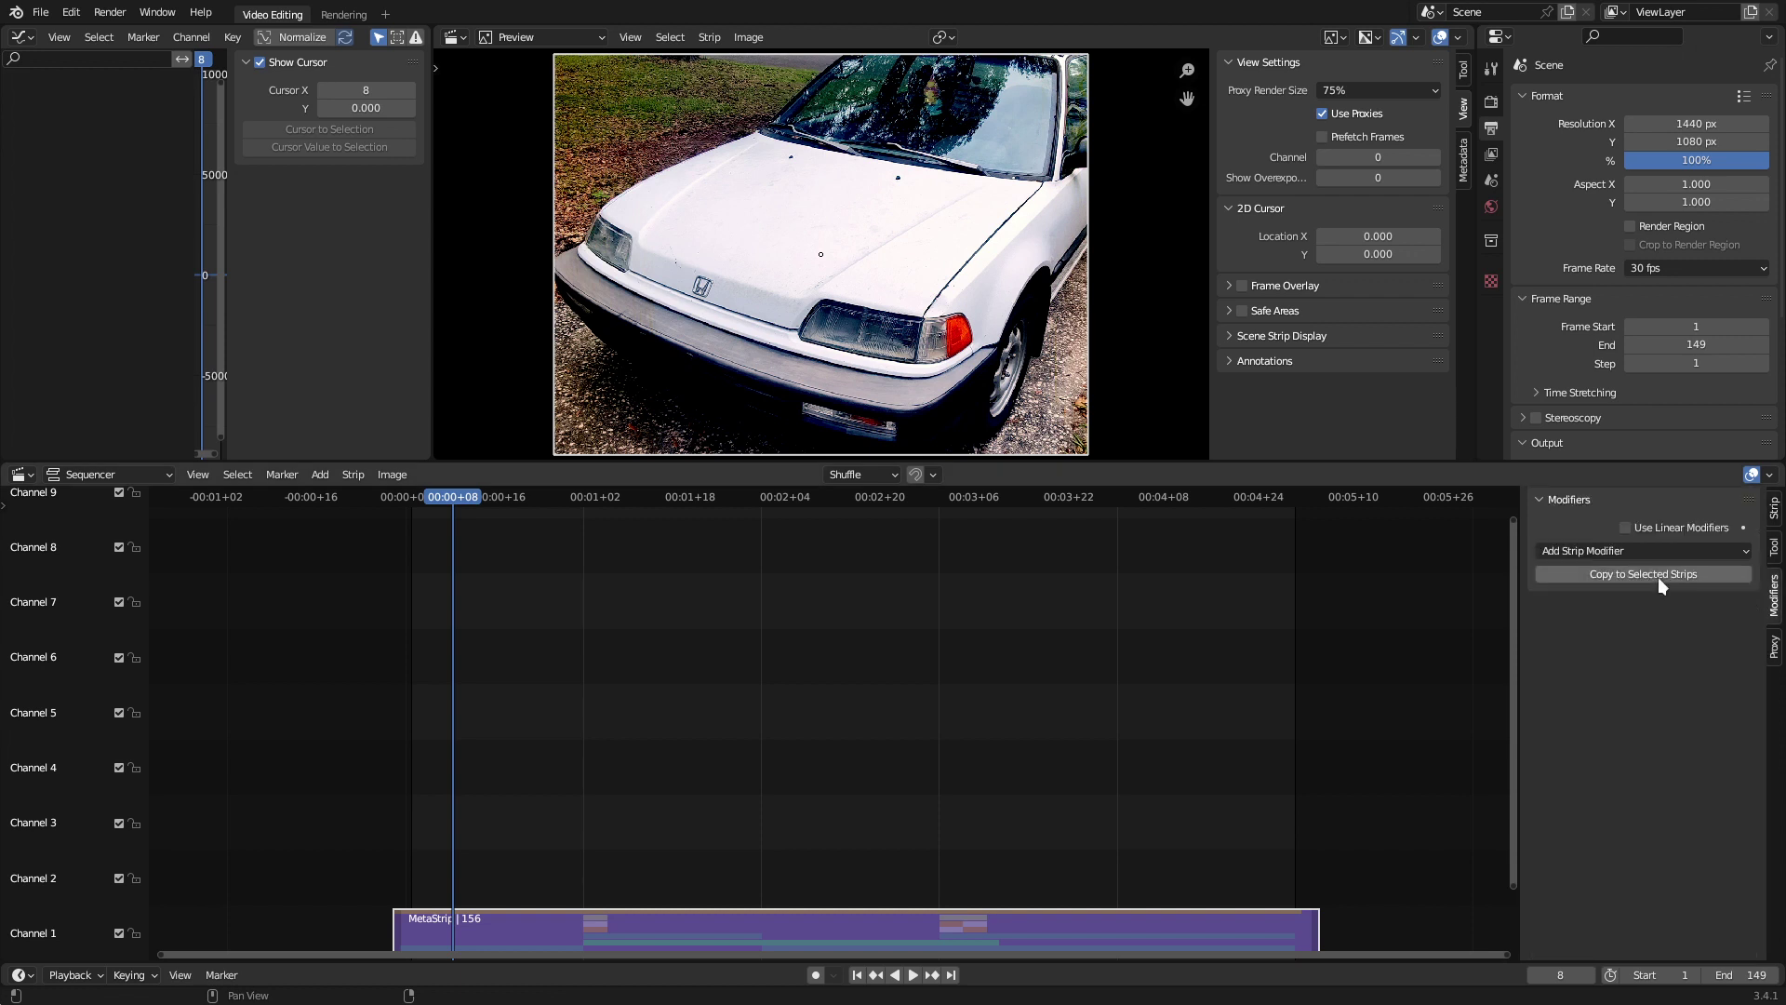
click(1602, 552)
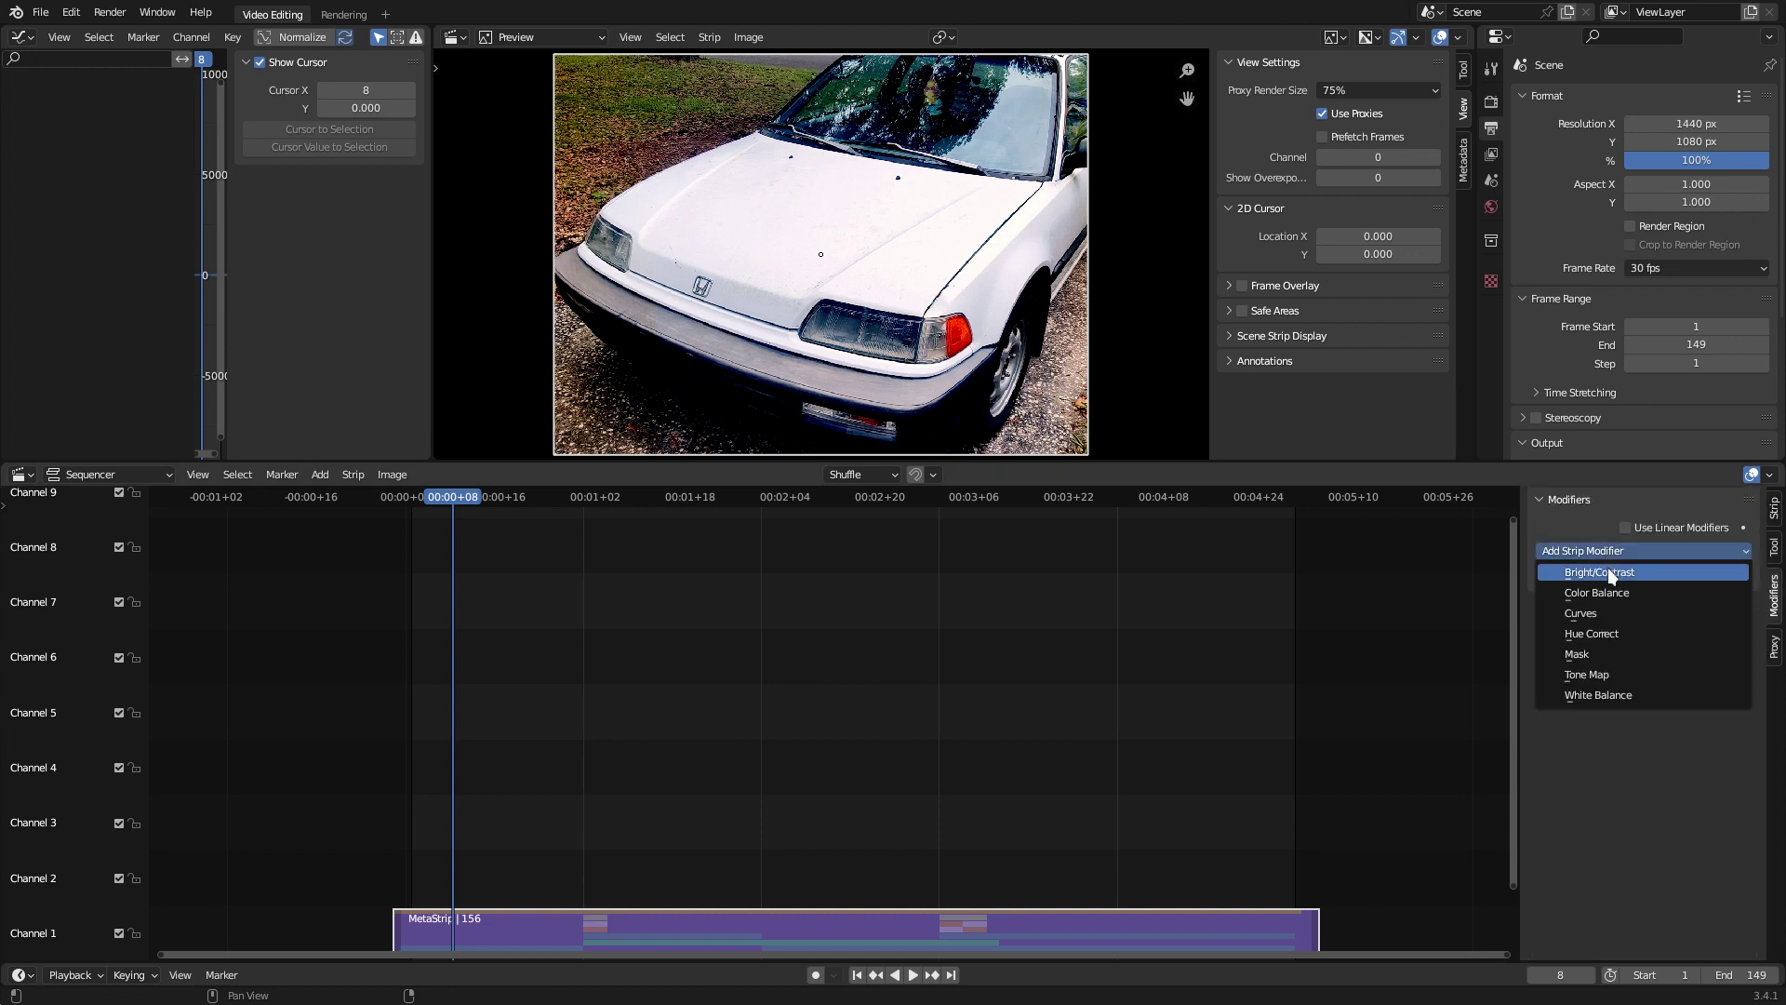
click(1608, 570)
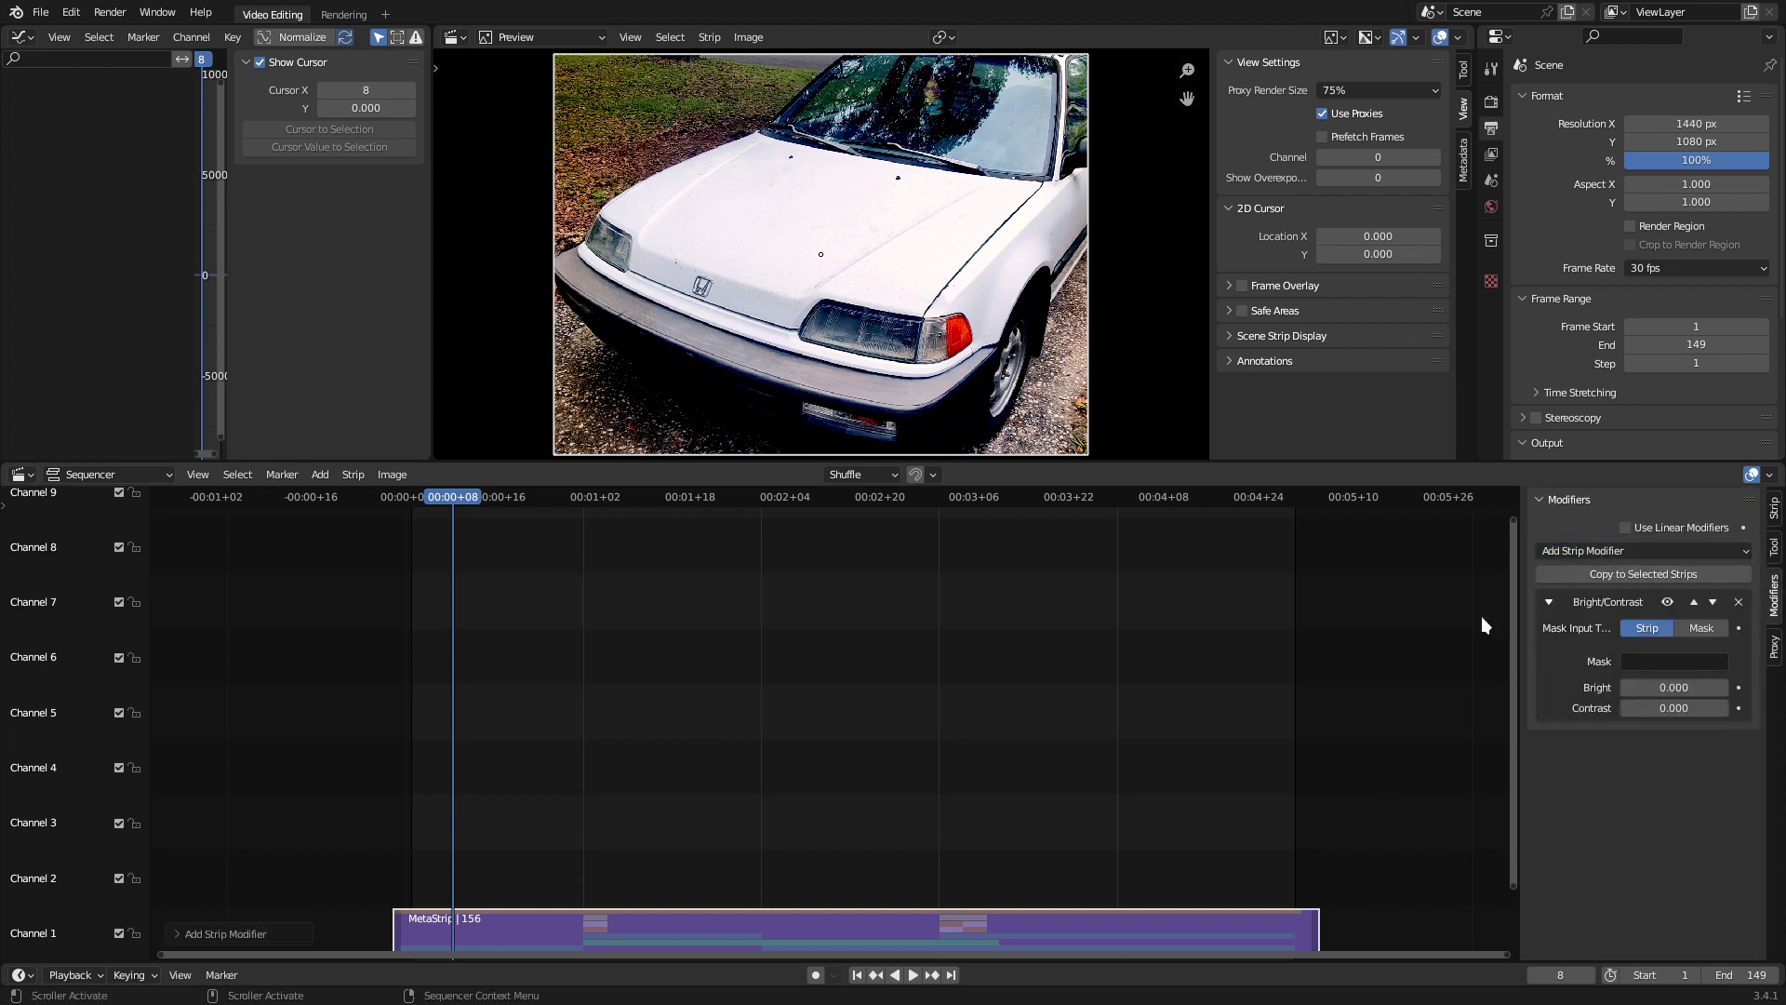
drag(450, 499, 413, 506)
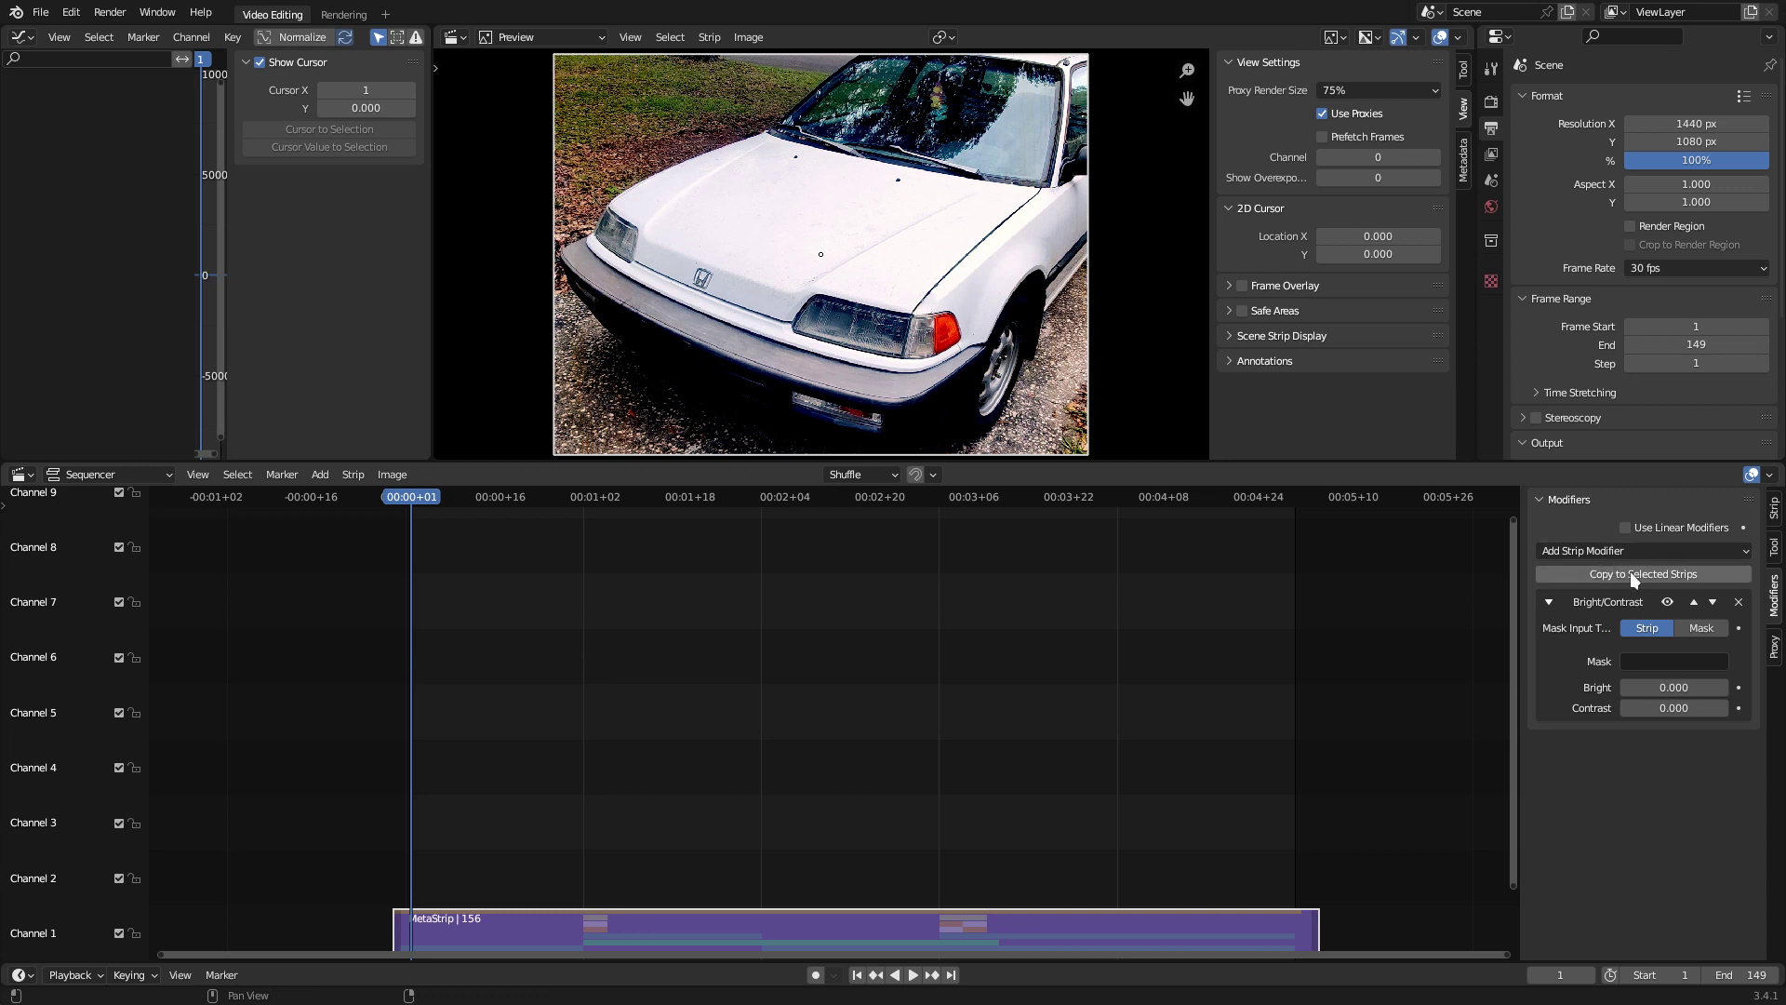
click(1738, 687)
Add a Noise modifier to the keyframed Bright curve and play the edit briefly to preview the brightness flicker
drag(229, 419, 658, 348)
drag(596, 326, 450, 303)
click(646, 134)
click(523, 65)
click(519, 169)
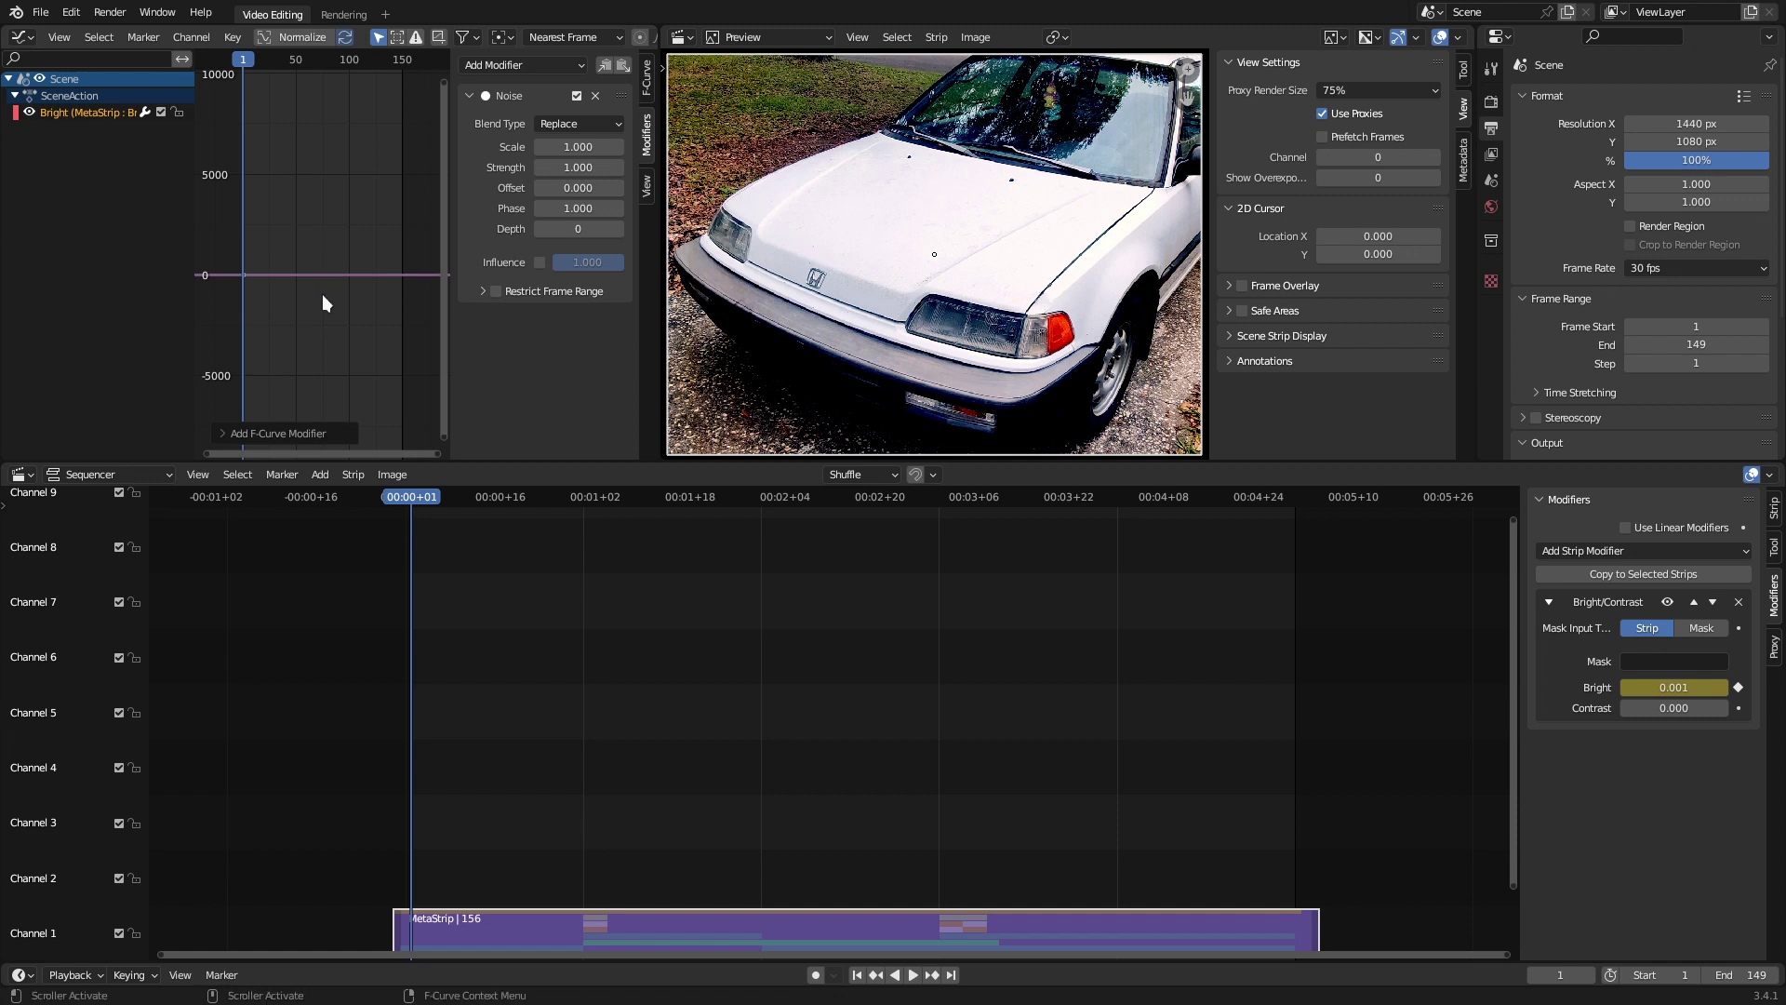
mouse_move(441, 82)
mouse_down()
mouse_move(443, 431)
mouse_move(422, 207)
mouse_move(441, 438)
mouse_move(441, 89)
mouse_up()
drag(451, 168, 510, 411)
scroll(391, 307, up, 9)
middle_drag(317, 260, 423, 319)
scroll(422, 319, up, 3)
key(space)
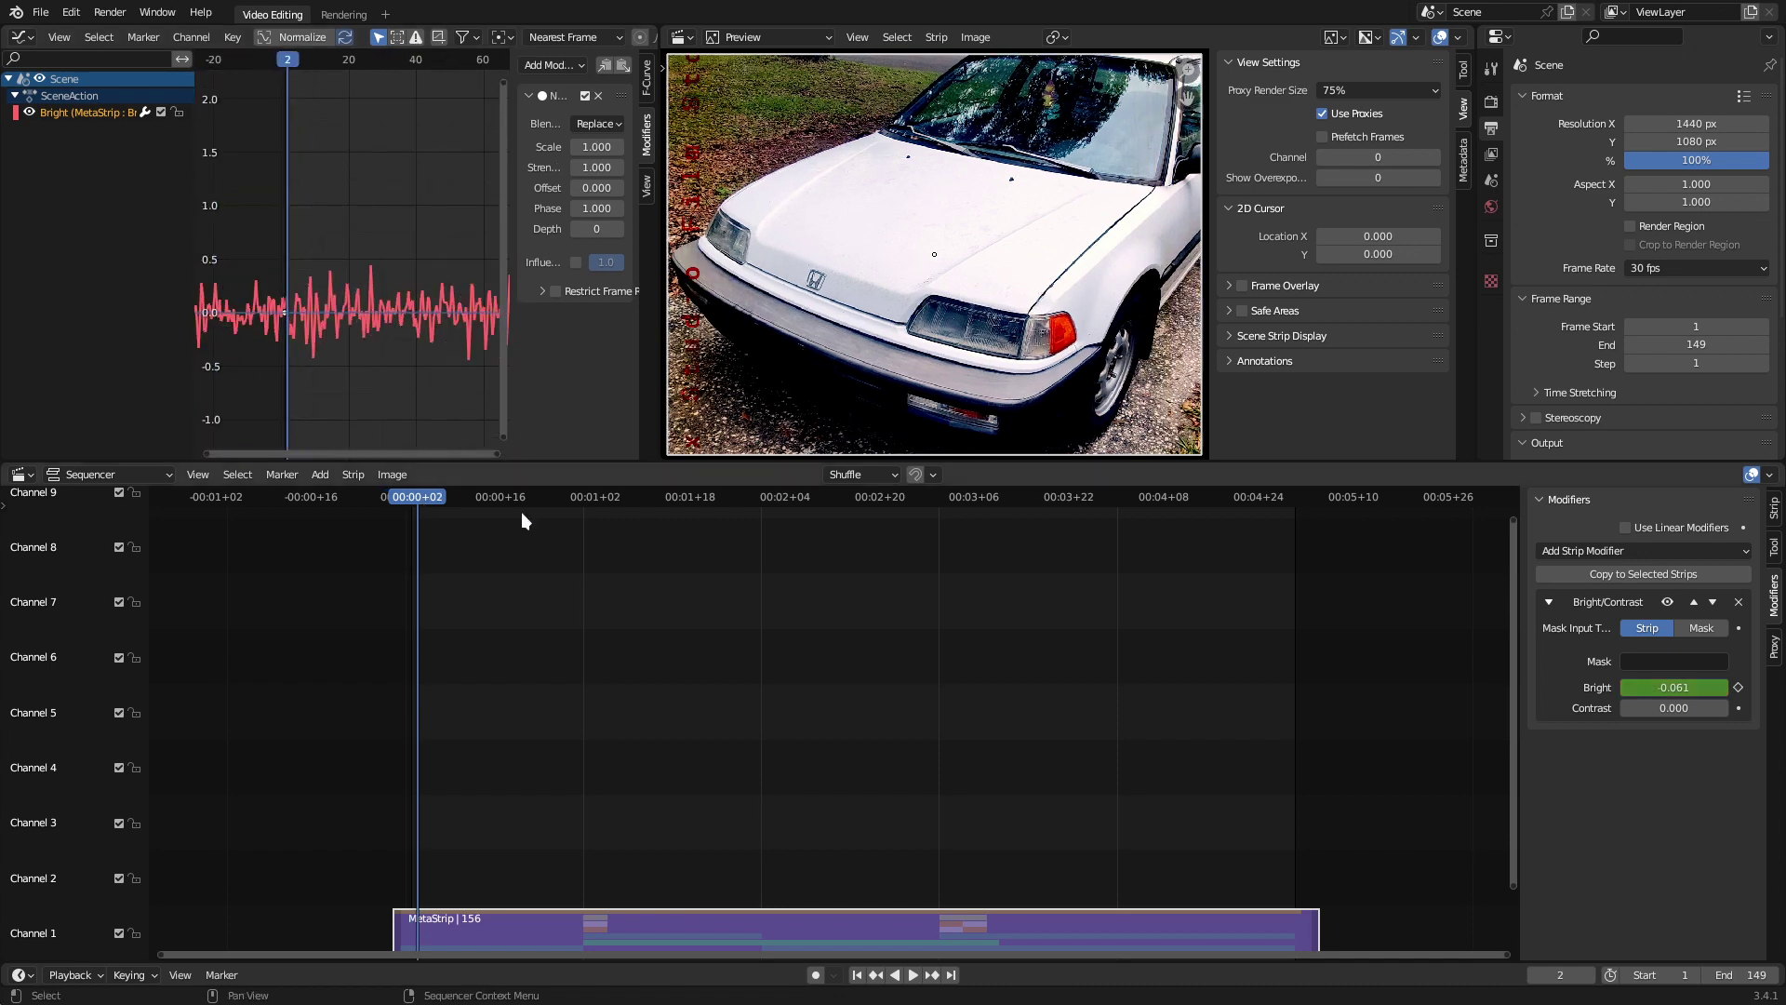
key(space)
Try a Strength of 10 on the Bright curve's Noise modifier and play the edit
click(594, 165)
text(10)
key(Return)
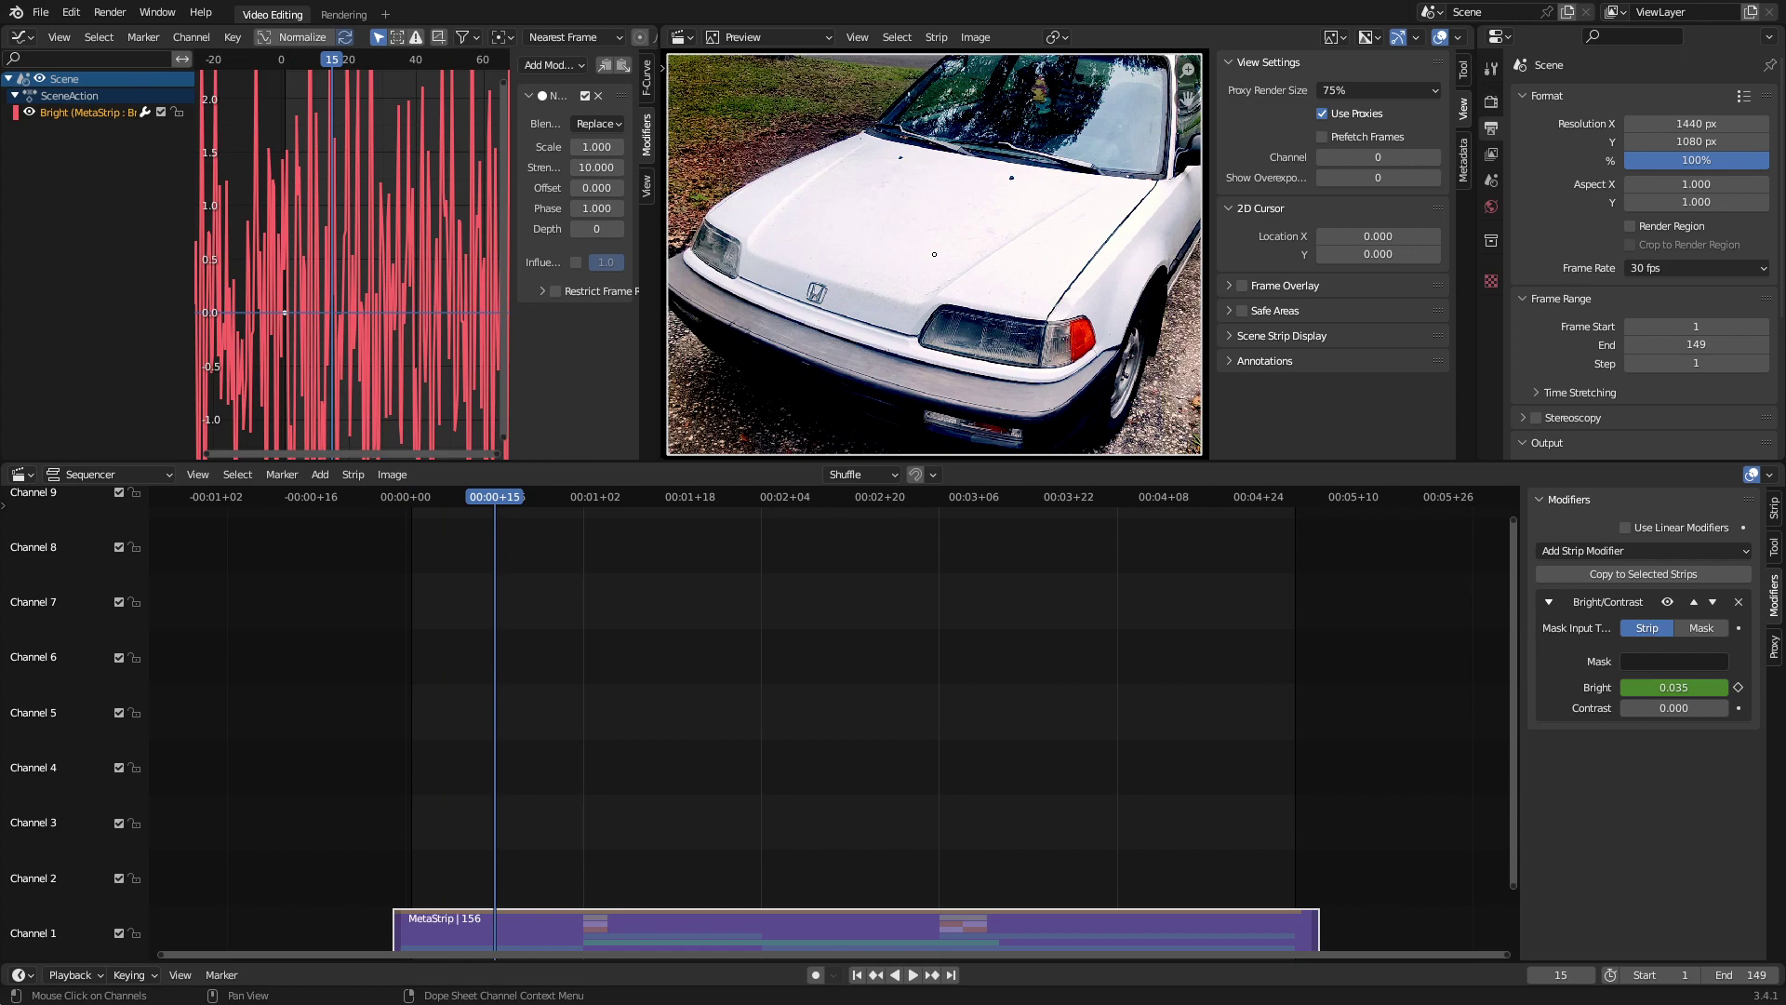
key(space)
key(space)
Set the Noise modifier's Strength to 20, play the edit to check the flicker and return to frame 1
key(Home)
click(596, 166)
text(20)
key(Return)
key(space)
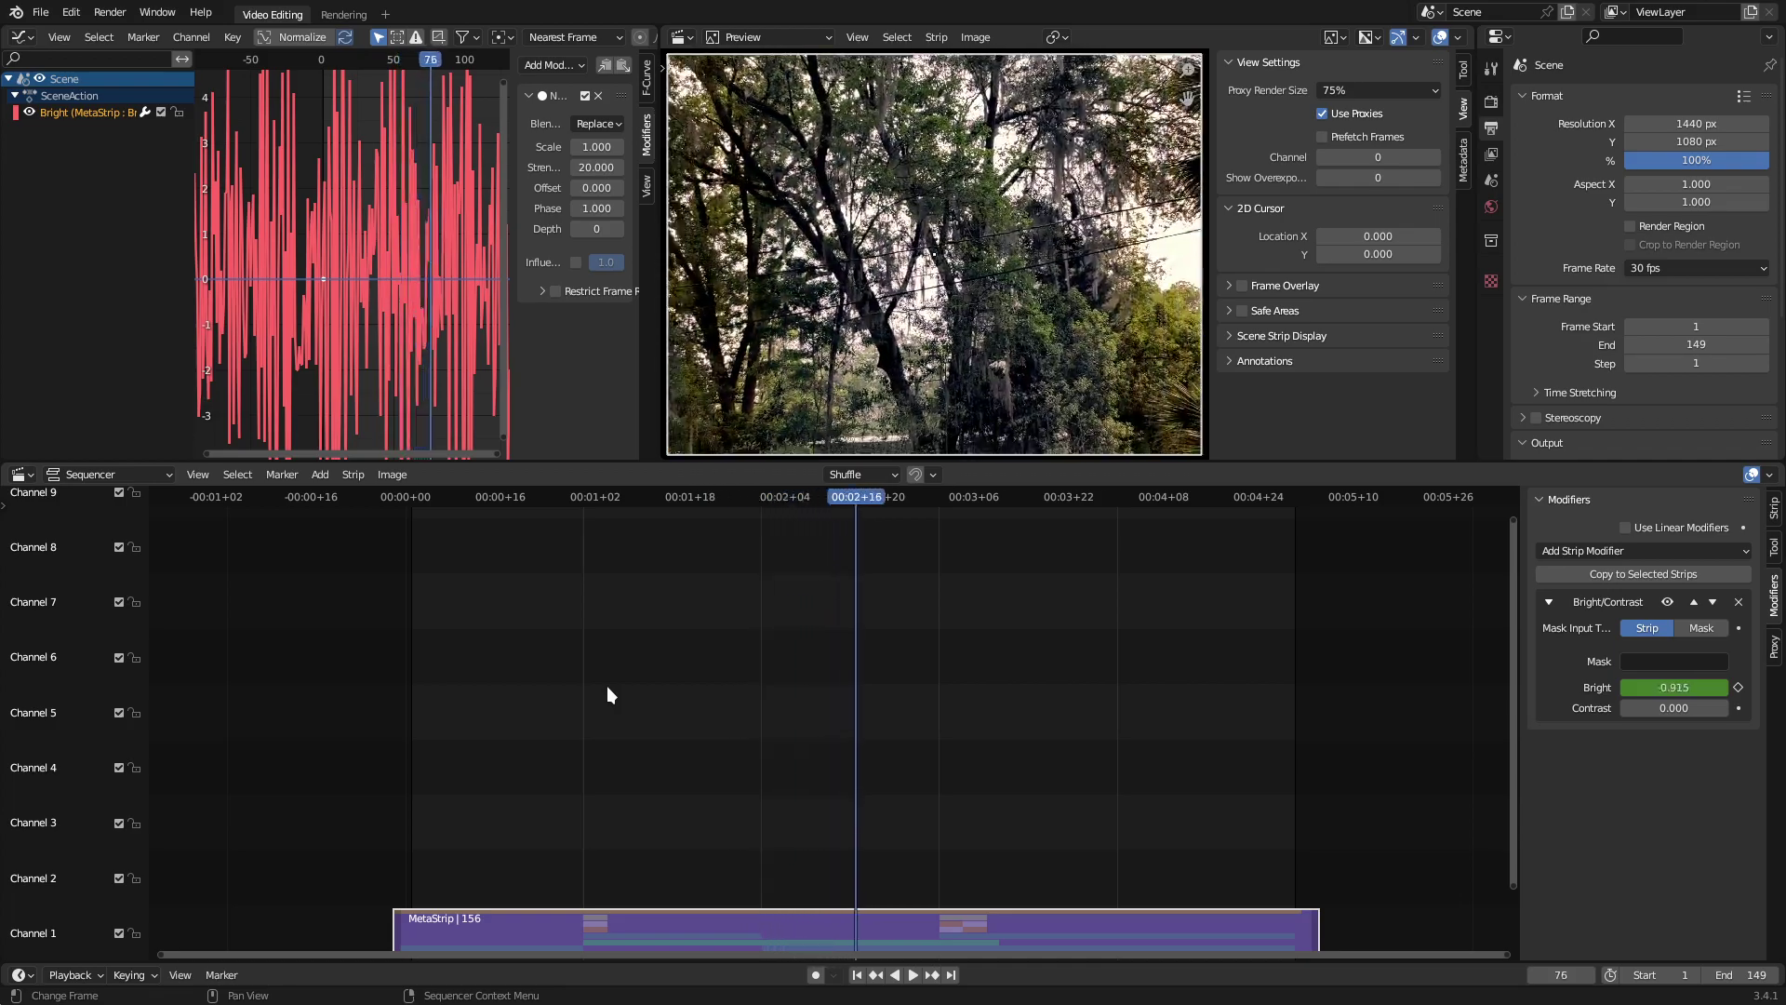
drag(510, 367, 438, 363)
key(space)
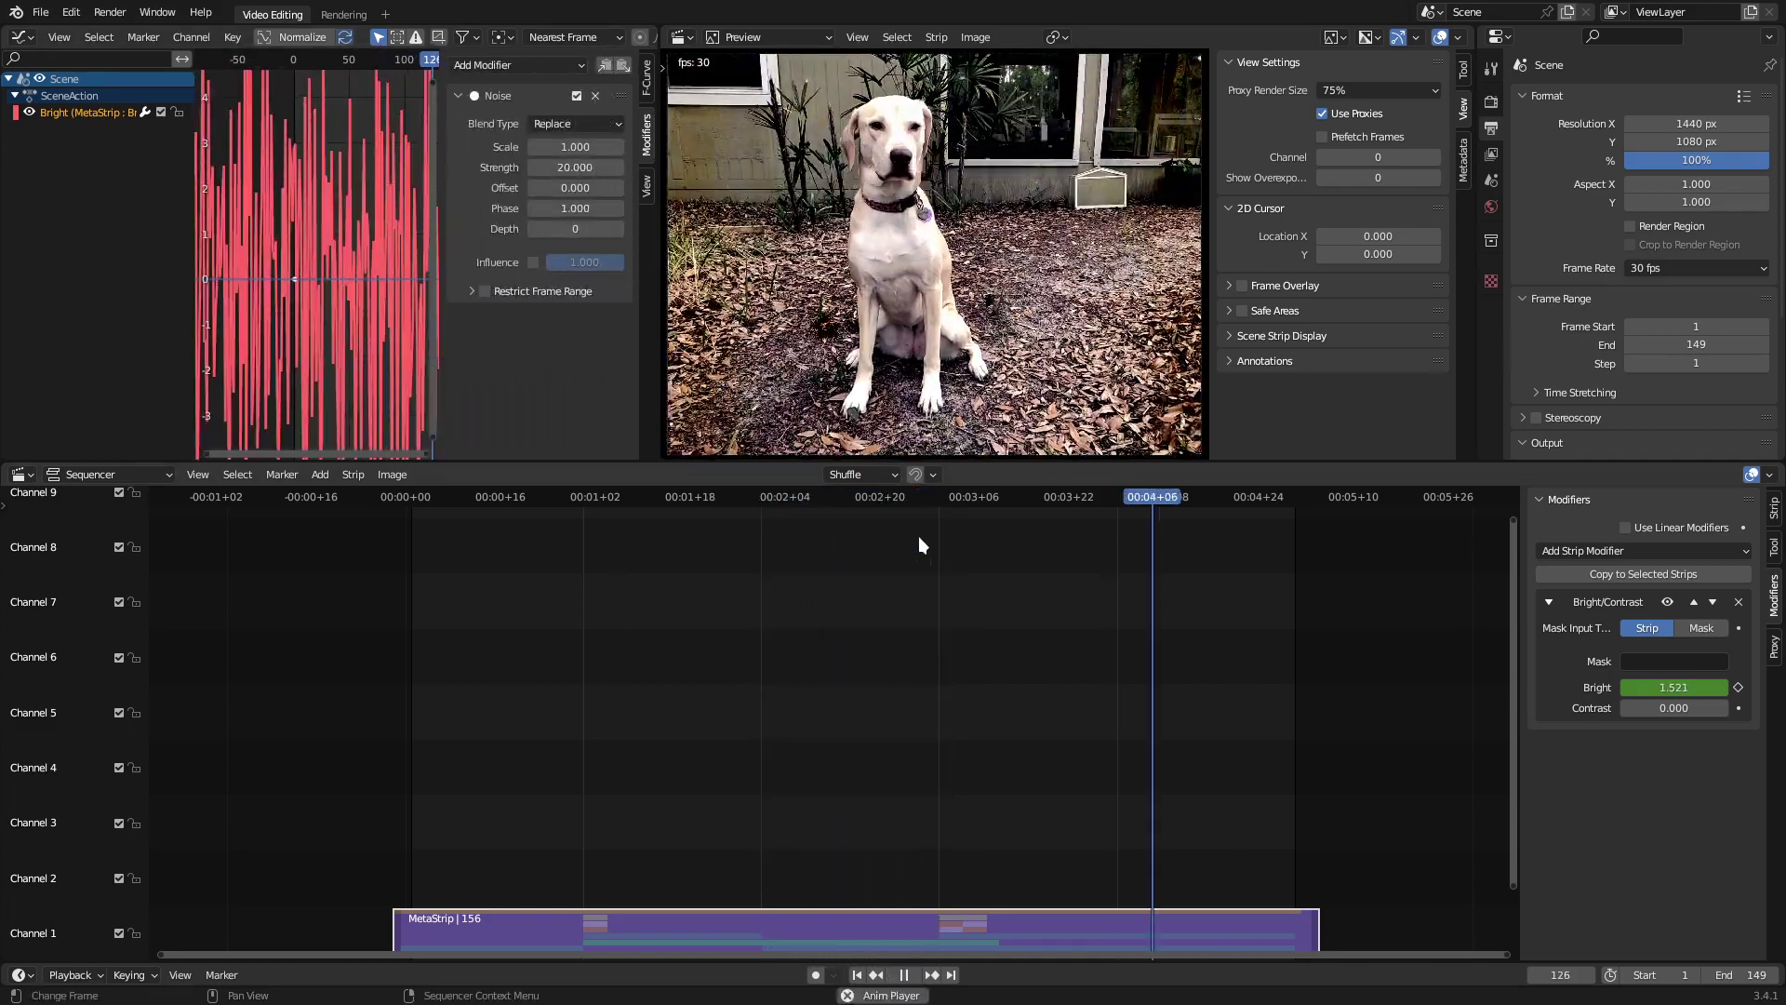
click(197, 473)
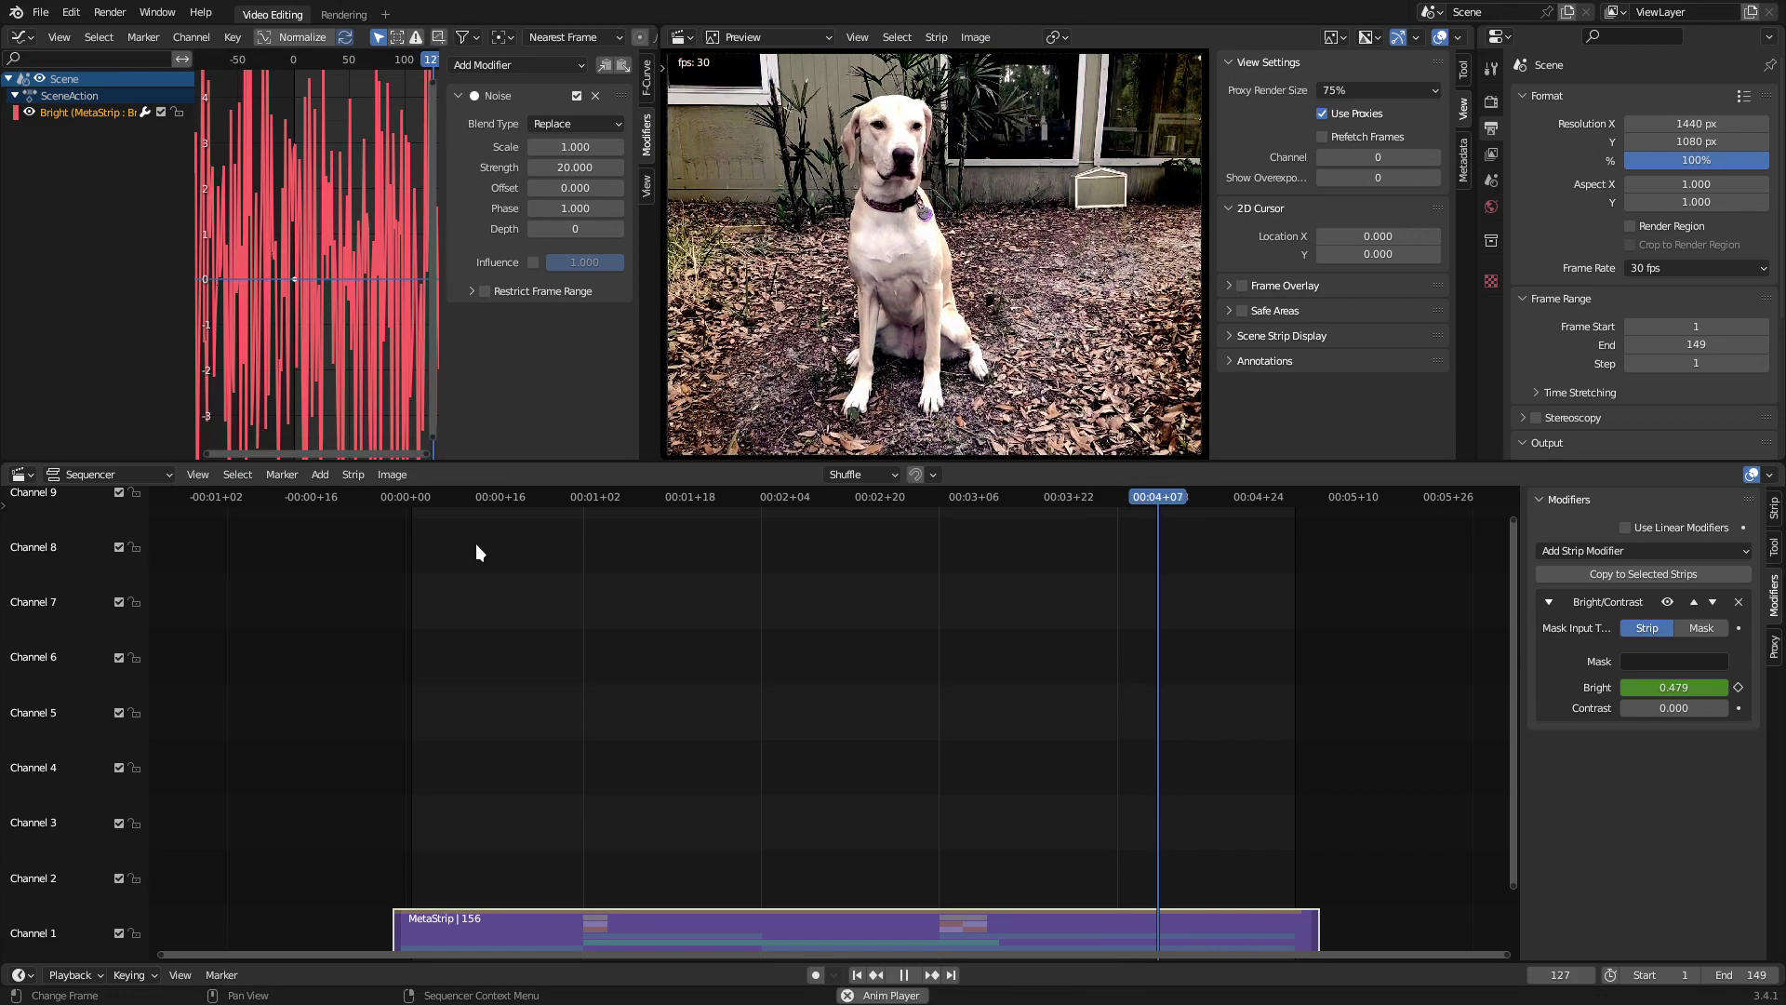
key(space)
key(shift+Left)
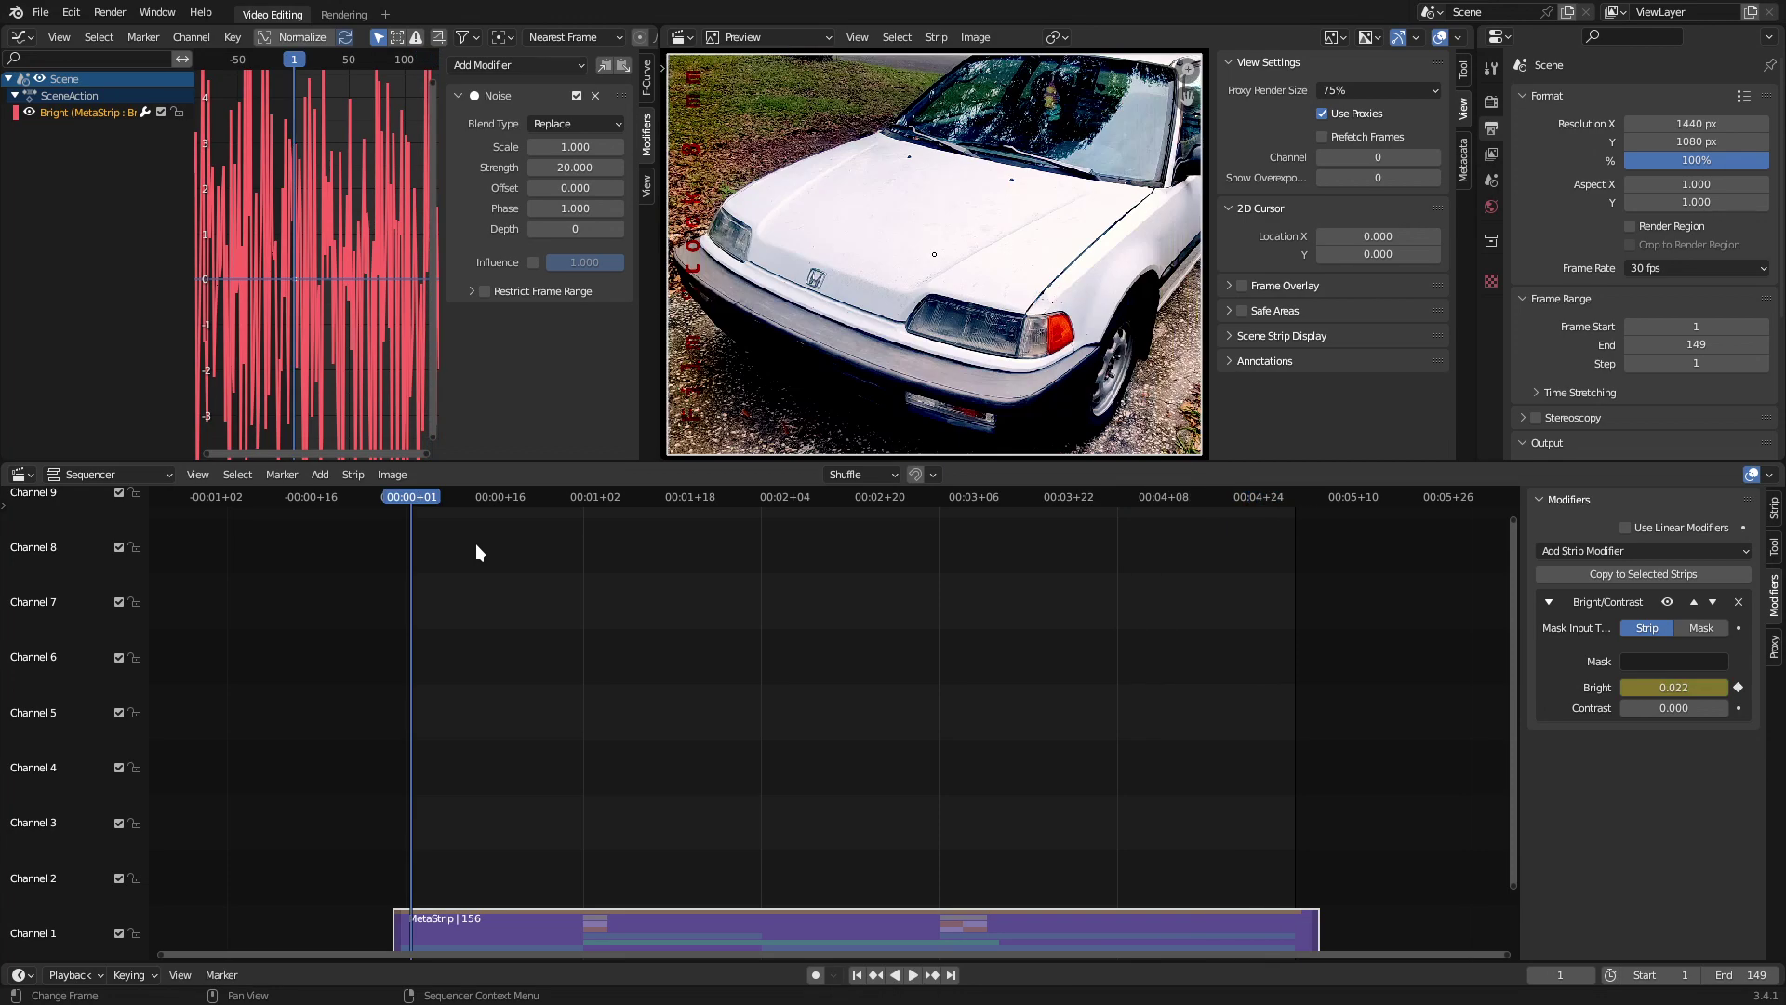
Set the Noise modifier's Scale to 3 and play the edit to check the slower flicker
scroll(363, 351, up, 6)
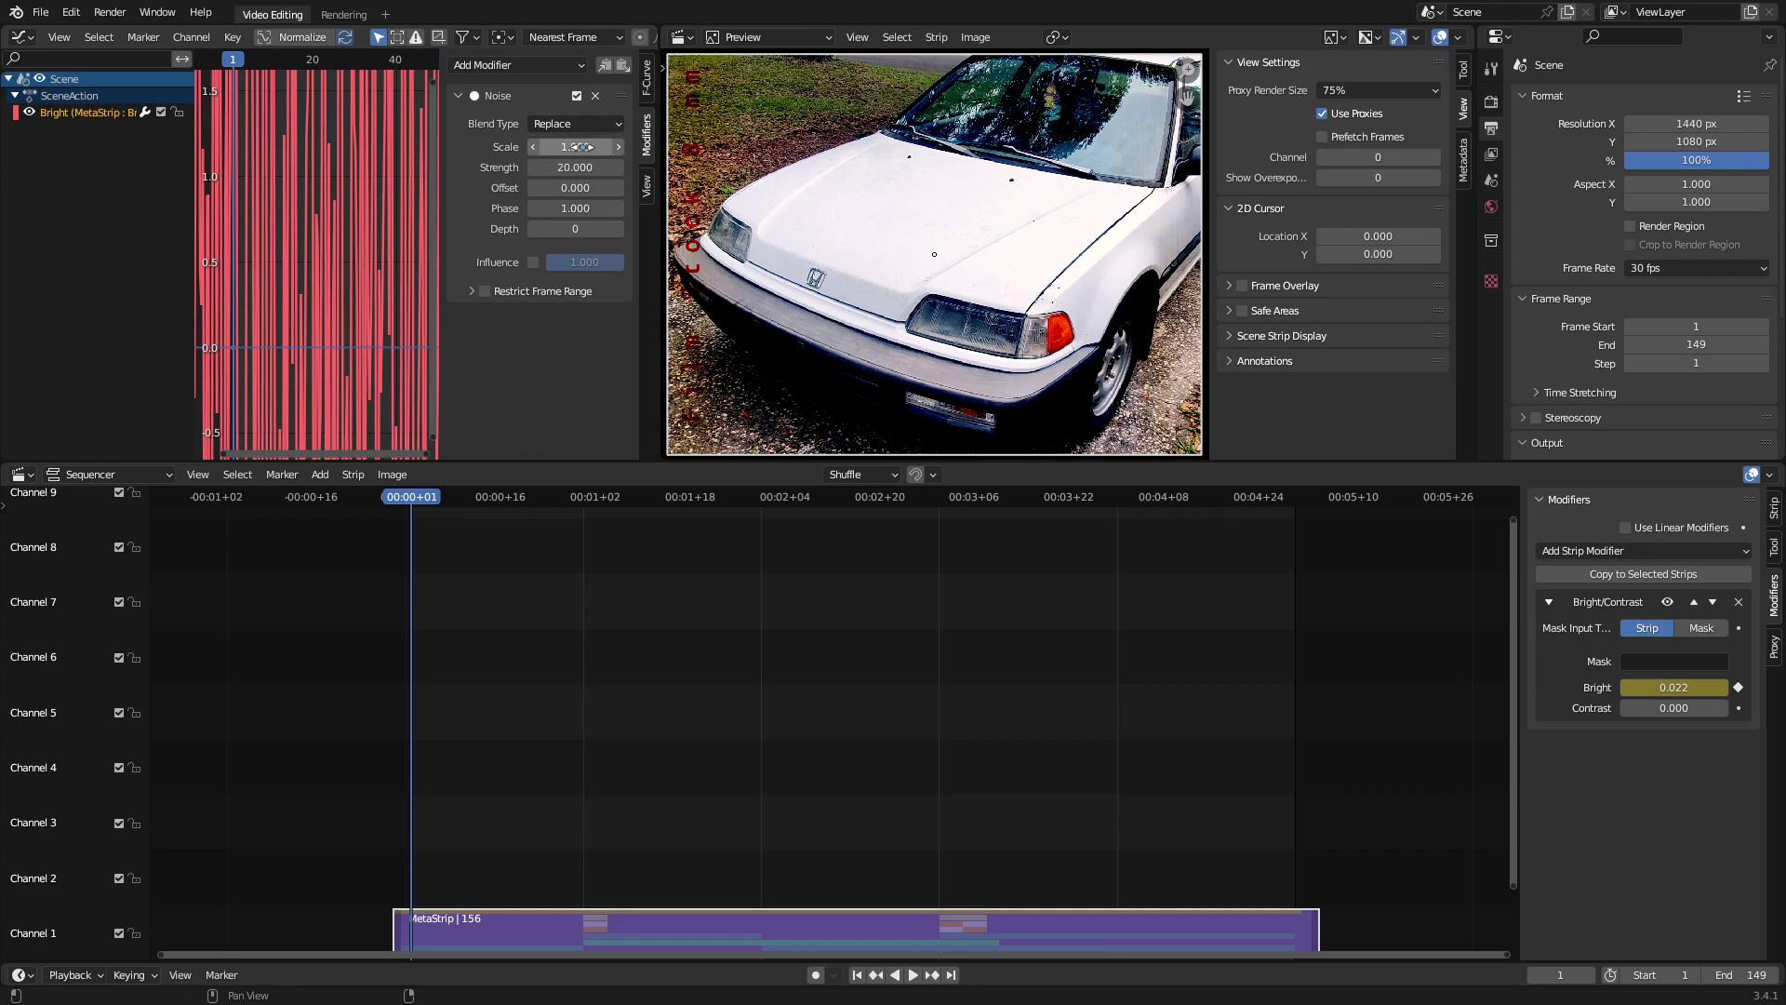
drag(579, 147, 651, 147)
key(Return)
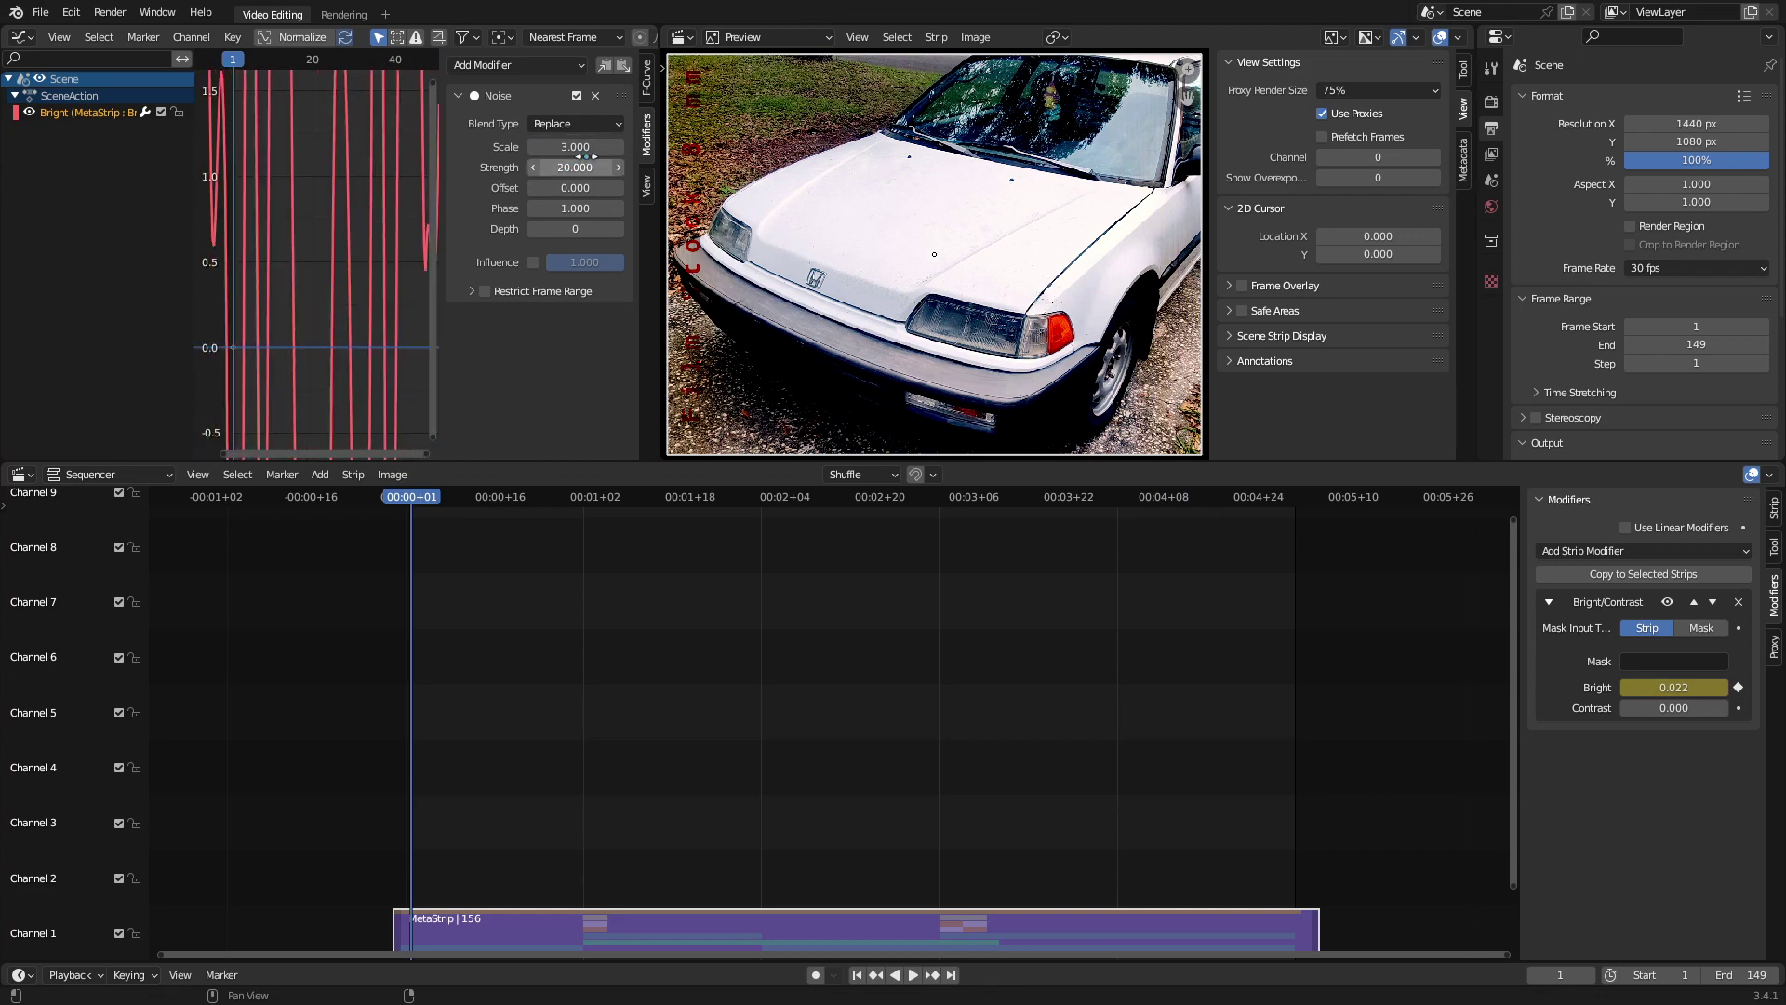
key(space)
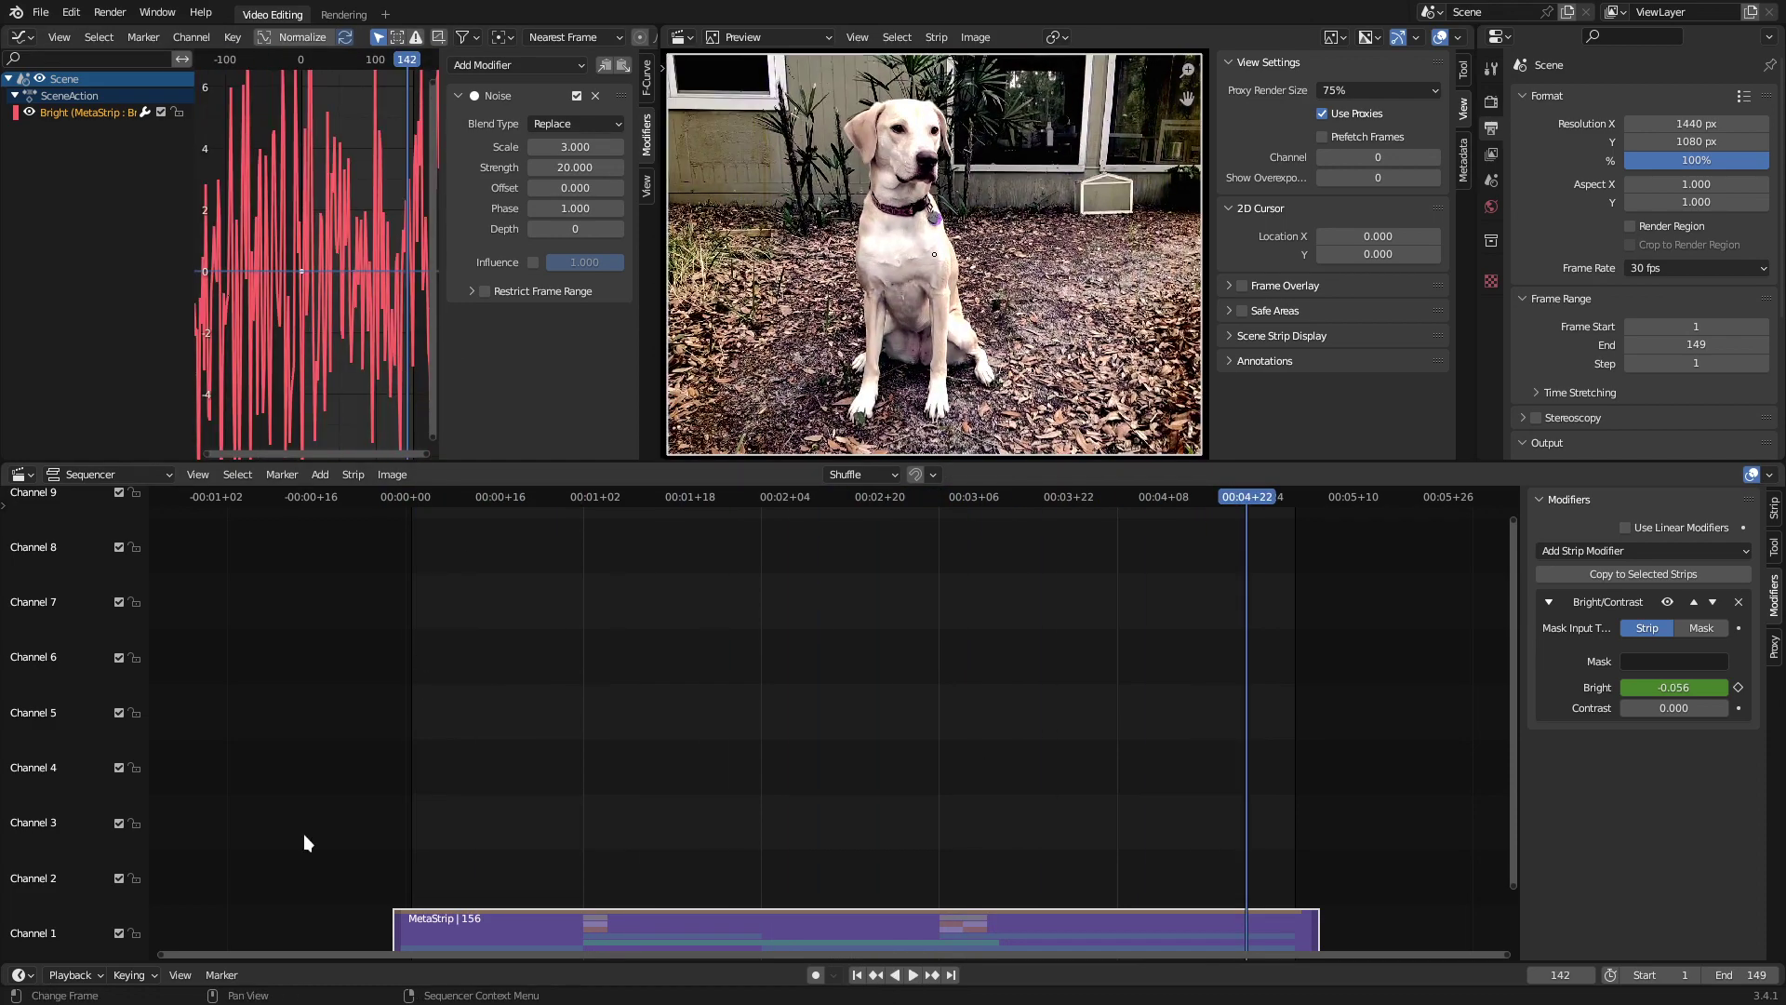
Nest the flickering meta strip inside a new meta strip and set the new strip's Strobe to 1.667
drag(307, 820, 516, 928)
key(ctrl+g)
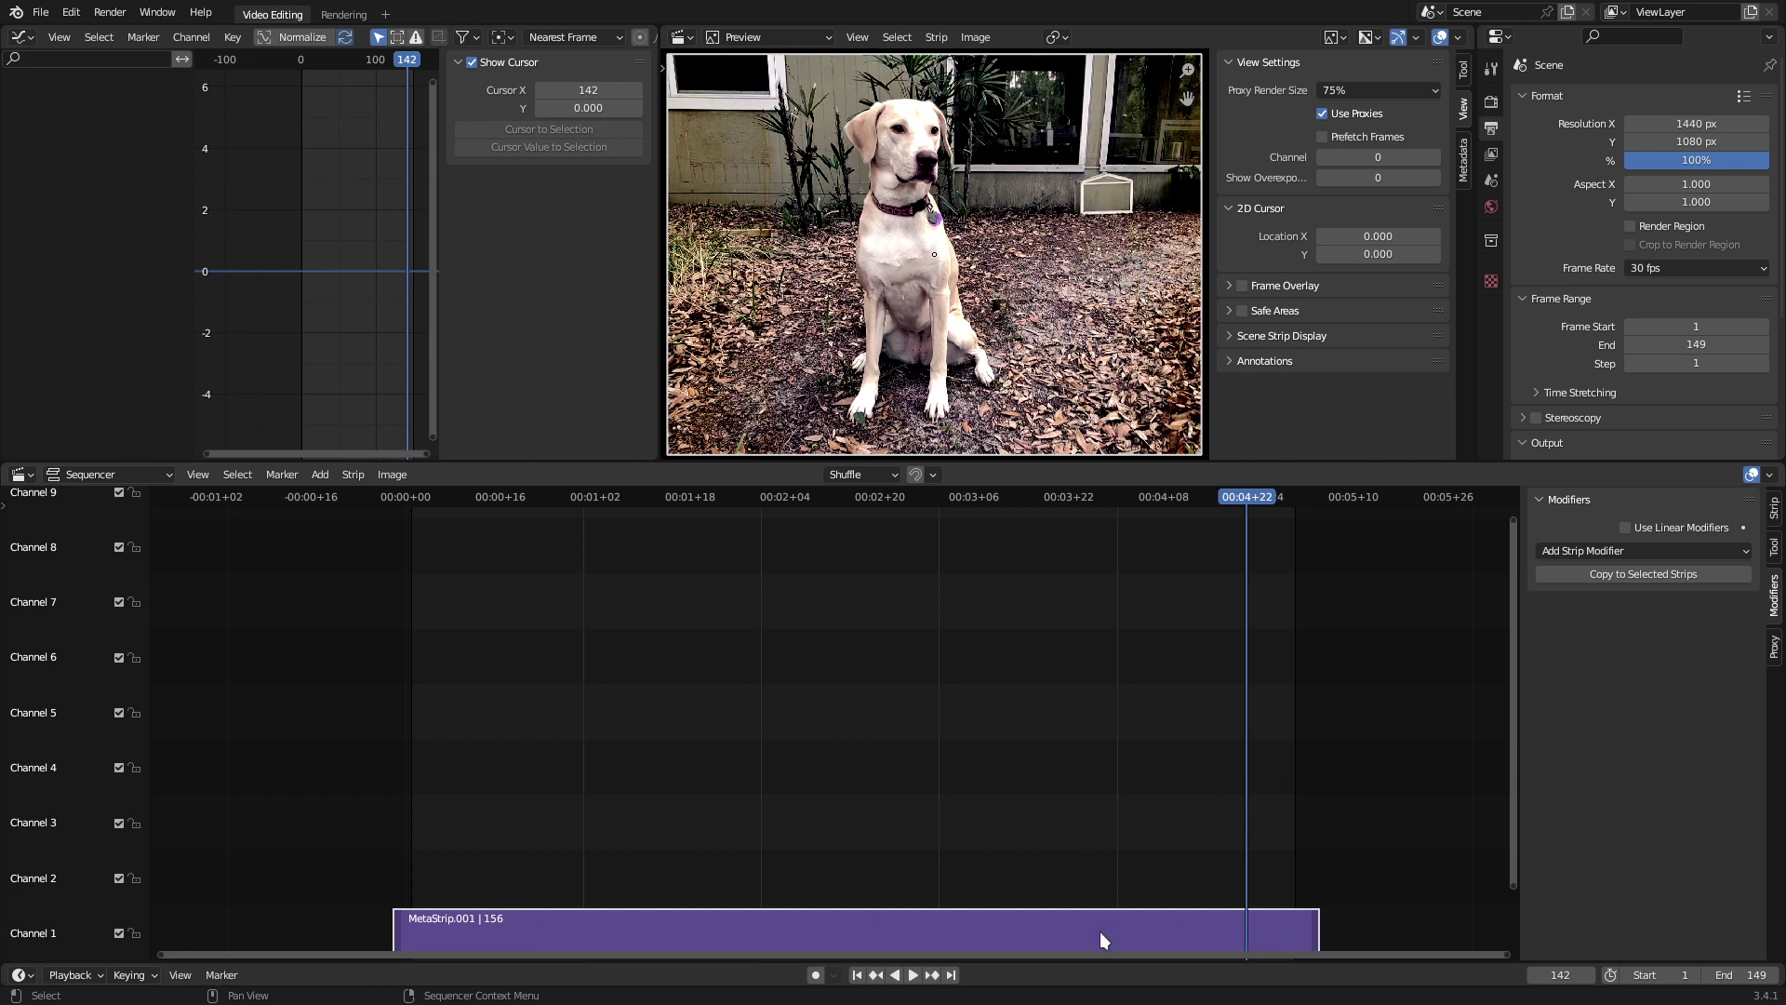
click(1773, 512)
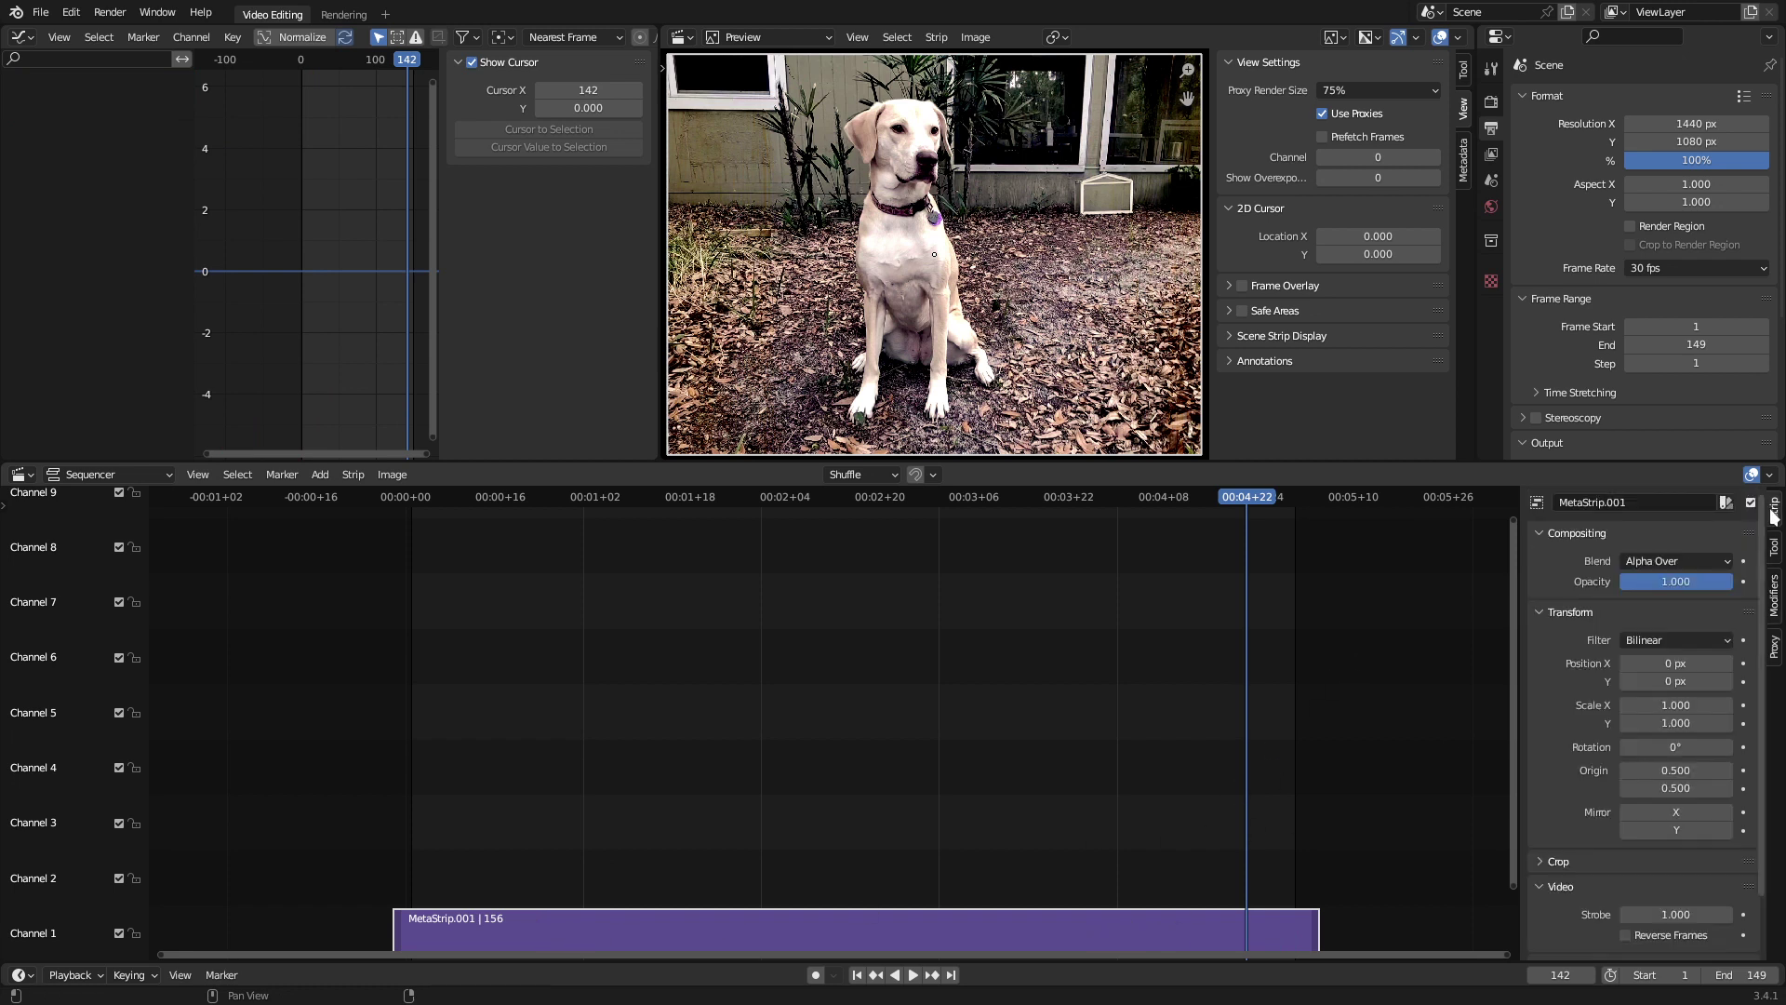
click(1673, 914)
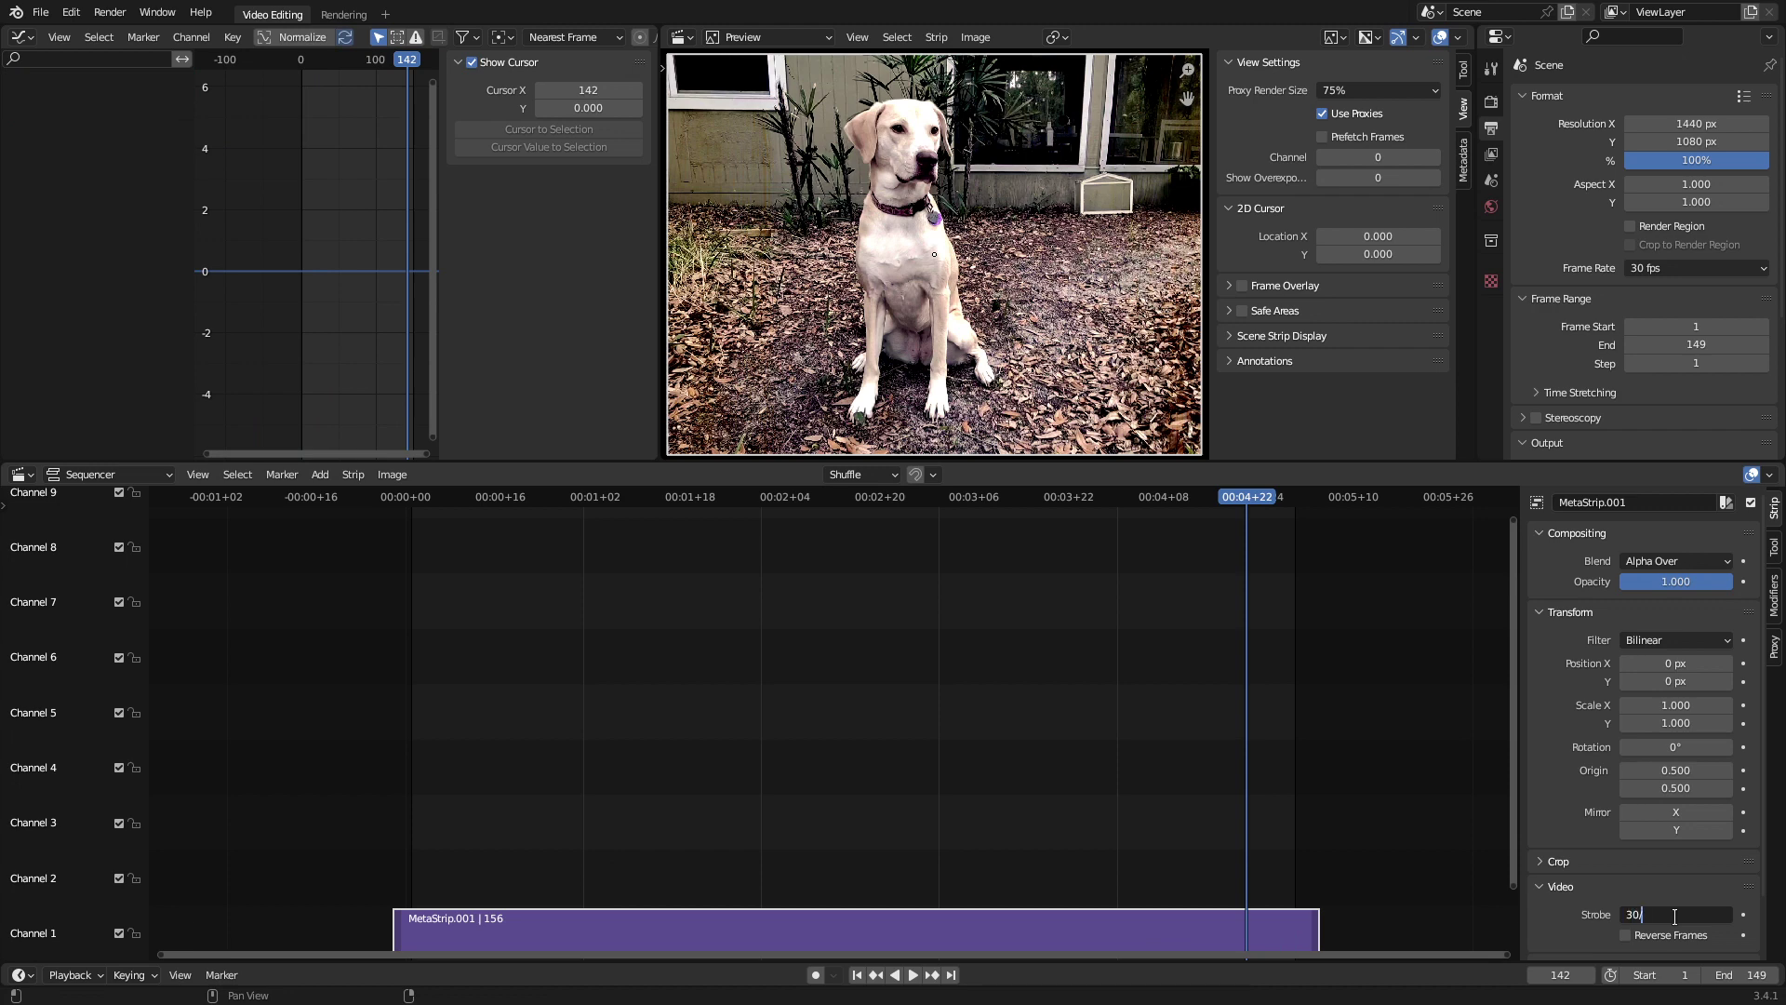
key(Return)
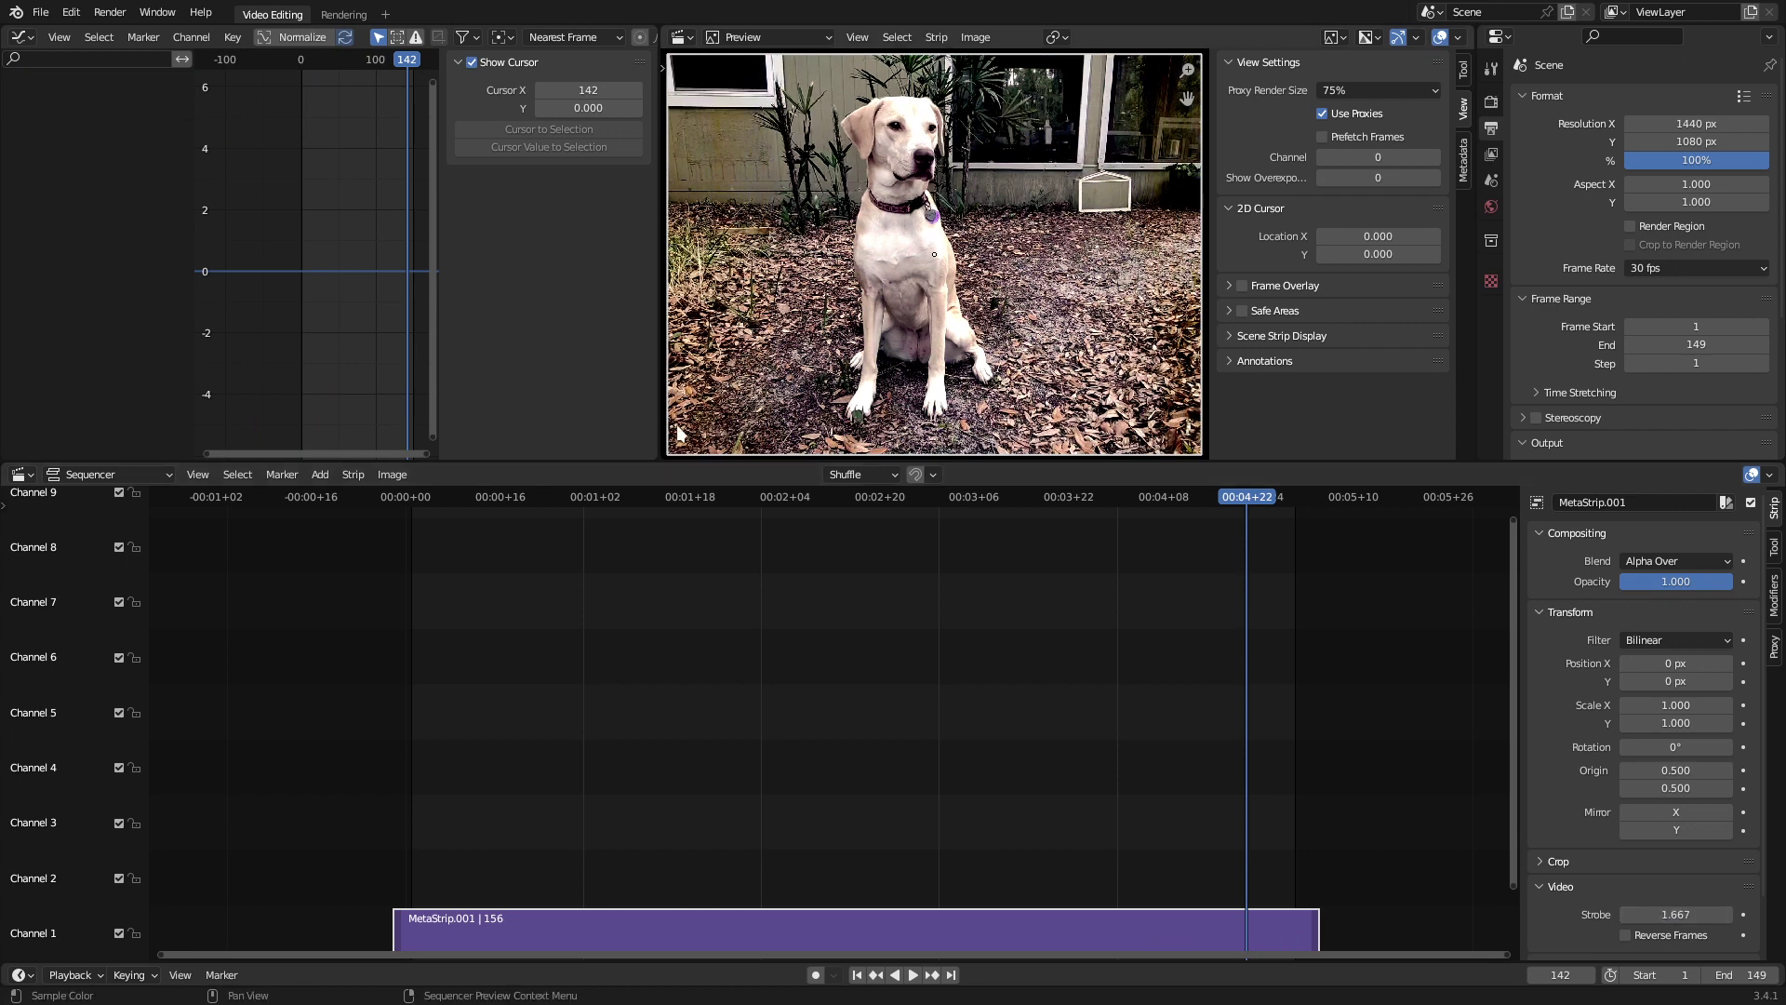
Play the edit from the start to check the flicker at the reduced frame rate
click(406, 497)
key(space)
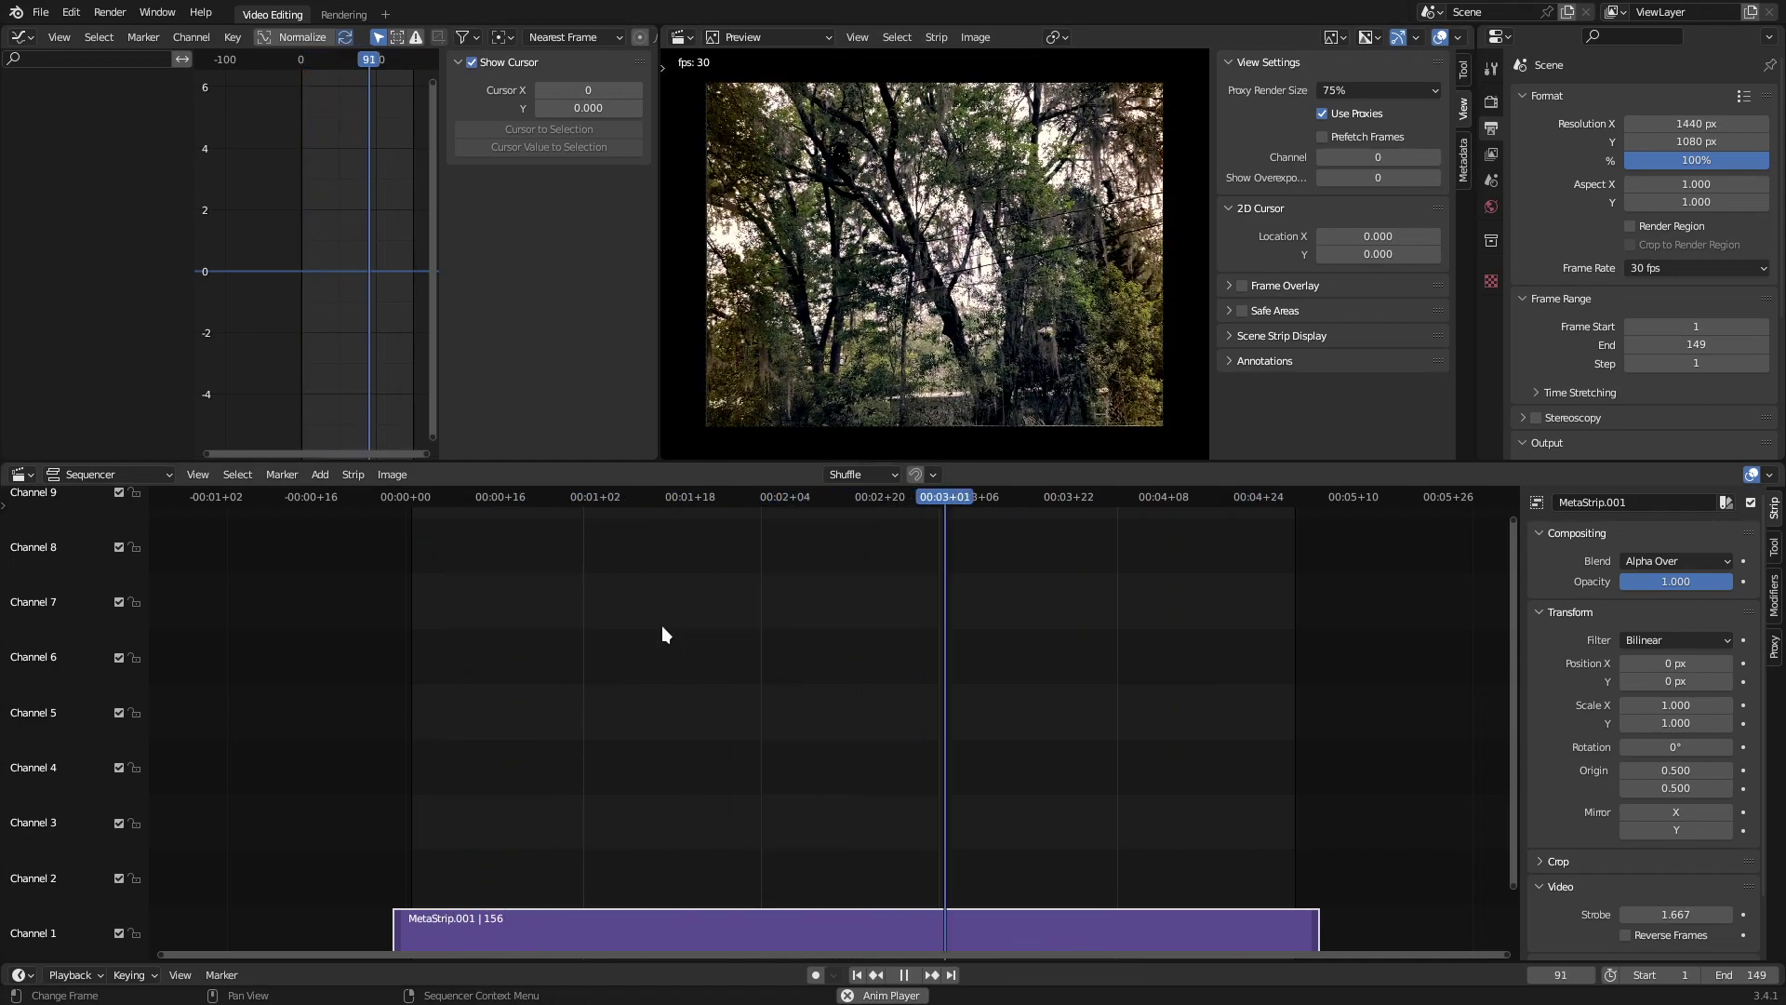
key(space)
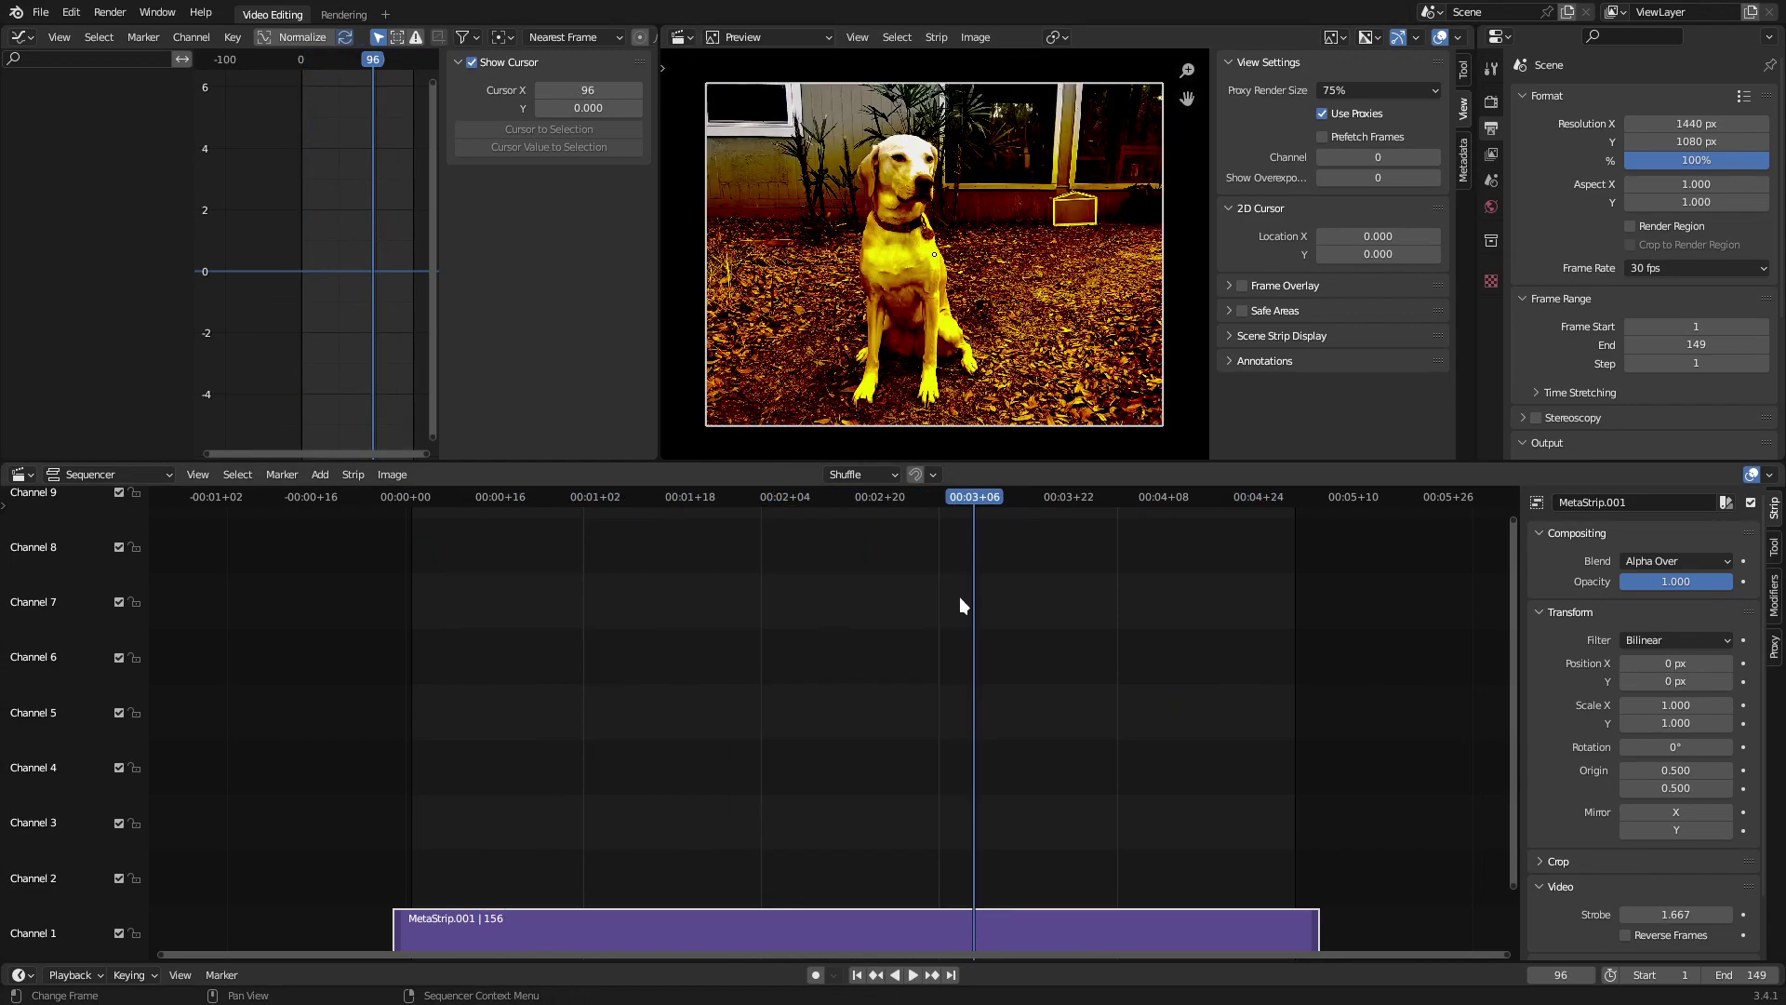